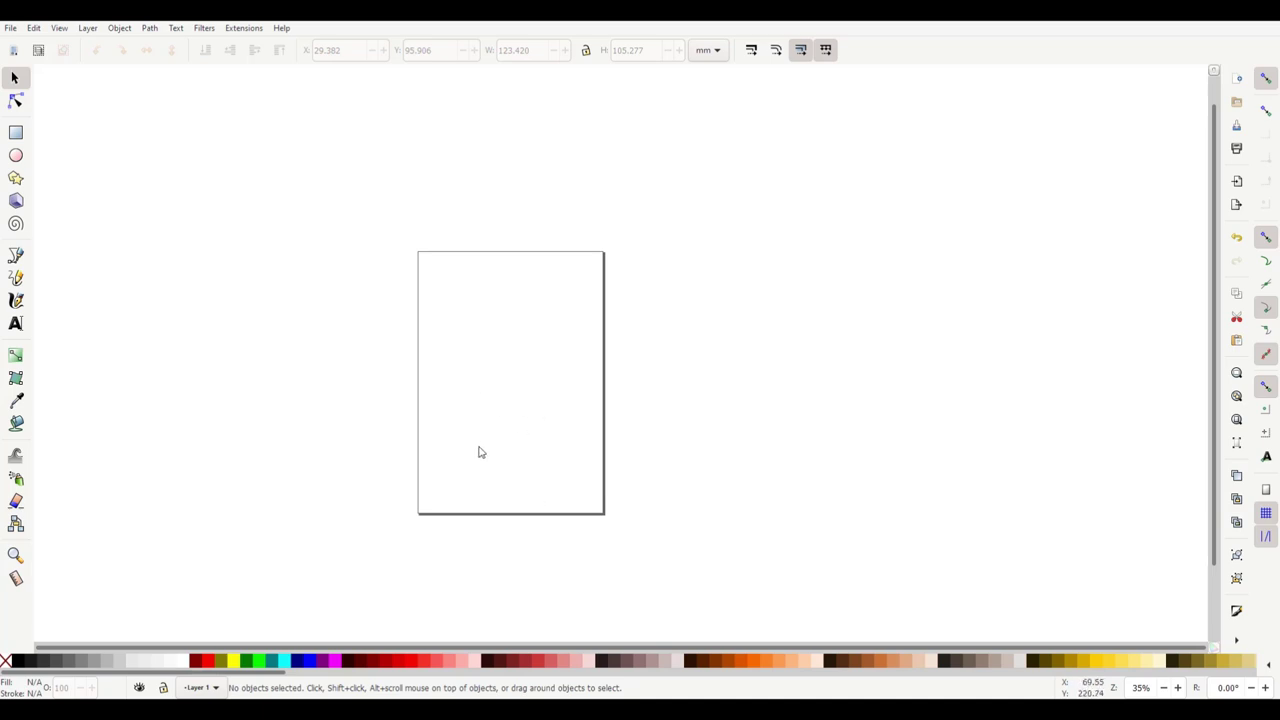
Step: Scroll and zoom the view onto an empty, magnified stretch of canvas
{"action": "scroll", "coordinate": [482, 452], "scroll_direction": "up", "scroll_amount": 8}
{"action": "scroll", "coordinate": [487, 461], "scroll_direction": "up", "scroll_amount": 3}
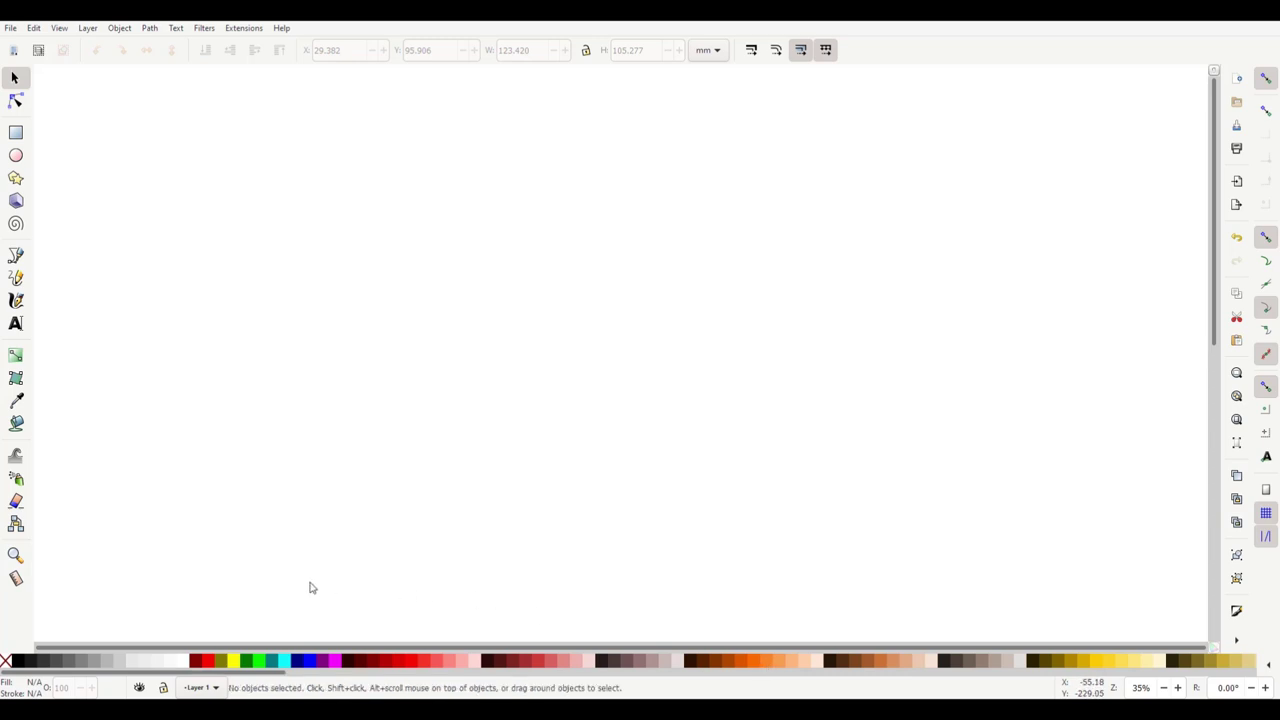
{"action": "key", "text": "ctrl+z"}
{"action": "scroll", "coordinate": [612, 375], "scroll_direction": "up", "scroll_amount": 7}
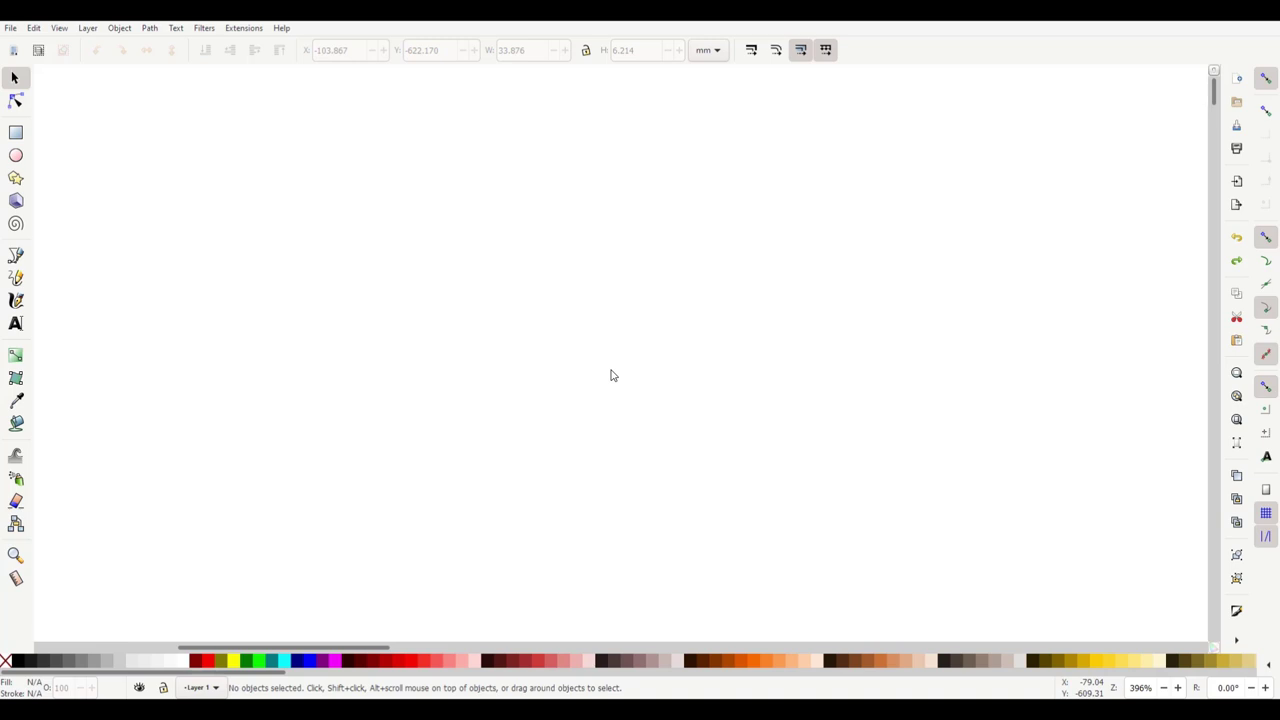
Step: Draw a wide rectangle and remove its outline
{"action": "left_click", "coordinate": [16, 134]}
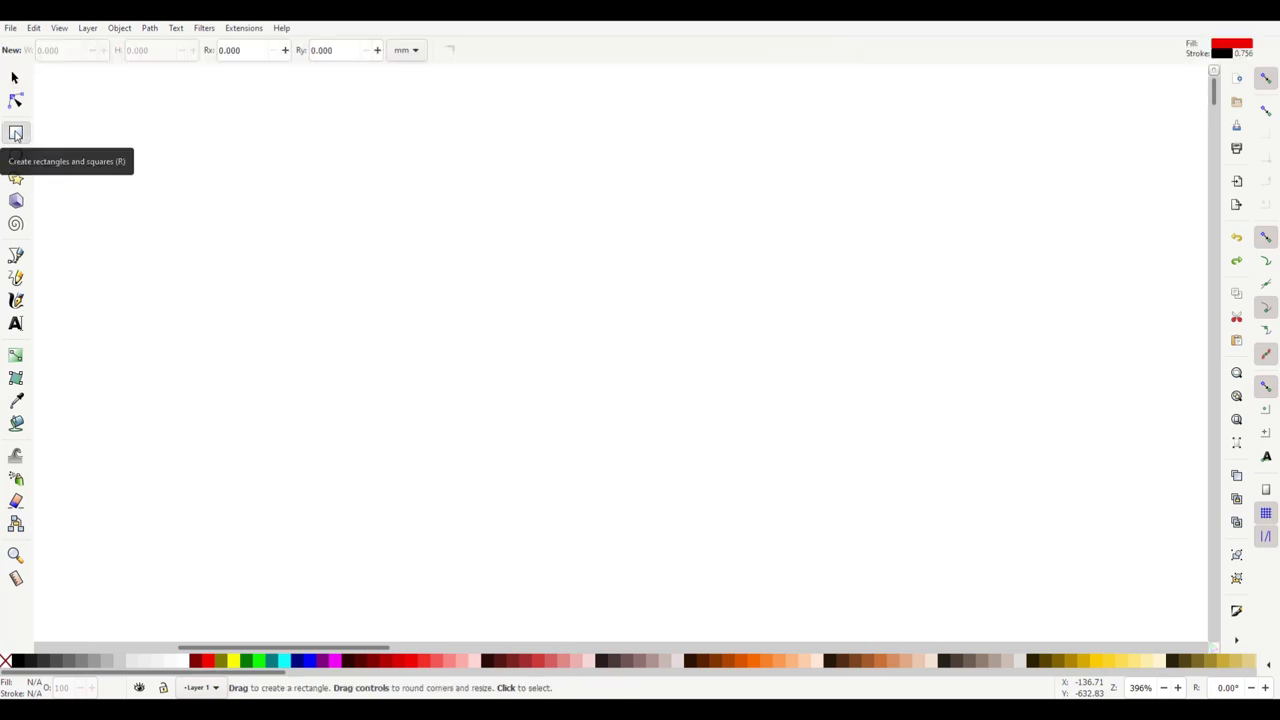
{"action": "mouse_move", "coordinate": [214, 182]}
{"action": "left_mouse_down"}
{"action": "mouse_move", "coordinate": [488, 248]}
{"action": "mouse_move", "coordinate": [655, 261]}
{"action": "left_mouse_up"}
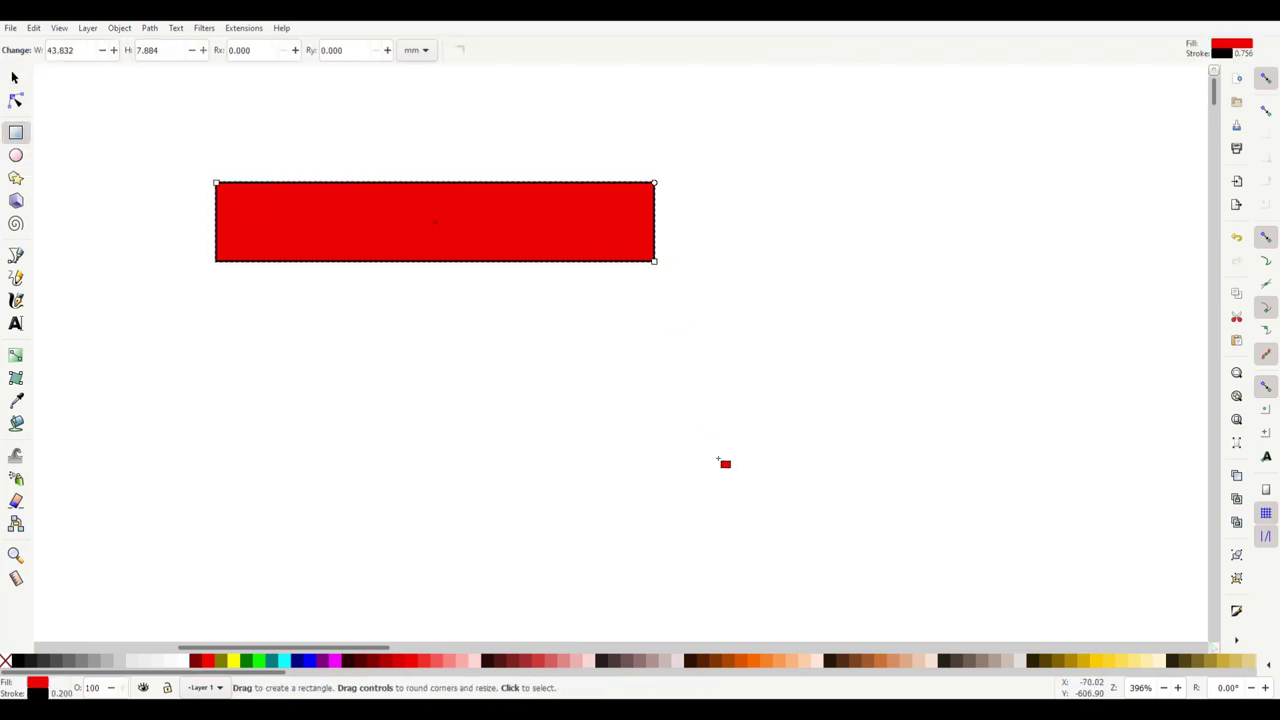
{"action": "left_click", "coordinate": [14, 77]}
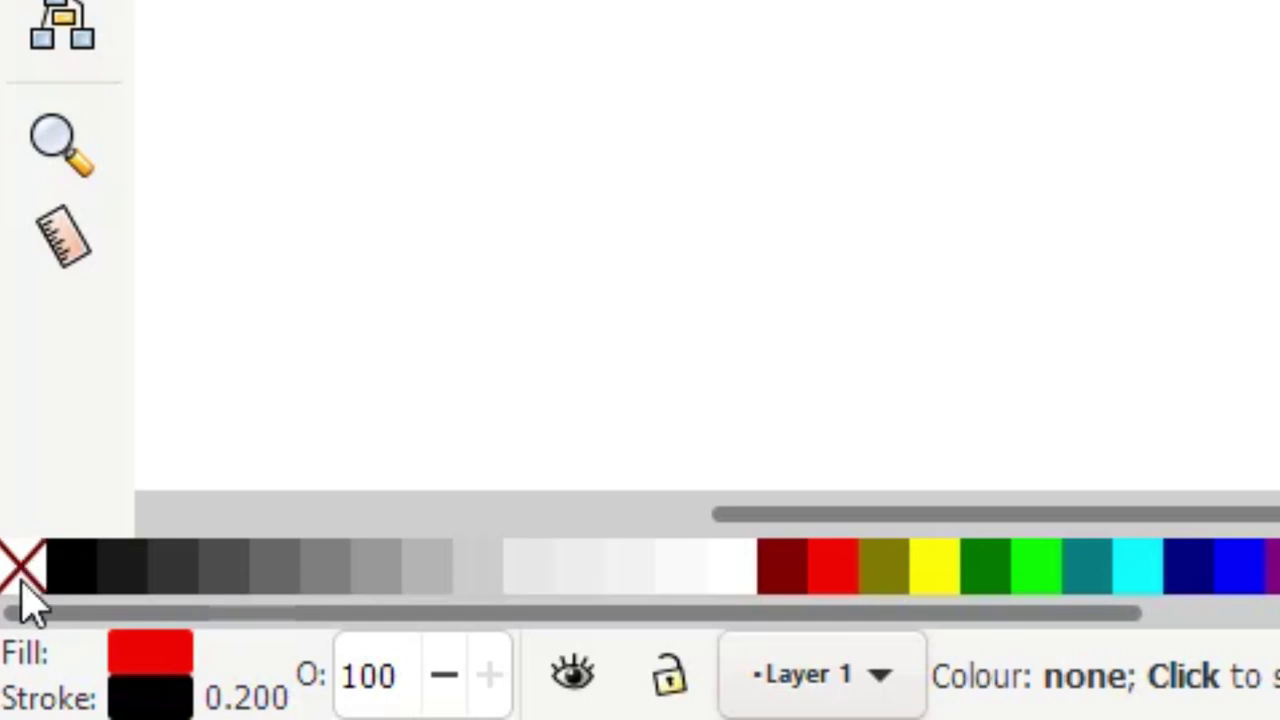
{"action": "key", "text": "shift"}
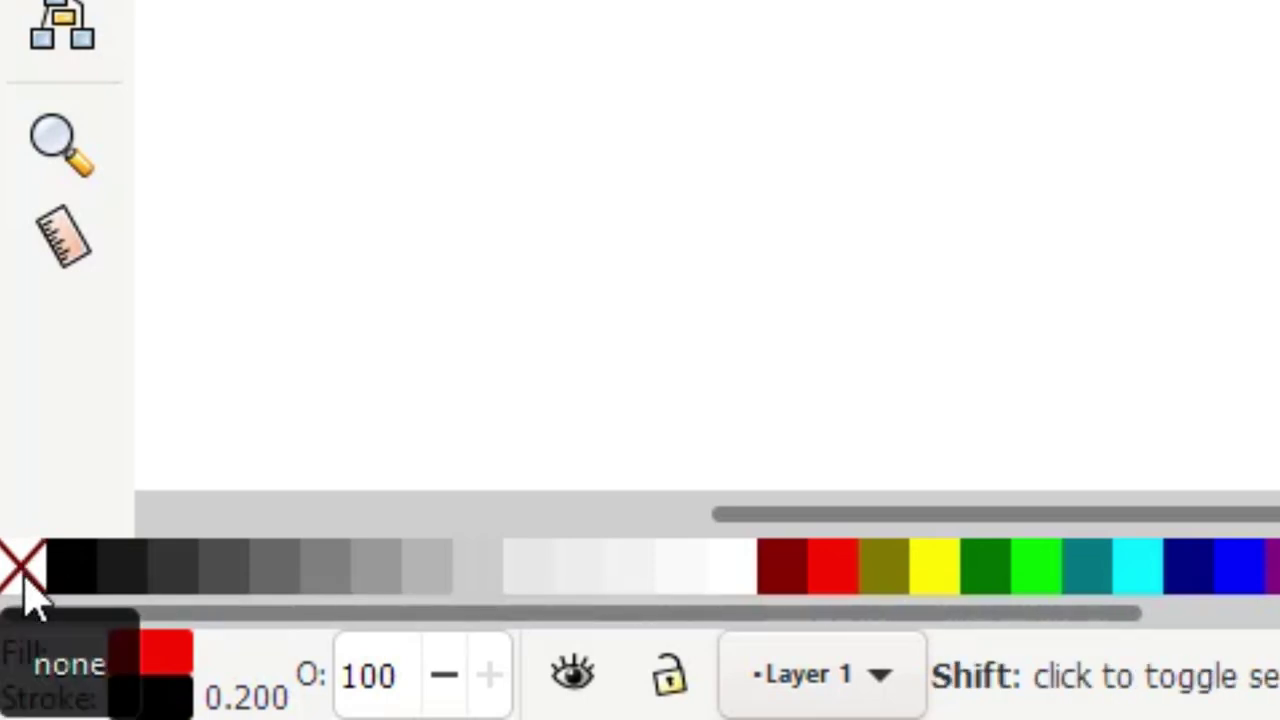
{"action": "left_click", "coordinate": [28, 596], "text": "shift"}
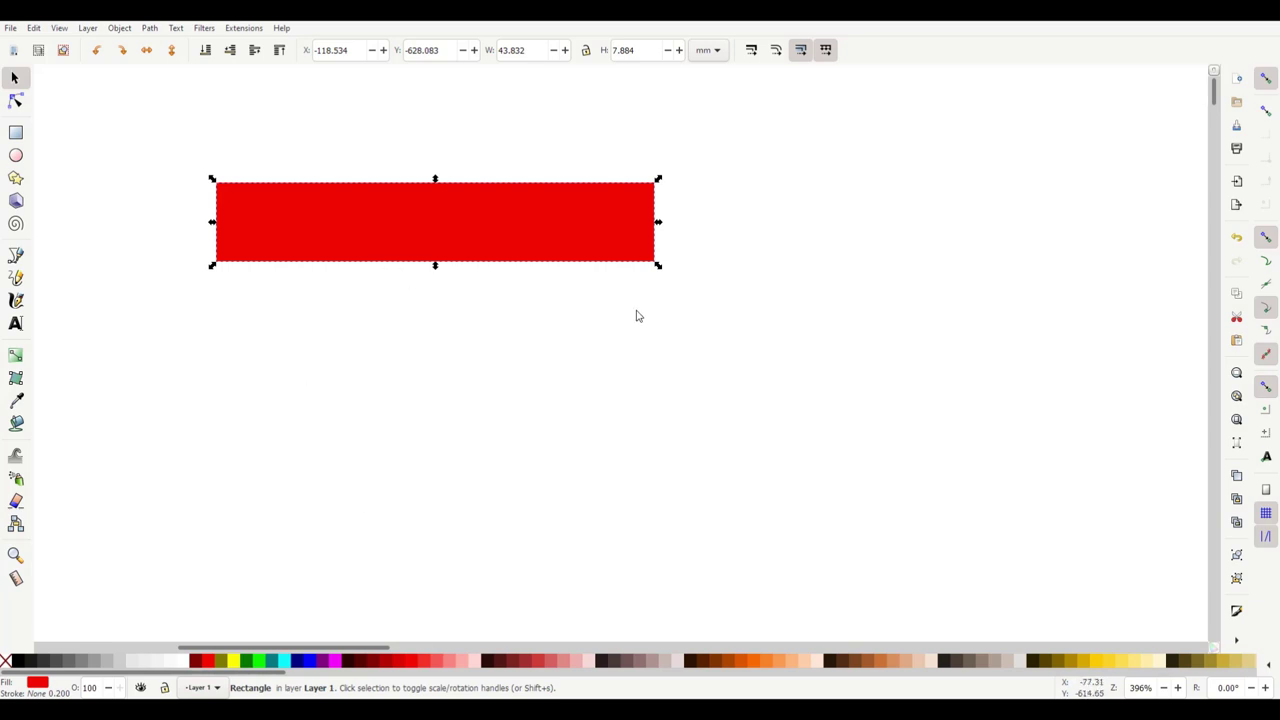
Step: Fill the rectangle muted red and nudge it slightly up and left
{"action": "left_click", "coordinate": [450, 360]}
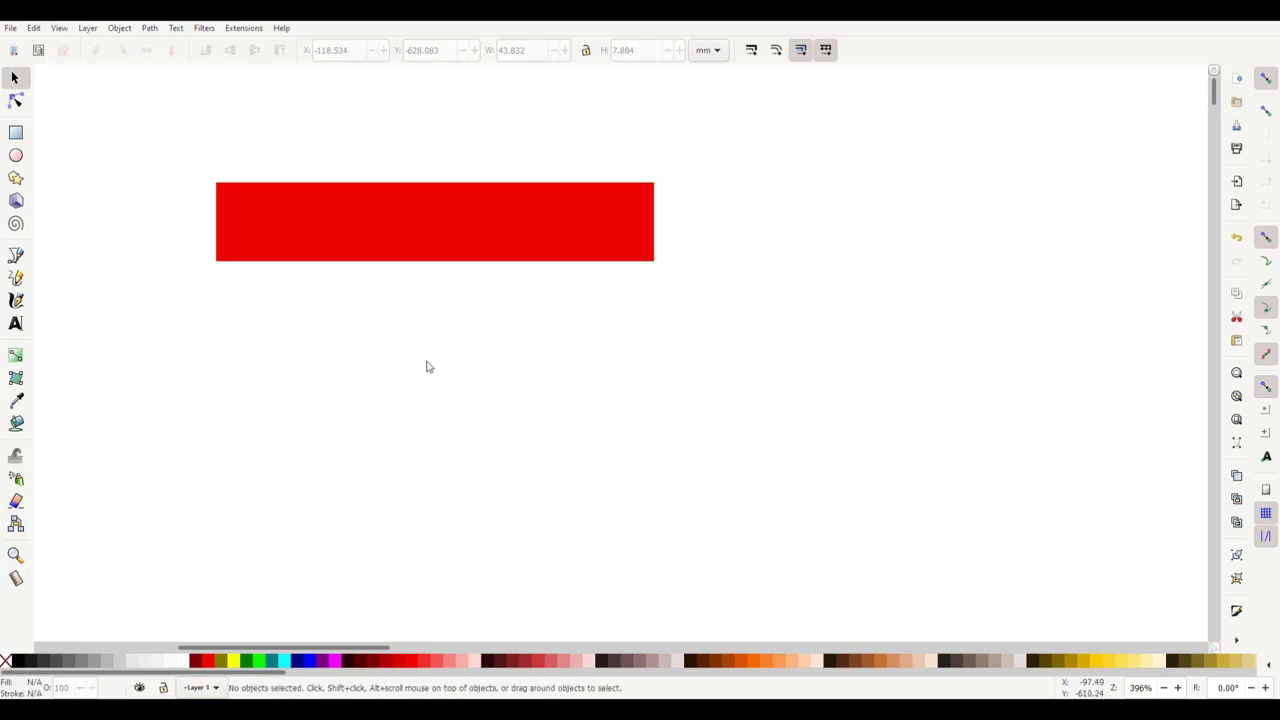
{"action": "left_click_drag", "start_coordinate": [326, 243], "coordinate": [341, 244]}
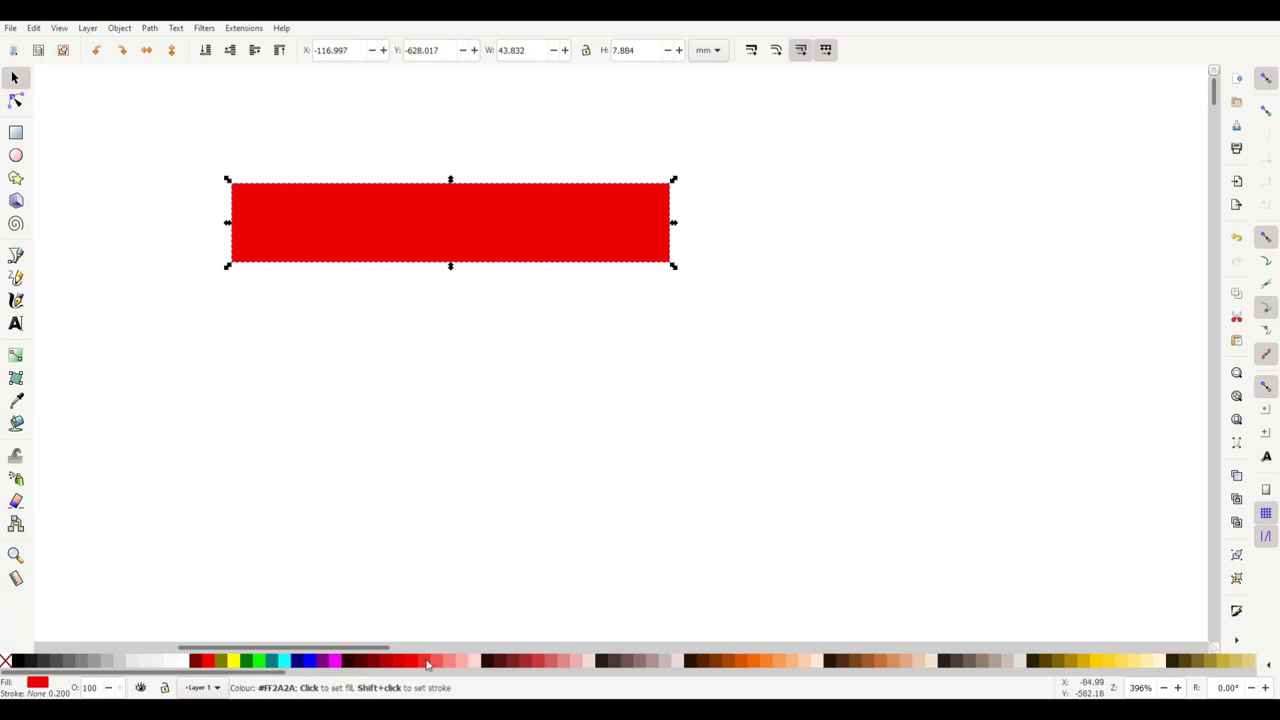
{"action": "left_click", "coordinate": [541, 663]}
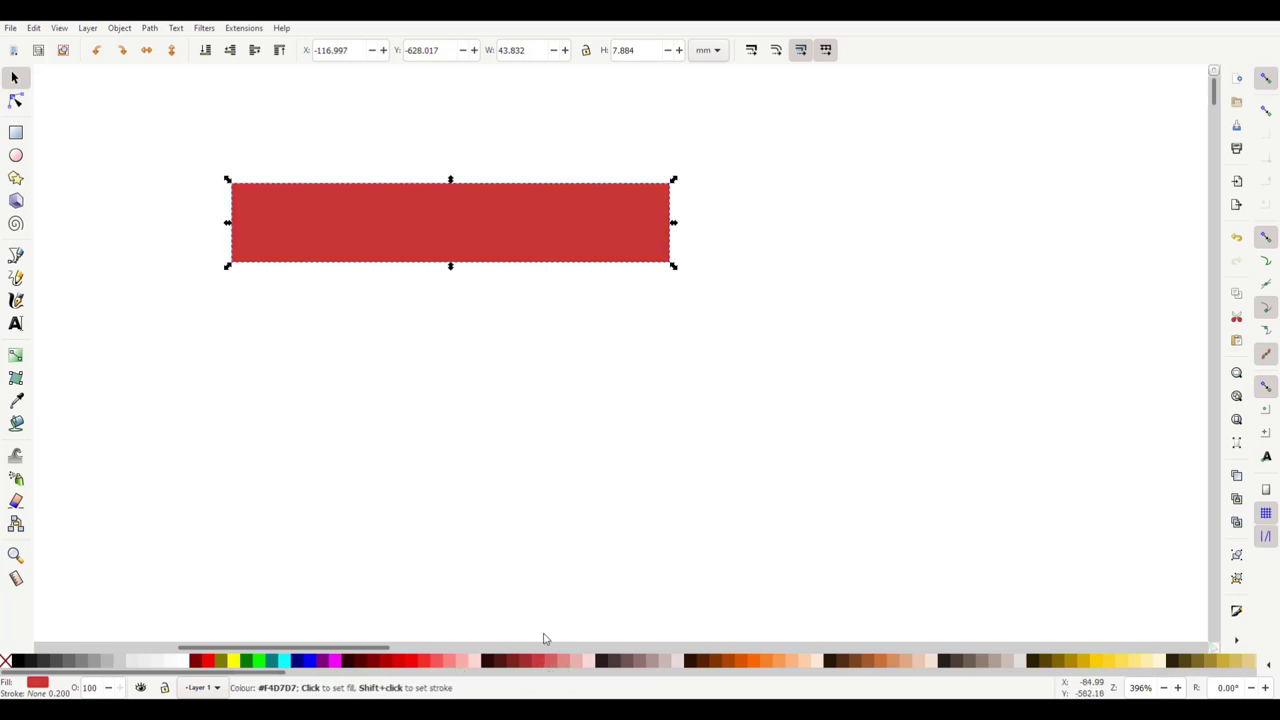
{"action": "left_click", "coordinate": [357, 491]}
{"action": "left_click_drag", "start_coordinate": [388, 246], "coordinate": [343, 238]}
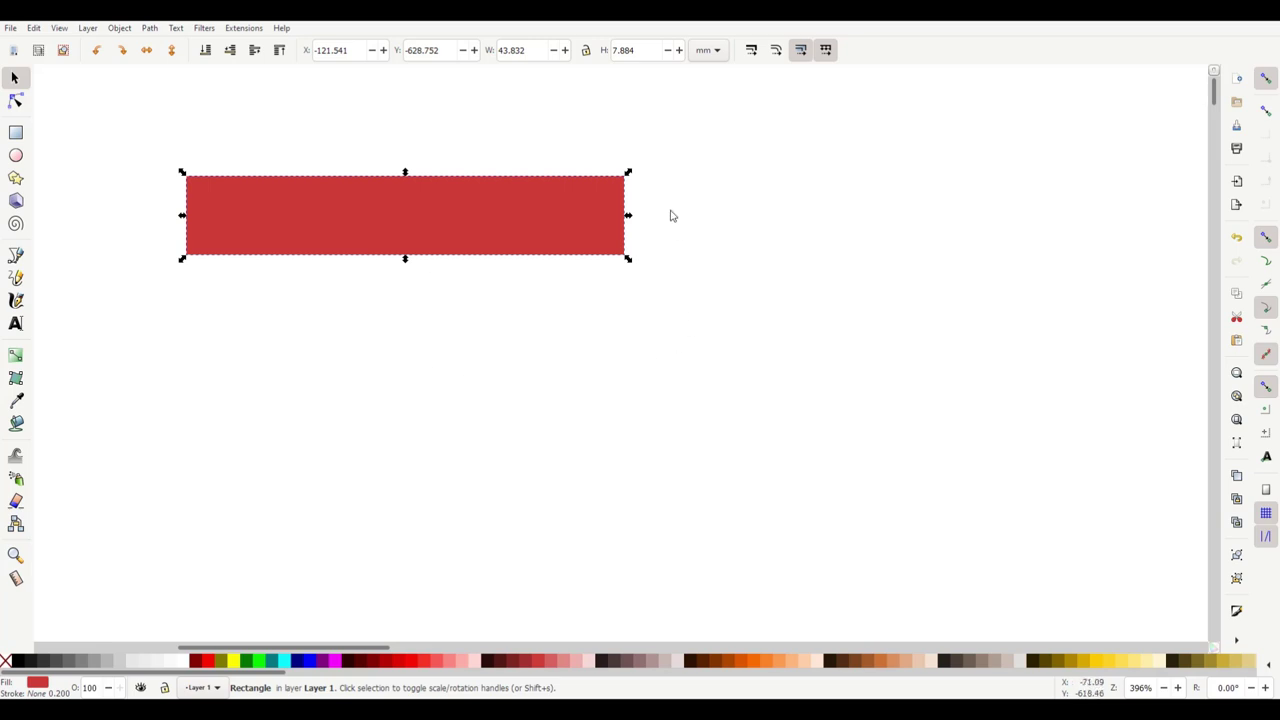
Step: Set the rectangle's height to 58 mm
{"action": "left_click", "coordinate": [635, 52]}
{"action": "left_click_drag", "start_coordinate": [616, 51], "coordinate": [640, 50]}
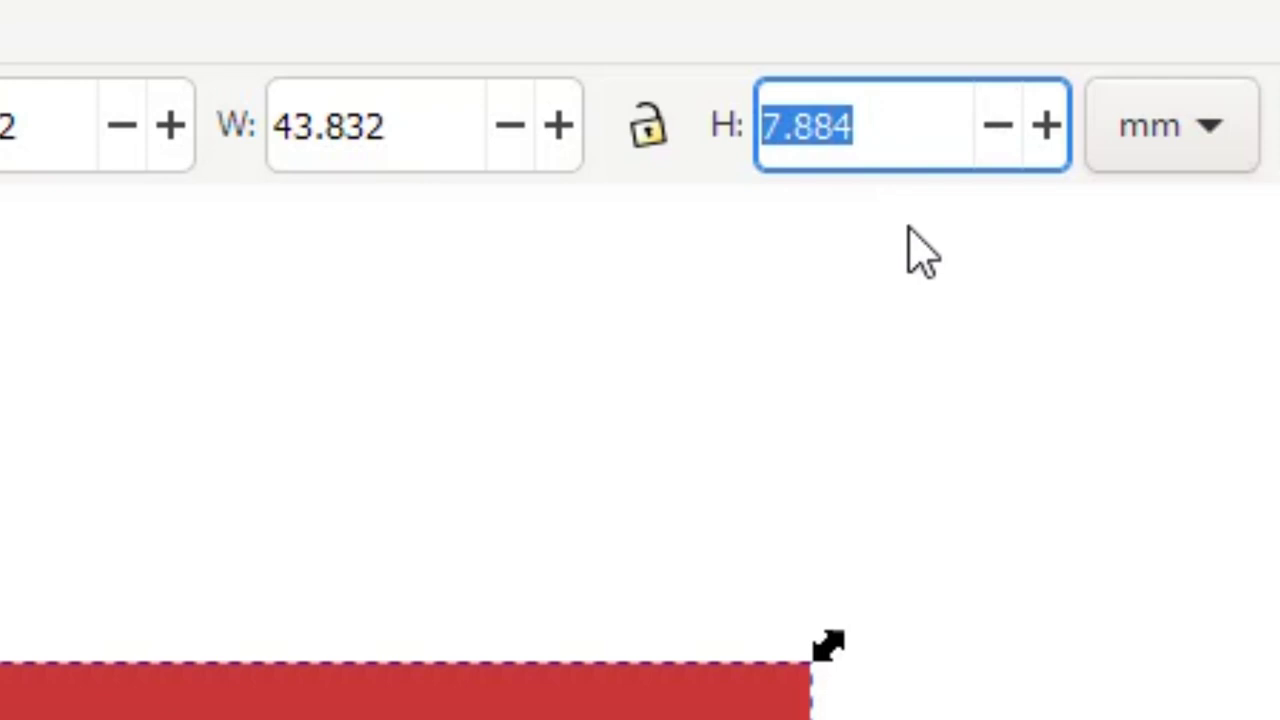
{"action": "type", "text": "58"}
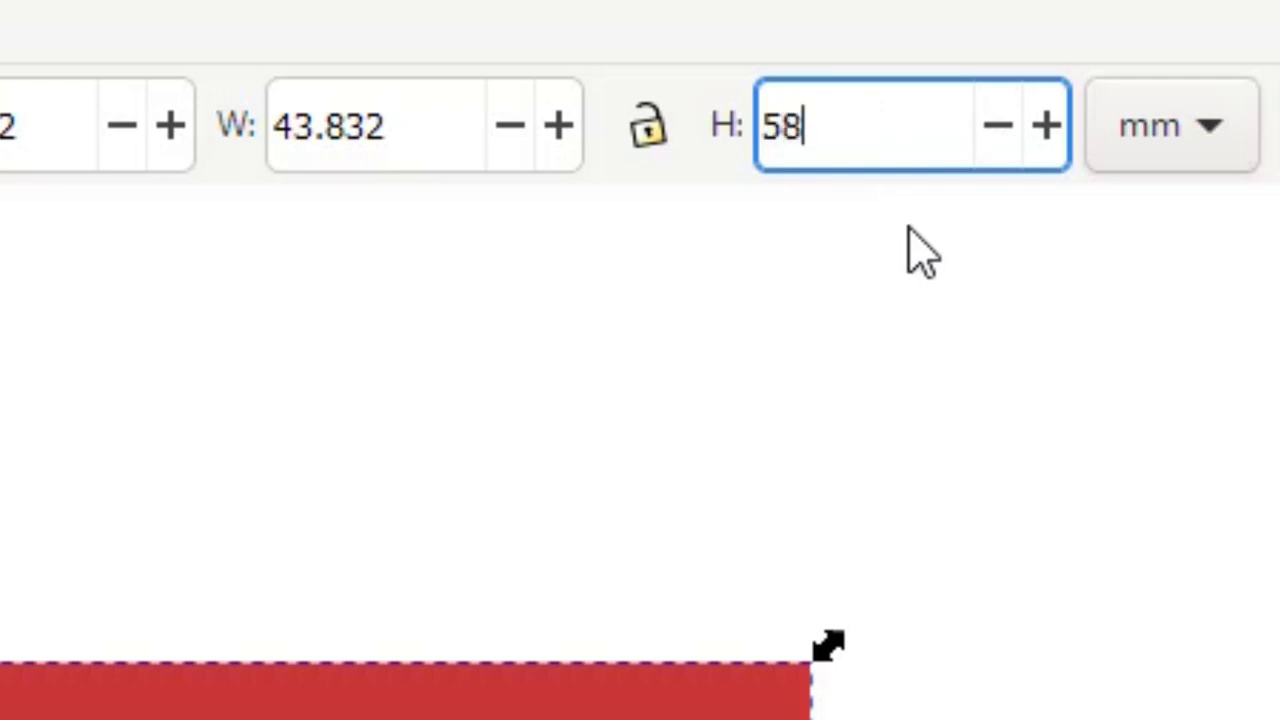
{"action": "key", "text": "Return"}
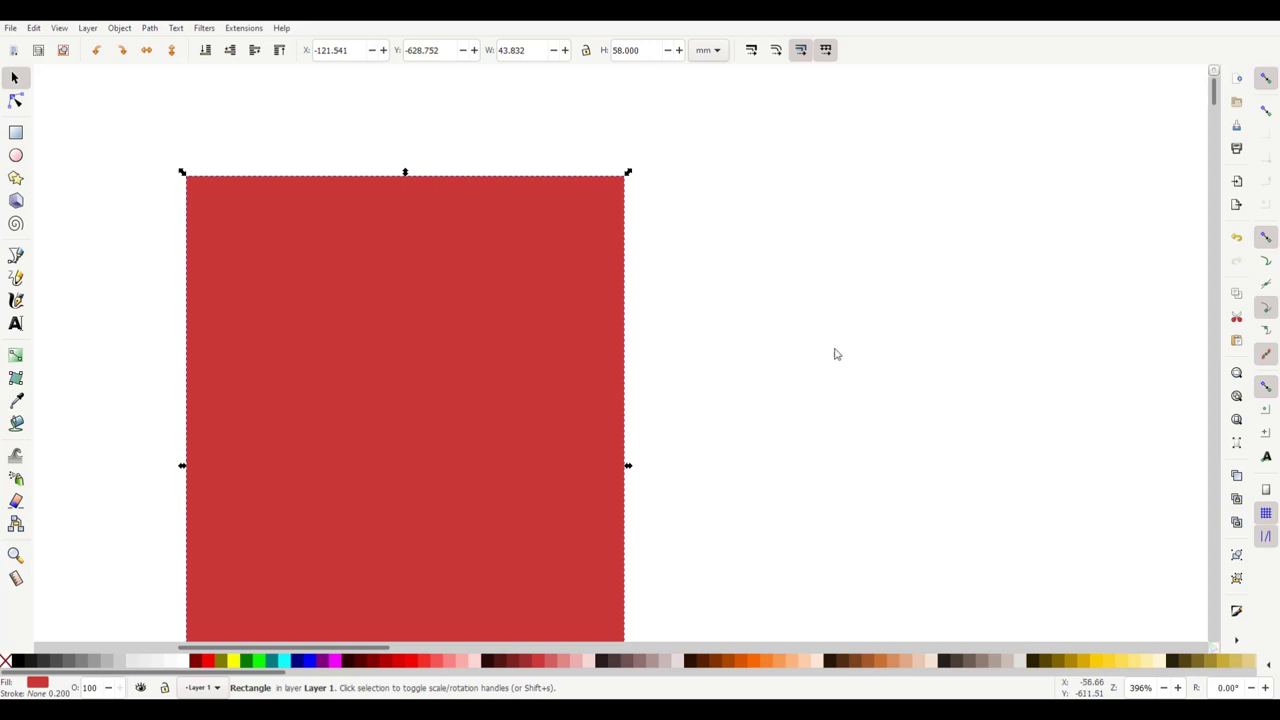
Step: Stretch the rectangle's left and right sides to widen it to 152.889 mm
{"action": "scroll", "coordinate": [828, 357], "scroll_direction": "down", "scroll_amount": 2}
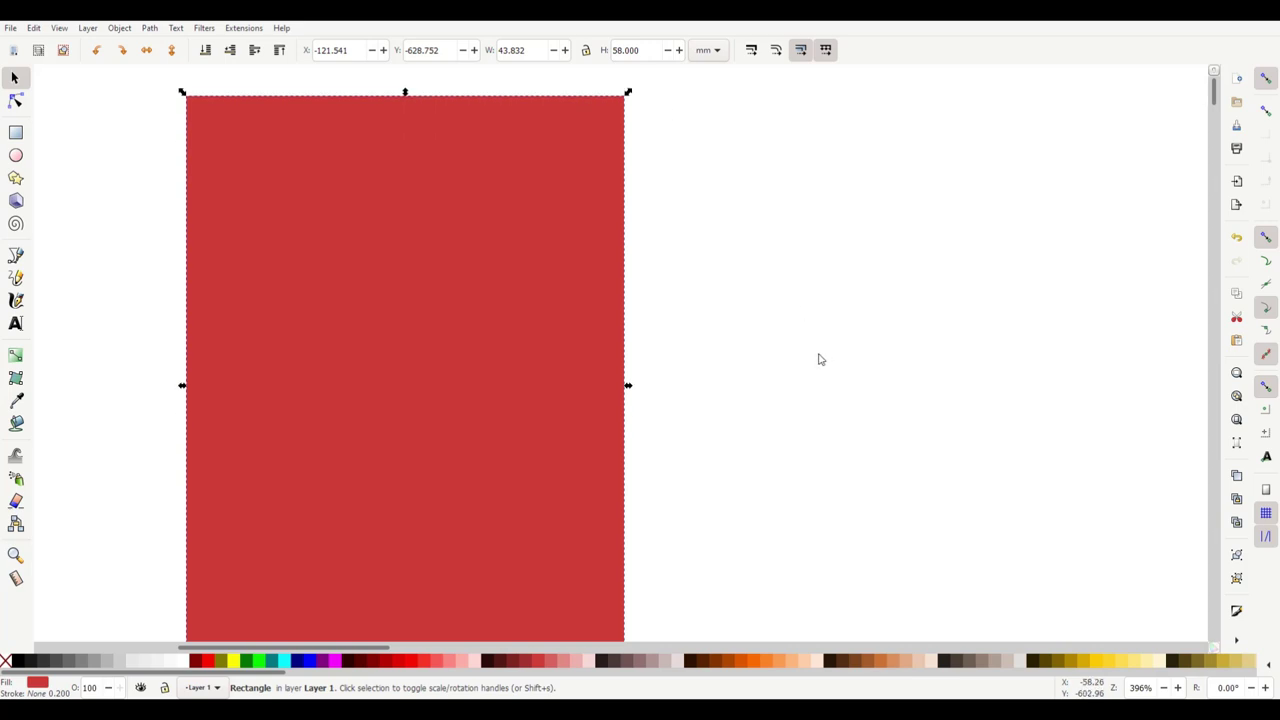
{"action": "scroll", "coordinate": [820, 360], "scroll_direction": "down", "scroll_amount": 2, "text": "ctrl"}
{"action": "left_click_drag", "start_coordinate": [428, 655], "coordinate": [468, 654]}
{"action": "left_click_drag", "start_coordinate": [395, 369], "coordinate": [79, 369]}
{"action": "left_click_drag", "start_coordinate": [622, 372], "coordinate": [853, 370]}
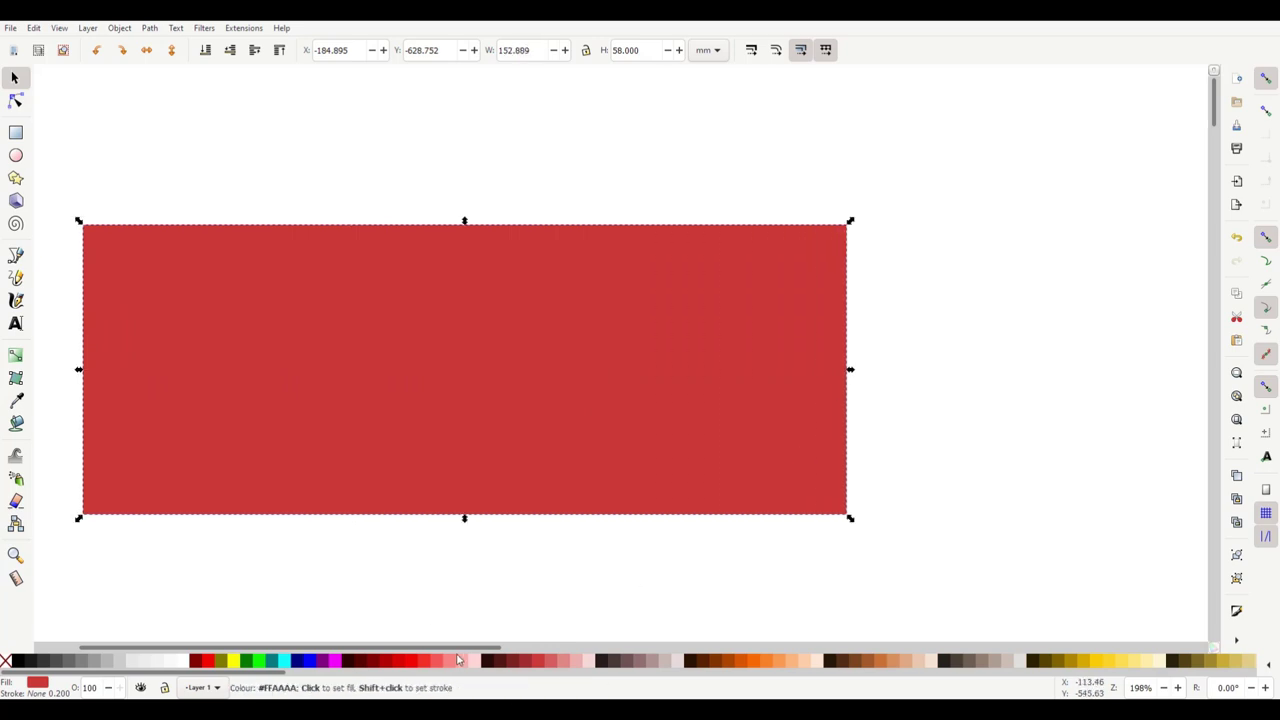
{"action": "scroll", "coordinate": [829, 588], "scroll_direction": "right", "scroll_amount": 1}
{"action": "scroll", "coordinate": [910, 554], "scroll_direction": "down", "scroll_amount": 1}
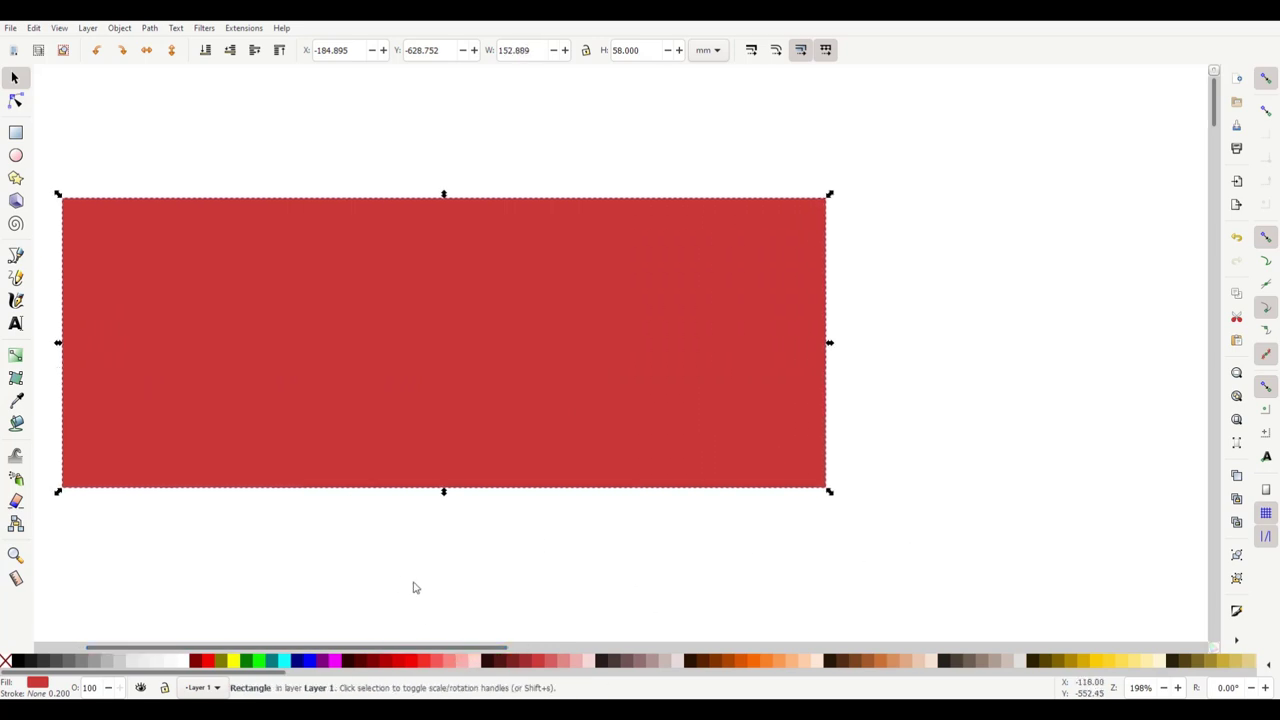
{"action": "key", "text": "ctrl"}
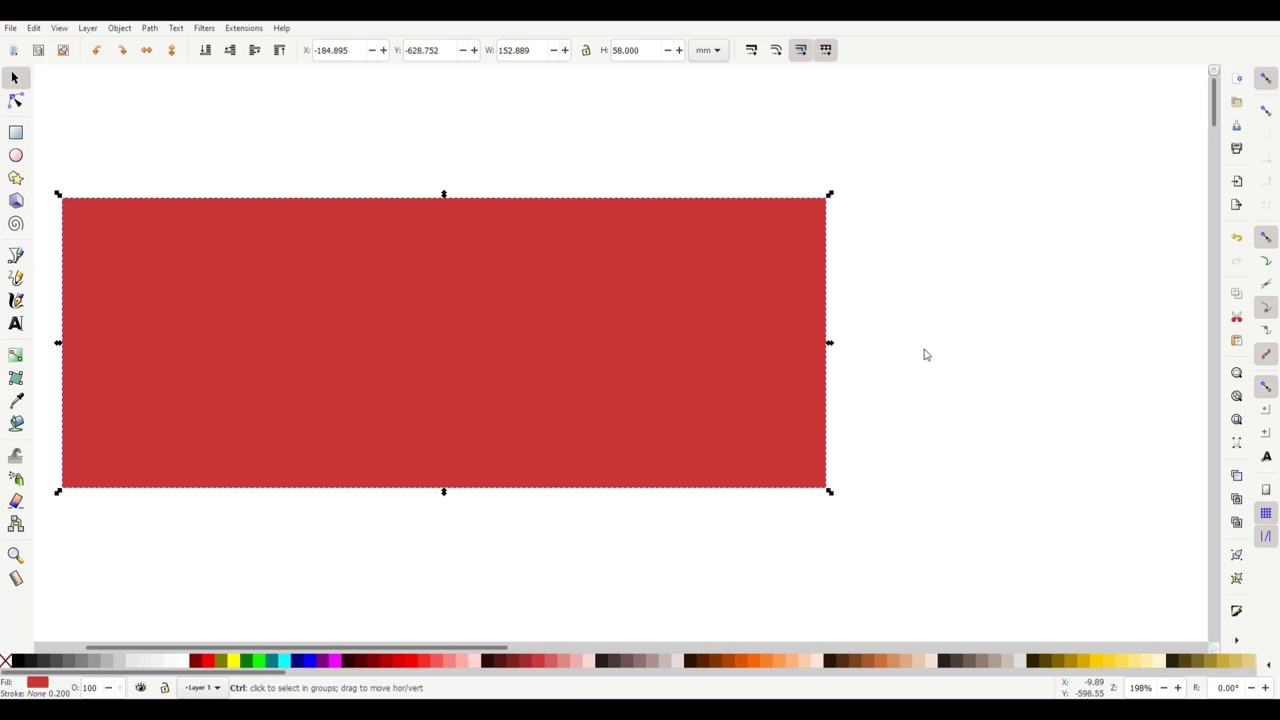
{"action": "scroll", "coordinate": [925, 355], "scroll_direction": "right", "scroll_amount": 2}
{"action": "scroll", "coordinate": [806, 369], "scroll_direction": "down", "scroll_amount": 3}
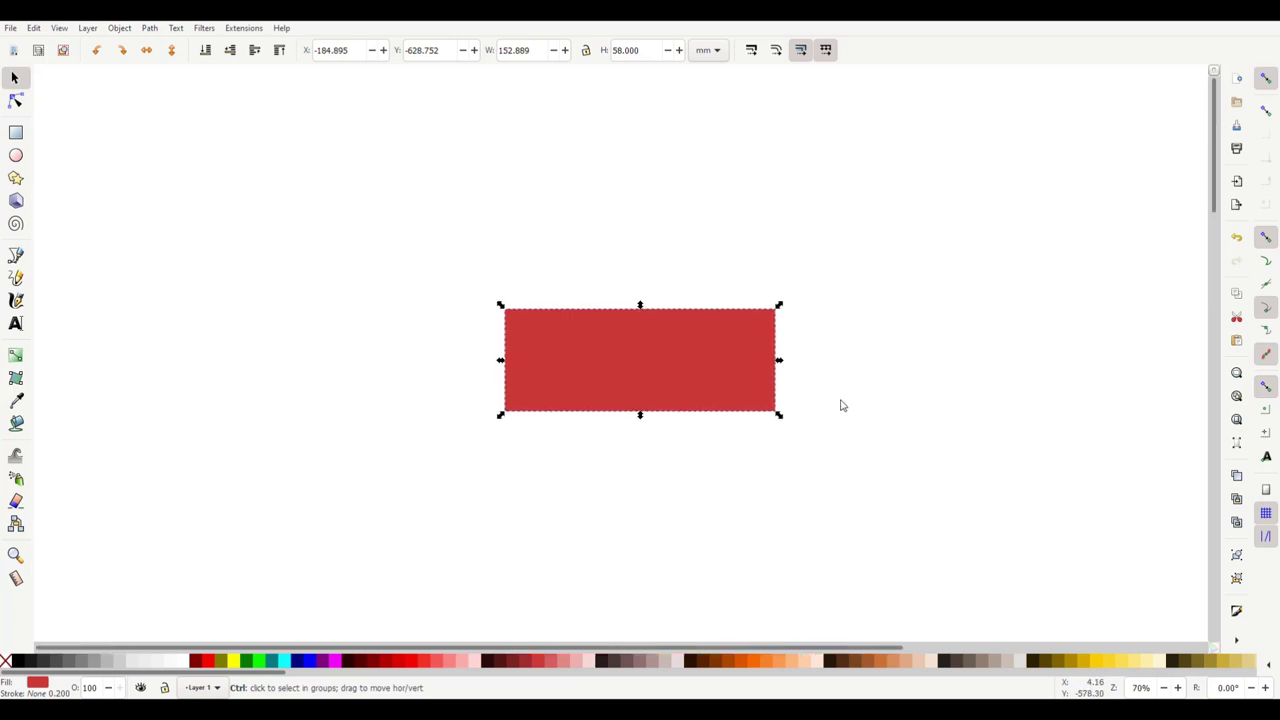
{"action": "scroll", "coordinate": [843, 403], "scroll_direction": "up", "scroll_amount": 2}
{"action": "scroll", "coordinate": [843, 403], "scroll_direction": "down", "scroll_amount": 1}
{"action": "scroll", "coordinate": [433, 372], "scroll_direction": "right", "scroll_amount": 3}
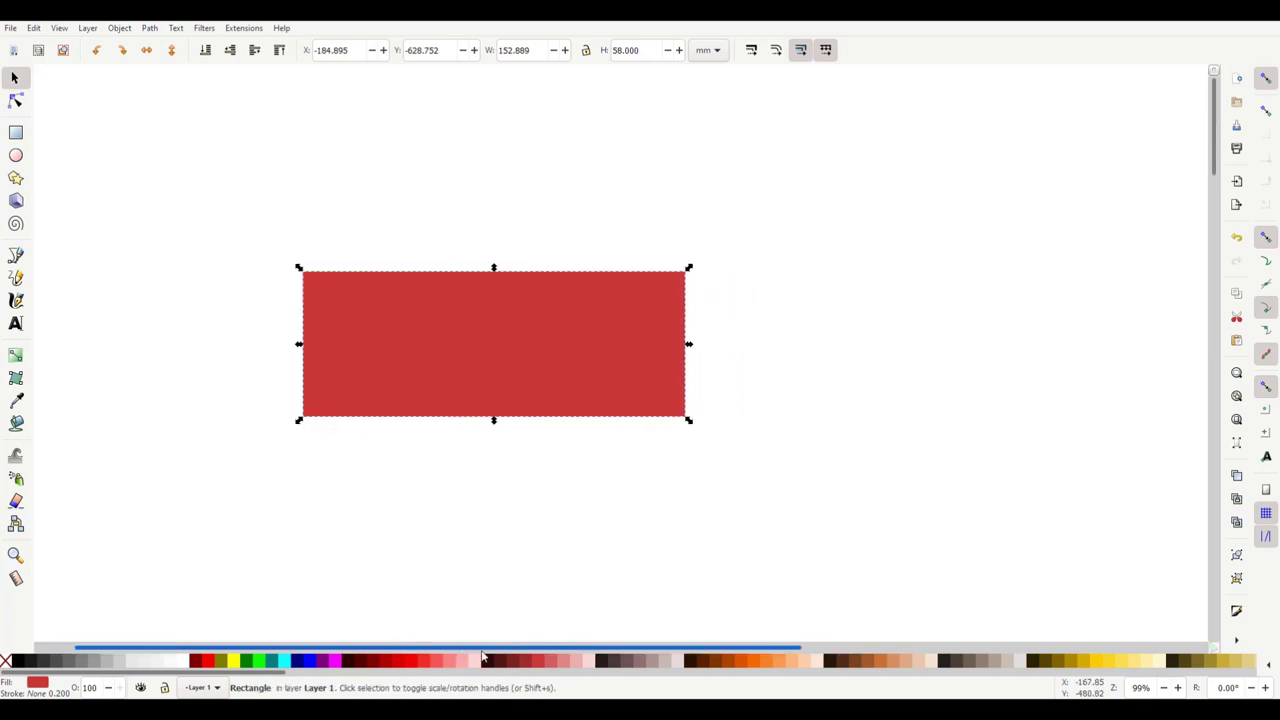
Step: Label the red rectangle PLATFORM in black text, then duplicate the rectangle
{"action": "left_click_drag", "start_coordinate": [433, 372], "coordinate": [397, 274]}
{"action": "left_click", "coordinate": [52, 558]}
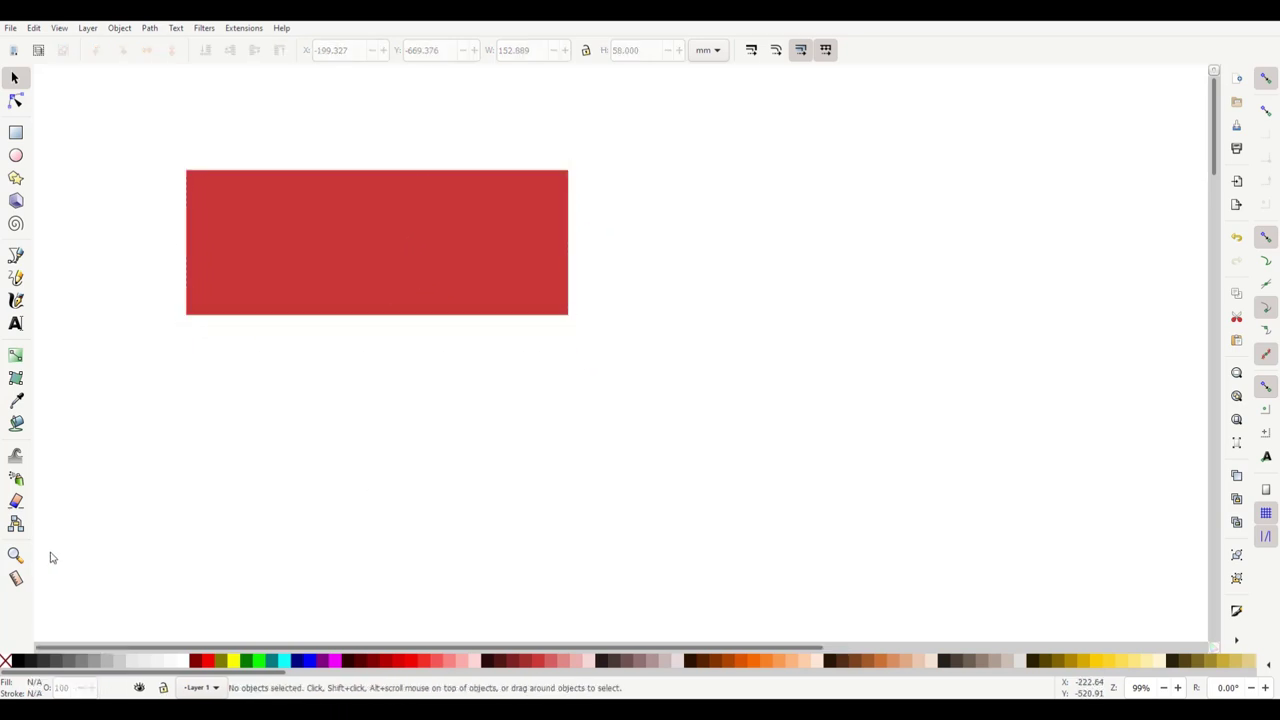
{"action": "left_click", "coordinate": [15, 325]}
{"action": "left_click", "coordinate": [332, 258]}
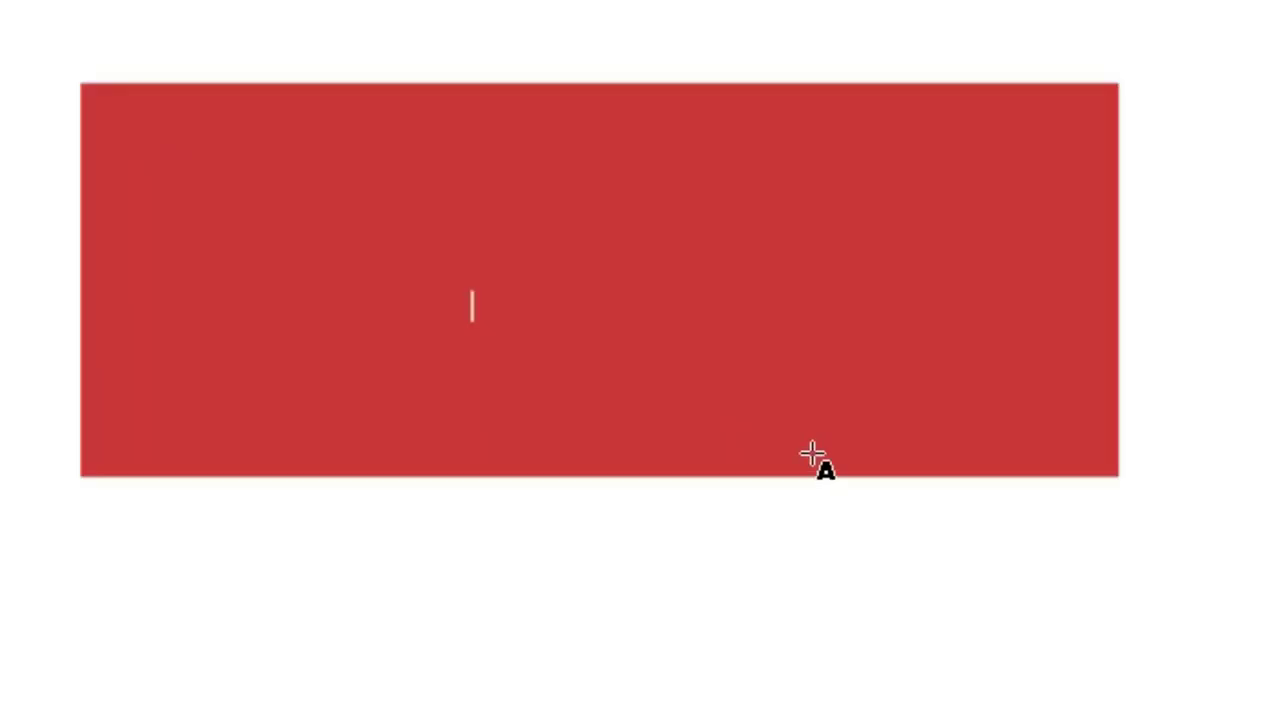
{"action": "type", "text": "PuATFORM"}
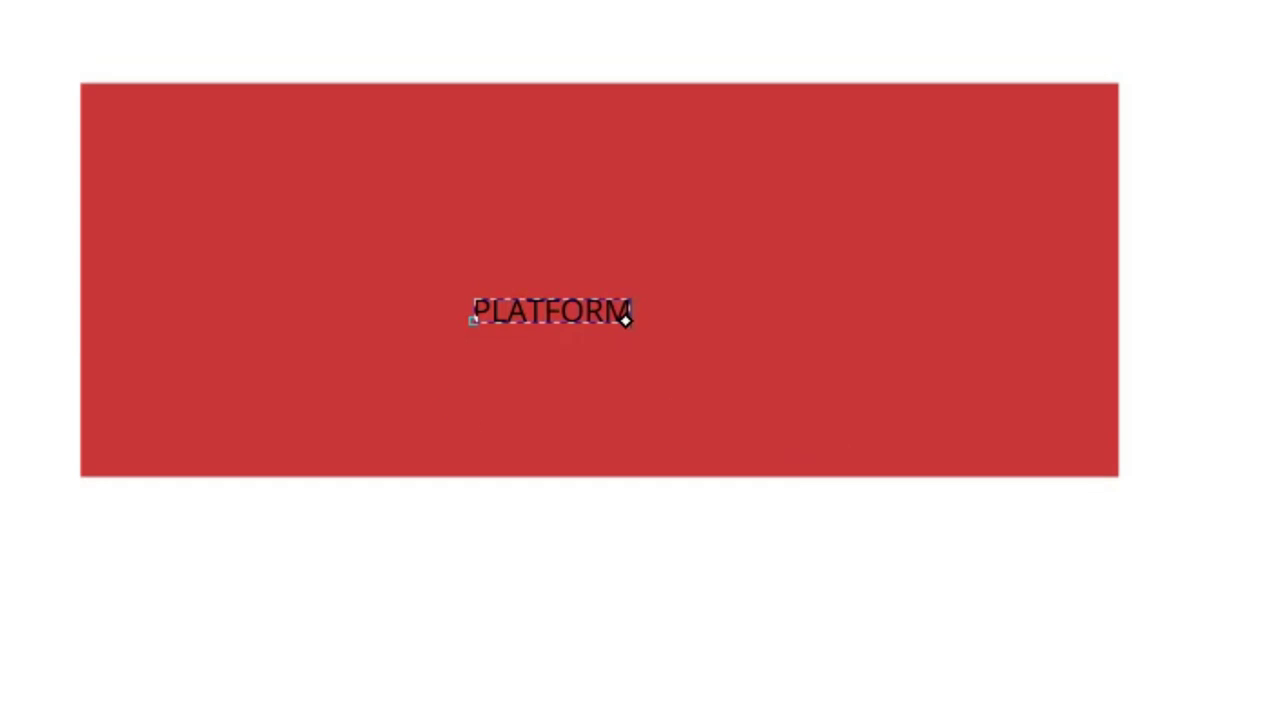
{"action": "key", "text": "F1"}
{"action": "key", "text": "Escape"}
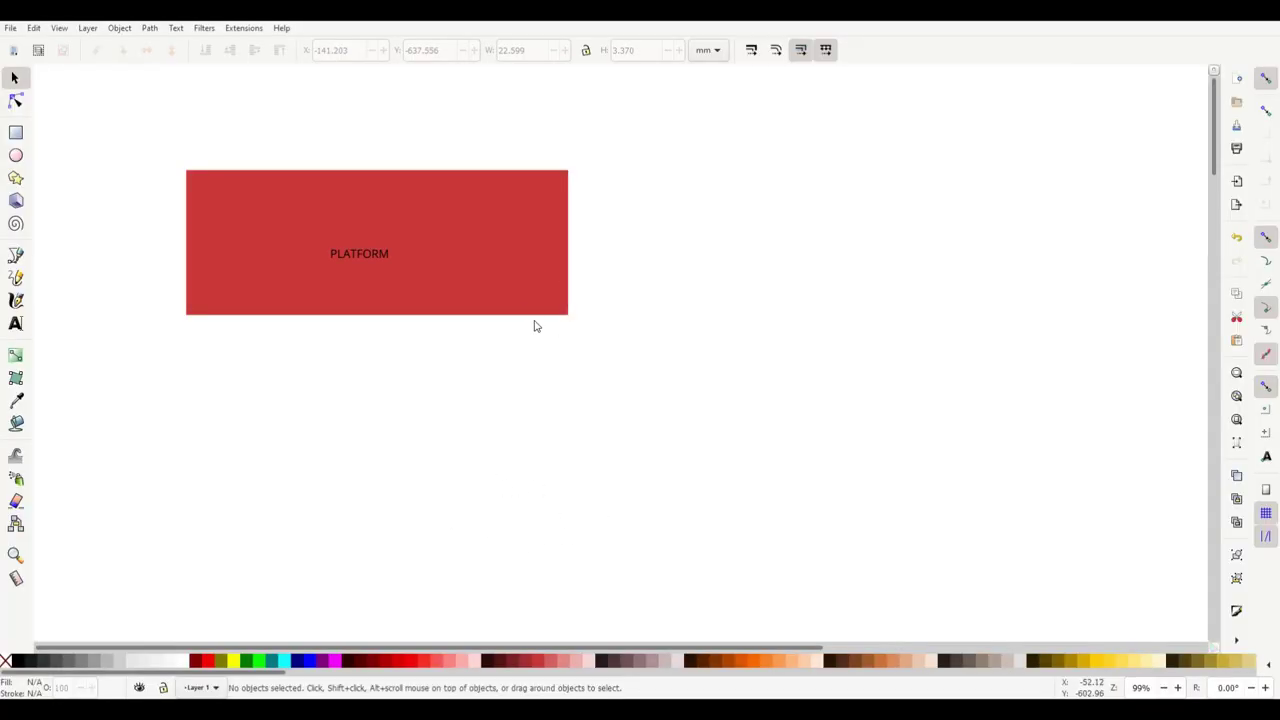
{"action": "left_click", "coordinate": [497, 245]}
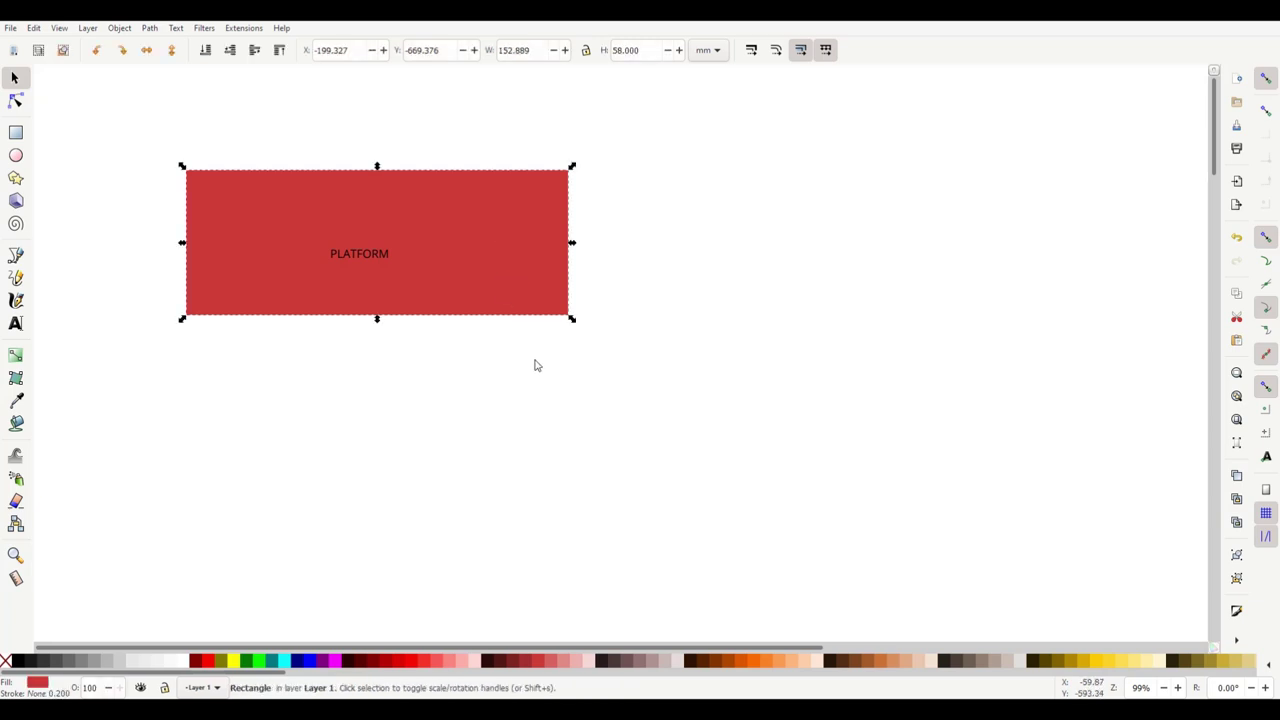
{"action": "key", "text": "Page_Up"}
Step: Line the copy up directly under the original and fill it greyish mauve
{"action": "left_click_drag", "start_coordinate": [478, 240], "coordinate": [479, 466]}
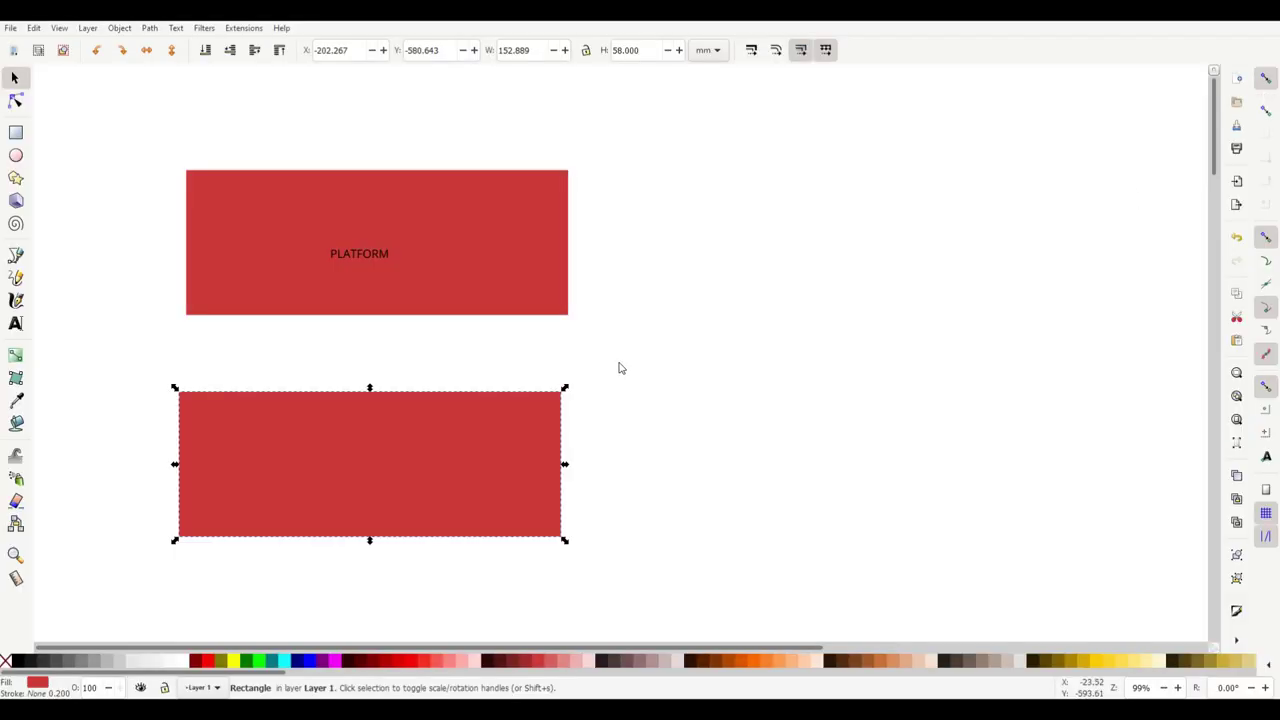
{"action": "left_click_drag", "start_coordinate": [500, 436], "coordinate": [508, 392]}
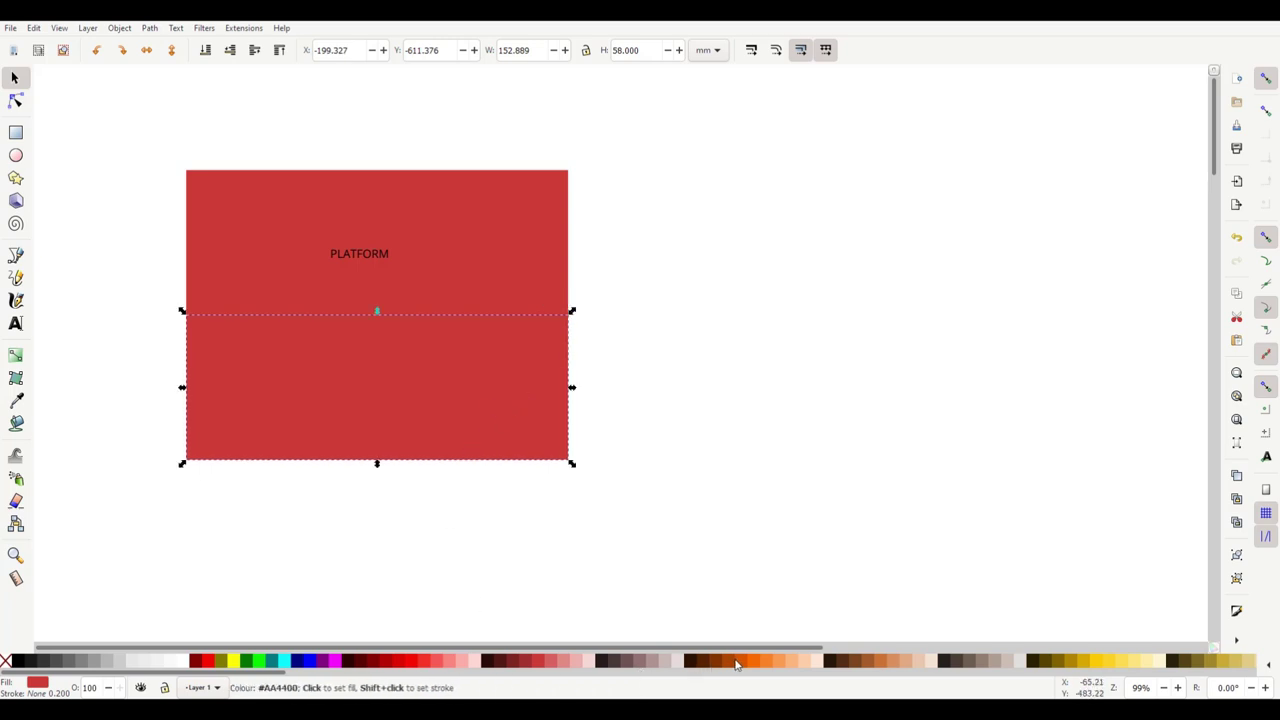
{"action": "left_click", "coordinate": [645, 662]}
{"action": "left_click", "coordinate": [711, 541]}
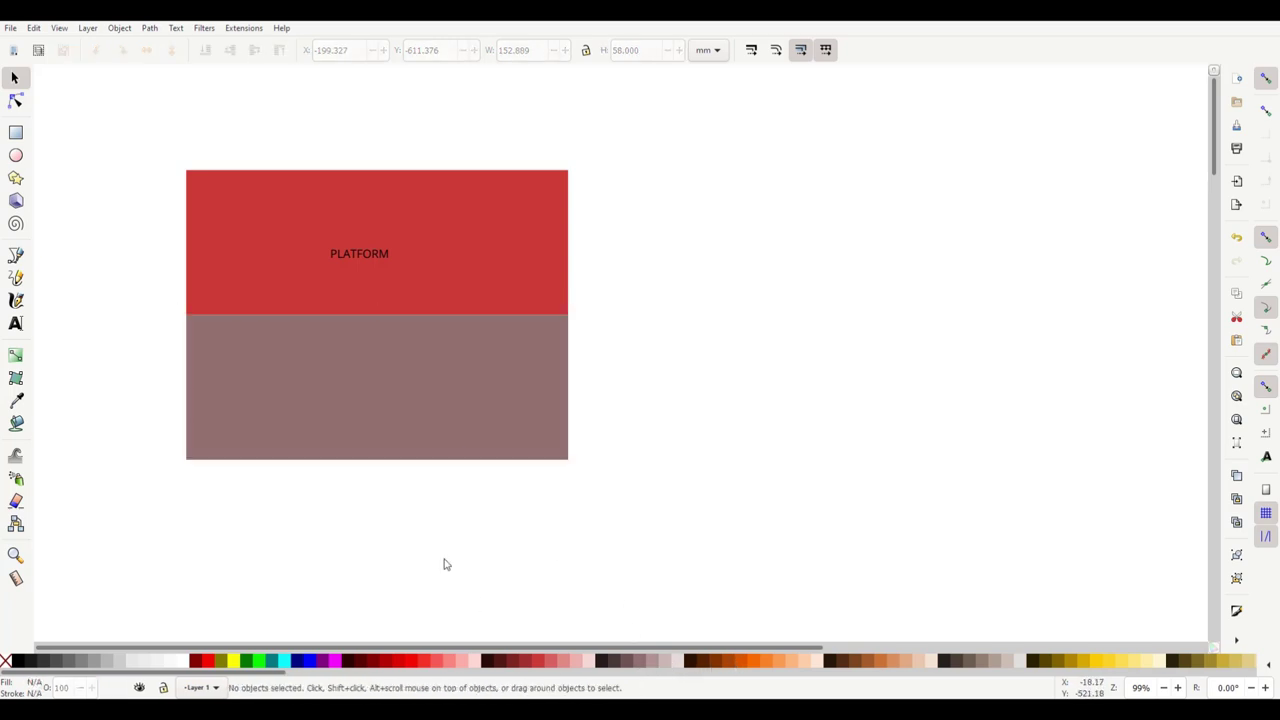
{"action": "left_click", "coordinate": [455, 413]}
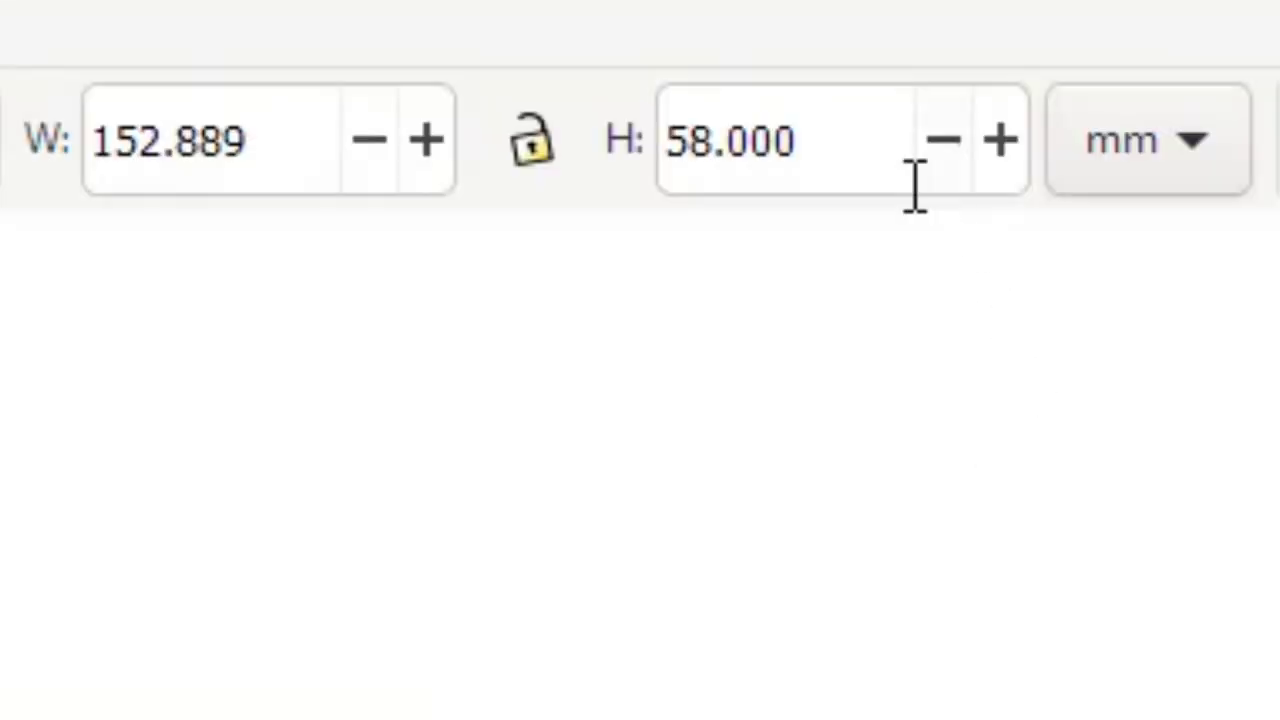
Step: Set the lower rectangle's height to 49 mm
{"action": "double_click", "coordinate": [640, 53]}
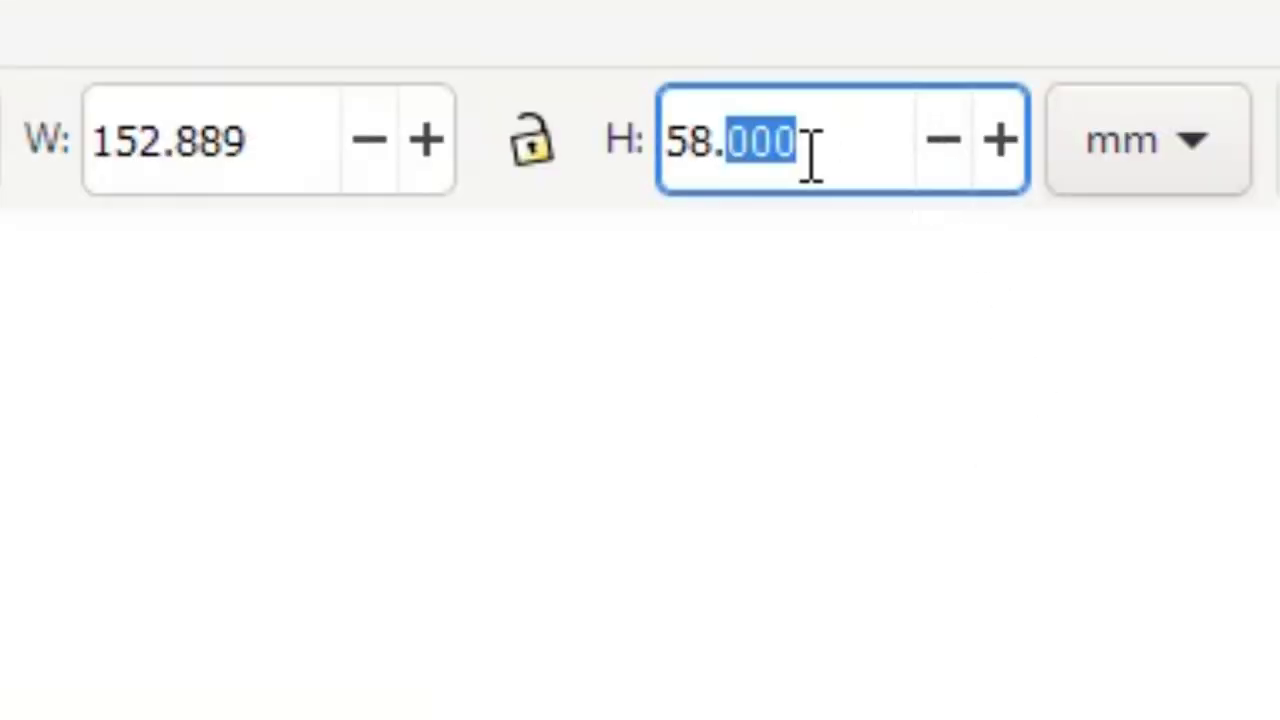
{"action": "left_click", "coordinate": [786, 143]}
{"action": "left_click_drag", "start_coordinate": [786, 143], "coordinate": [666, 186]}
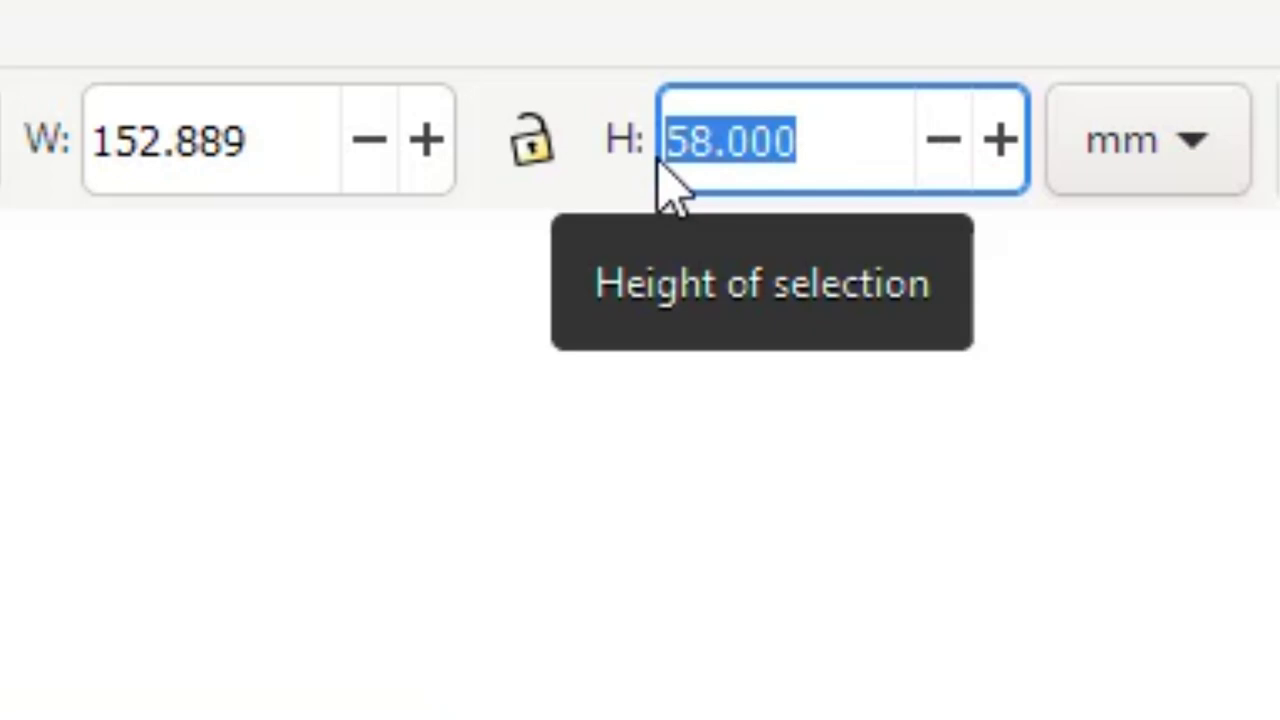
{"action": "type", "text": "49"}
{"action": "key", "text": "Return"}
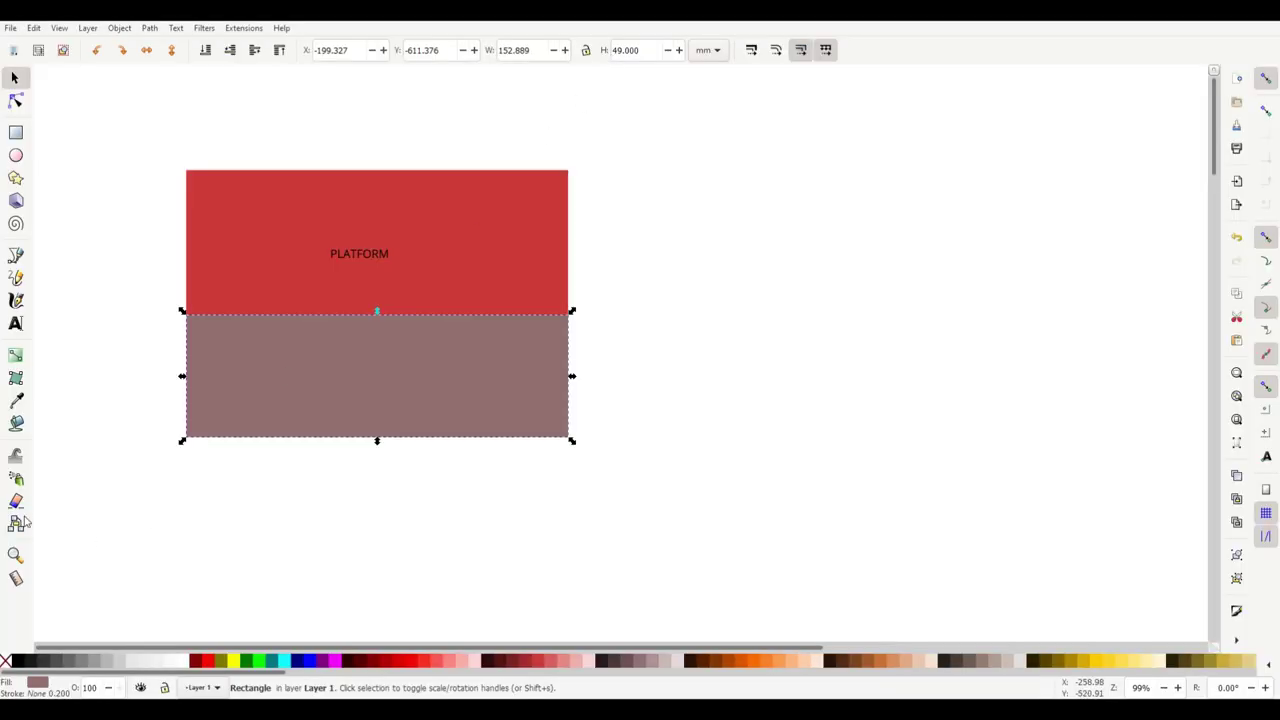
Step: Label the lower rectangle TRACK, then duplicate the red PLATFORM rectangle
{"action": "left_click", "coordinate": [16, 324]}
{"action": "left_click", "coordinate": [318, 384]}
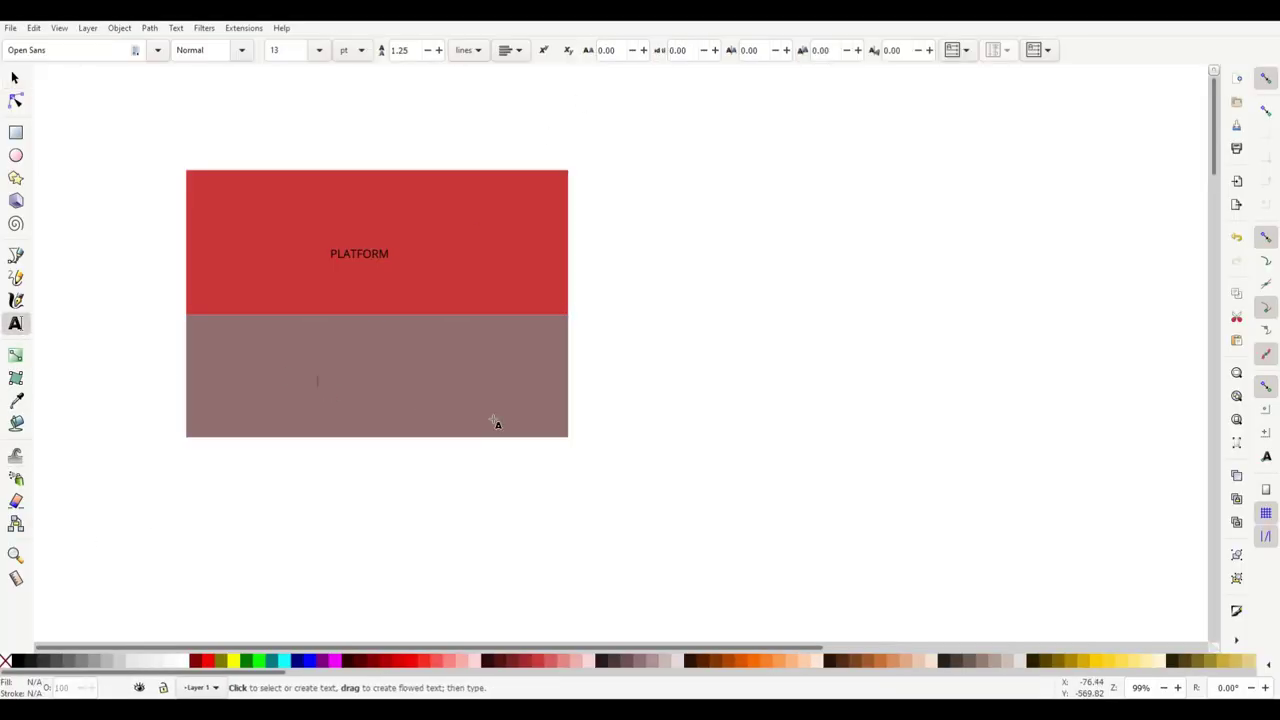
{"action": "type", "text": "TRACK"}
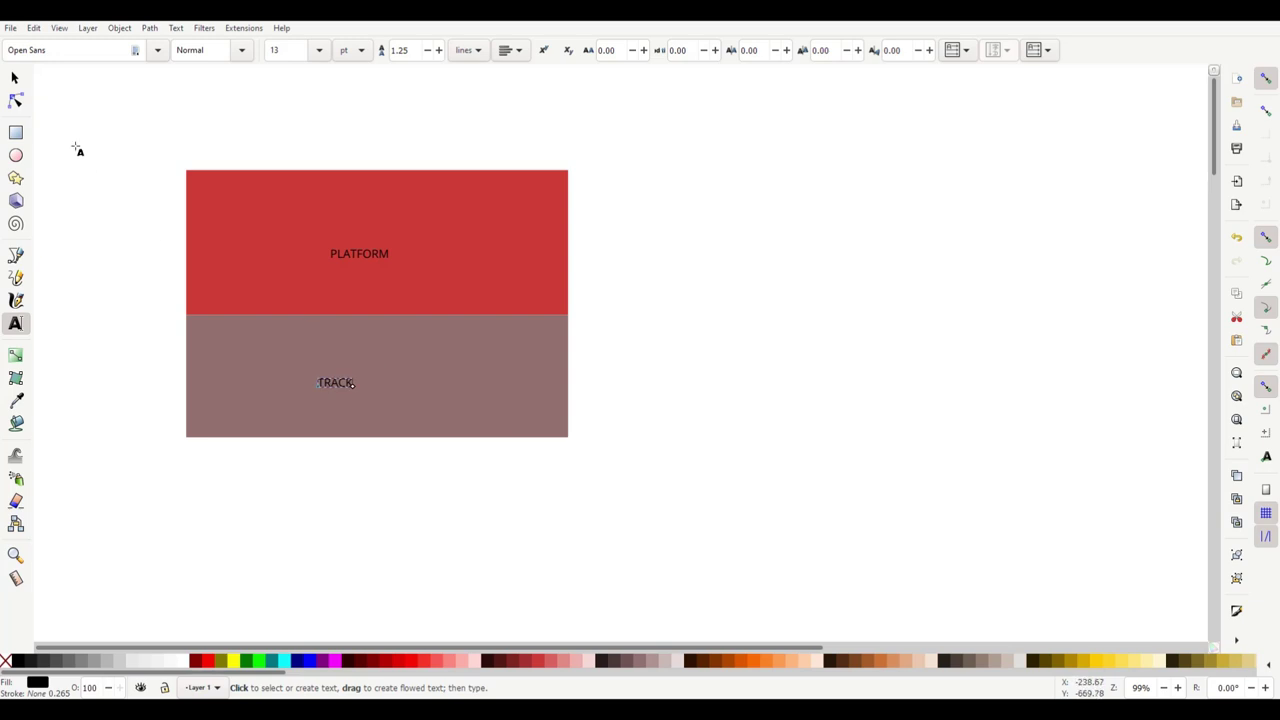
{"action": "key", "text": "Escape"}
{"action": "key", "text": "s"}
{"action": "scroll", "coordinate": [781, 414], "scroll_direction": "down", "scroll_amount": 1}
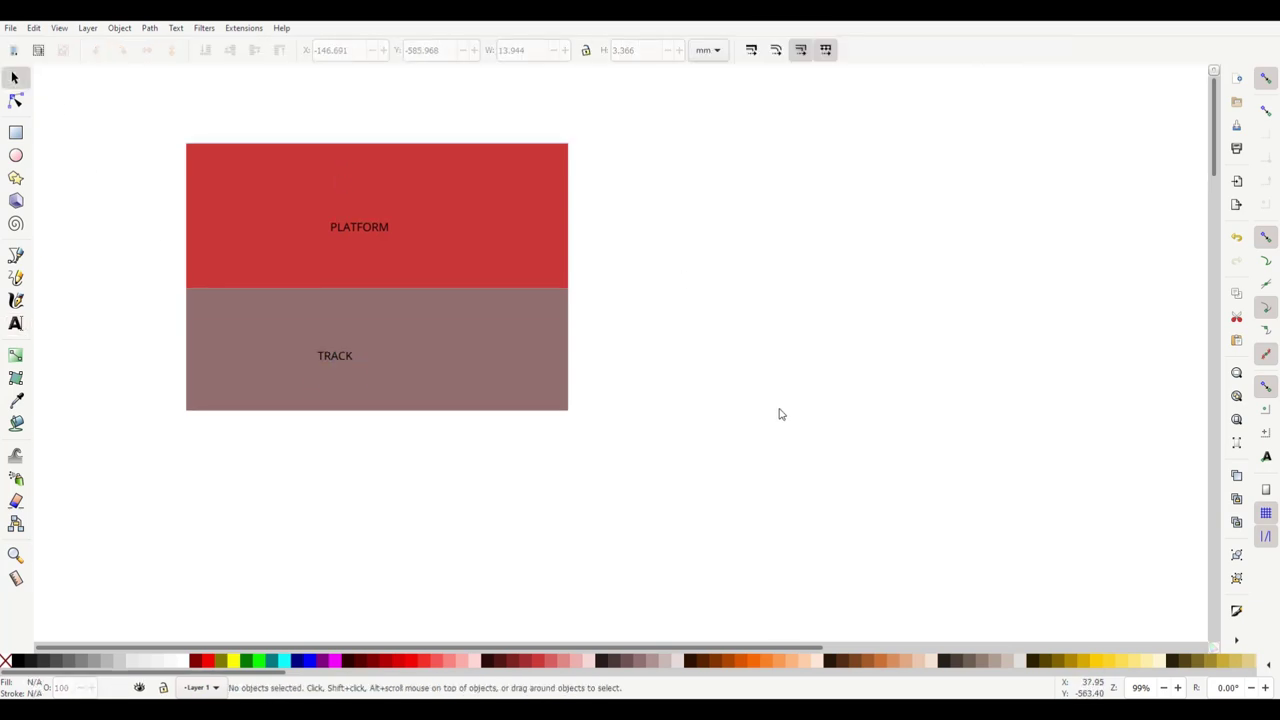
{"action": "left_click", "coordinate": [452, 254]}
{"action": "key", "text": "ctrl+d"}
Step: Move the PLATFORM copy below the TRACK band and give it a PLATFORM label
{"action": "left_click_drag", "start_coordinate": [477, 243], "coordinate": [484, 497]}
{"action": "left_click", "coordinate": [352, 224]}
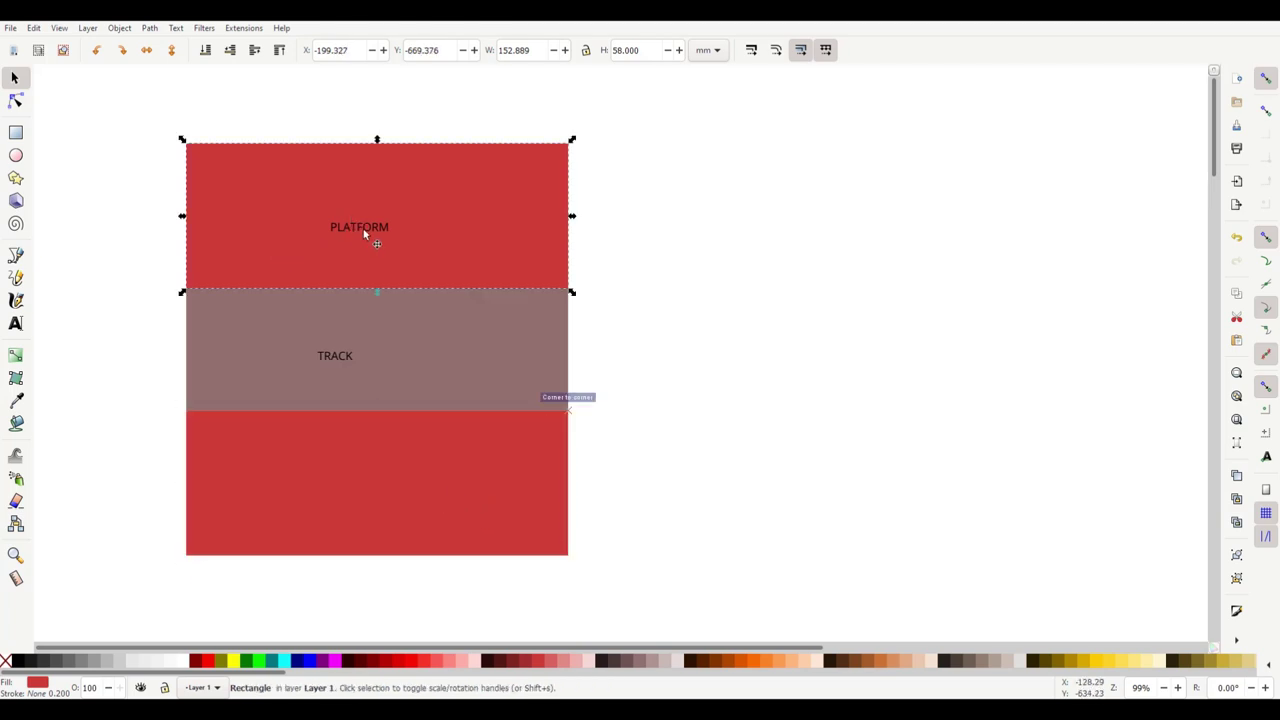
{"action": "left_click", "coordinate": [365, 236]}
{"action": "left_click", "coordinate": [363, 230]}
{"action": "left_click_drag", "start_coordinate": [372, 270], "coordinate": [383, 503]}
{"action": "key", "text": "Escape"}
Step: Set the bottom red rectangle's height to 57 mm
{"action": "left_click", "coordinate": [558, 486]}
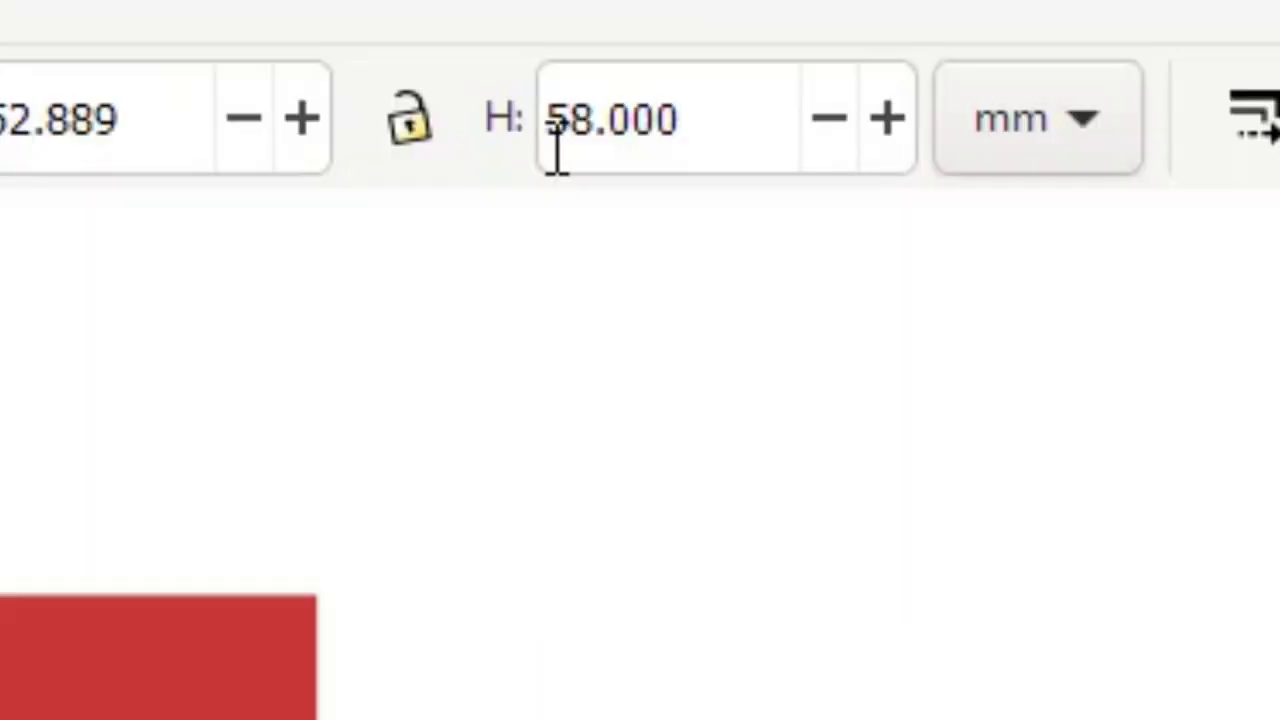
{"action": "left_click_drag", "start_coordinate": [617, 51], "coordinate": [666, 53]}
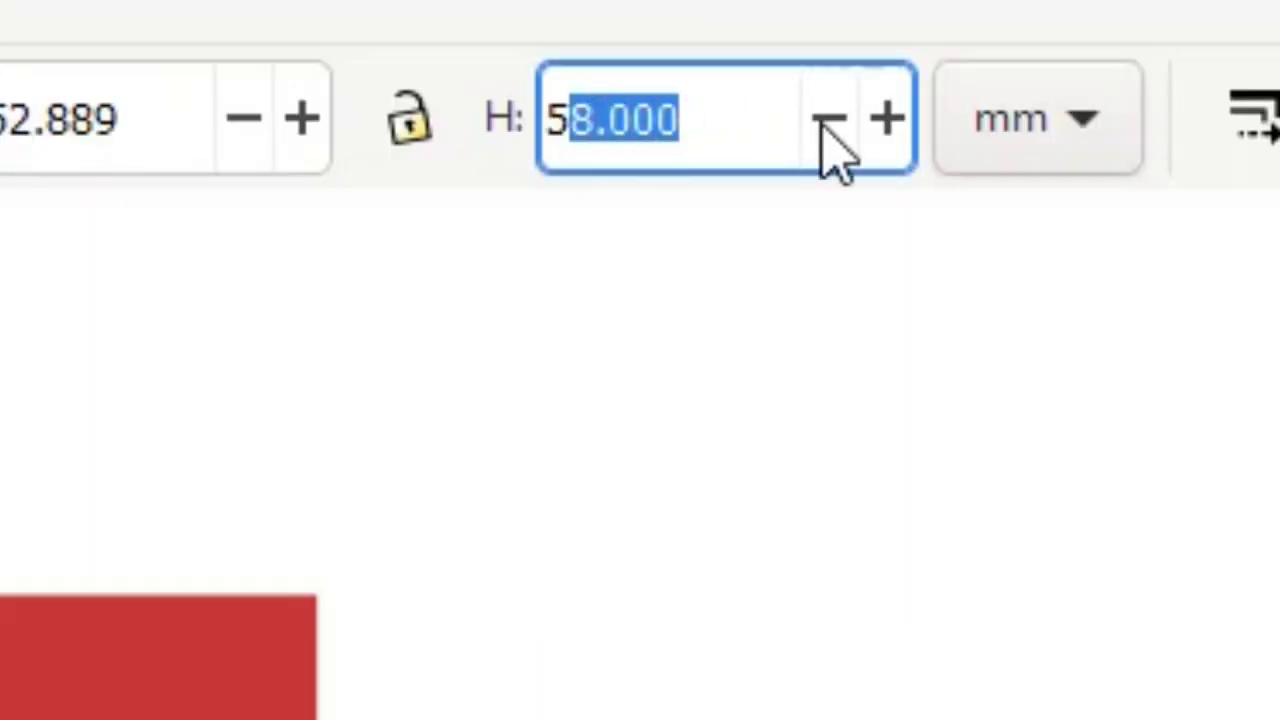
{"action": "type", "text": "7"}
{"action": "key", "text": "Return"}
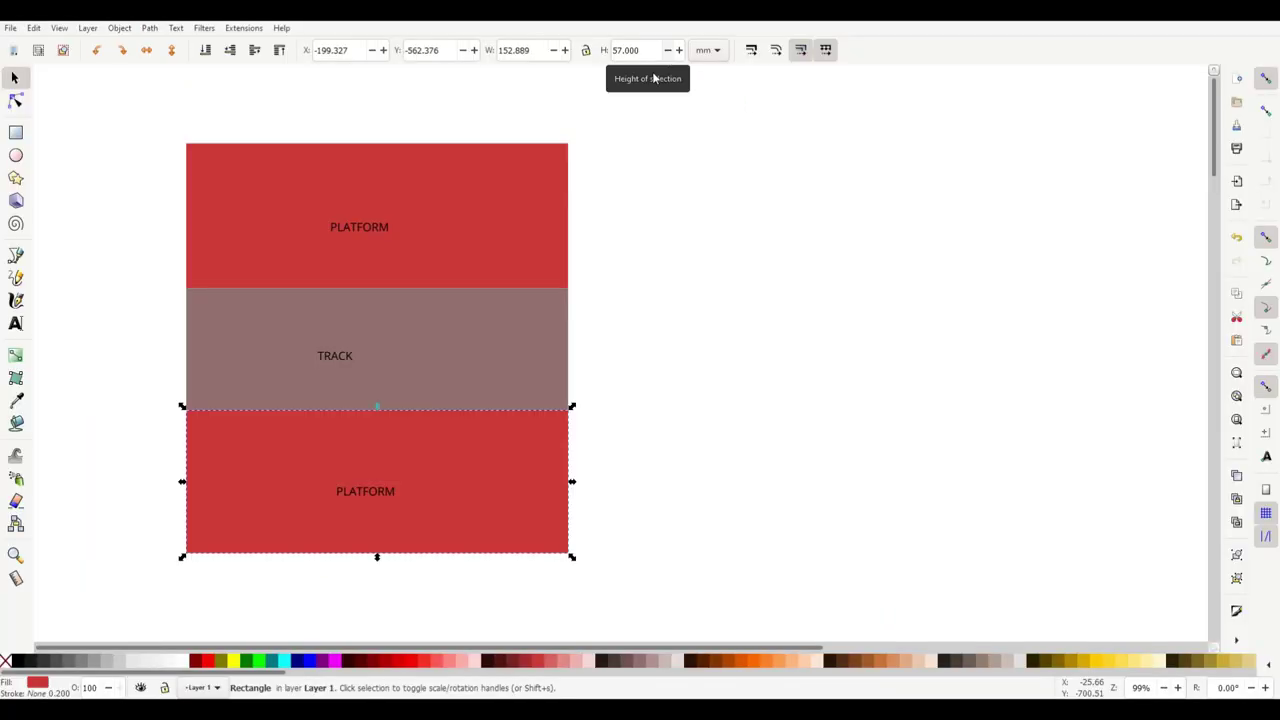
{"action": "left_click", "coordinate": [634, 386]}
{"action": "scroll", "coordinate": [604, 405], "scroll_direction": "down", "scroll_amount": 1}
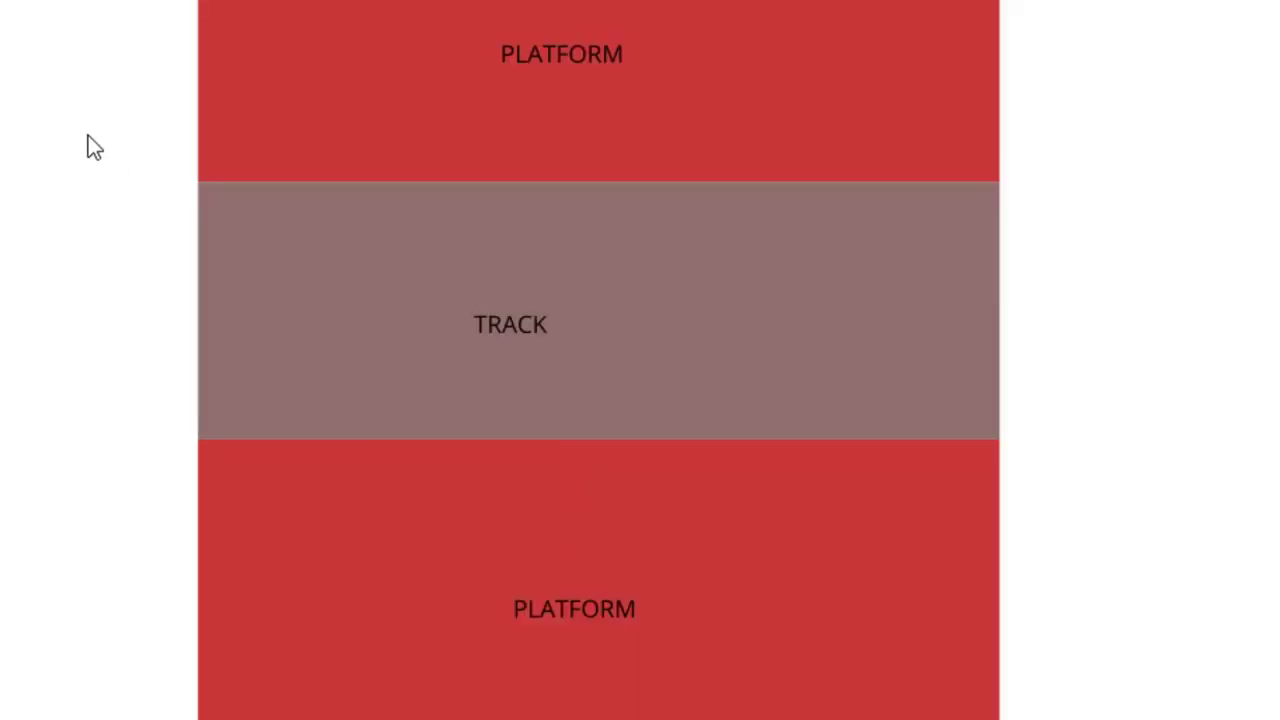
Step: Duplicate the TRACK rectangle with its label and move the copy below the lower PLATFORM
{"action": "left_click_drag", "start_coordinate": [131, 237], "coordinate": [637, 426]}
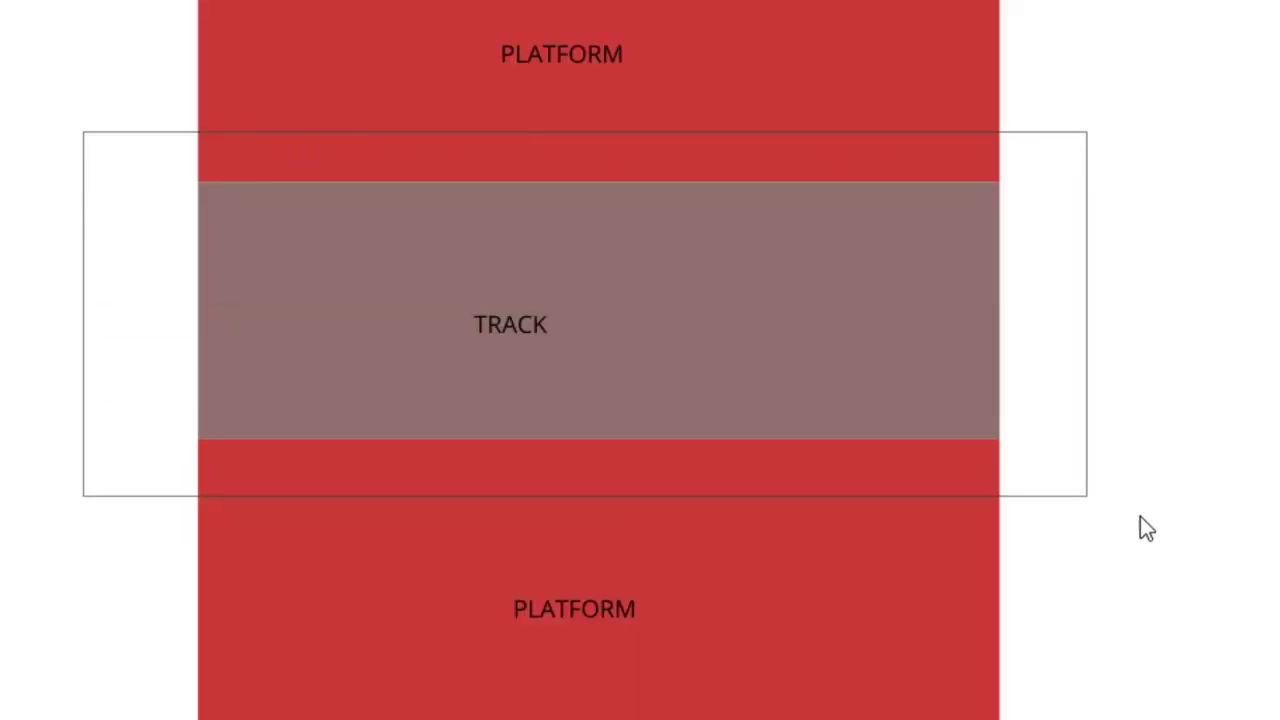
{"action": "mouse_move", "coordinate": [1140, 516]}
{"action": "left_mouse_down"}
{"action": "mouse_move", "coordinate": [1166, 534]}
{"action": "mouse_move", "coordinate": [797, 380]}
{"action": "mouse_move", "coordinate": [610, 491]}
{"action": "mouse_move", "coordinate": [1060, 531]}
{"action": "mouse_move", "coordinate": [1164, 522]}
{"action": "left_mouse_up"}
{"action": "left_click_drag", "start_coordinate": [693, 362], "coordinate": [1071, 520]}
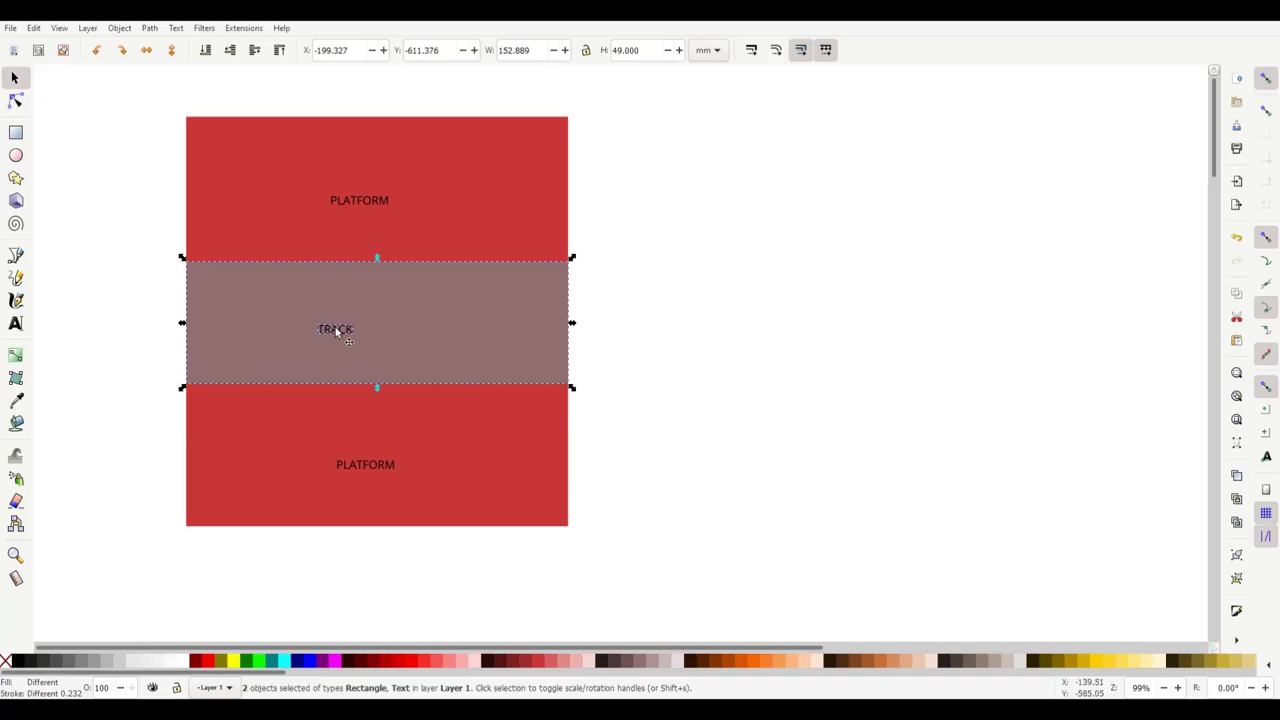
{"action": "key", "text": "ctrl+d"}
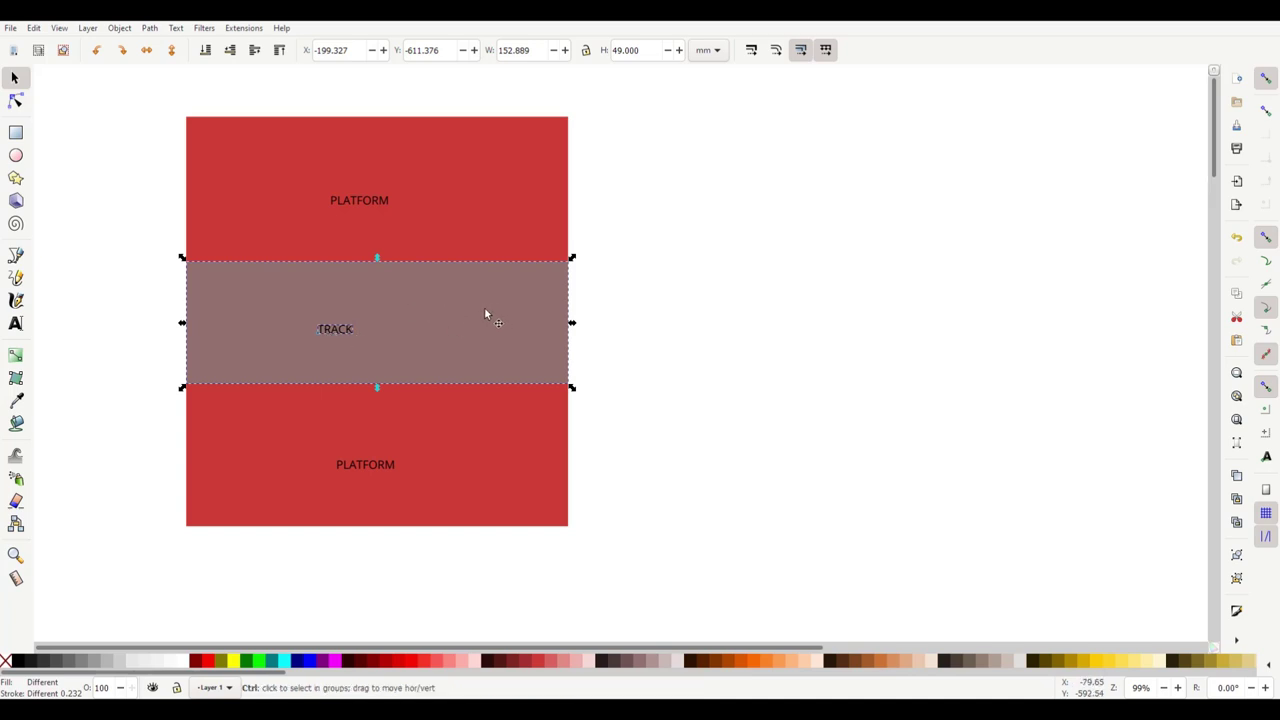
{"action": "left_click_drag", "start_coordinate": [508, 295], "coordinate": [506, 562]}
Step: Set the lower TRACK rectangle's height to 52 mm
{"action": "scroll", "coordinate": [689, 457], "scroll_direction": "down", "scroll_amount": 1}
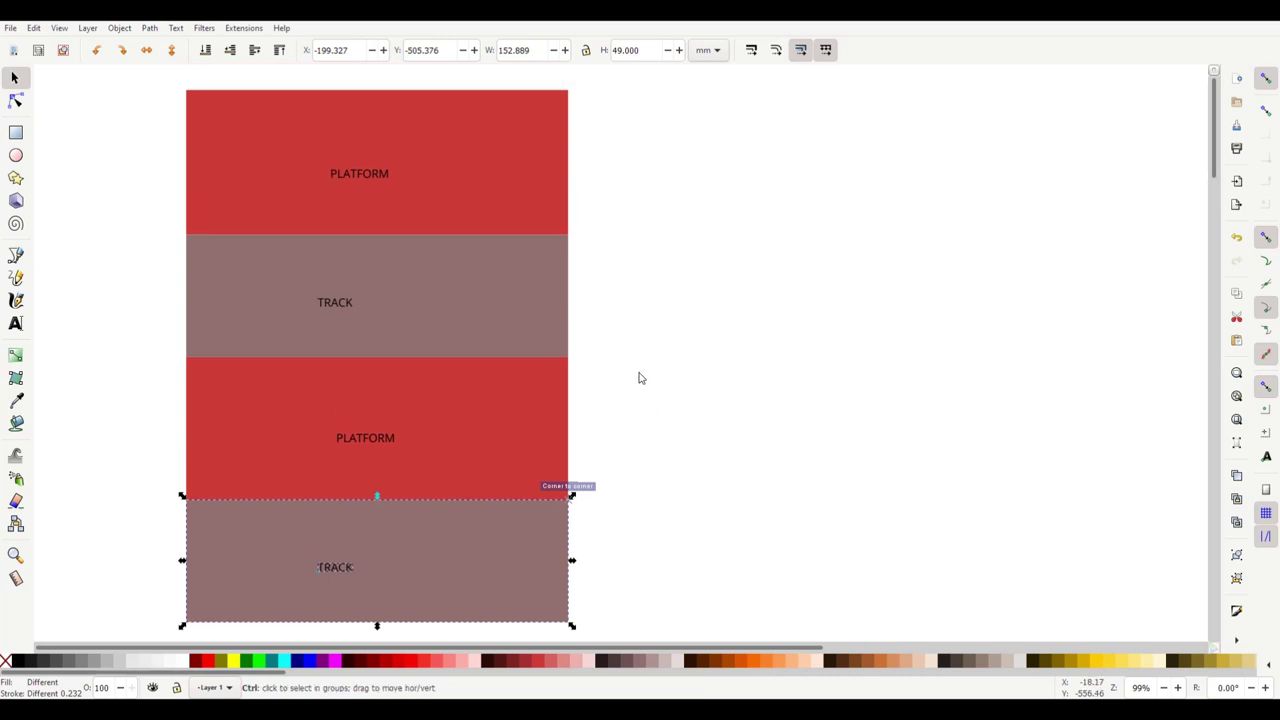
{"action": "scroll", "coordinate": [640, 374], "scroll_direction": "down", "scroll_amount": 1, "text": "ctrl"}
{"action": "left_click", "coordinate": [659, 529]}
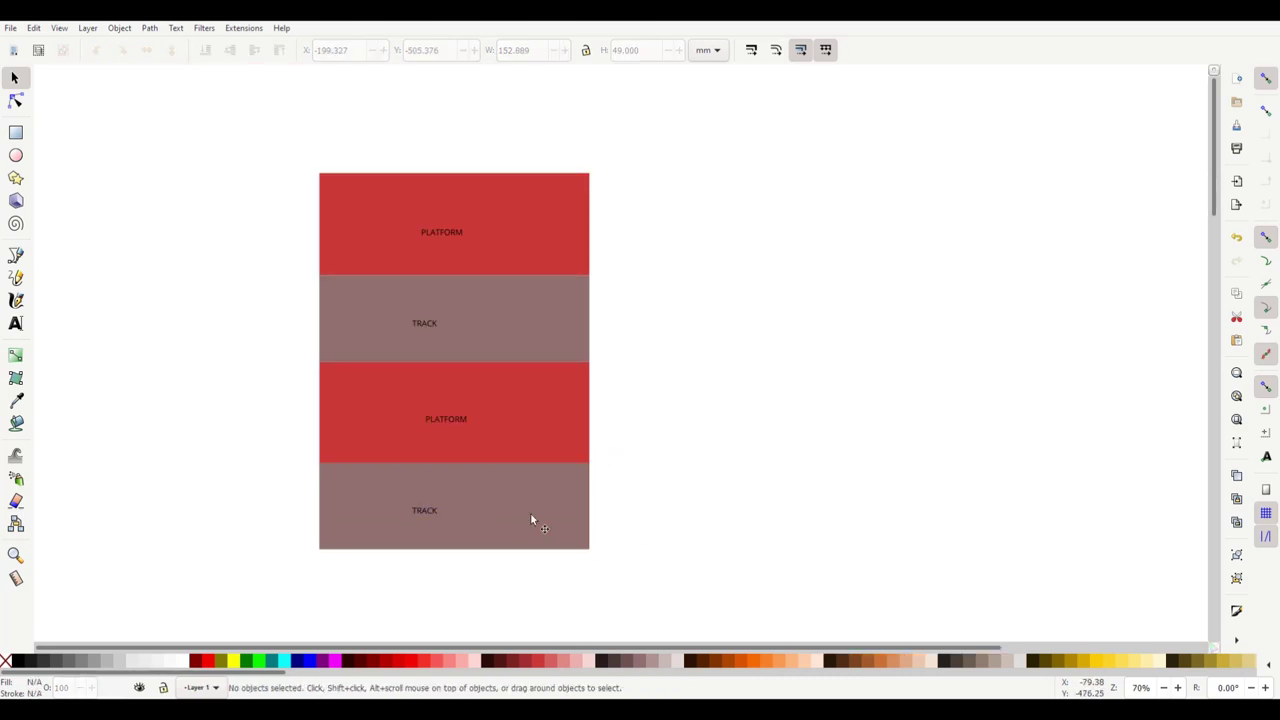
{"action": "left_click", "coordinate": [531, 518]}
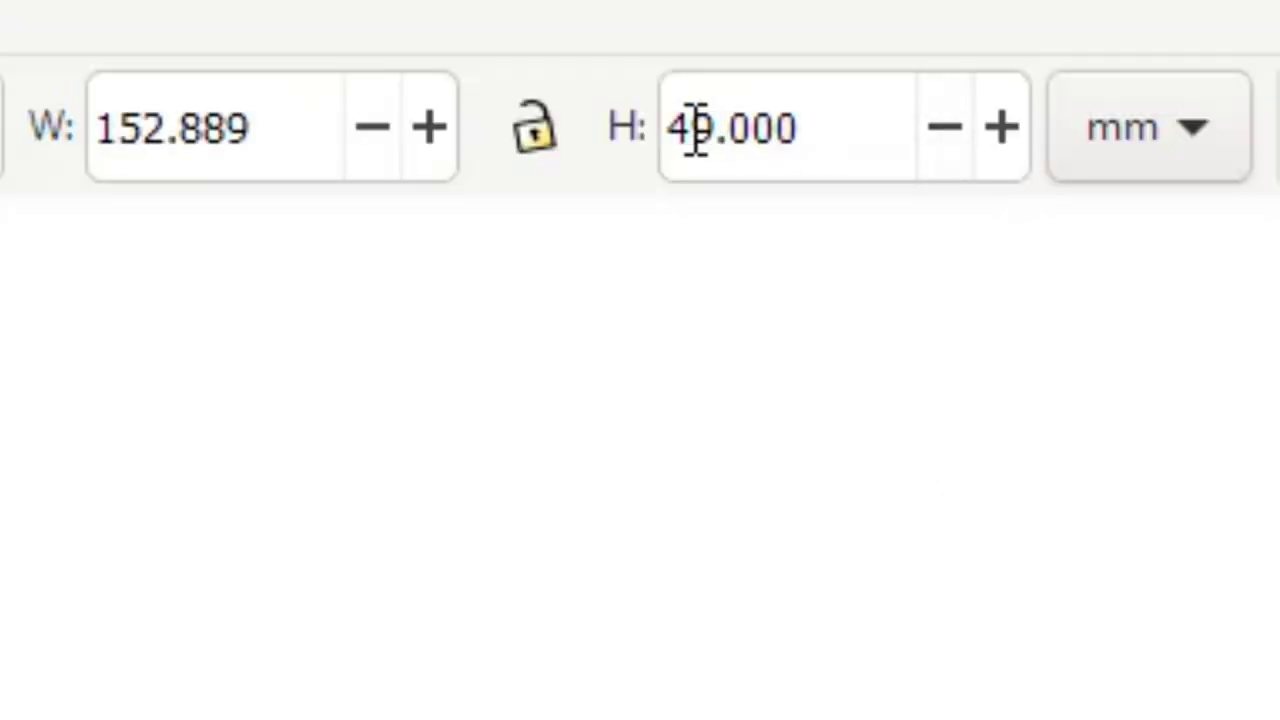
{"action": "double_click", "coordinate": [619, 52]}
{"action": "type", "text": "52"}
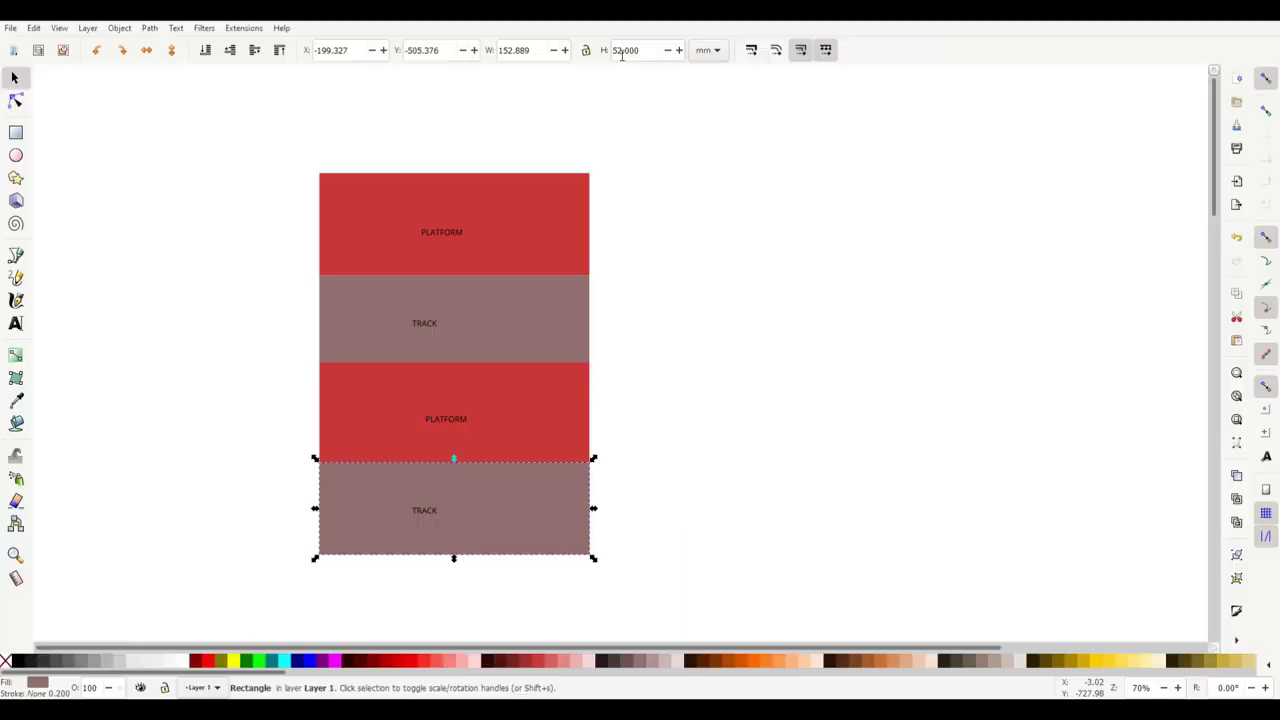
{"action": "left_click", "coordinate": [665, 387]}
{"action": "scroll", "coordinate": [444, 484], "scroll_direction": "down", "scroll_amount": 2}
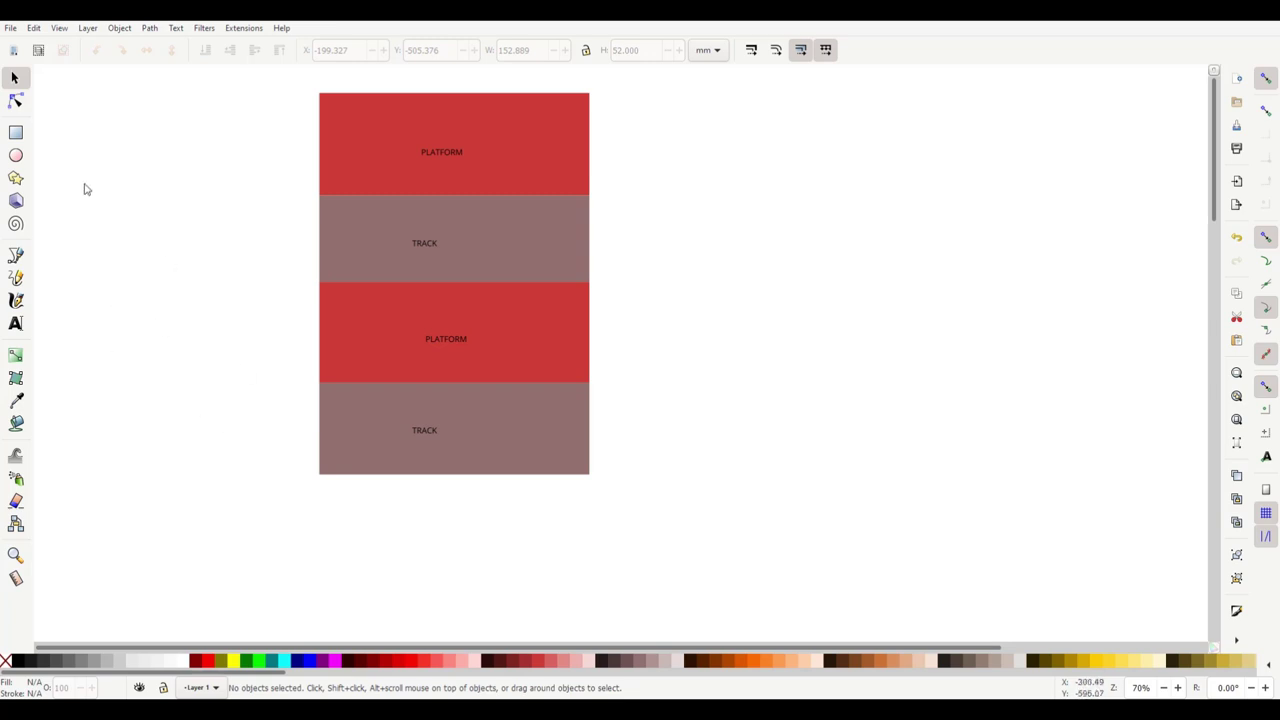
Step: Draw a wide orange rectangle under the bands, deleting a stray tiny rectangle
{"action": "left_click", "coordinate": [15, 132]}
{"action": "mouse_move", "coordinate": [273, 499]}
{"action": "left_mouse_down"}
{"action": "mouse_move", "coordinate": [262, 499]}
{"action": "mouse_move", "coordinate": [829, 597]}
{"action": "left_mouse_up"}
{"action": "key", "text": "s"}
{"action": "key", "text": "Escape"}
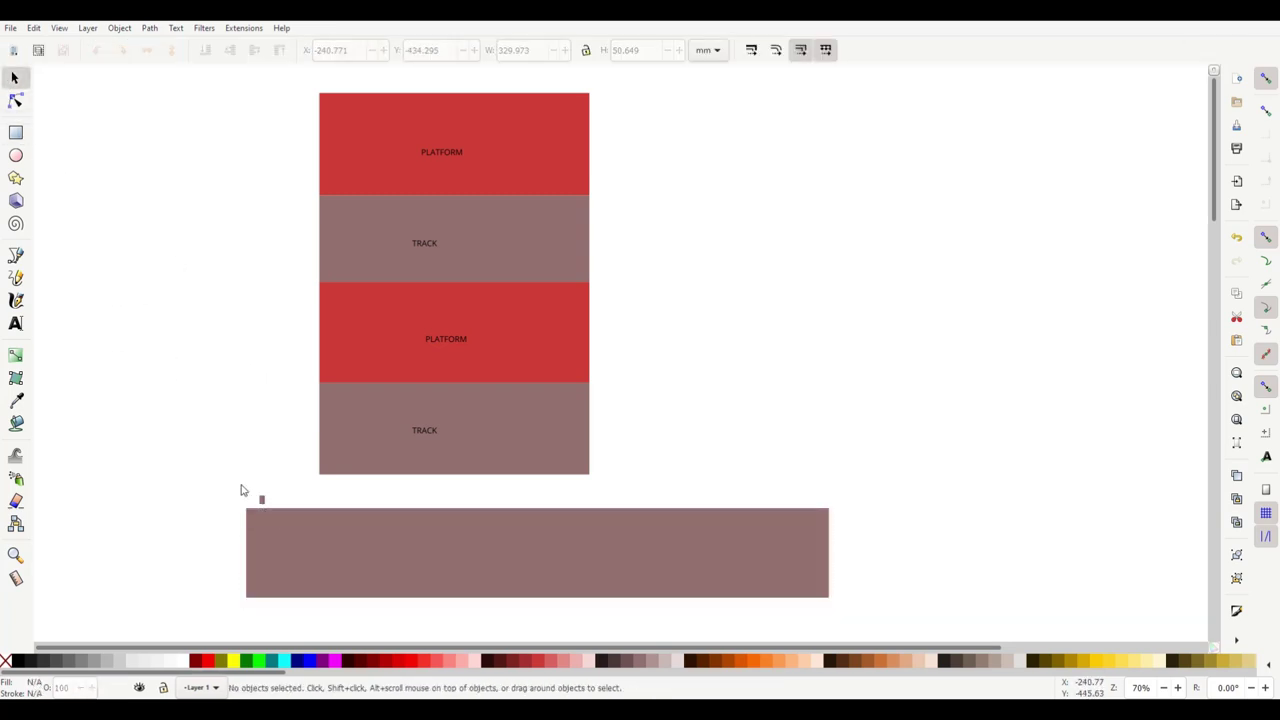
{"action": "left_click_drag", "start_coordinate": [243, 489], "coordinate": [285, 512]}
{"action": "key", "text": "Delete"}
{"action": "left_click_drag", "start_coordinate": [549, 548], "coordinate": [505, 557]}
{"action": "left_click", "coordinate": [765, 666]}
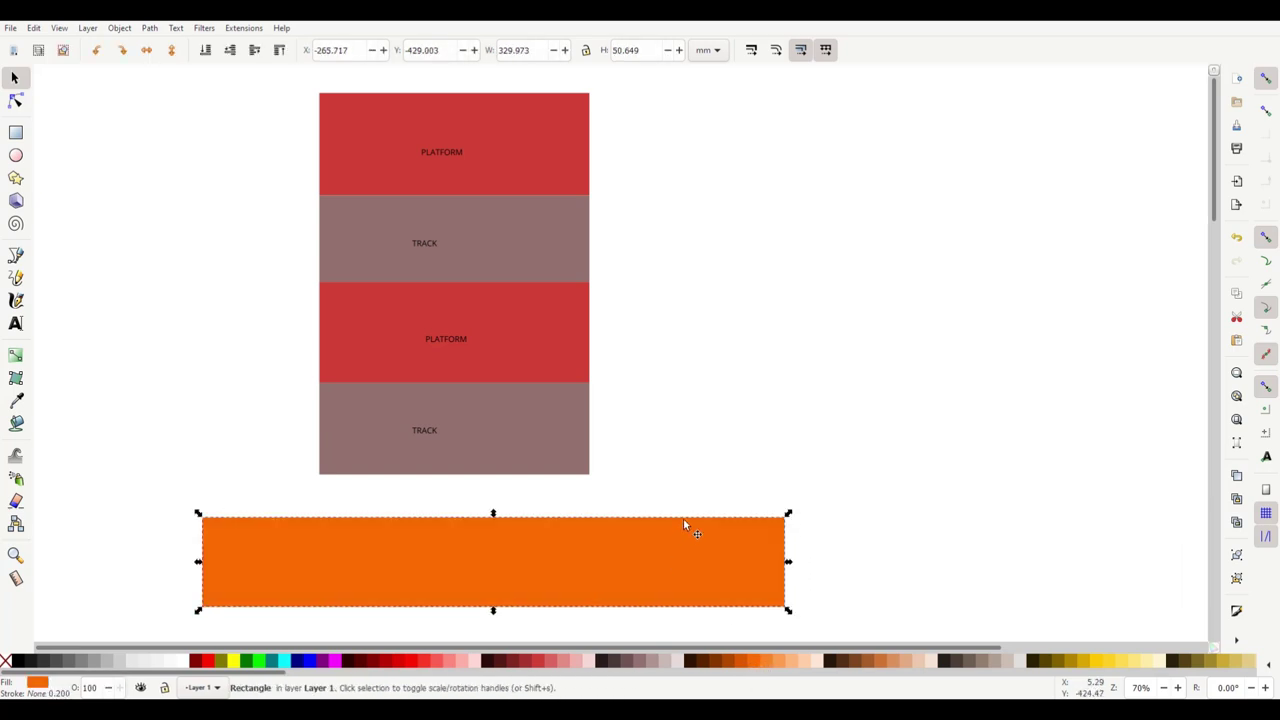
{"action": "left_click_drag", "start_coordinate": [686, 526], "coordinate": [557, 486]}
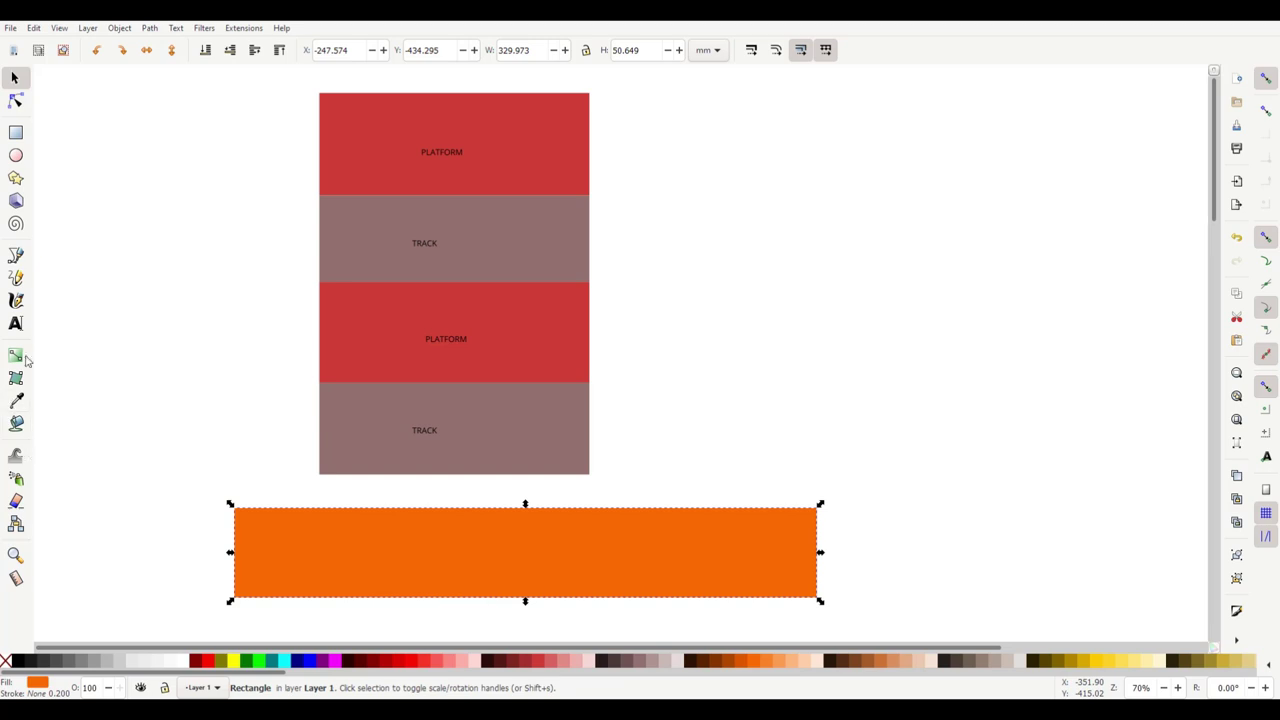
Step: Label the orange rectangle BUILDING
{"action": "left_click", "coordinate": [15, 323]}
{"action": "left_click", "coordinate": [400, 552]}
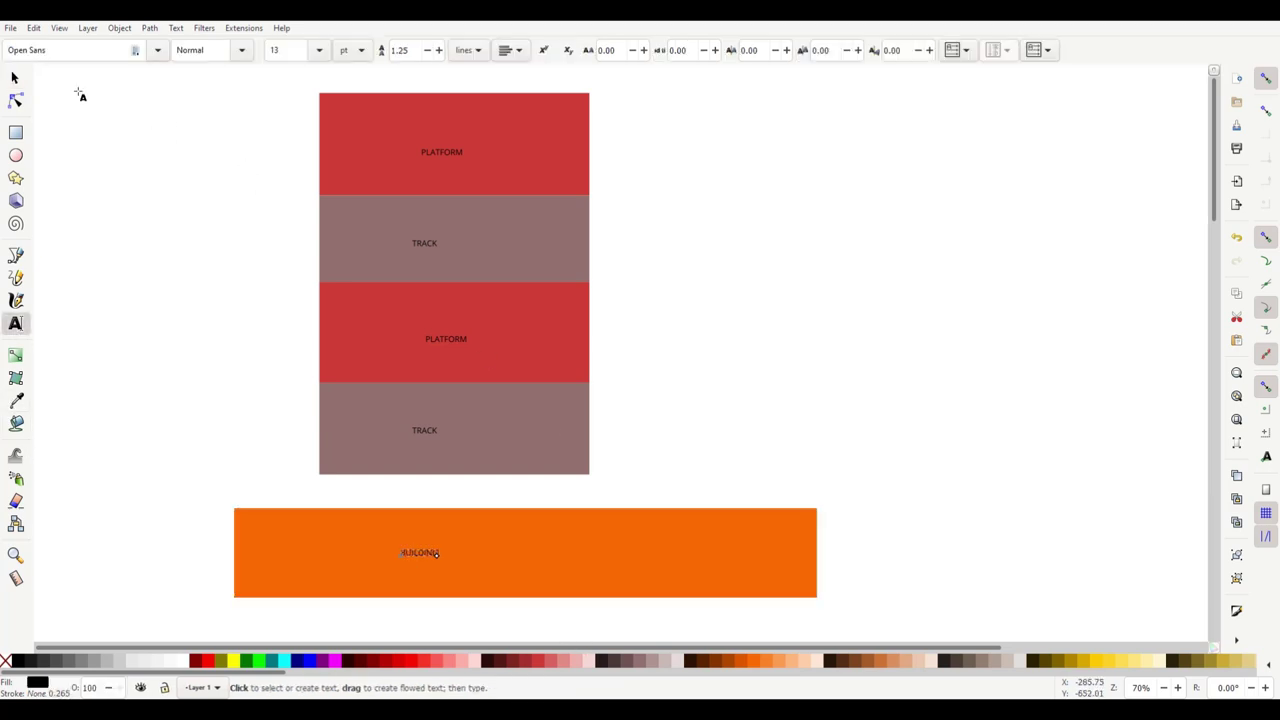
{"action": "left_click", "coordinate": [15, 80]}
{"action": "left_click", "coordinate": [855, 440]}
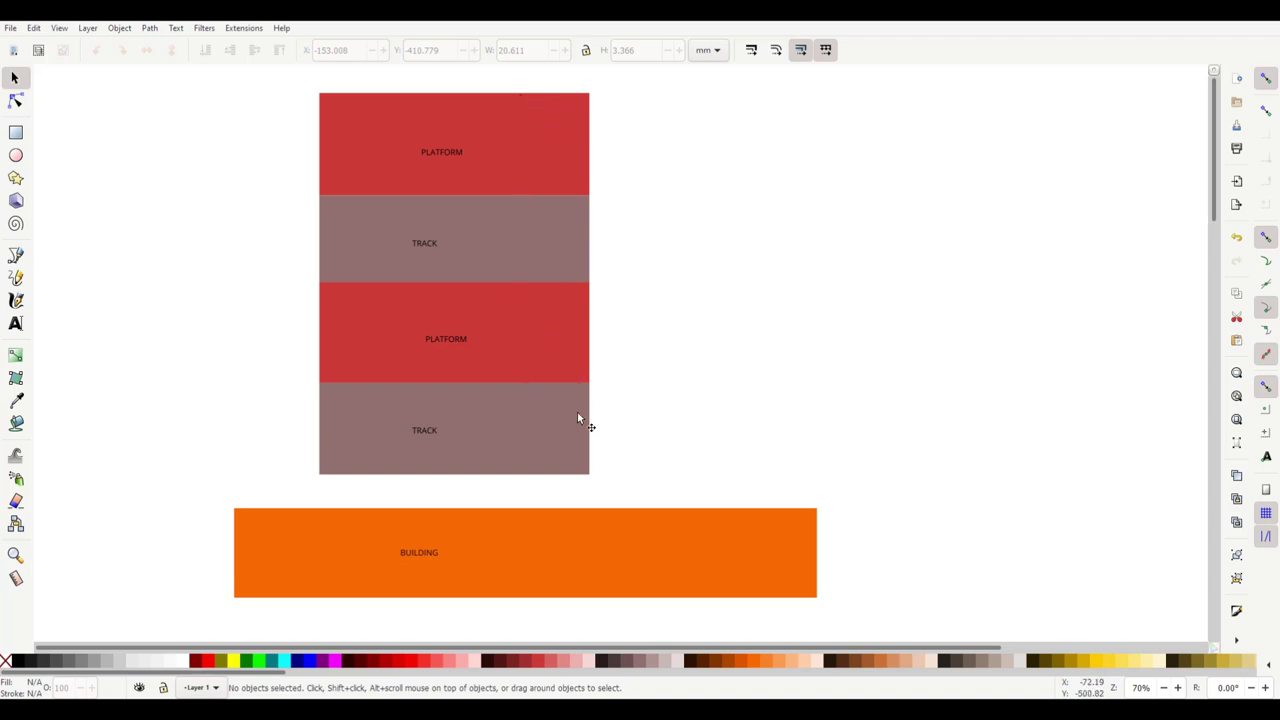
{"action": "left_click", "coordinate": [570, 531]}
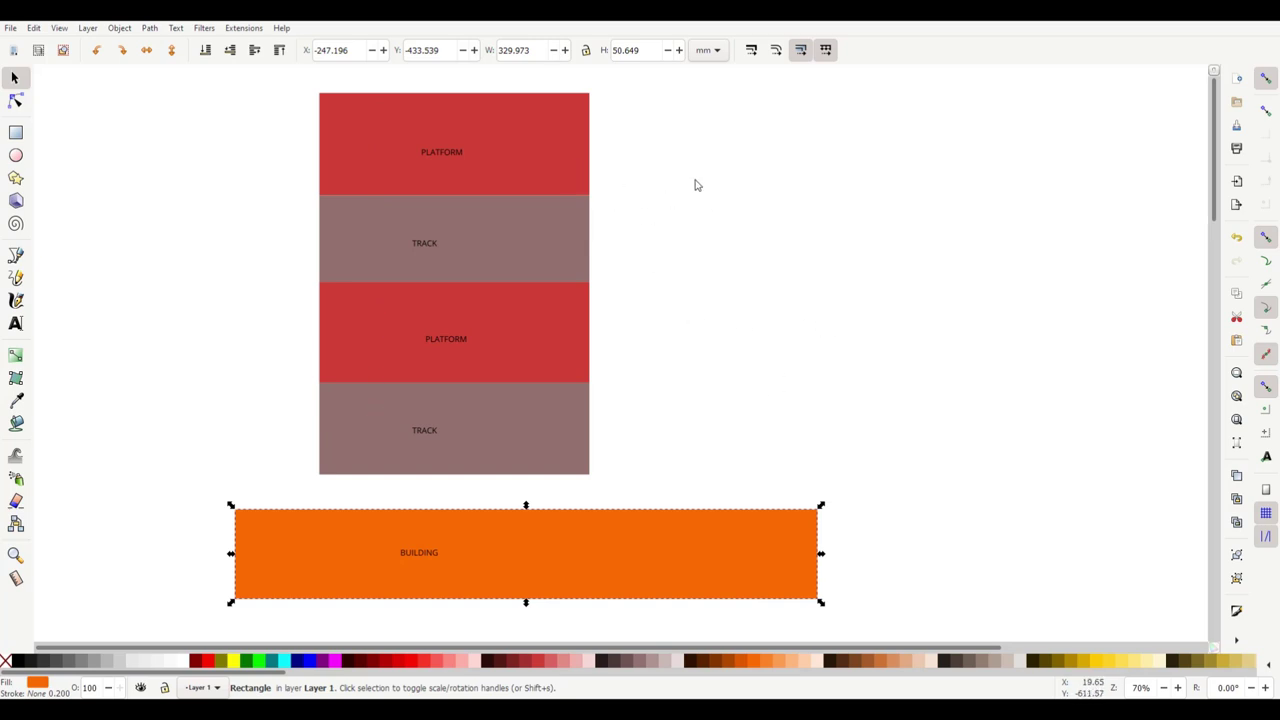
Step: Select each of the four PLATFORM and TRACK bands in turn to check their heights
{"action": "scroll", "coordinate": [694, 183], "scroll_direction": "up", "scroll_amount": 1}
{"action": "scroll", "coordinate": [694, 257], "scroll_direction": "up", "scroll_amount": 1}
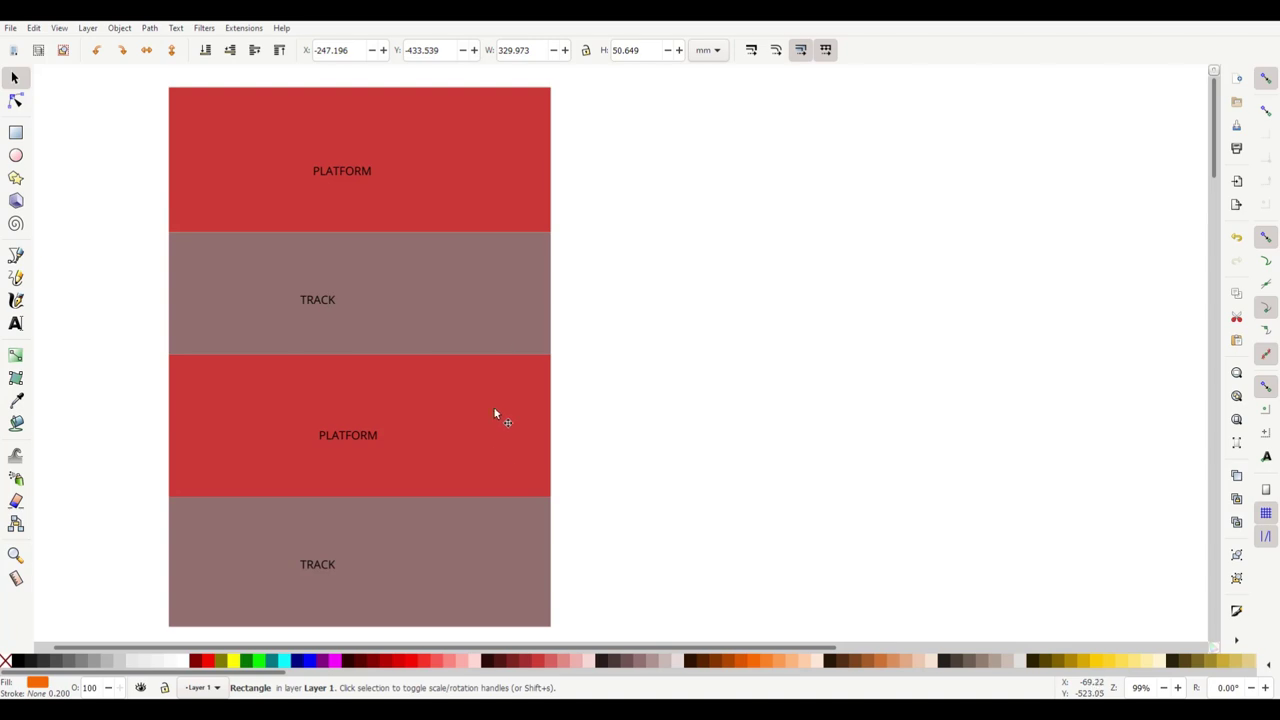
{"action": "left_click", "coordinate": [512, 198]}
{"action": "left_click", "coordinate": [497, 285]}
{"action": "left_click", "coordinate": [484, 441]}
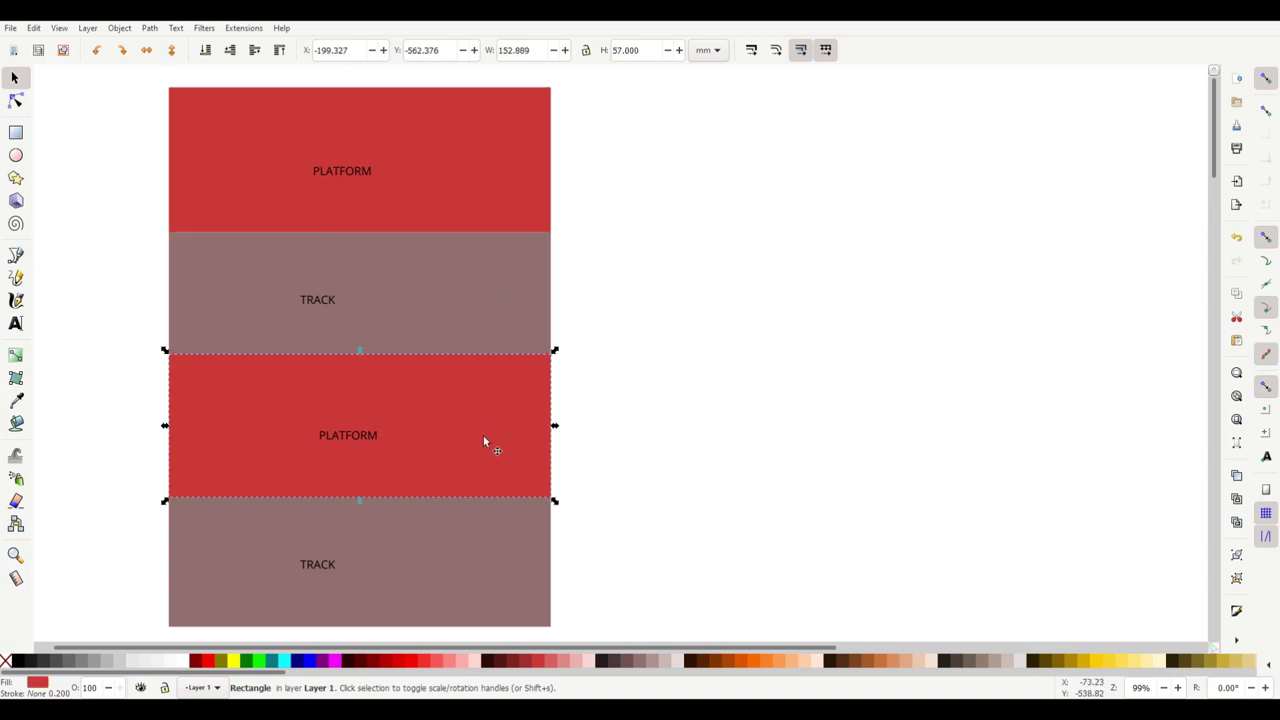
{"action": "left_click", "coordinate": [504, 535]}
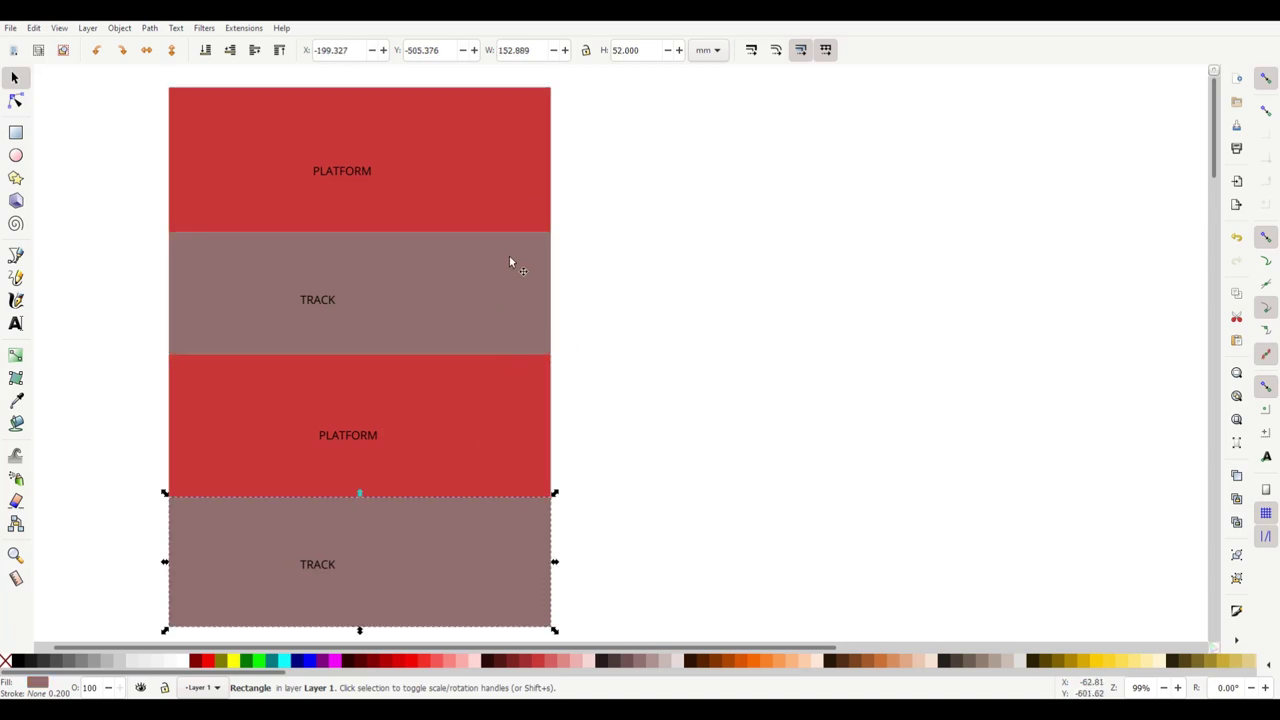
{"action": "left_click", "coordinate": [721, 418]}
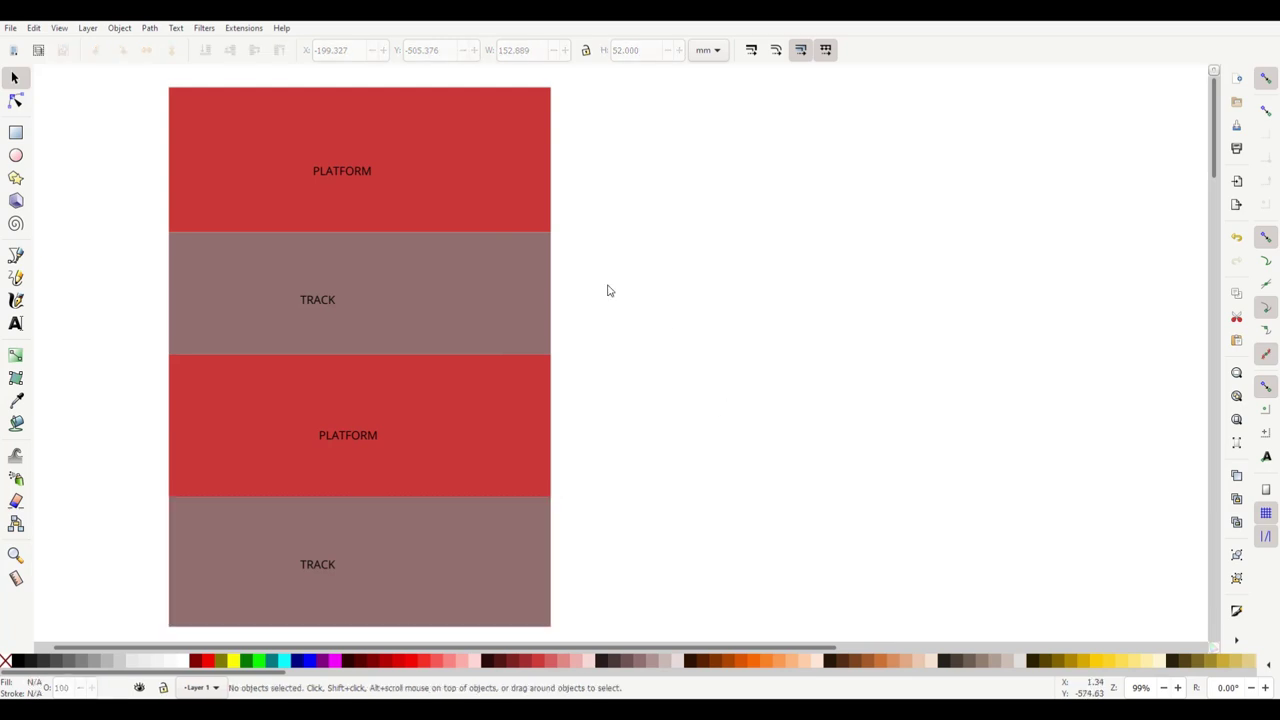
Step: Select the top three bands together, then draw a new rectangle right of the stack
{"action": "left_click", "coordinate": [468, 185]}
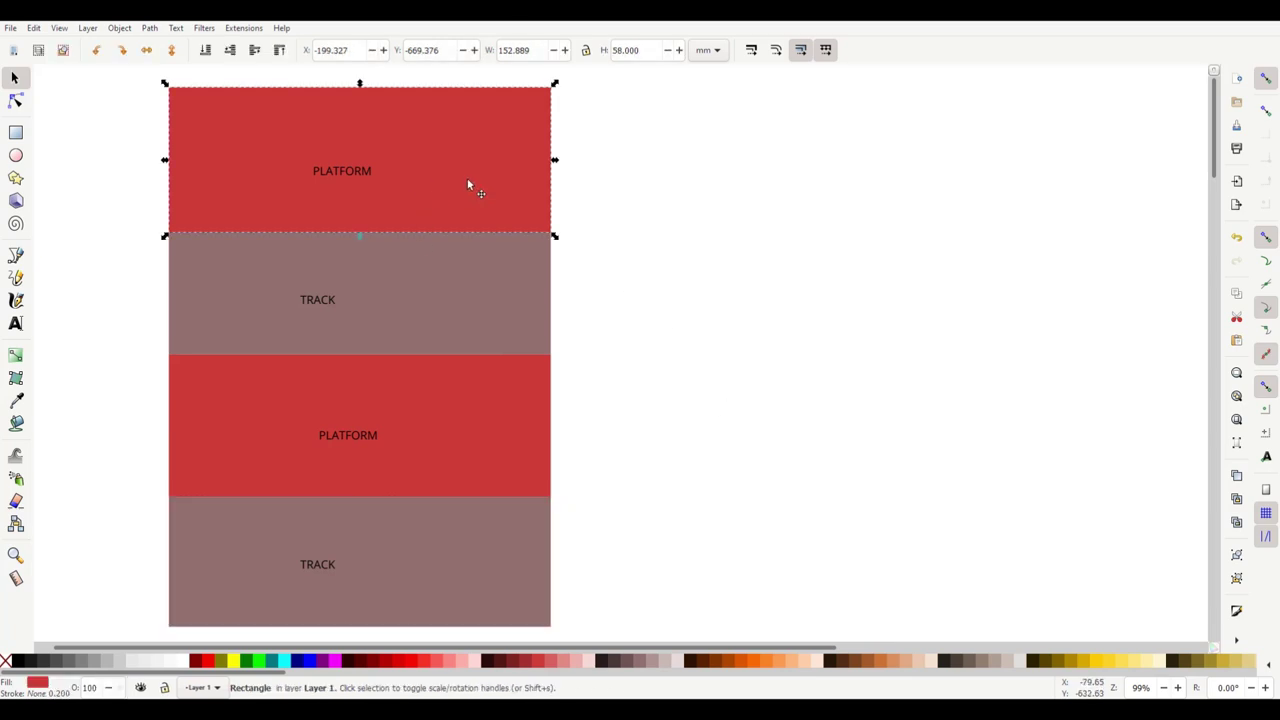
{"action": "left_click", "coordinate": [497, 307], "text": "shift"}
{"action": "left_click", "coordinate": [495, 438], "text": "shift"}
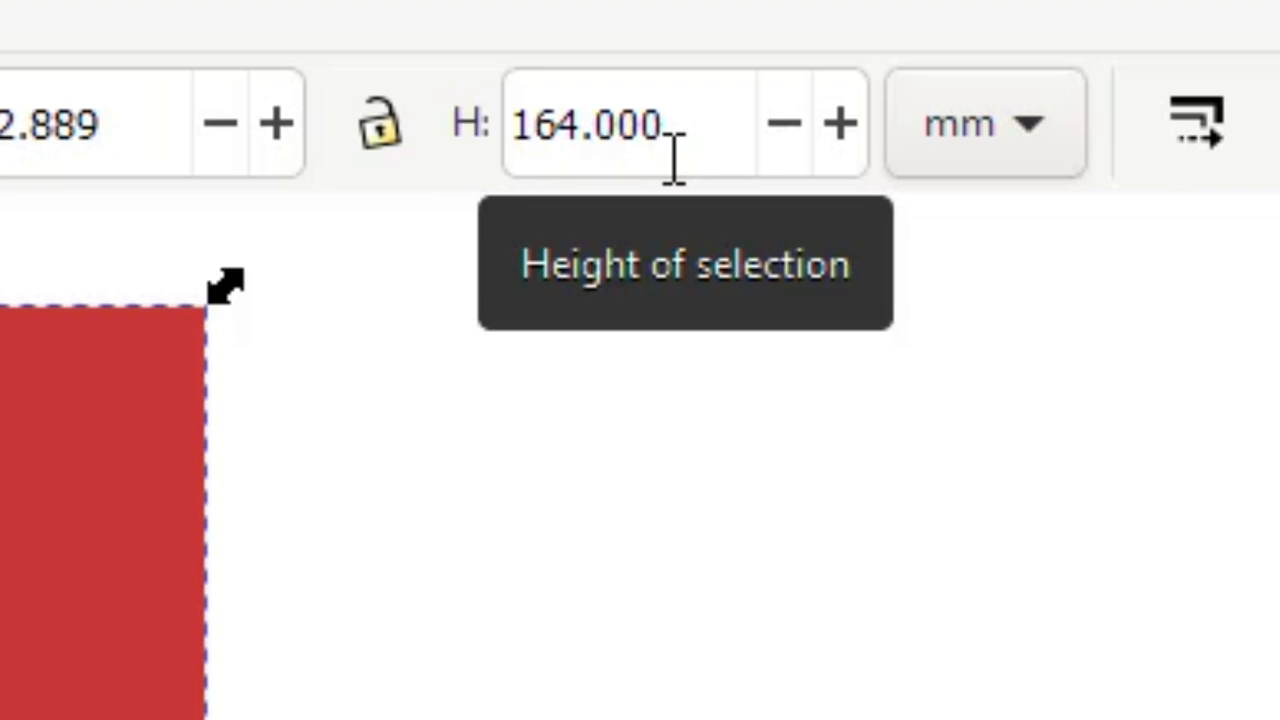
{"action": "key", "text": "r"}
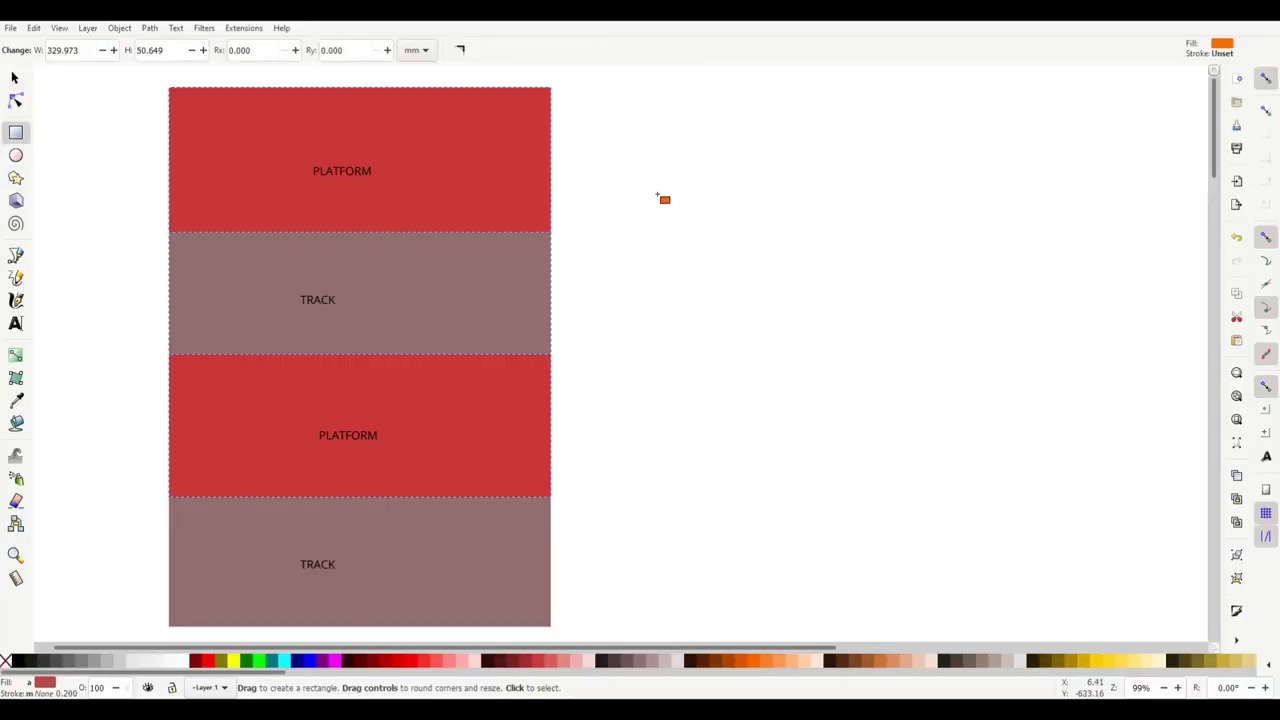
{"action": "mouse_move", "coordinate": [654, 197]}
{"action": "left_mouse_down"}
{"action": "mouse_move", "coordinate": [672, 322]}
{"action": "mouse_move", "coordinate": [742, 448]}
{"action": "mouse_move", "coordinate": [741, 435]}
{"action": "left_mouse_up"}
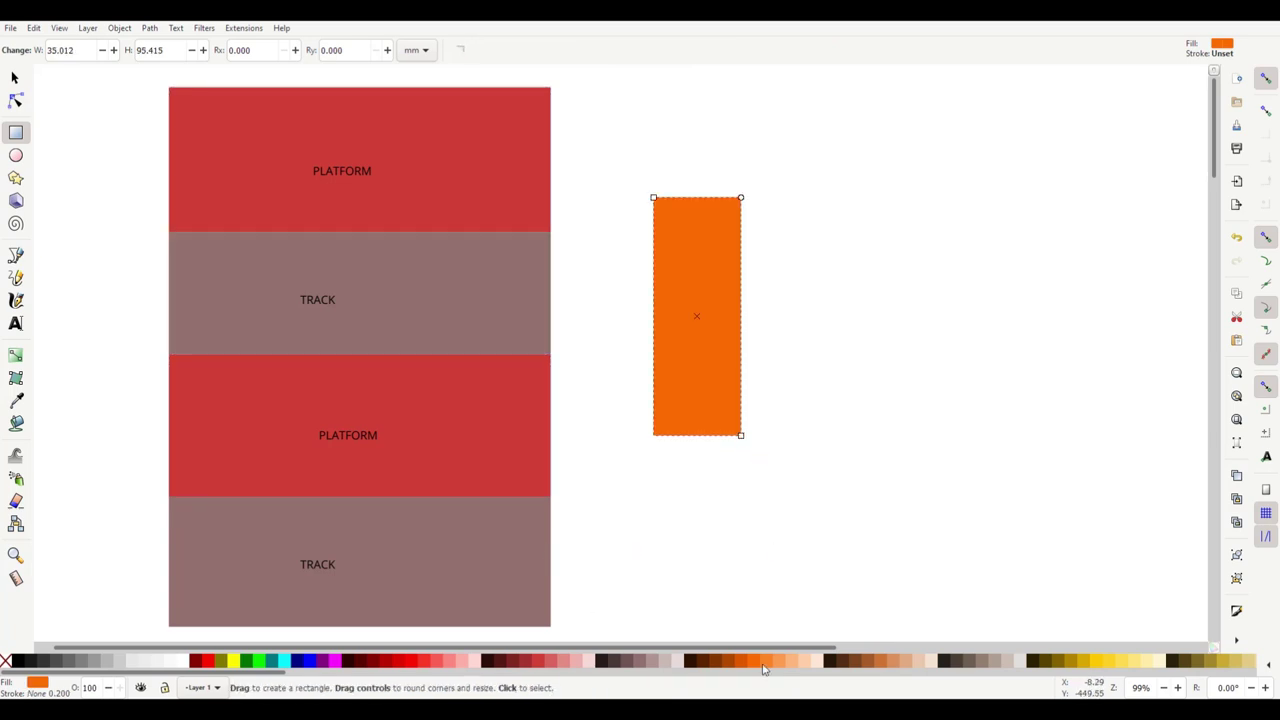
Step: Make the new rectangle yellow and 54.667 mm tall
{"action": "left_click", "coordinate": [1098, 661]}
{"action": "left_click", "coordinate": [14, 78]}
{"action": "left_click_drag", "start_coordinate": [700, 345], "coordinate": [721, 372]}
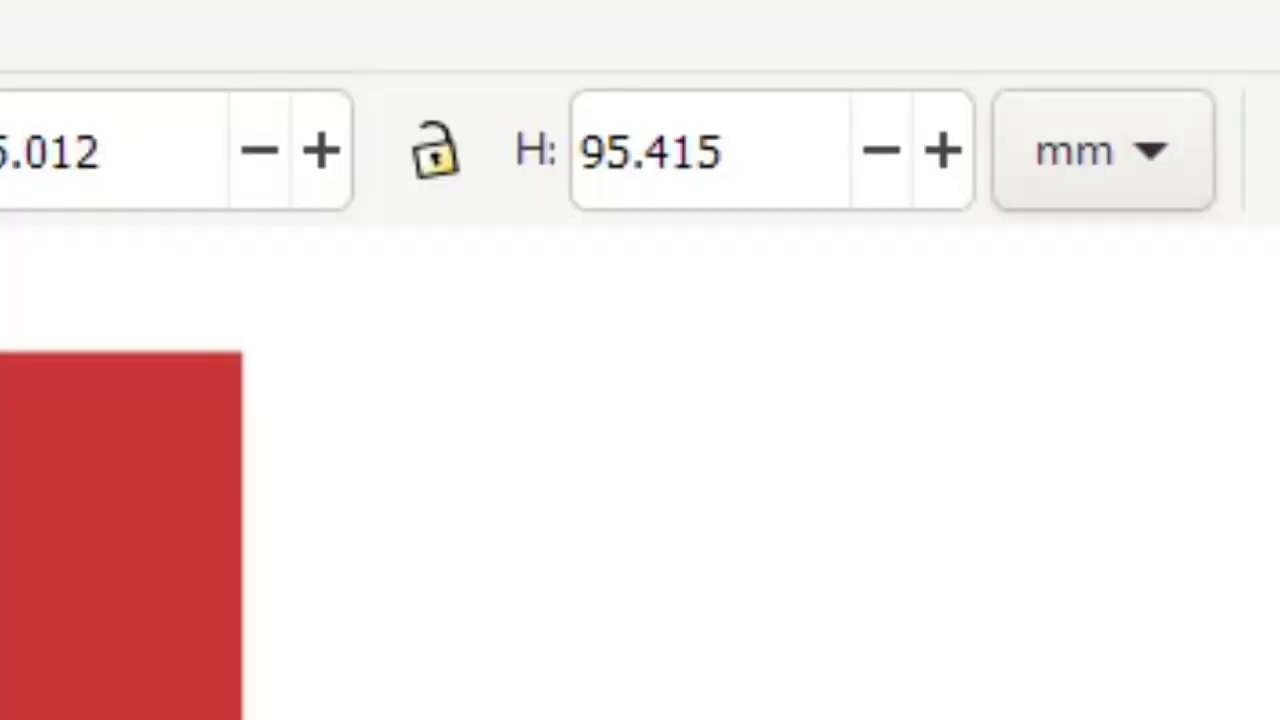
{"action": "left_click_drag", "start_coordinate": [769, 177], "coordinate": [571, 200]}
{"action": "type", "text": "5"}
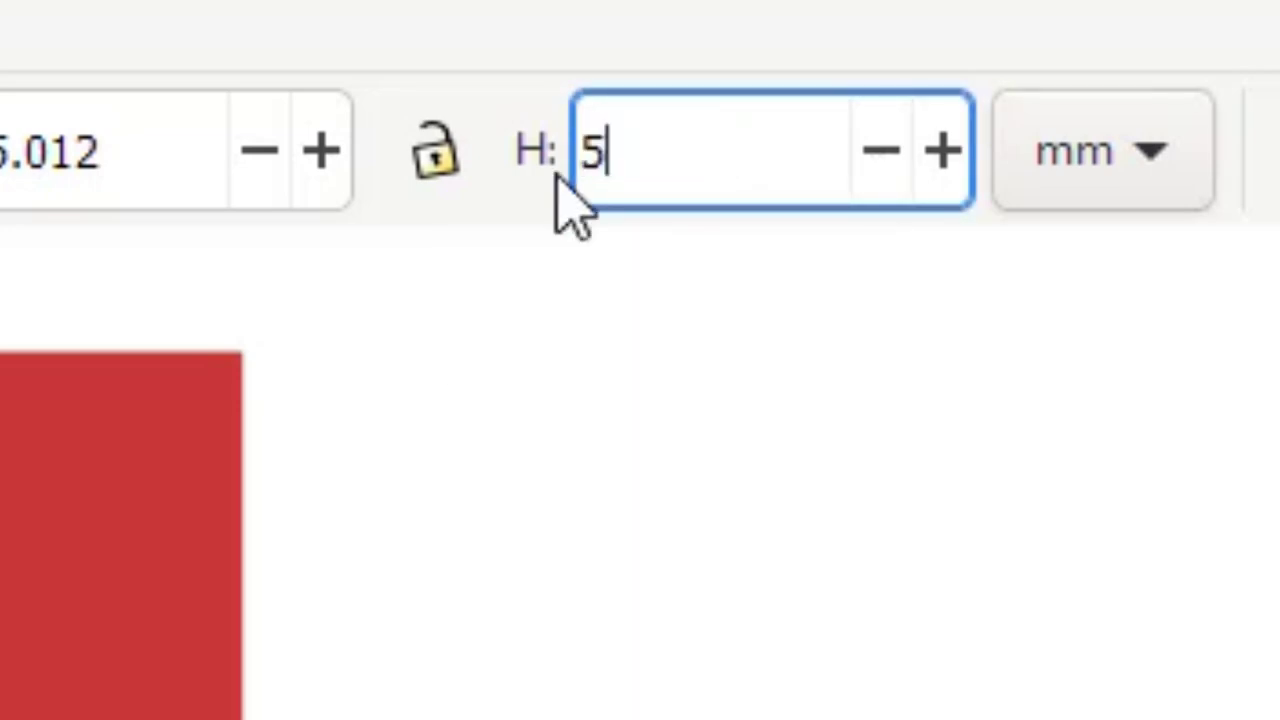
{"action": "type", "text": "4.667"}
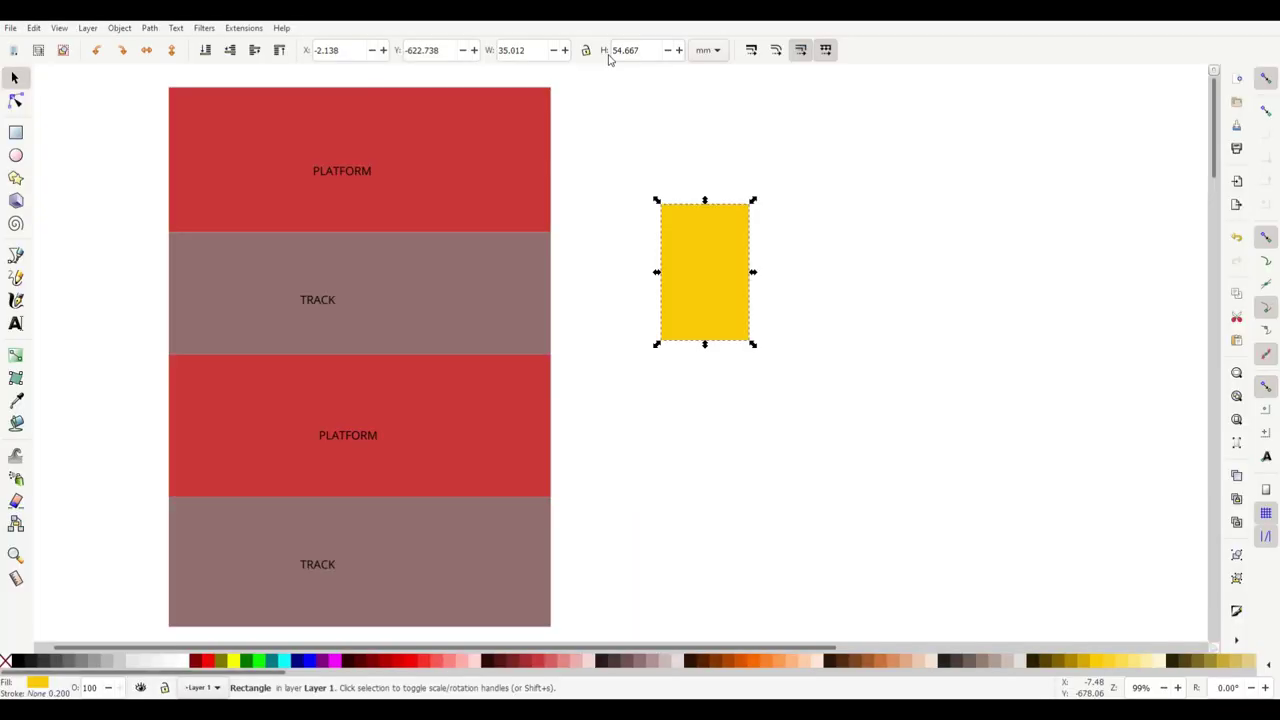
Step: Snap the yellow rectangle to the top PLATFORM corner and duplicate it down the stack
{"action": "left_click", "coordinate": [826, 380]}
{"action": "left_click_drag", "start_coordinate": [710, 285], "coordinate": [598, 168]}
{"action": "left_click_drag", "start_coordinate": [564, 110], "coordinate": [591, 381]}
{"action": "key", "text": "ctrl+d"}
{"action": "left_click", "coordinate": [671, 463]}
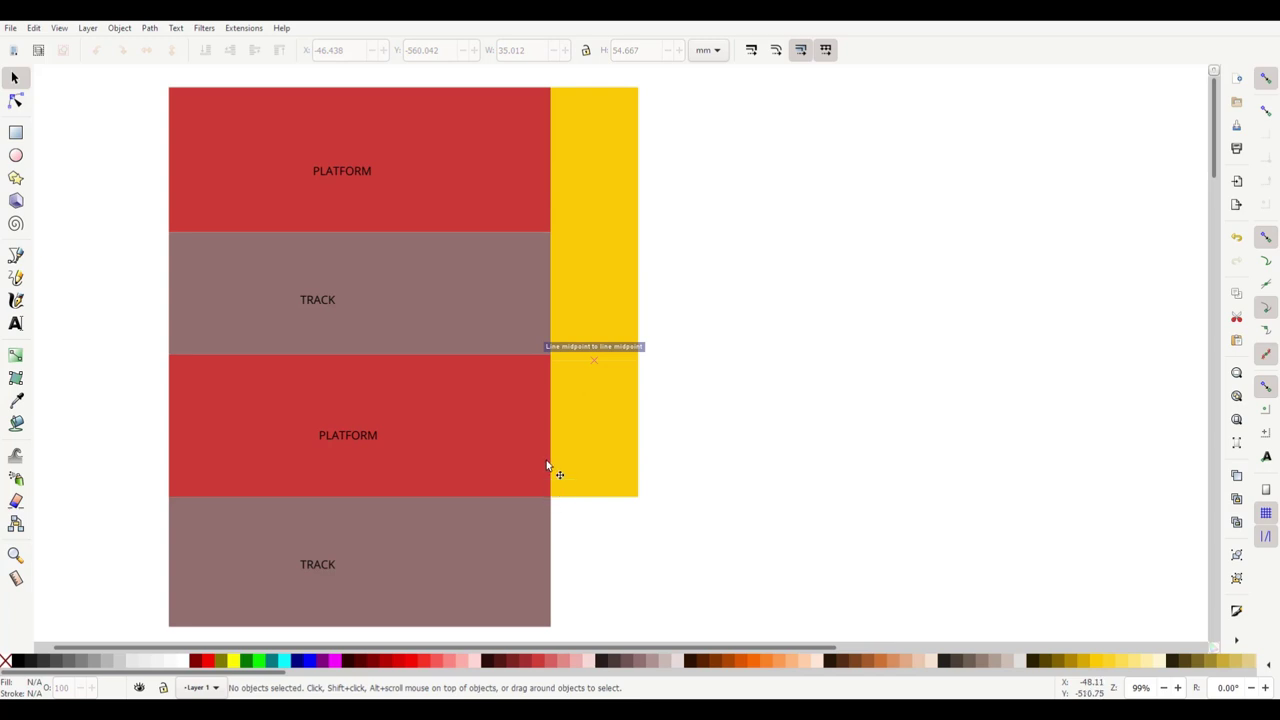
{"action": "key", "text": "5"}
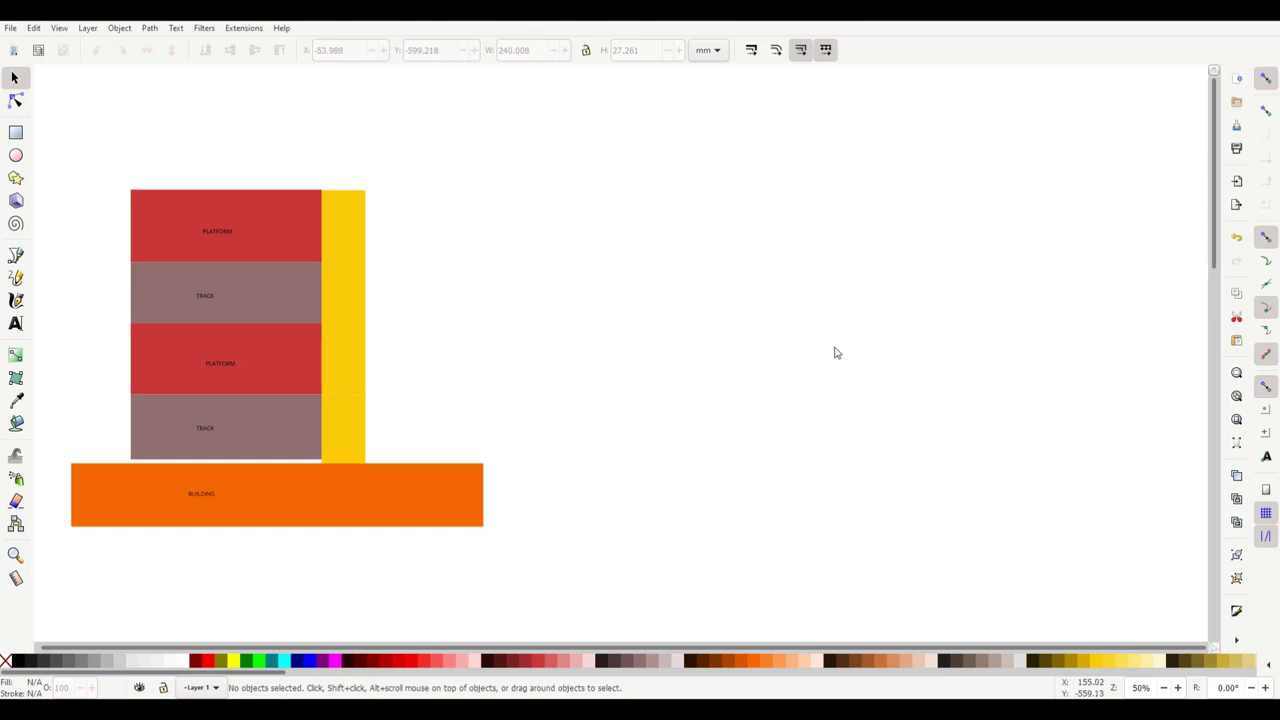
Step: Draw a long rectangle in the empty area beside the layout
{"action": "scroll", "coordinate": [886, 354], "scroll_direction": "up", "scroll_amount": 1, "text": "ctrl"}
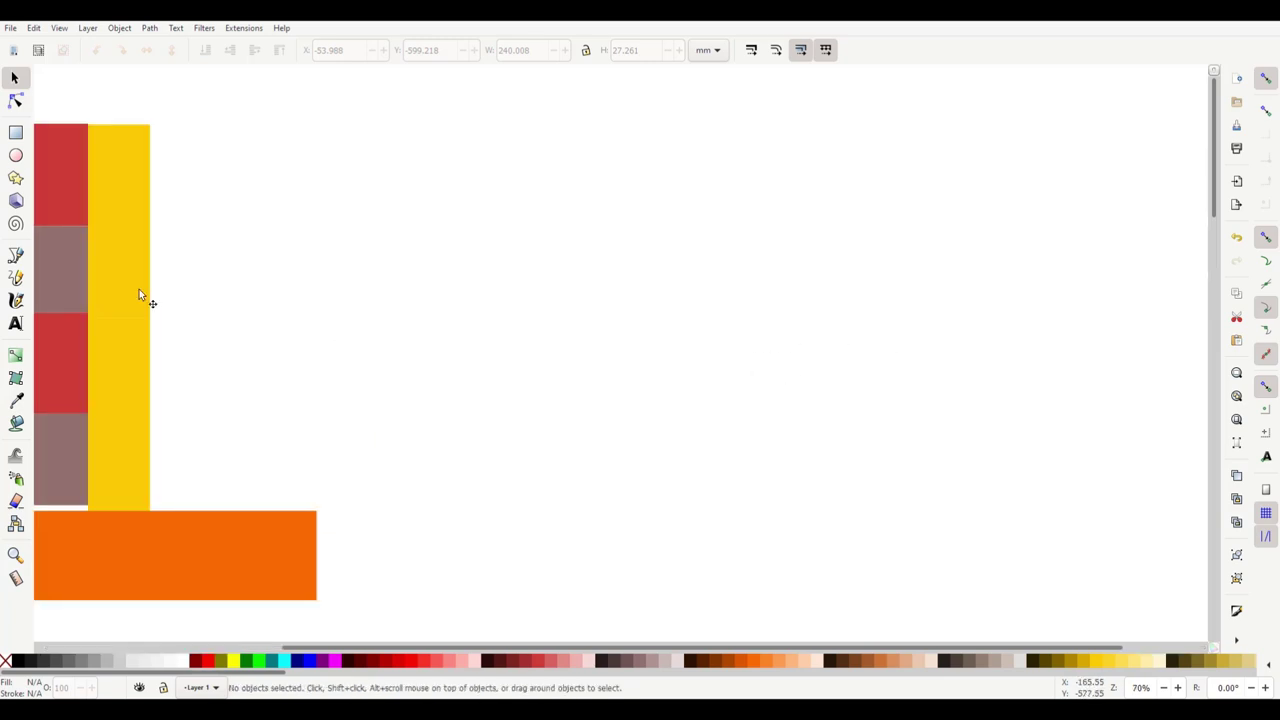
{"action": "left_click", "coordinate": [16, 133]}
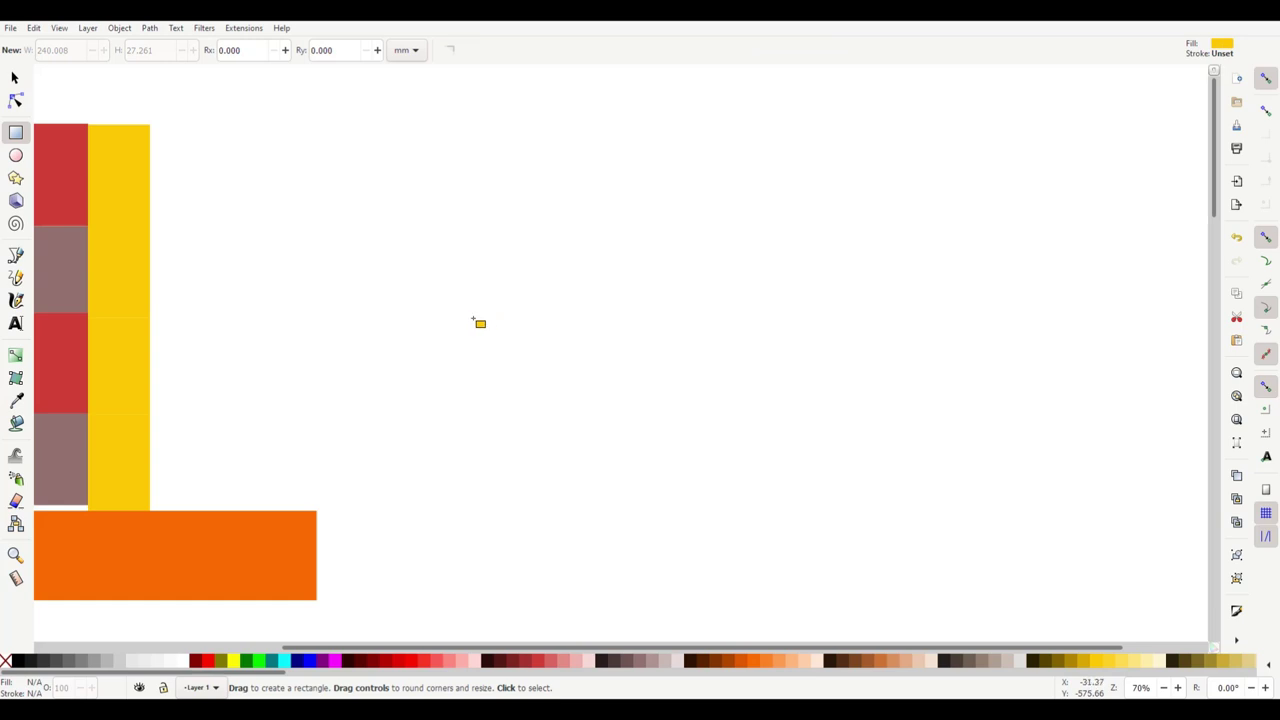
{"action": "mouse_move", "coordinate": [485, 300]}
{"action": "left_mouse_down"}
{"action": "mouse_move", "coordinate": [1162, 333]}
{"action": "mouse_move", "coordinate": [873, 317]}
{"action": "mouse_move", "coordinate": [934, 313]}
{"action": "left_mouse_up"}
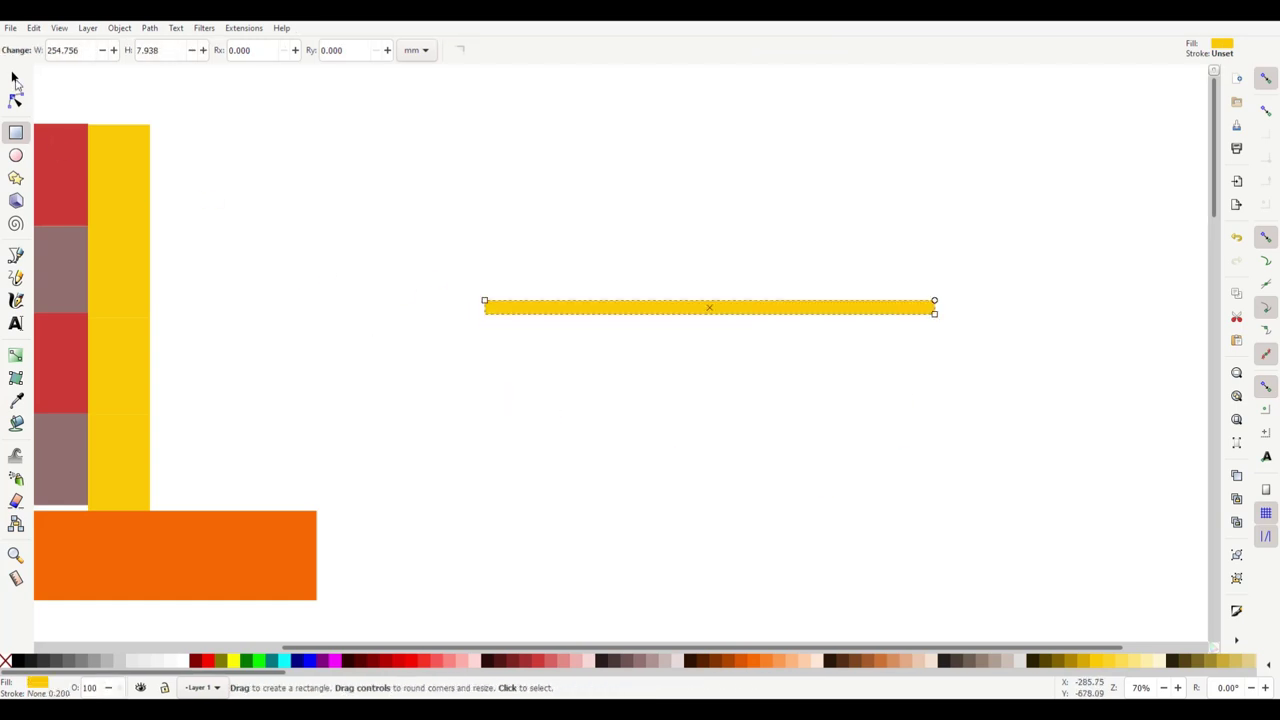
{"action": "left_click", "coordinate": [15, 80]}
{"action": "left_click_drag", "start_coordinate": [634, 314], "coordinate": [612, 324]}
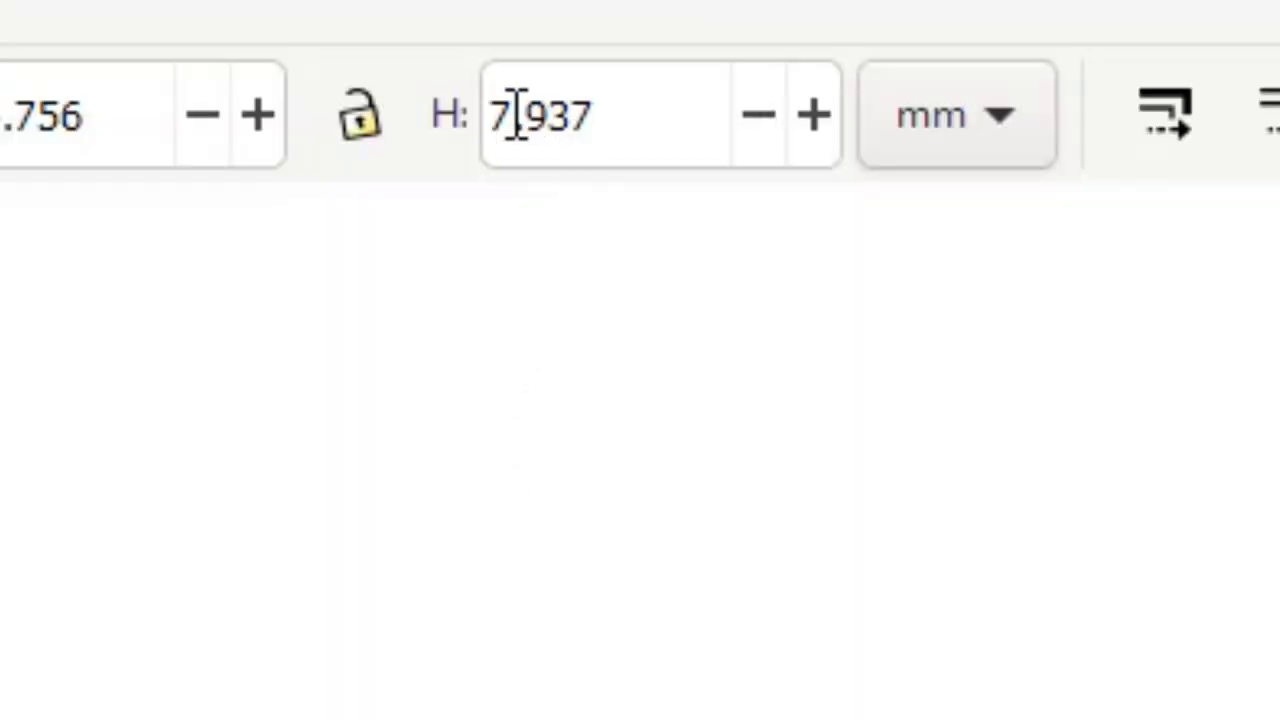
Step: Set the rectangle's height to 2 mm
{"action": "left_click", "coordinate": [637, 50]}
{"action": "left_click_drag", "start_coordinate": [605, 117], "coordinate": [494, 129]}
{"action": "type", "text": "2"}
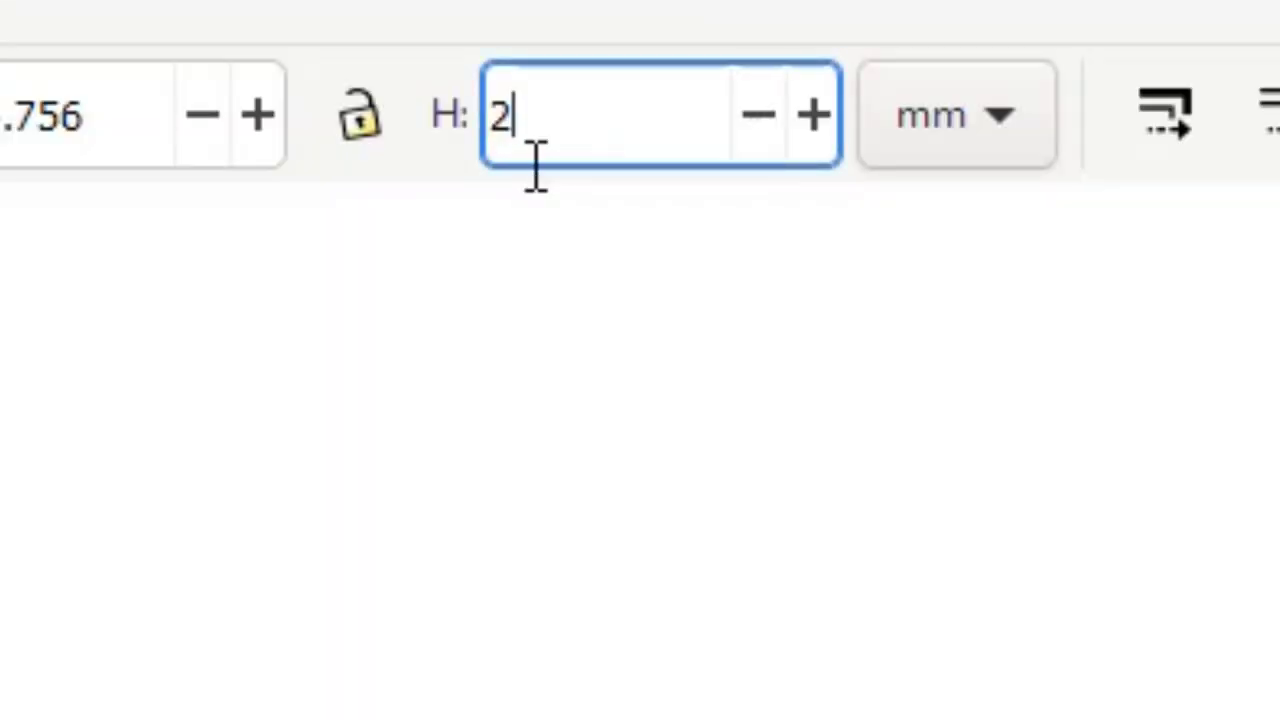
{"action": "key", "text": "Return"}
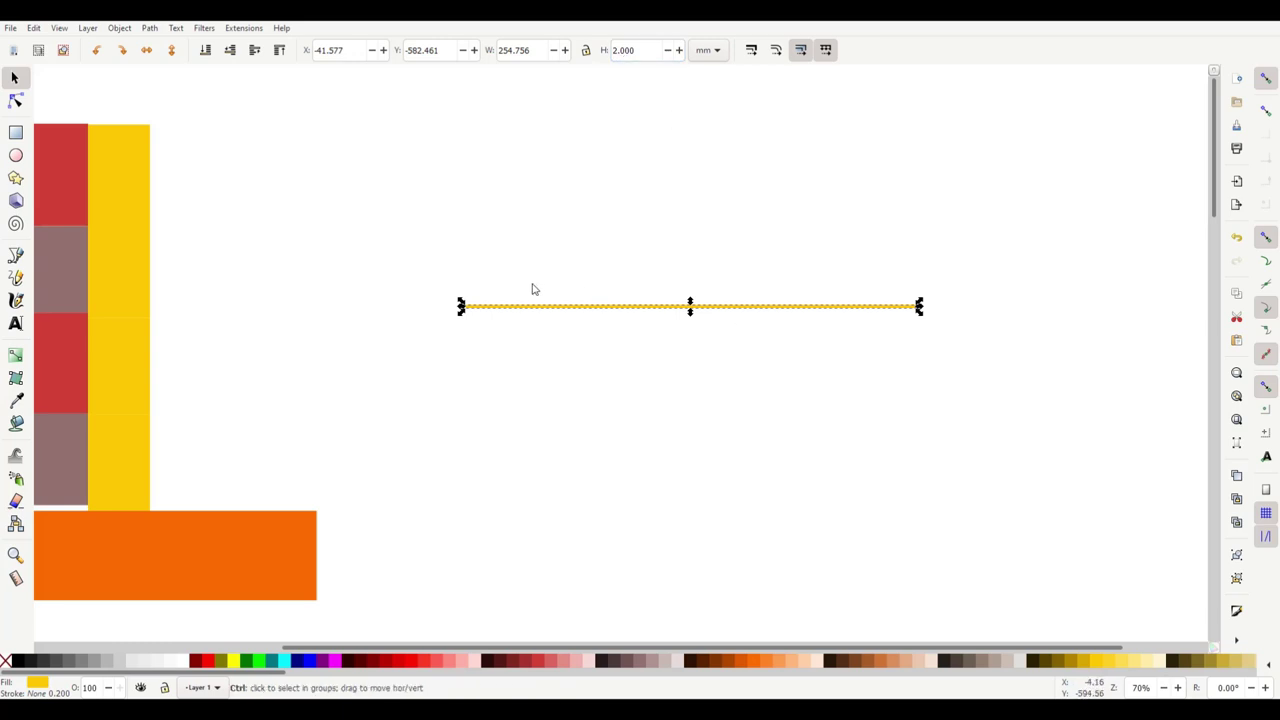
Step: Shorten the yellow bar from its left end to about 158.8 mm and reposition it
{"action": "scroll", "coordinate": [531, 289], "scroll_direction": "up", "scroll_amount": 3}
{"action": "left_click_drag", "start_coordinate": [664, 358], "coordinate": [476, 320]}
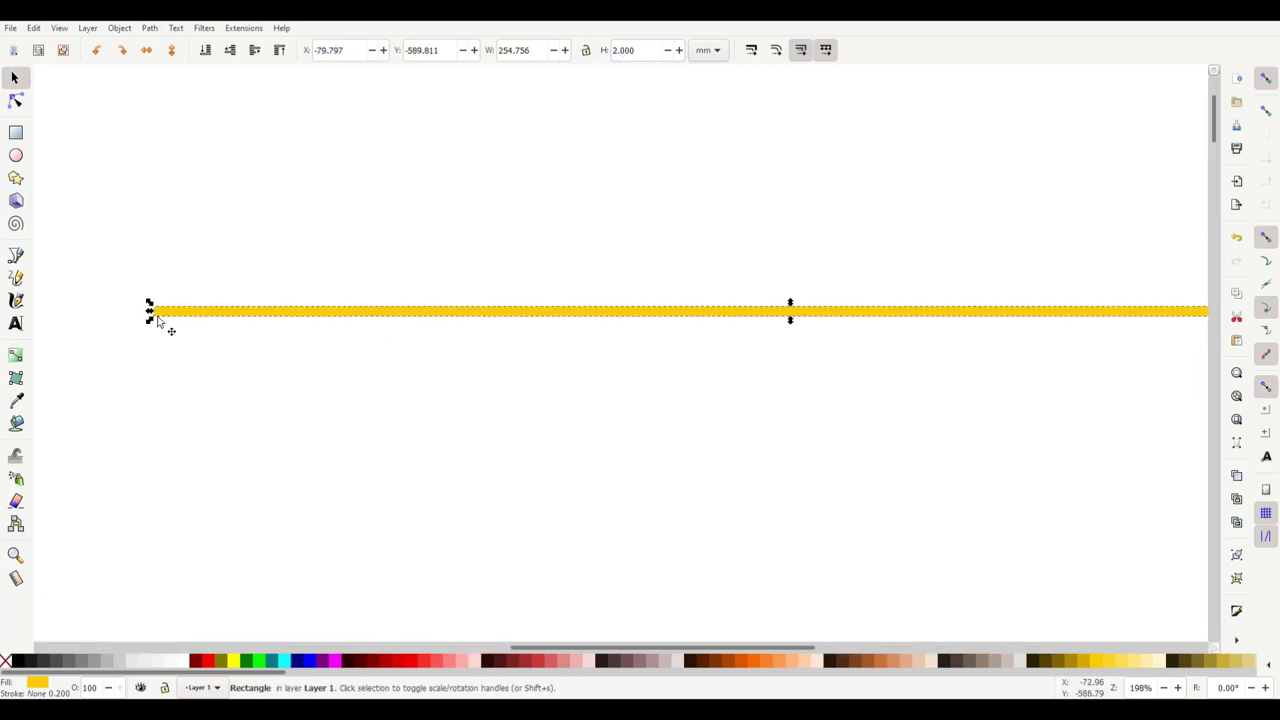
{"action": "left_click_drag", "start_coordinate": [154, 311], "coordinate": [630, 318]}
{"action": "left_click_drag", "start_coordinate": [848, 320], "coordinate": [405, 298]}
{"action": "left_click", "coordinate": [598, 417]}
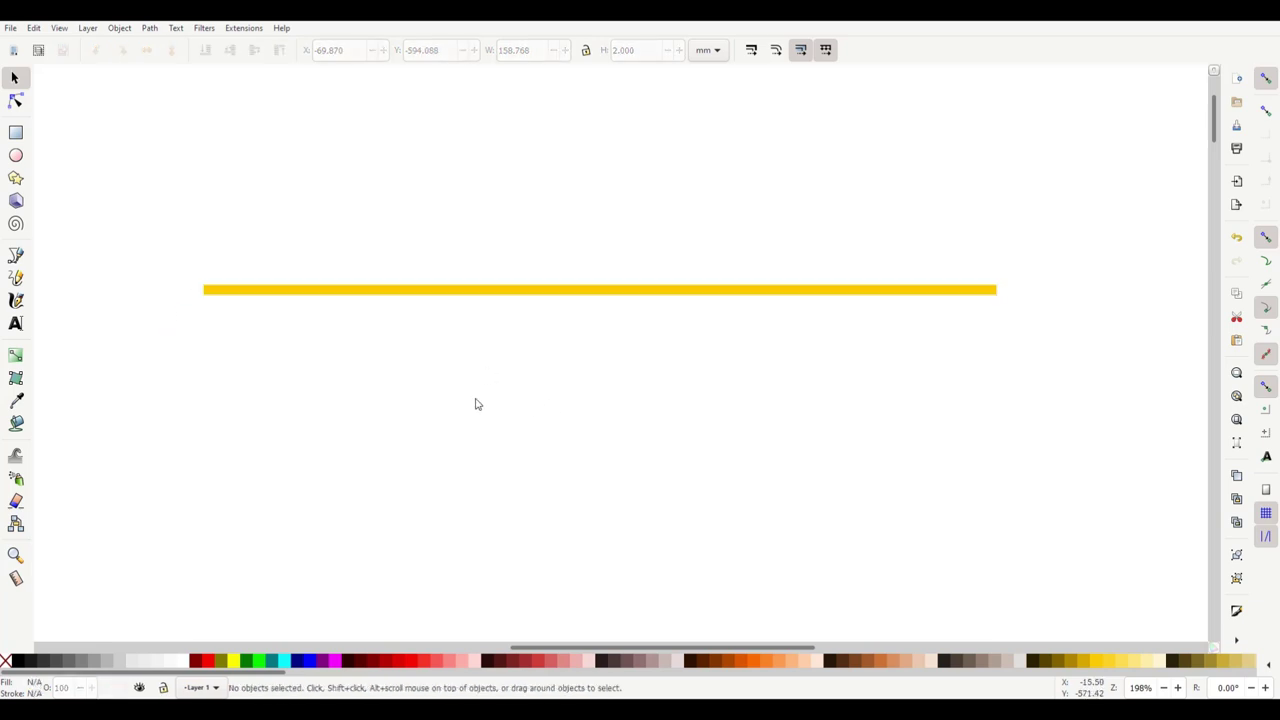
{"action": "left_click", "coordinate": [410, 292]}
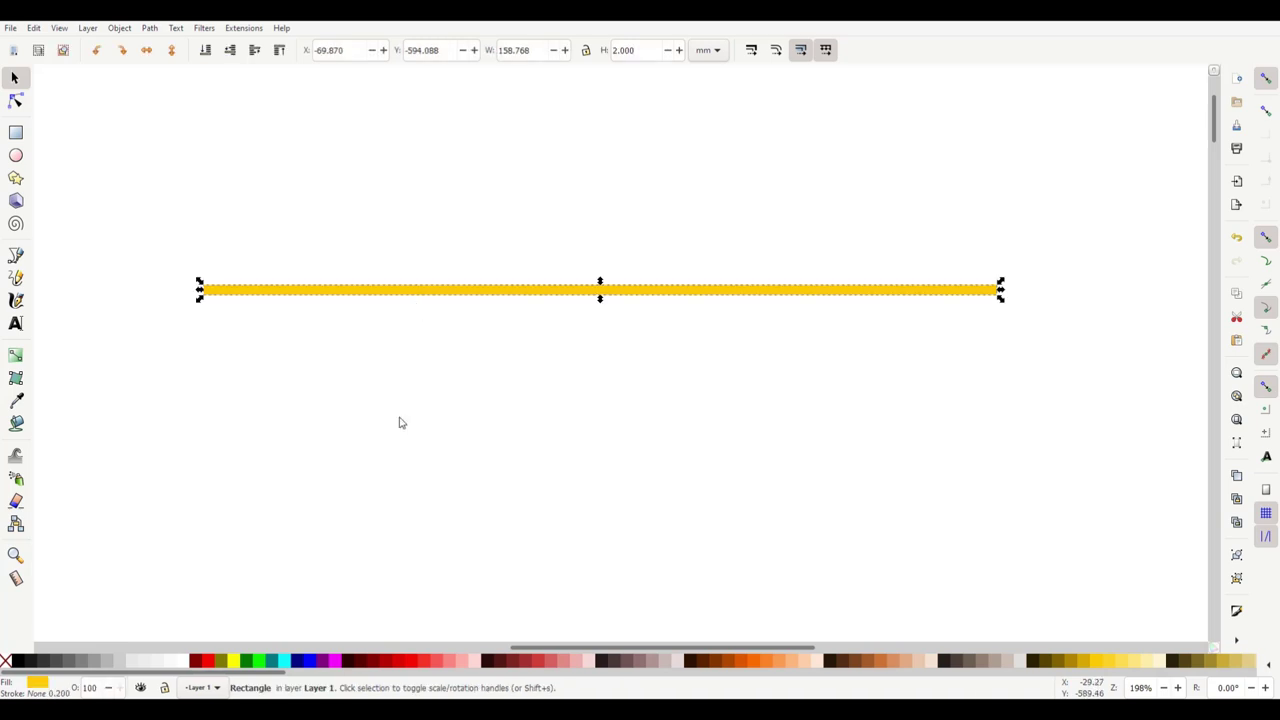
Step: Give the yellow bar a black outline and shift it slightly left
{"action": "left_click", "coordinate": [17, 661], "text": "shift"}
{"action": "scroll", "coordinate": [535, 294], "scroll_direction": "up", "scroll_amount": 2}
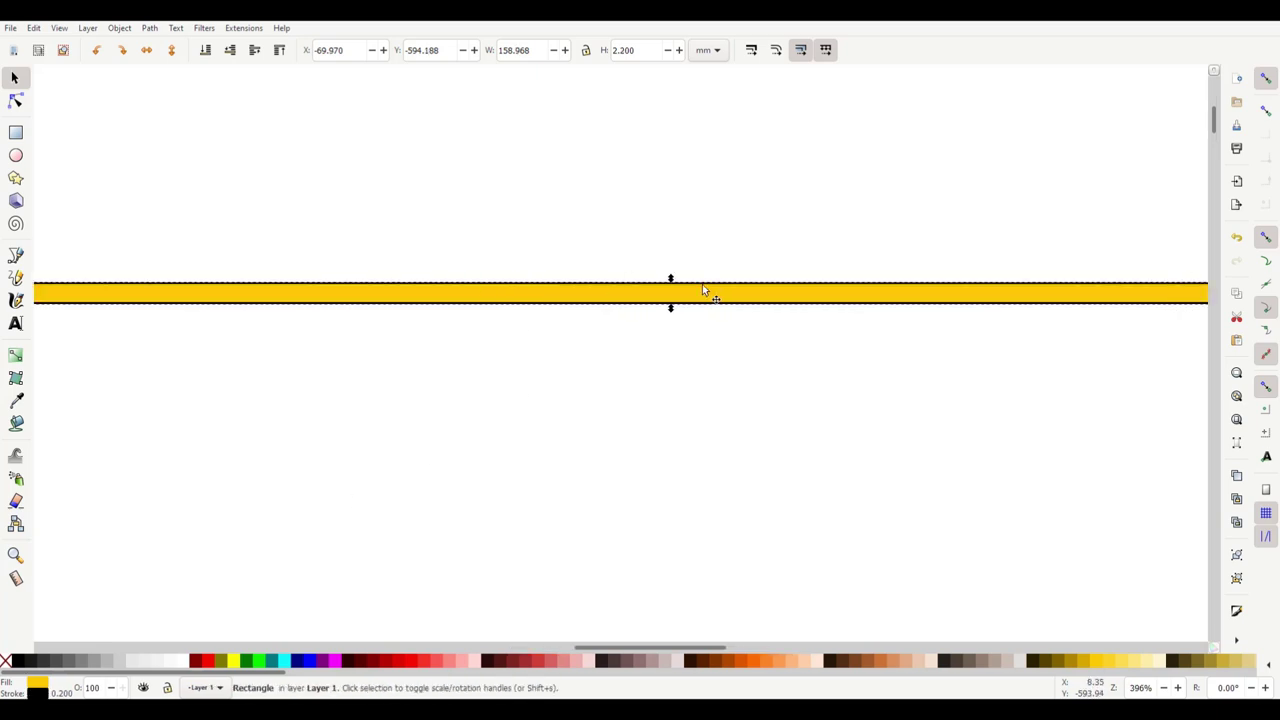
{"action": "left_click_drag", "start_coordinate": [630, 292], "coordinate": [558, 303]}
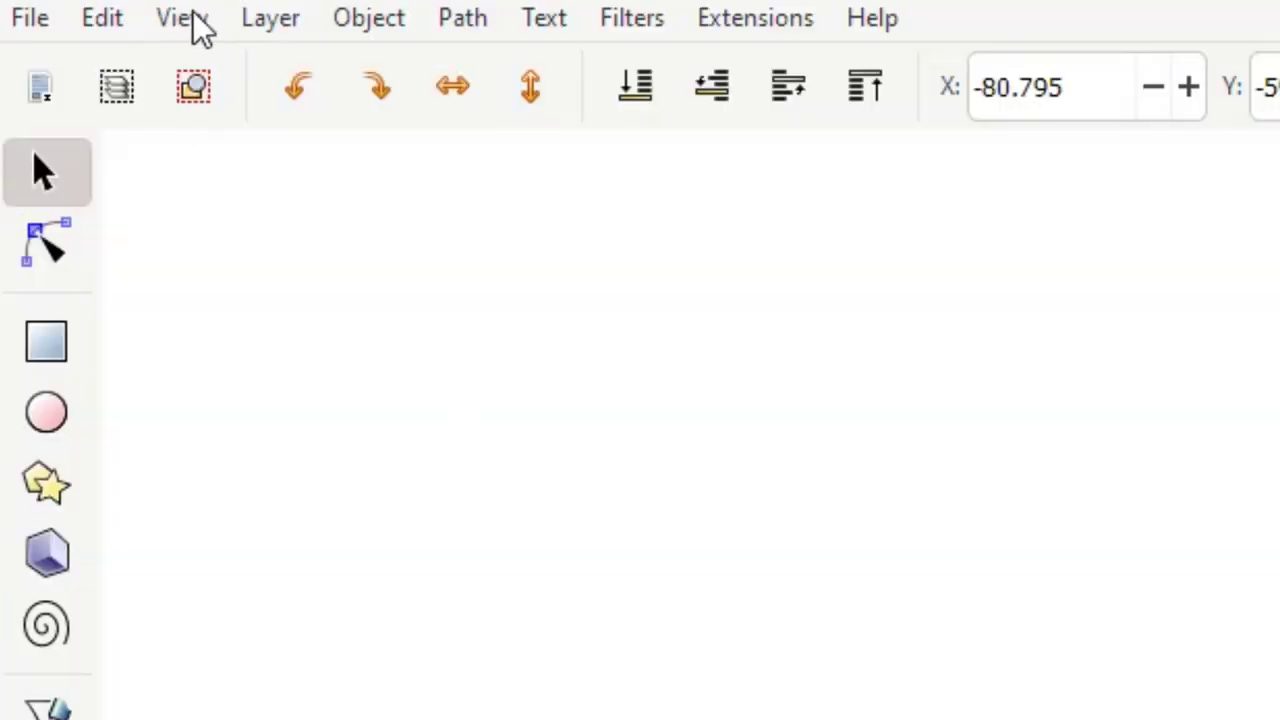
Step: Check the 0.2 mm outline width in Fill and Stroke's Stroke style tab
{"action": "left_click", "coordinate": [60, 28]}
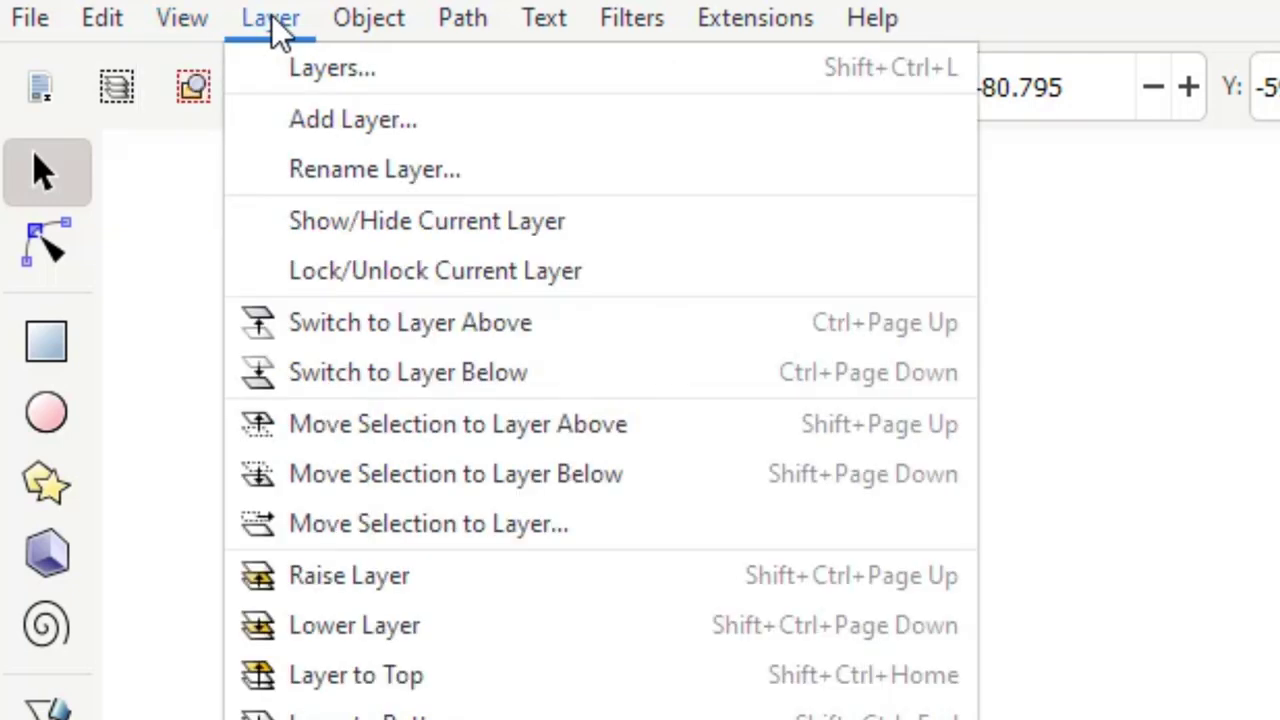
{"action": "mouse_move", "coordinate": [378, 40]}
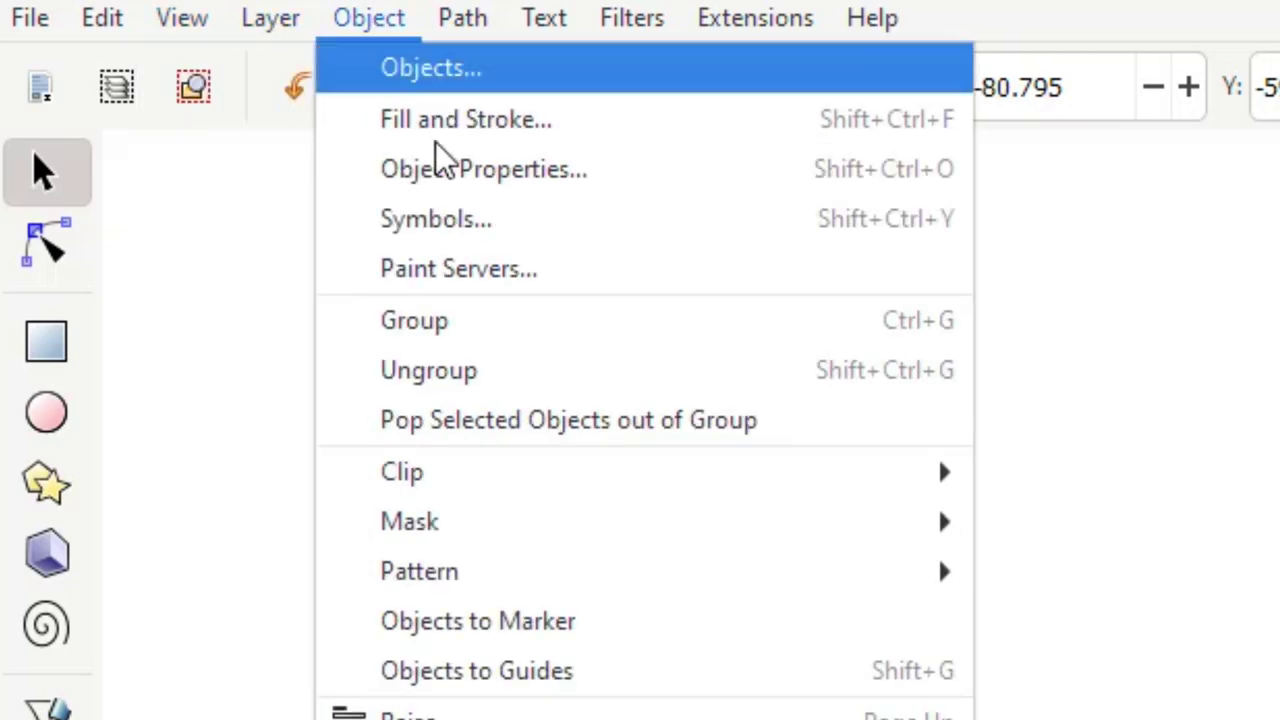
{"action": "left_click", "coordinate": [618, 125]}
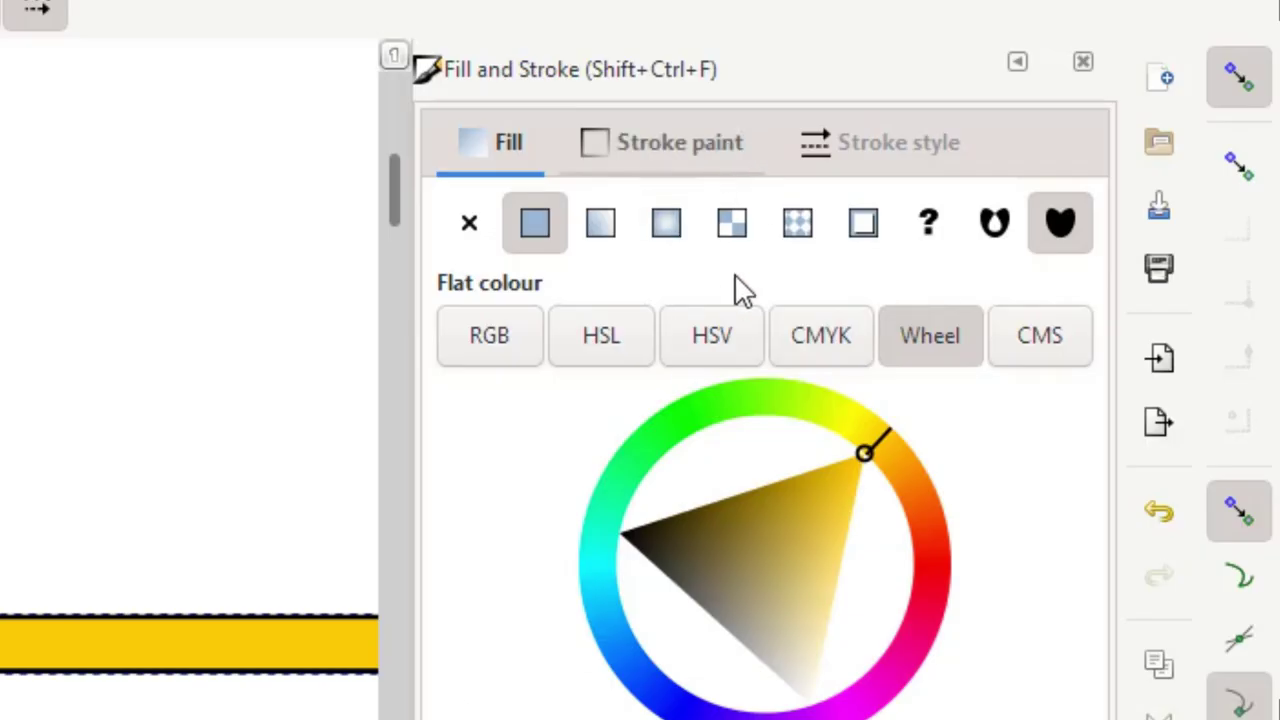
{"action": "left_click", "coordinate": [908, 143]}
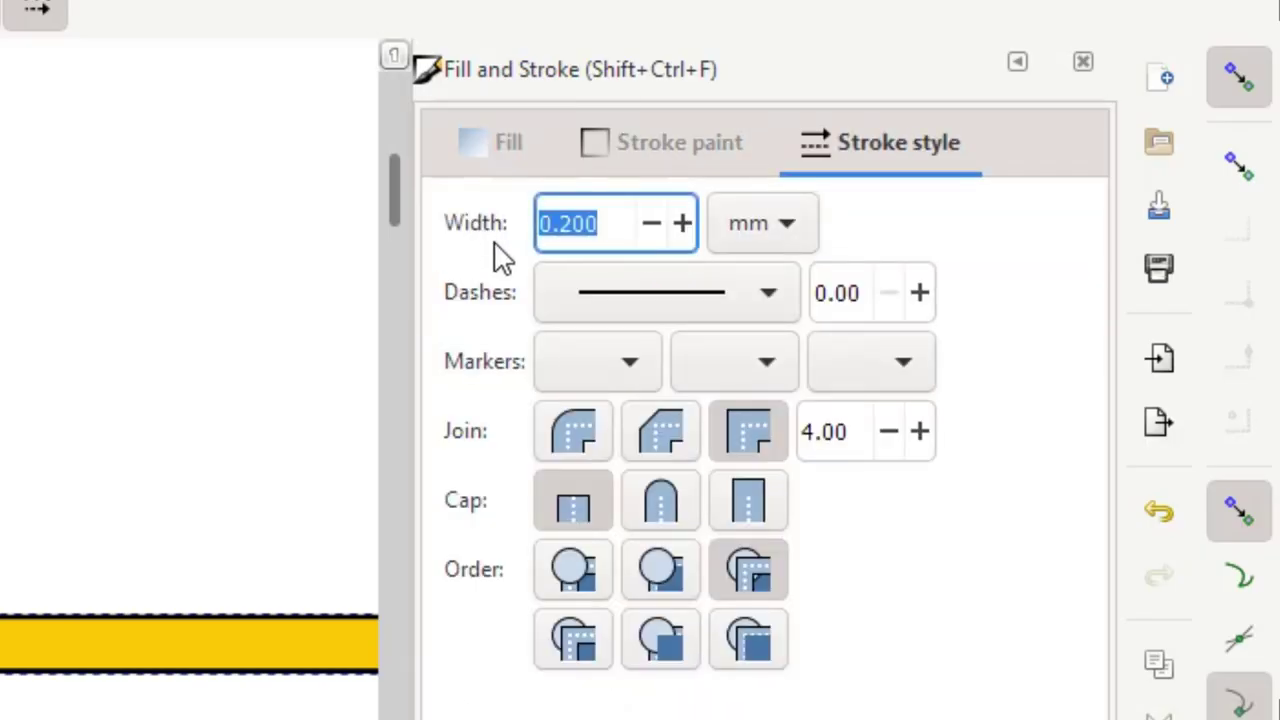
{"action": "left_click", "coordinate": [571, 230]}
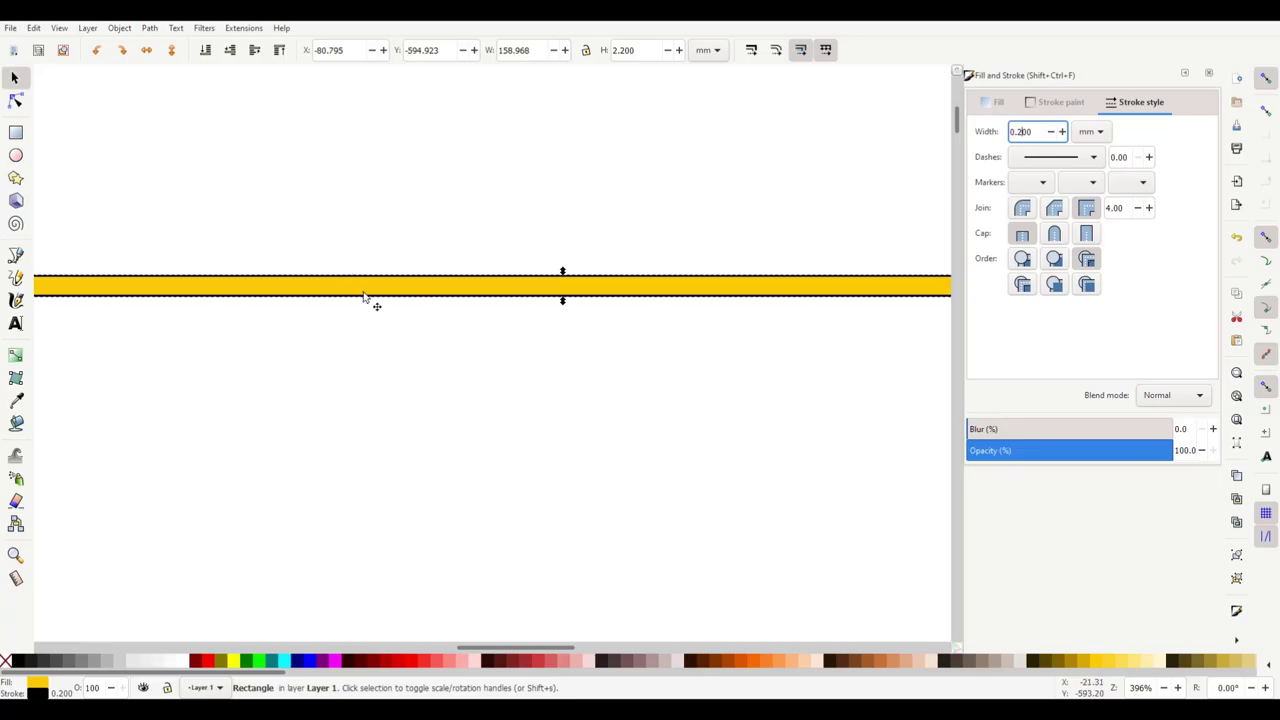
{"action": "scroll", "coordinate": [400, 290], "scroll_direction": "up", "scroll_amount": 7}
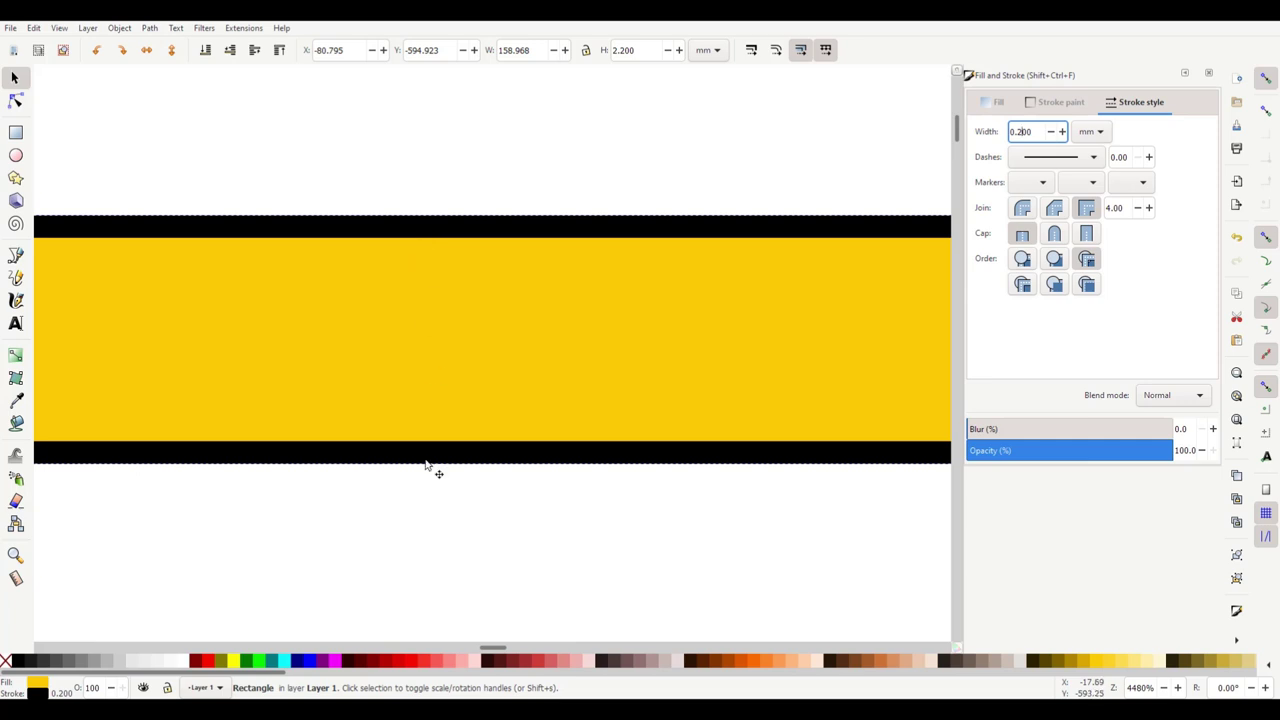
{"action": "key", "text": "Escape"}
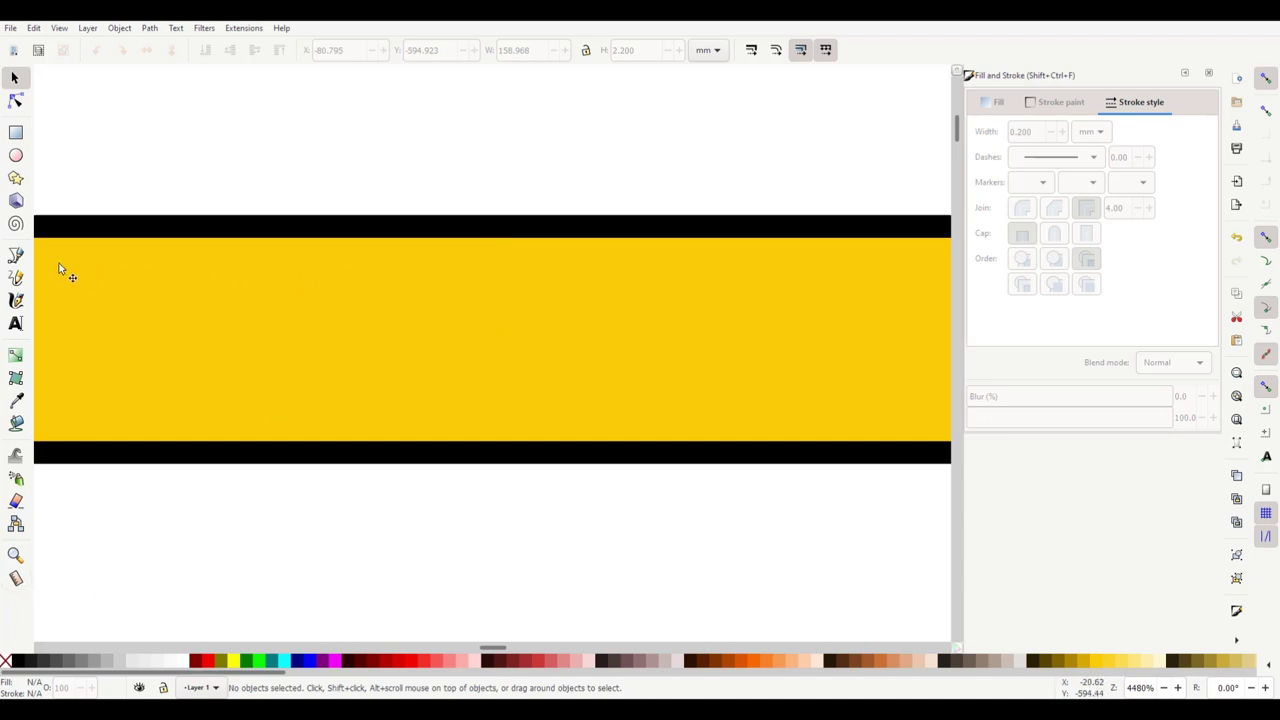
Step: Measure the bar vertically between its black outlines, reading 1.80 mm
{"action": "left_click", "coordinate": [15, 578]}
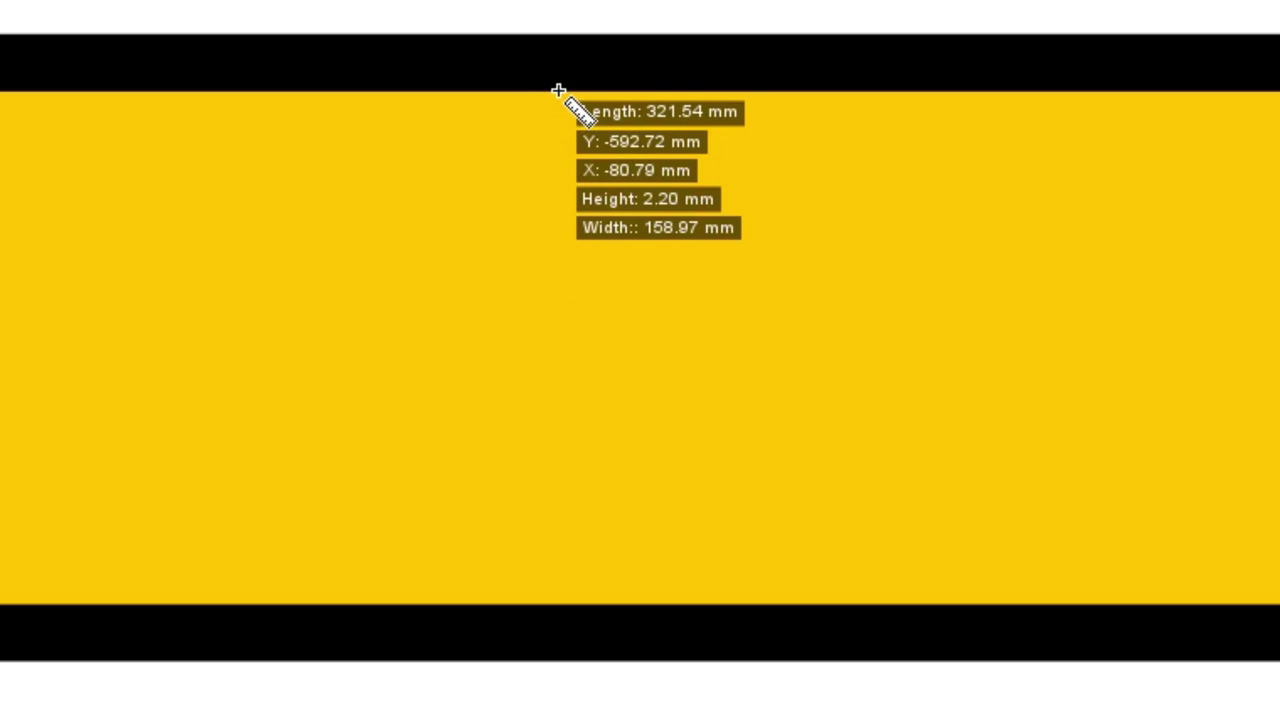
{"action": "left_click_drag", "start_coordinate": [461, 238], "coordinate": [448, 441]}
{"action": "left_click_drag", "start_coordinate": [522, 603], "coordinate": [524, 602]}
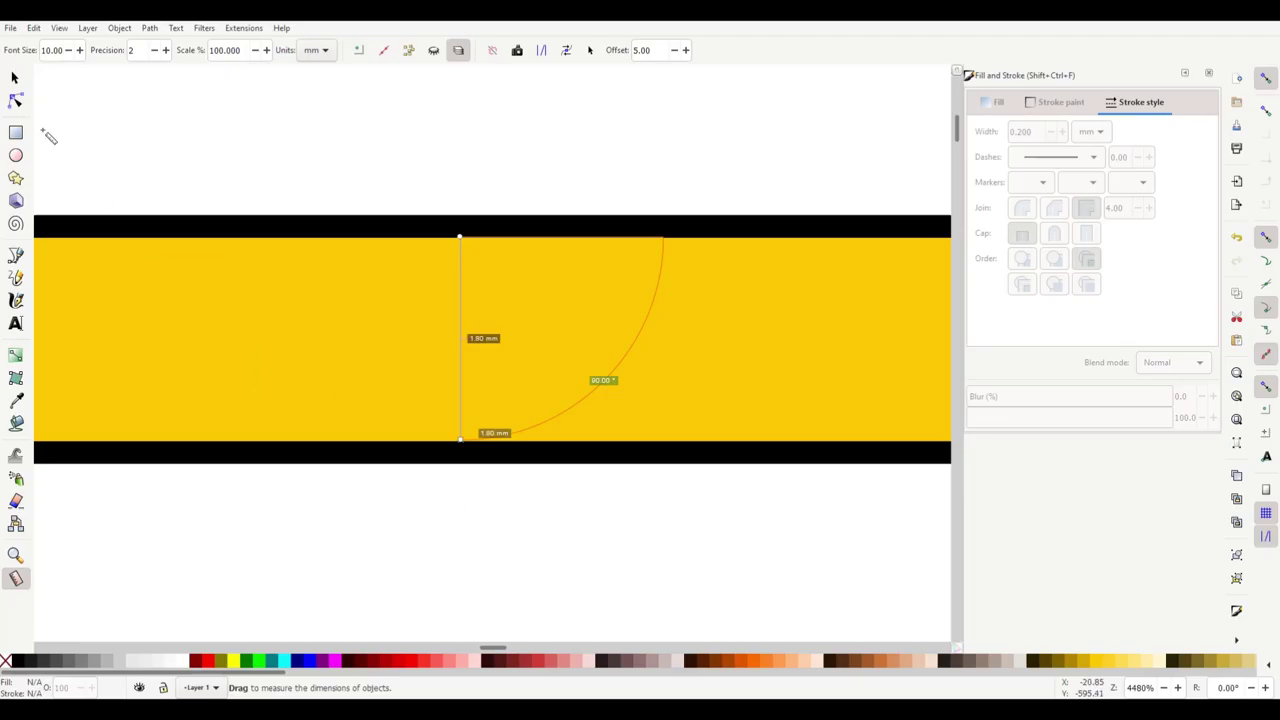
Step: Move the 2 mm outline-free yellow bar slightly higher and duplicate it
{"action": "left_click", "coordinate": [15, 78]}
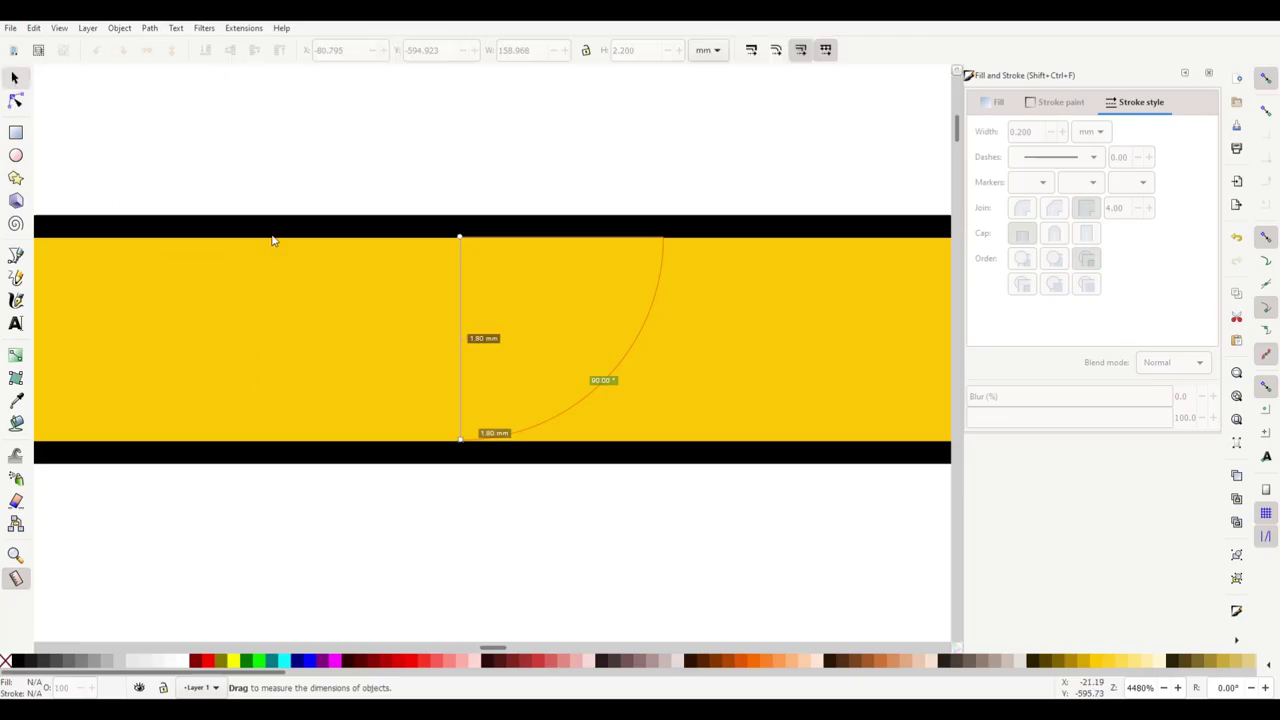
{"action": "scroll", "coordinate": [617, 431], "scroll_direction": "down", "scroll_amount": 3}
{"action": "scroll", "coordinate": [624, 447], "scroll_direction": "down", "scroll_amount": 2}
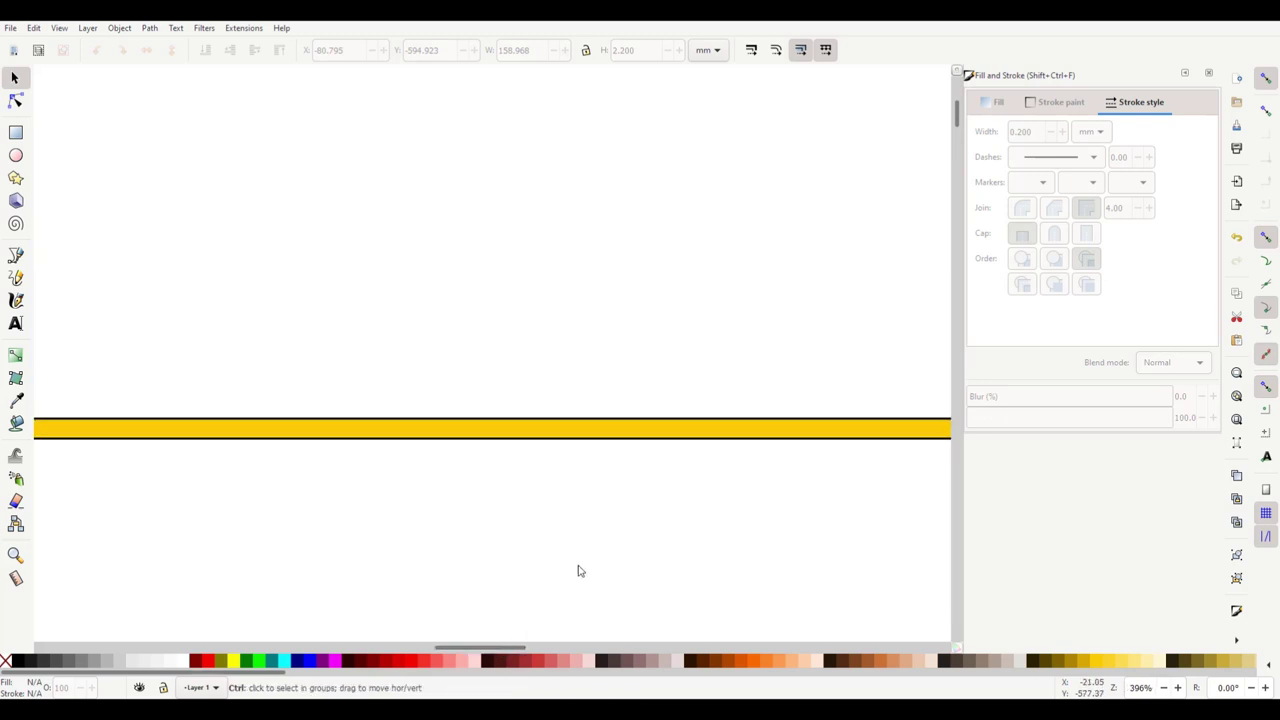
{"action": "scroll", "coordinate": [523, 480], "scroll_direction": "down", "scroll_amount": 2}
{"action": "left_click_drag", "start_coordinate": [492, 462], "coordinate": [436, 440]}
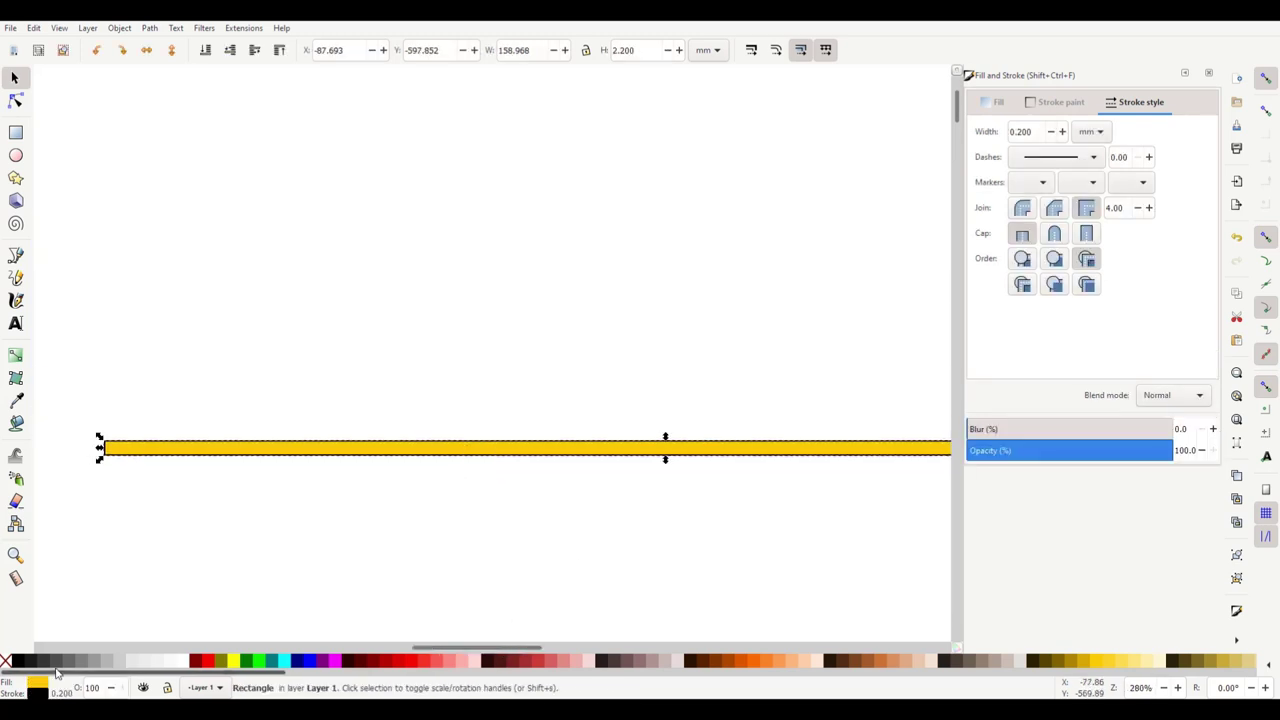
{"action": "left_click_drag", "start_coordinate": [697, 458], "coordinate": [654, 437]}
{"action": "left_click", "coordinate": [697, 257]}
{"action": "left_click", "coordinate": [649, 437]}
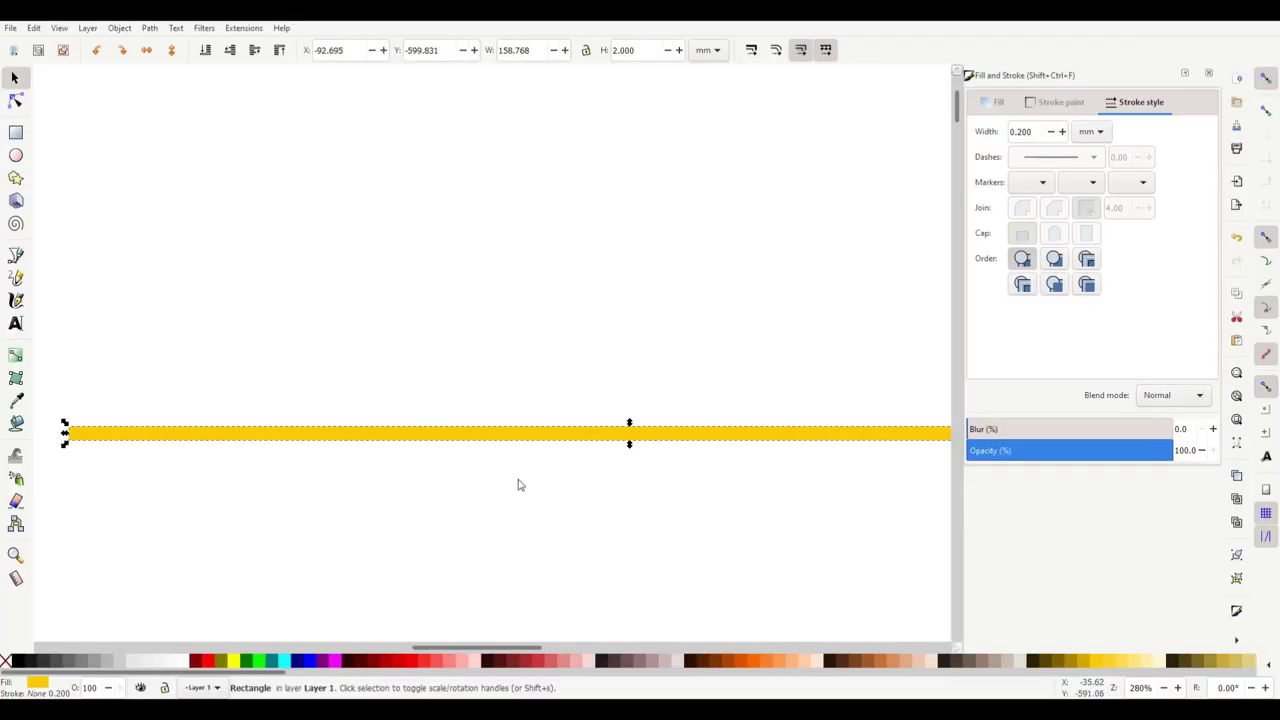
{"action": "left_click_drag", "start_coordinate": [563, 437], "coordinate": [551, 379]}
{"action": "key", "text": "ctrl+d"}
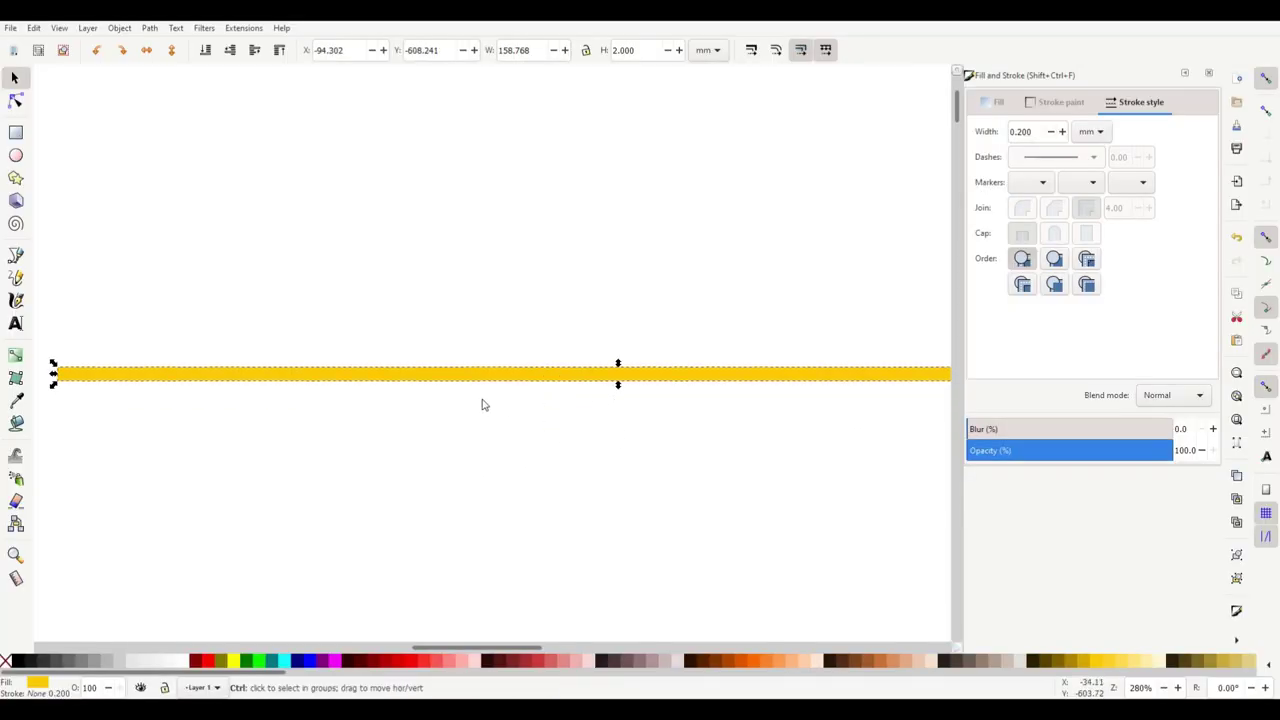
Step: Place the copy below the original, colour it magenta, and make it 1.6 mm tall
{"action": "left_click_drag", "start_coordinate": [463, 380], "coordinate": [463, 418]}
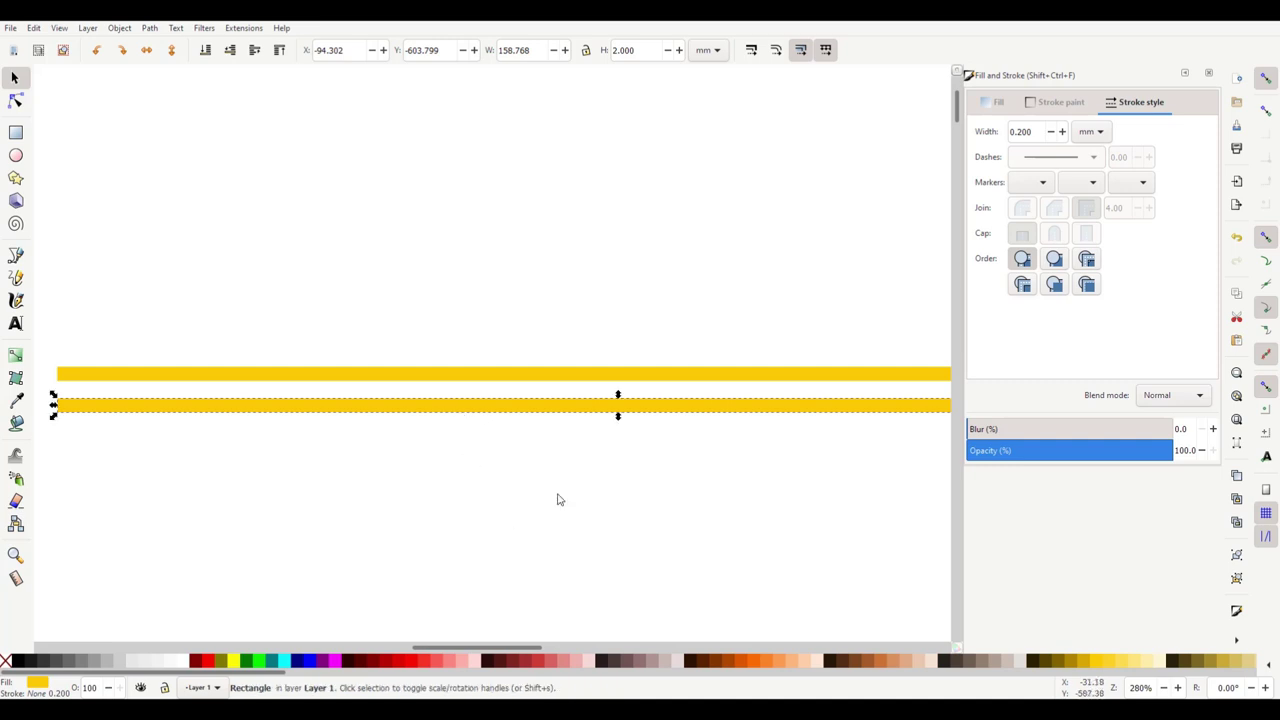
{"action": "left_click", "coordinate": [335, 662]}
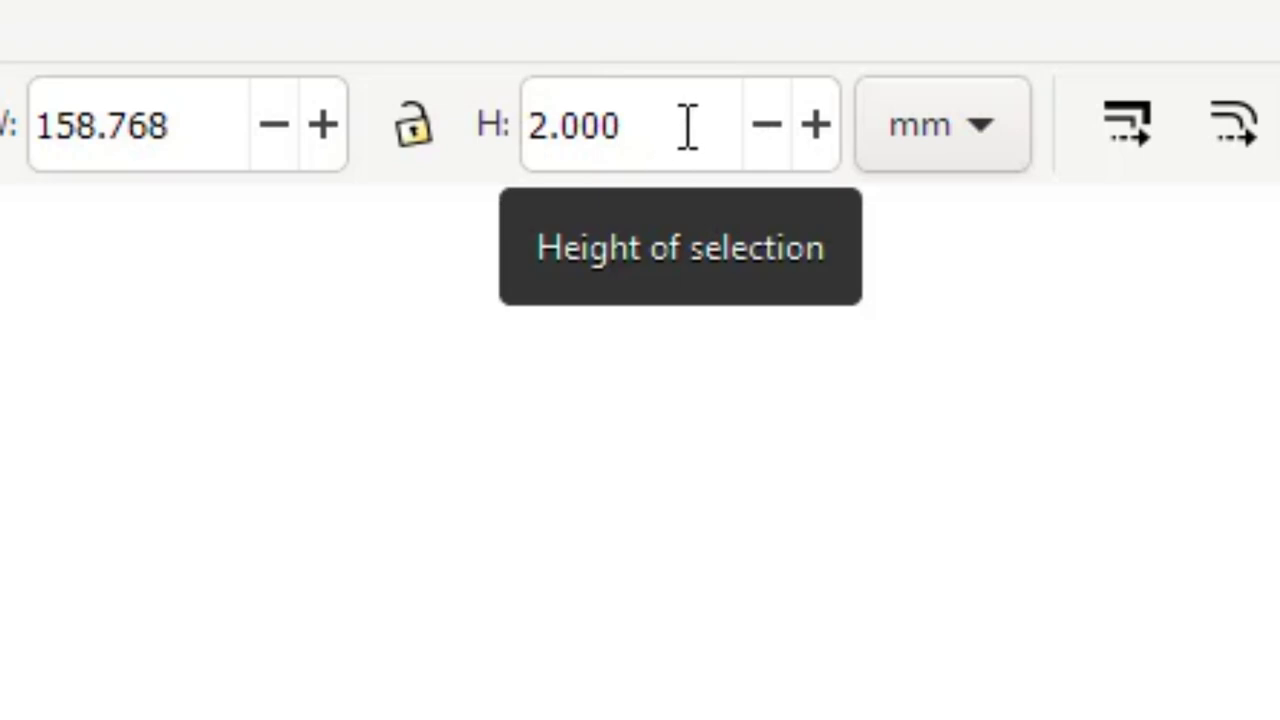
{"action": "left_click", "coordinate": [686, 126]}
{"action": "left_click_drag", "start_coordinate": [686, 126], "coordinate": [534, 143]}
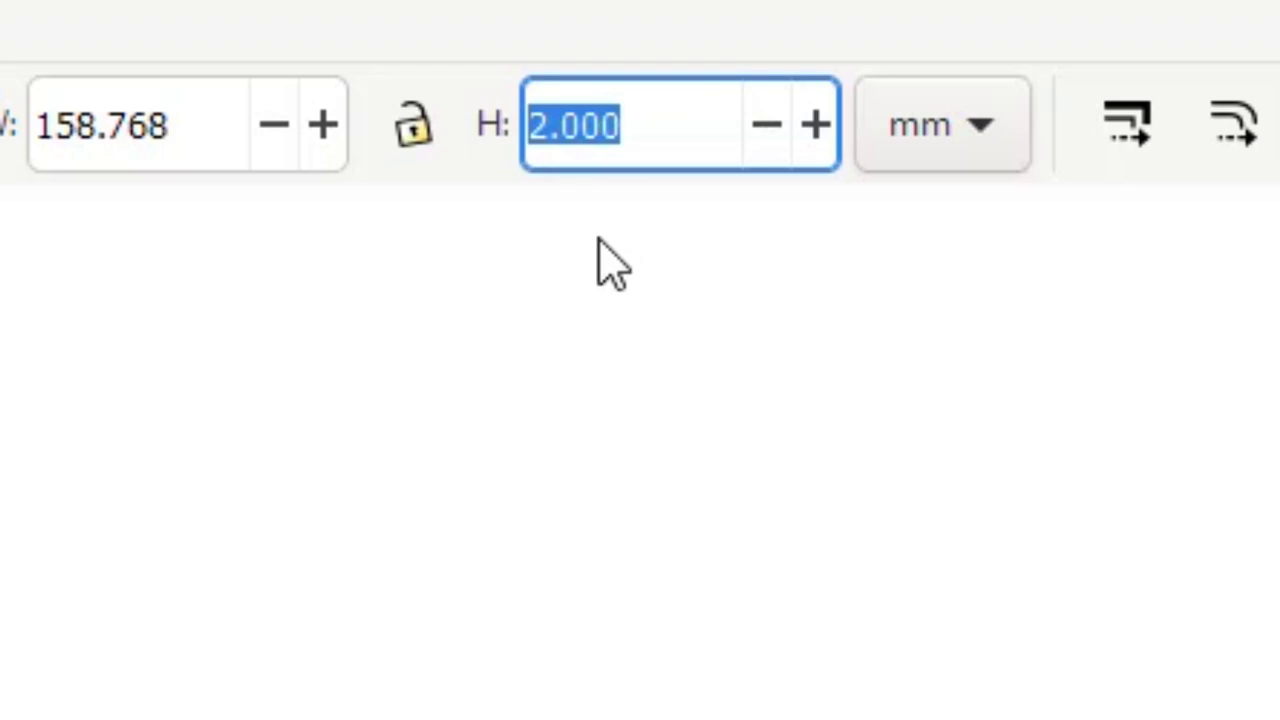
{"action": "type", "text": "1.6"}
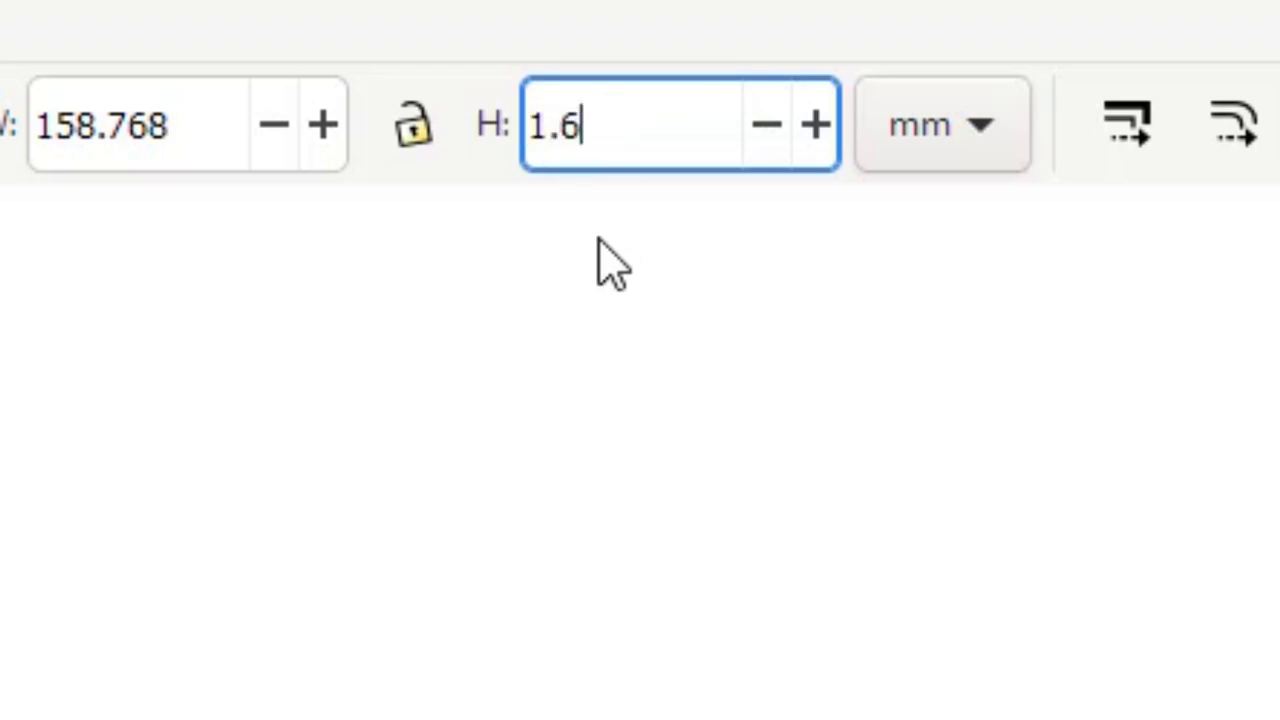
{"action": "key", "text": "Return"}
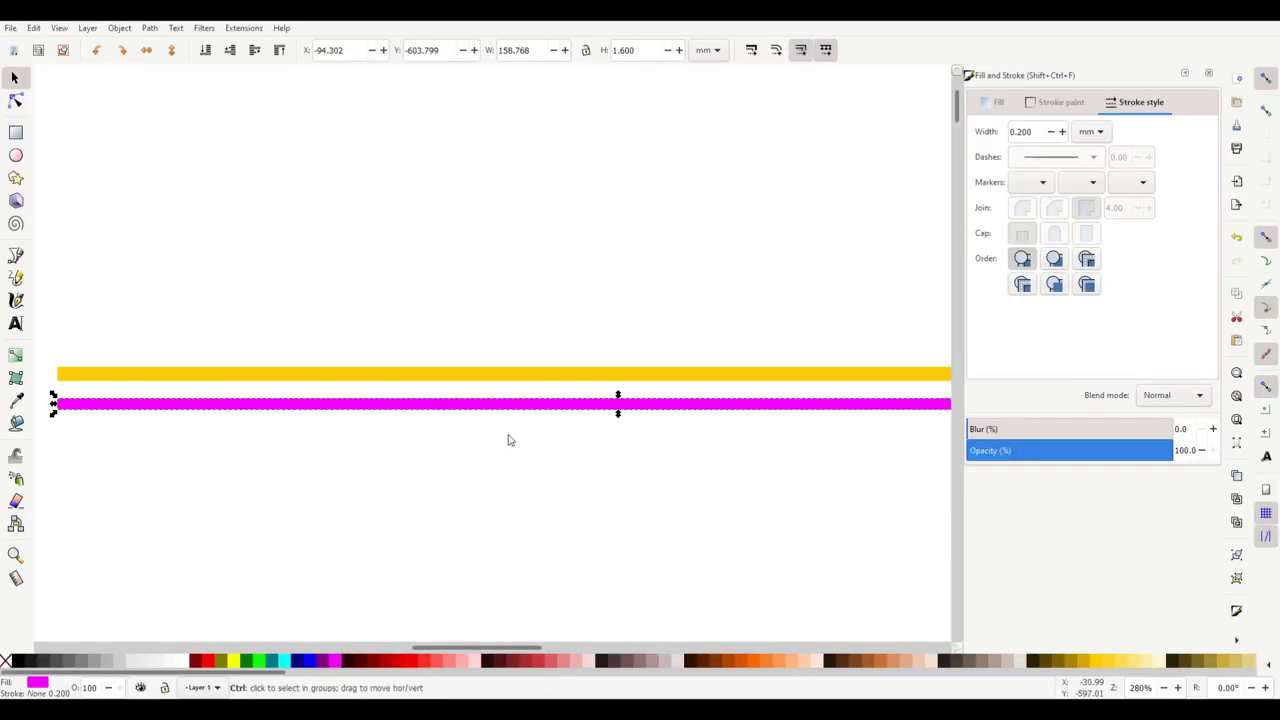
Step: Duplicate the magenta bar below itself, colour it cyan, and make it 1.2 mm tall
{"action": "key", "text": "ctrl+d"}
{"action": "left_click_drag", "start_coordinate": [521, 408], "coordinate": [522, 434]}
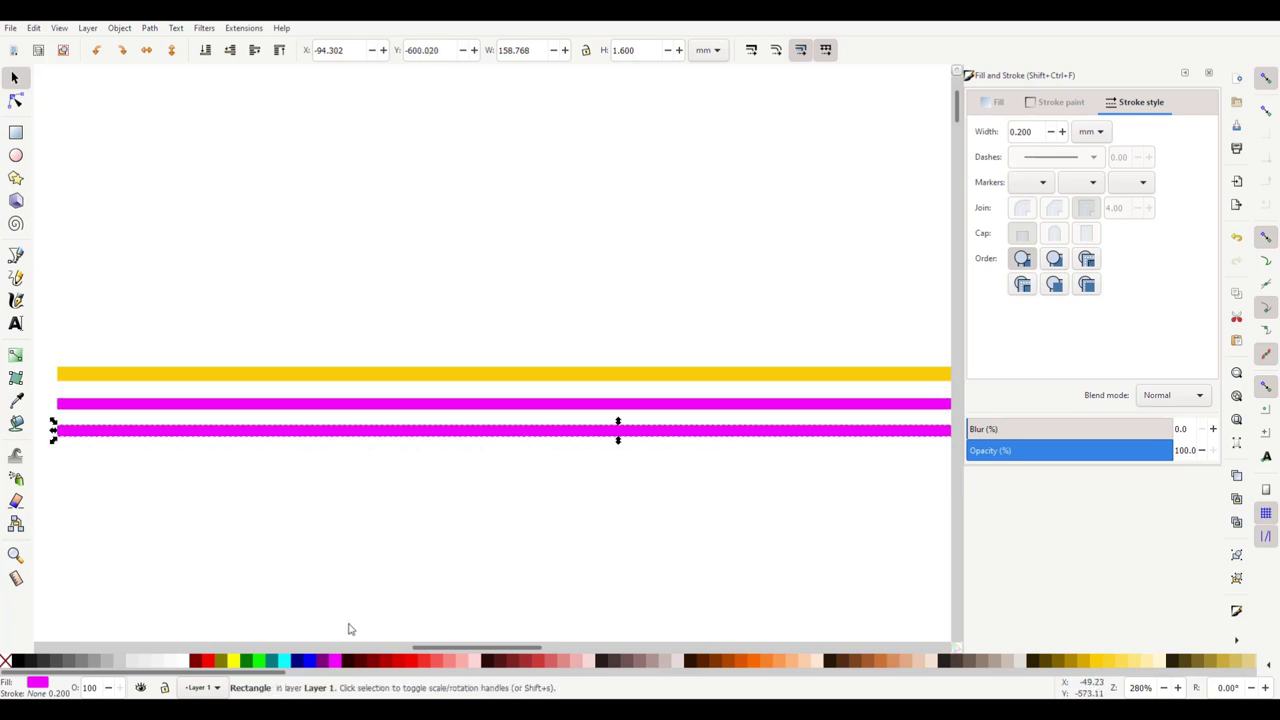
{"action": "left_click", "coordinate": [285, 661]}
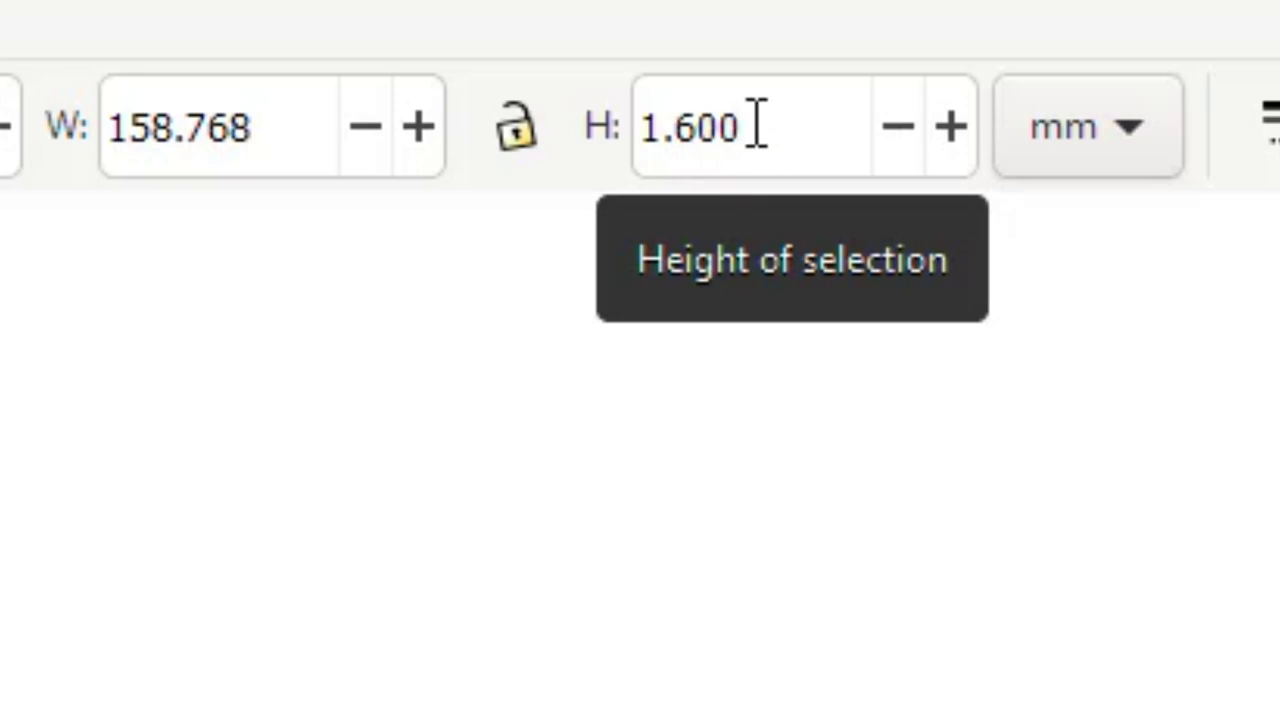
{"action": "left_click_drag", "start_coordinate": [677, 127], "coordinate": [828, 127]}
{"action": "type", "text": "2"}
{"action": "key", "text": "Return"}
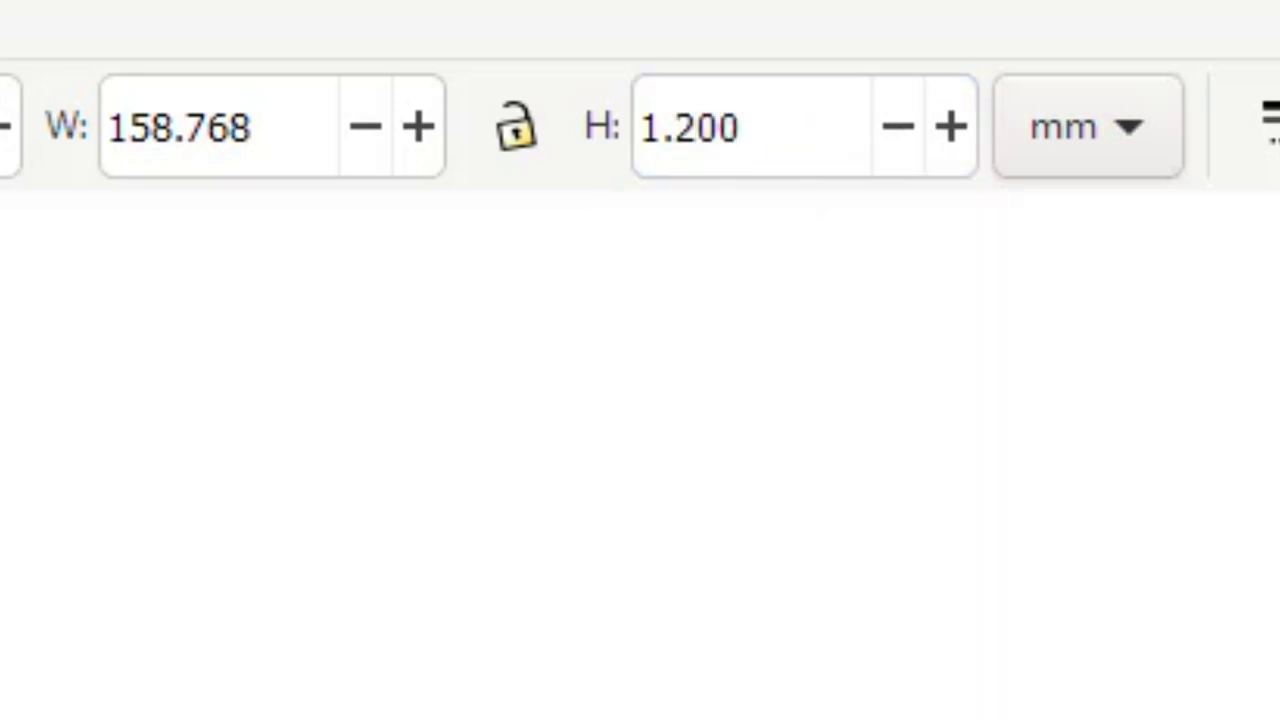
{"action": "key", "text": "Escape"}
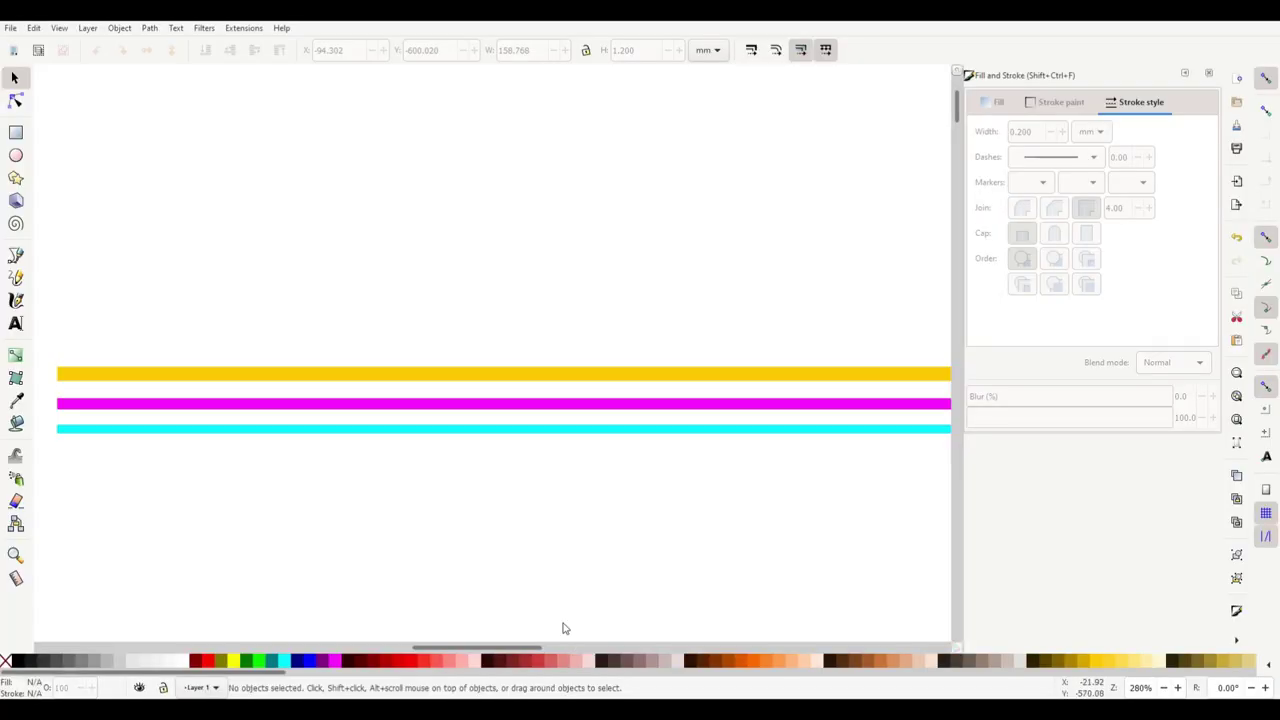
{"action": "scroll", "coordinate": [563, 626], "scroll_direction": "down", "scroll_amount": 1, "text": "ctrl"}
{"action": "scroll", "coordinate": [545, 600], "scroll_direction": "right", "scroll_amount": 3}
{"action": "scroll", "coordinate": [539, 594], "scroll_direction": "down", "scroll_amount": 1, "text": "ctrl"}
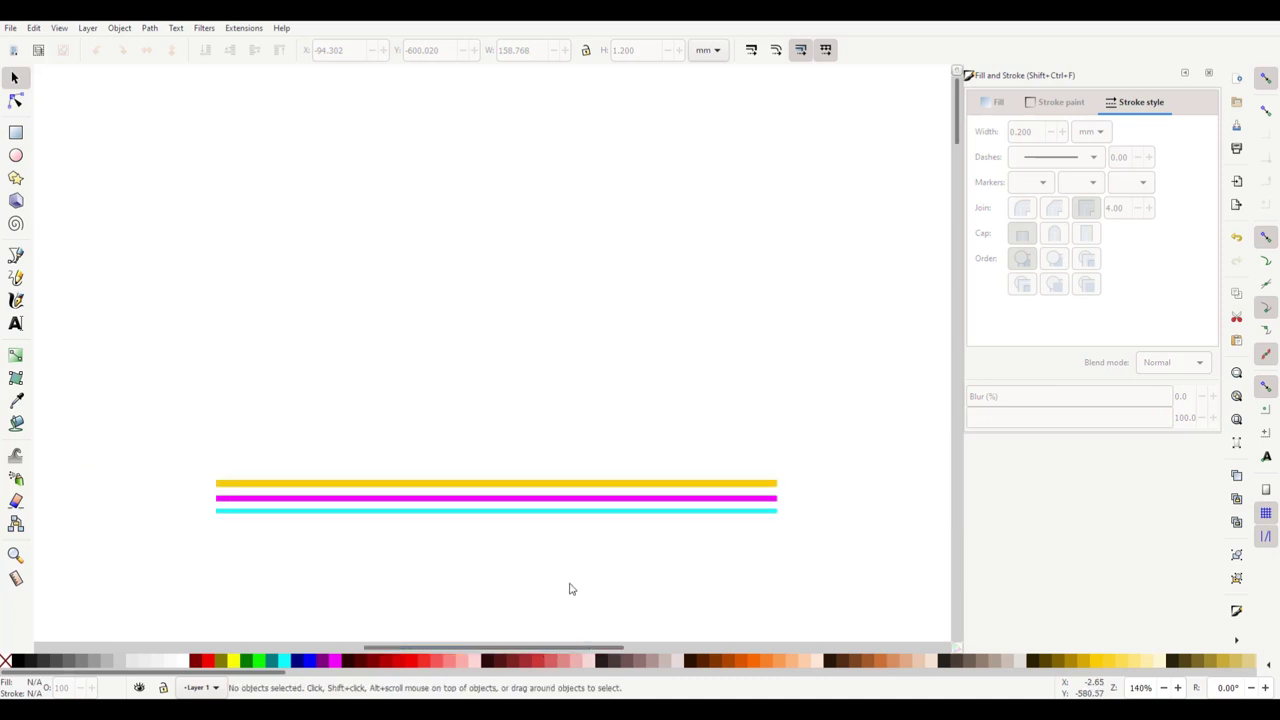
{"action": "scroll", "coordinate": [546, 582], "scroll_direction": "down", "scroll_amount": 1}
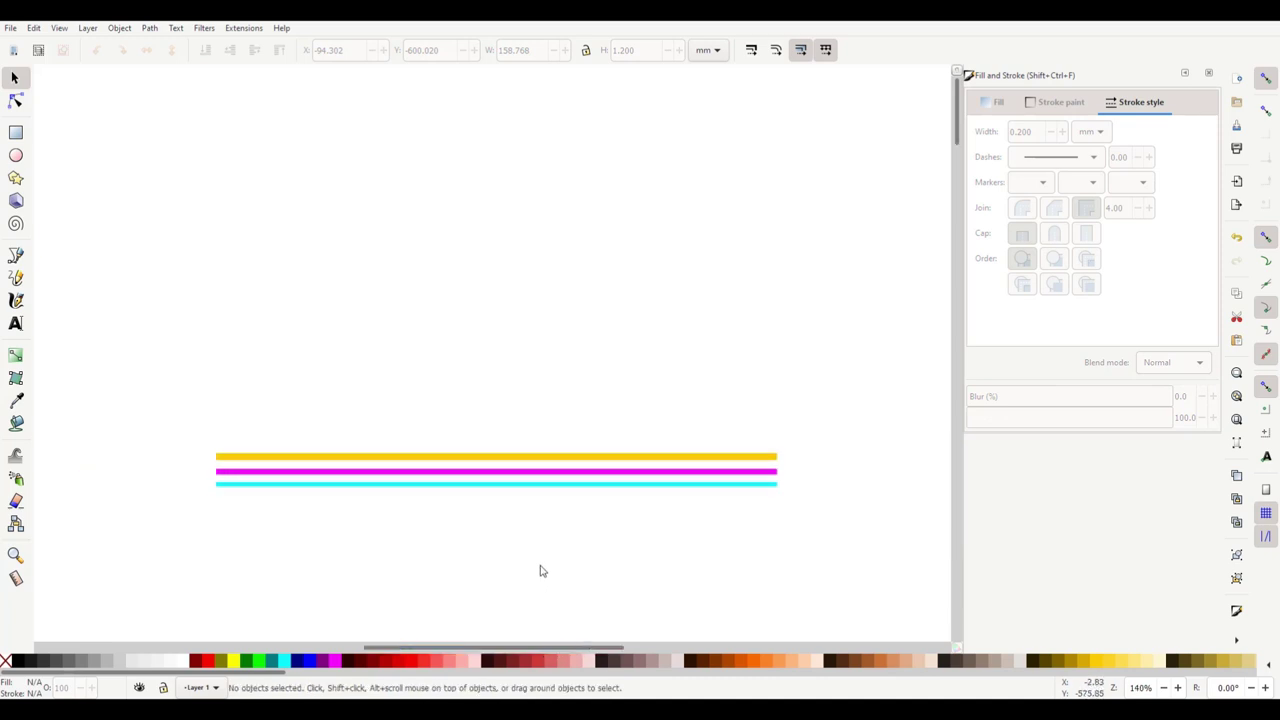
Step: Copy the yellow bar above the three bars and read the tall yellow rectangle's 54.667 mm height
{"action": "left_click", "coordinate": [450, 458]}
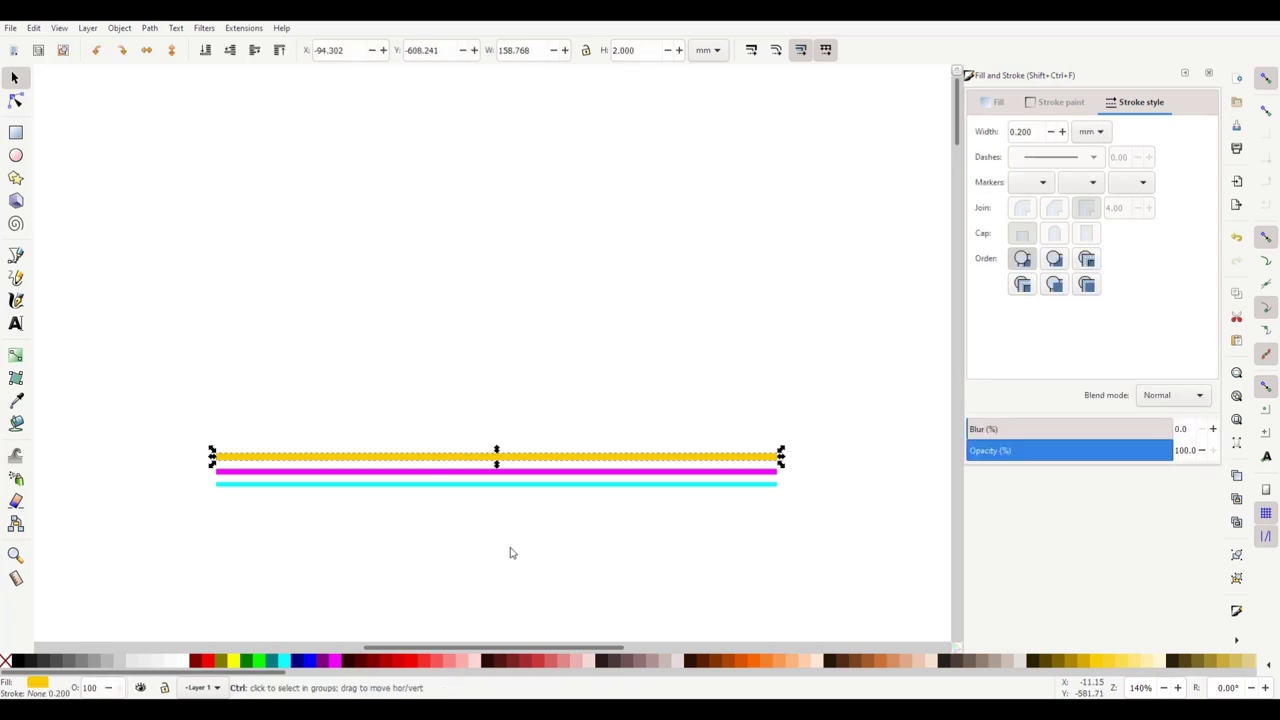
{"action": "key", "text": "ctrl+d"}
{"action": "left_click_drag", "start_coordinate": [437, 460], "coordinate": [445, 326]}
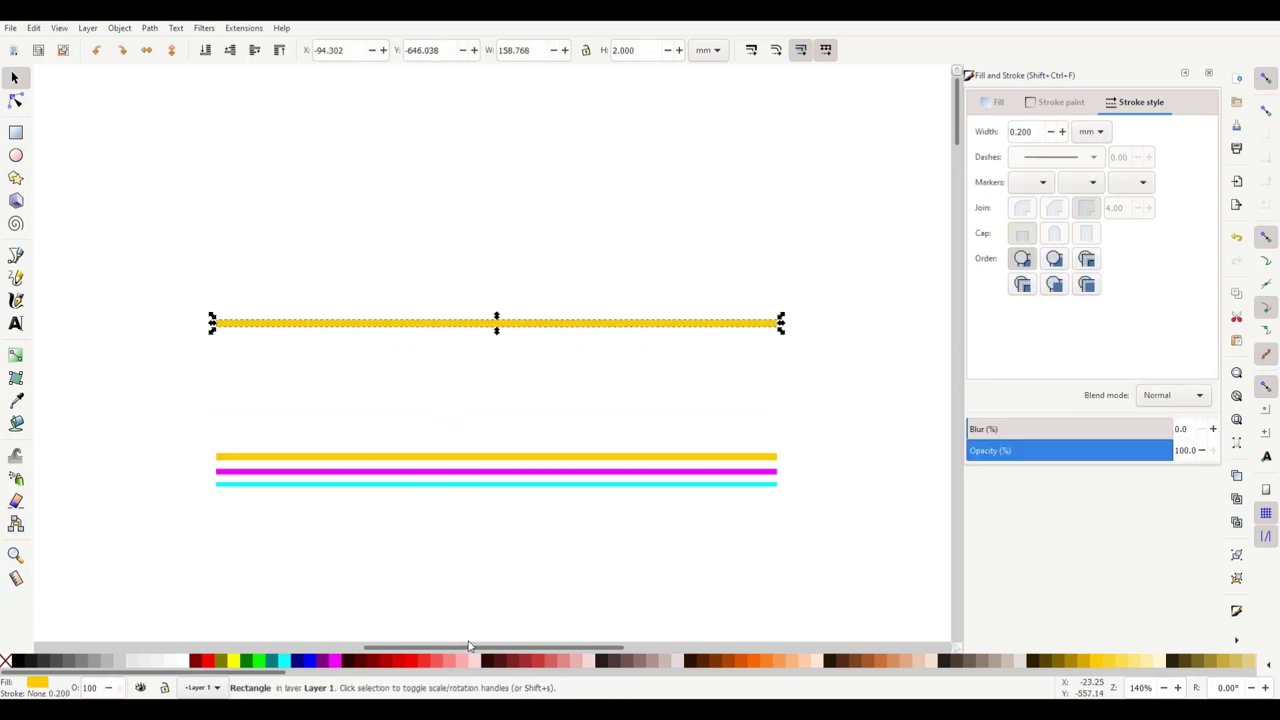
{"action": "left_click_drag", "start_coordinate": [468, 645], "coordinate": [307, 655]}
{"action": "left_click", "coordinate": [285, 295]}
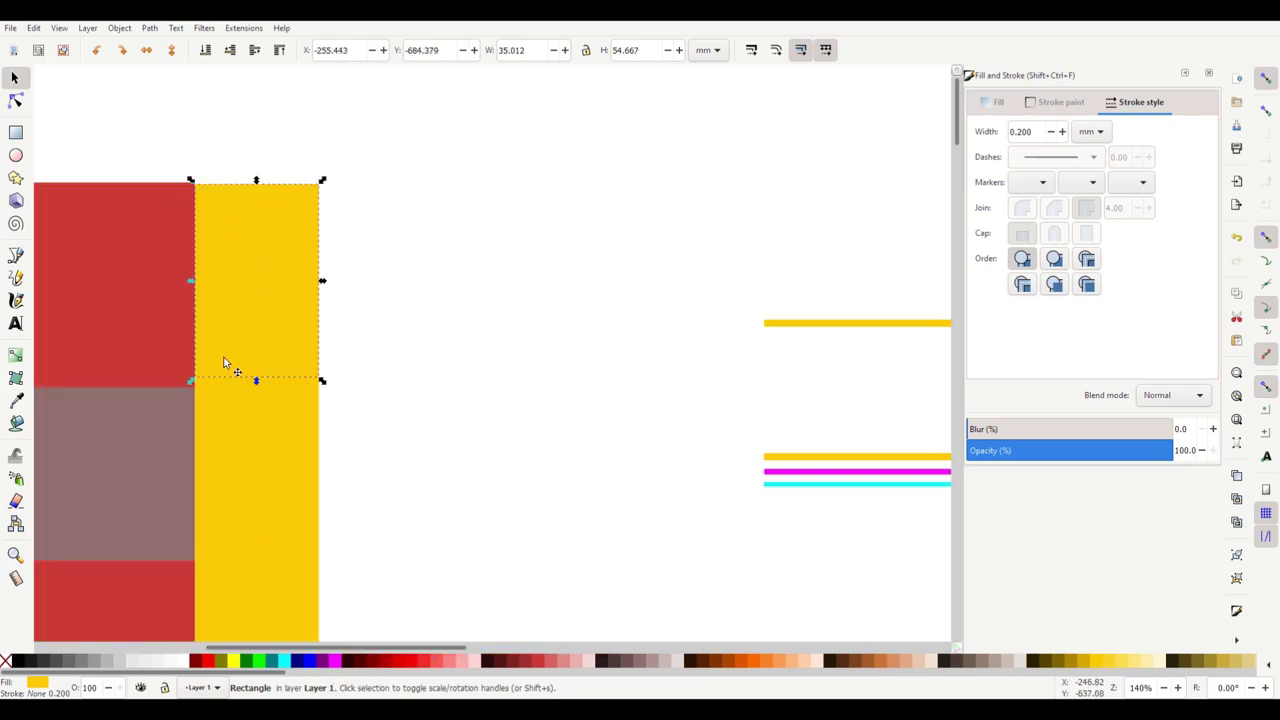
{"action": "double_click", "coordinate": [630, 50]}
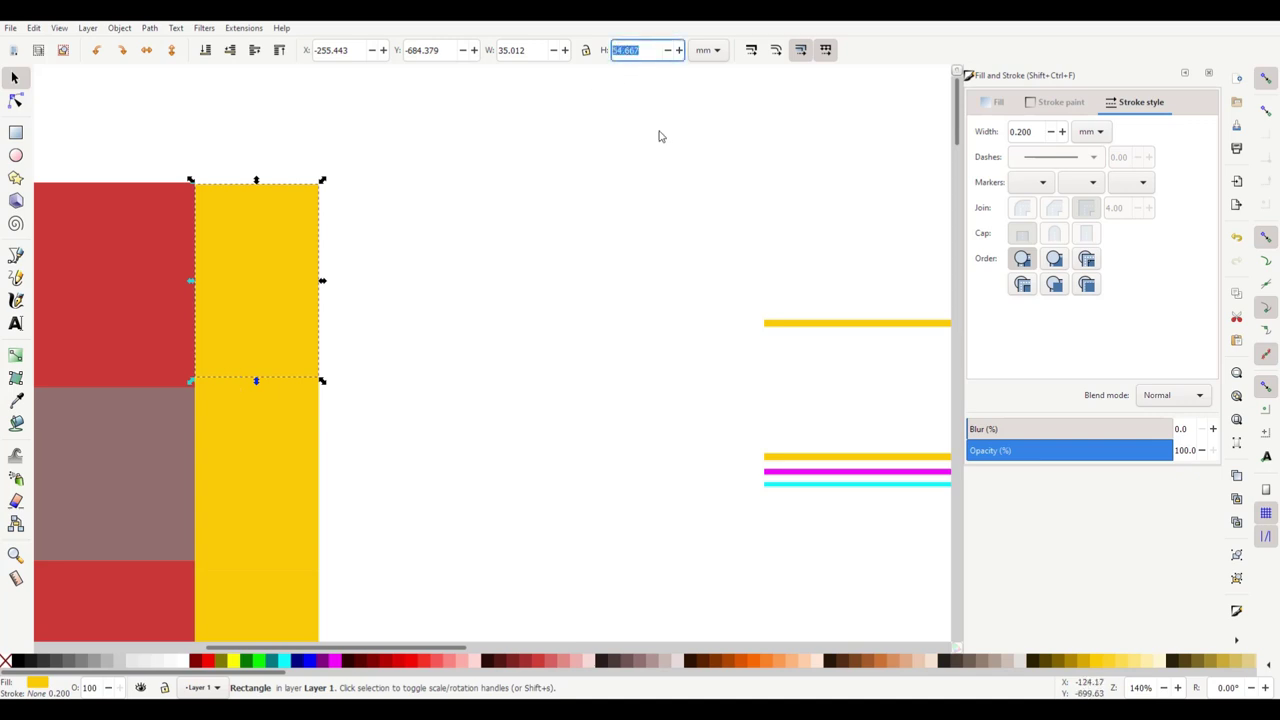
{"action": "left_click", "coordinate": [482, 520]}
{"action": "left_click_drag", "start_coordinate": [460, 655], "coordinate": [619, 660]}
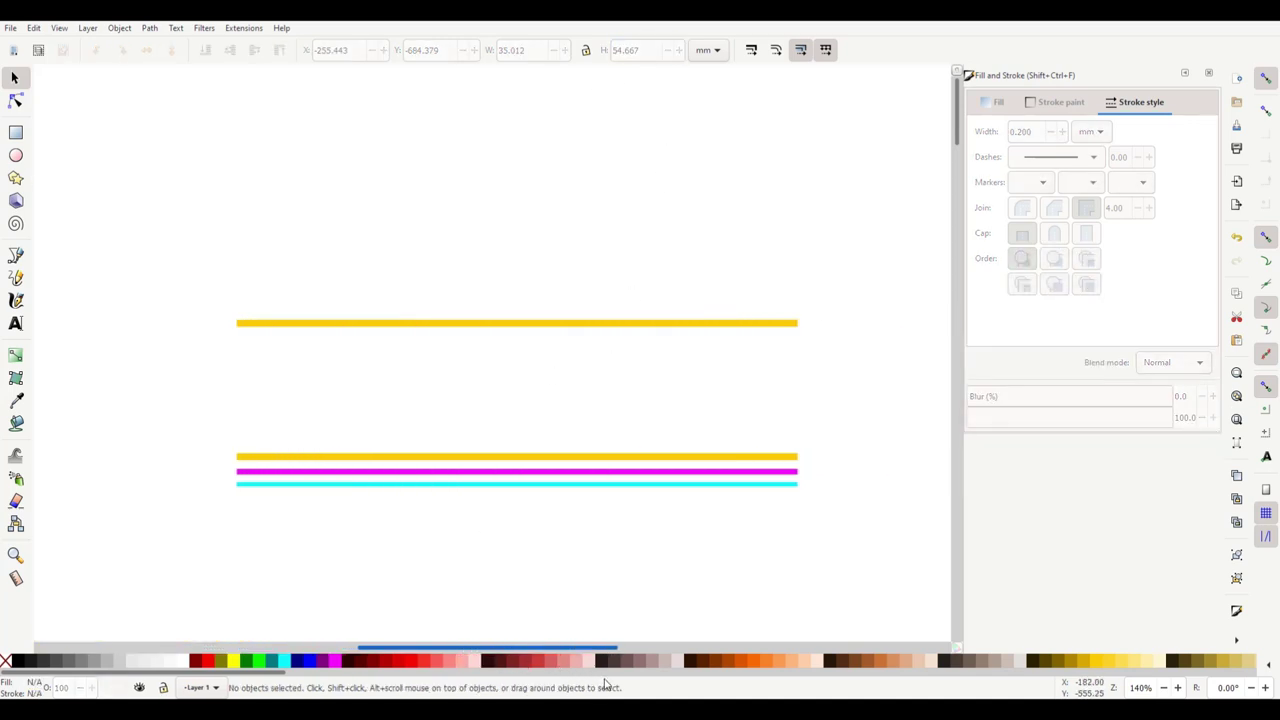
Step: Set the upper yellow bar's width to 54.667 mm and shorten the three stacked bars to about 65.219 mm
{"action": "left_click", "coordinate": [499, 322]}
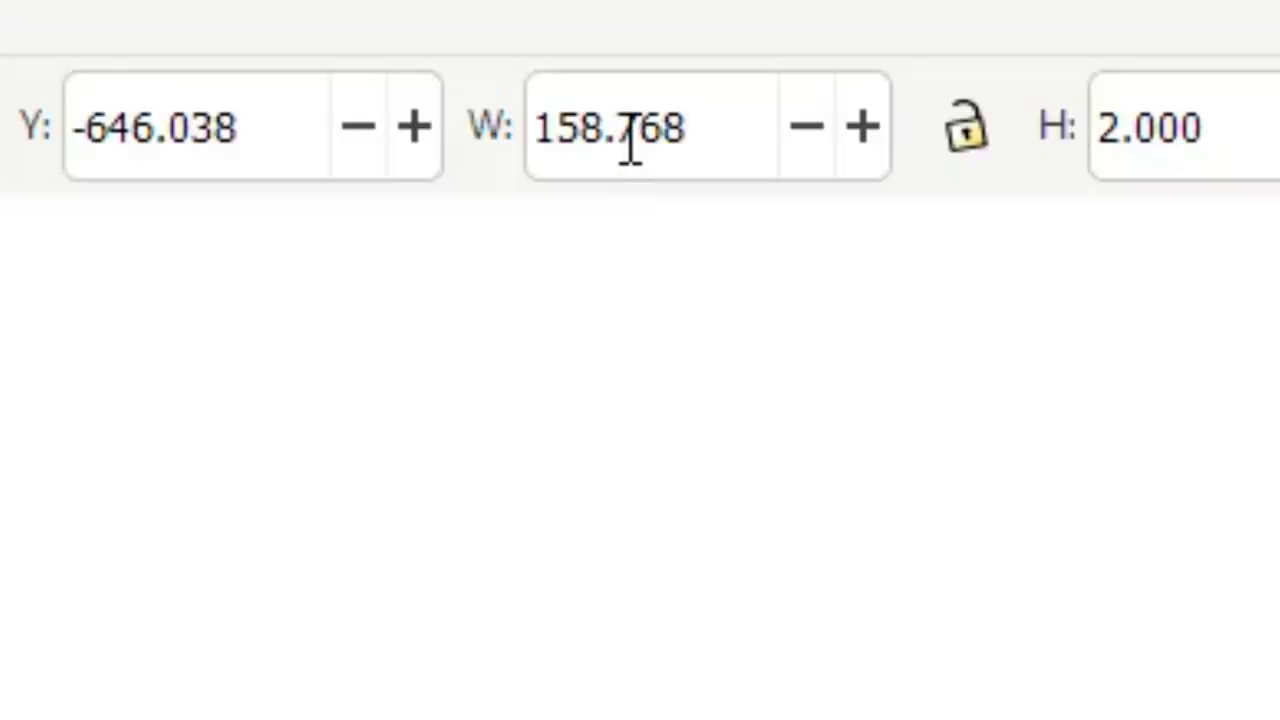
{"action": "left_click_drag", "start_coordinate": [512, 51], "coordinate": [544, 94]}
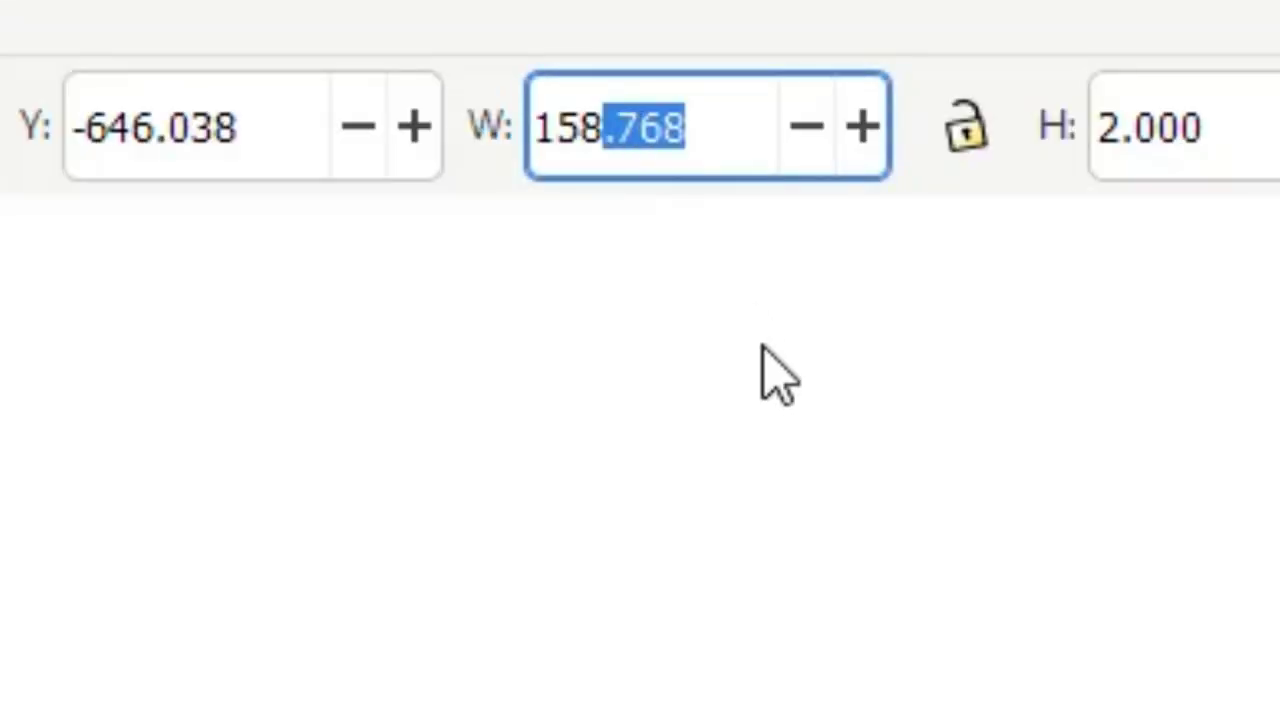
{"action": "left_click", "coordinate": [726, 114]}
{"action": "double_click", "coordinate": [634, 137]}
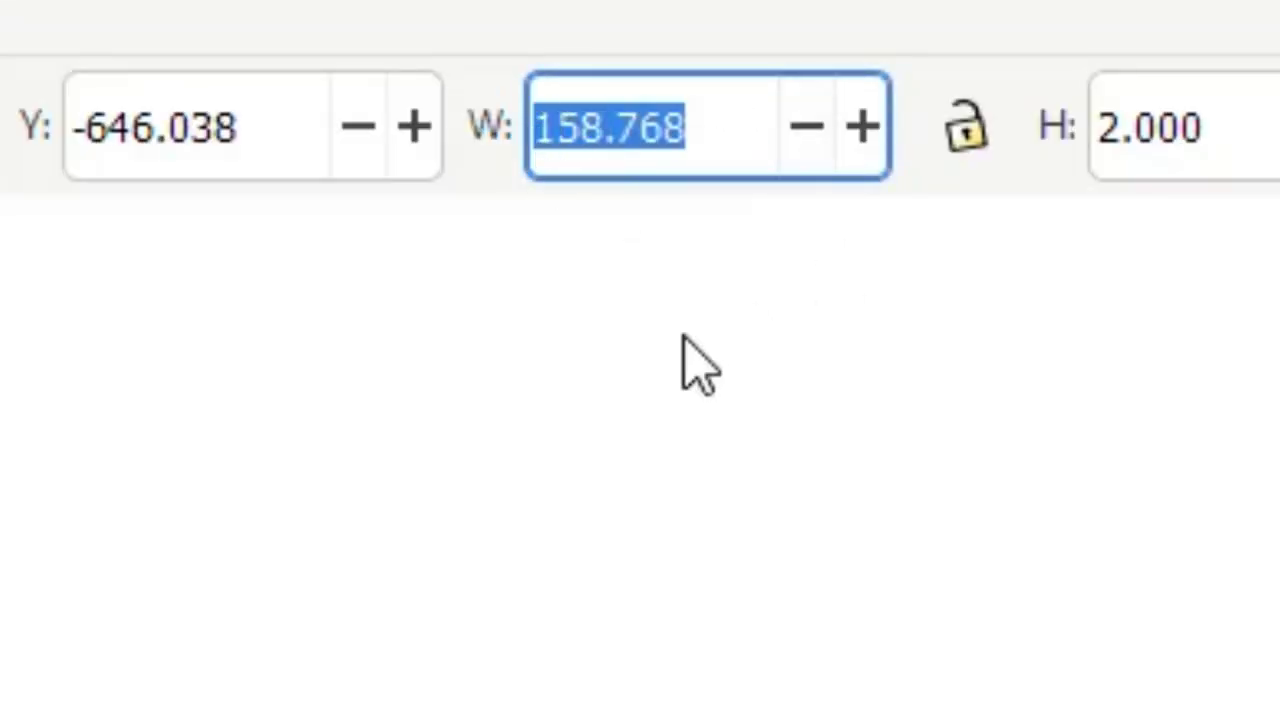
{"action": "type", "text": "54.667"}
{"action": "key", "text": "Return"}
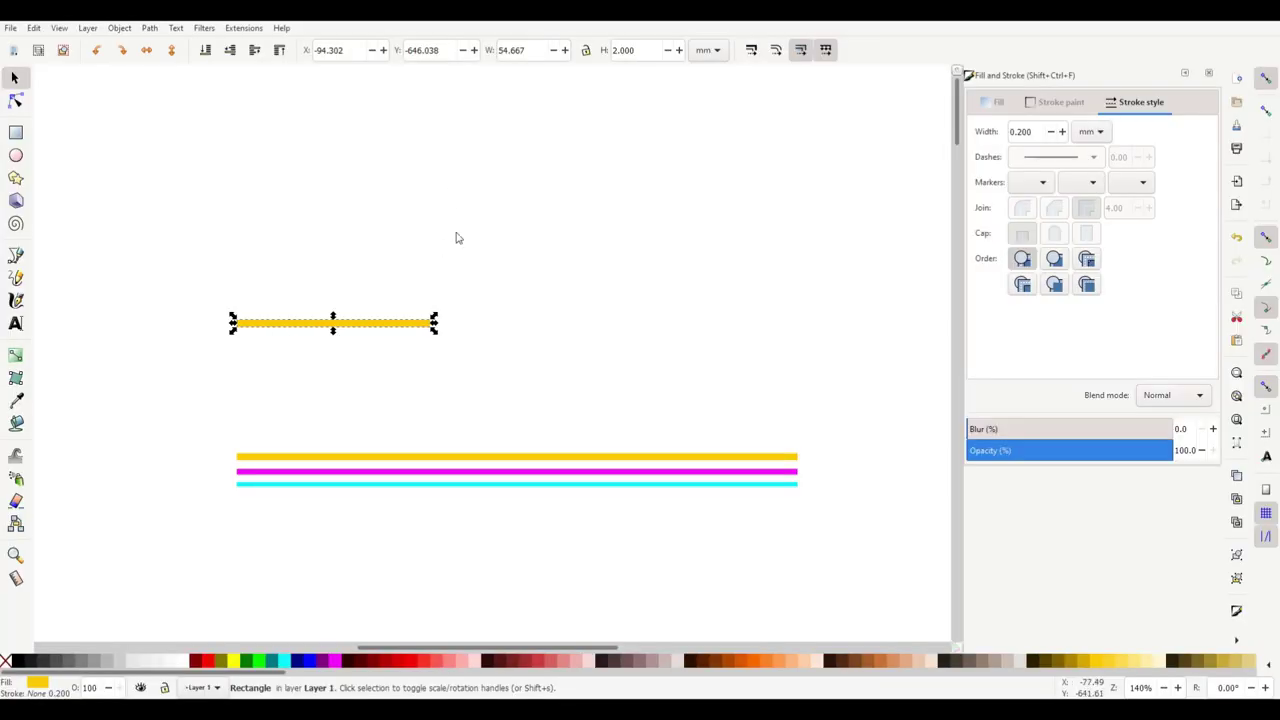
{"action": "mouse_move", "coordinate": [220, 418]}
{"action": "left_mouse_down"}
{"action": "mouse_move", "coordinate": [829, 554]}
{"action": "mouse_move", "coordinate": [814, 489]}
{"action": "mouse_move", "coordinate": [466, 479]}
{"action": "left_mouse_up"}
{"action": "left_click", "coordinate": [552, 545]}
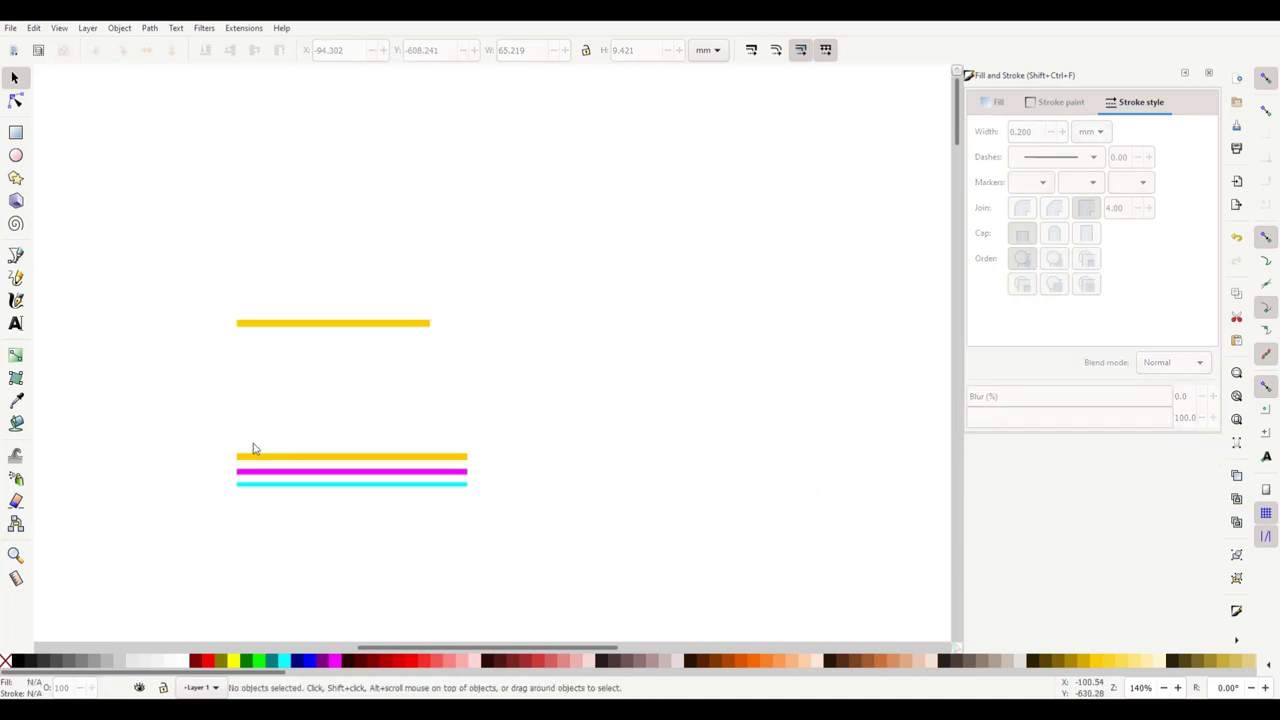
Step: Move a copy of the magenta bar straight up above the 54.667 mm yellow bar
{"action": "scroll", "coordinate": [307, 517], "scroll_direction": "up", "scroll_amount": 1}
{"action": "left_click_drag", "start_coordinate": [391, 648], "coordinate": [365, 648]}
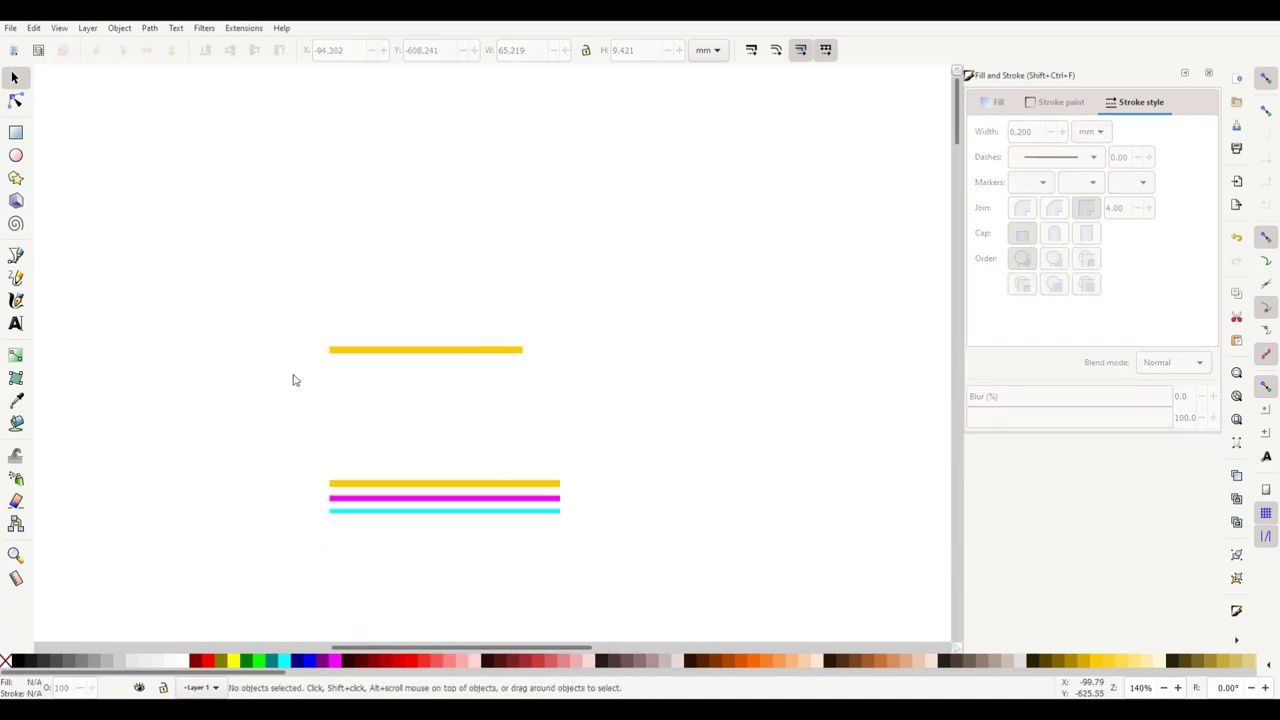
{"action": "left_click", "coordinate": [413, 498]}
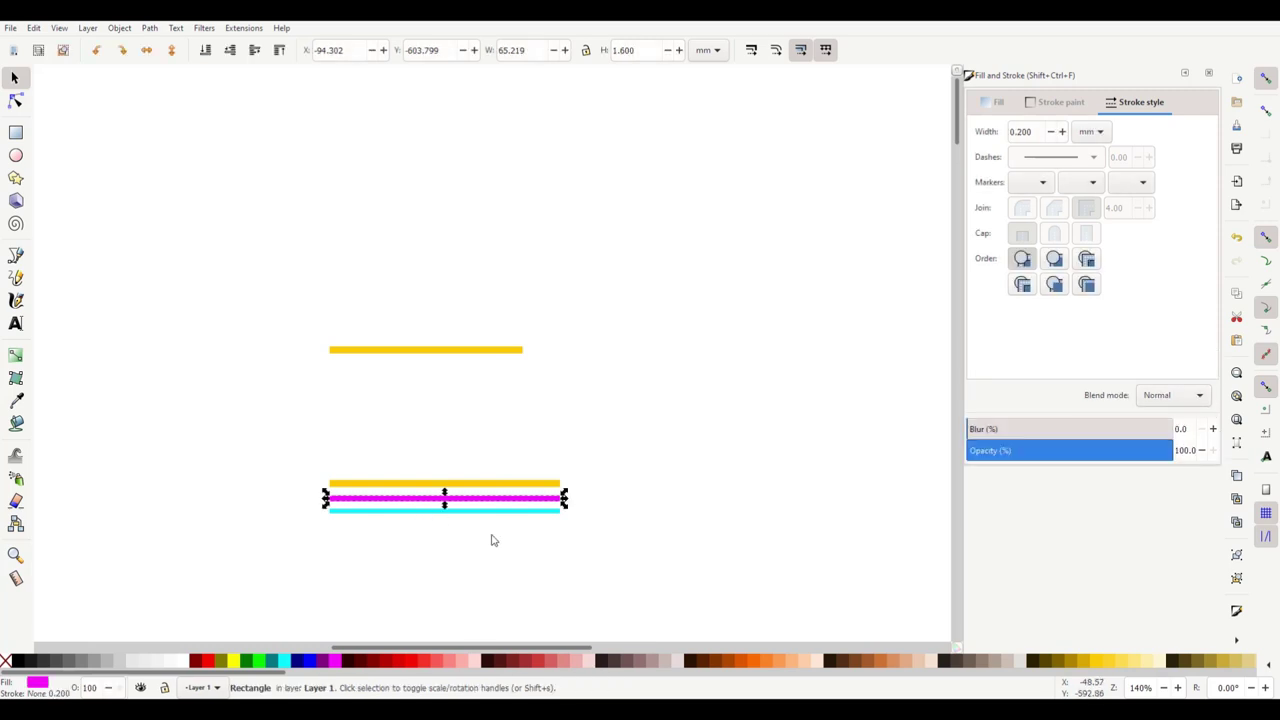
{"action": "key", "text": "ctrl"}
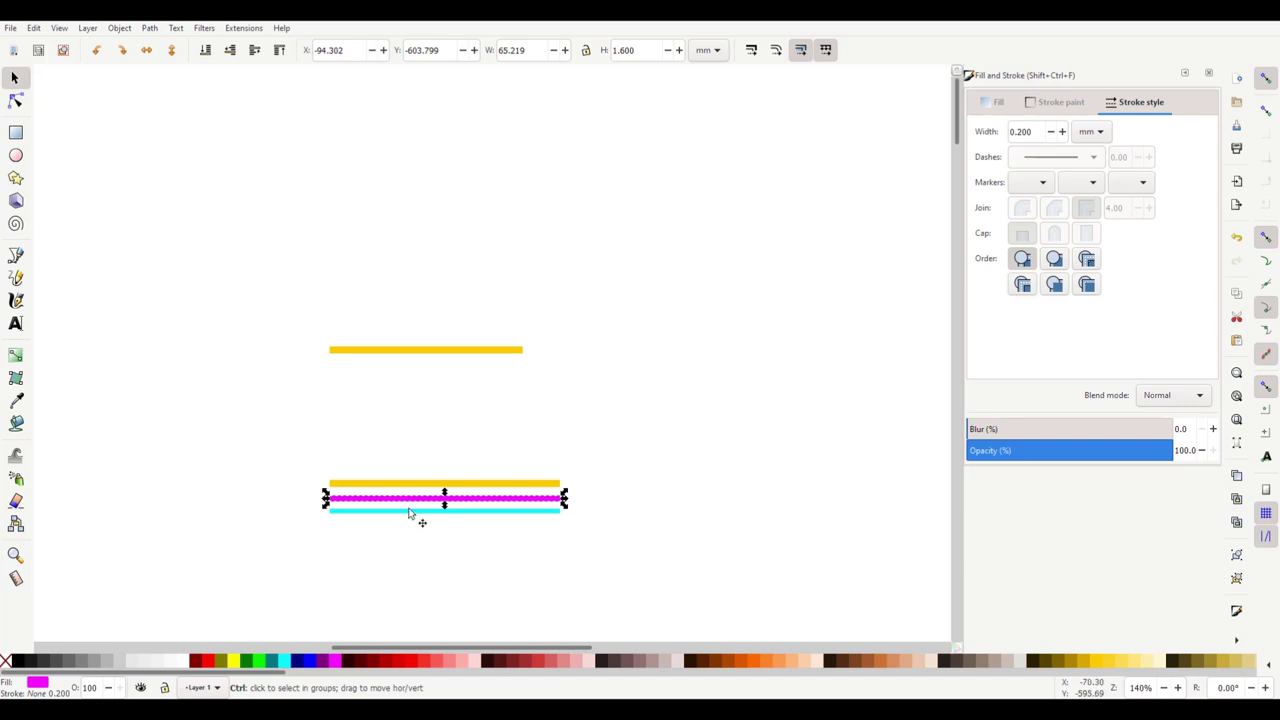
{"action": "left_click_drag", "start_coordinate": [418, 500], "coordinate": [432, 320]}
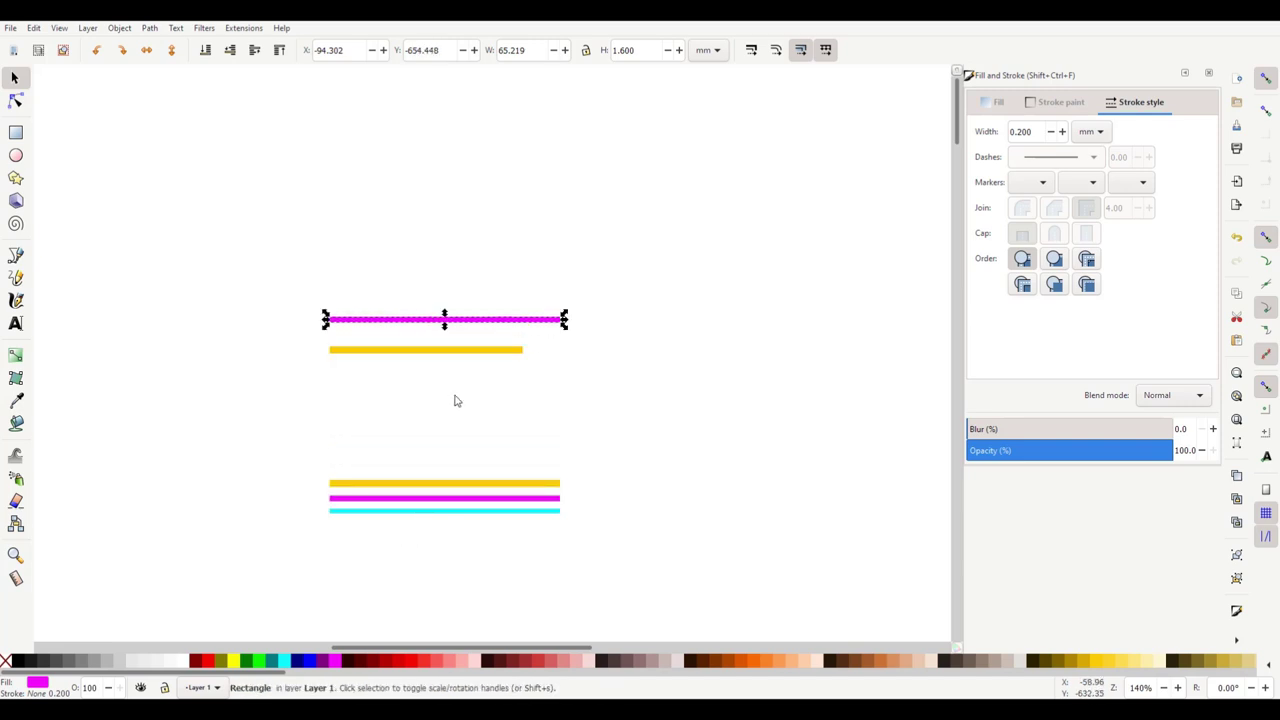
{"action": "scroll", "coordinate": [482, 509], "scroll_direction": "up", "scroll_amount": 3}
{"action": "scroll", "coordinate": [479, 505], "scroll_direction": "up", "scroll_amount": 2, "text": "ctrl"}
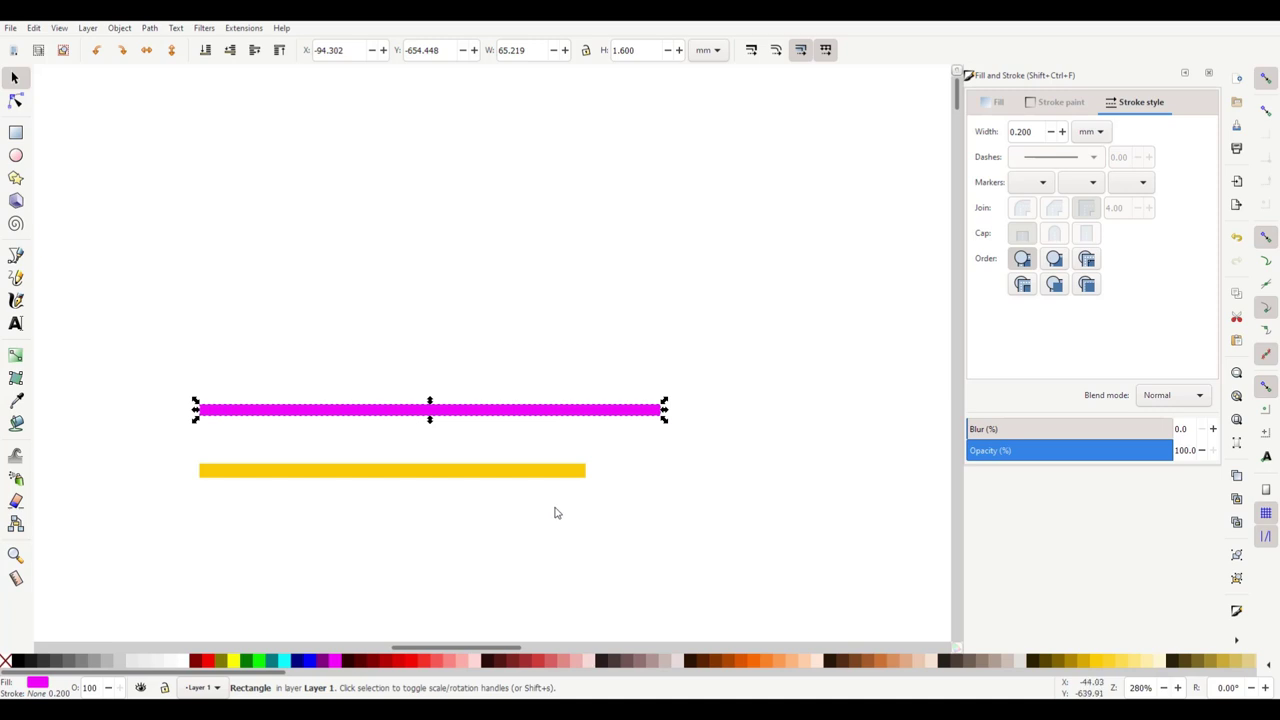
{"action": "left_click", "coordinate": [427, 551]}
{"action": "left_click", "coordinate": [398, 411]}
{"action": "left_click", "coordinate": [460, 415]}
{"action": "left_click_drag", "start_coordinate": [666, 405], "coordinate": [401, 387]}
{"action": "left_click_drag", "start_coordinate": [457, 437], "coordinate": [516, 447]}
{"action": "left_click_drag", "start_coordinate": [673, 271], "coordinate": [660, 255]}
{"action": "left_click_drag", "start_coordinate": [563, 457], "coordinate": [533, 447]}
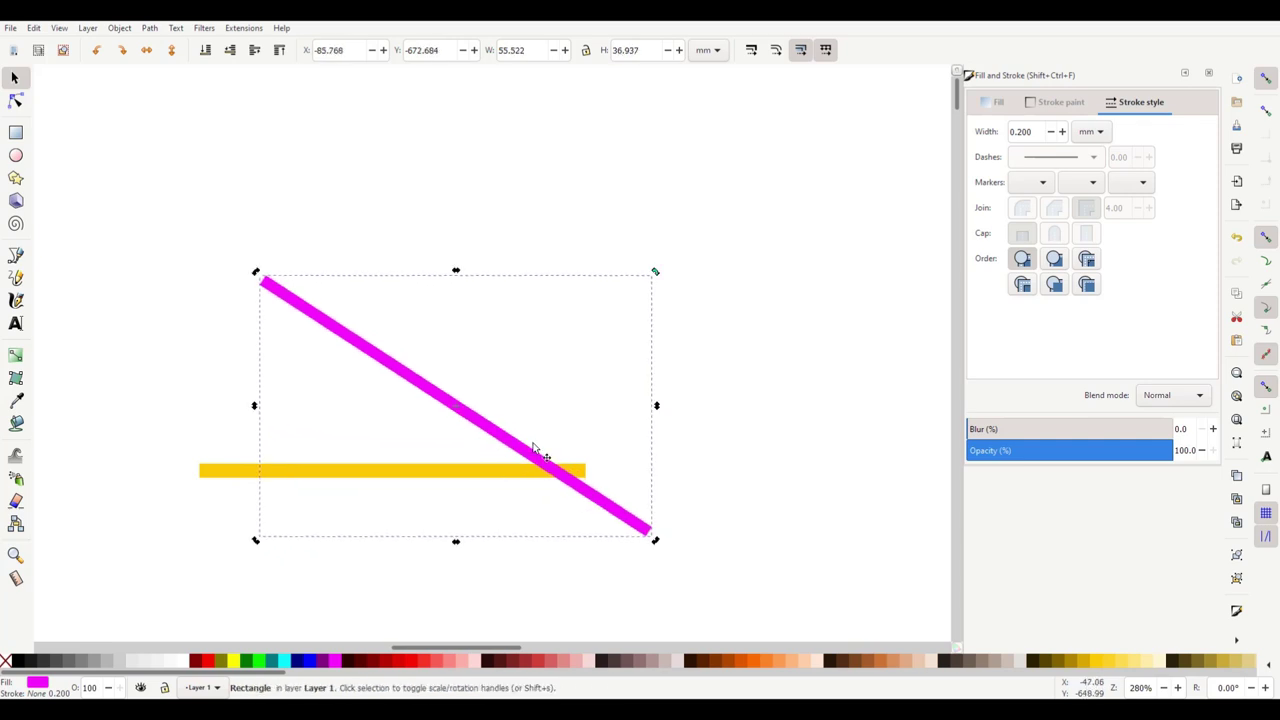
{"action": "key", "text": "ctrl+z"}
{"action": "key", "text": "ctrl+z"}
{"action": "key", "text": "ctrl+z"}
{"action": "key", "text": "ctrl+z"}
{"action": "key", "text": "ctrl+z"}
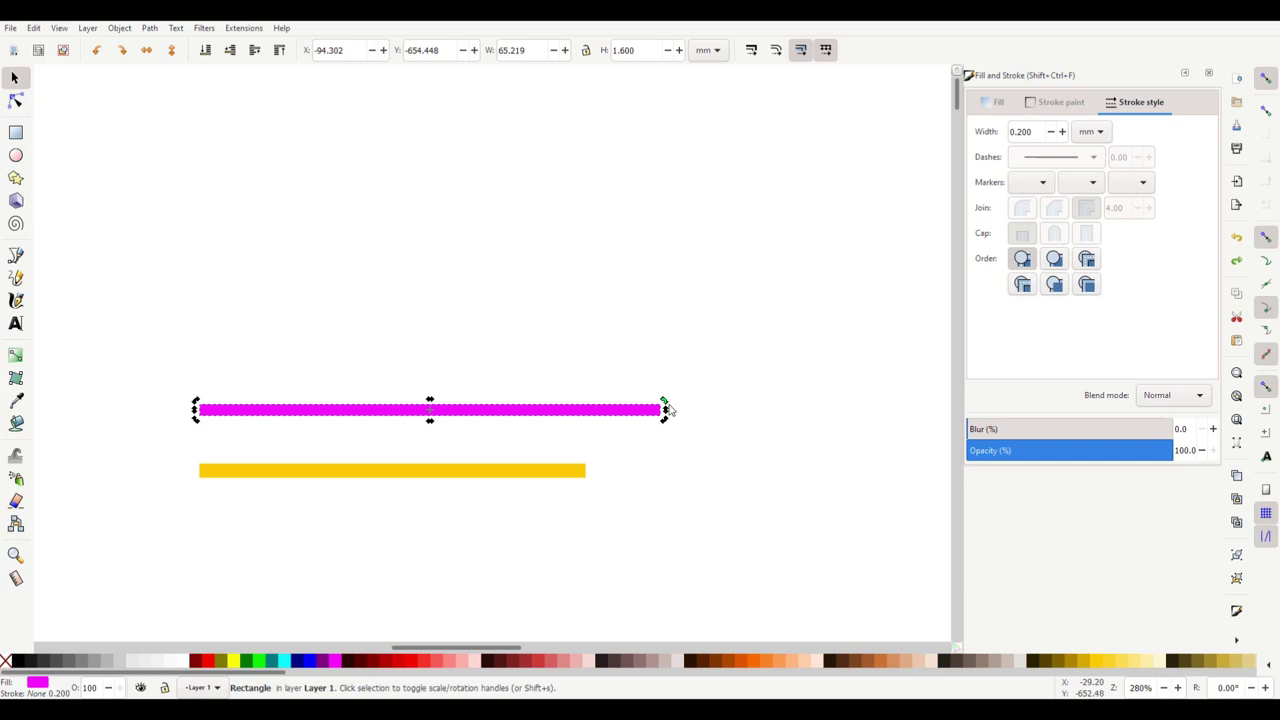
{"action": "left_click_drag", "start_coordinate": [665, 404], "coordinate": [520, 285]}
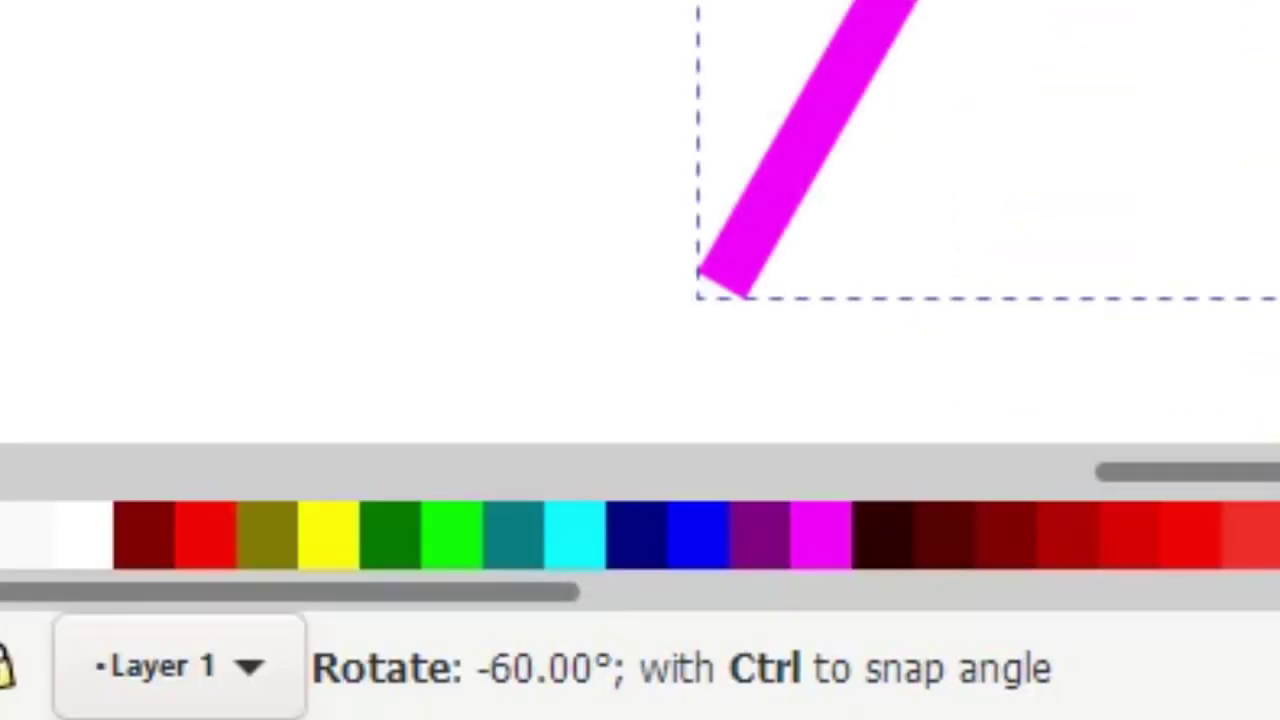
{"action": "left_click_drag", "start_coordinate": [400, 120], "coordinate": [420, 20]}
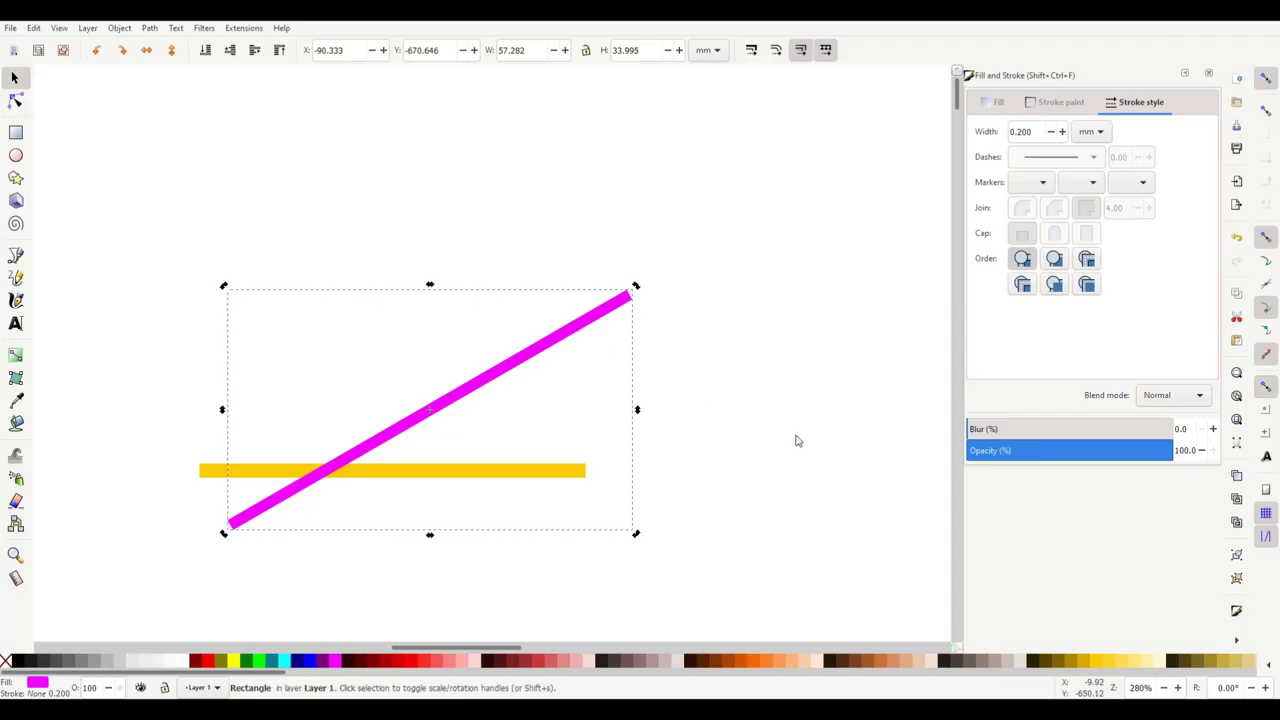
{"action": "key", "text": "ctrl+z"}
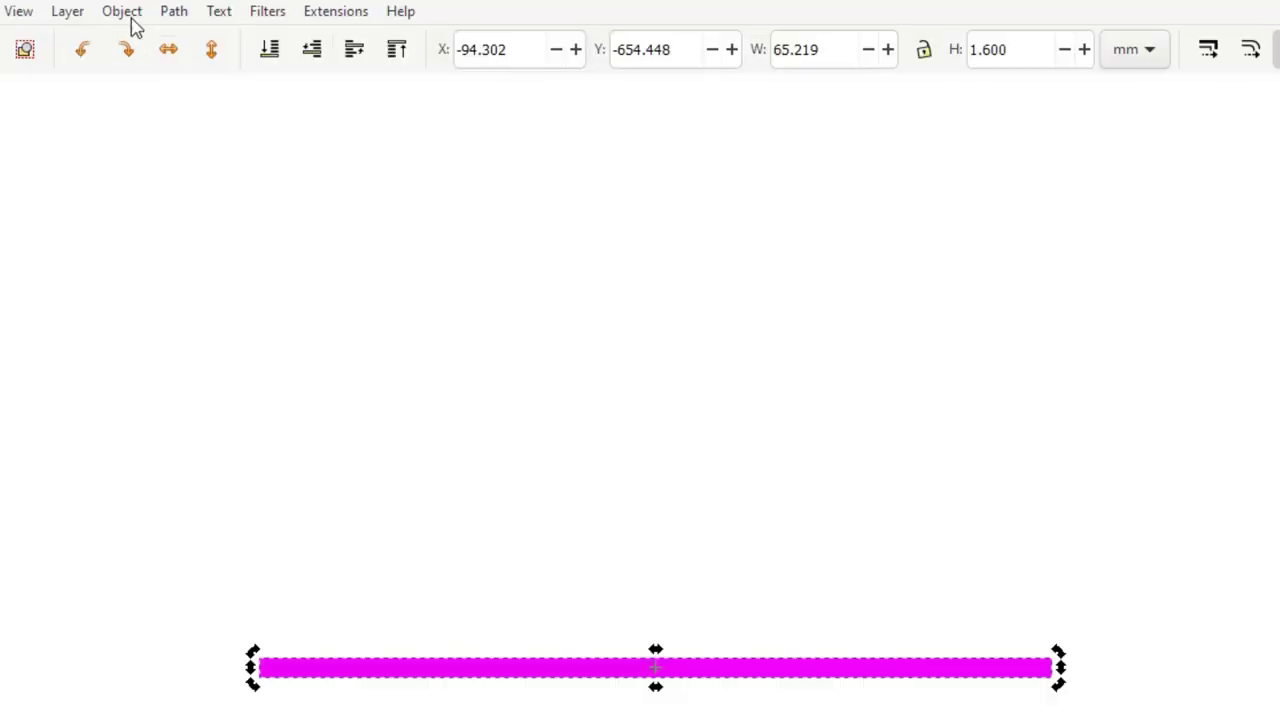
Step: Rotate the magenta bar 30° with the Transform dialog's Rotate tab
{"action": "left_click", "coordinate": [122, 29]}
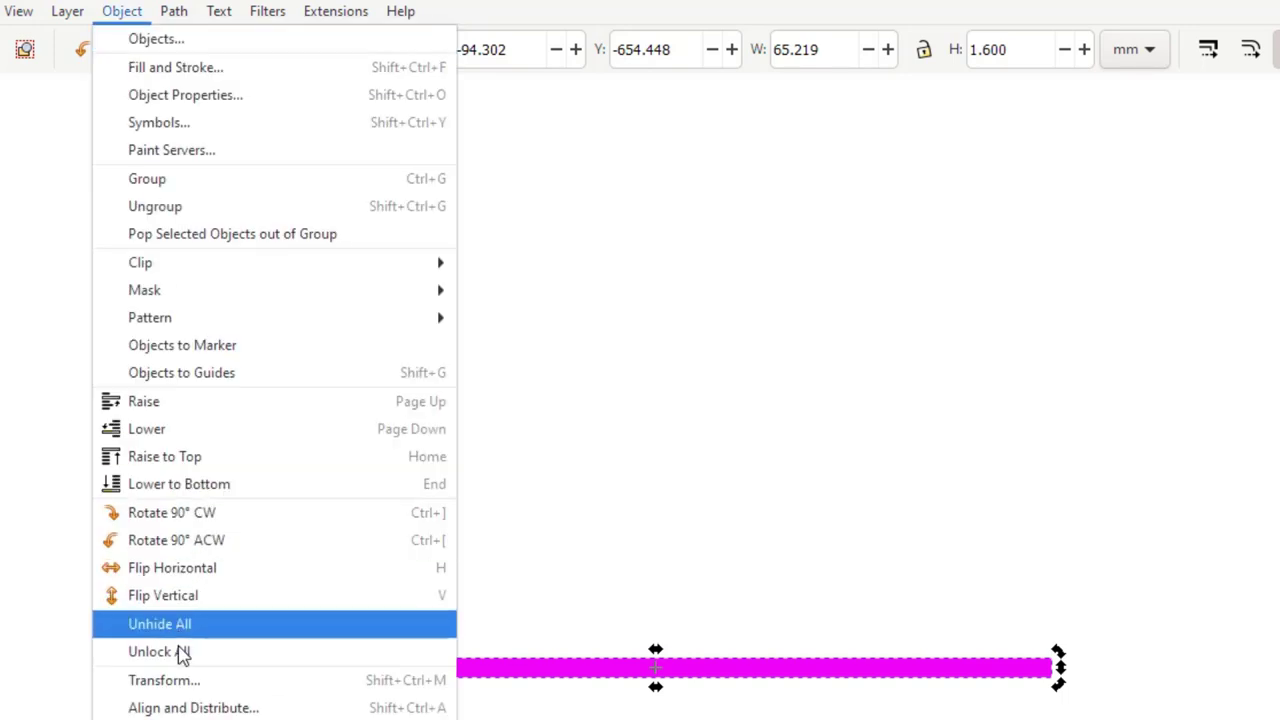
{"action": "left_click", "coordinate": [377, 684]}
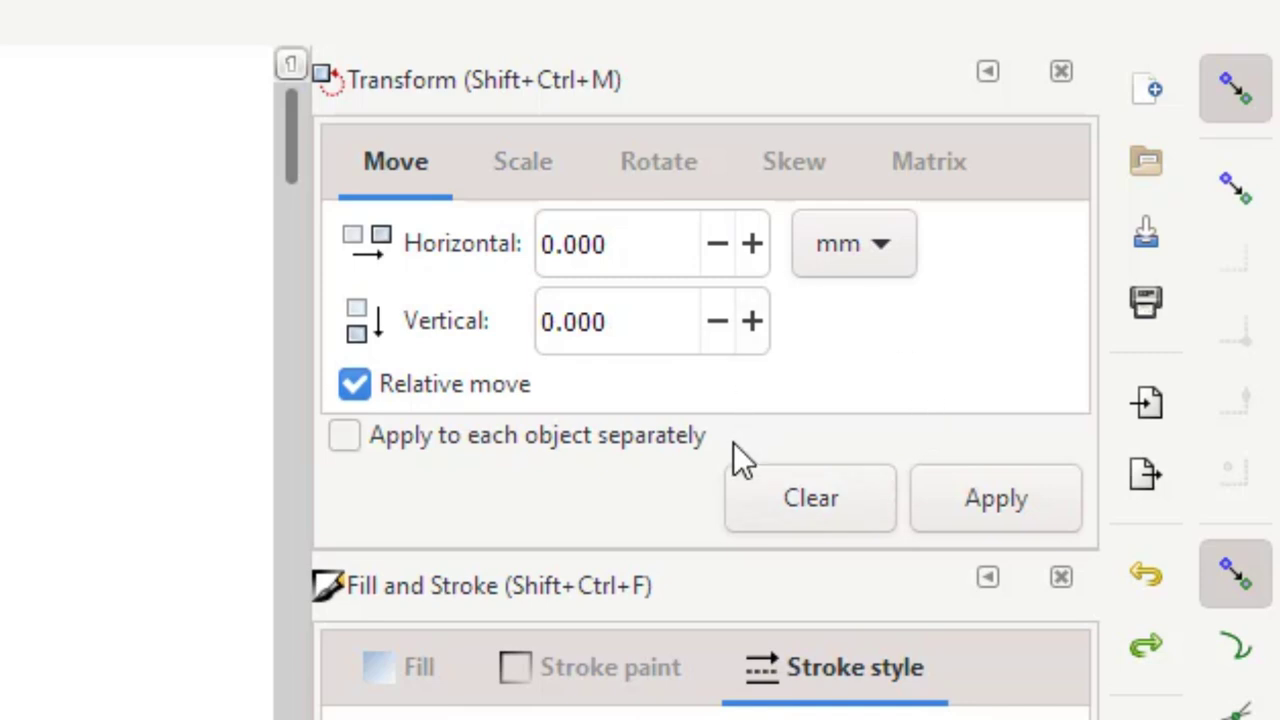
{"action": "left_click", "coordinate": [643, 162]}
{"action": "type", "text": "30"}
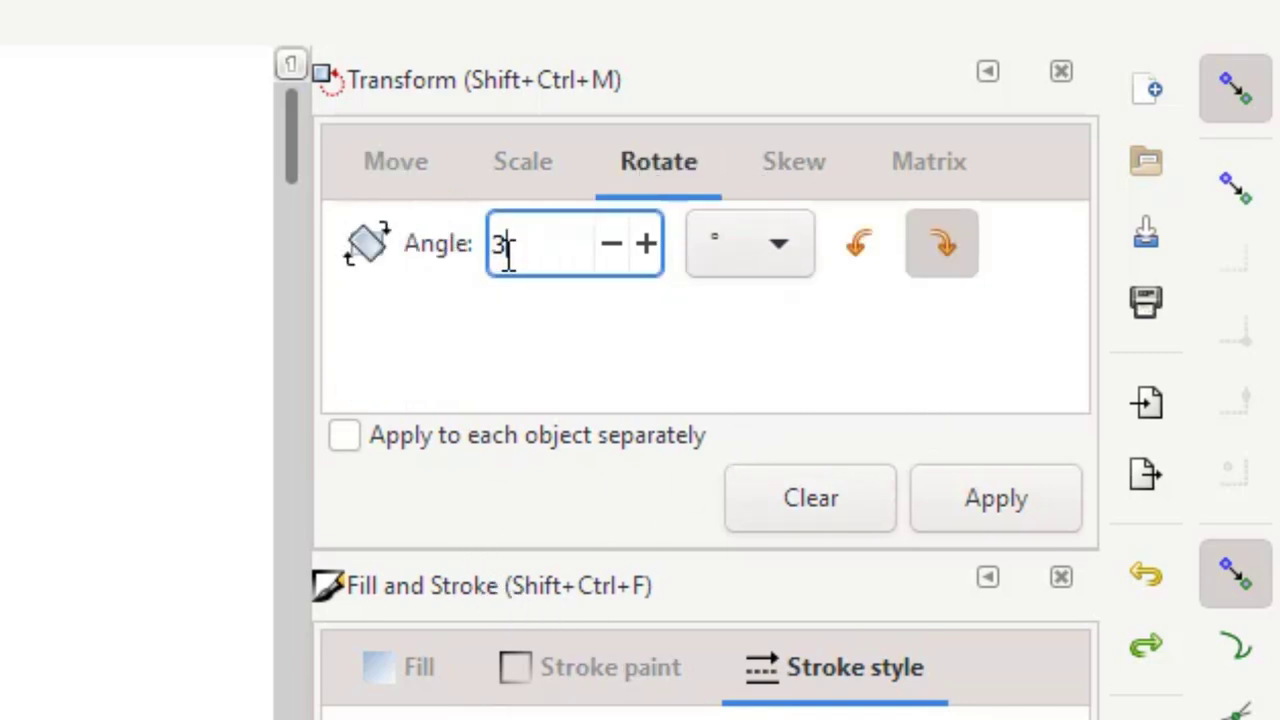
{"action": "left_click", "coordinate": [996, 507]}
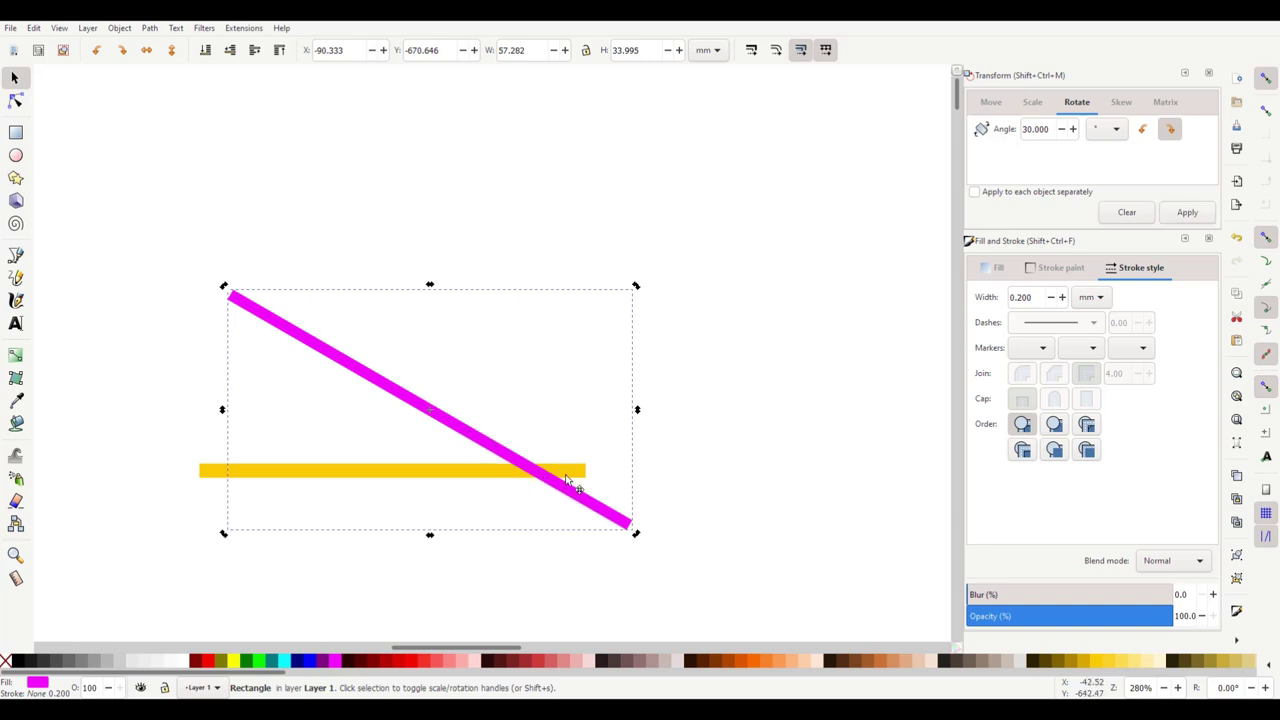
Step: Snap the tilted magenta bar's lower corner onto the yellow bar's right end
{"action": "key", "text": "ctrl+z"}
{"action": "scroll", "coordinate": [591, 486], "scroll_direction": "up", "scroll_amount": 2}
{"action": "scroll", "coordinate": [593, 481], "scroll_direction": "up", "scroll_amount": 2}
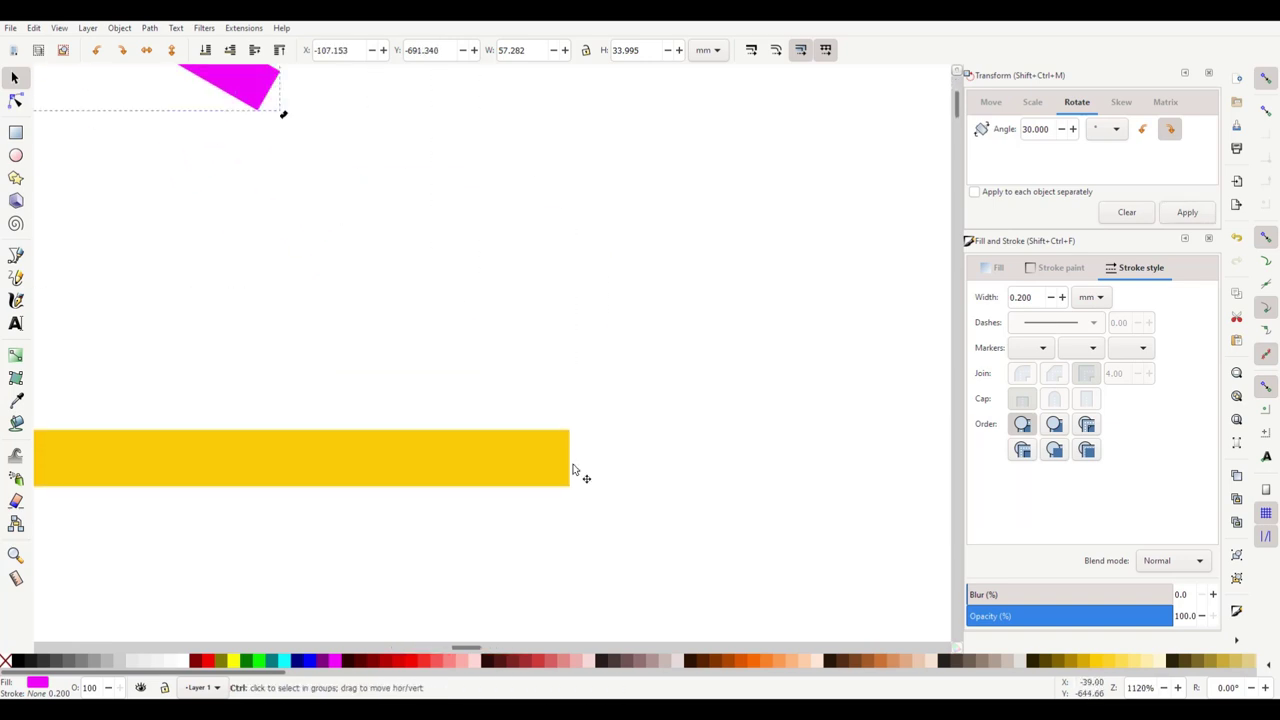
{"action": "left_click_drag", "start_coordinate": [260, 110], "coordinate": [496, 417]}
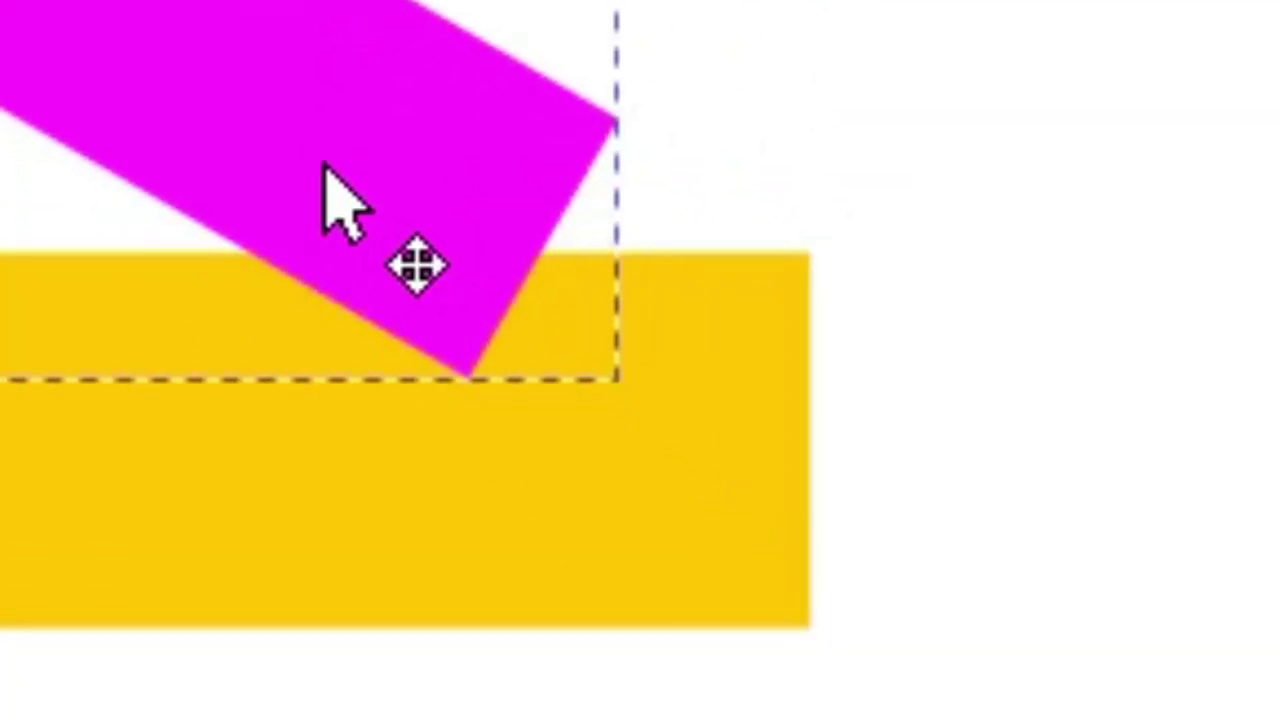
{"action": "left_click_drag", "start_coordinate": [324, 165], "coordinate": [477, 289]}
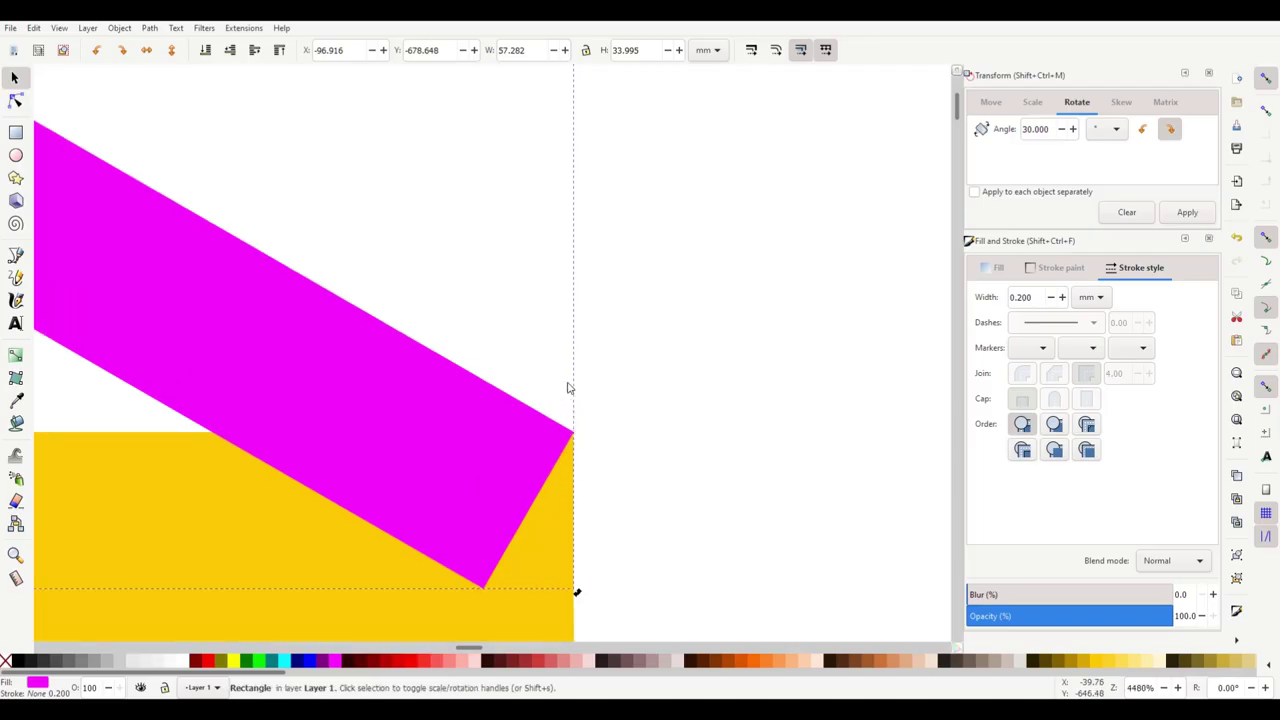
{"action": "left_click_drag", "start_coordinate": [563, 442], "coordinate": [497, 443]}
{"action": "scroll", "coordinate": [434, 409], "scroll_direction": "down", "scroll_amount": 1, "text": "ctrl"}
{"action": "scroll", "coordinate": [434, 409], "scroll_direction": "down", "scroll_amount": 7, "text": "ctrl"}
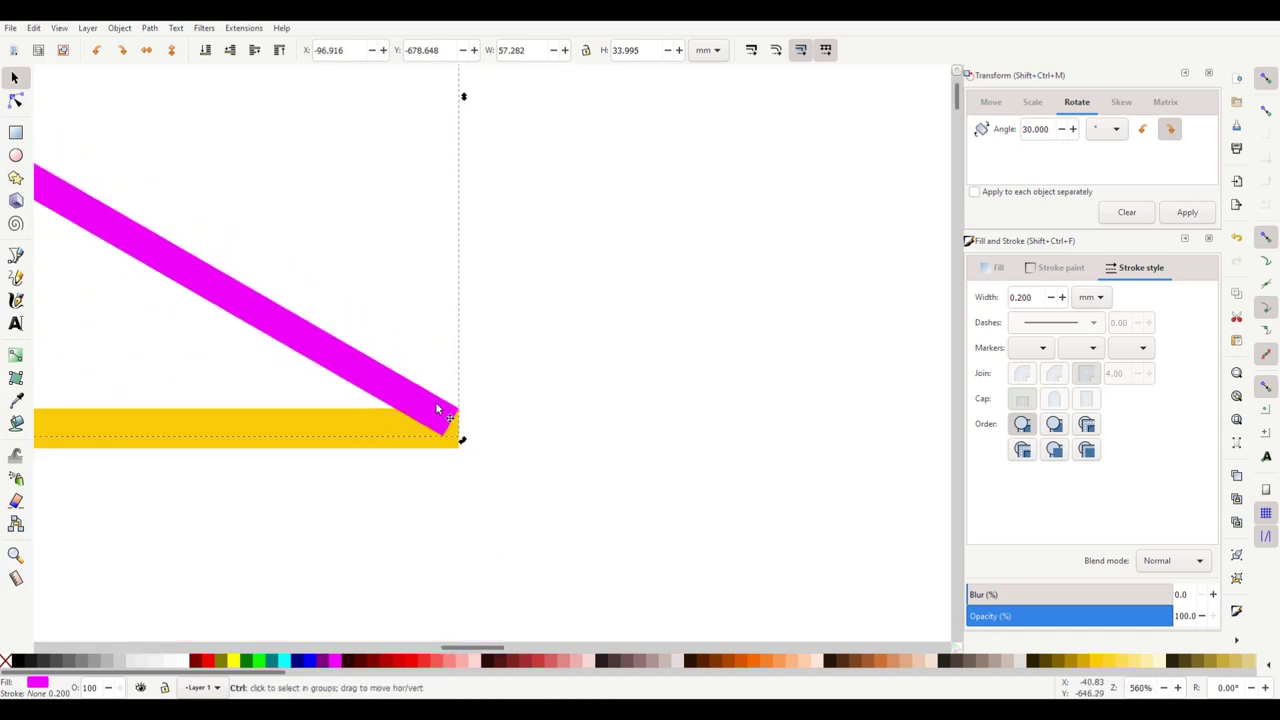
{"action": "left_click_drag", "start_coordinate": [493, 650], "coordinate": [463, 657]}
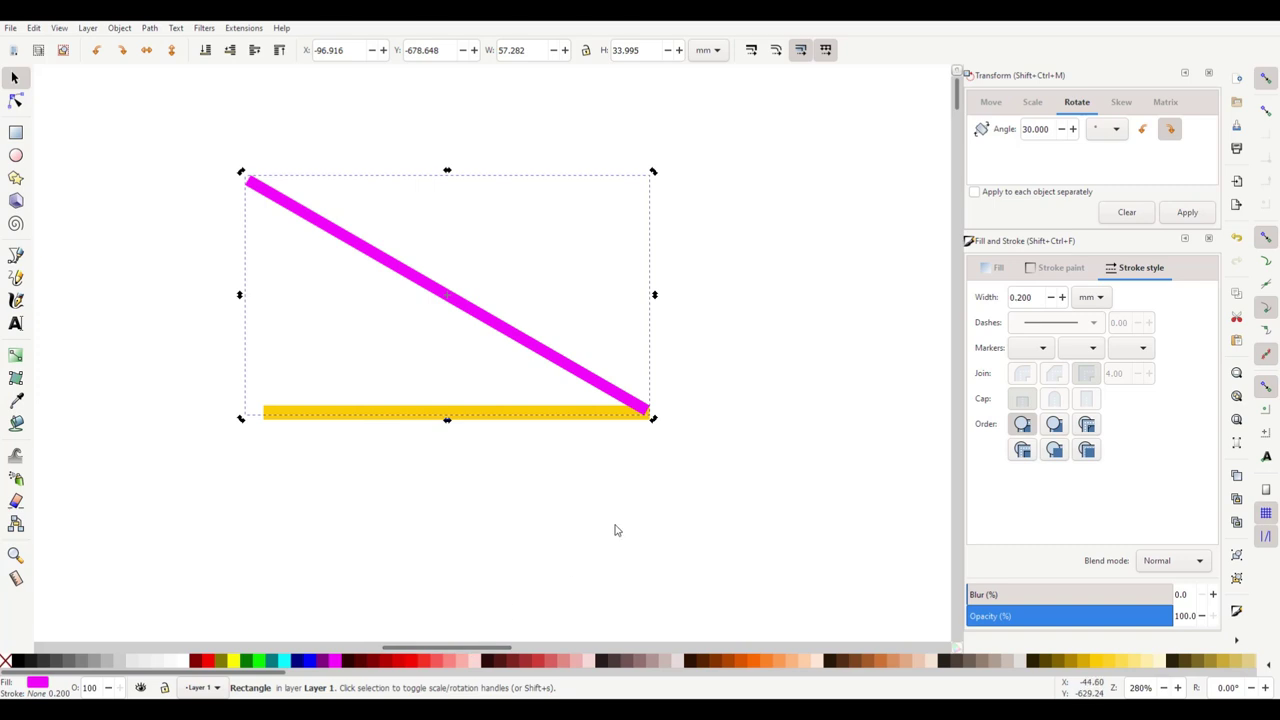
{"action": "left_click", "coordinate": [623, 531]}
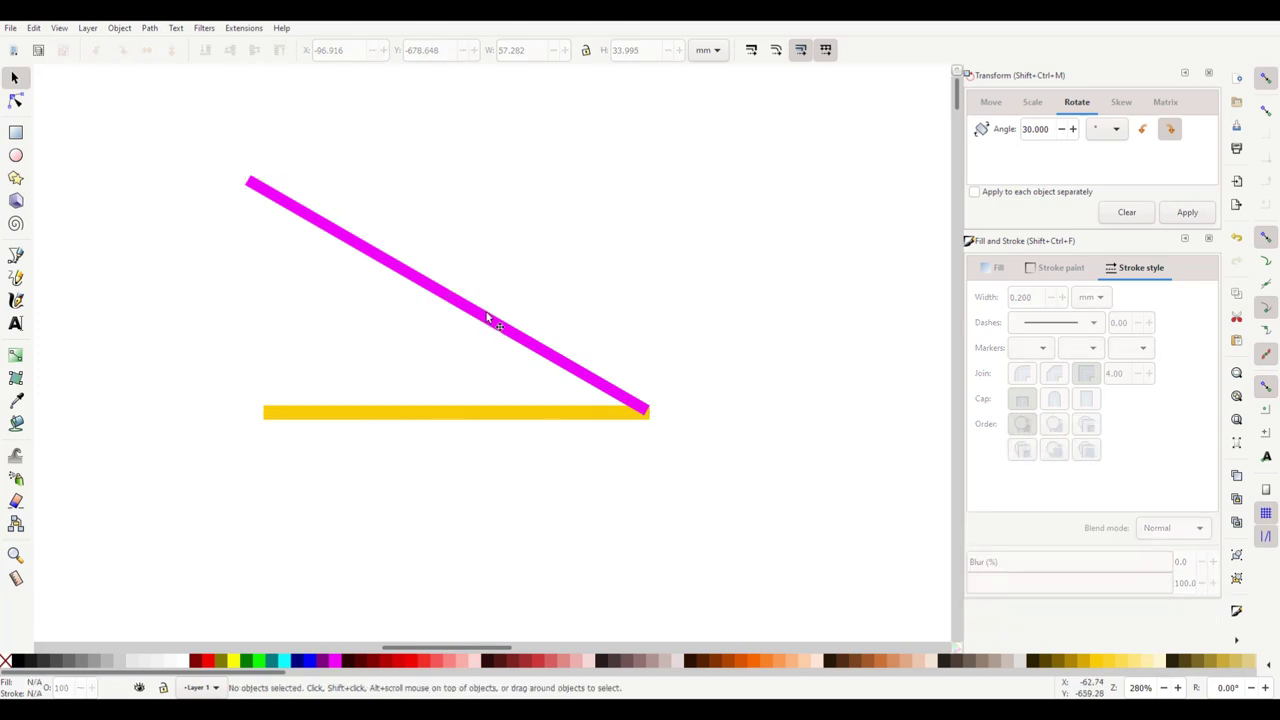
{"action": "left_click", "coordinate": [551, 352]}
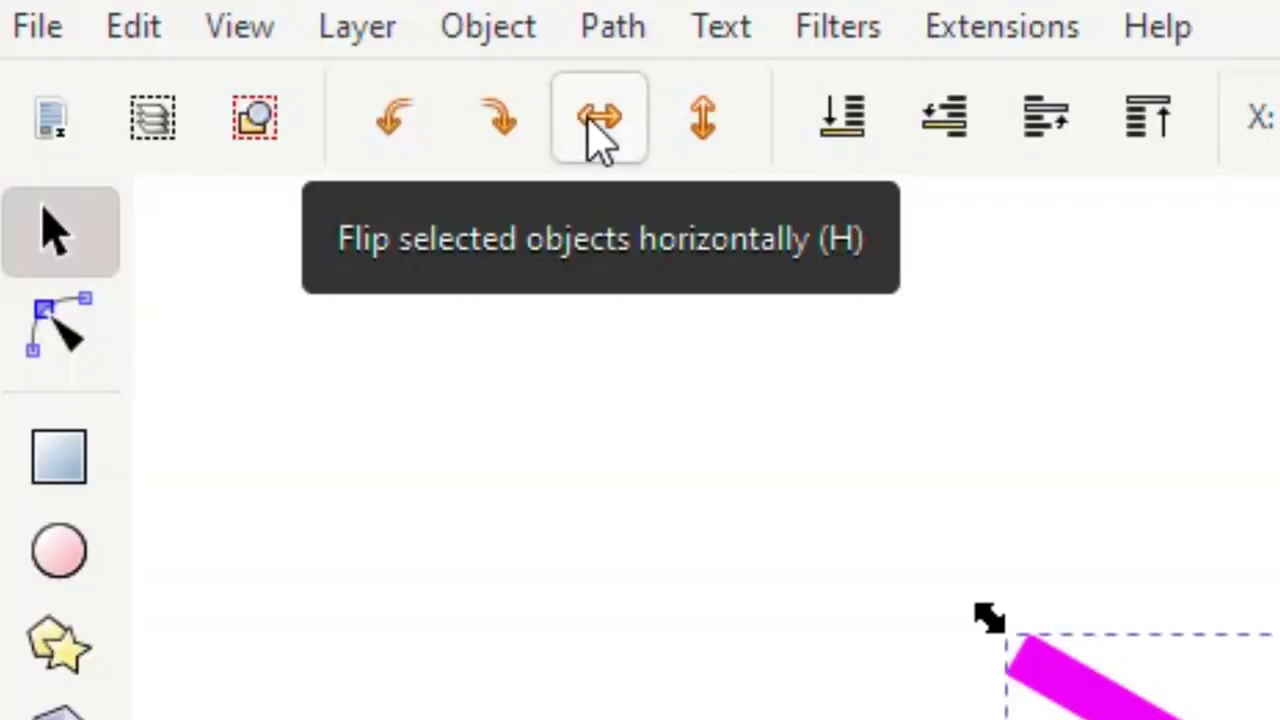
Step: Flip the magenta bar copy horizontally and snap it onto the yellow bar's left corner
{"action": "left_click", "coordinate": [605, 128]}
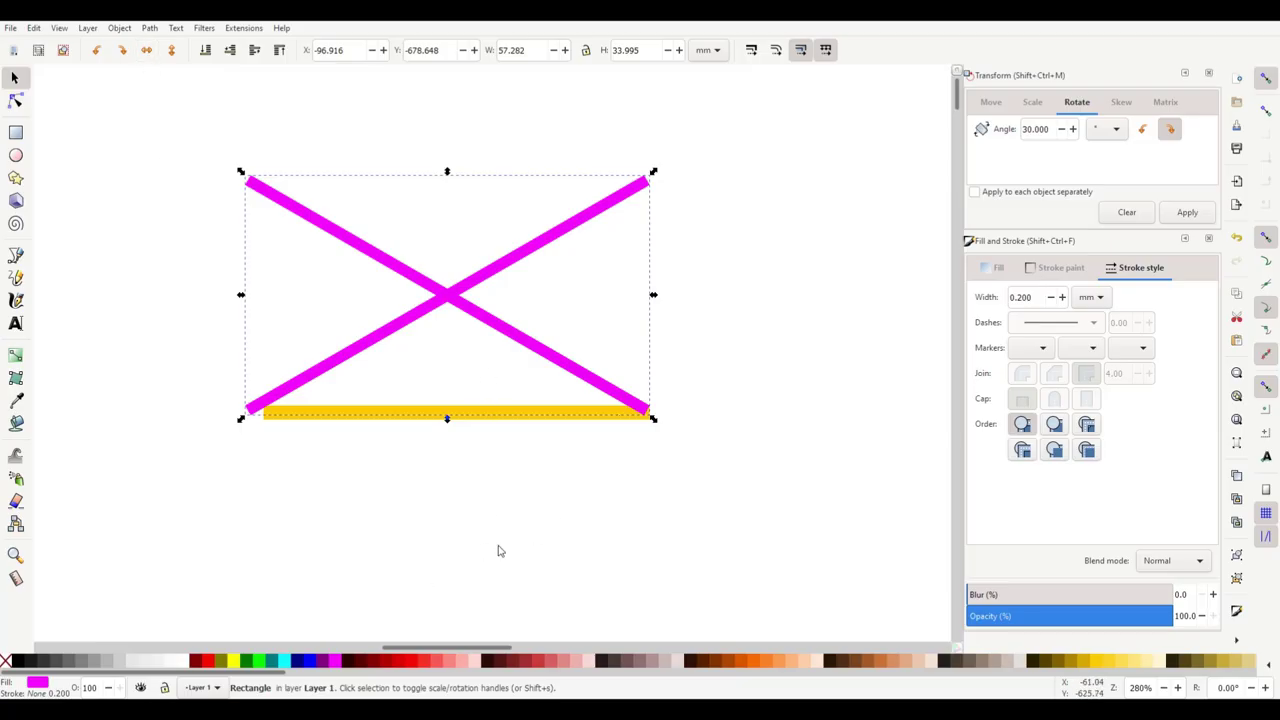
{"action": "left_click", "coordinate": [499, 540]}
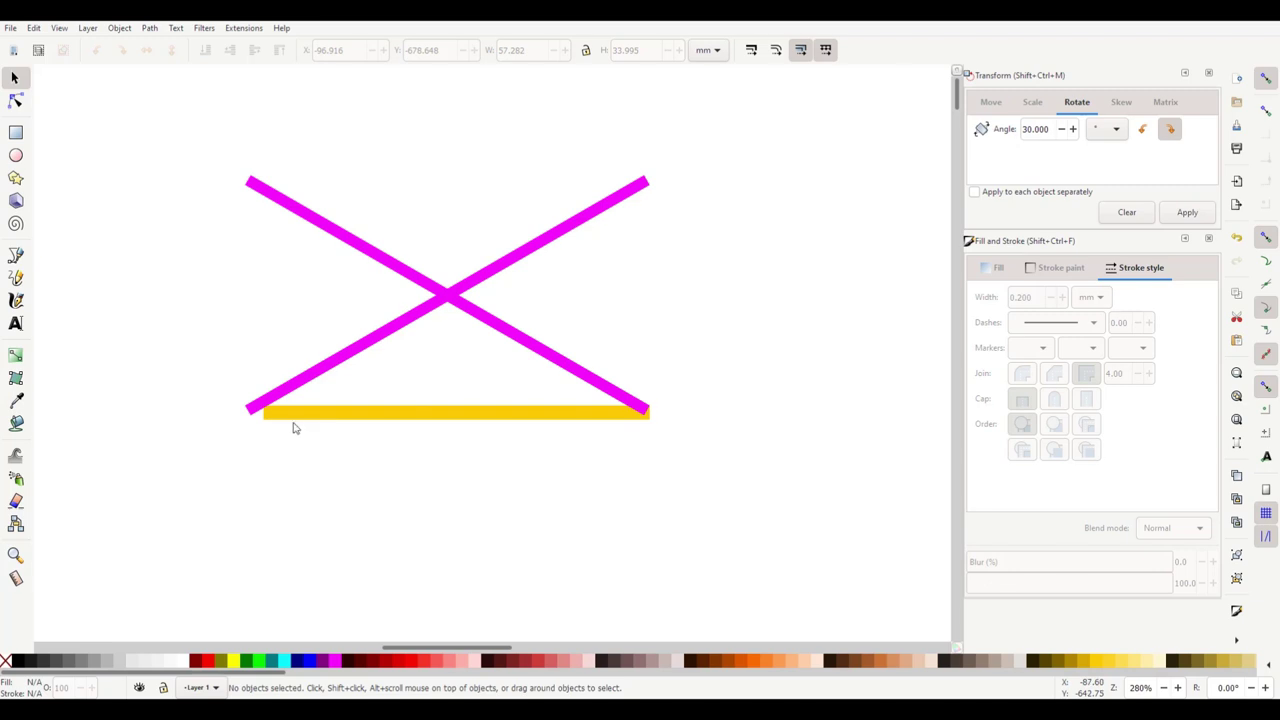
{"action": "scroll", "coordinate": [258, 405], "scroll_direction": "up", "scroll_amount": 5, "text": "ctrl"}
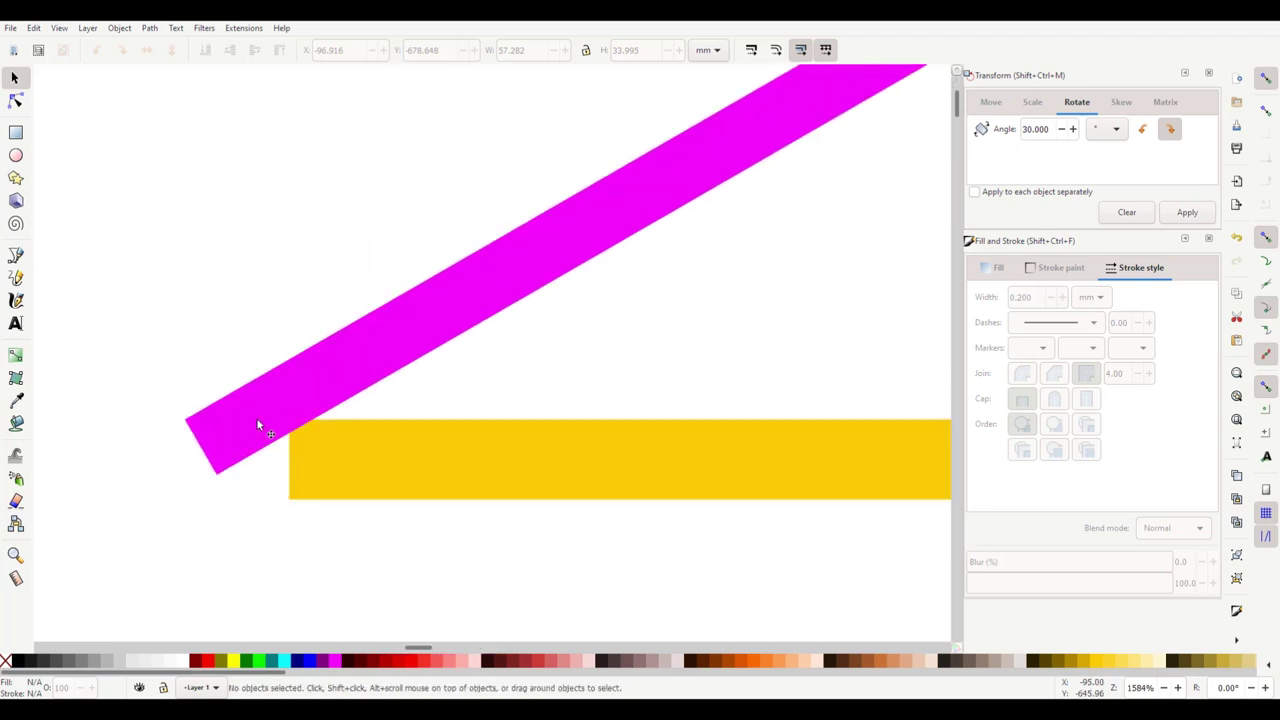
{"action": "left_click_drag", "start_coordinate": [257, 416], "coordinate": [366, 417]}
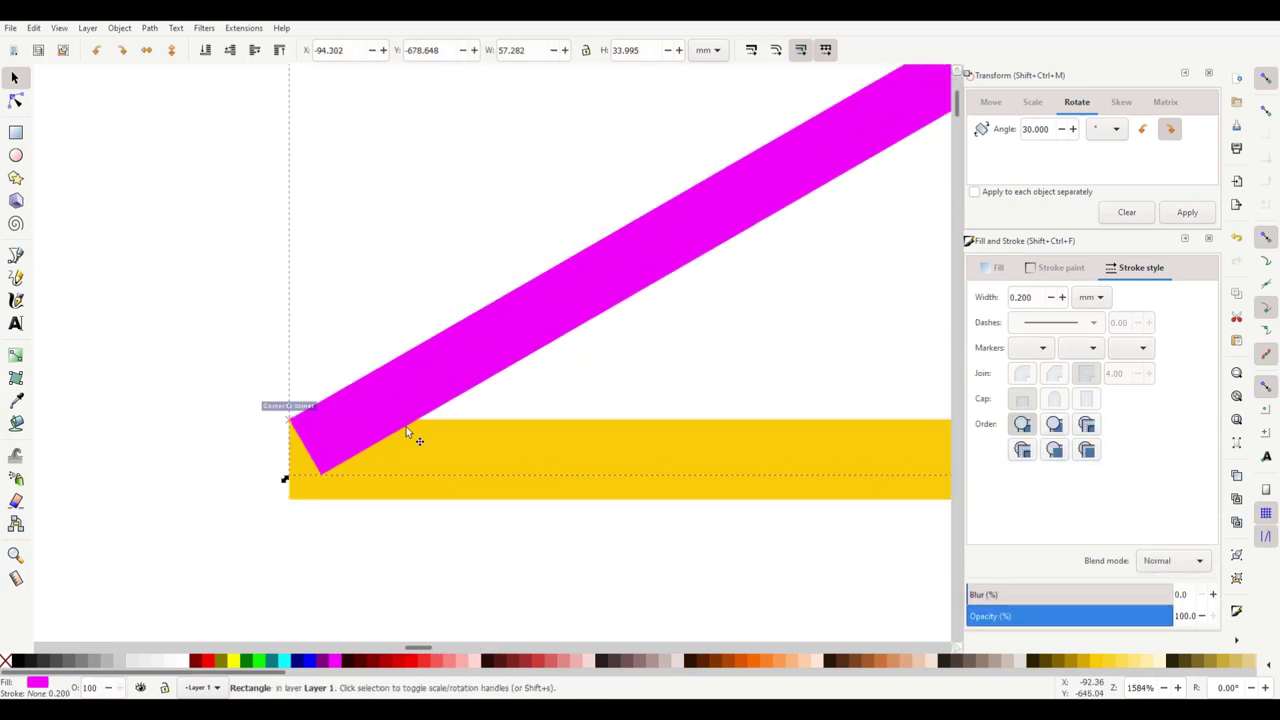
{"action": "scroll", "coordinate": [649, 451], "scroll_direction": "down", "scroll_amount": 1, "text": "ctrl"}
{"action": "scroll", "coordinate": [649, 451], "scroll_direction": "down", "scroll_amount": 2, "text": "ctrl"}
{"action": "left_click_drag", "start_coordinate": [421, 648], "coordinate": [463, 668]}
{"action": "scroll", "coordinate": [460, 511], "scroll_direction": "down", "scroll_amount": 2, "text": "ctrl"}
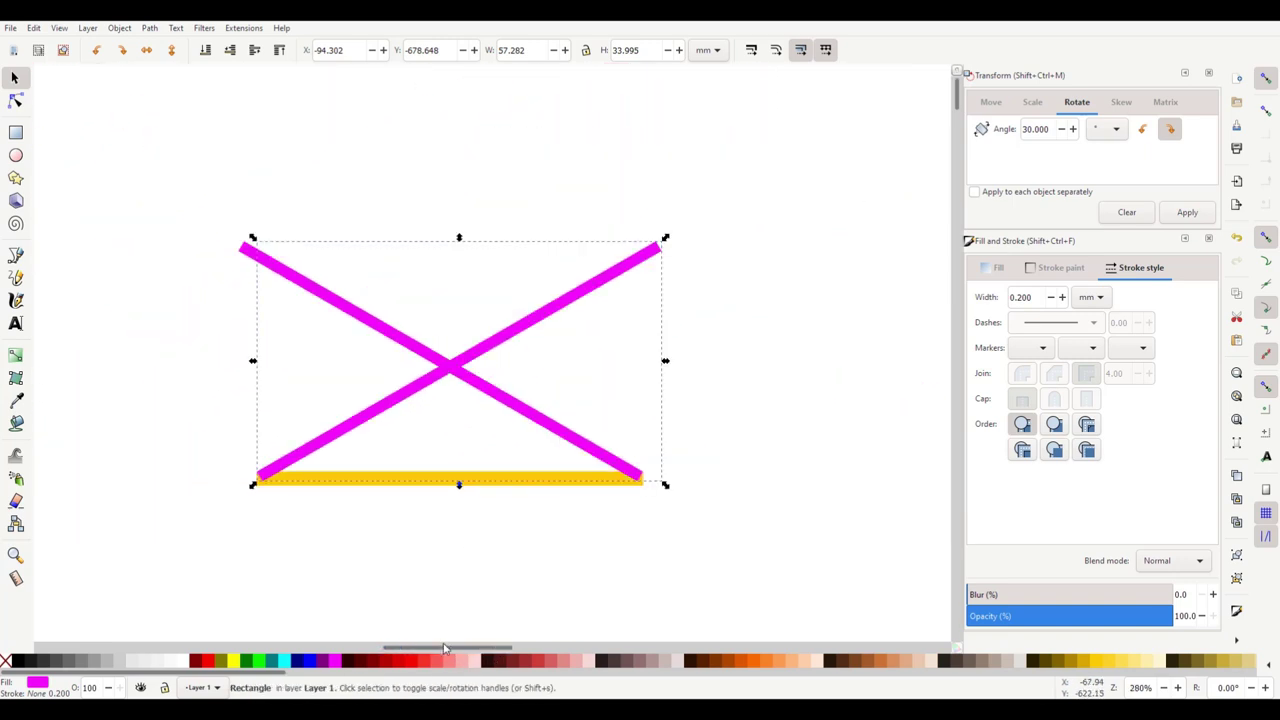
{"action": "left_click", "coordinate": [366, 494]}
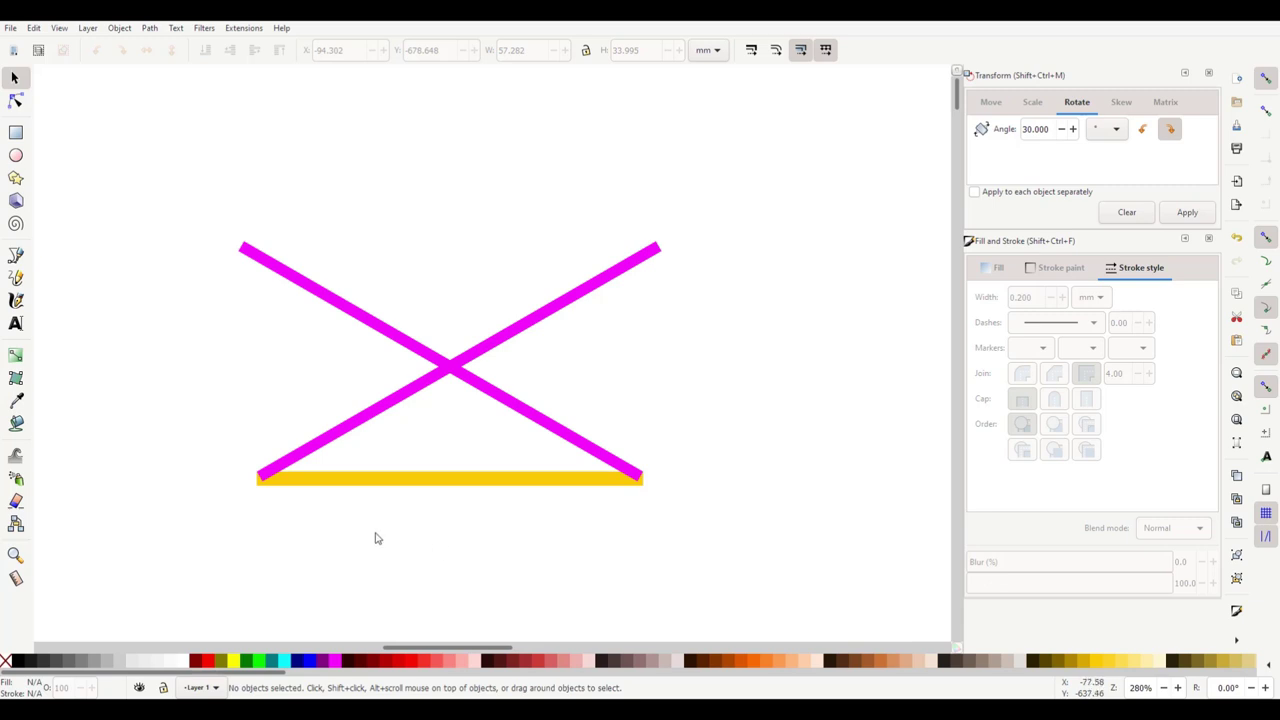
Step: Try shrinking the crossed magenta bars slightly
{"action": "scroll", "coordinate": [351, 451], "scroll_direction": "up", "scroll_amount": 1, "text": "ctrl"}
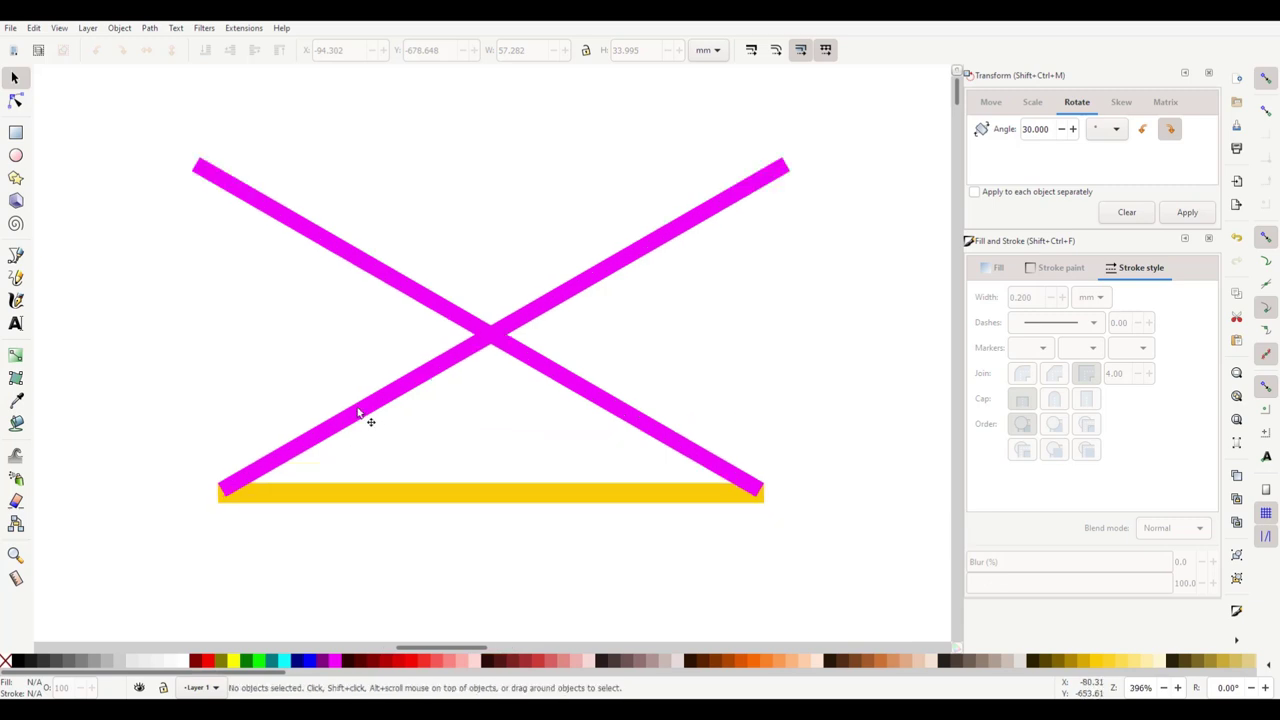
{"action": "left_click", "coordinate": [530, 317]}
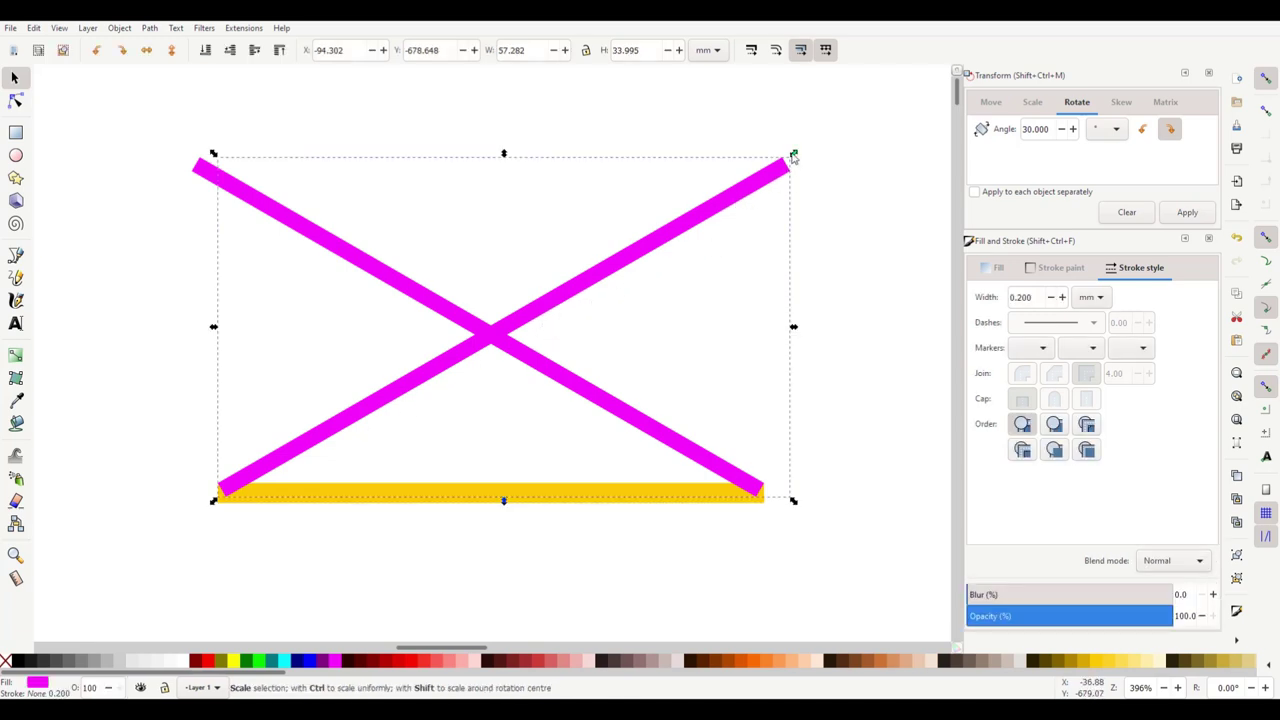
{"action": "mouse_move", "coordinate": [791, 158]}
{"action": "left_mouse_down"}
{"action": "mouse_move", "coordinate": [606, 277]}
{"action": "mouse_move", "coordinate": [480, 391]}
{"action": "mouse_move", "coordinate": [374, 460]}
{"action": "mouse_move", "coordinate": [654, 309]}
{"action": "mouse_move", "coordinate": [816, 146]}
{"action": "mouse_move", "coordinate": [728, 254]}
{"action": "mouse_move", "coordinate": [800, 206]}
{"action": "left_mouse_up"}
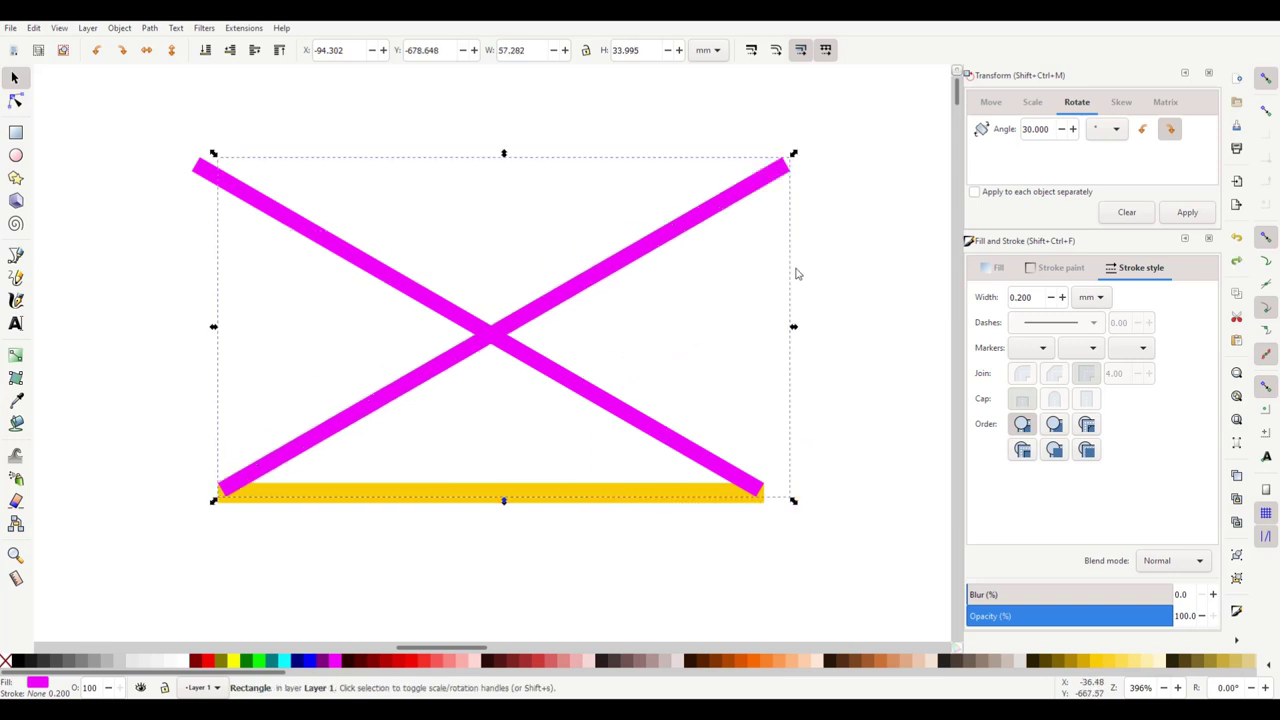
{"action": "left_click", "coordinate": [508, 469]}
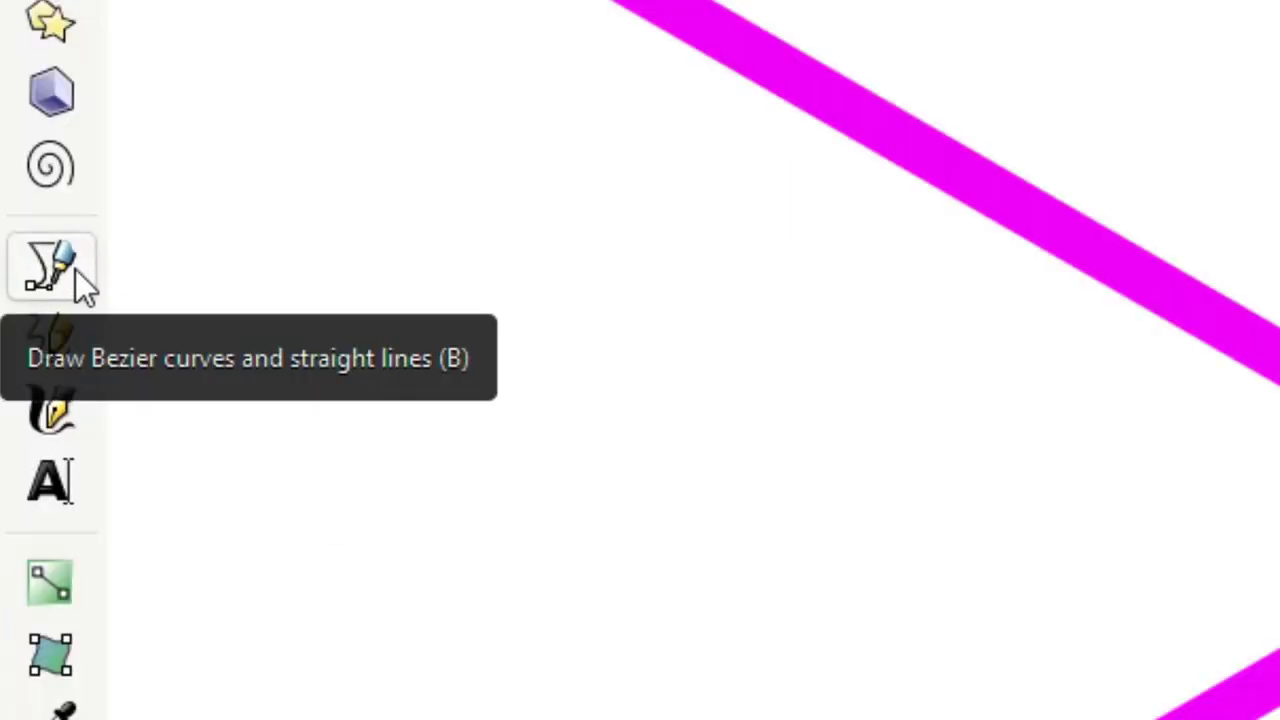
{"action": "left_click", "coordinate": [52, 268]}
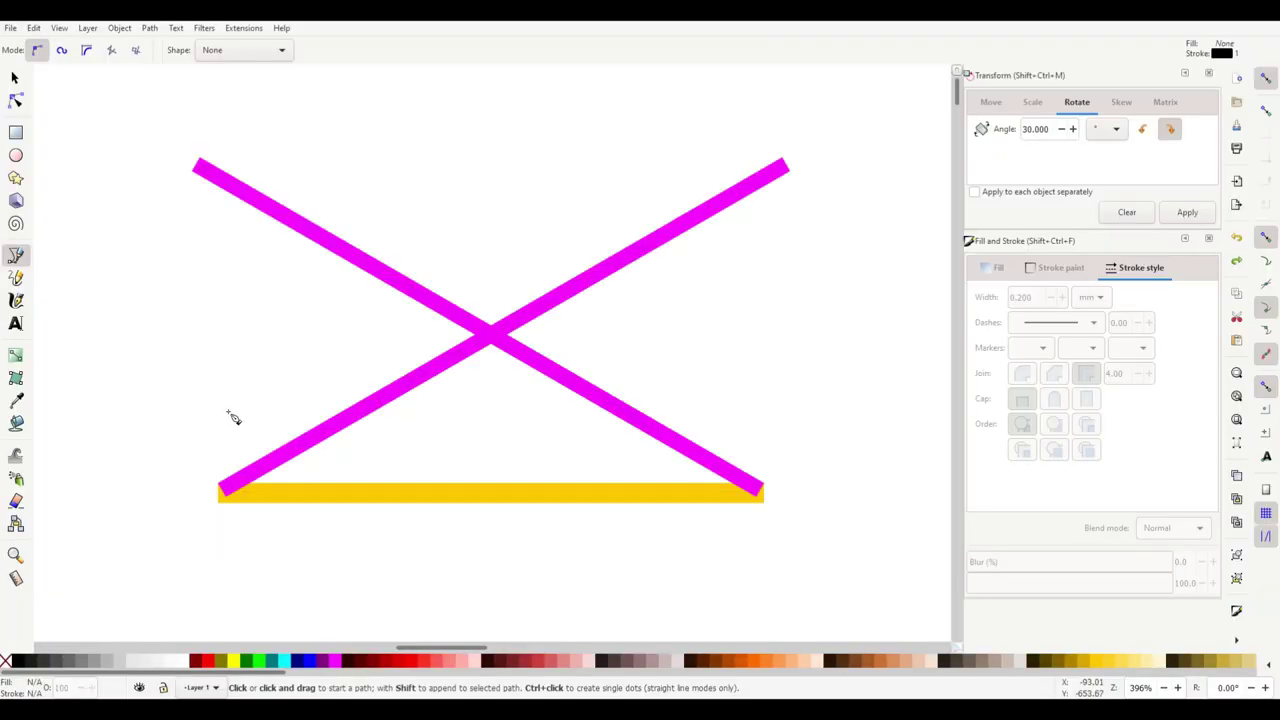
{"action": "left_click", "coordinate": [110, 311]}
{"action": "left_click", "coordinate": [250, 278]}
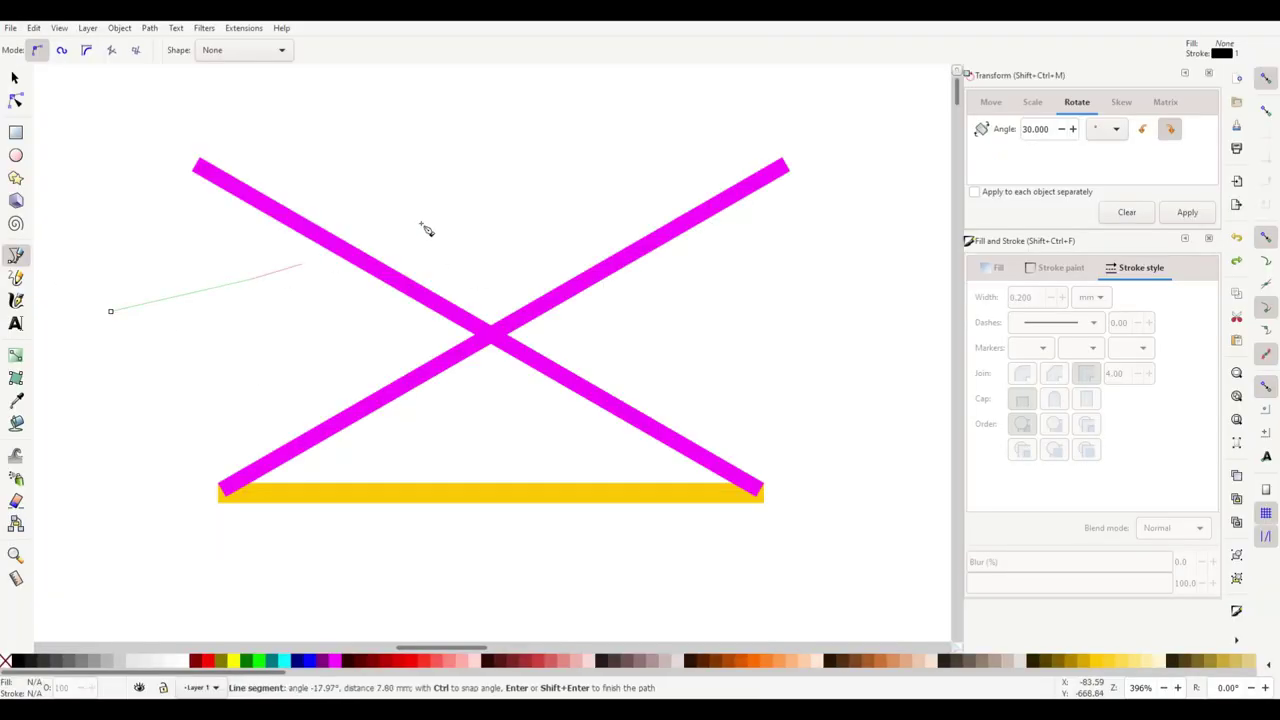
{"action": "left_click", "coordinate": [476, 177]}
{"action": "left_click", "coordinate": [760, 327]}
{"action": "left_click", "coordinate": [444, 469]}
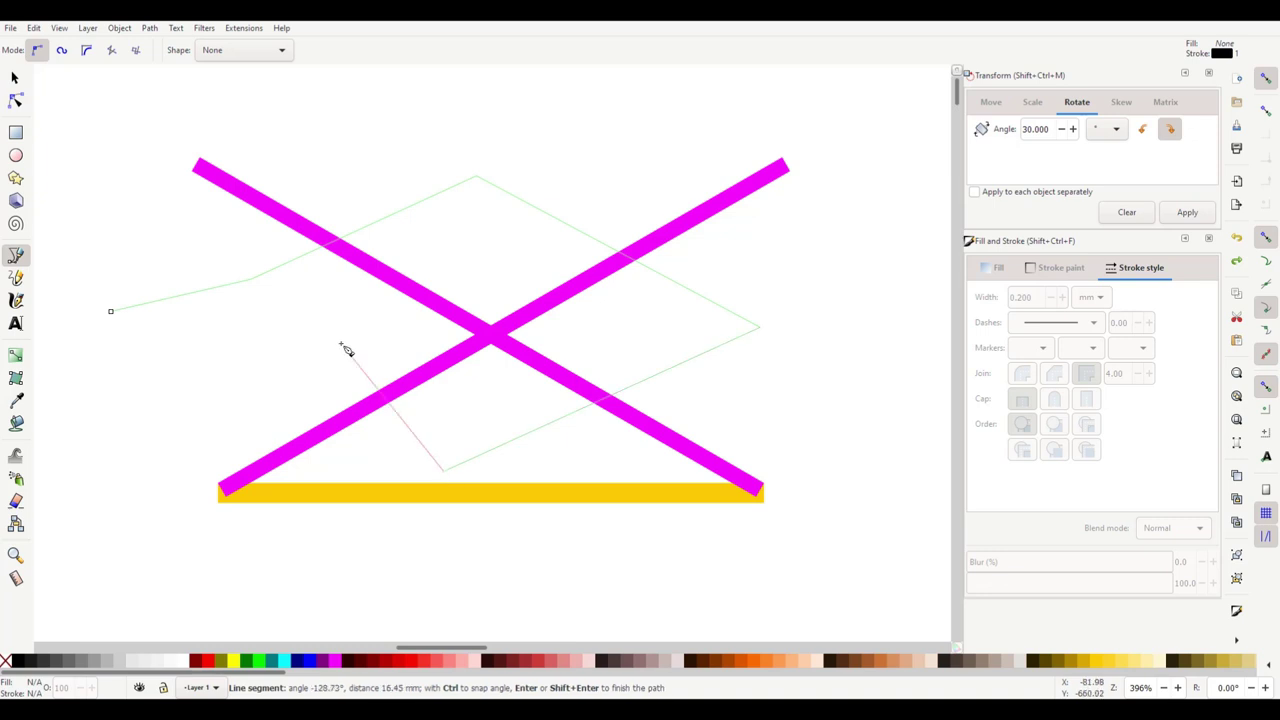
{"action": "left_click", "coordinate": [340, 343]}
{"action": "left_click_drag", "start_coordinate": [183, 371], "coordinate": [178, 458]}
{"action": "left_click", "coordinate": [115, 432]}
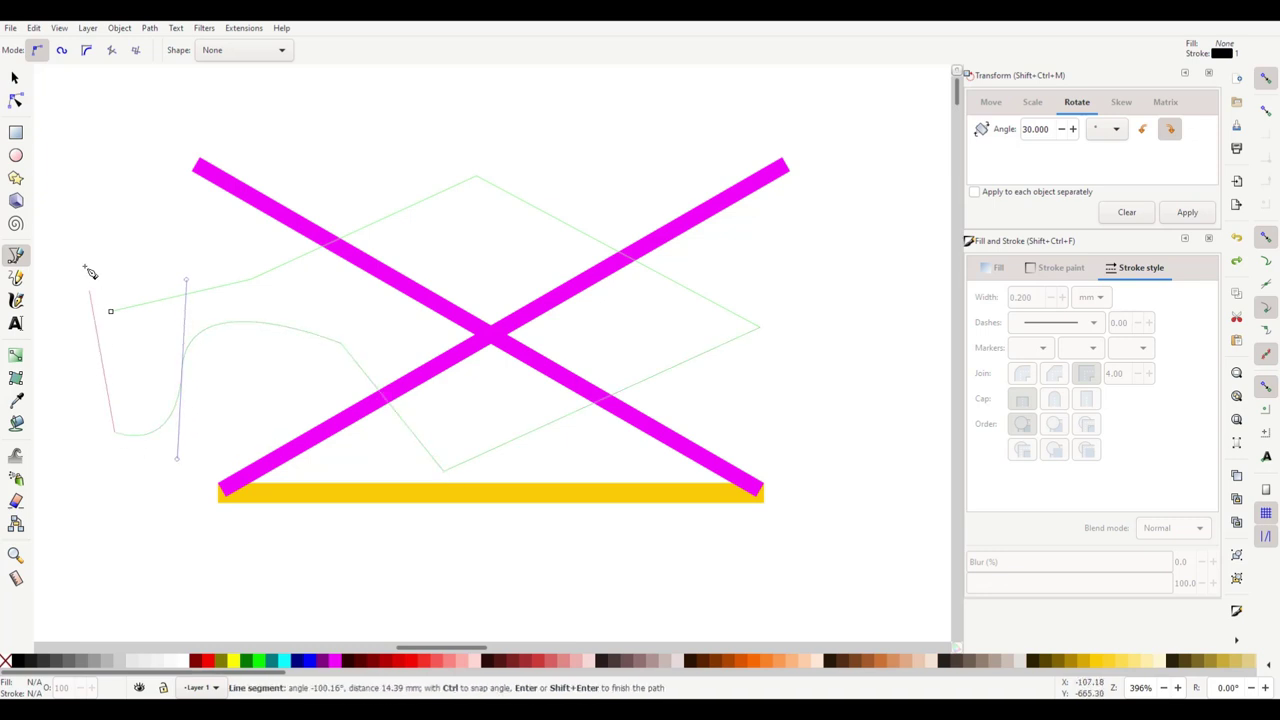
{"action": "left_click", "coordinate": [86, 265]}
{"action": "mouse_move", "coordinate": [213, 194]}
{"action": "left_mouse_down"}
{"action": "mouse_move", "coordinate": [457, 209]}
{"action": "mouse_move", "coordinate": [486, 306]}
{"action": "left_mouse_up"}
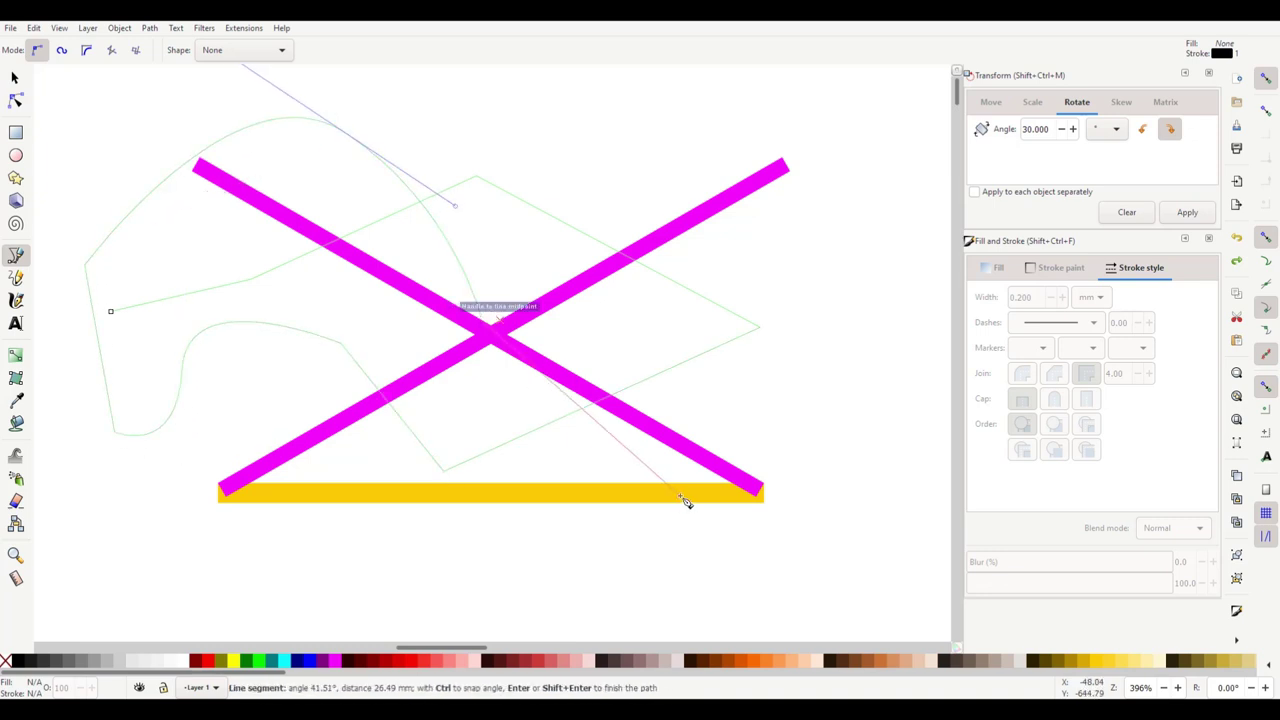
{"action": "key", "text": "Escape"}
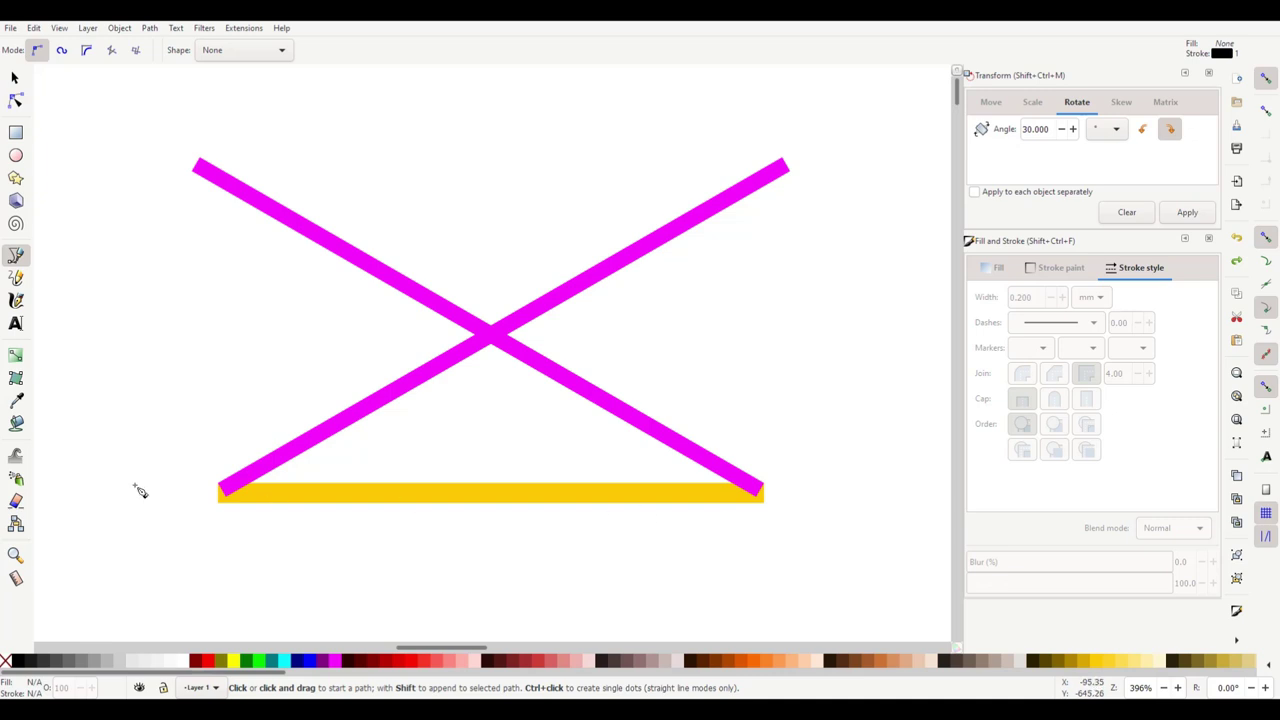
Step: Trace a closed outline around the yellow bar's corners and up to the magenta braces' crossing
{"action": "scroll", "coordinate": [225, 512], "scroll_direction": "up", "scroll_amount": 2}
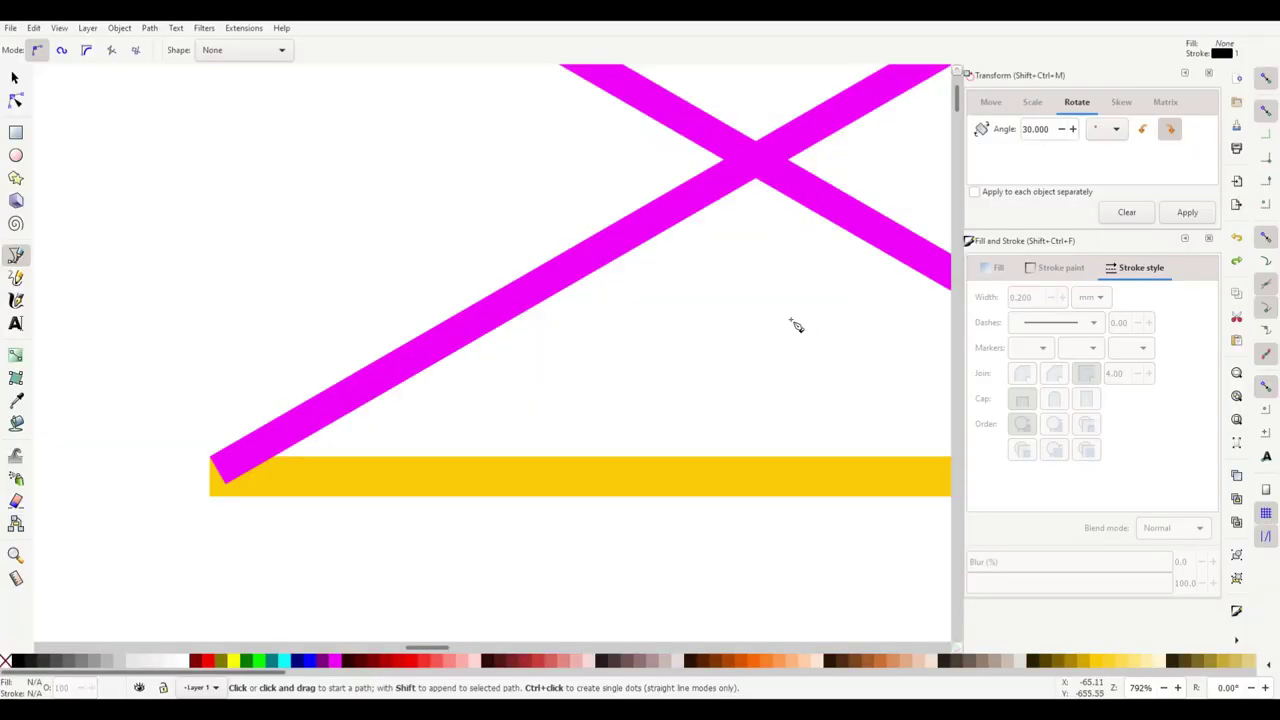
{"action": "left_click_drag", "start_coordinate": [422, 648], "coordinate": [436, 651]}
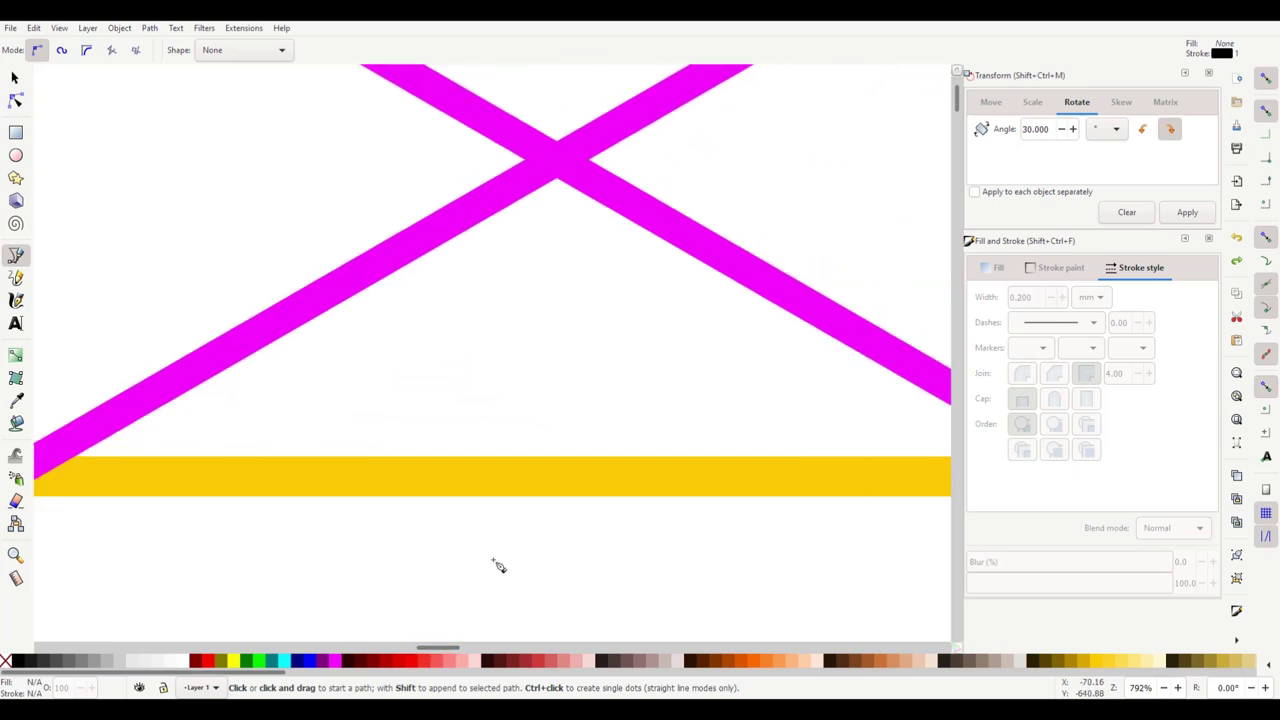
{"action": "scroll", "coordinate": [499, 567], "scroll_direction": "down", "scroll_amount": 1}
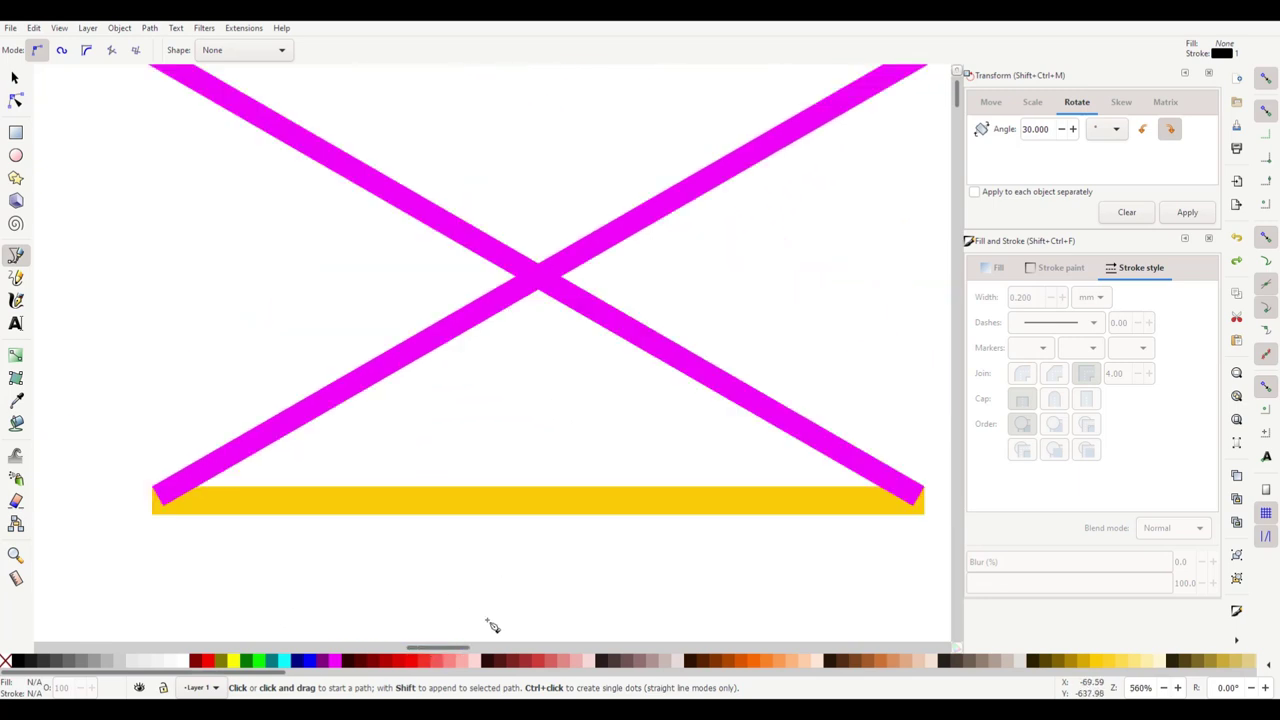
{"action": "left_click", "coordinate": [155, 515]}
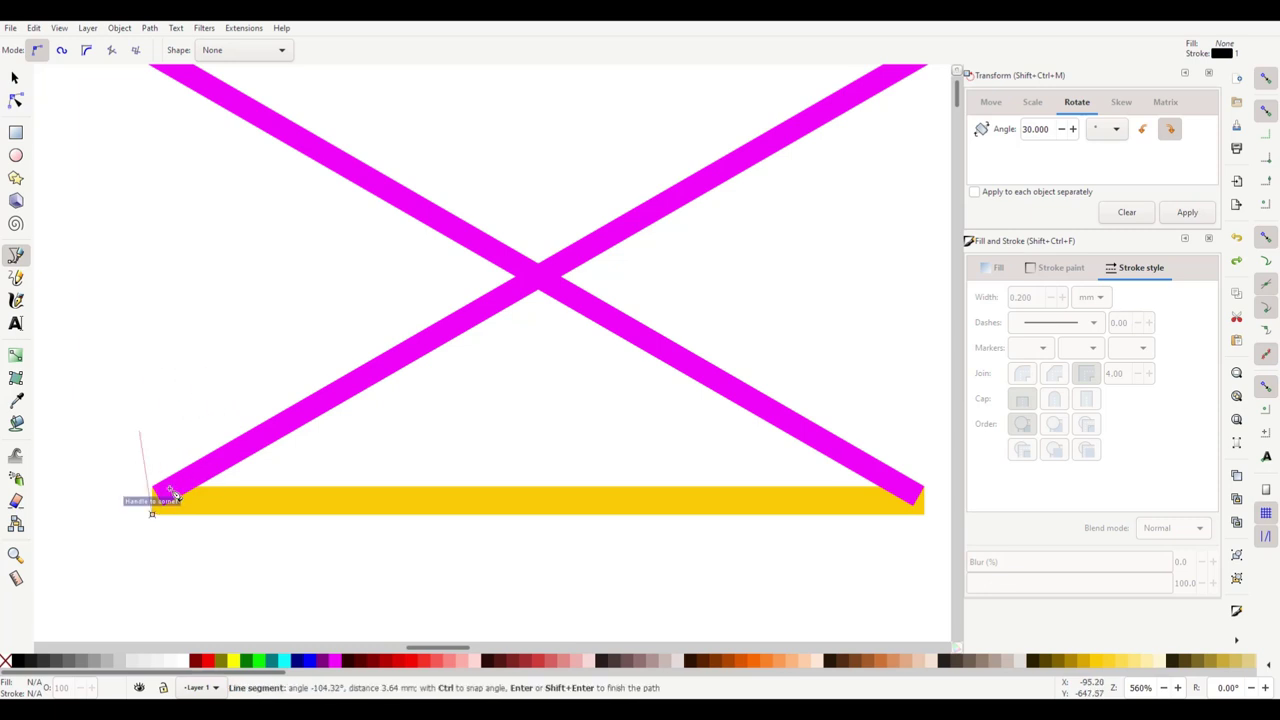
{"action": "left_click", "coordinate": [156, 490]}
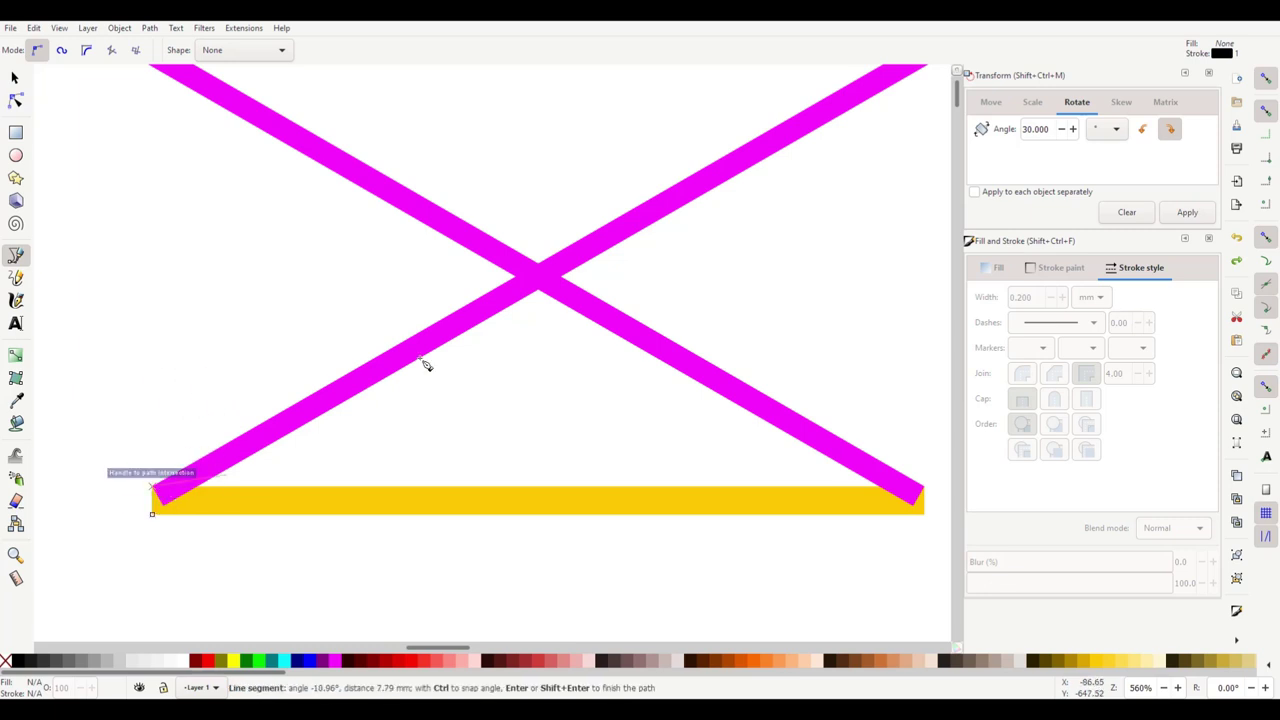
{"action": "left_click", "coordinate": [541, 268]}
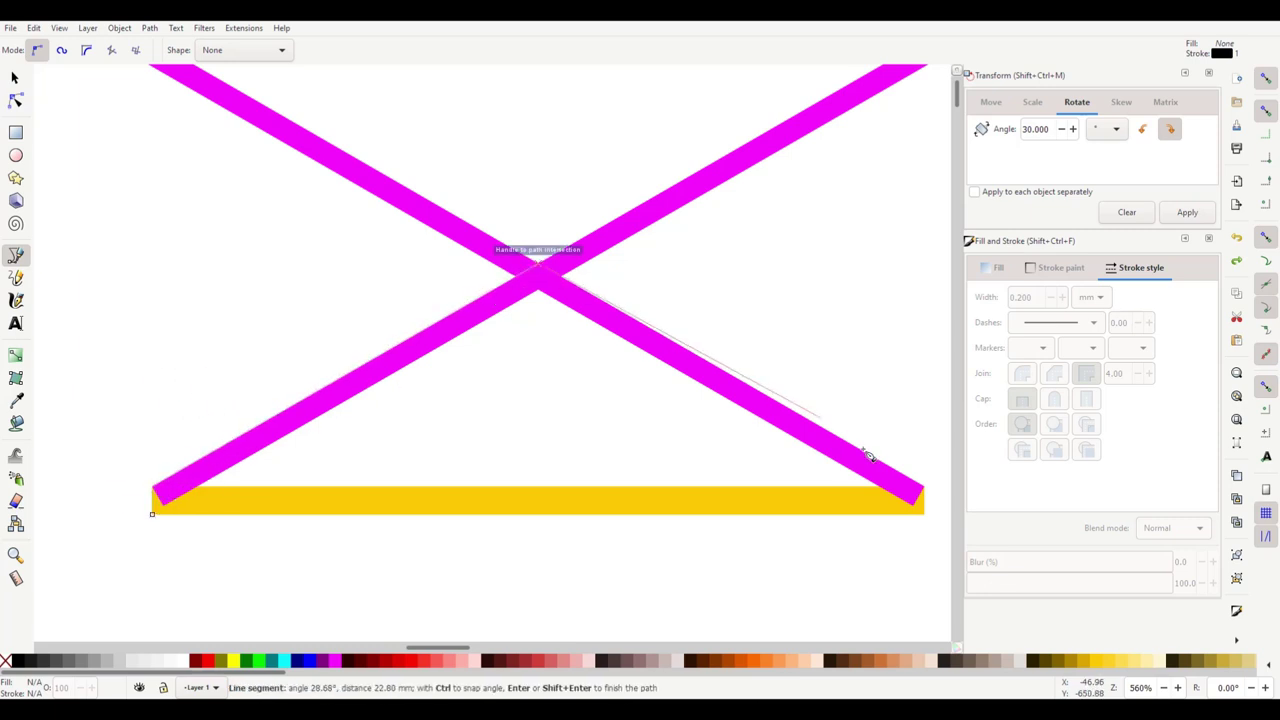
{"action": "left_click", "coordinate": [923, 490]}
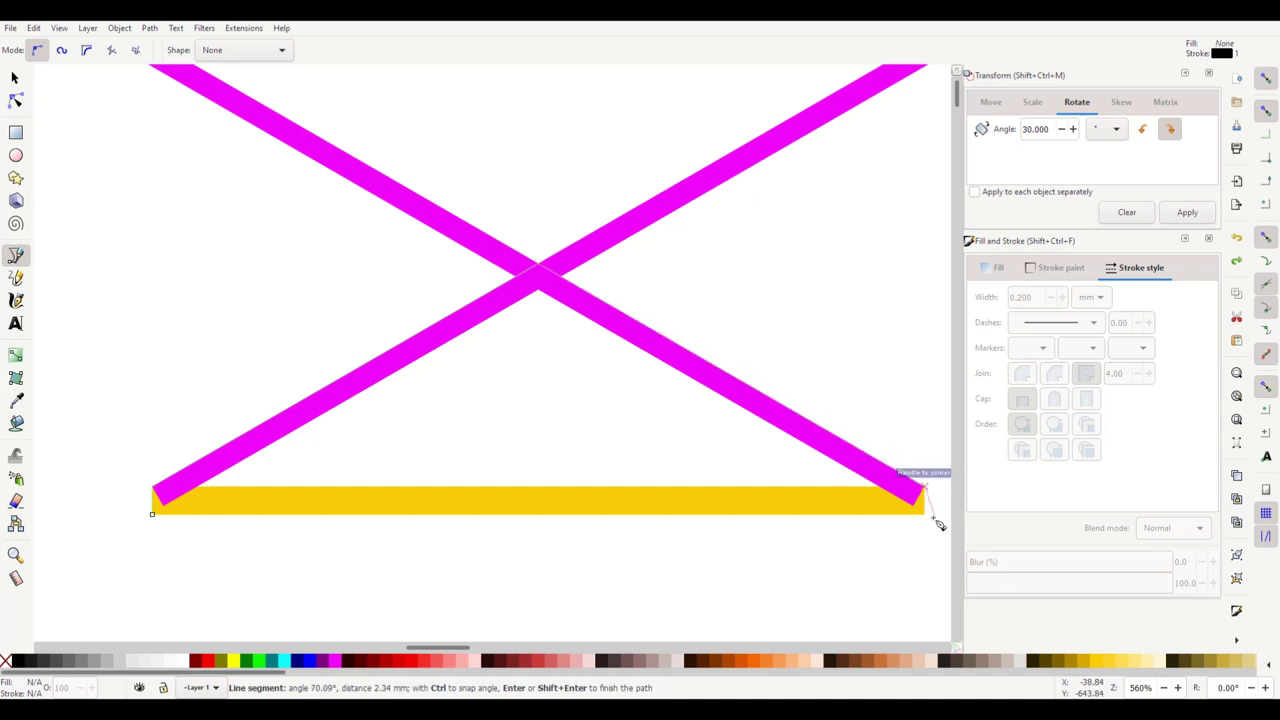
{"action": "left_click", "coordinate": [924, 514]}
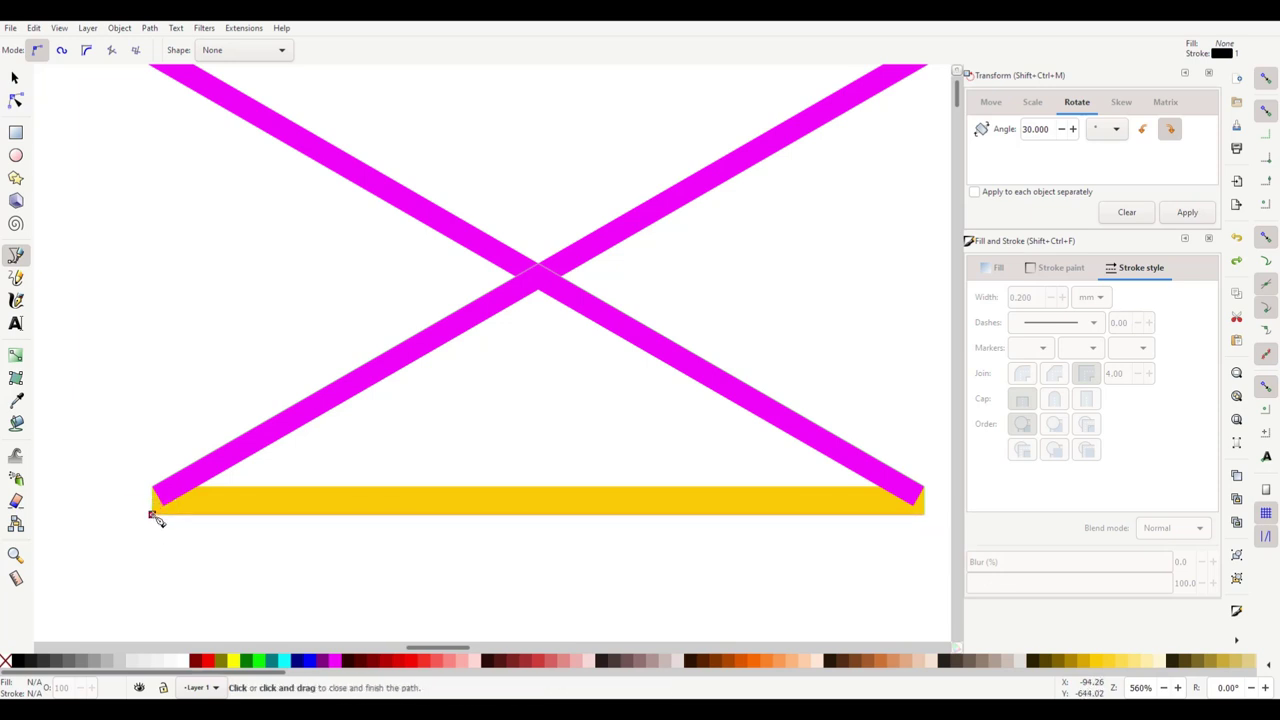
{"action": "left_click", "coordinate": [153, 515]}
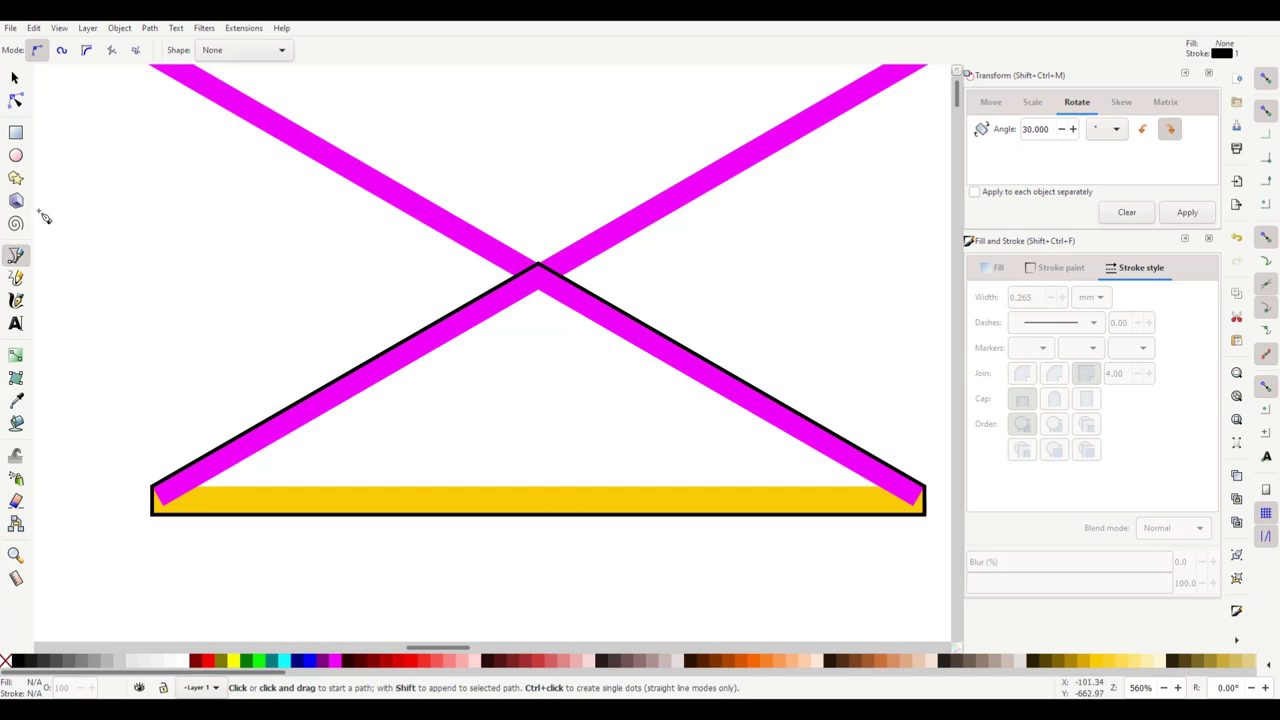
{"action": "left_click", "coordinate": [15, 77]}
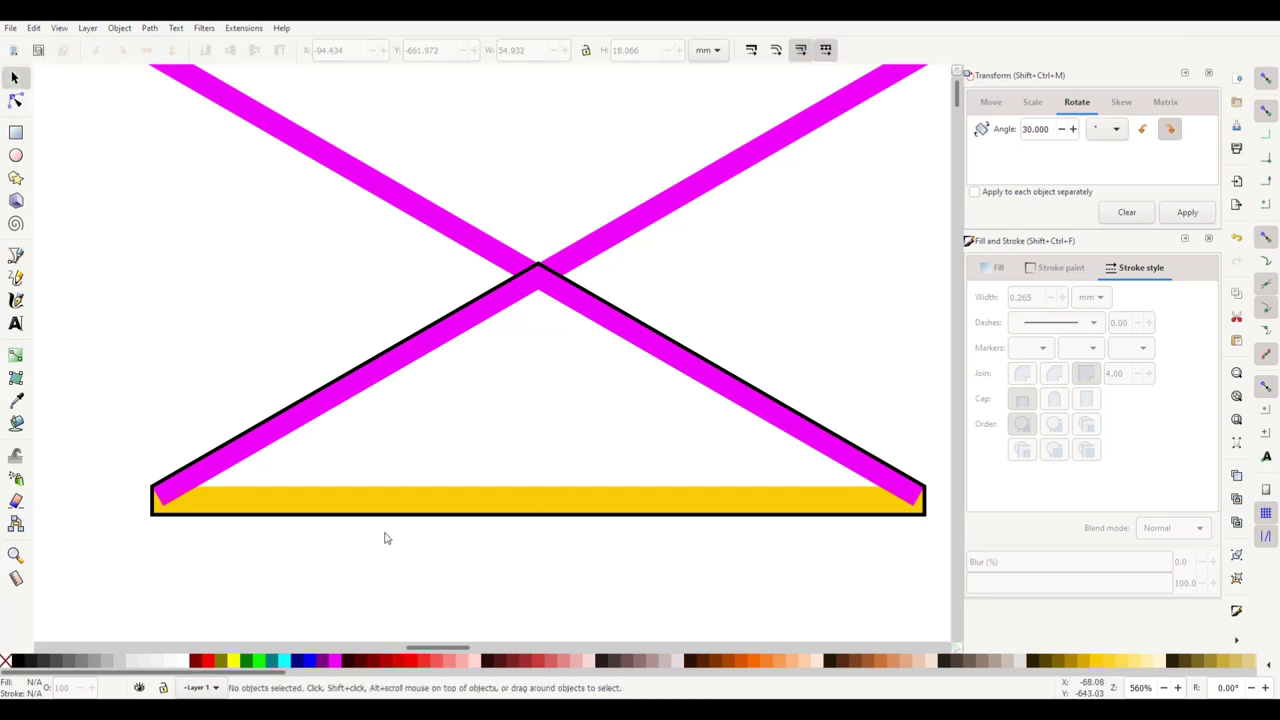
Step: Draw a closed inner triangle from the bar's left end, to below the crossing, to its right end
{"action": "left_click", "coordinate": [16, 255]}
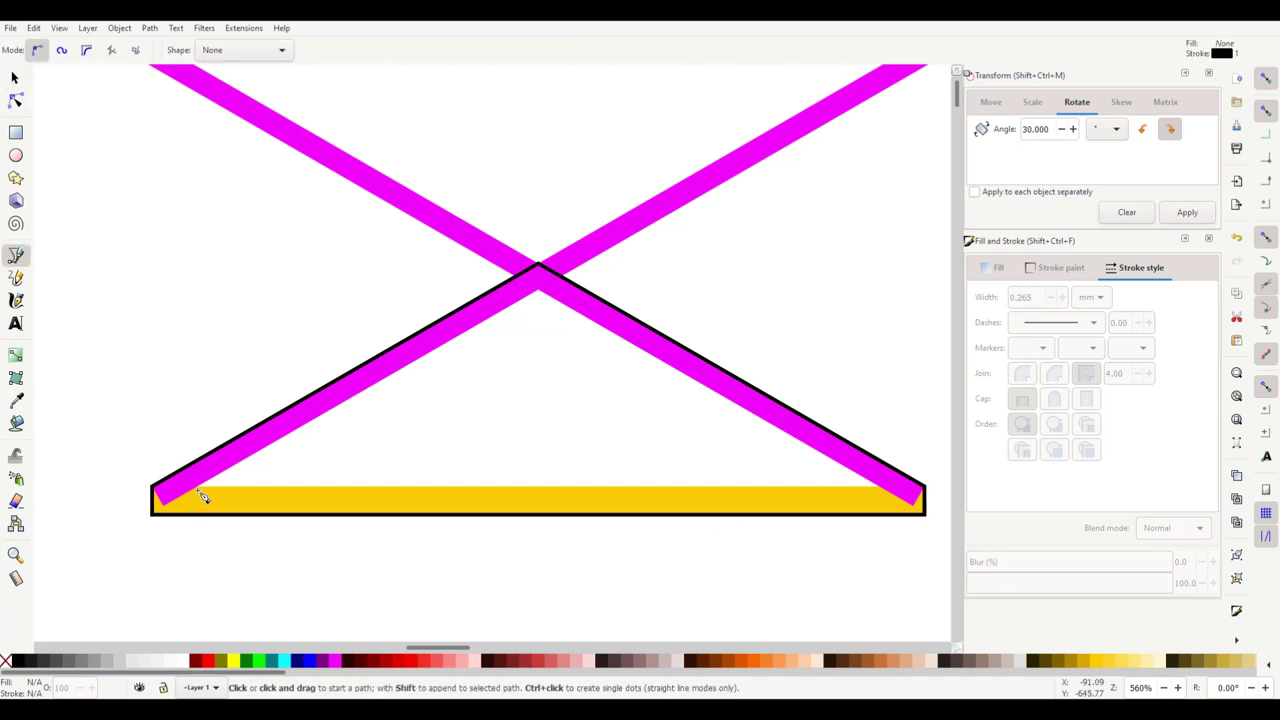
{"action": "left_click", "coordinate": [197, 486]}
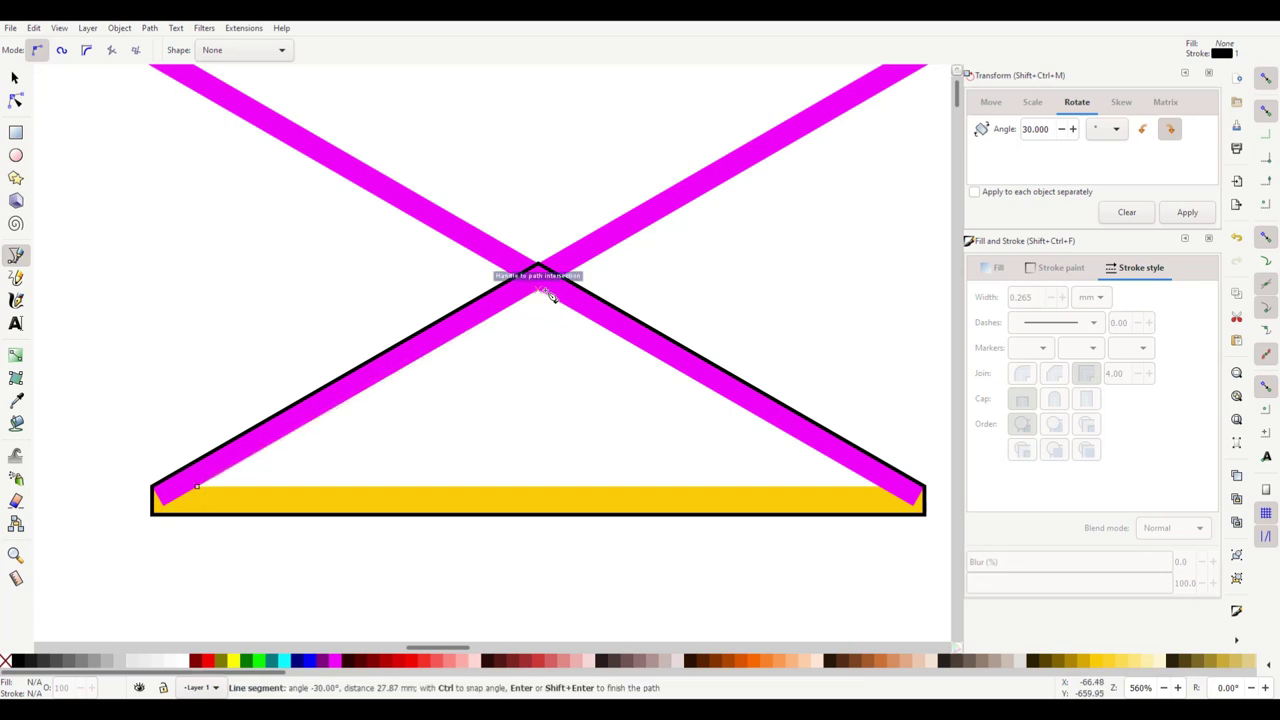
{"action": "left_click", "coordinate": [547, 293]}
{"action": "left_click", "coordinate": [884, 487]}
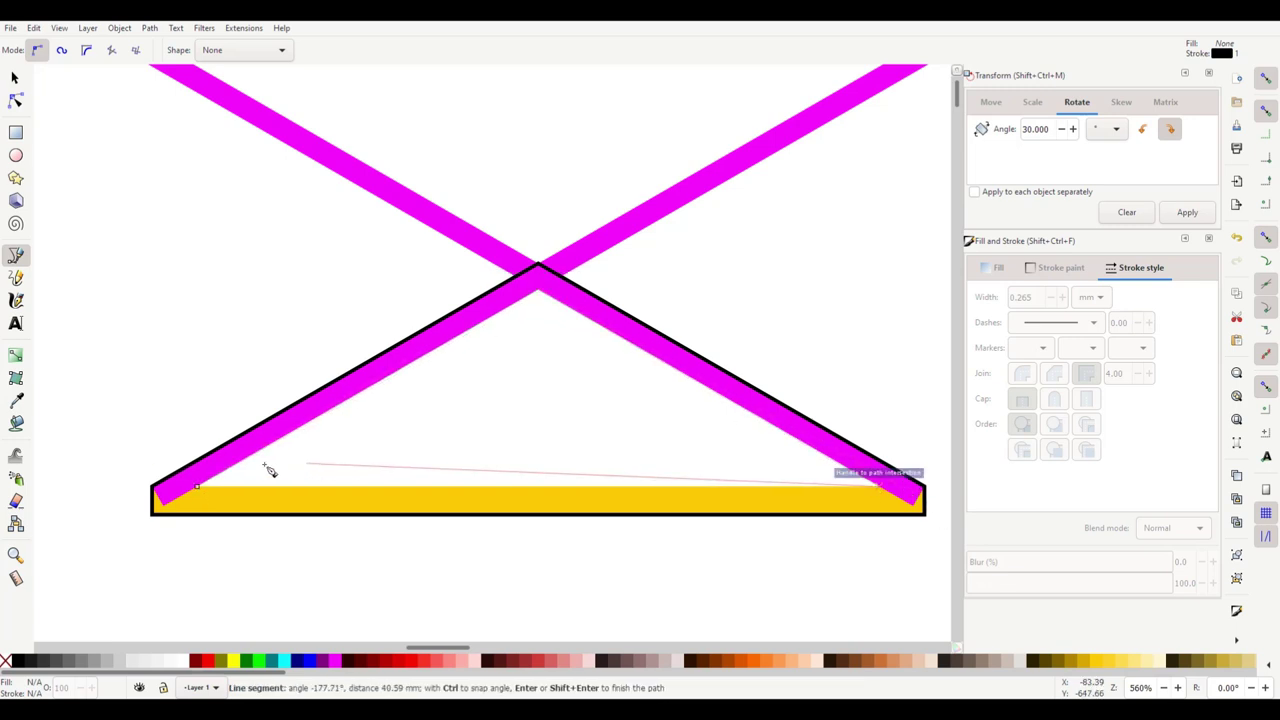
{"action": "left_click", "coordinate": [197, 486]}
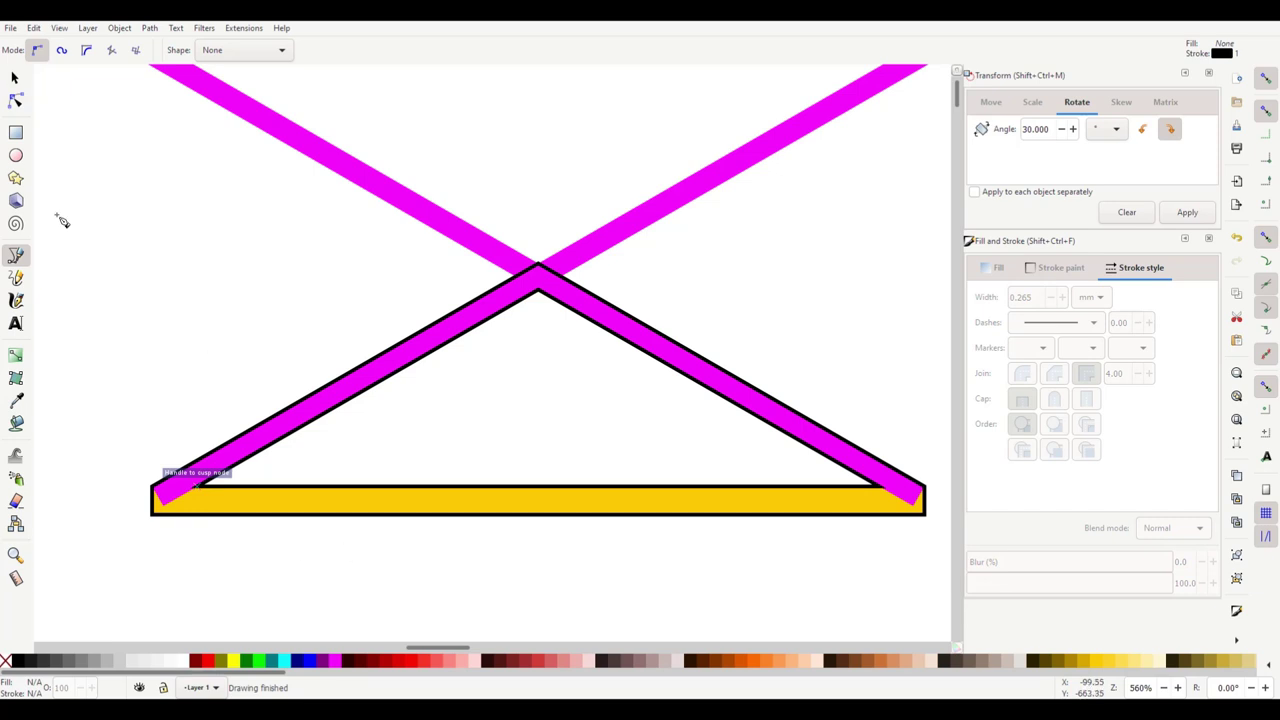
{"action": "left_click", "coordinate": [15, 78]}
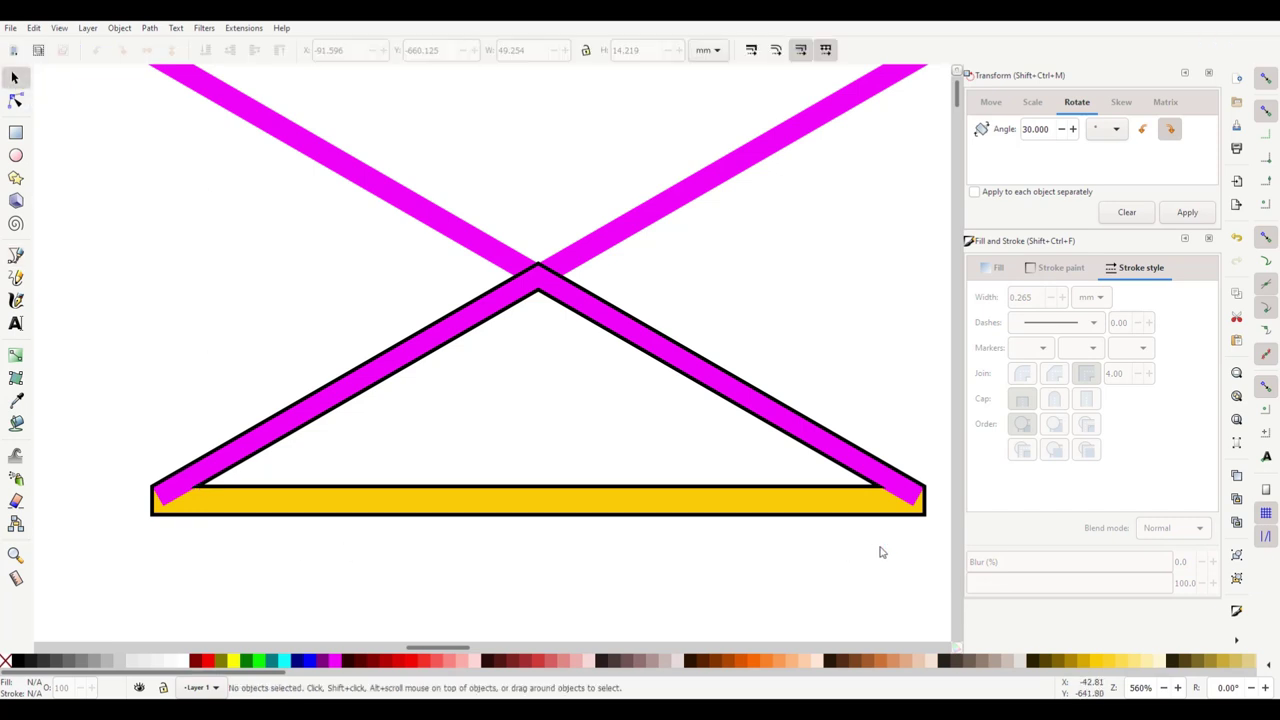
{"action": "scroll", "coordinate": [880, 552], "scroll_direction": "down", "scroll_amount": 2, "text": "ctrl"}
Step: Select both triangle outlines and convert them with Object to Path
{"action": "scroll", "coordinate": [354, 525], "scroll_direction": "right", "scroll_amount": 4}
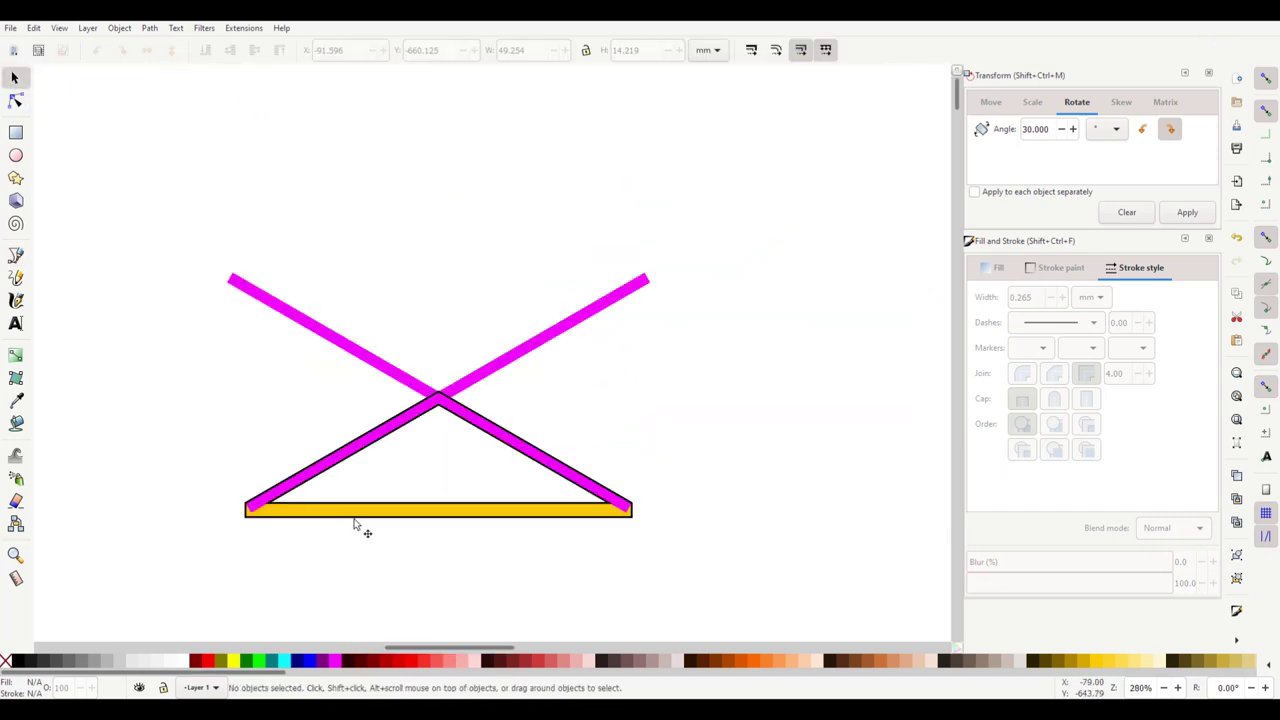
{"action": "left_click", "coordinate": [355, 520]}
{"action": "scroll", "coordinate": [357, 523], "scroll_direction": "up", "scroll_amount": 3, "text": "ctrl"}
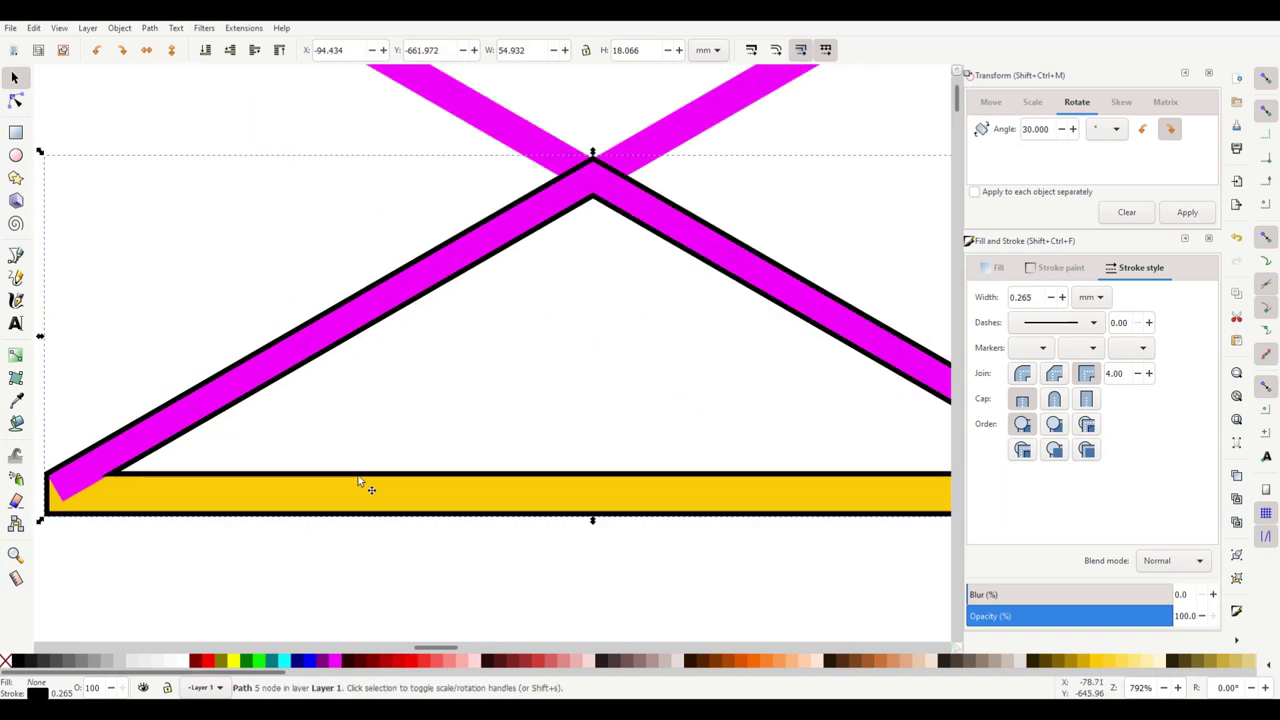
{"action": "key", "text": "shift"}
{"action": "left_click", "coordinate": [488, 482], "text": "shift"}
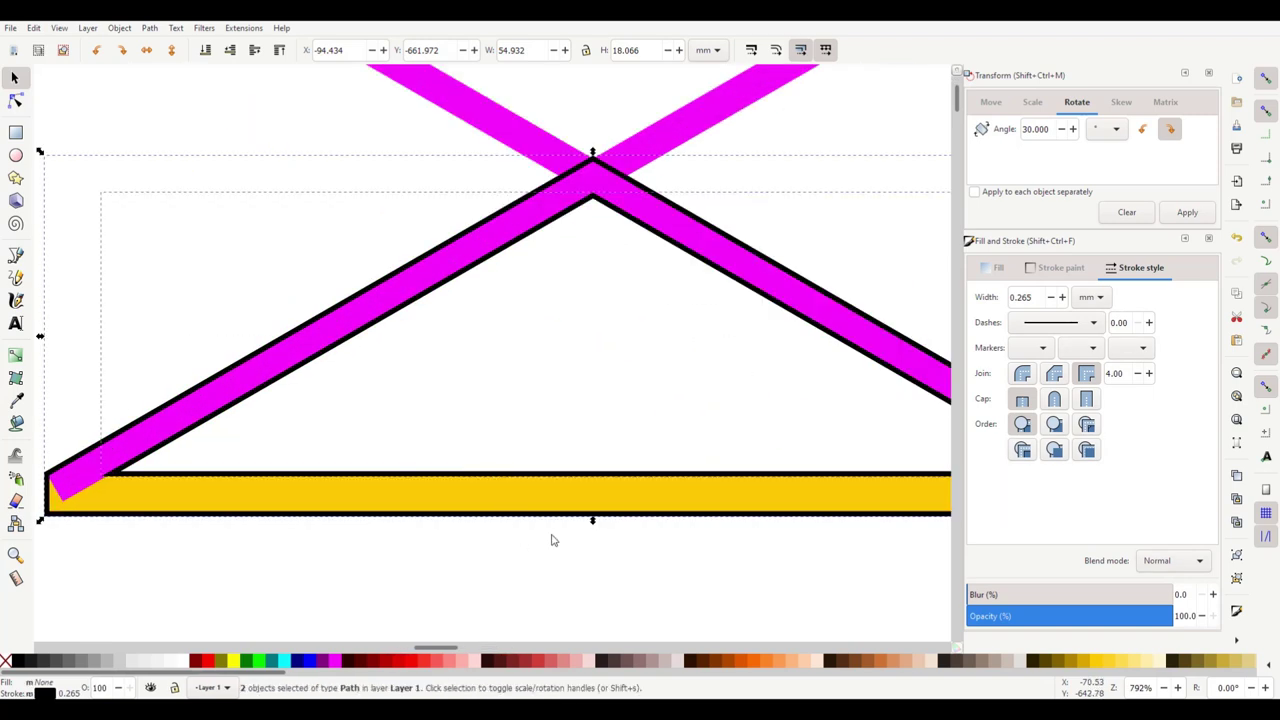
{"action": "scroll", "coordinate": [775, 508], "scroll_direction": "down", "scroll_amount": 2, "text": "ctrl"}
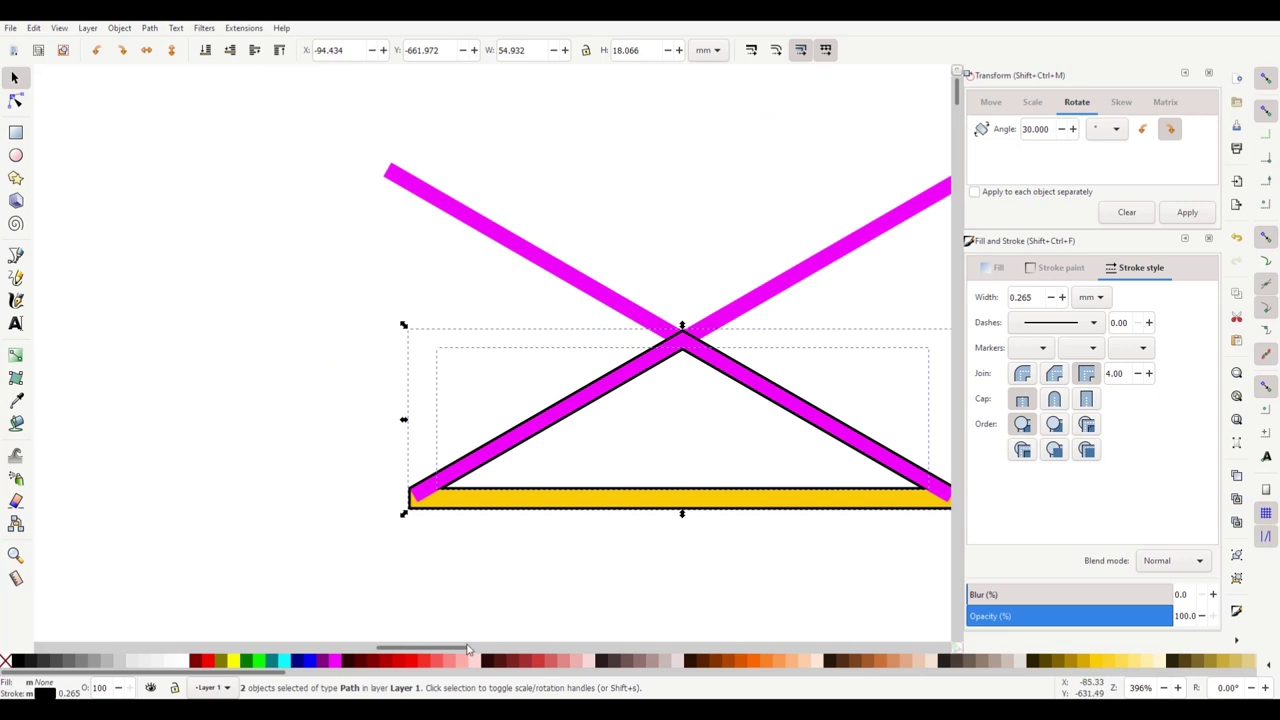
{"action": "left_click_drag", "start_coordinate": [468, 648], "coordinate": [493, 648]}
{"action": "key", "text": "ctrl"}
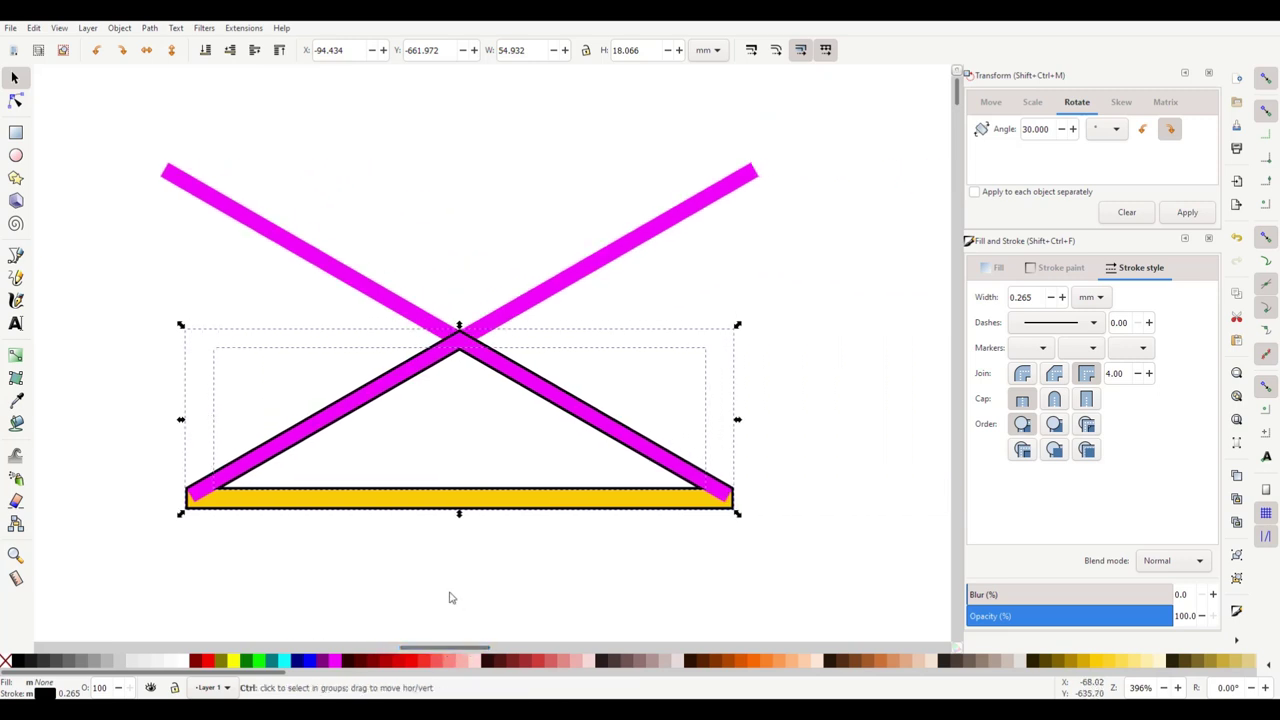
{"action": "key", "text": "ctrl+shift+c"}
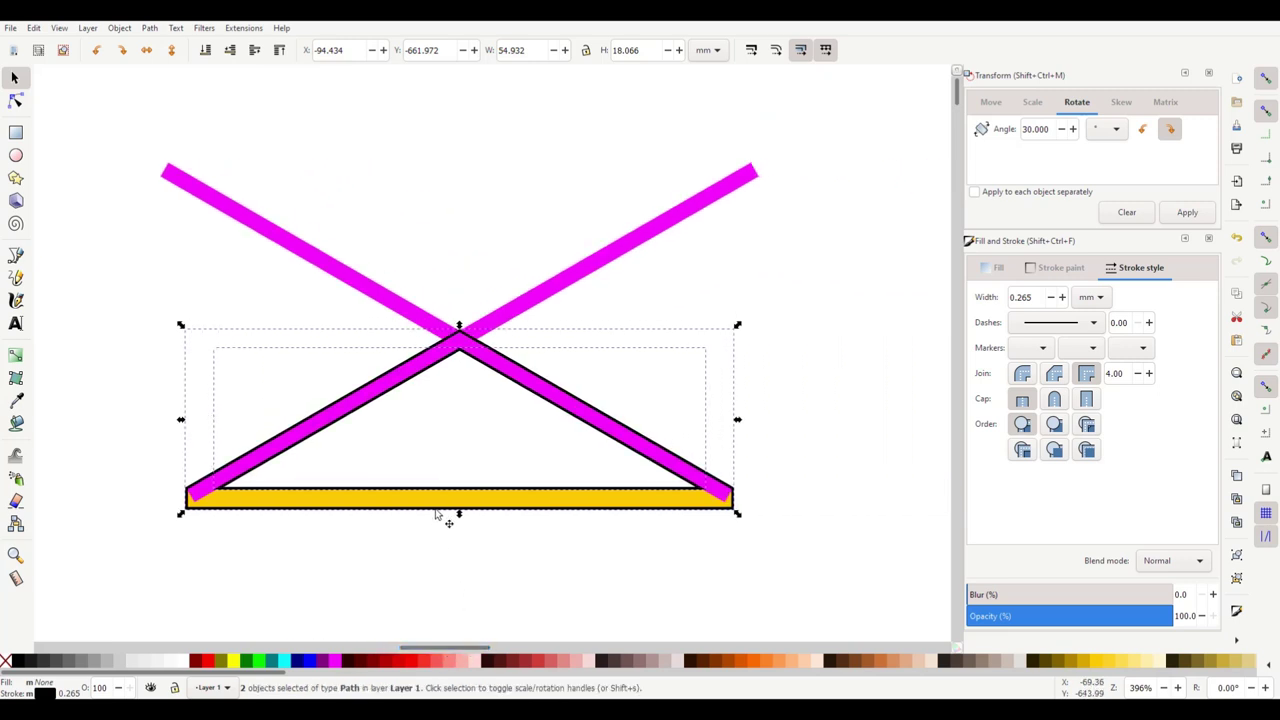
Step: Move both triangle outlines above the magenta braces, undoing the stray moves
{"action": "left_click_drag", "start_coordinate": [436, 514], "coordinate": [440, 140]}
{"action": "scroll", "coordinate": [430, 330], "scroll_direction": "up", "scroll_amount": 4}
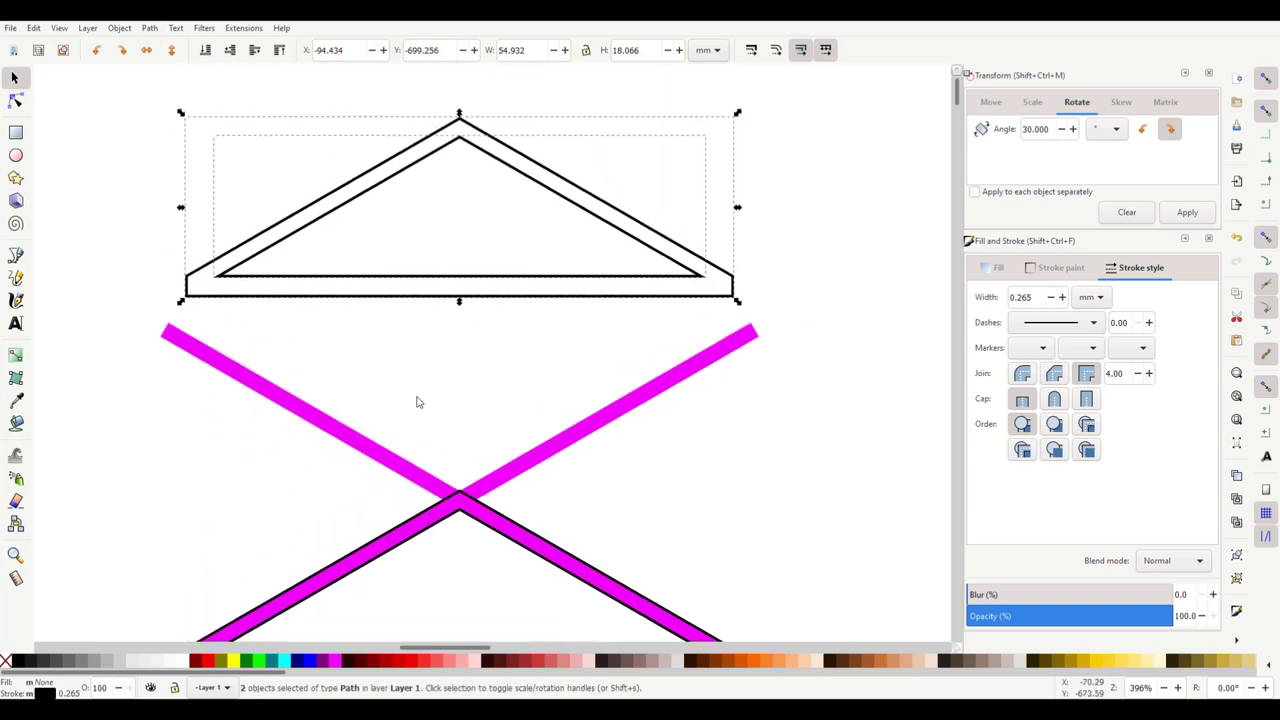
{"action": "scroll", "coordinate": [418, 402], "scroll_direction": "up", "scroll_amount": 4}
{"action": "key", "text": "ctrl+z"}
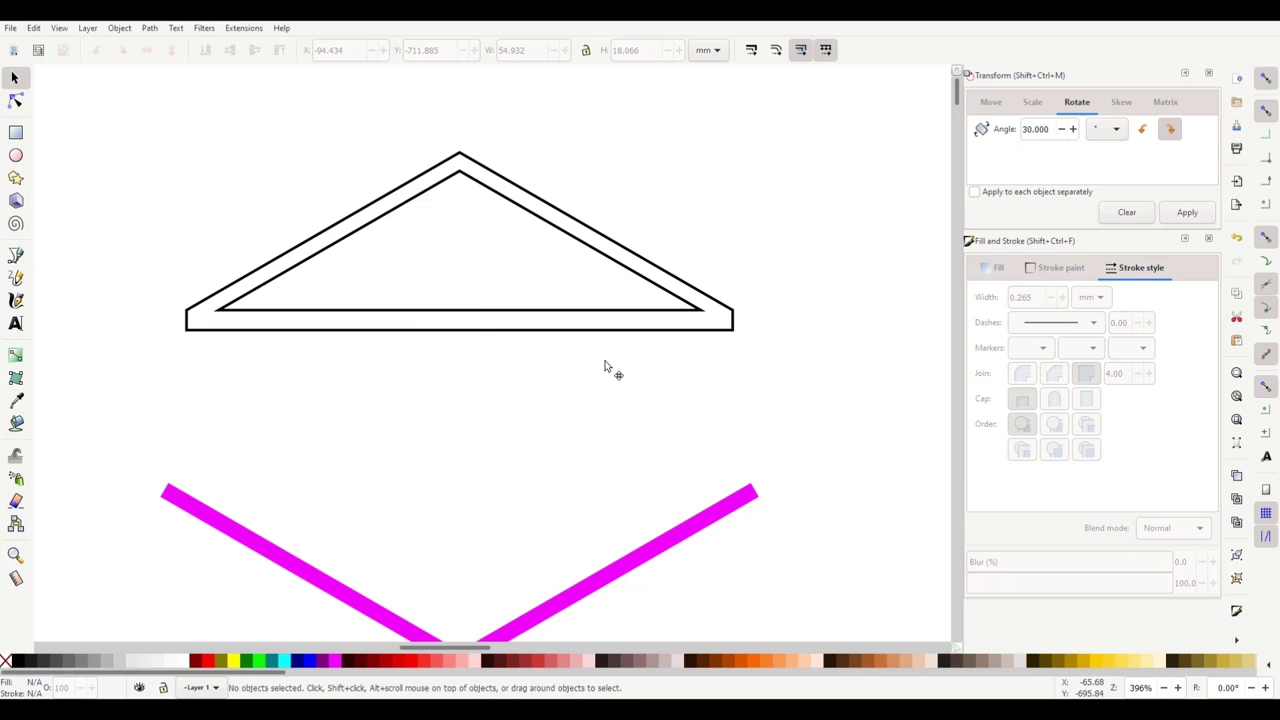
{"action": "left_click_drag", "start_coordinate": [471, 311], "coordinate": [503, 403]}
{"action": "left_click_drag", "start_coordinate": [354, 338], "coordinate": [258, 305]}
{"action": "key", "text": "ctrl+z"}
{"action": "key", "text": "ctrl+z"}
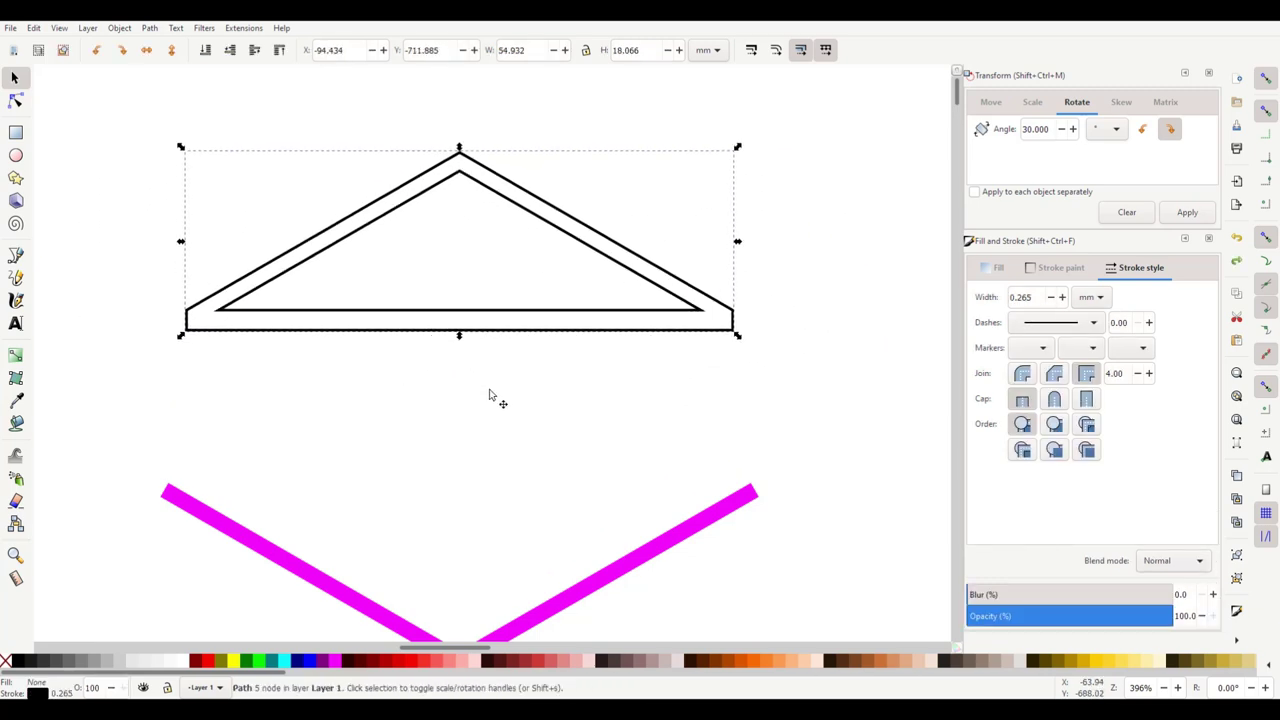
Step: Fill the outer triangle with red
{"action": "left_click", "coordinate": [282, 352]}
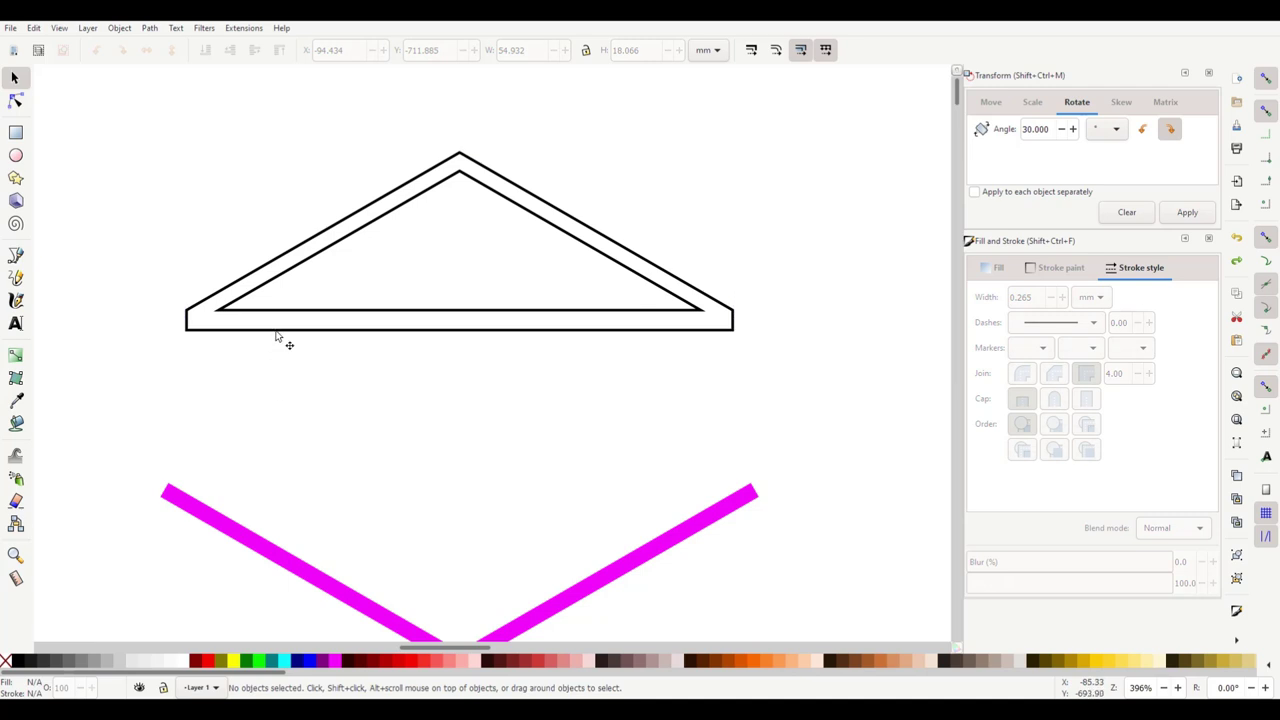
{"action": "left_click", "coordinate": [276, 336]}
{"action": "left_click", "coordinate": [414, 660]}
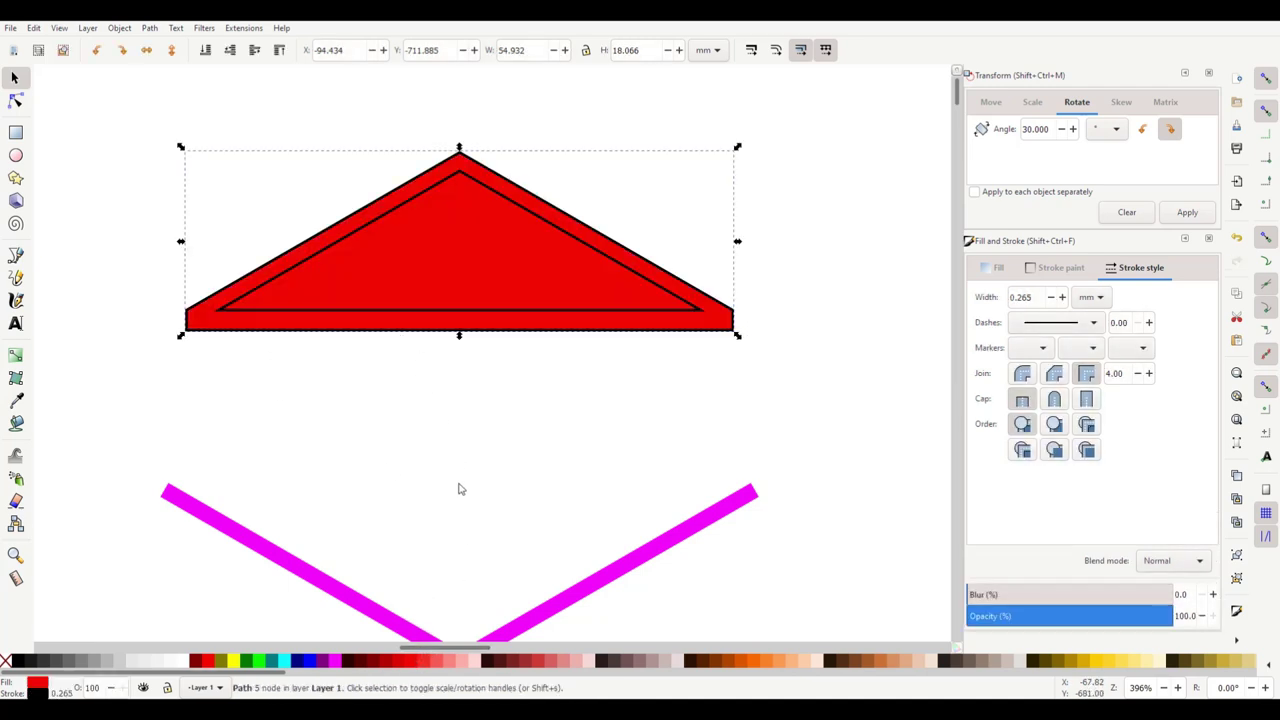
{"action": "left_click", "coordinate": [359, 229]}
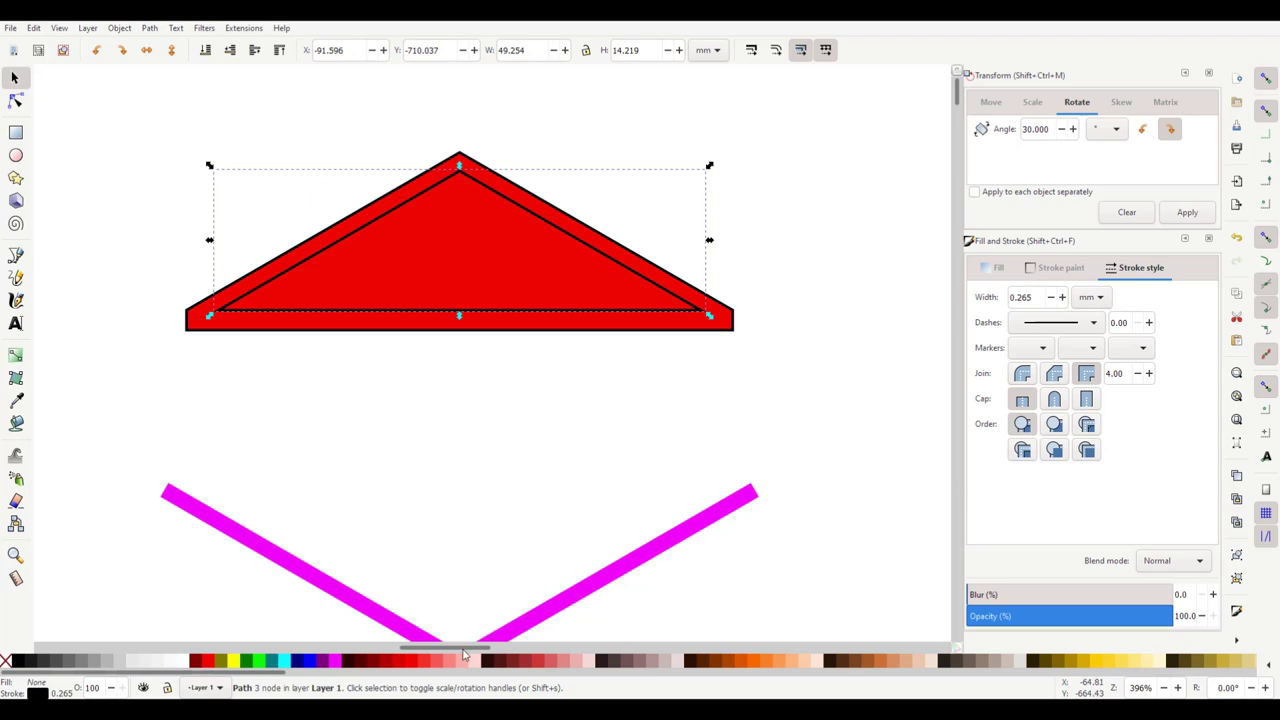
Step: Fill the inner triangle lime green, then subtract it from the red triangle with Path > Difference
{"action": "left_click", "coordinate": [267, 663]}
{"action": "left_click", "coordinate": [570, 451]}
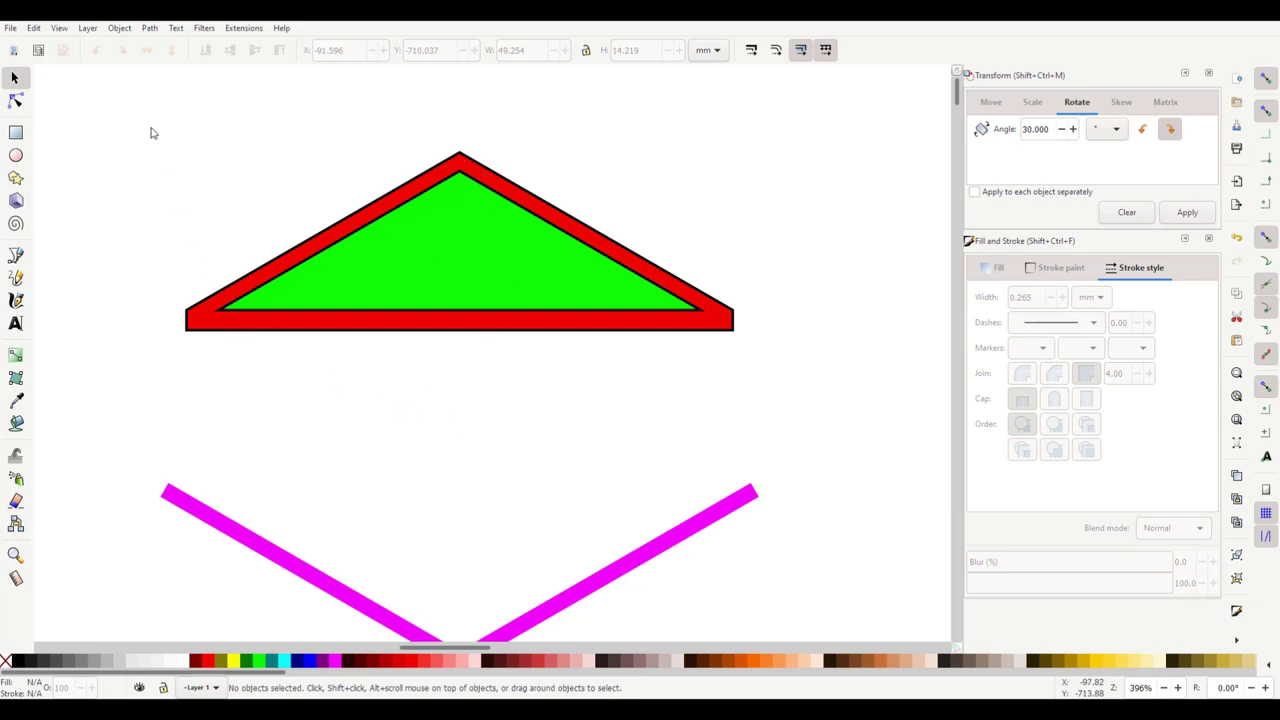
{"action": "left_click_drag", "start_coordinate": [154, 123], "coordinate": [810, 418]}
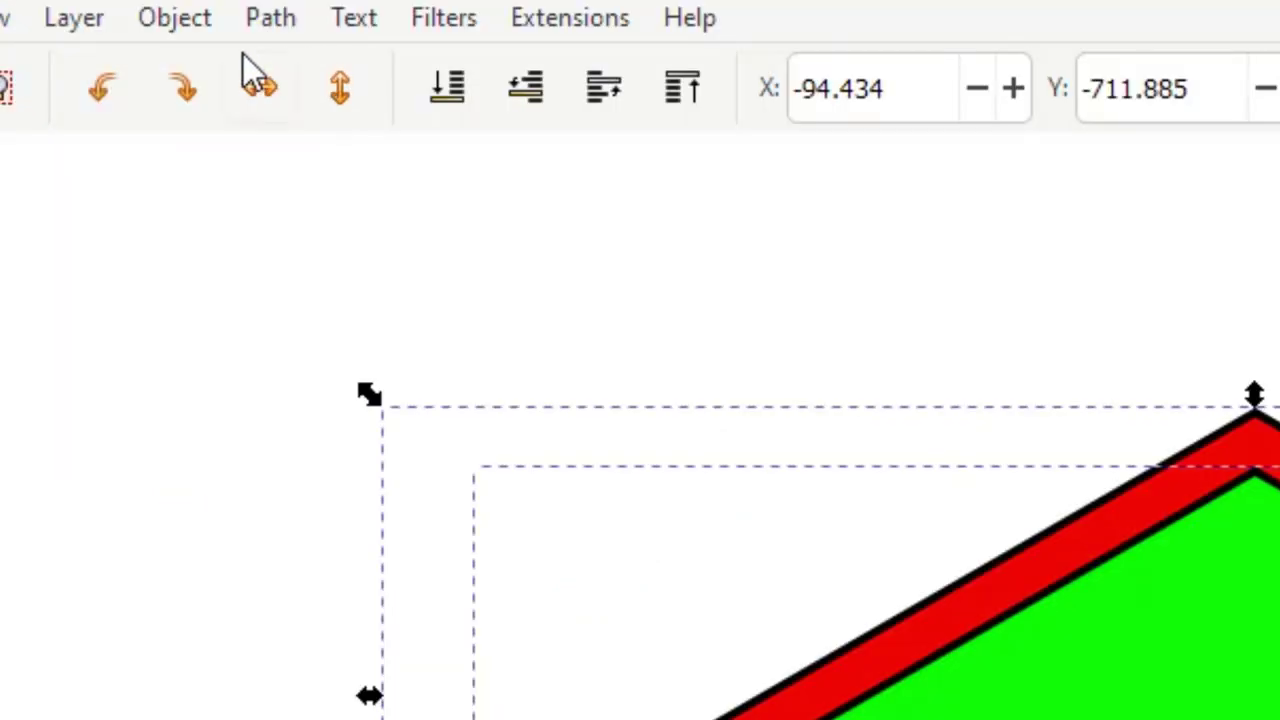
{"action": "left_click", "coordinate": [270, 20]}
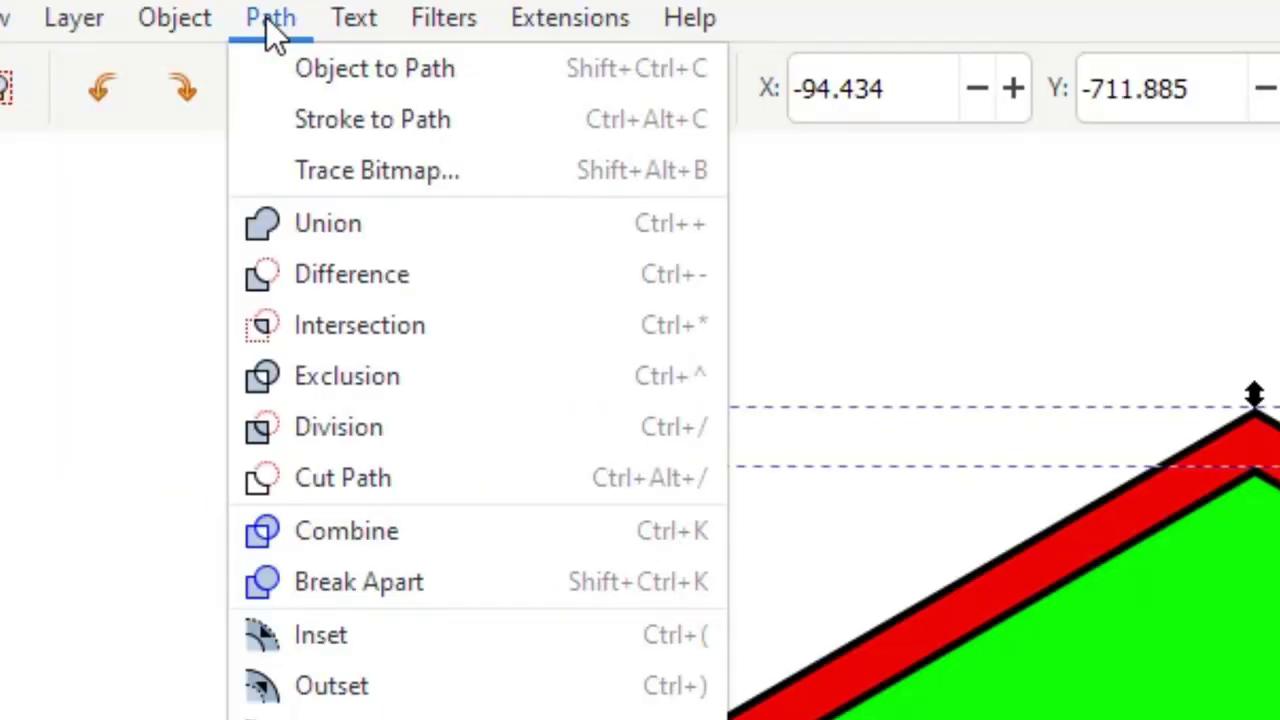
{"action": "left_click", "coordinate": [400, 283]}
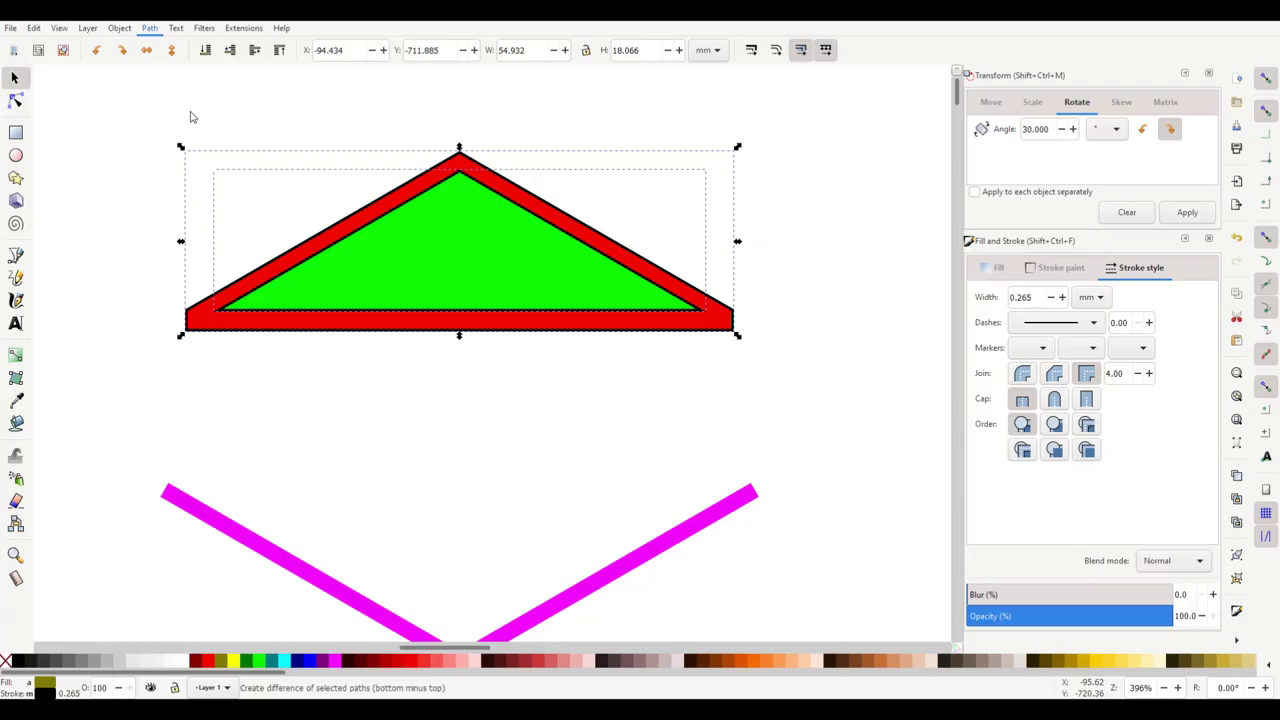
{"action": "key", "text": "Escape"}
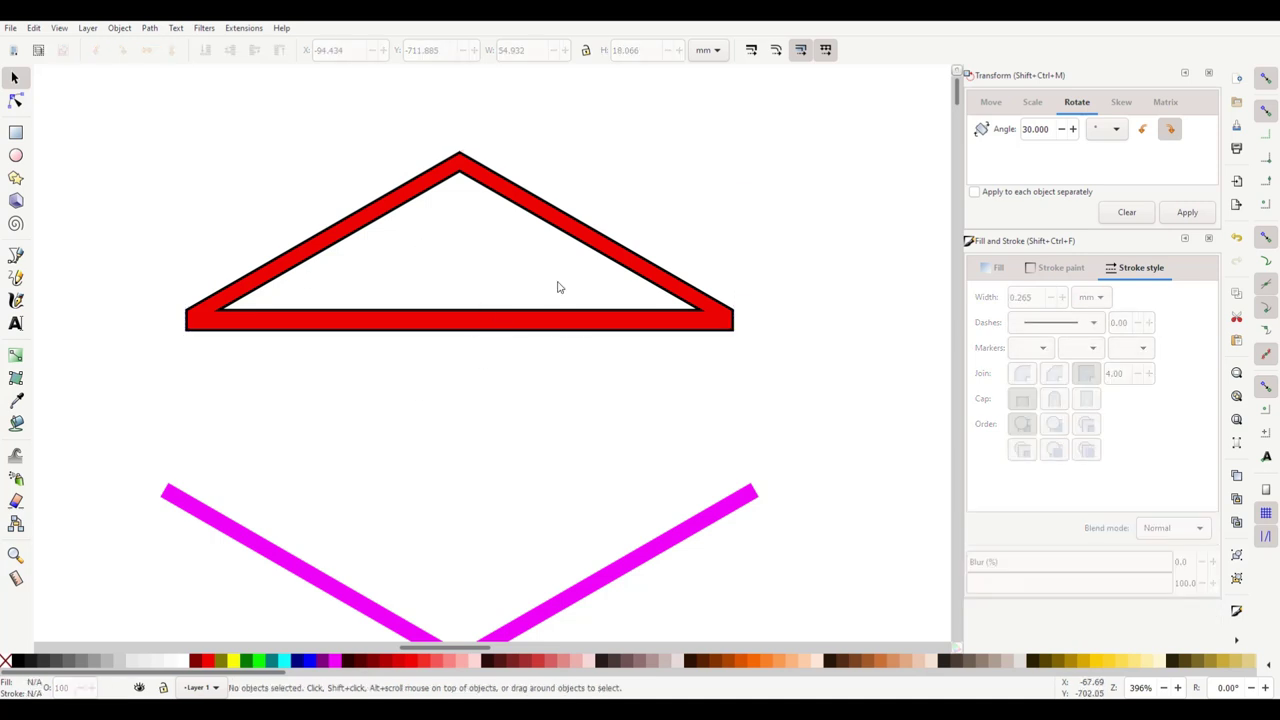
{"action": "scroll", "coordinate": [565, 349], "scroll_direction": "down", "scroll_amount": 1}
{"action": "scroll", "coordinate": [571, 314], "scroll_direction": "down", "scroll_amount": 3, "text": "ctrl"}
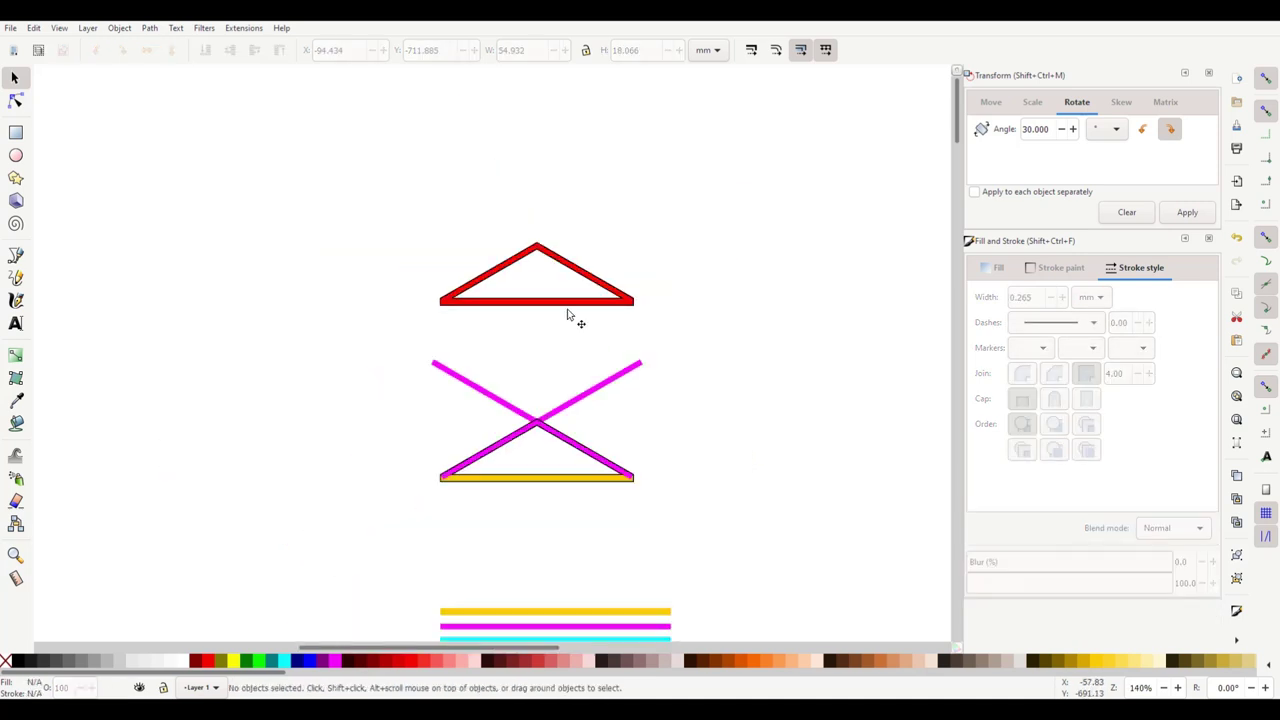
{"action": "left_click_drag", "start_coordinate": [553, 306], "coordinate": [609, 420]}
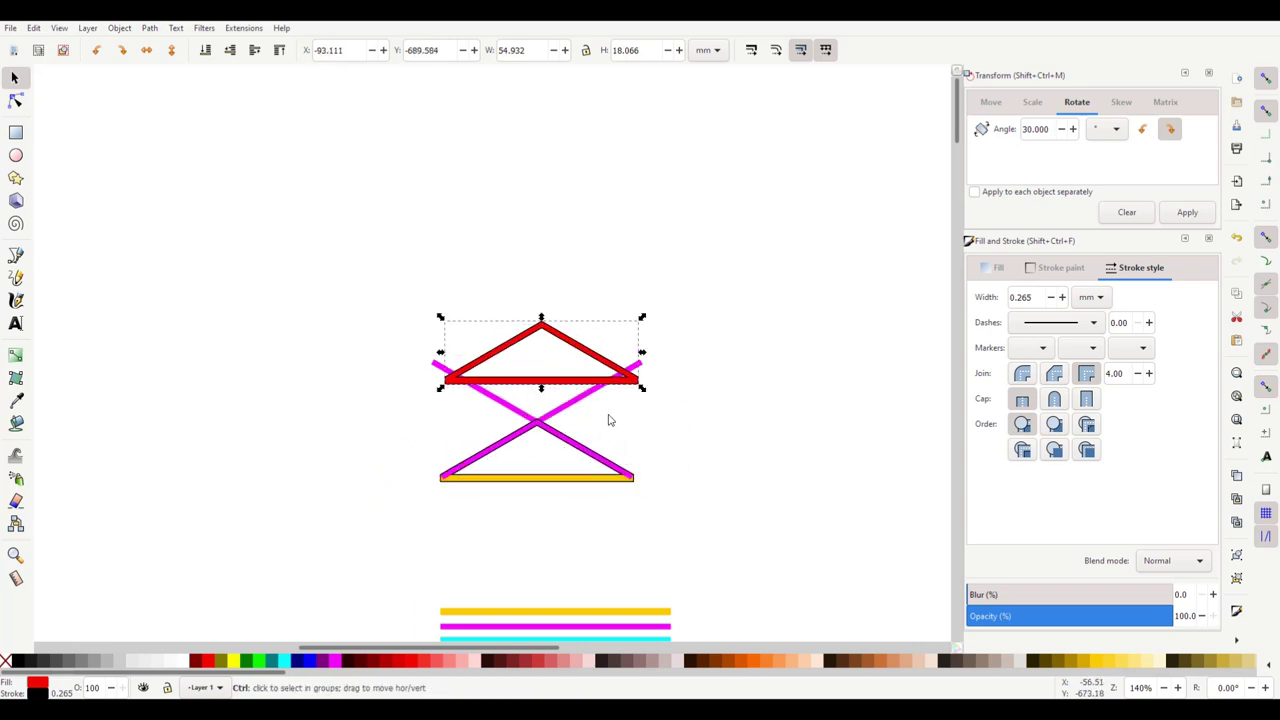
{"action": "key", "text": "ctrl+z"}
{"action": "scroll", "coordinate": [546, 285], "scroll_direction": "up", "scroll_amount": 3, "text": "ctrl"}
{"action": "scroll", "coordinate": [555, 395], "scroll_direction": "down", "scroll_amount": 2}
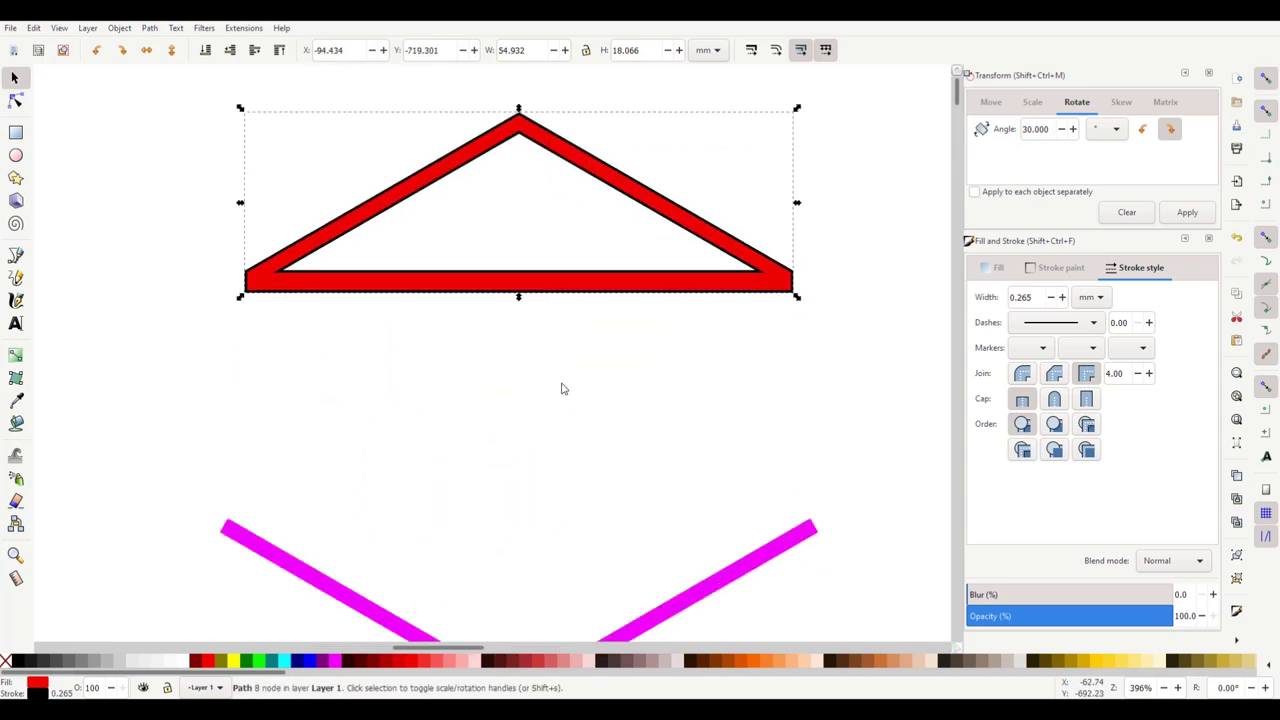
{"action": "key", "text": "Escape"}
{"action": "scroll", "coordinate": [698, 408], "scroll_direction": "down", "scroll_amount": 8}
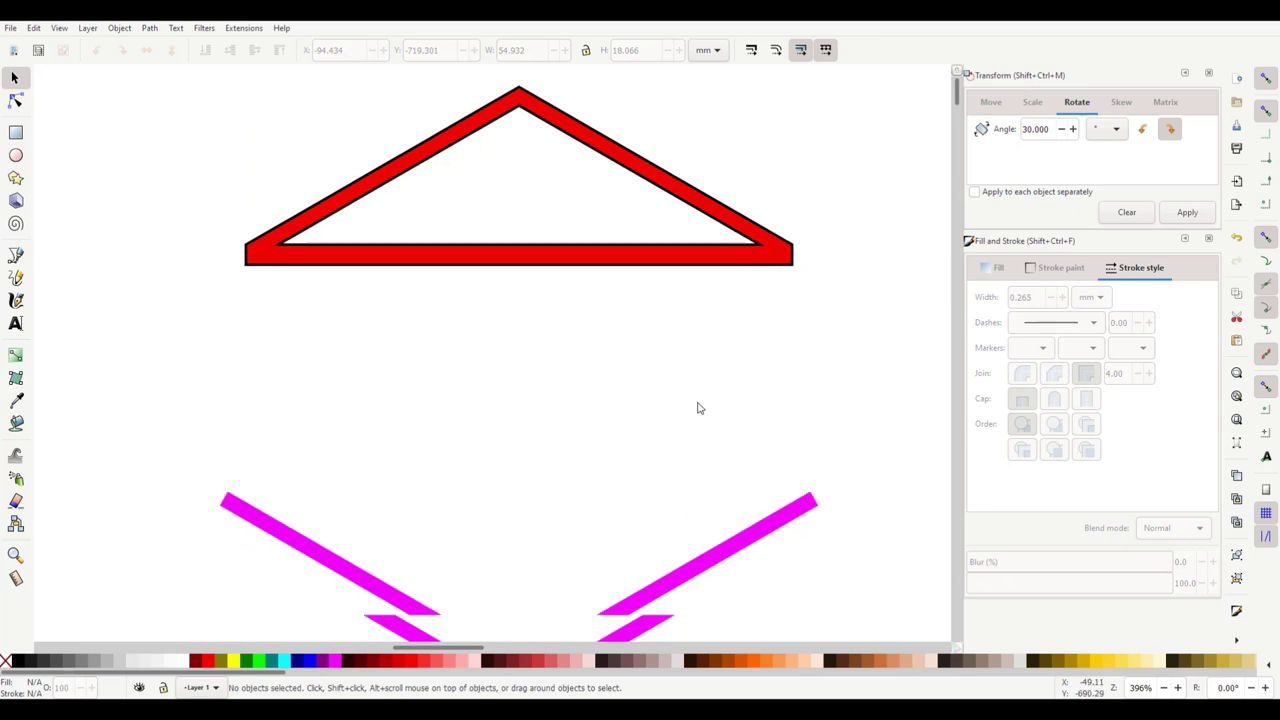
{"action": "scroll", "coordinate": [698, 408], "scroll_direction": "down", "scroll_amount": 1}
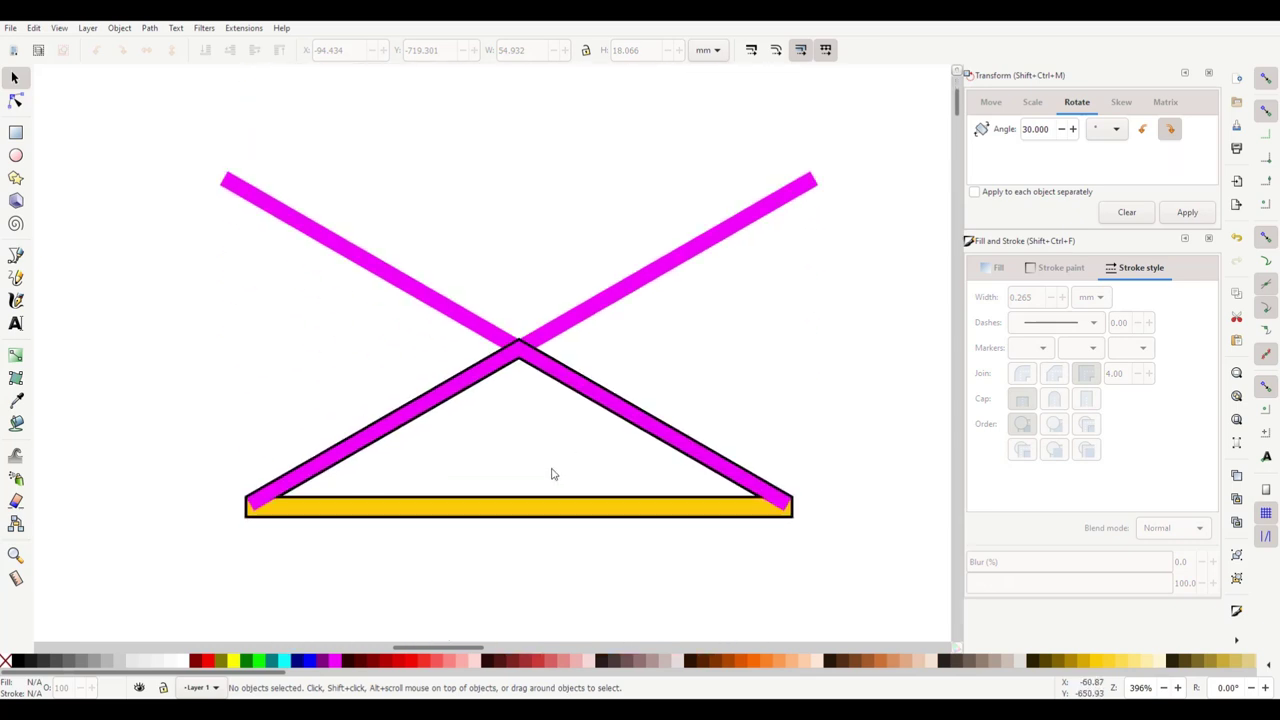
{"action": "left_click", "coordinate": [504, 369]}
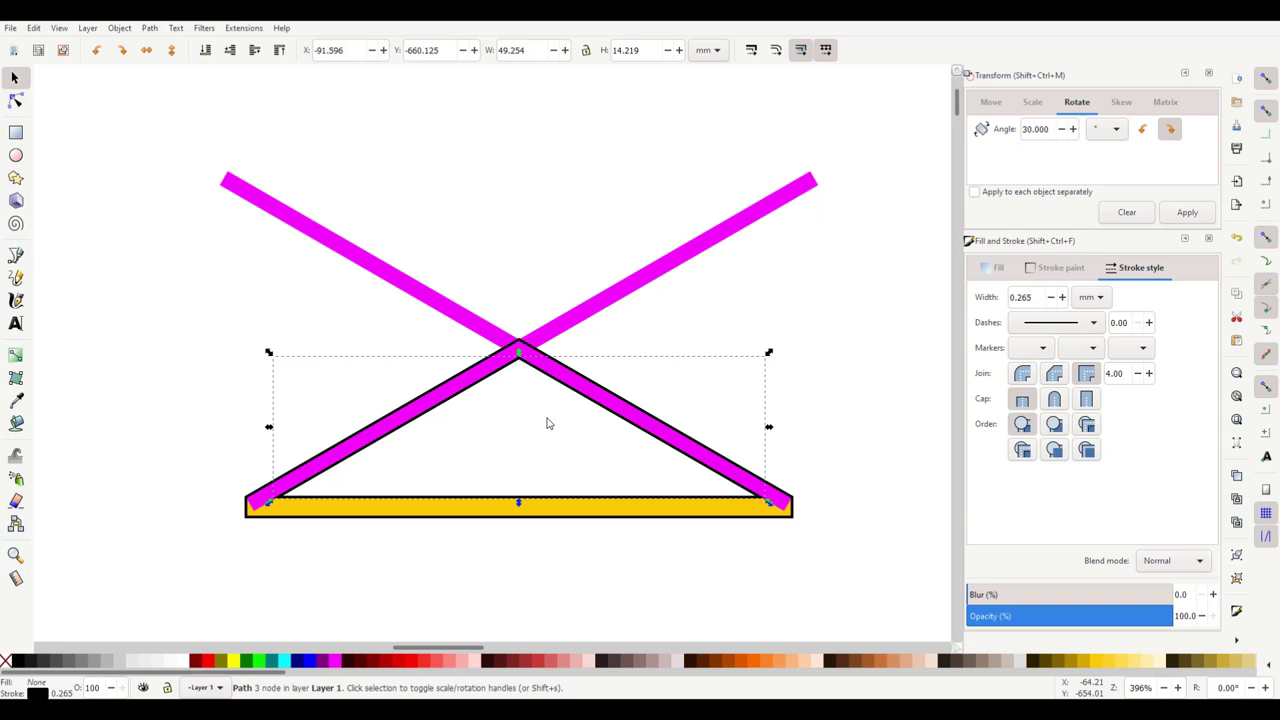
{"action": "key", "text": "Escape"}
{"action": "scroll", "coordinate": [547, 455], "scroll_direction": "down", "scroll_amount": 4}
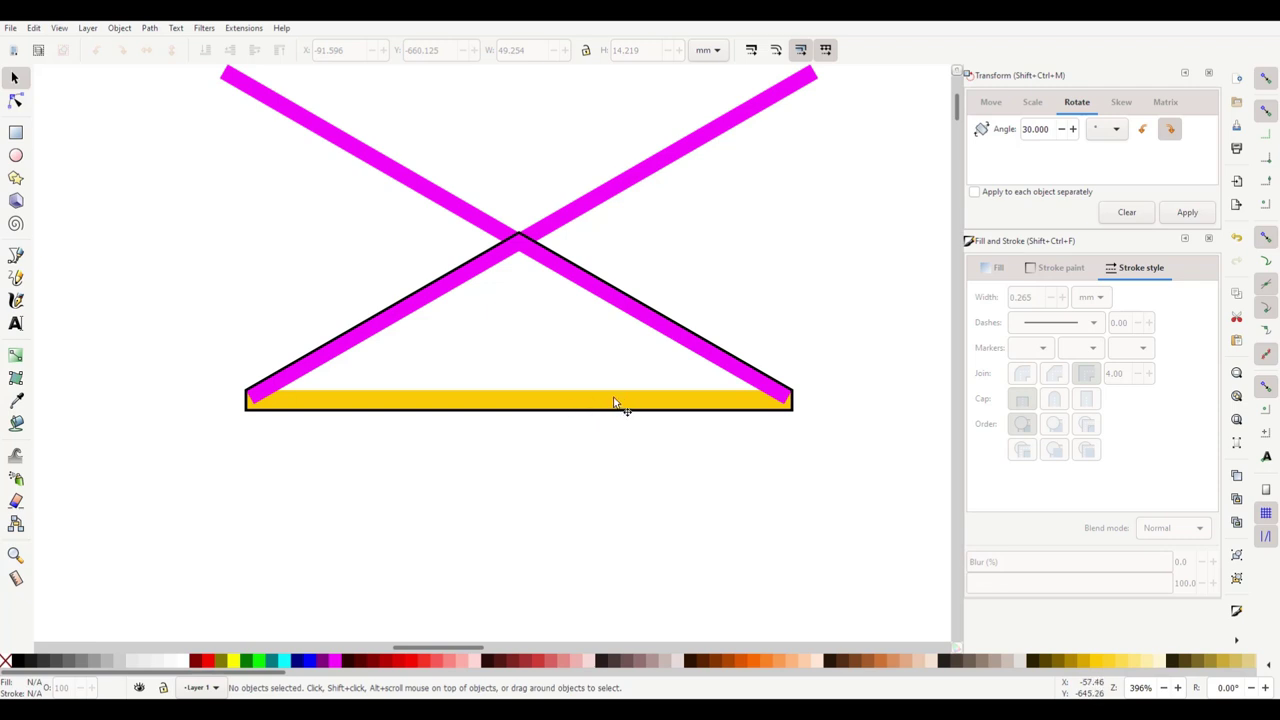
{"action": "scroll", "coordinate": [625, 429], "scroll_direction": "down", "scroll_amount": 9}
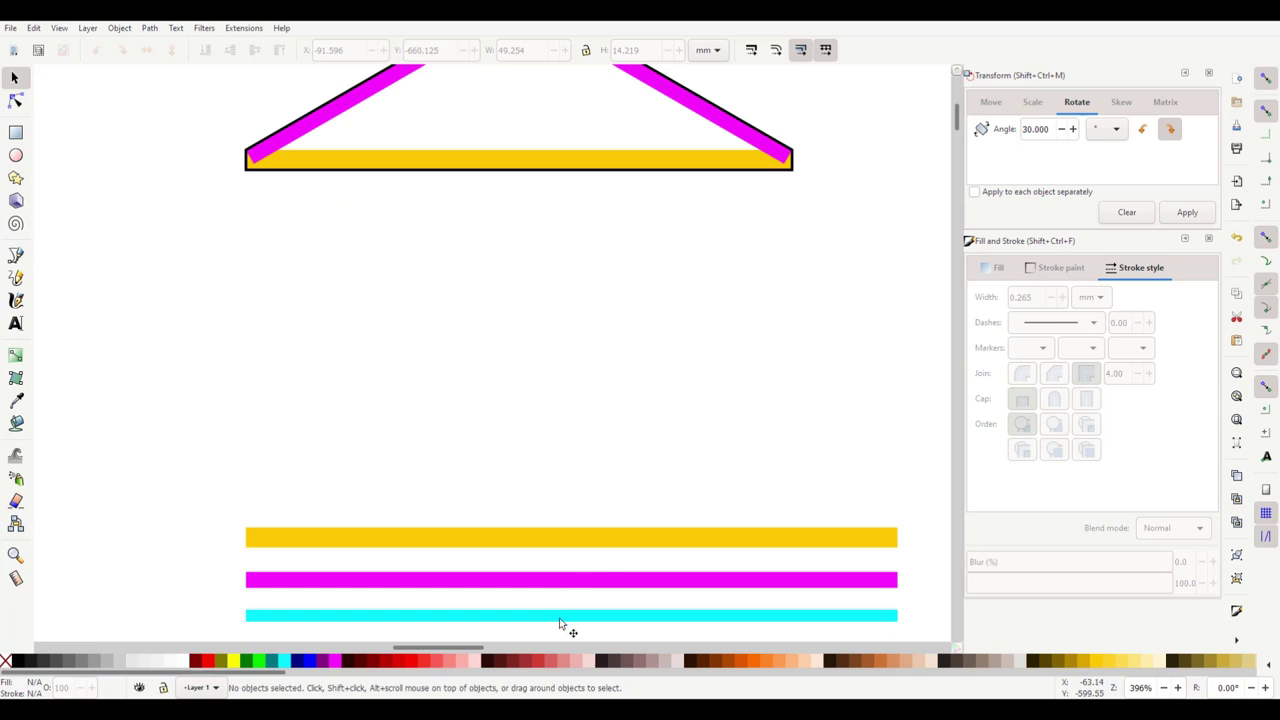
Step: Move the cyan bar up beneath the truss and shorten it to 32.746 mm wide
{"action": "left_click", "coordinate": [558, 616]}
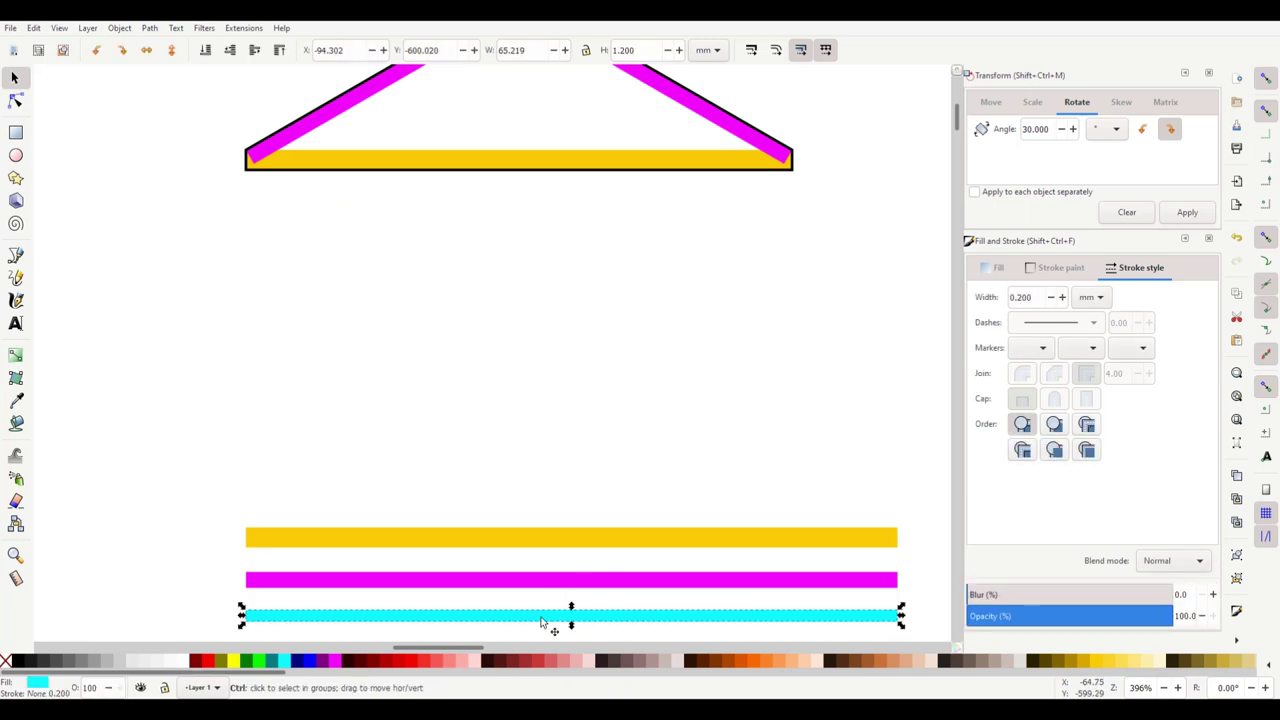
{"action": "left_click_drag", "start_coordinate": [541, 622], "coordinate": [525, 252]}
{"action": "scroll", "coordinate": [626, 374], "scroll_direction": "up", "scroll_amount": 4}
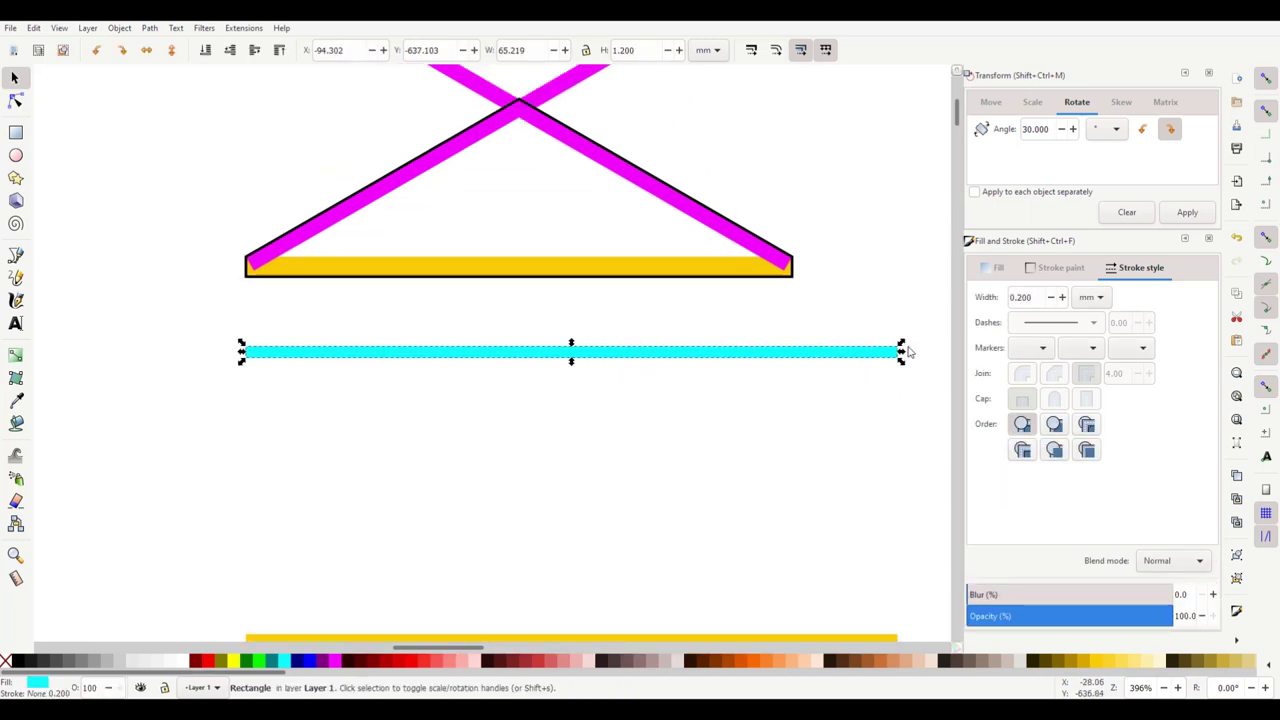
{"action": "left_click_drag", "start_coordinate": [900, 350], "coordinate": [573, 350]}
{"action": "left_click", "coordinate": [620, 523]}
{"action": "scroll", "coordinate": [620, 527], "scroll_direction": "up", "scroll_amount": 3}
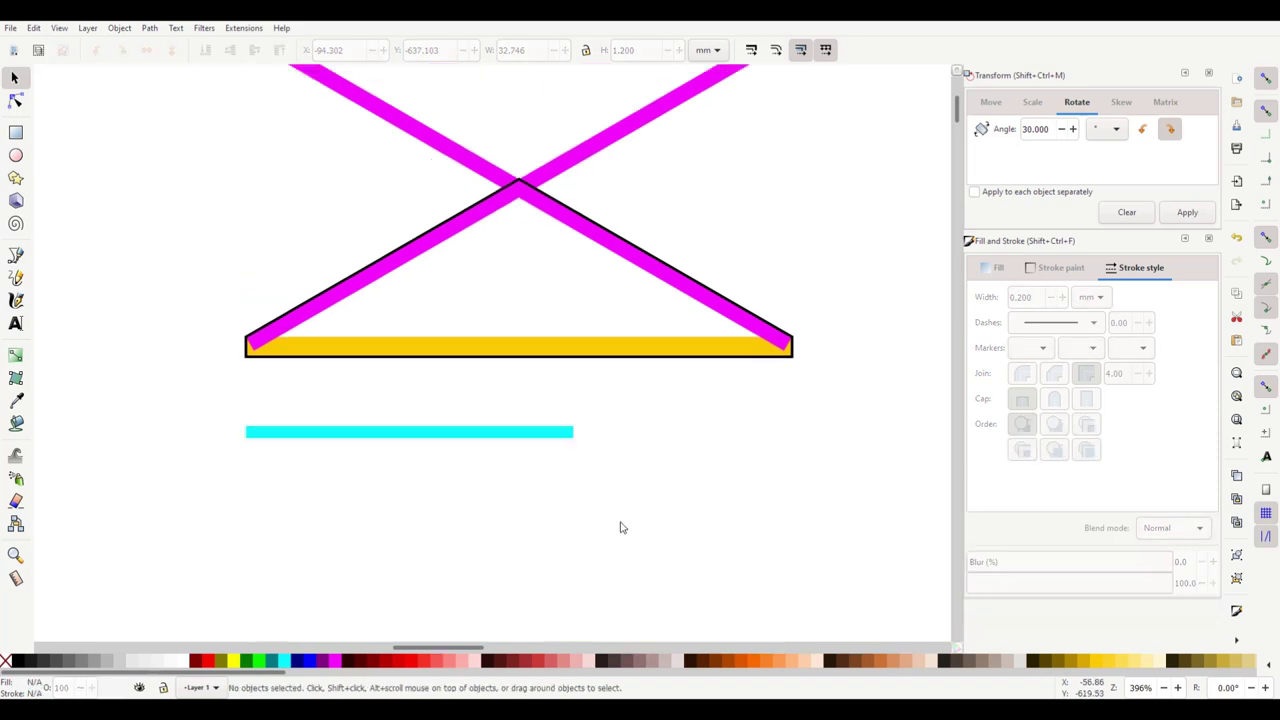
{"action": "scroll", "coordinate": [620, 527], "scroll_direction": "up", "scroll_amount": 2}
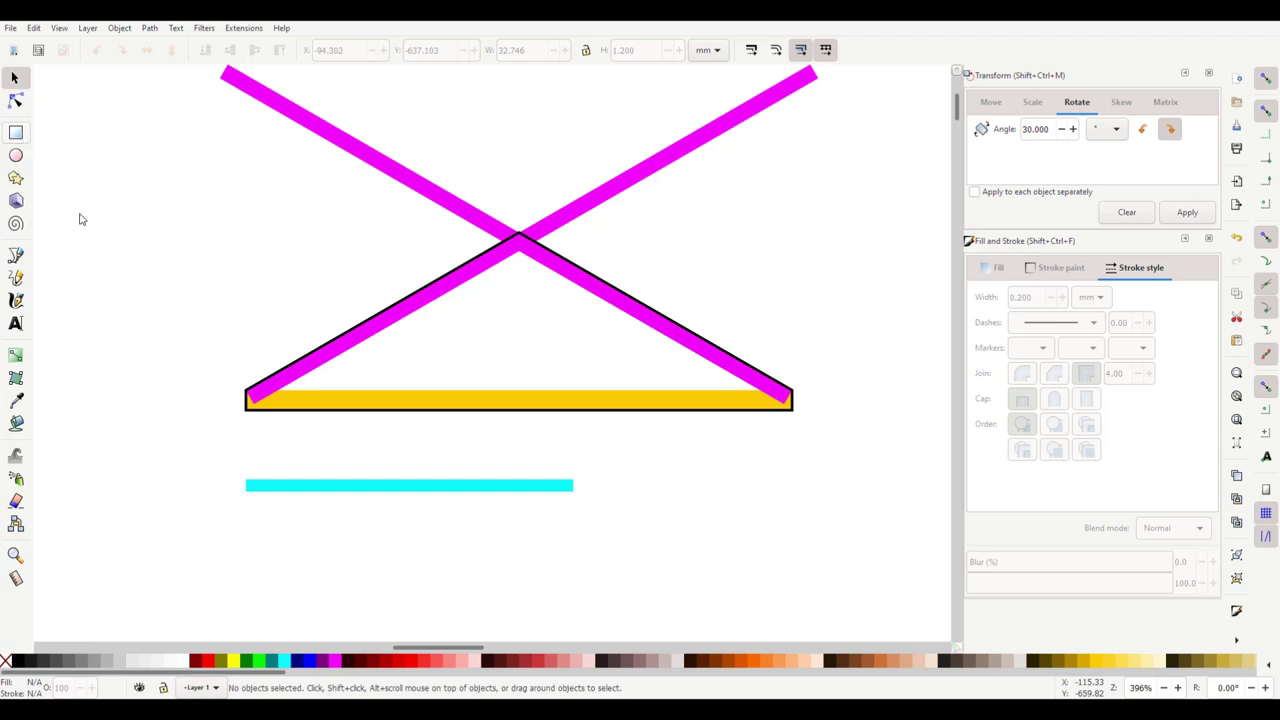
Step: Draw a vertical line from the braces' crossing down through the yellow base
{"action": "left_click", "coordinate": [16, 255]}
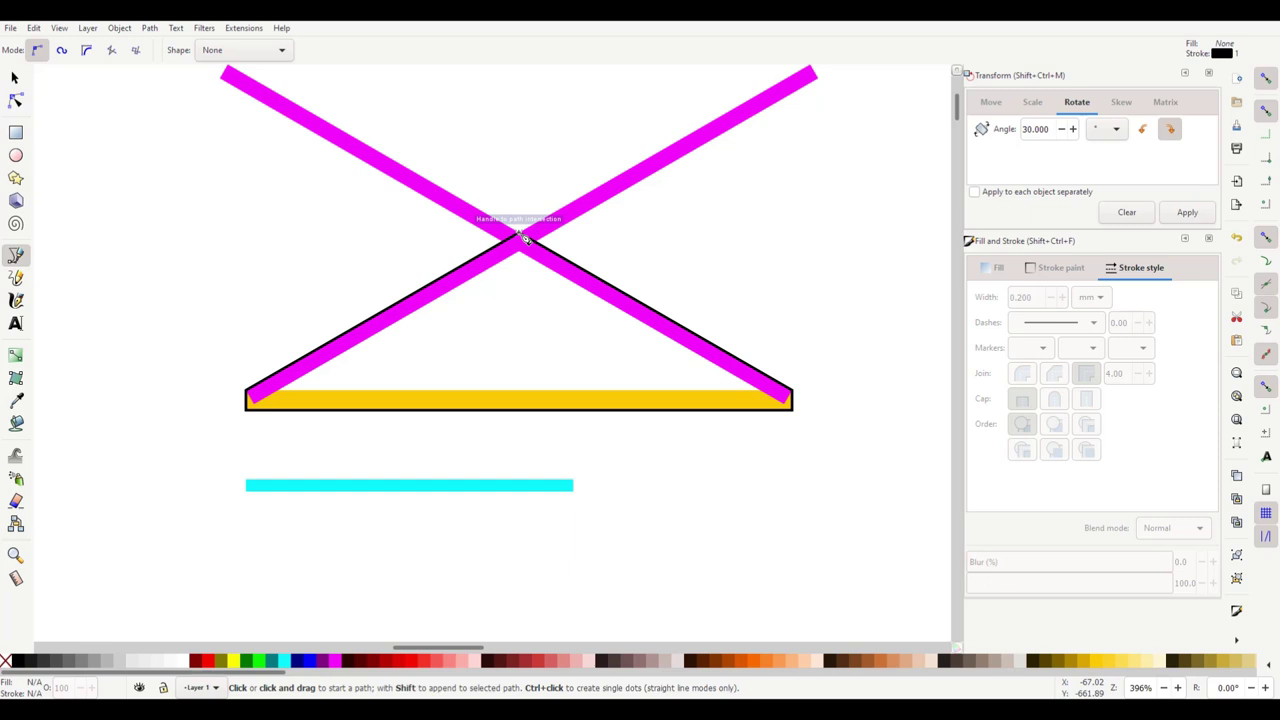
{"action": "left_click", "coordinate": [519, 236]}
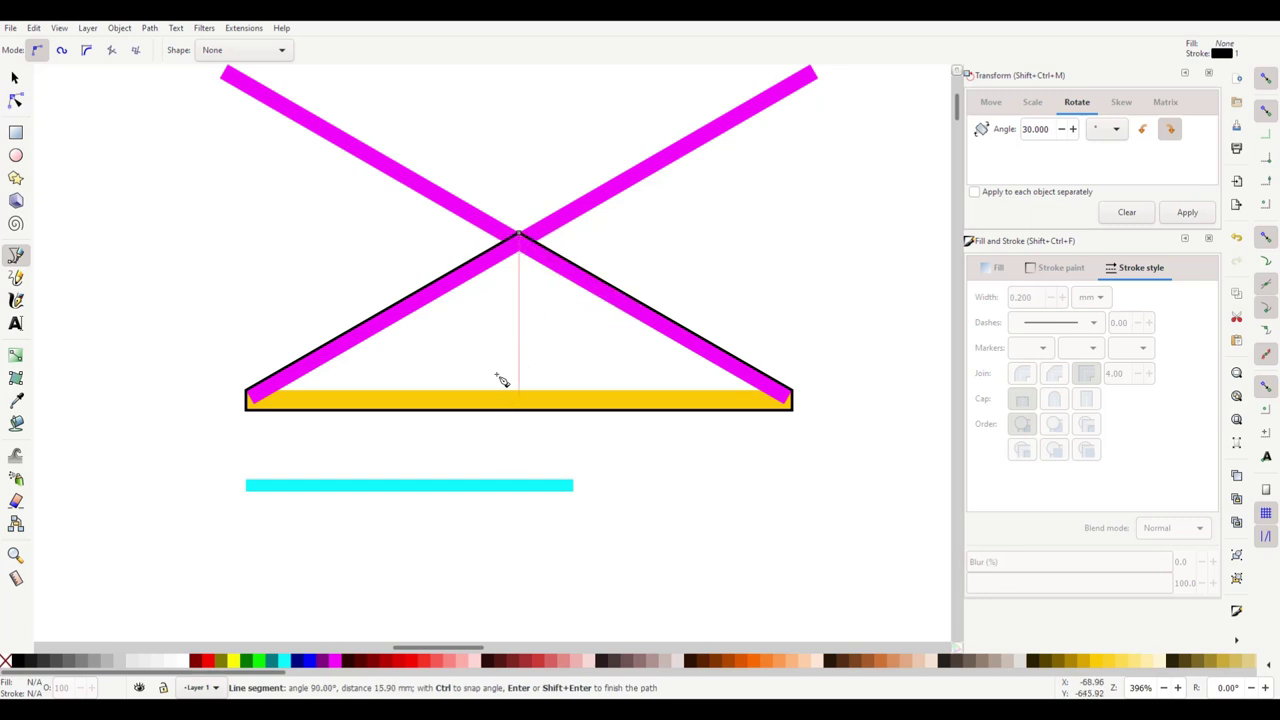
{"action": "left_click", "coordinate": [509, 450]}
{"action": "key", "text": "Return"}
{"action": "left_click", "coordinate": [14, 78]}
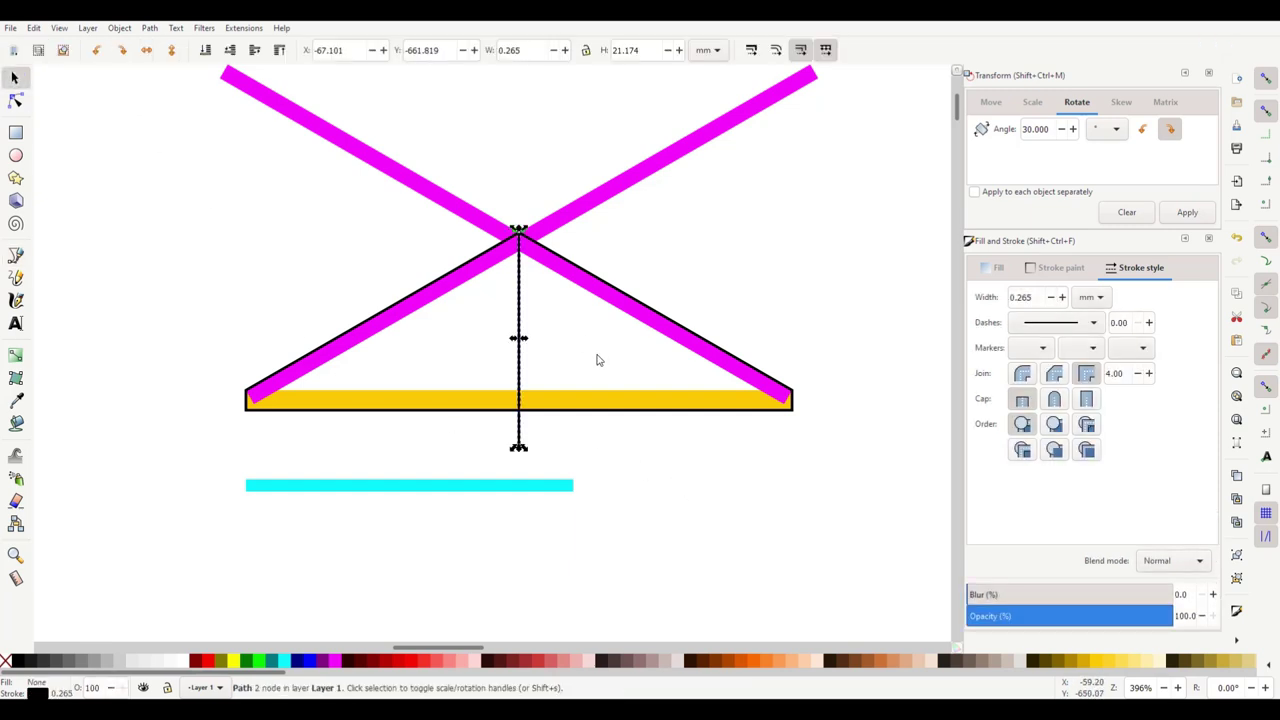
Step: Set the vertical line's stroke width to 0.1 mm
{"action": "left_click", "coordinate": [524, 343]}
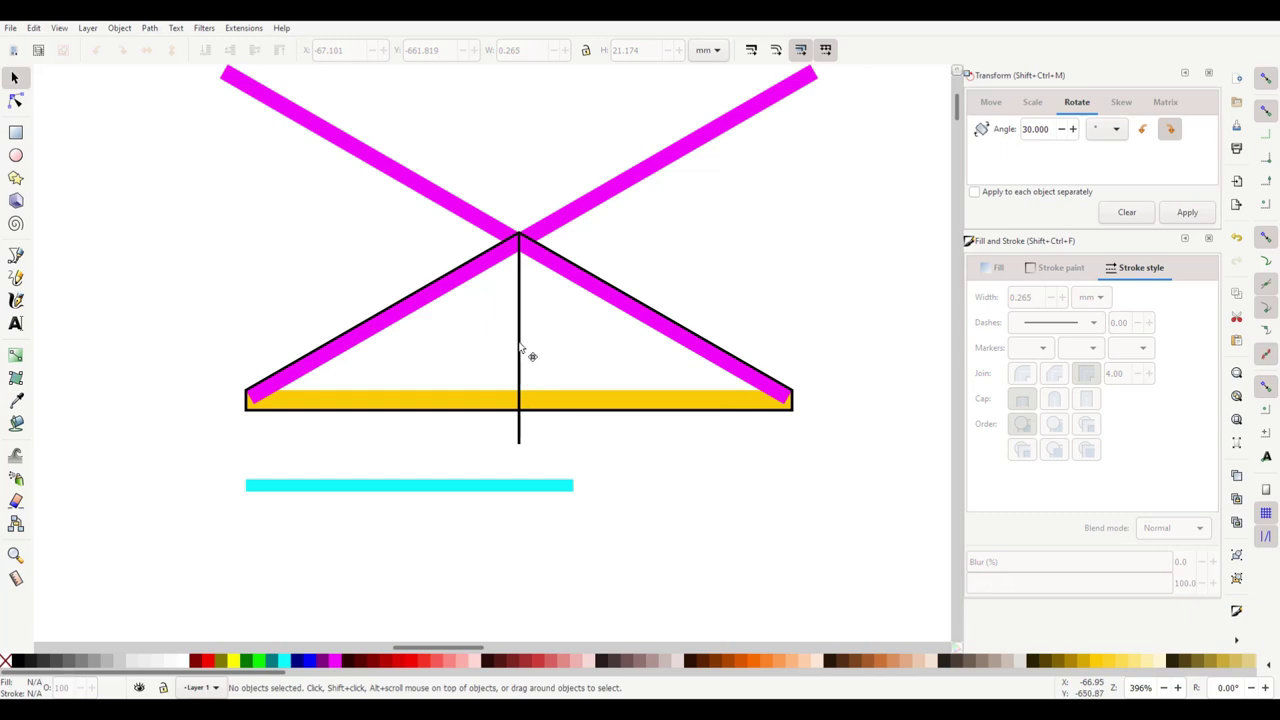
{"action": "left_click", "coordinate": [519, 348]}
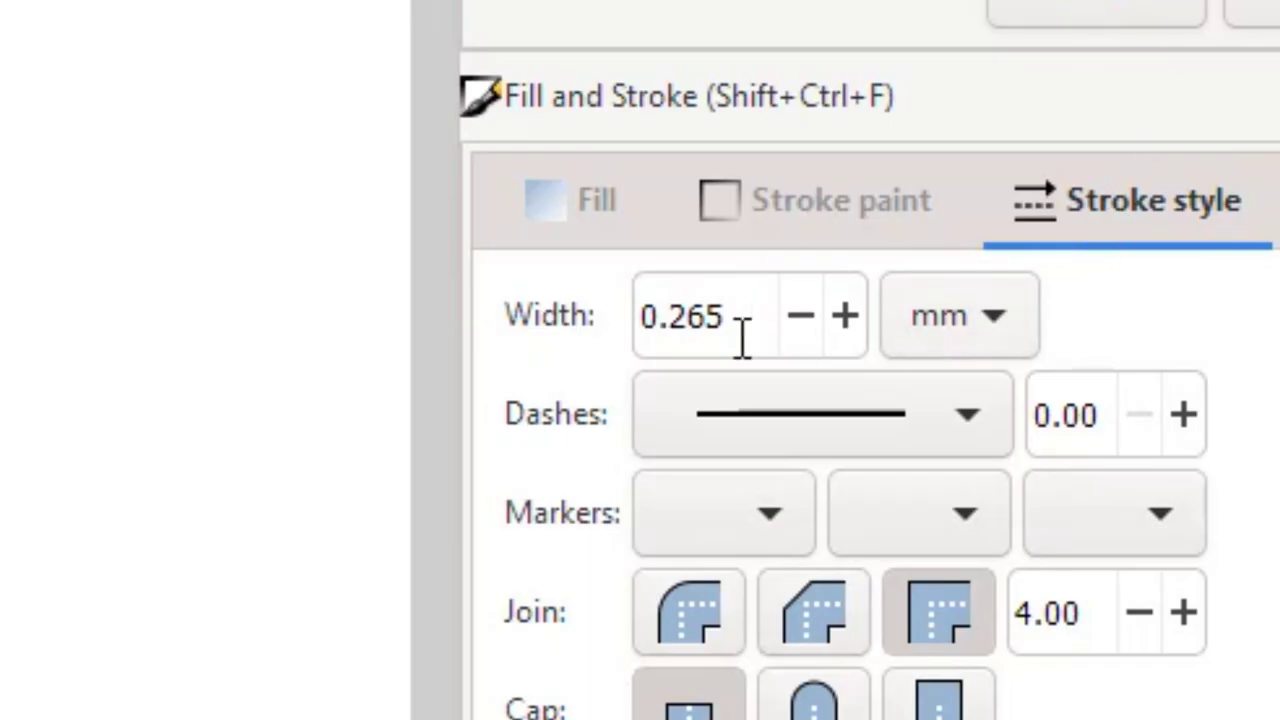
{"action": "left_click_drag", "start_coordinate": [670, 316], "coordinate": [766, 314]}
{"action": "type", "text": "1"}
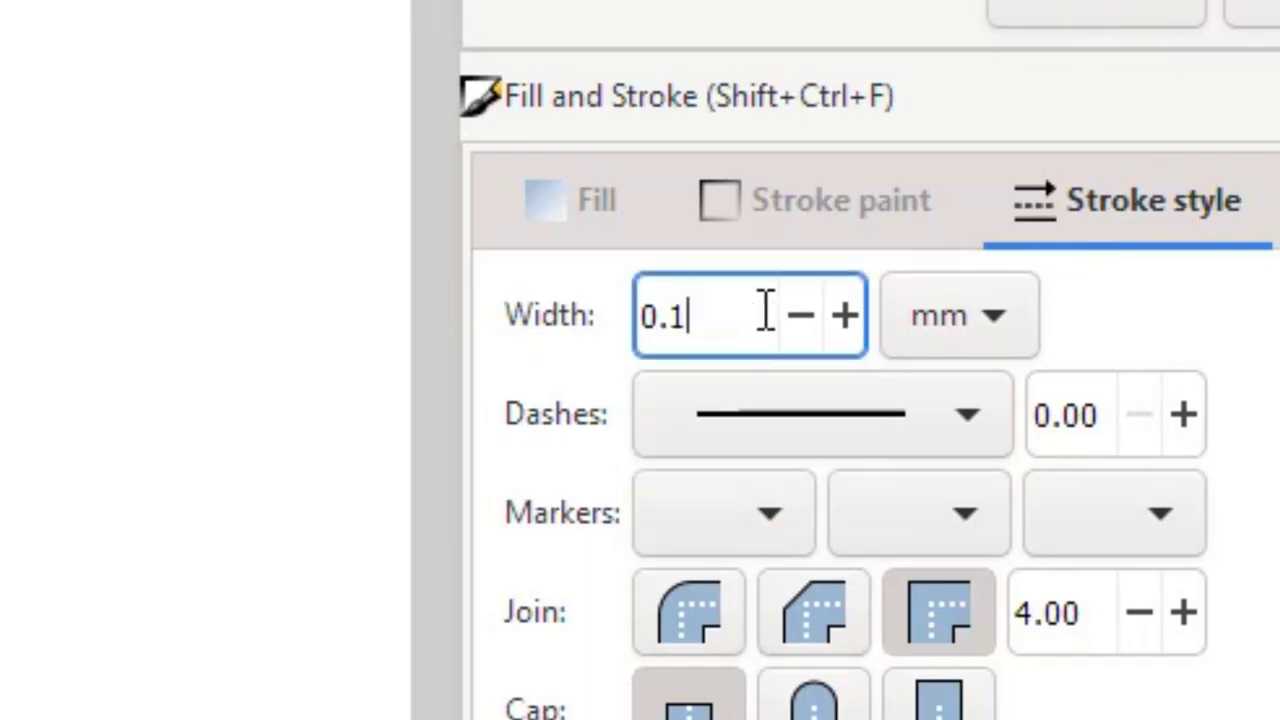
{"action": "key", "text": "Return"}
{"action": "left_click", "coordinate": [591, 432]}
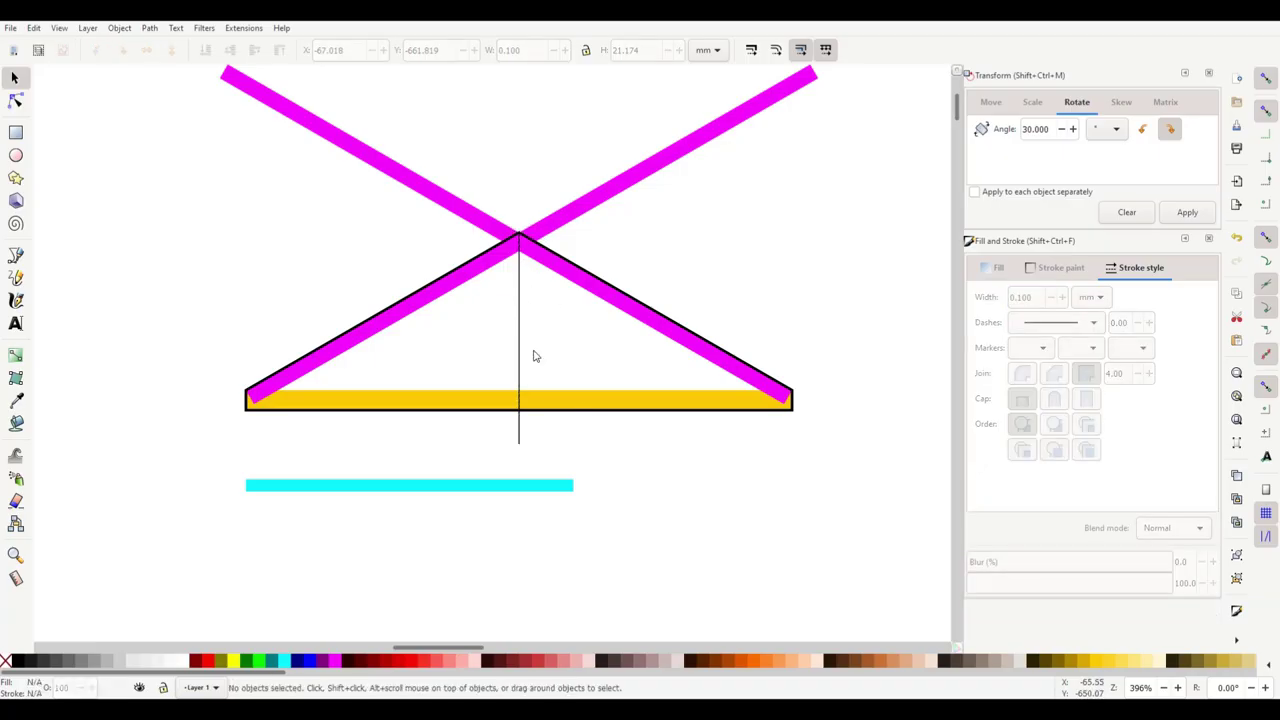
Step: Rotate the cyan bar by 60° using the Transform dialog's Rotate angle
{"action": "left_click", "coordinate": [446, 490]}
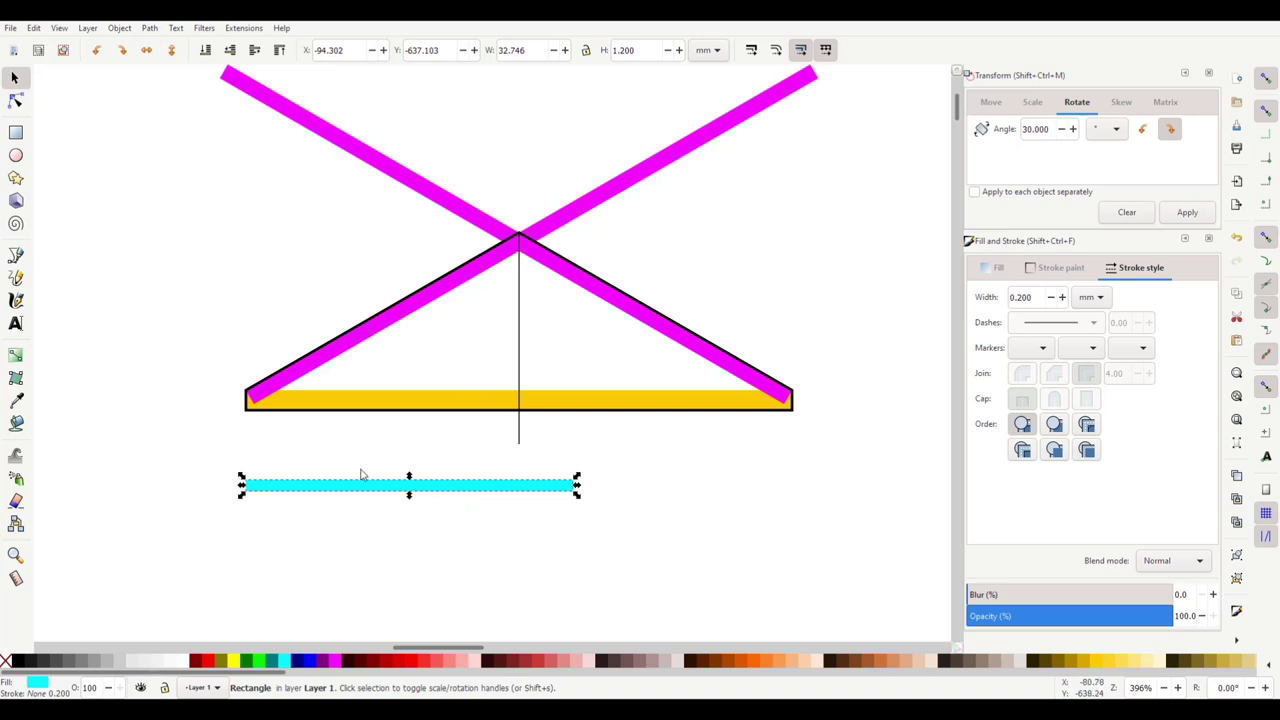
{"action": "left_click", "coordinate": [490, 486]}
{"action": "left_click_drag", "start_coordinate": [578, 482], "coordinate": [520, 617]}
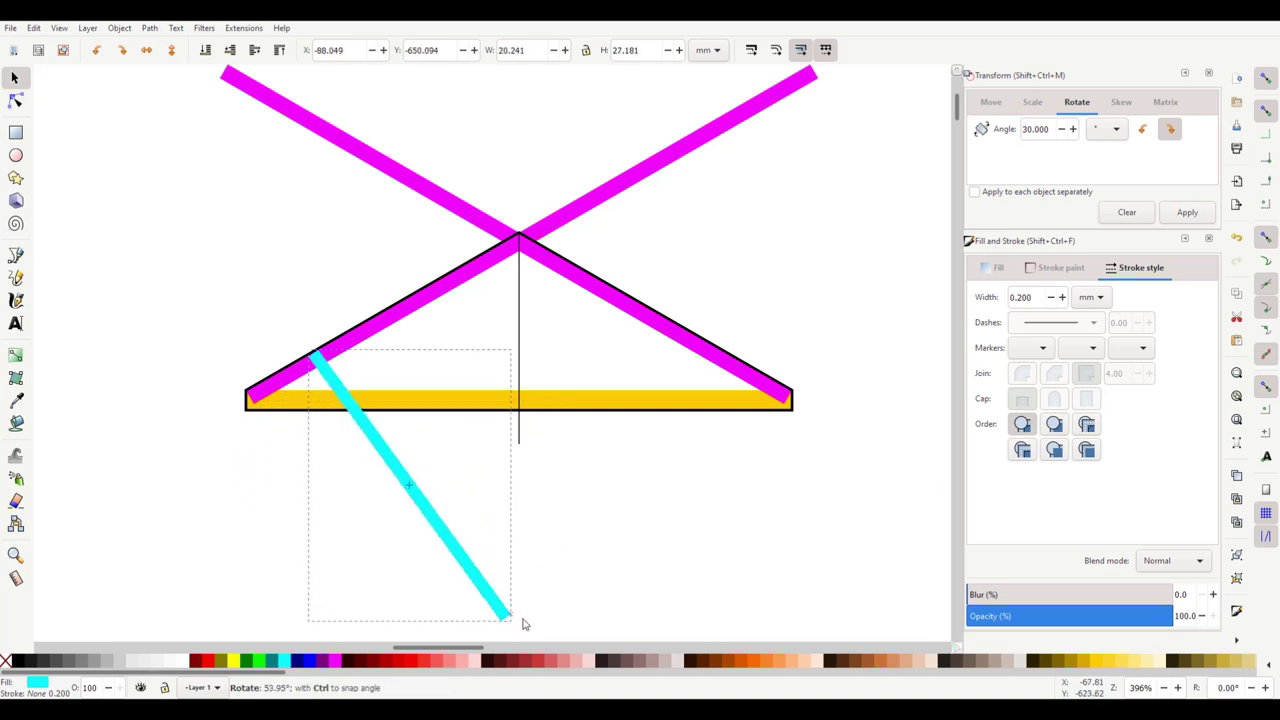
{"action": "left_click", "coordinate": [337, 417]}
{"action": "left_click_drag", "start_coordinate": [447, 375], "coordinate": [447, 308]}
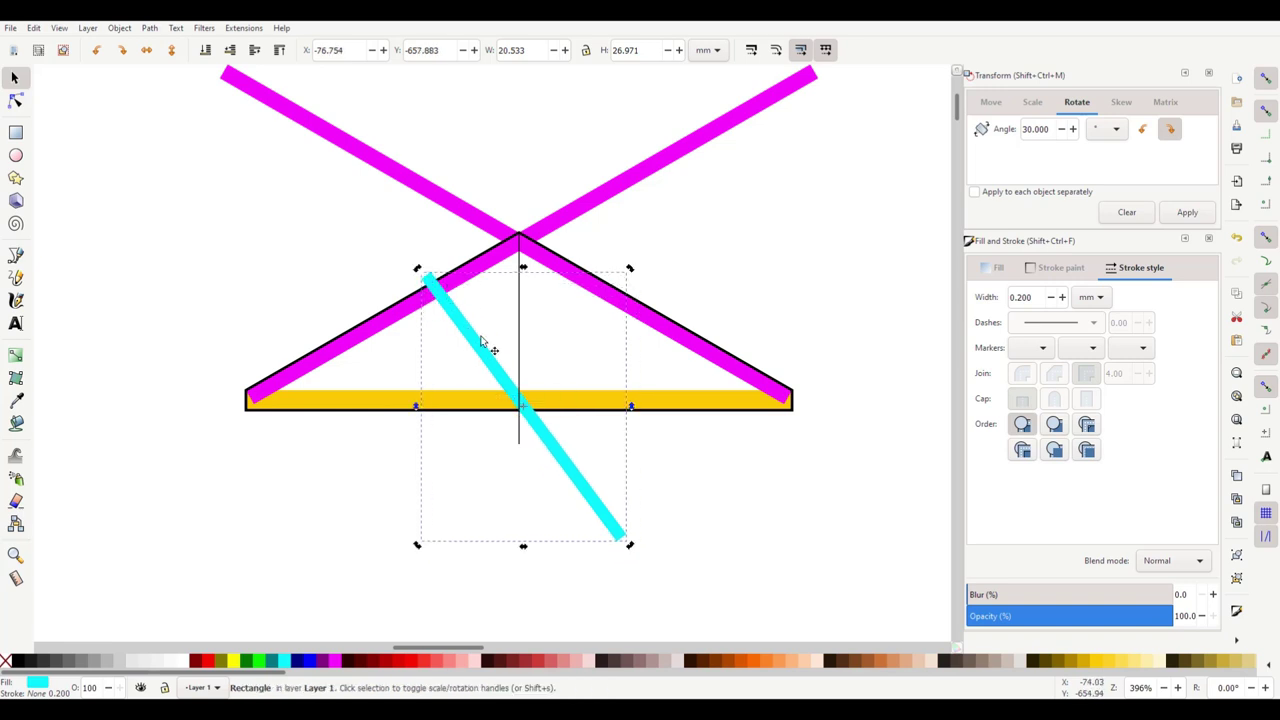
{"action": "key", "text": "ctrl+z"}
{"action": "key", "text": "ctrl+z"}
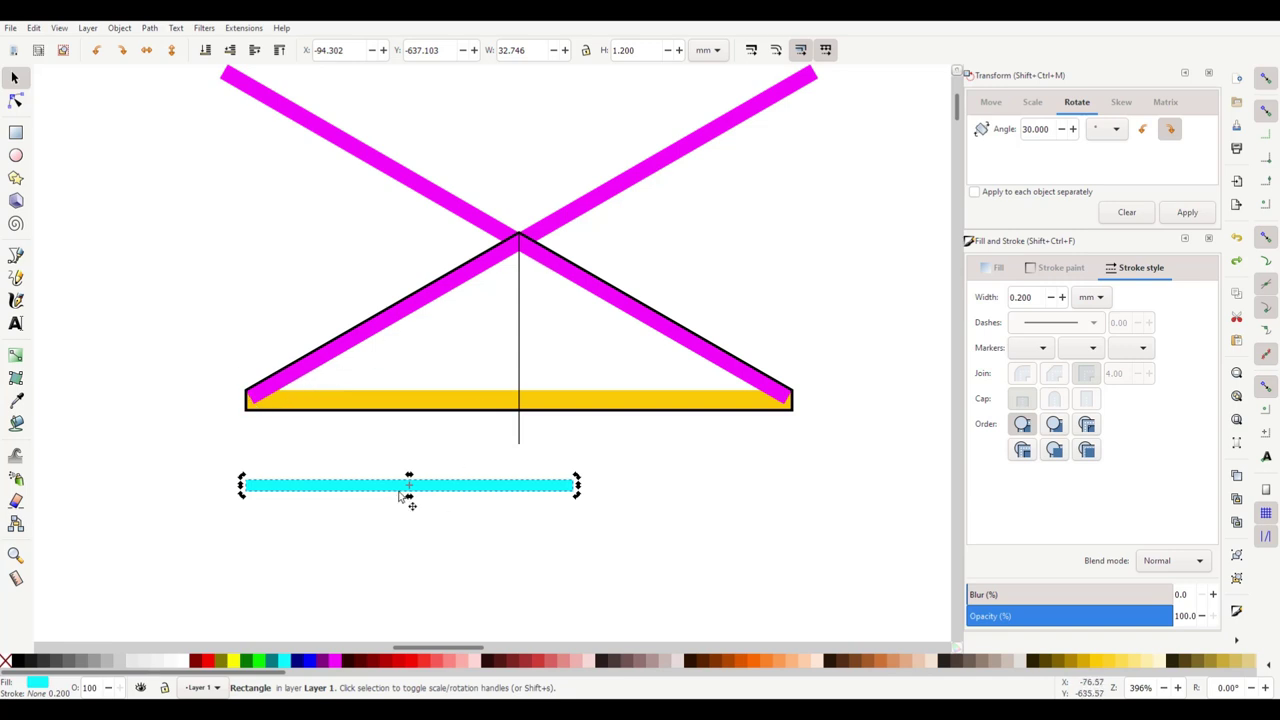
{"action": "left_click", "coordinate": [1025, 129]}
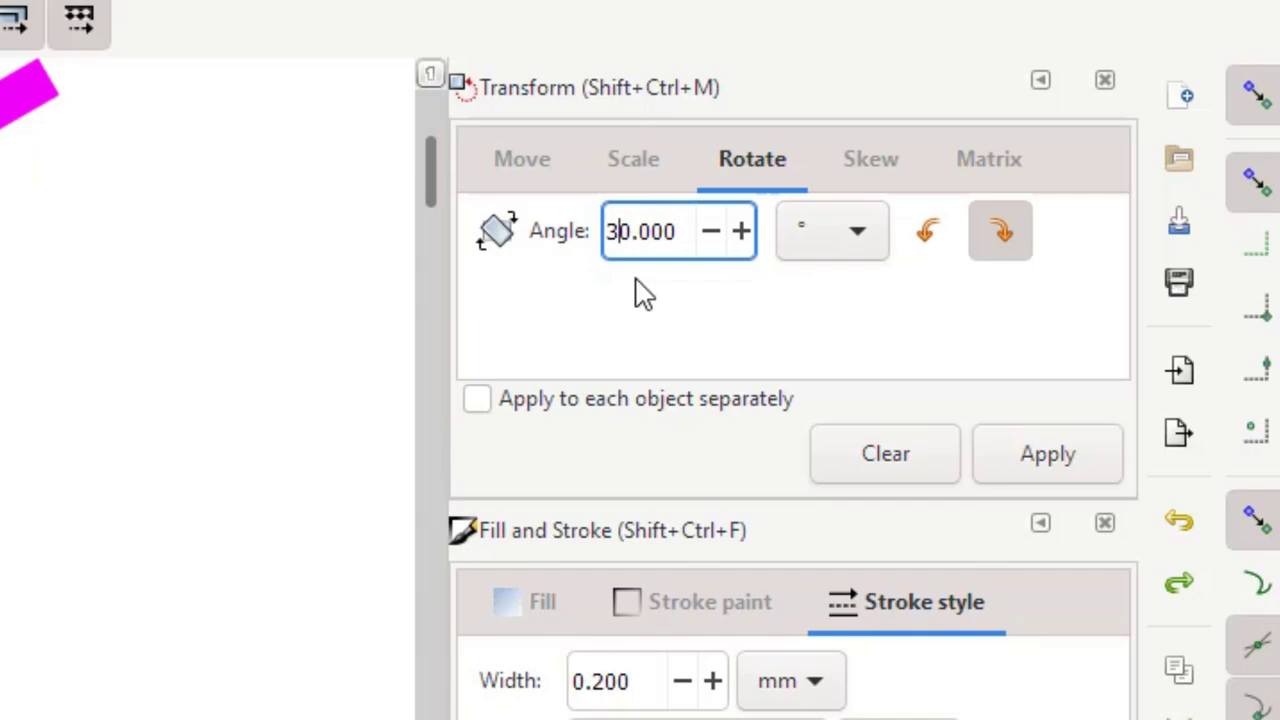
{"action": "key", "text": "BackSpace"}
{"action": "type", "text": "6"}
{"action": "left_click", "coordinate": [1034, 436]}
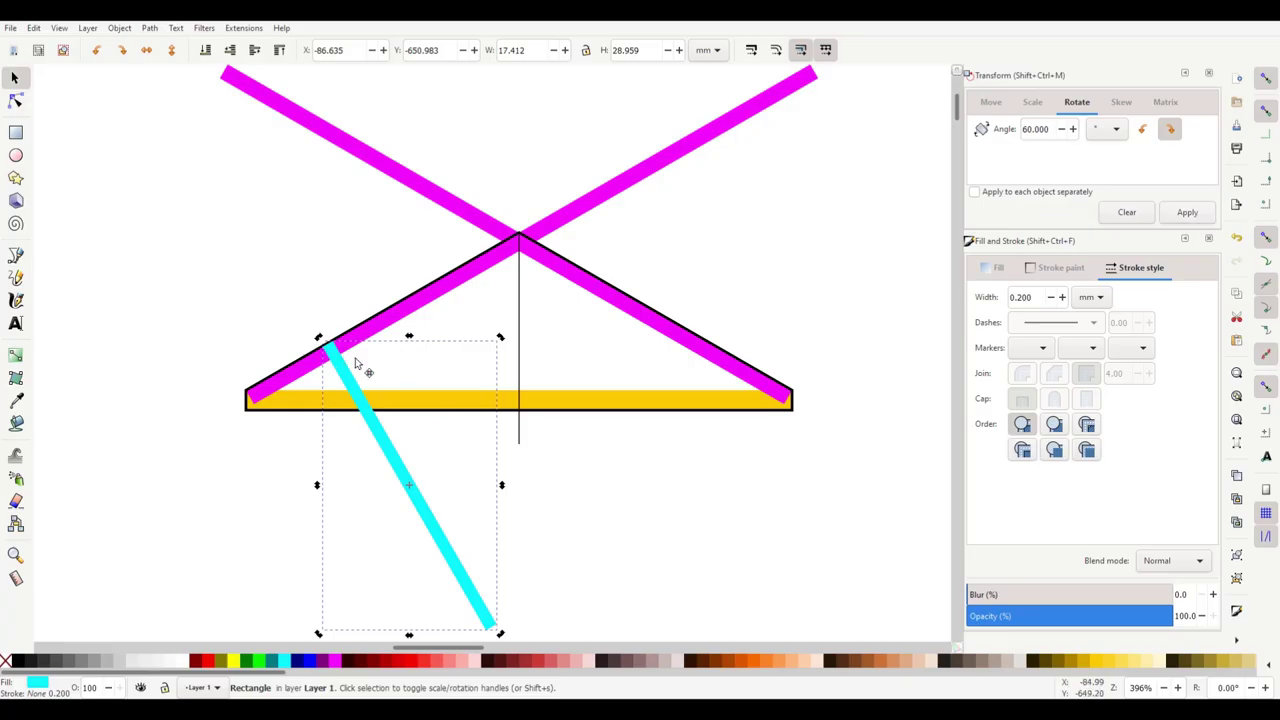
Step: Move the rotated cyan brace up-left against the vertical line
{"action": "mouse_move", "coordinate": [352, 362]}
{"action": "left_mouse_down"}
{"action": "mouse_move", "coordinate": [453, 331]}
{"action": "mouse_move", "coordinate": [445, 352]}
{"action": "mouse_move", "coordinate": [528, 388]}
{"action": "mouse_move", "coordinate": [548, 364]}
{"action": "left_mouse_up"}
{"action": "scroll", "coordinate": [450, 340], "scroll_direction": "up", "scroll_amount": 5}
{"action": "scroll", "coordinate": [708, 354], "scroll_direction": "down", "scroll_amount": 7}
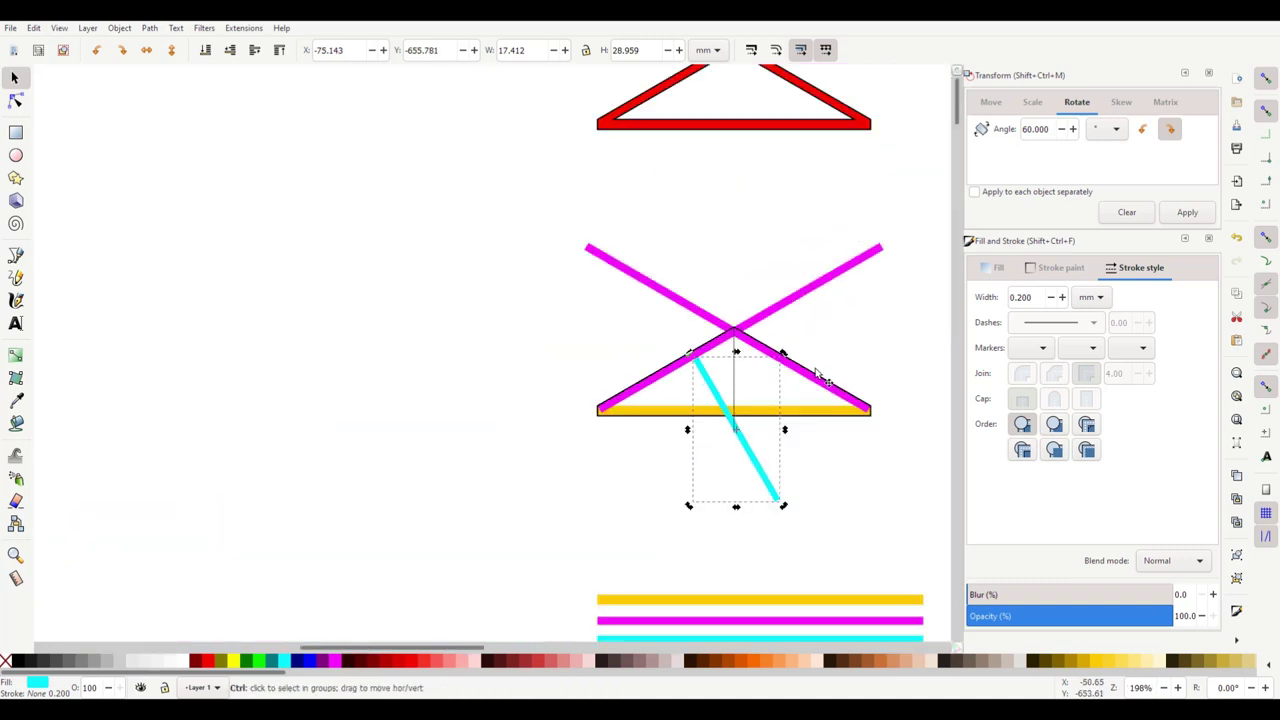
{"action": "scroll", "coordinate": [817, 372], "scroll_direction": "up", "scroll_amount": 4}
{"action": "left_click_drag", "start_coordinate": [465, 553], "coordinate": [387, 372]}
{"action": "scroll", "coordinate": [497, 530], "scroll_direction": "up", "scroll_amount": 3}
{"action": "scroll", "coordinate": [497, 530], "scroll_direction": "up", "scroll_amount": 2}
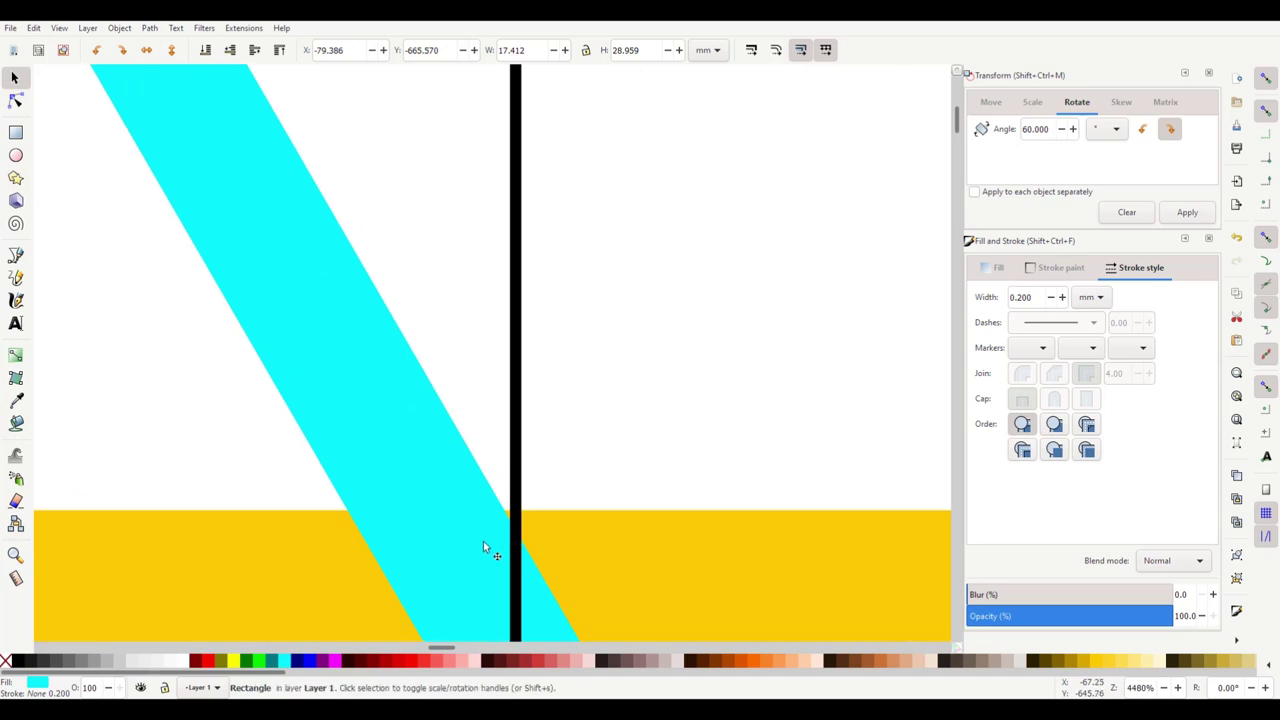
{"action": "left_click_drag", "start_coordinate": [486, 538], "coordinate": [494, 536]}
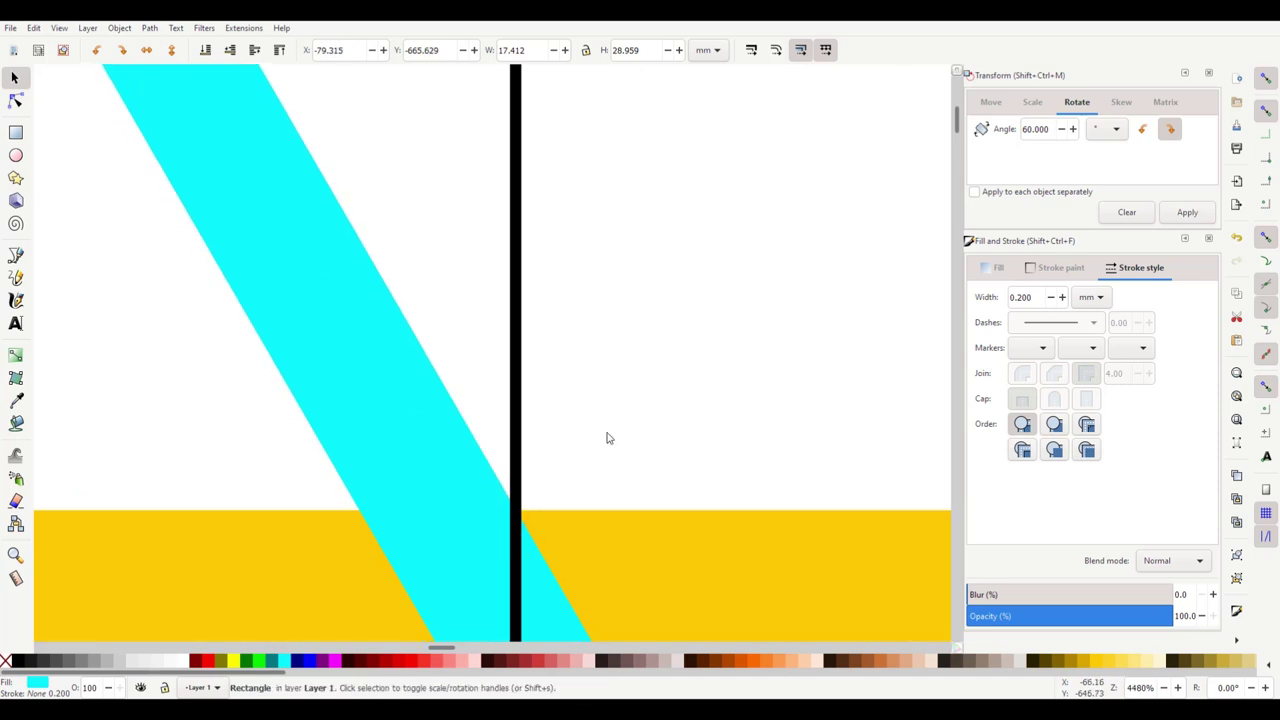
{"action": "scroll", "coordinate": [544, 376], "scroll_direction": "down", "scroll_amount": 3}
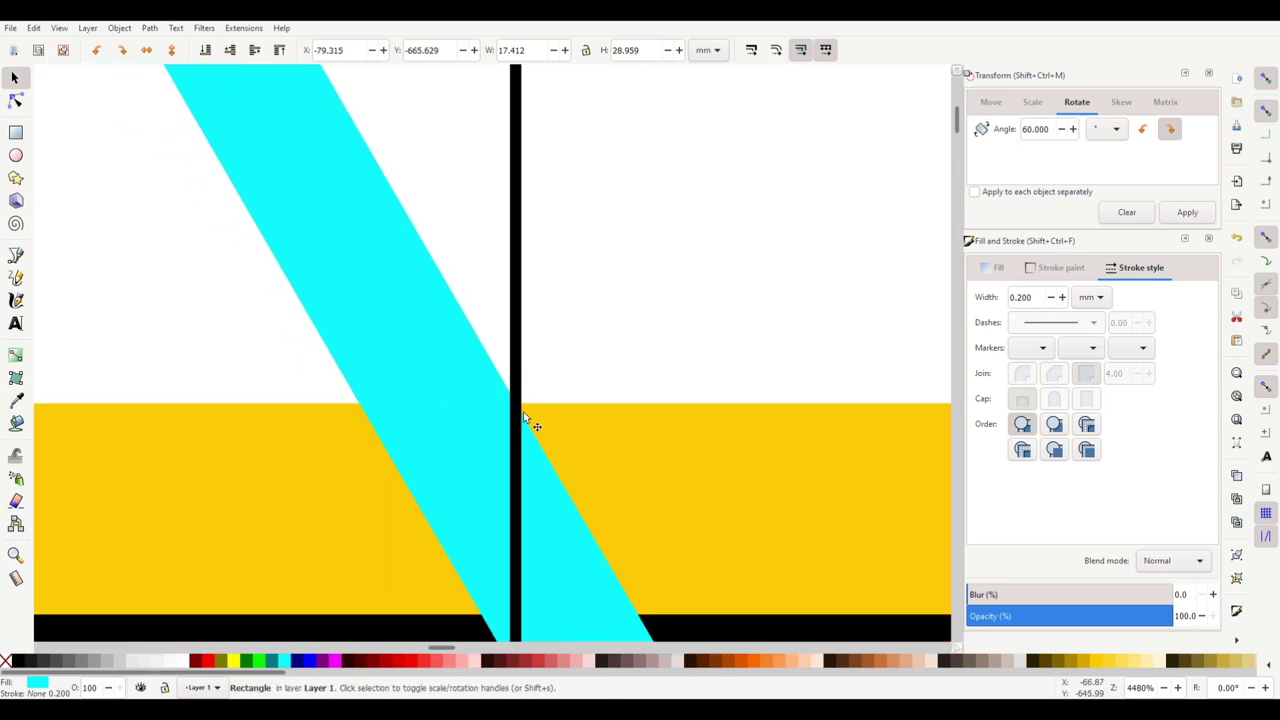
Step: Lower the vertical line to the bottom, align the cyan brace, then delete the vertical line
{"action": "left_click", "coordinate": [519, 222]}
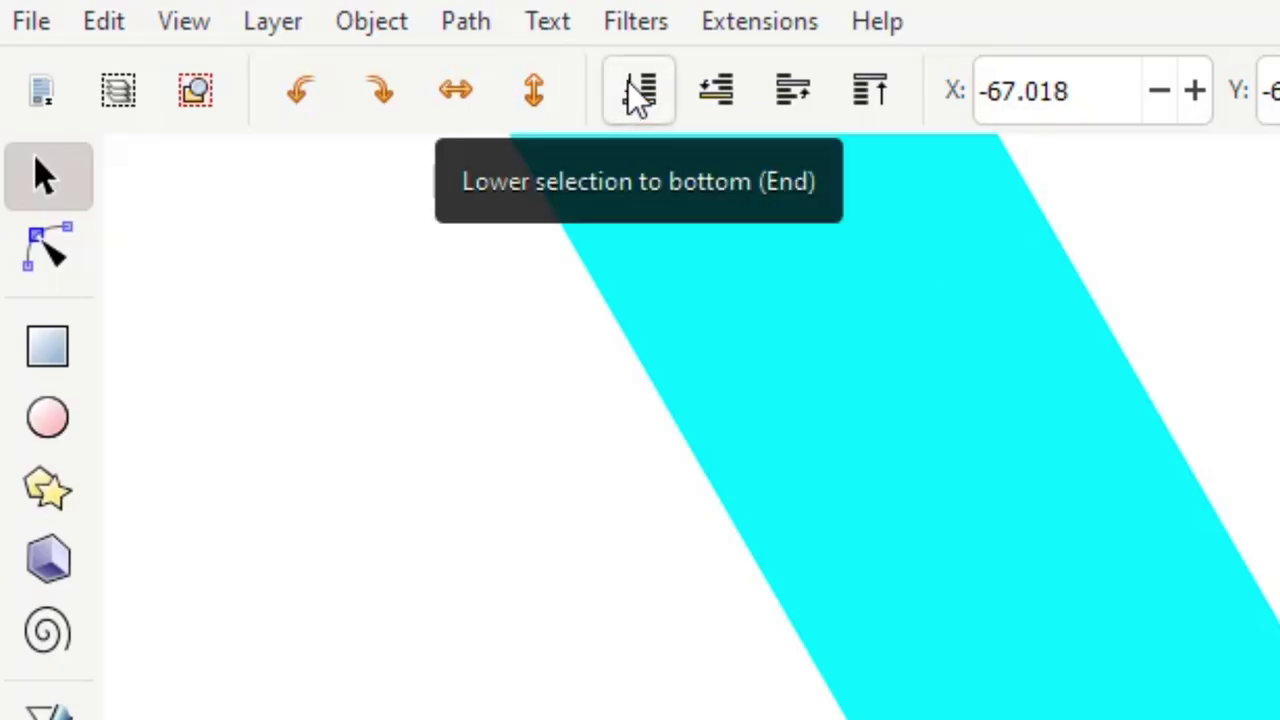
{"action": "left_click", "coordinate": [630, 85]}
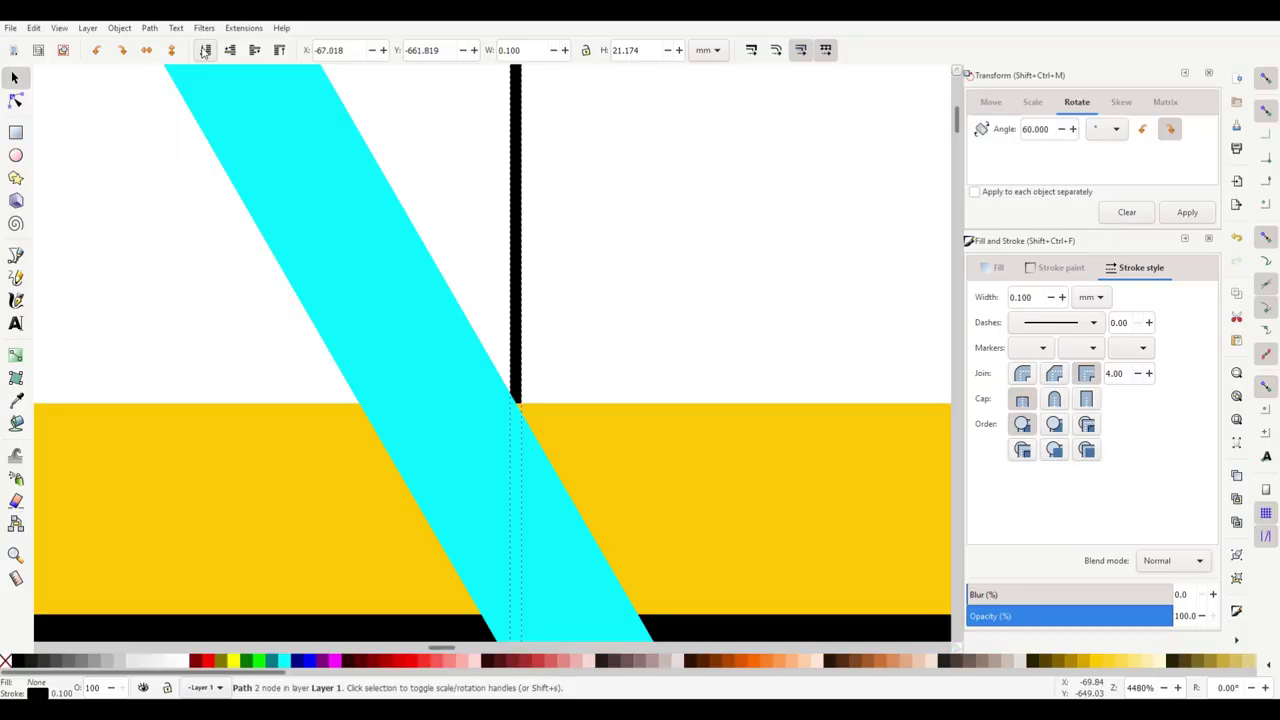
{"action": "key", "text": "Escape"}
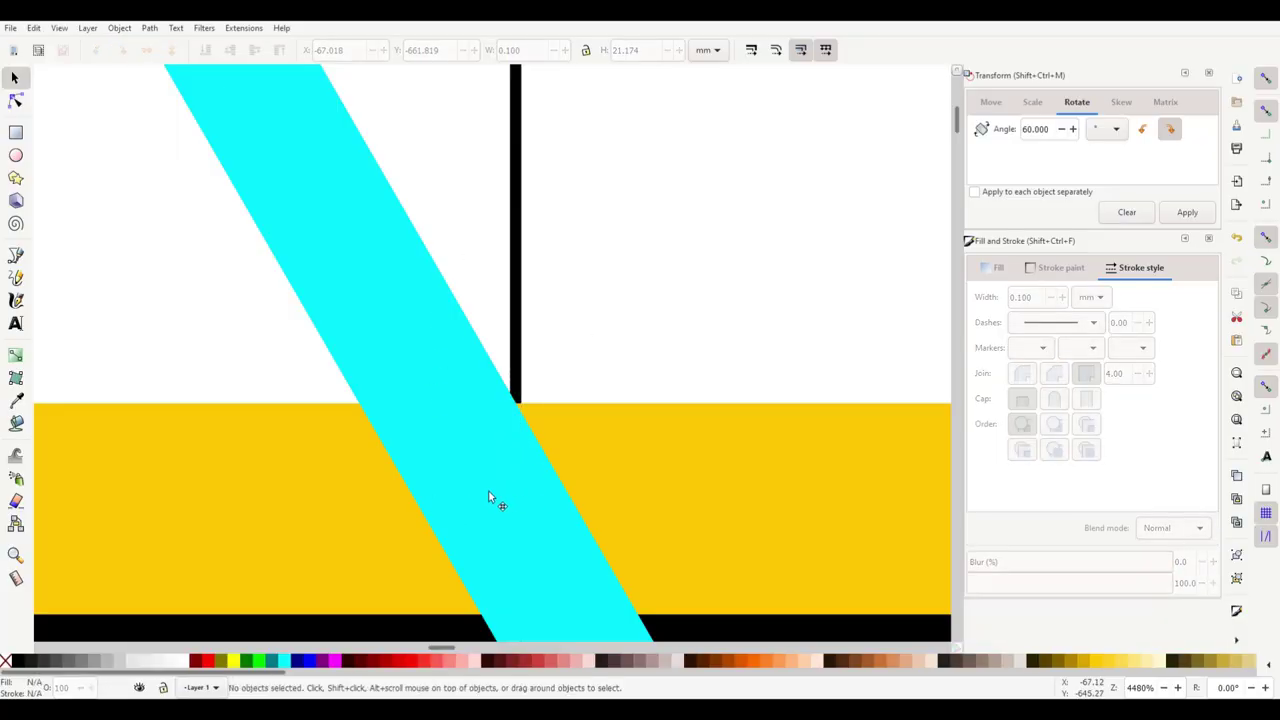
{"action": "left_click_drag", "start_coordinate": [490, 497], "coordinate": [476, 481]}
{"action": "scroll", "coordinate": [517, 400], "scroll_direction": "up", "scroll_amount": 4}
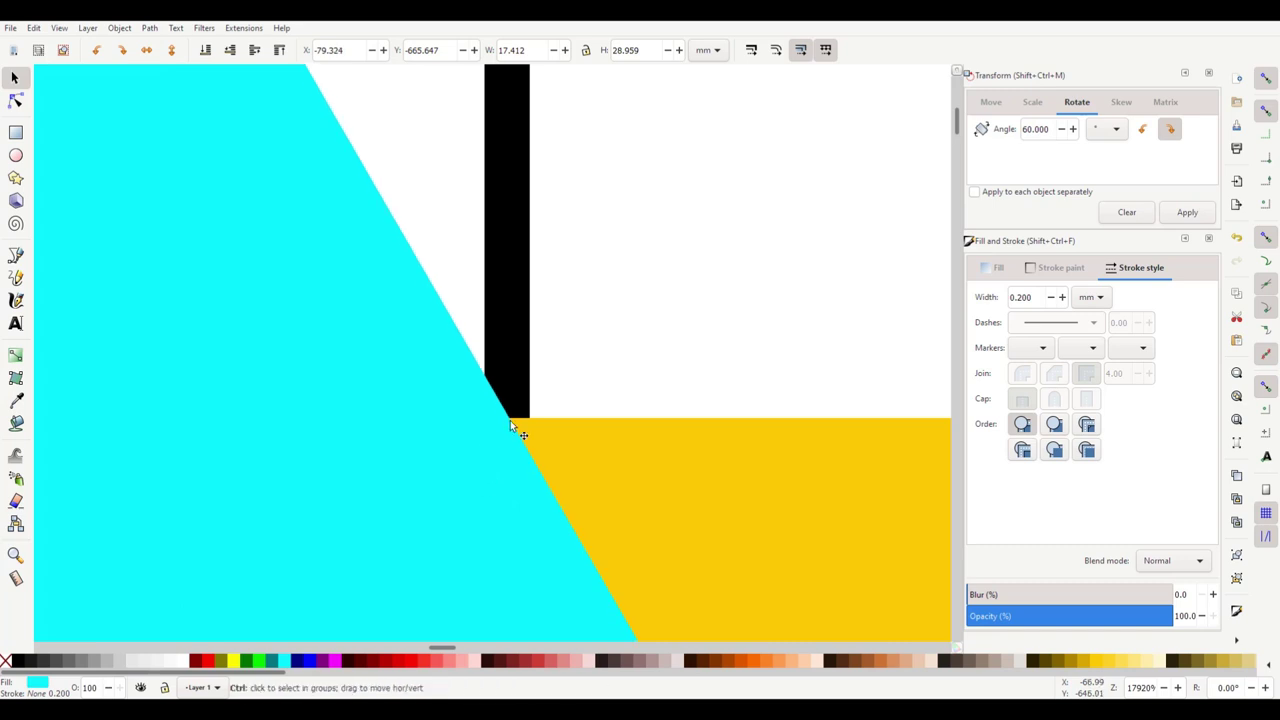
{"action": "scroll", "coordinate": [511, 419], "scroll_direction": "down", "scroll_amount": 11}
{"action": "left_click", "coordinate": [636, 506]}
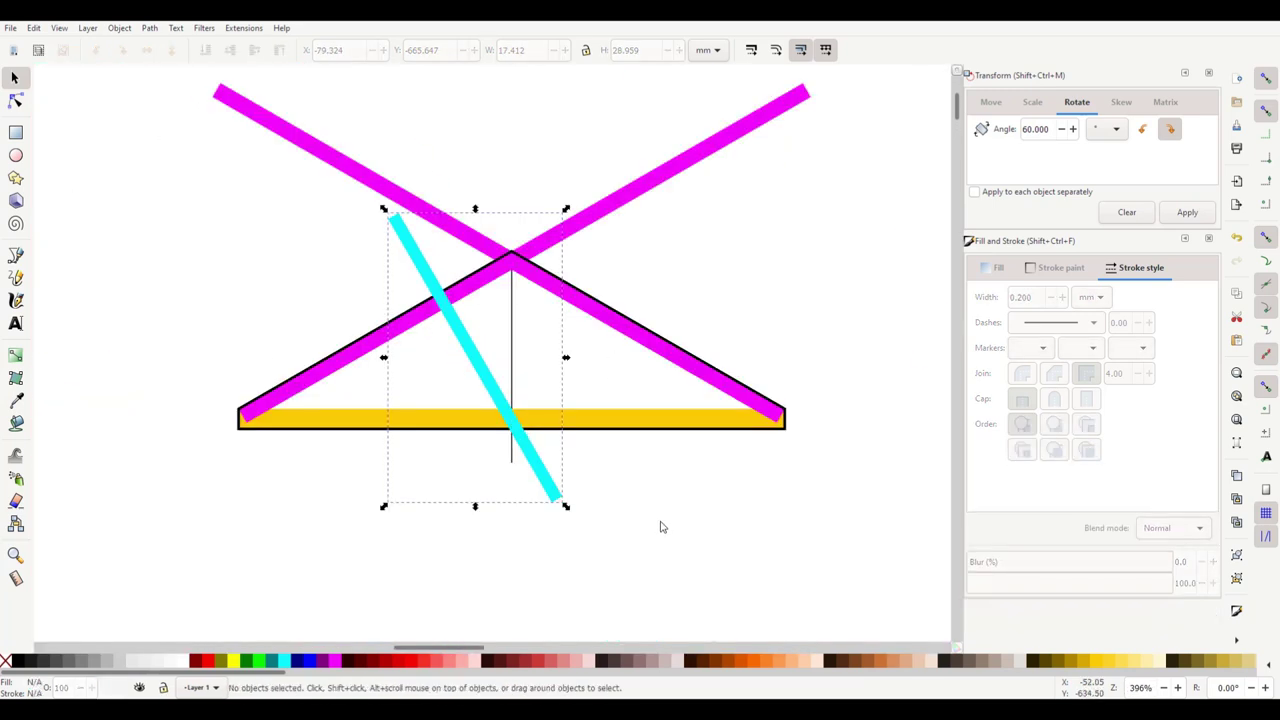
{"action": "left_click", "coordinate": [515, 323]}
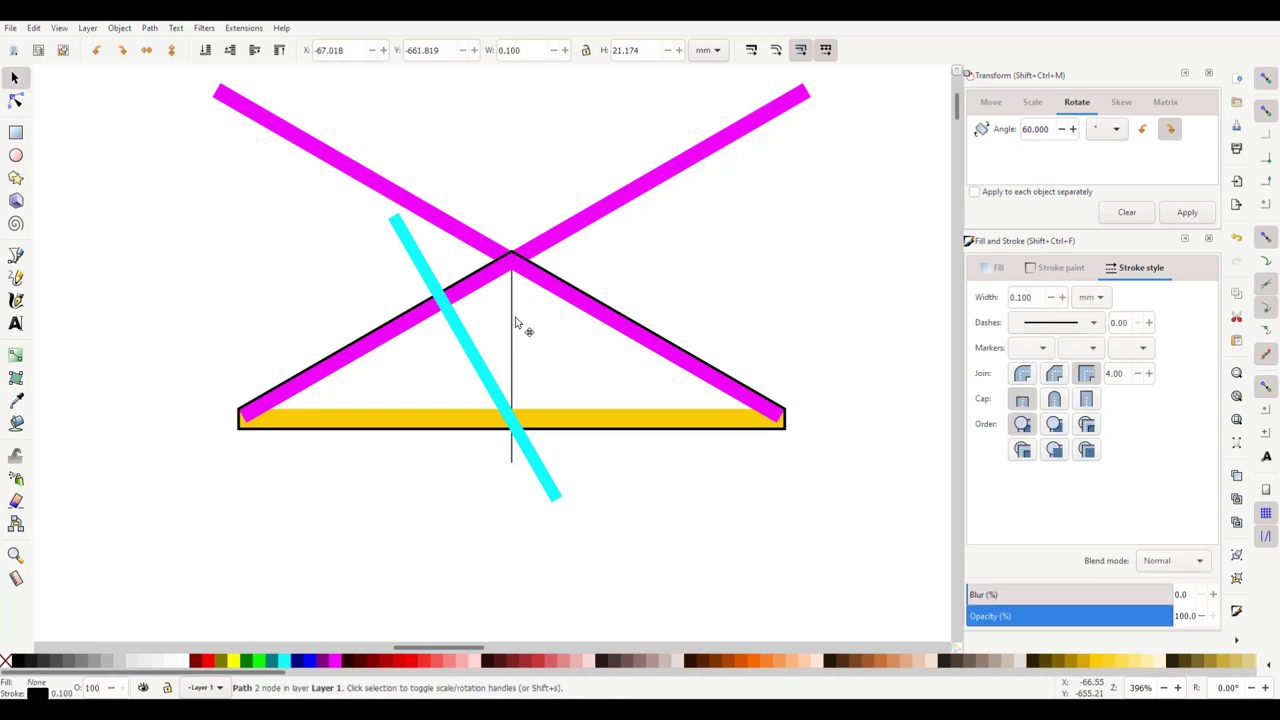
{"action": "left_click", "coordinate": [515, 323]}
{"action": "key", "text": "Delete"}
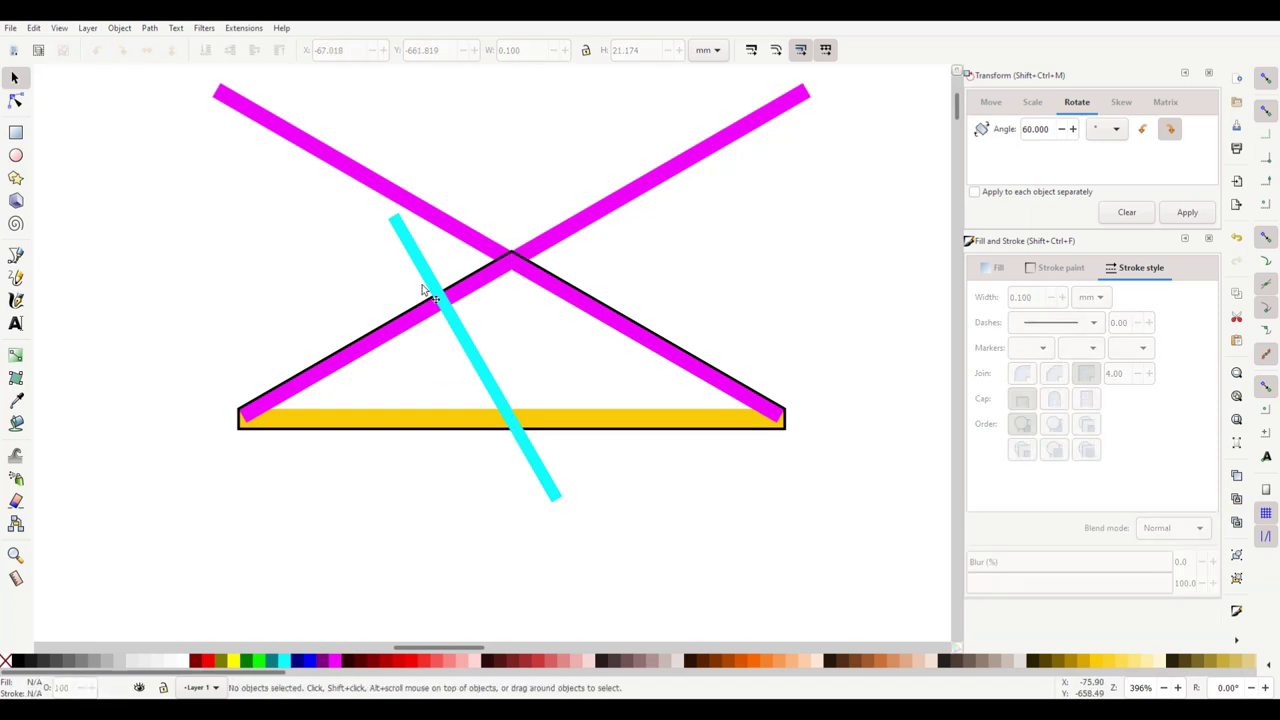
Step: Start a new Bezier path at the tie beam's left end
{"action": "scroll", "coordinate": [491, 346], "scroll_direction": "up", "scroll_amount": 1}
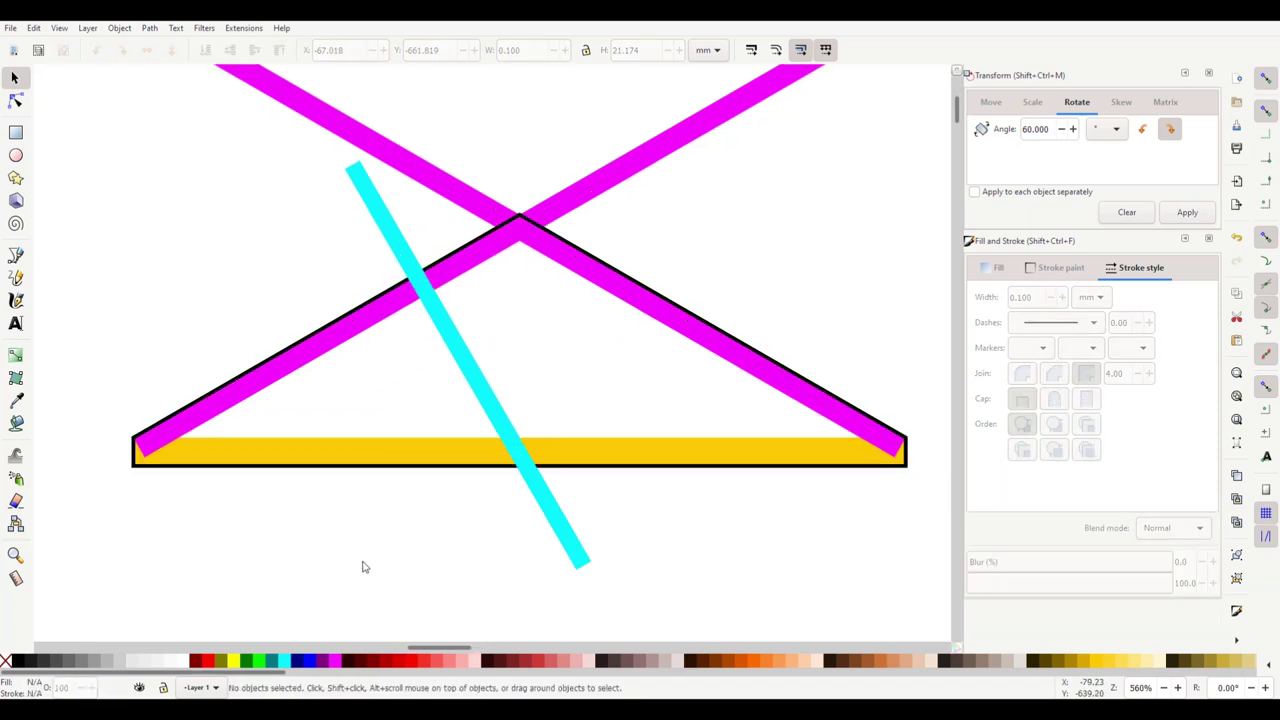
{"action": "left_click", "coordinate": [16, 257]}
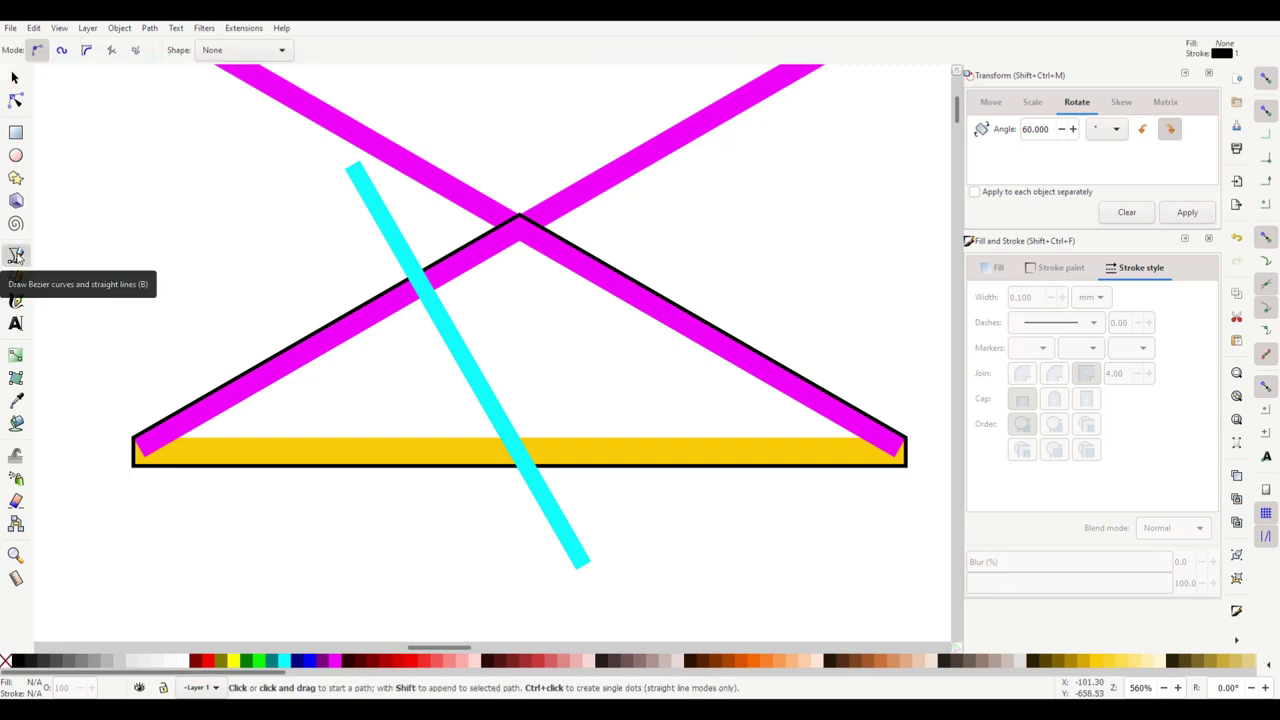
{"action": "left_click", "coordinate": [180, 438]}
Step: Close a left triangle through the brace–rafter crossing and the brace's tie-beam point
{"action": "left_click", "coordinate": [420, 289]}
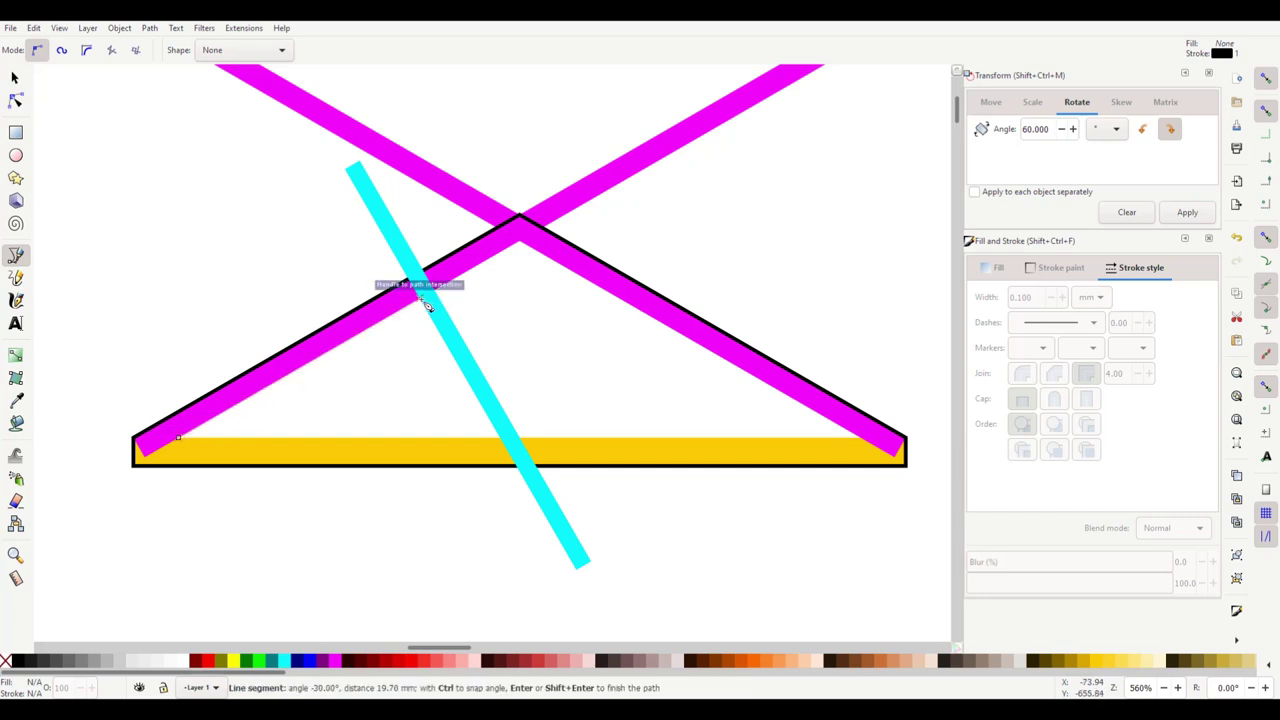
{"action": "left_click", "coordinate": [495, 443]}
{"action": "left_click", "coordinate": [180, 441]}
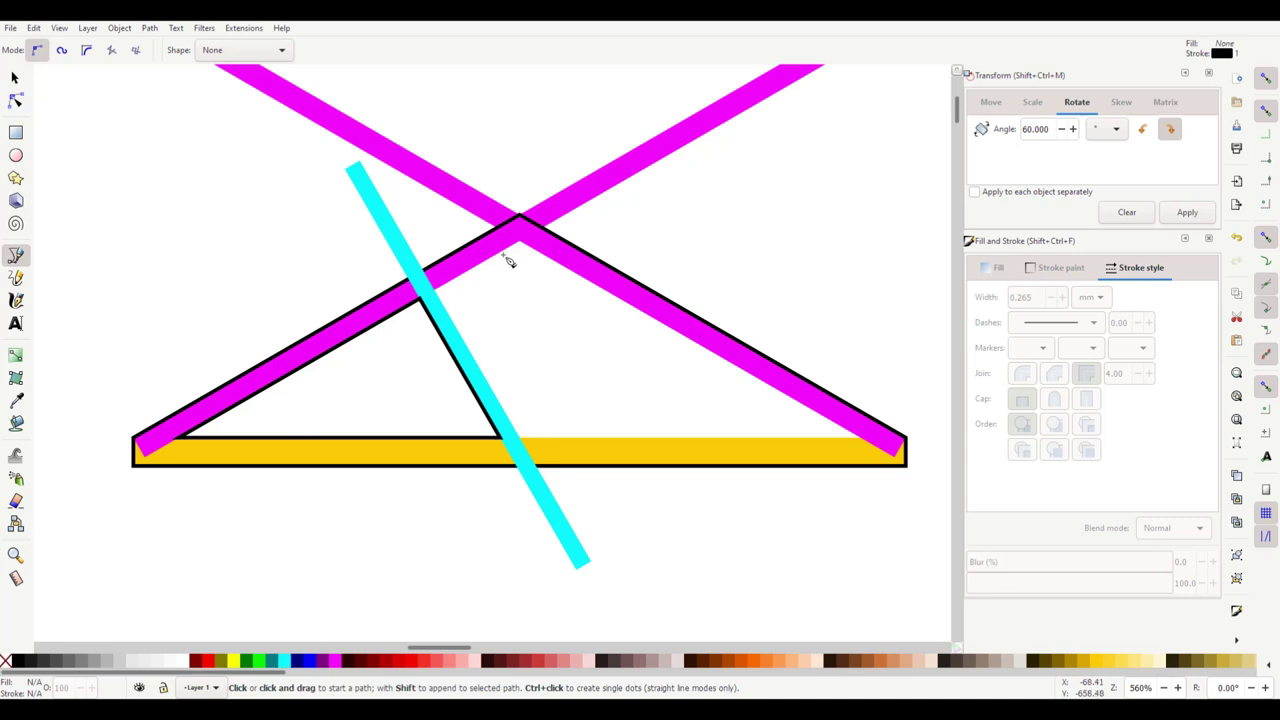
Step: Draw a closed path from the brace–rafter crossing to the apex and down to the tie beam
{"action": "left_click", "coordinate": [440, 295]}
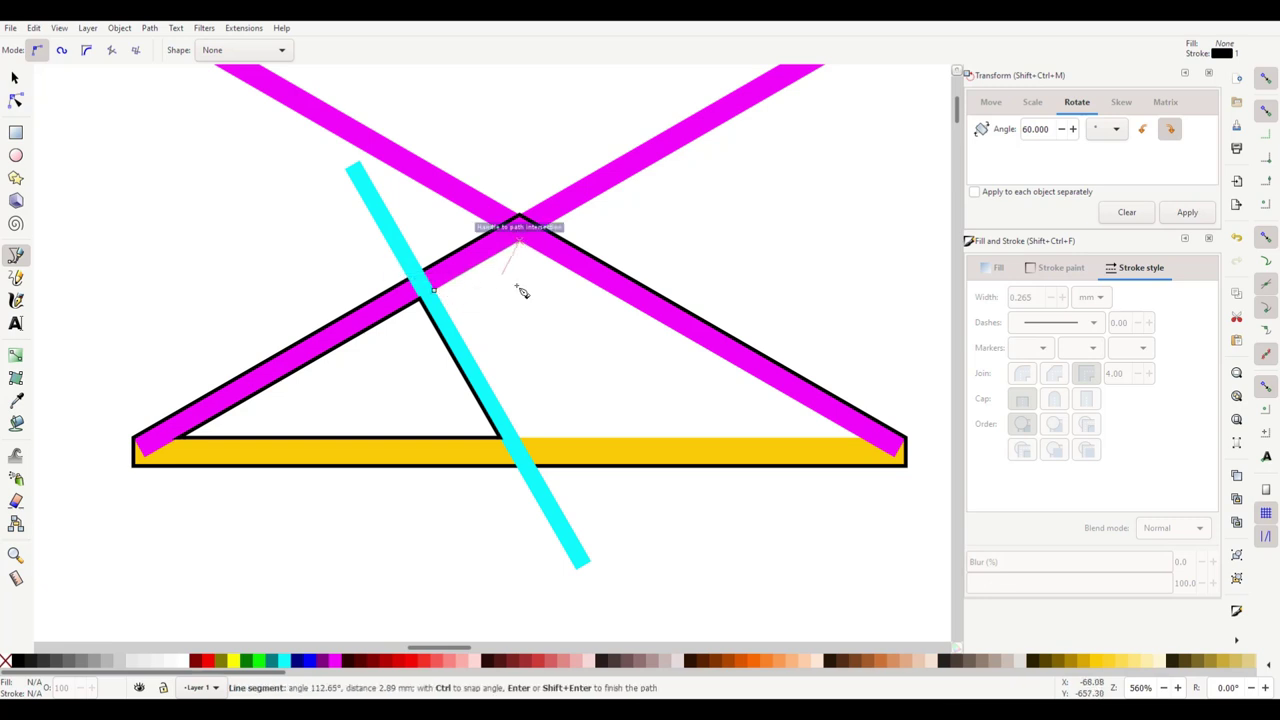
{"action": "left_click", "coordinate": [517, 217]}
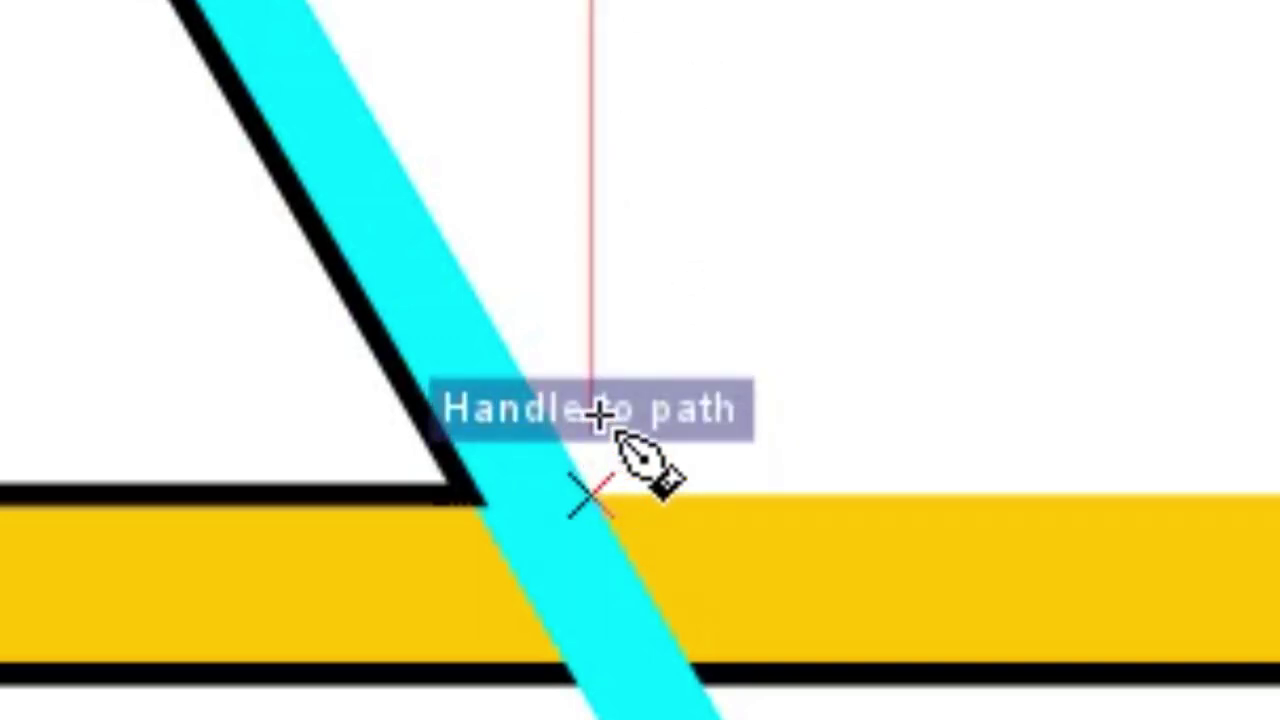
{"action": "left_click", "coordinate": [606, 502]}
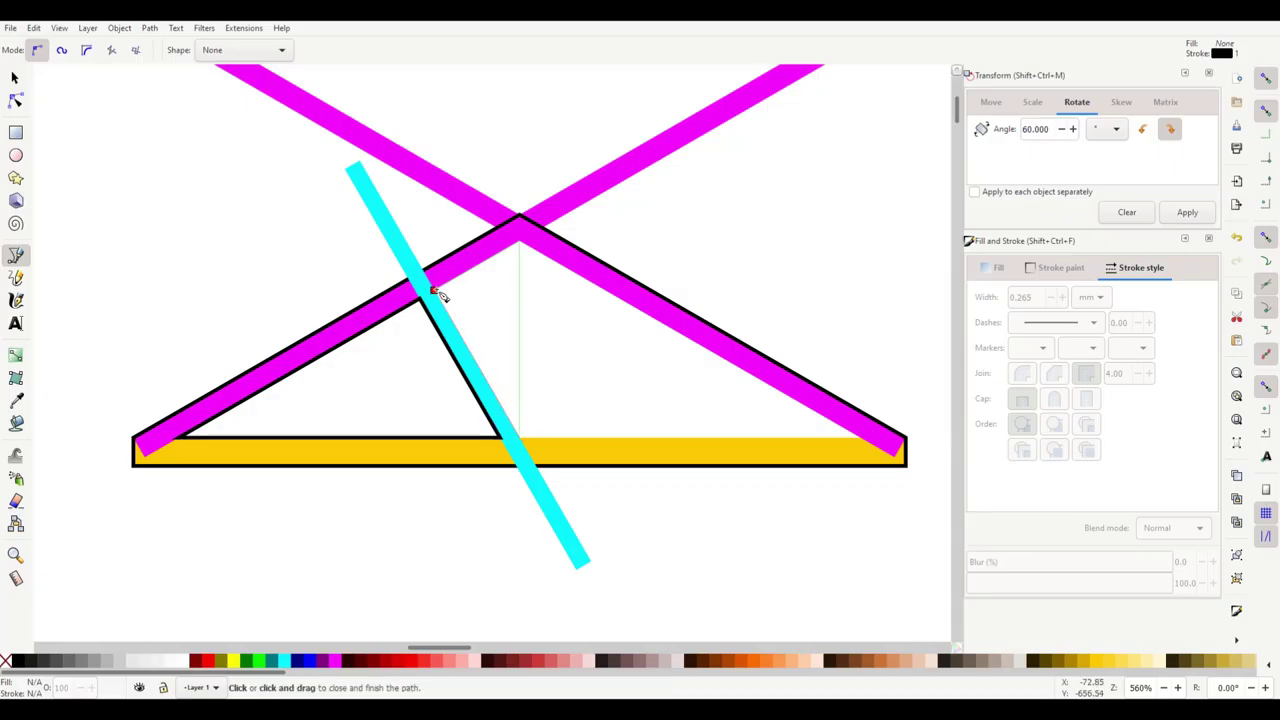
{"action": "left_click", "coordinate": [436, 292]}
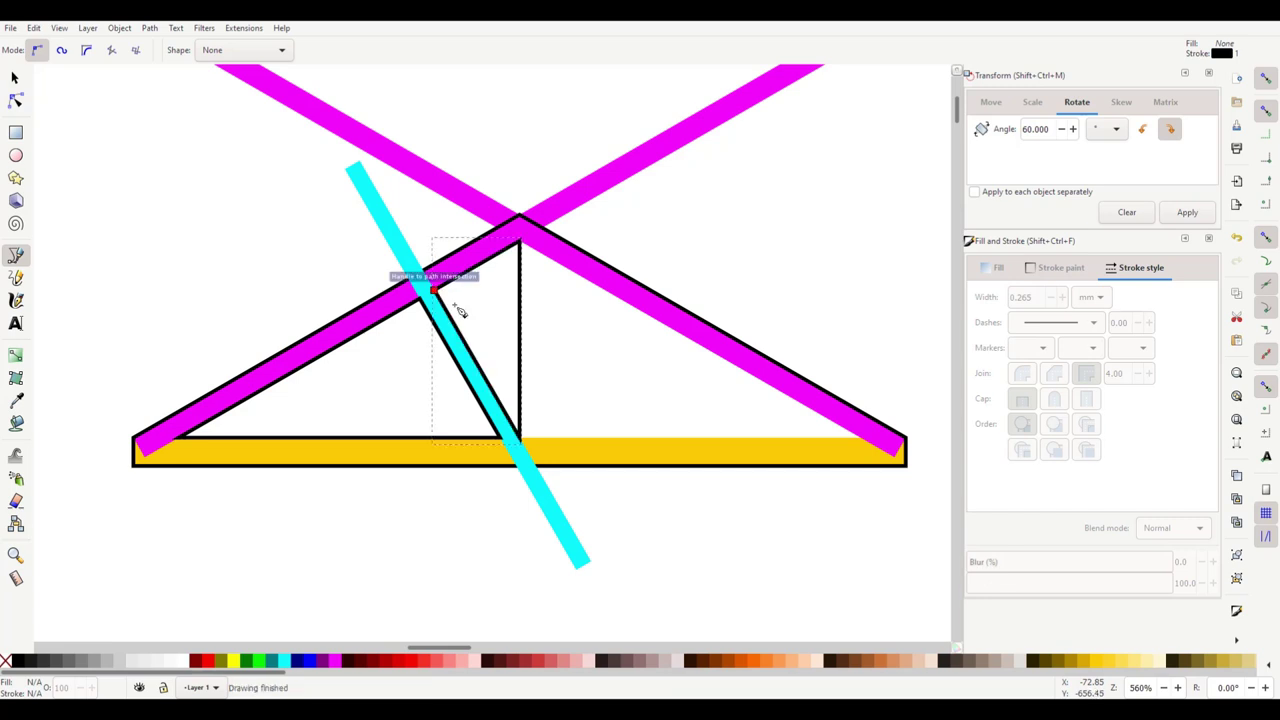
{"action": "left_click", "coordinate": [17, 82]}
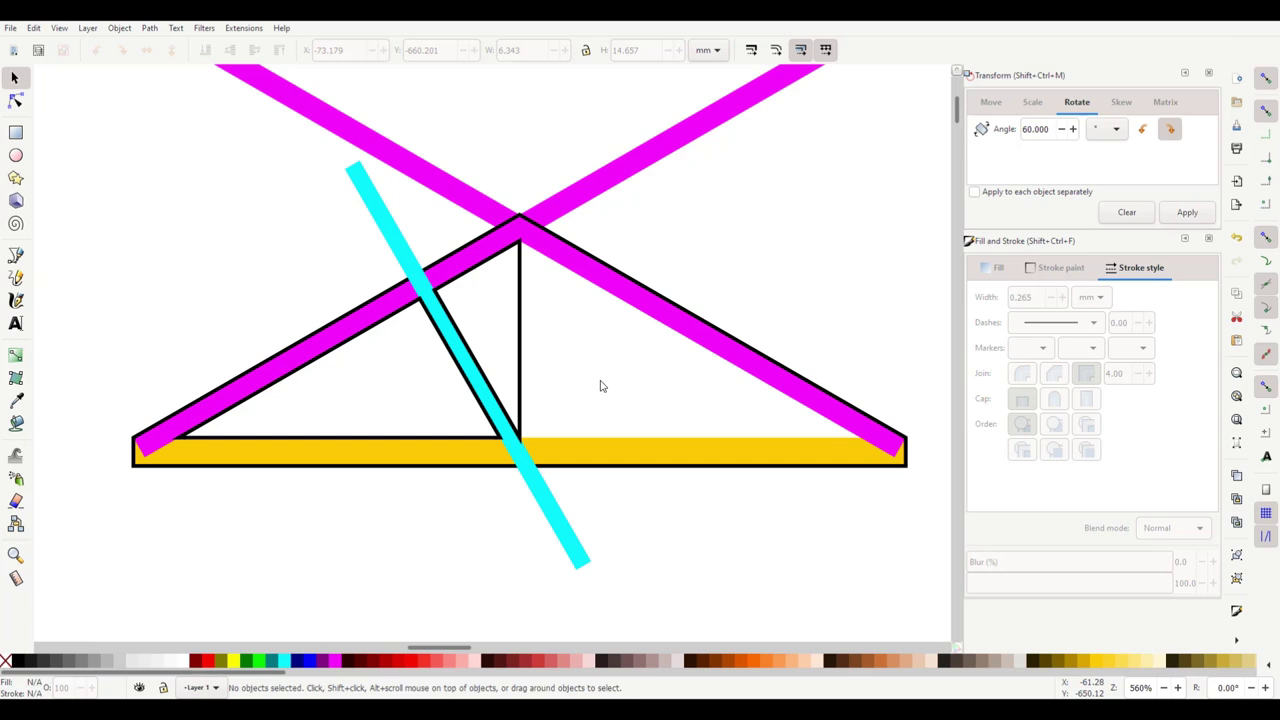
Step: Mirror the vertical-post path horizontally and move its corner onto the apex
{"action": "left_click", "coordinate": [380, 217]}
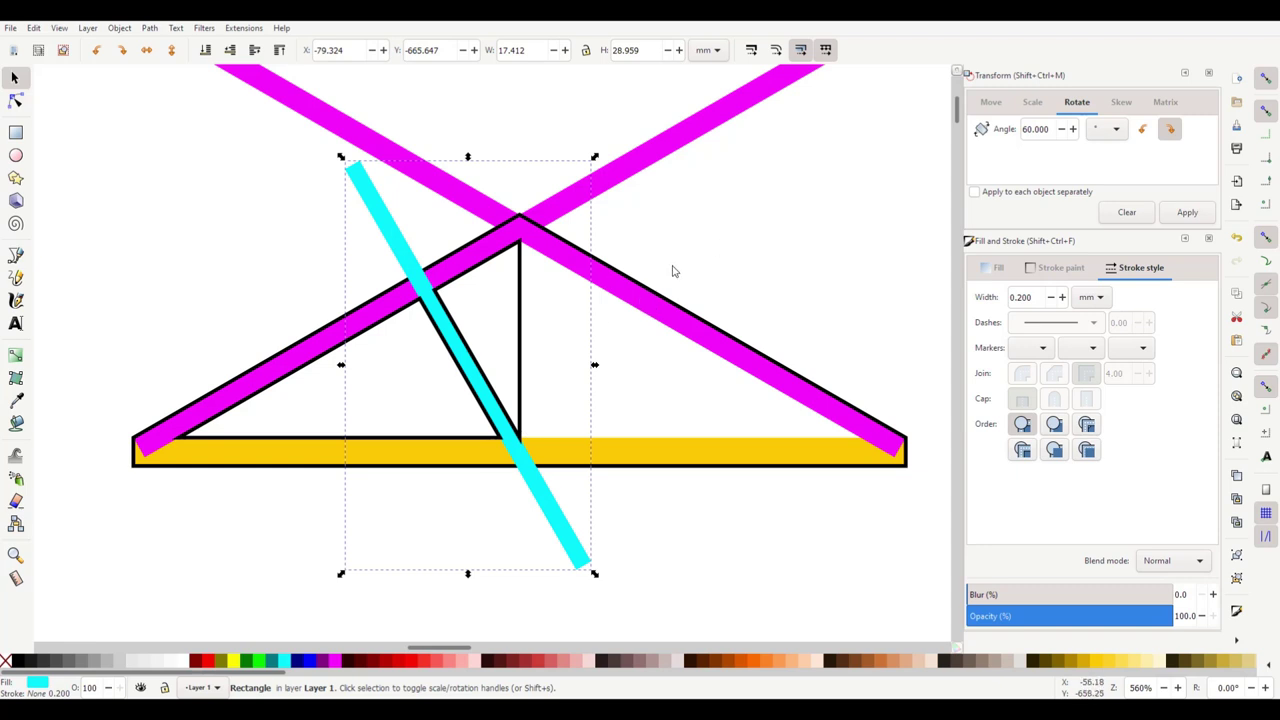
{"action": "left_click", "coordinate": [651, 514]}
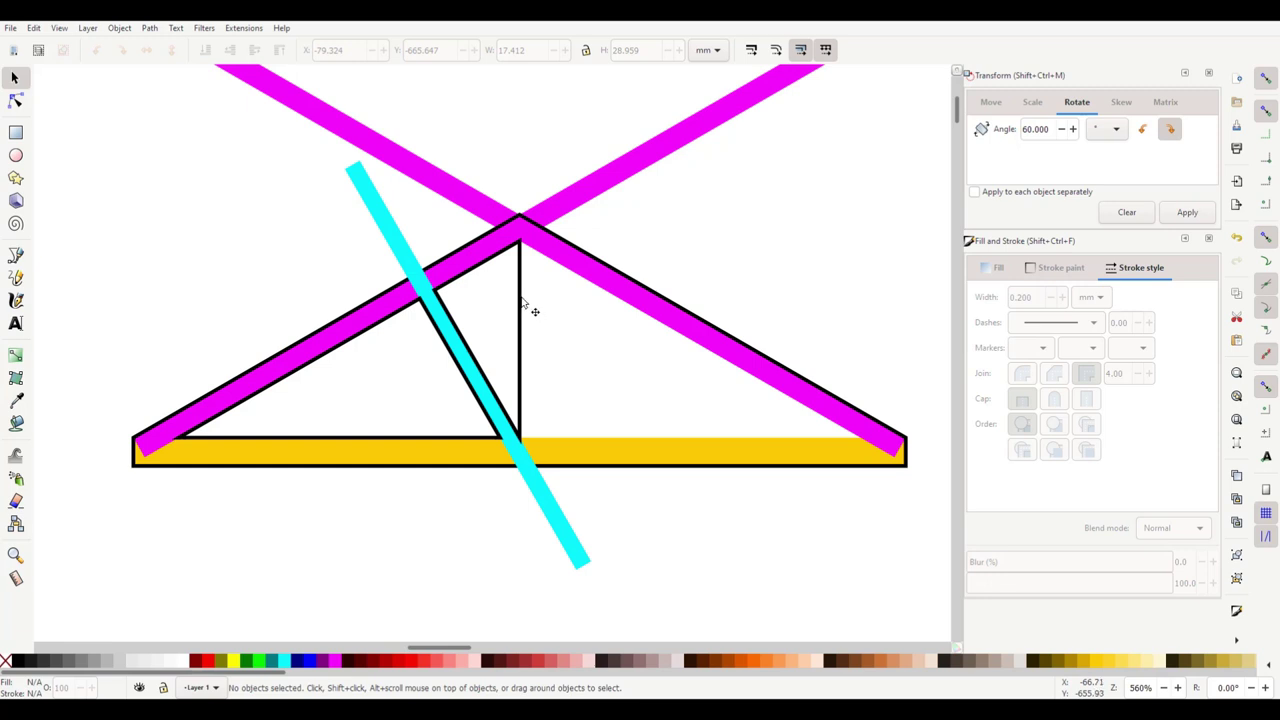
{"action": "left_click", "coordinate": [522, 303]}
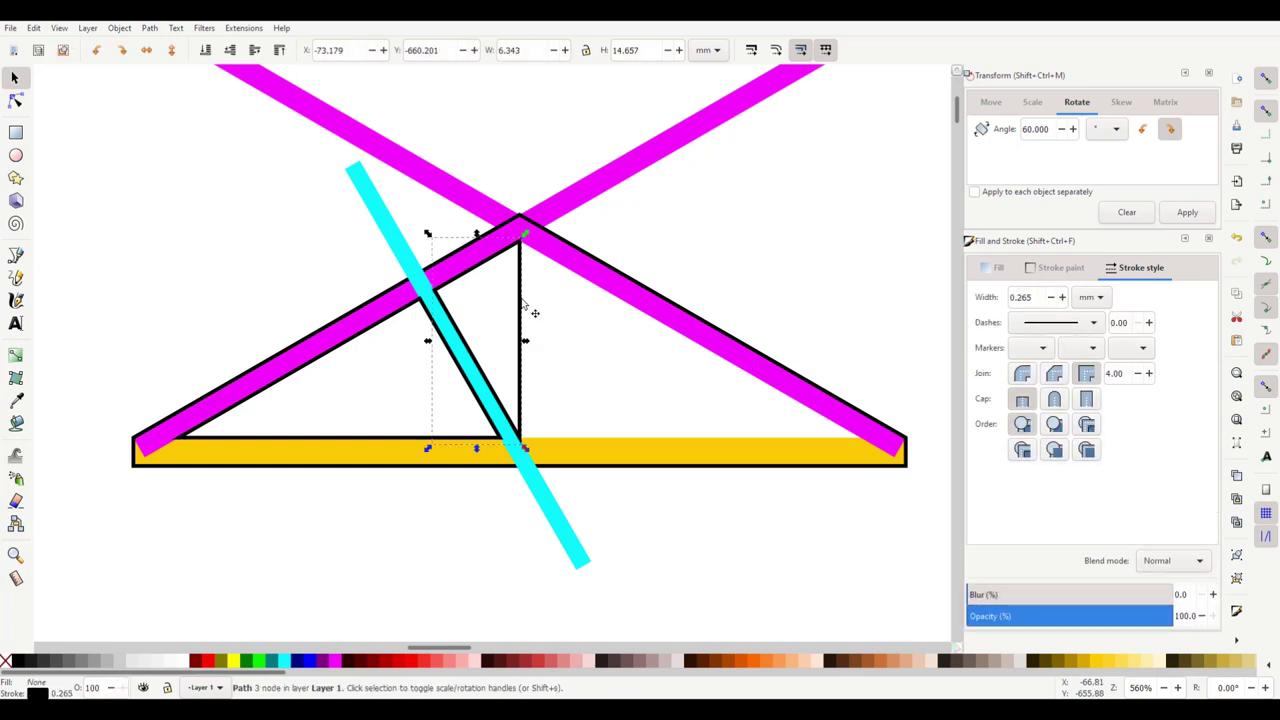
{"action": "key", "text": "ctrl"}
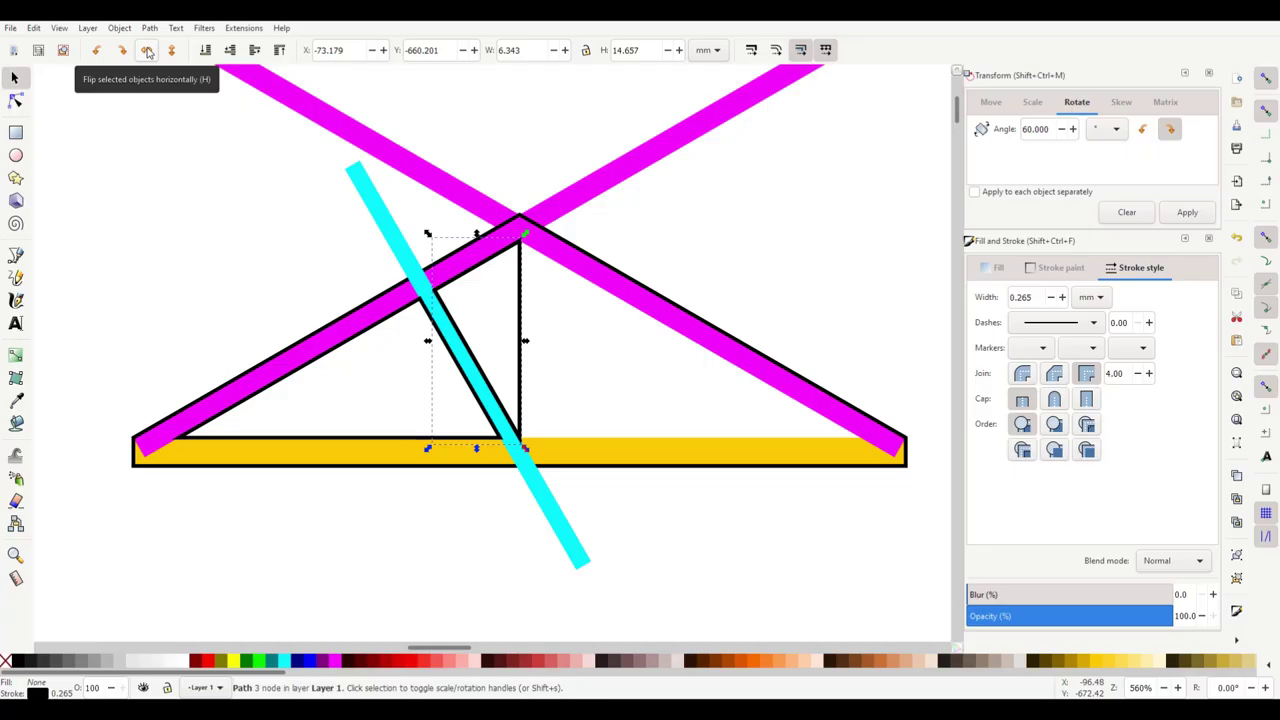
{"action": "left_click", "coordinate": [475, 130]}
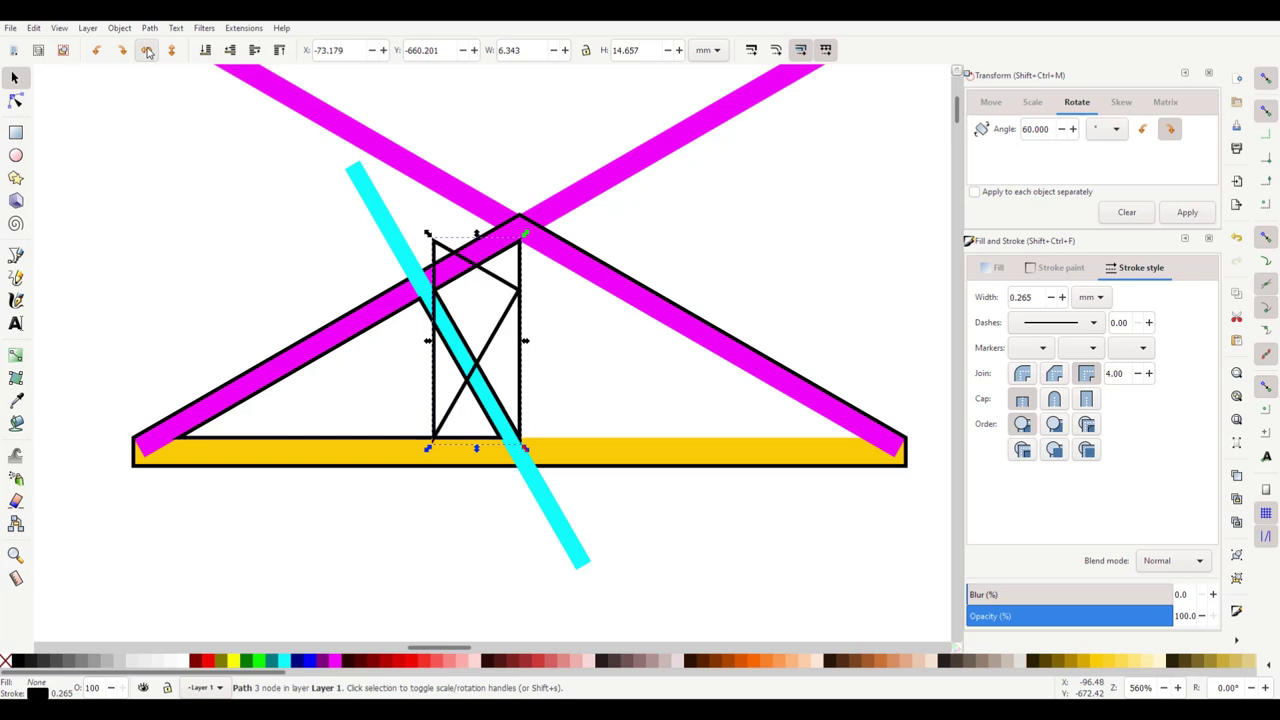
{"action": "scroll", "coordinate": [513, 292], "scroll_direction": "up", "scroll_amount": 3}
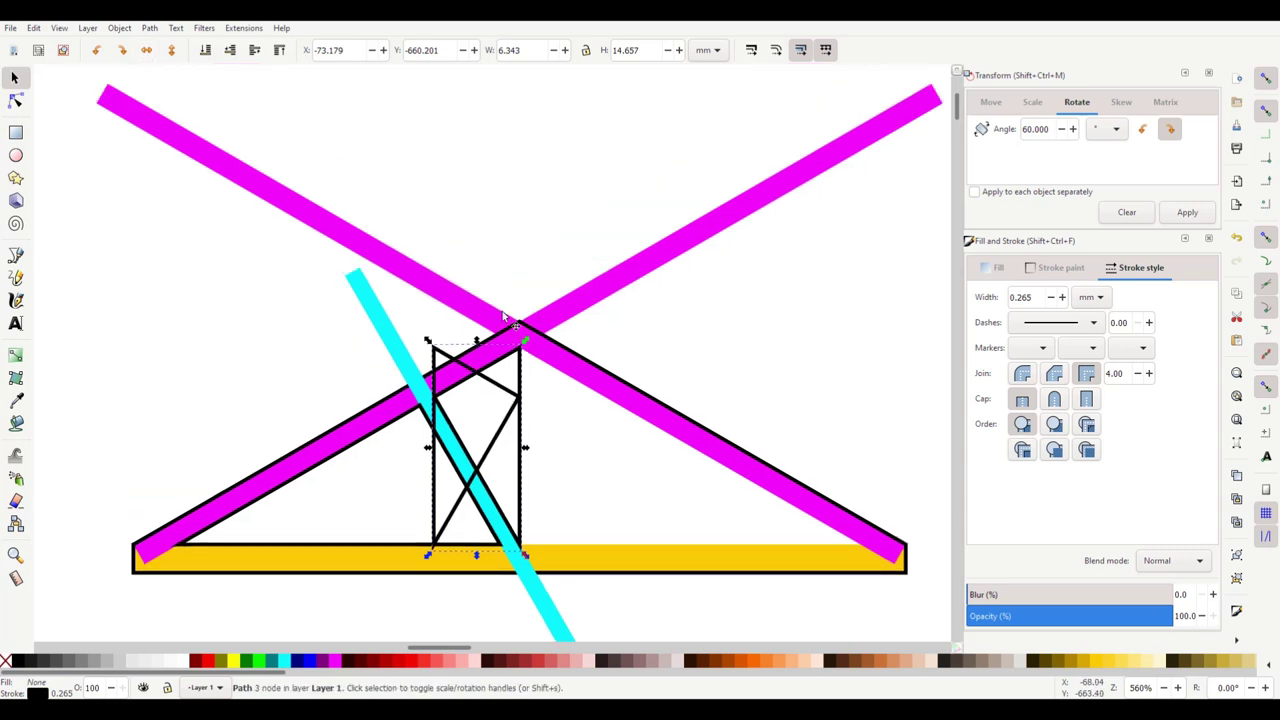
{"action": "left_click_drag", "start_coordinate": [281, 300], "coordinate": [540, 326]}
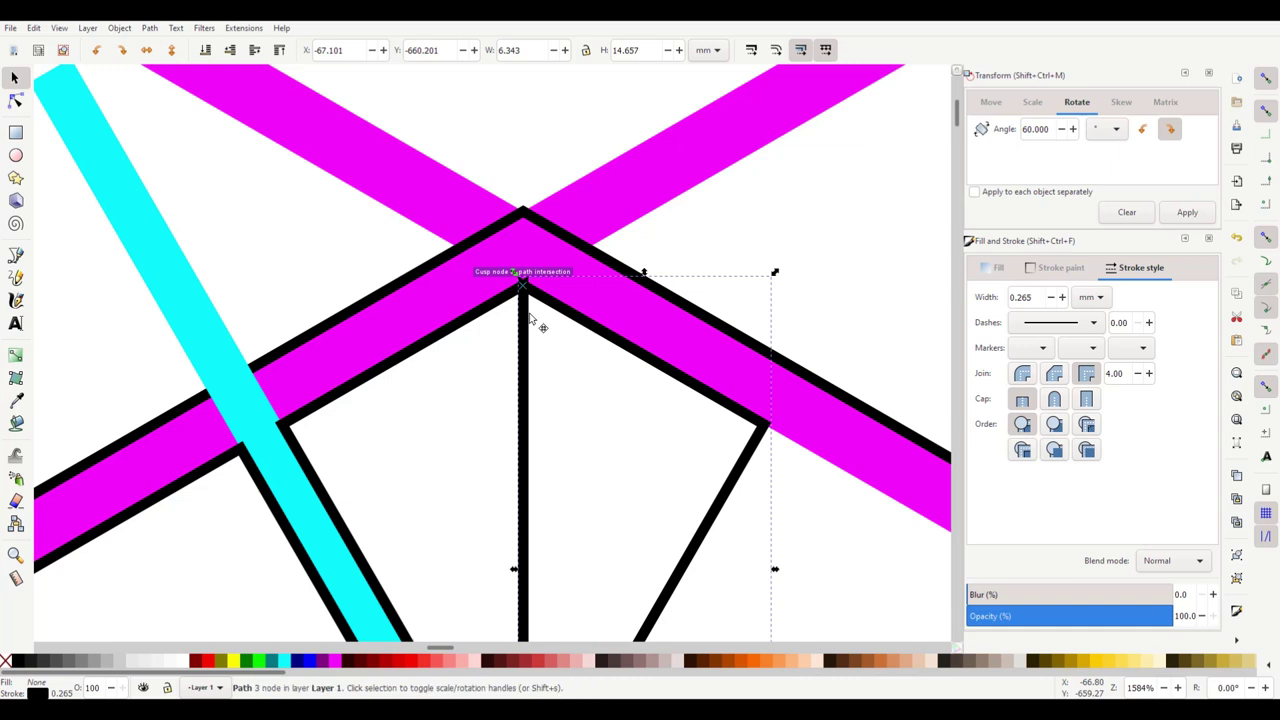
{"action": "scroll", "coordinate": [565, 369], "scroll_direction": "down", "scroll_amount": 2}
{"action": "scroll", "coordinate": [575, 370], "scroll_direction": "down", "scroll_amount": 4}
{"action": "scroll", "coordinate": [586, 371], "scroll_direction": "down", "scroll_amount": 1, "text": "ctrl"}
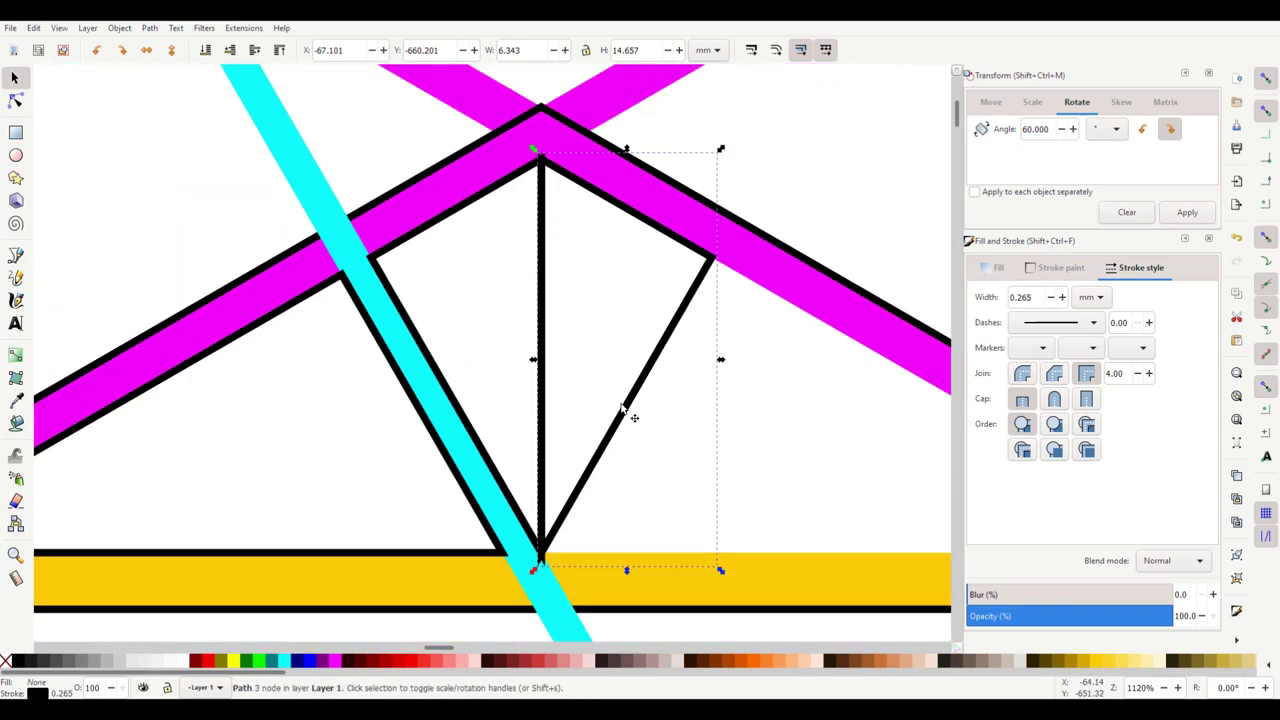
{"action": "left_click", "coordinate": [720, 455]}
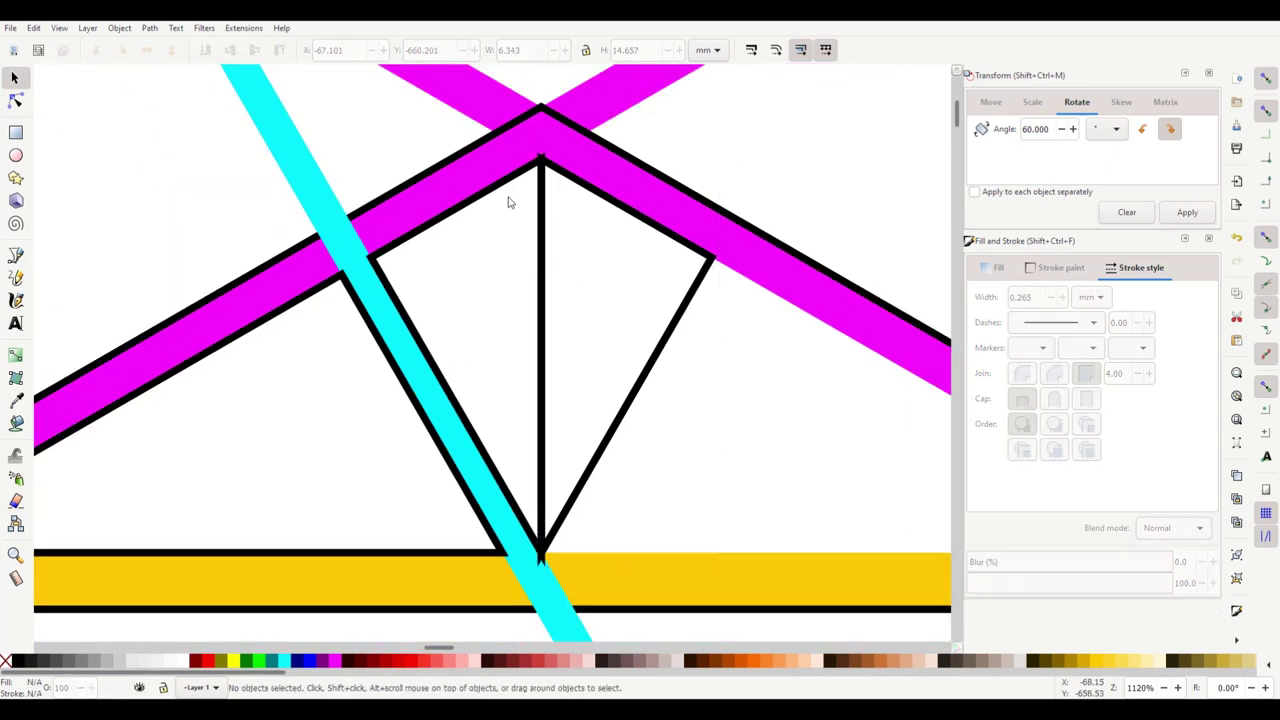
Step: Union the two triangle pieces into one path and drag it aside to check
{"action": "left_click", "coordinate": [503, 195]}
{"action": "left_click", "coordinate": [588, 214], "text": "shift"}
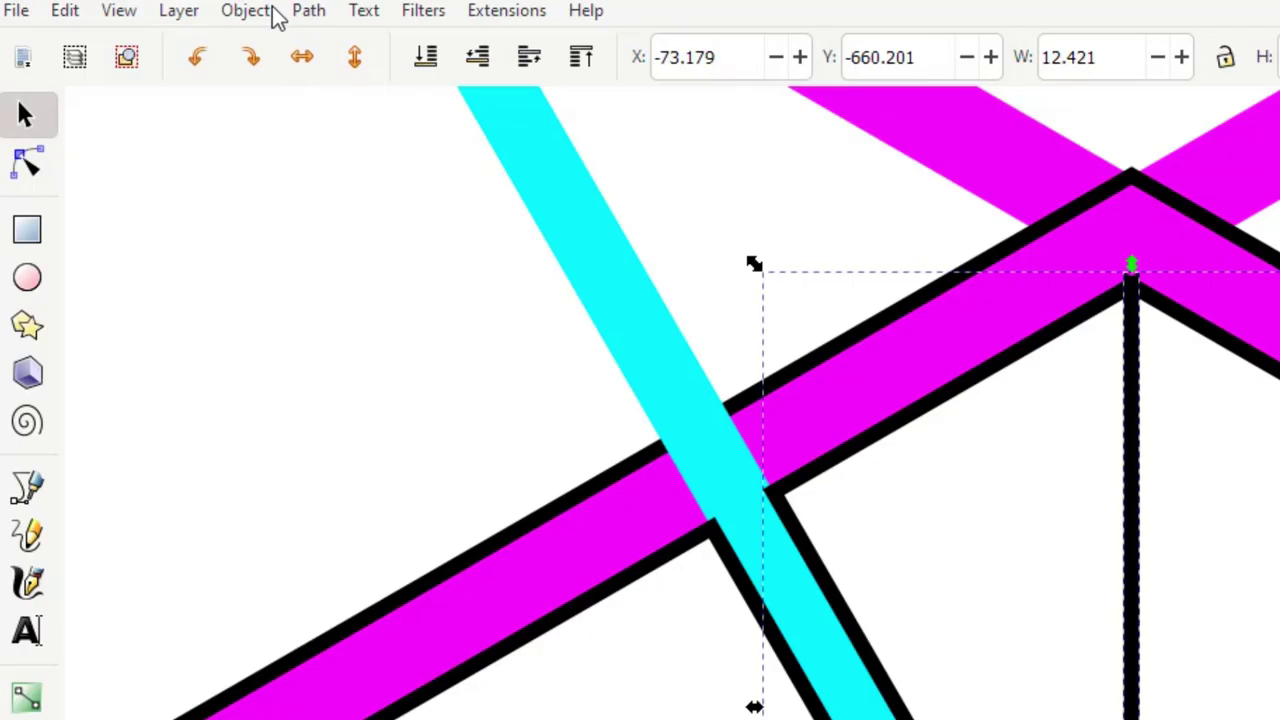
{"action": "left_click", "coordinate": [128, 29]}
{"action": "mouse_move", "coordinate": [146, 30]}
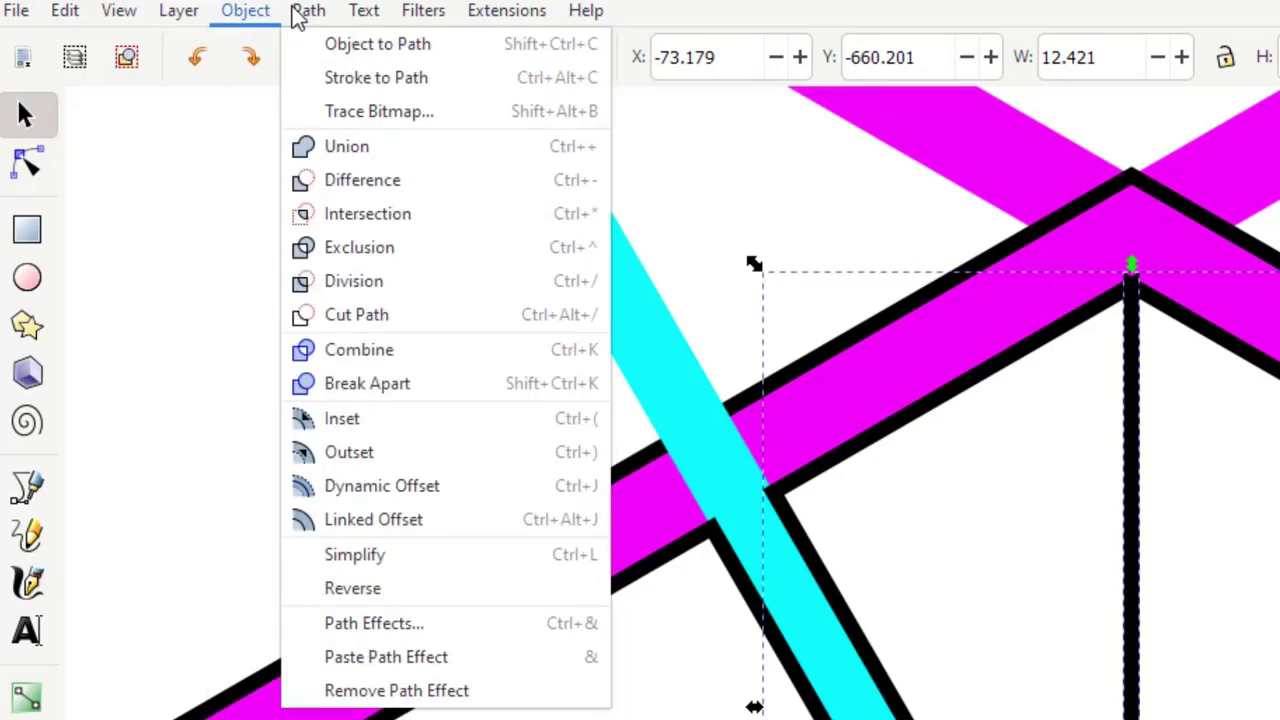
{"action": "left_click", "coordinate": [332, 151]}
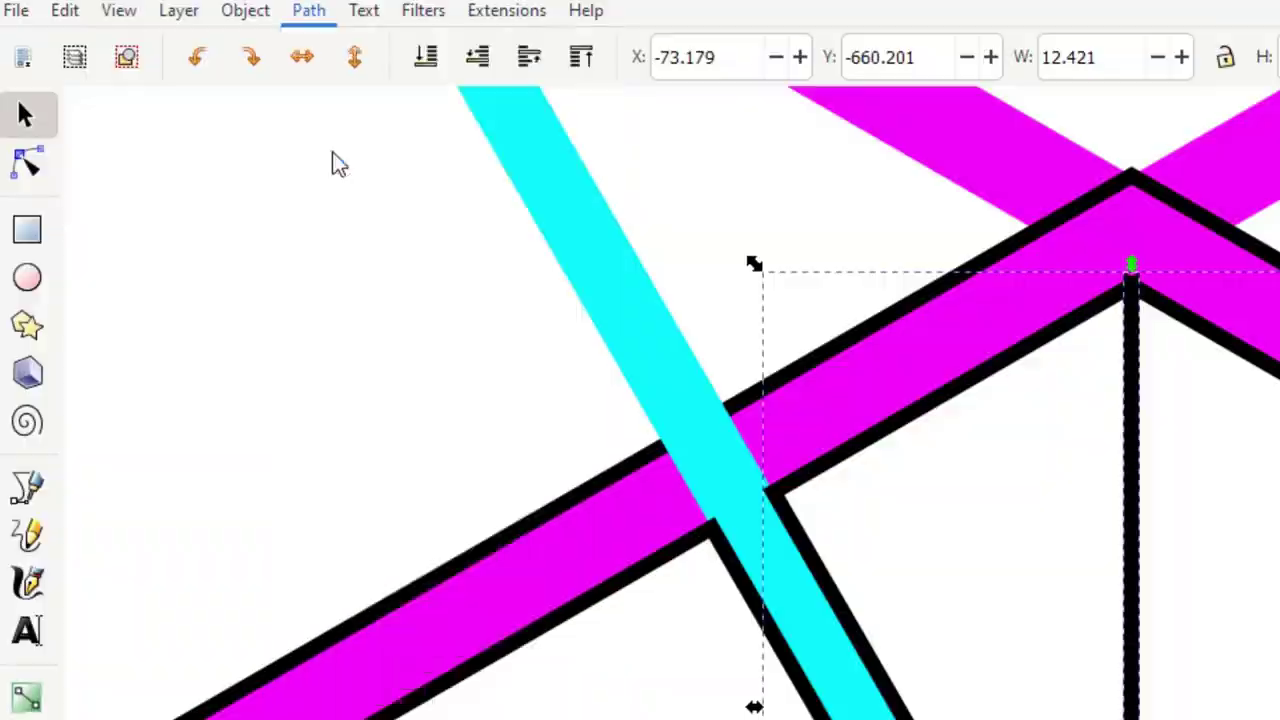
{"action": "key", "text": "Escape"}
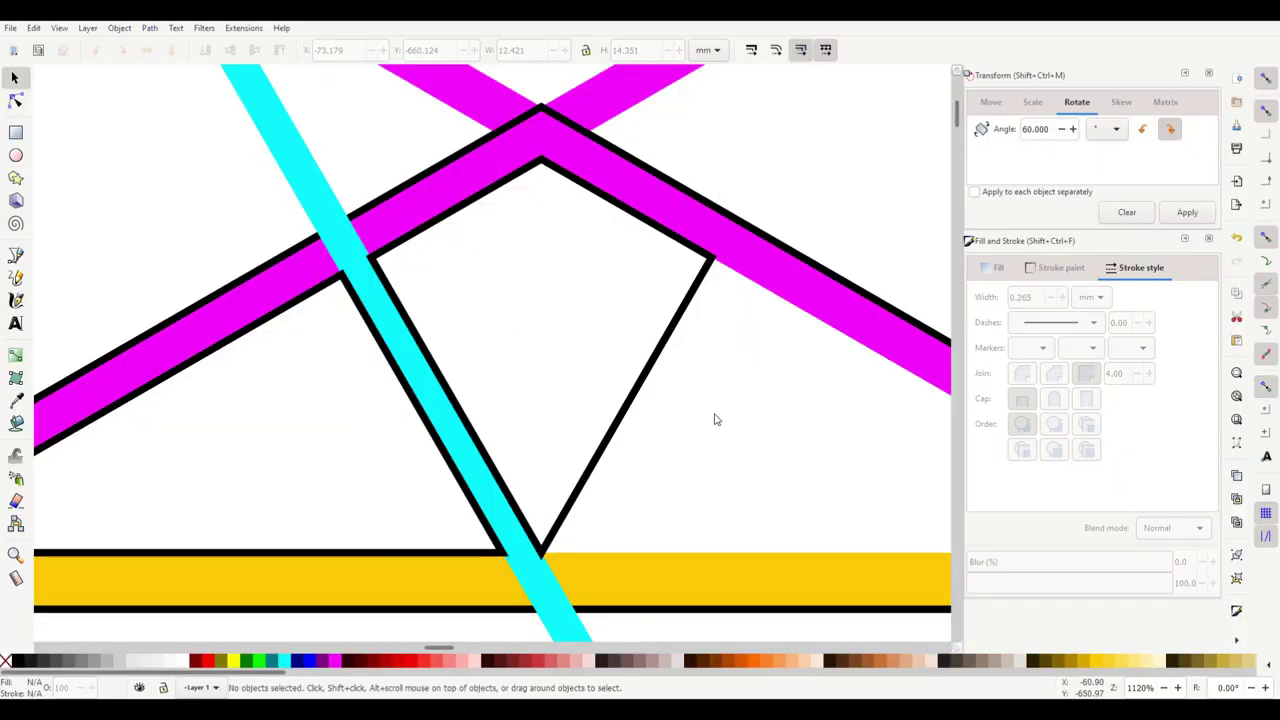
{"action": "scroll", "coordinate": [714, 420], "scroll_direction": "down", "scroll_amount": 1}
{"action": "left_click_drag", "start_coordinate": [662, 402], "coordinate": [731, 449]}
Step: Return the triangle to its original place and try flipping it horizontally, then deselect it
{"action": "key", "text": "Escape"}
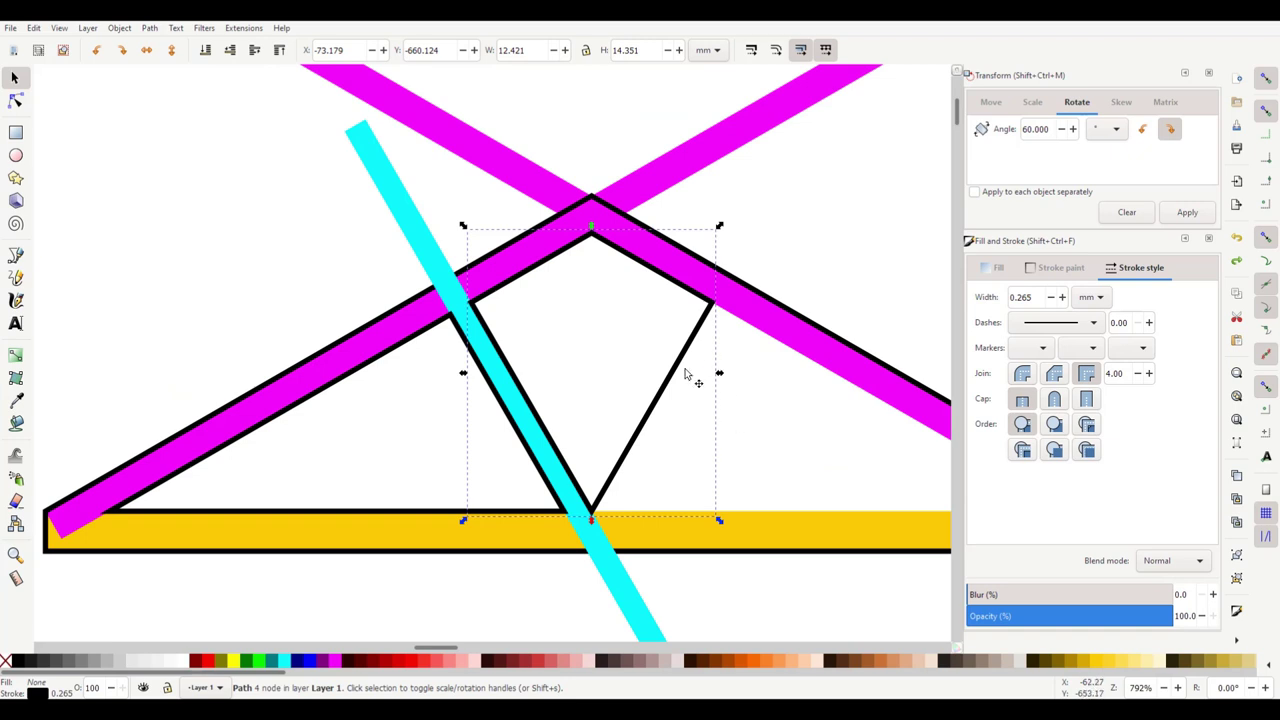
{"action": "left_click", "coordinate": [147, 50]}
{"action": "left_click", "coordinate": [147, 50]}
{"action": "left_click", "coordinate": [147, 50]}
{"action": "left_click", "coordinate": [147, 50]}
{"action": "left_click", "coordinate": [147, 50]}
{"action": "key", "text": "Escape"}
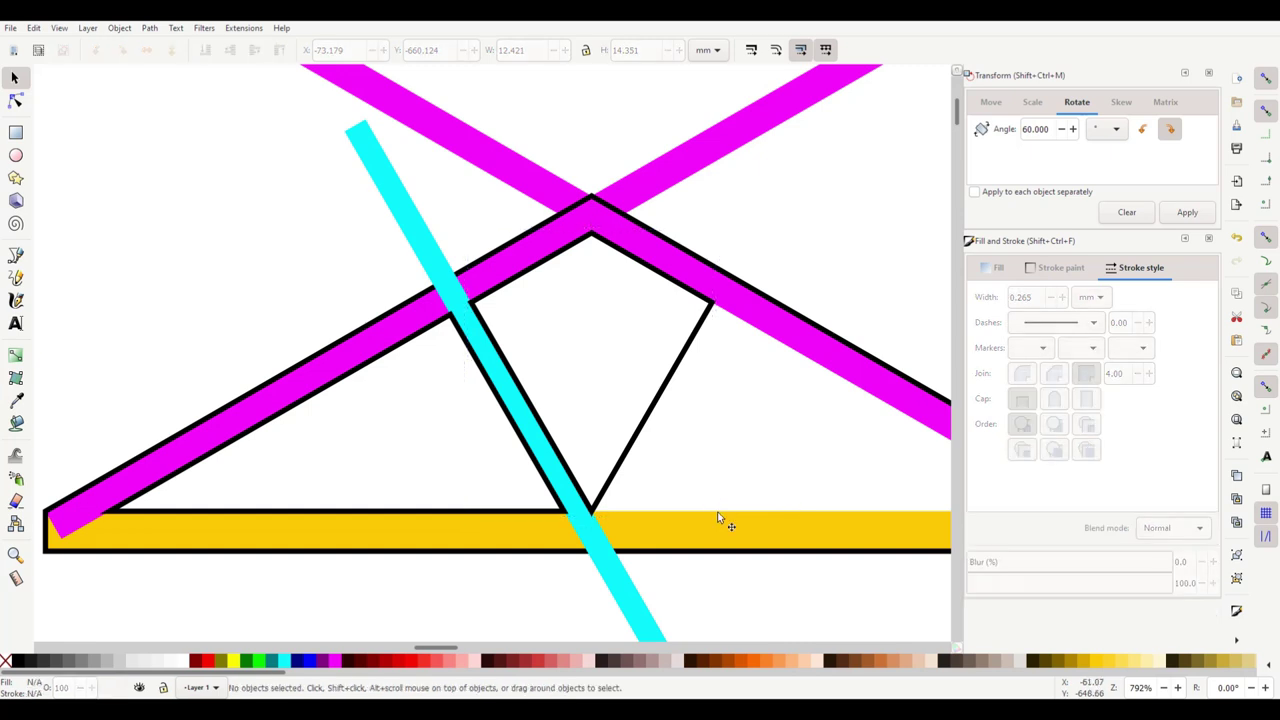
Step: Make a horizontally mirrored copy of the left inner triangle and move it into the truss's right half
{"action": "left_click", "coordinate": [403, 350]}
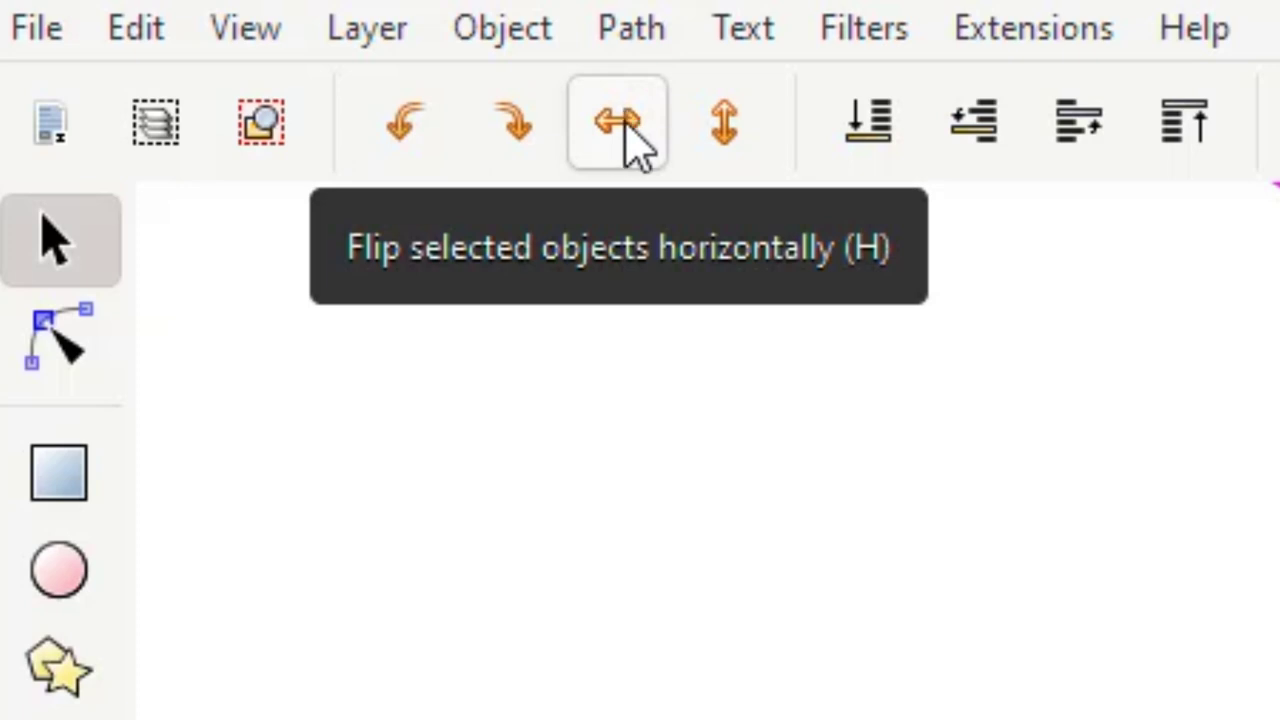
{"action": "left_click", "coordinate": [626, 118]}
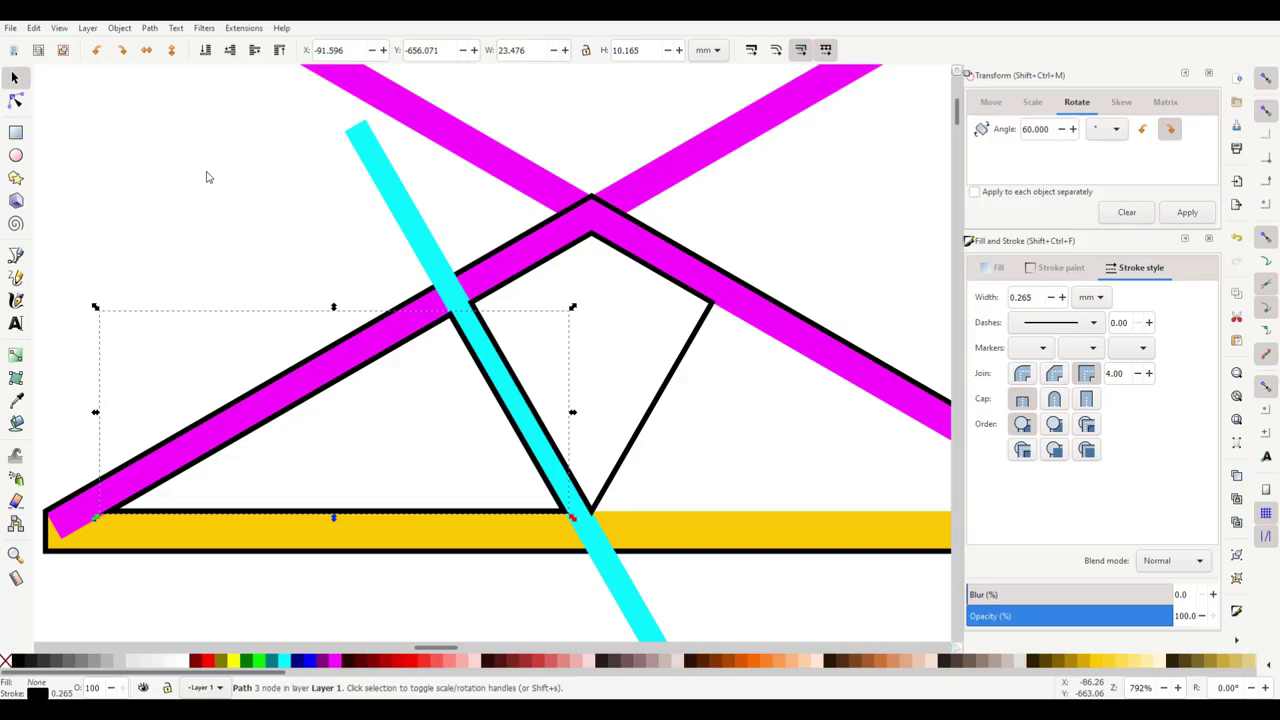
{"action": "key", "text": "h"}
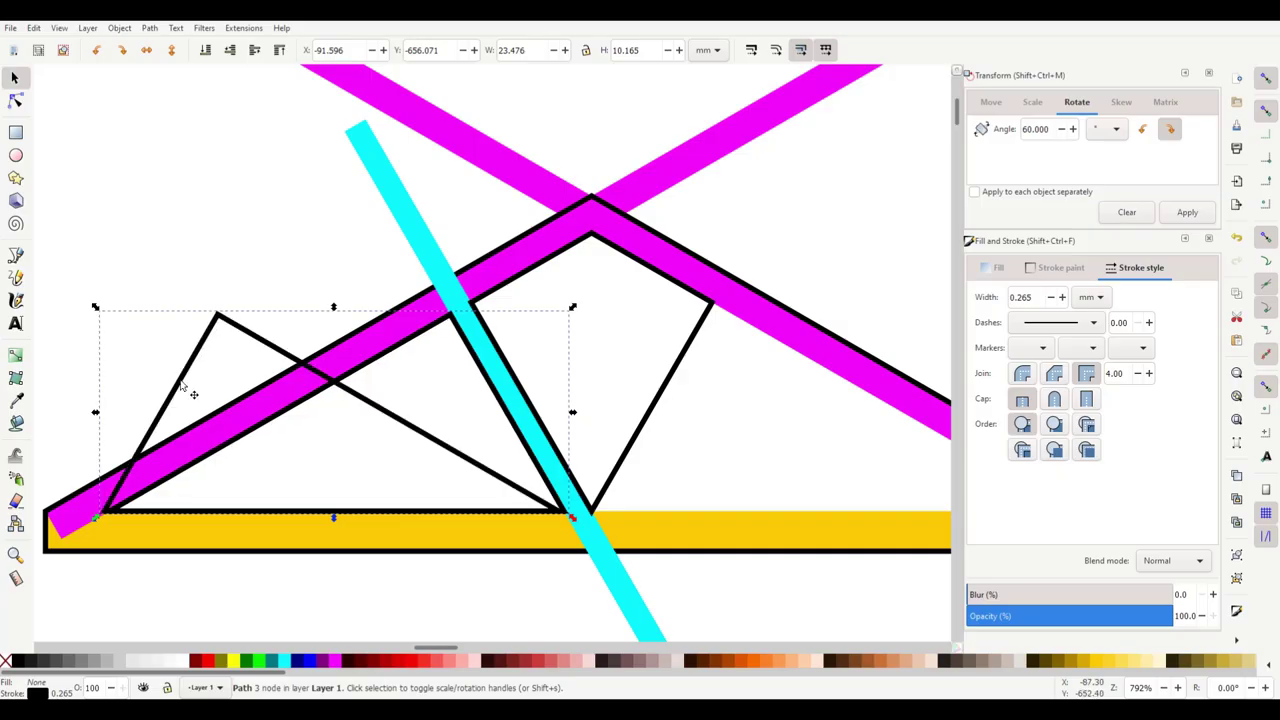
{"action": "left_click_drag", "start_coordinate": [182, 390], "coordinate": [468, 357]}
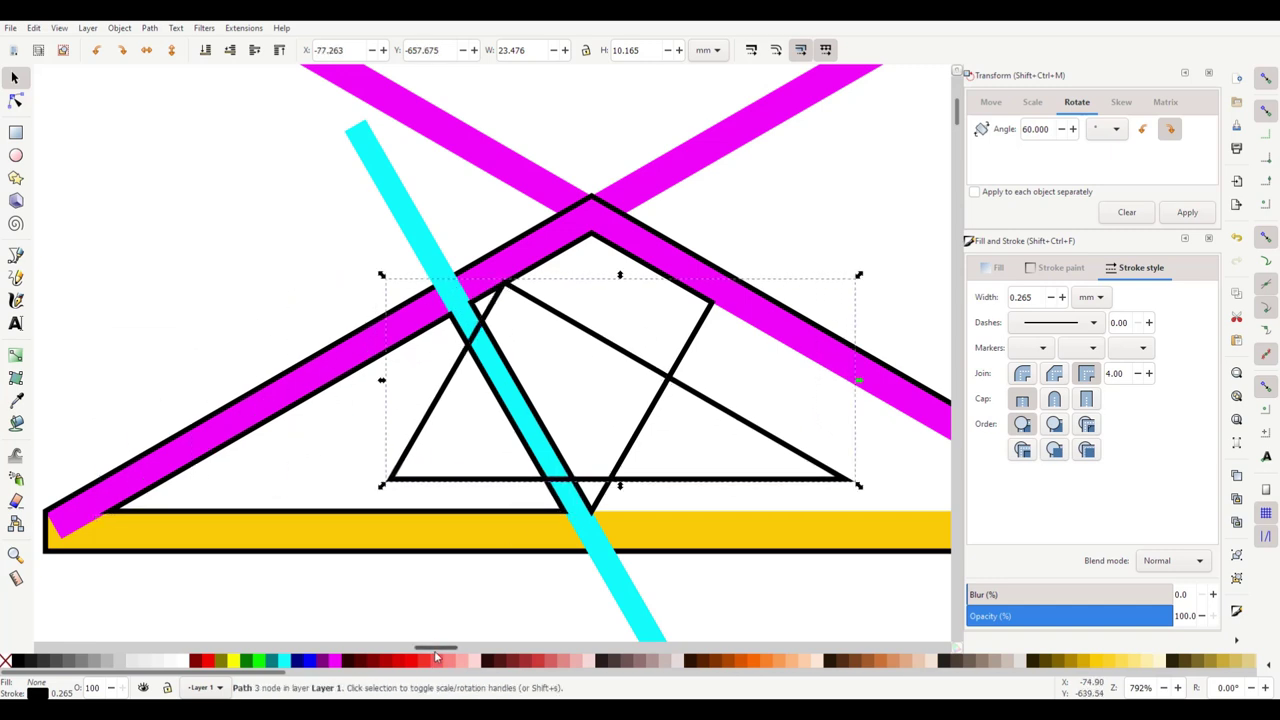
{"action": "left_click_drag", "start_coordinate": [438, 648], "coordinate": [460, 648]}
{"action": "left_click_drag", "start_coordinate": [460, 488], "coordinate": [690, 515]}
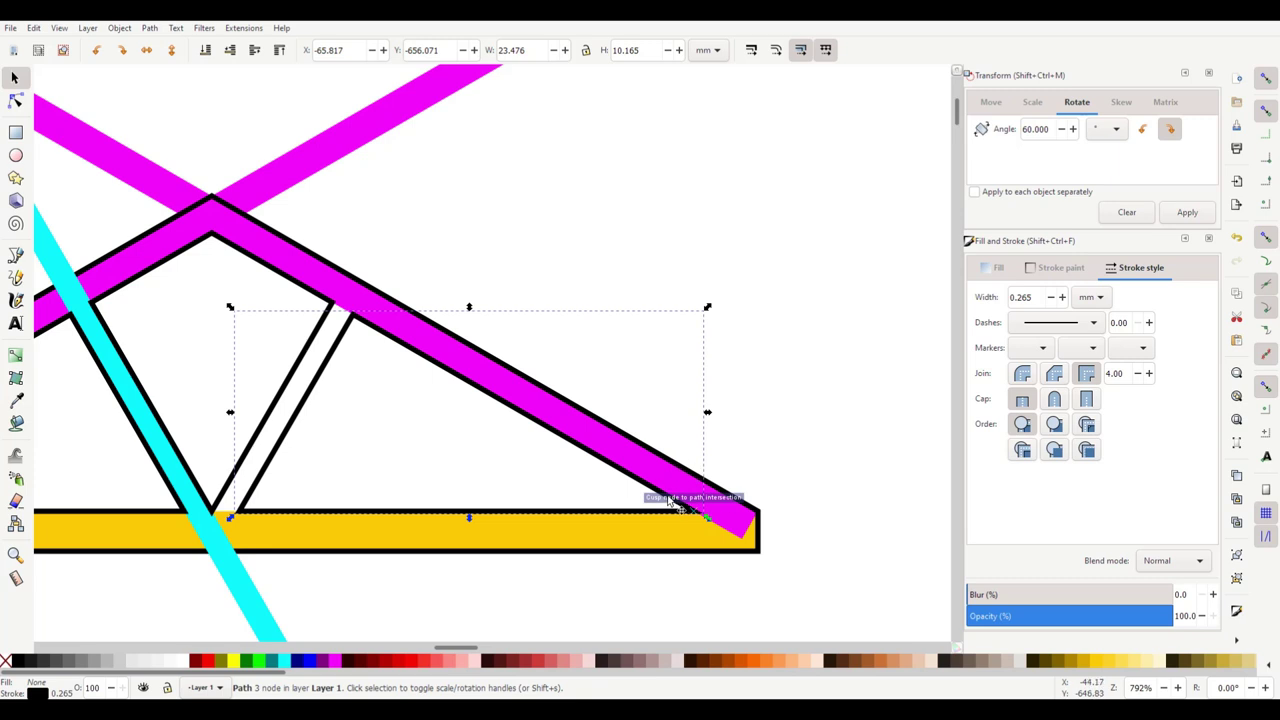
{"action": "scroll", "coordinate": [229, 500], "scroll_direction": "down", "scroll_amount": 1, "text": "ctrl"}
{"action": "left_click_drag", "start_coordinate": [478, 650], "coordinate": [456, 650]}
Step: Union the central, right and left inner triangles into one 10-node path, undoing a stray move
{"action": "left_click", "coordinate": [588, 482]}
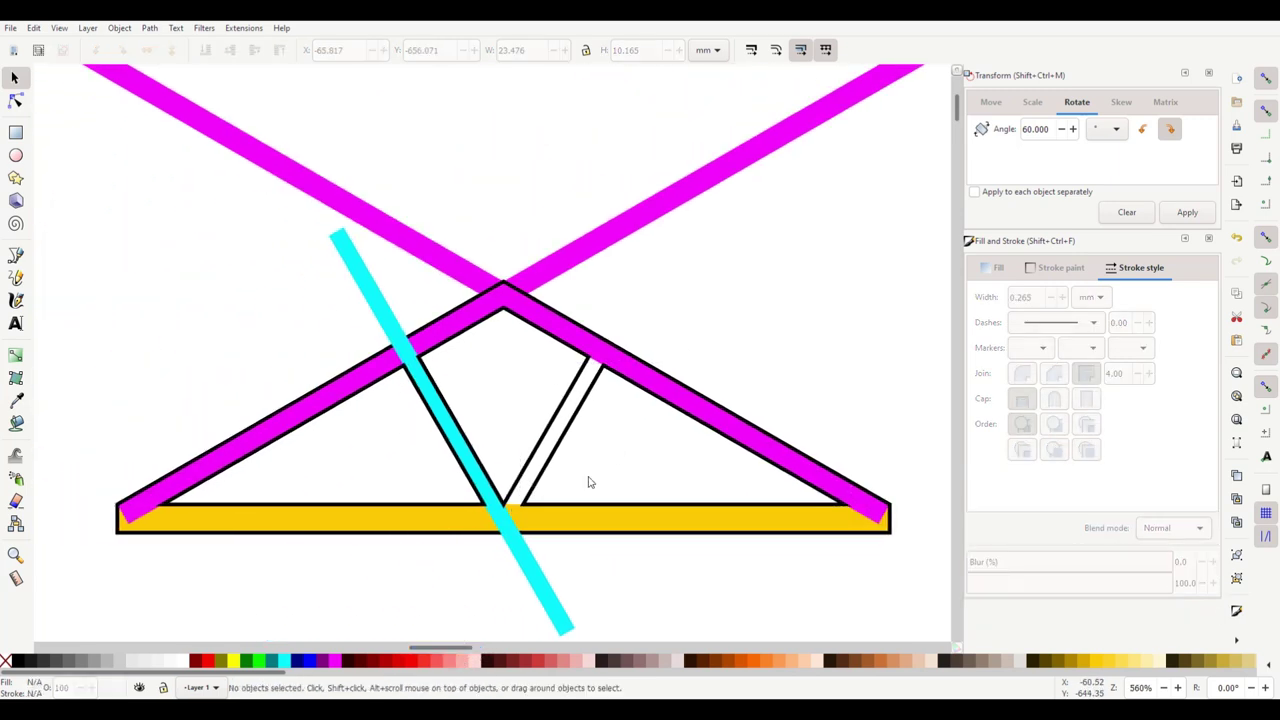
{"action": "left_click", "coordinate": [574, 412]}
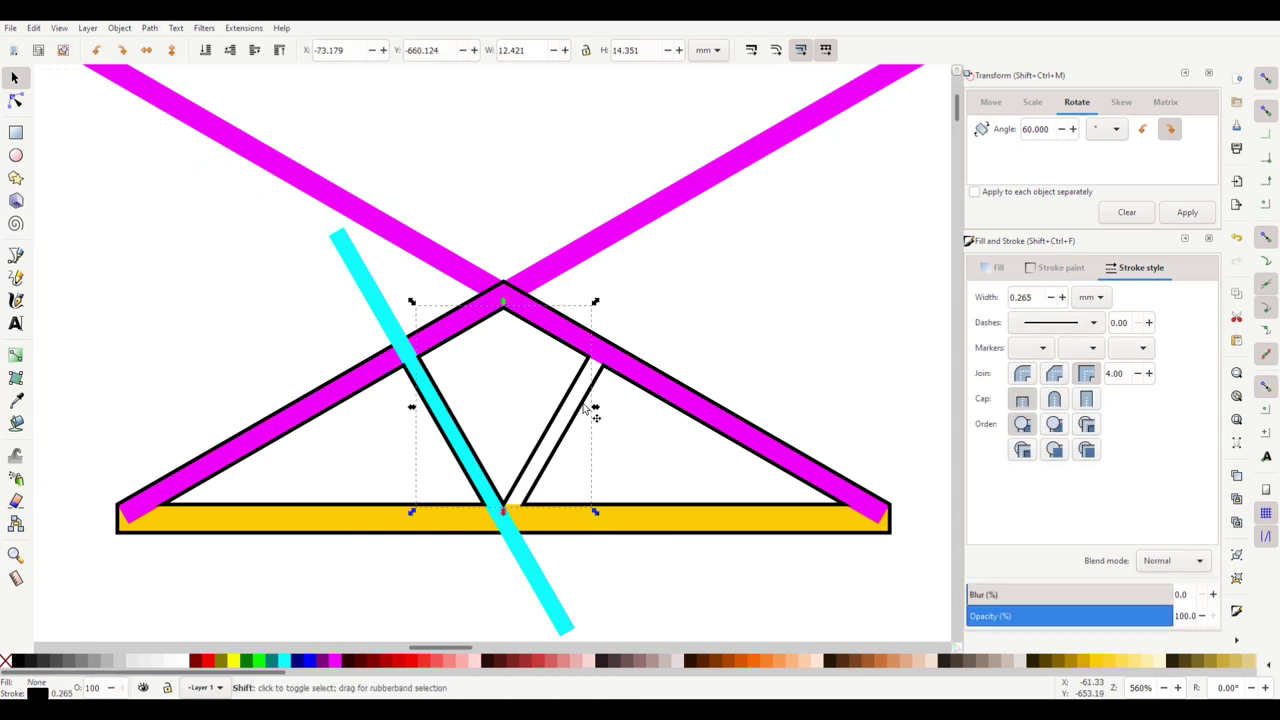
{"action": "left_click", "coordinate": [586, 410], "text": "shift"}
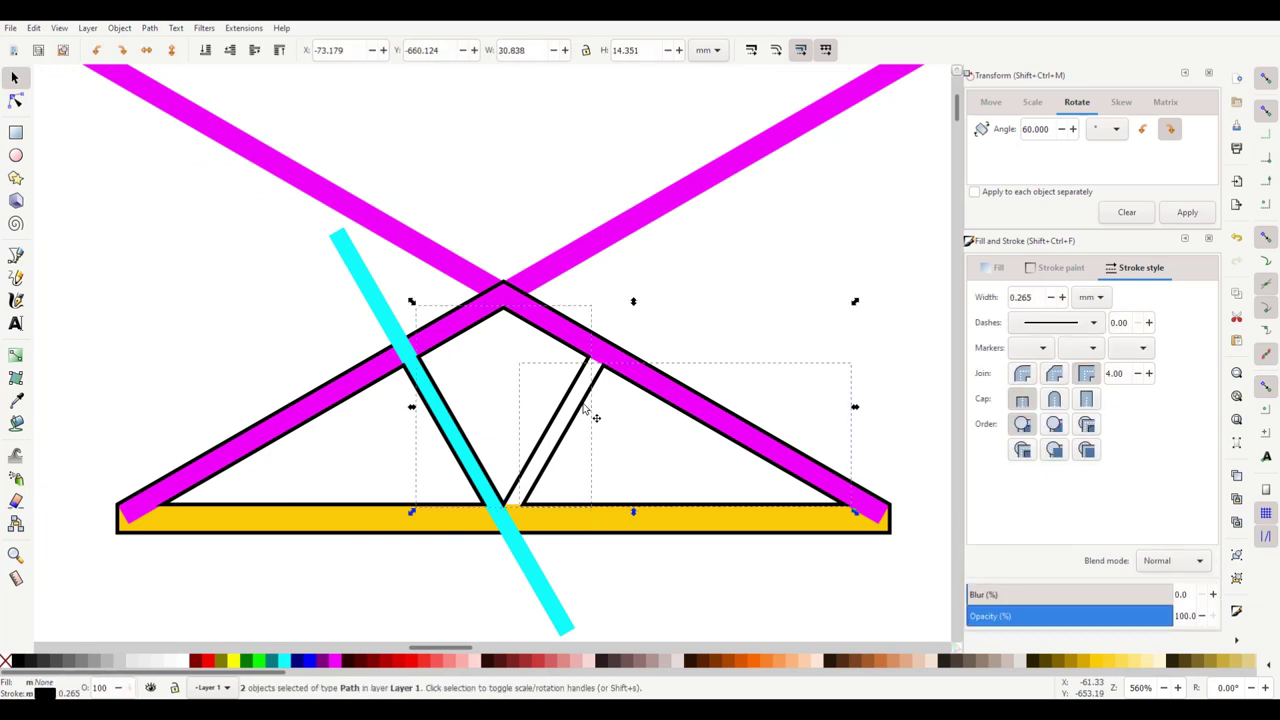
{"action": "left_click", "coordinate": [412, 380], "text": "shift"}
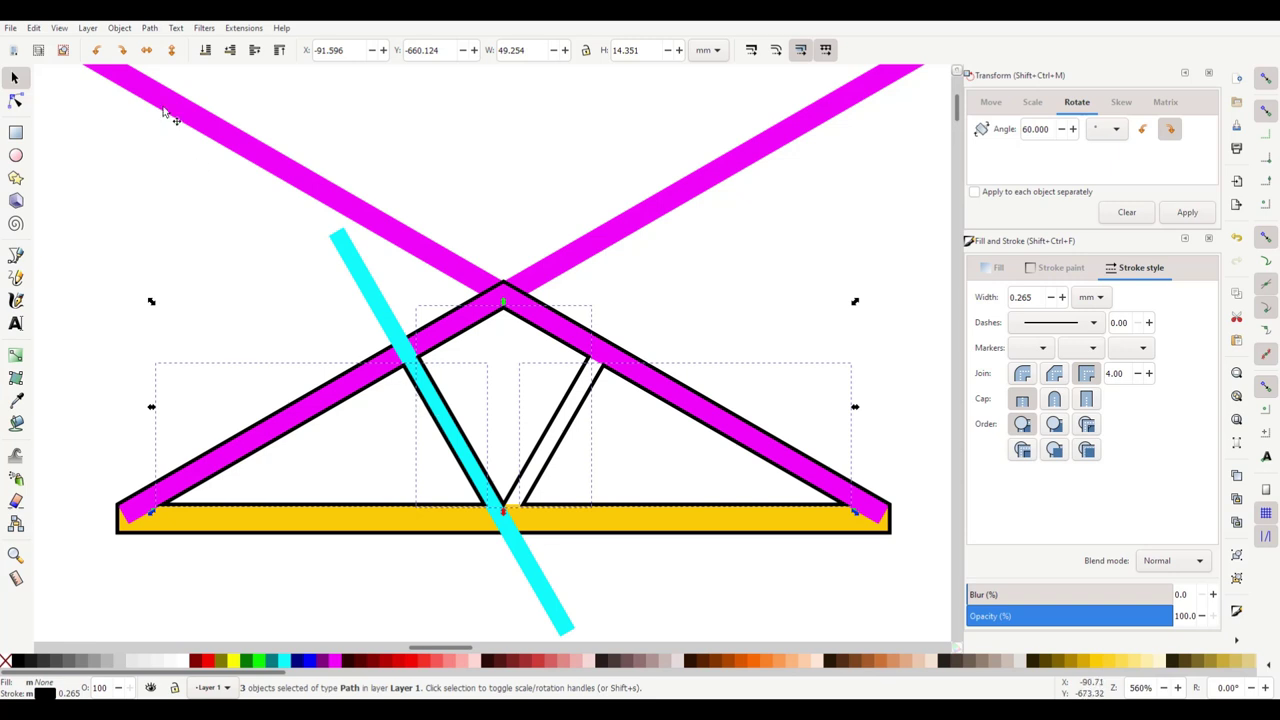
{"action": "left_click", "coordinate": [150, 28]}
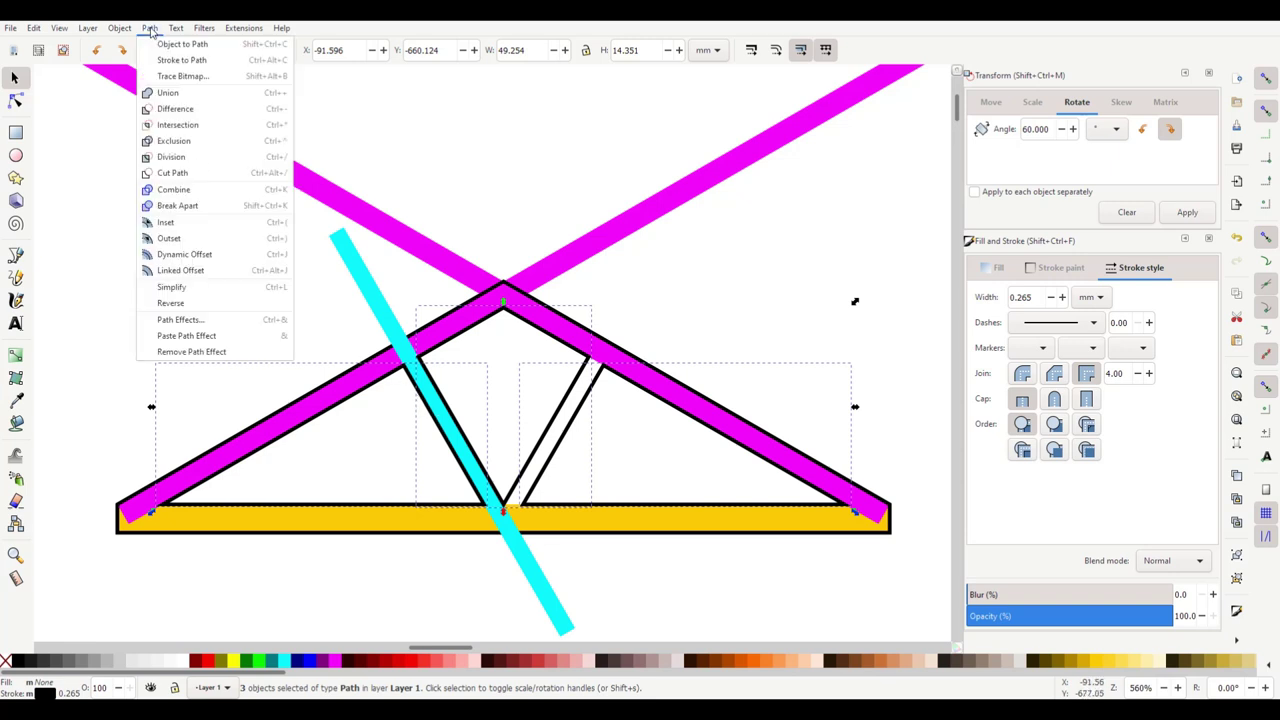
{"action": "left_click", "coordinate": [170, 93]}
{"action": "left_click_drag", "start_coordinate": [392, 378], "coordinate": [506, 549]}
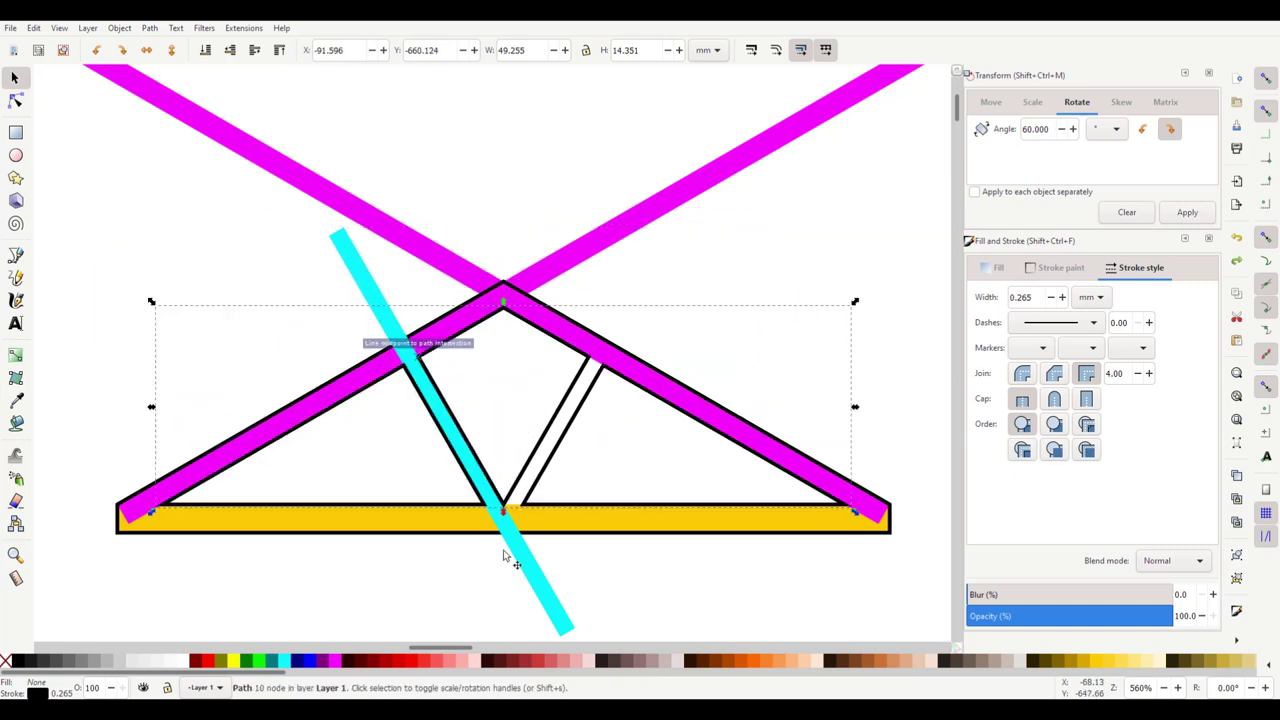
{"action": "left_click", "coordinate": [146, 50]}
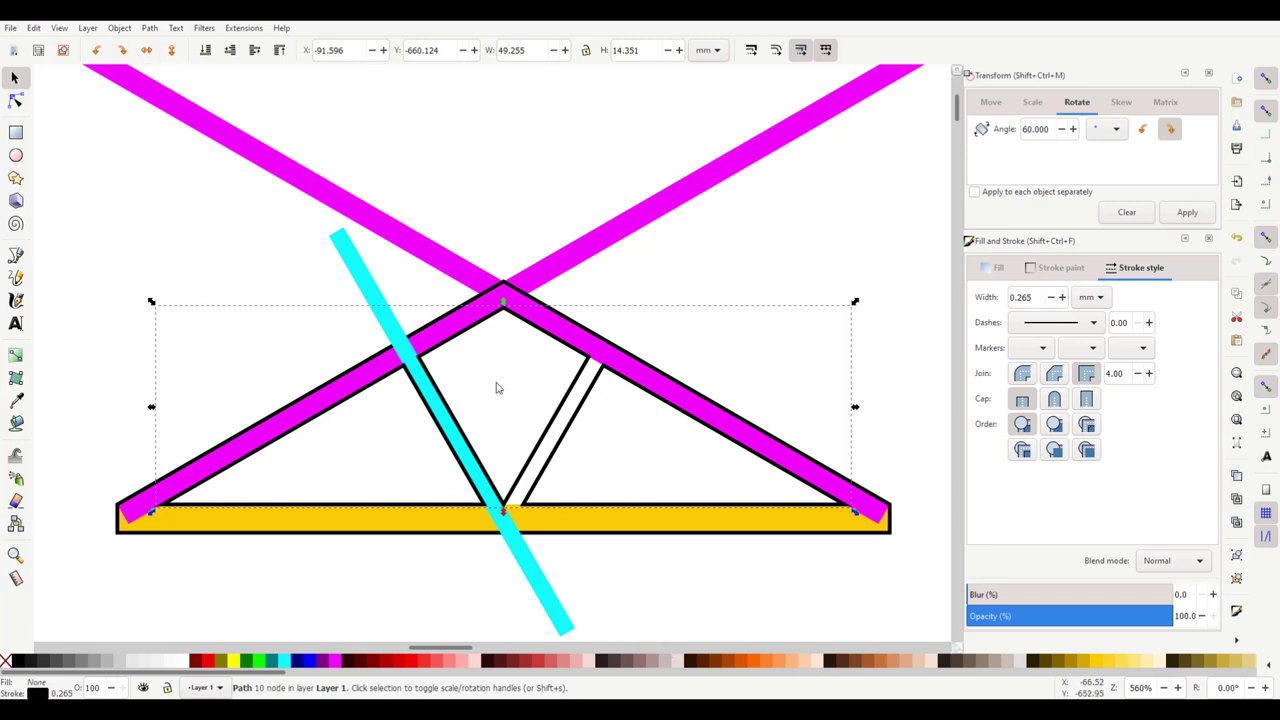
Step: Move the truss parts and yellow bottom beam straight up above the red roof frame
{"action": "left_click", "coordinate": [458, 533], "text": "shift"}
{"action": "key", "text": "ctrl"}
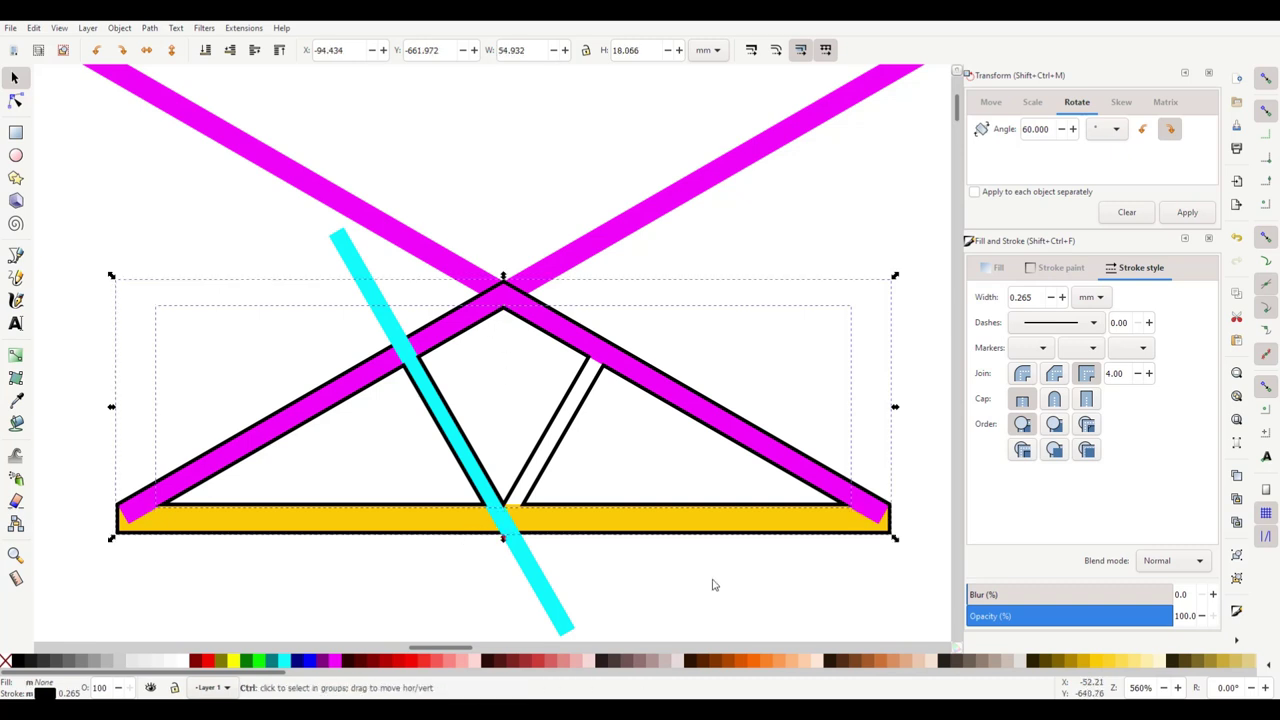
{"action": "scroll", "coordinate": [685, 557], "scroll_direction": "down", "scroll_amount": 2}
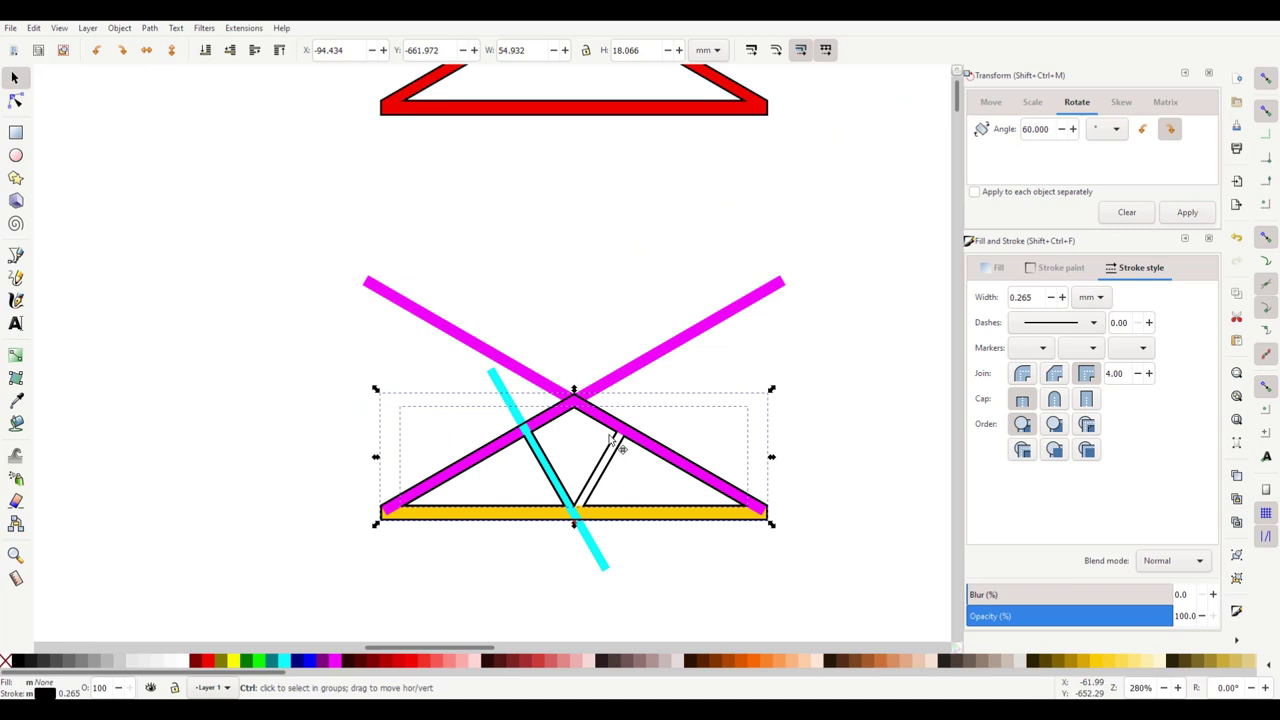
{"action": "left_click_drag", "start_coordinate": [612, 458], "coordinate": [620, 208]}
{"action": "scroll", "coordinate": [634, 420], "scroll_direction": "up", "scroll_amount": 5}
{"action": "key", "text": "ctrl"}
{"action": "left_click_drag", "start_coordinate": [606, 500], "coordinate": [598, 162]}
{"action": "scroll", "coordinate": [671, 357], "scroll_direction": "up", "scroll_amount": 4}
{"action": "key", "text": "ctrl"}
{"action": "scroll", "coordinate": [660, 406], "scroll_direction": "up", "scroll_amount": 2}
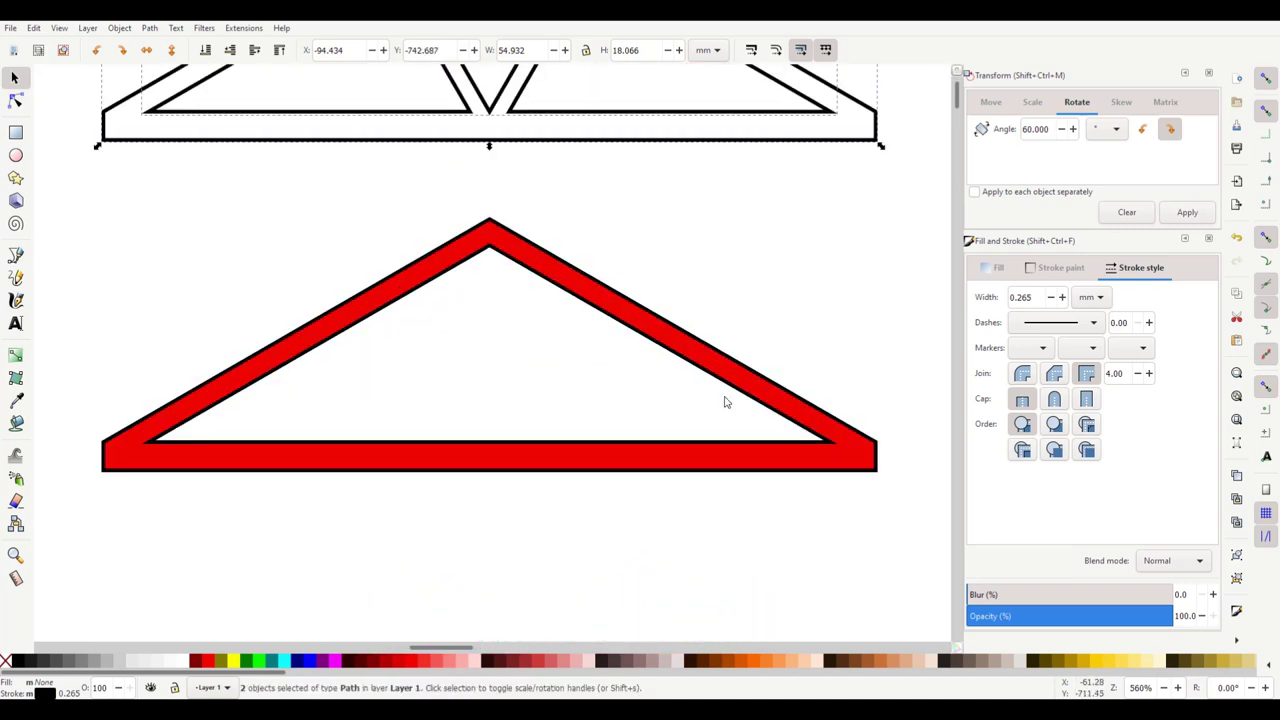
{"action": "scroll", "coordinate": [660, 460], "scroll_direction": "up", "scroll_amount": 1}
Step: Fill the outer truss outline pink and the inner triangles red
{"action": "left_click", "coordinate": [548, 477]}
{"action": "left_click", "coordinate": [530, 461]}
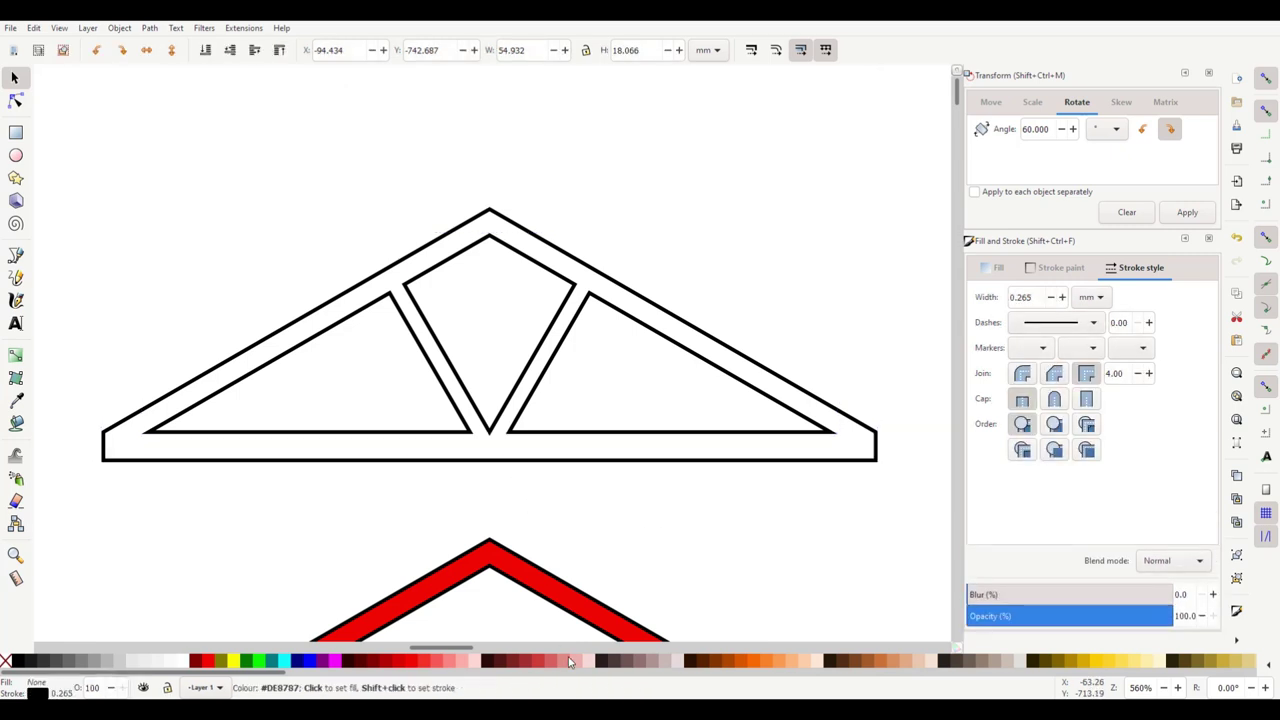
{"action": "left_click", "coordinate": [520, 412]}
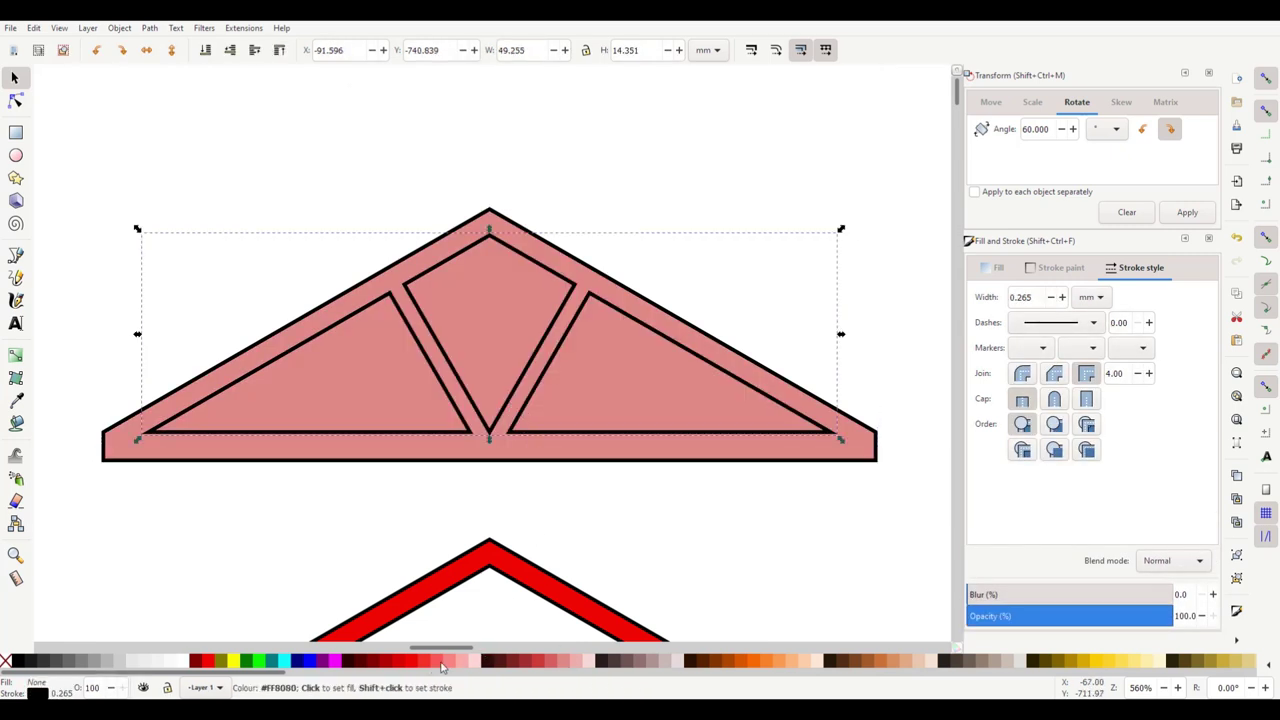
{"action": "left_click", "coordinate": [422, 665]}
Step: Cut the inner triangles out of the outer truss with Path > Difference, leaving a 15-node path
{"action": "left_click", "coordinate": [511, 480]}
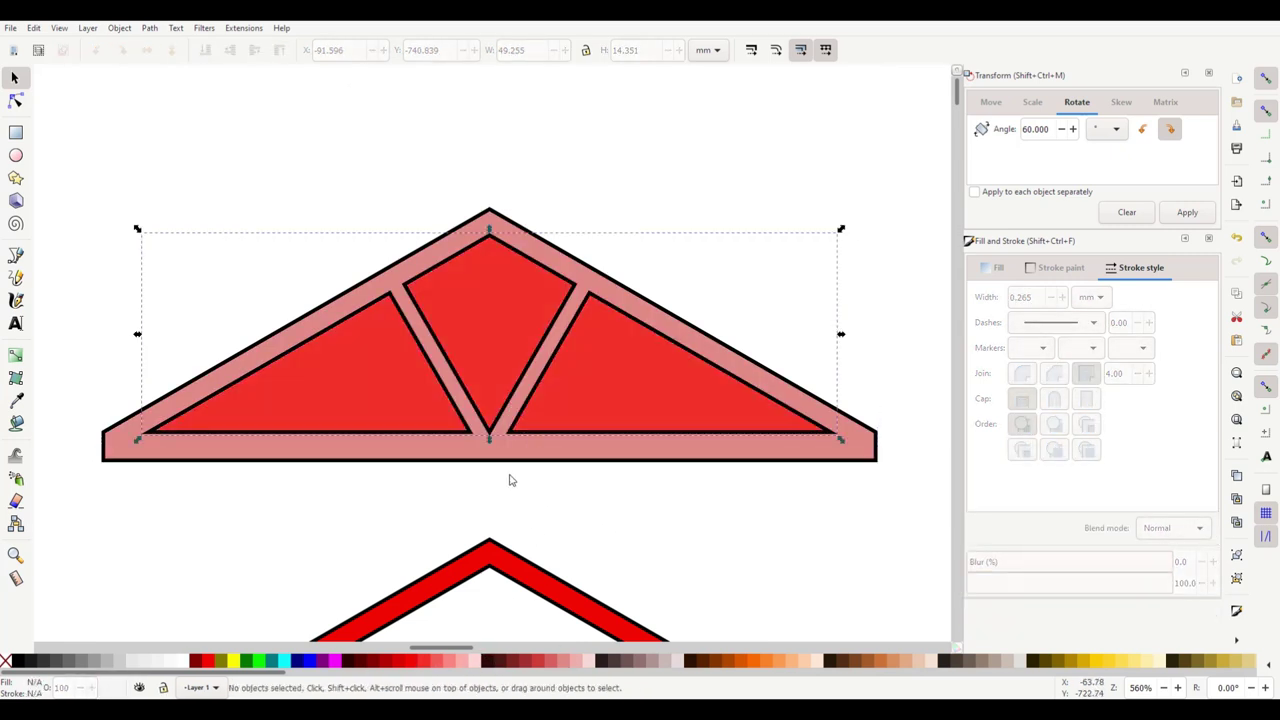
{"action": "left_click", "coordinate": [394, 449]}
{"action": "left_click", "coordinate": [376, 385], "text": "shift"}
{"action": "left_click", "coordinate": [147, 28]}
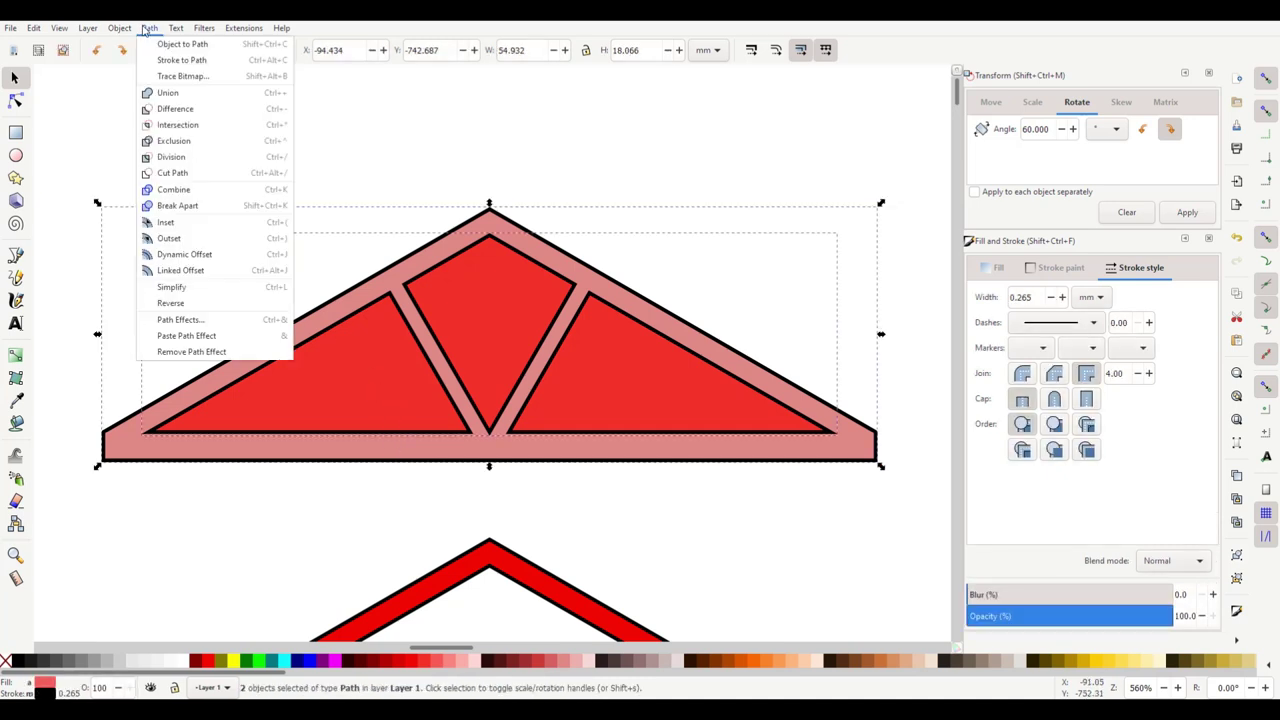
{"action": "left_click", "coordinate": [175, 108]}
{"action": "scroll", "coordinate": [646, 471], "scroll_direction": "down", "scroll_amount": 1}
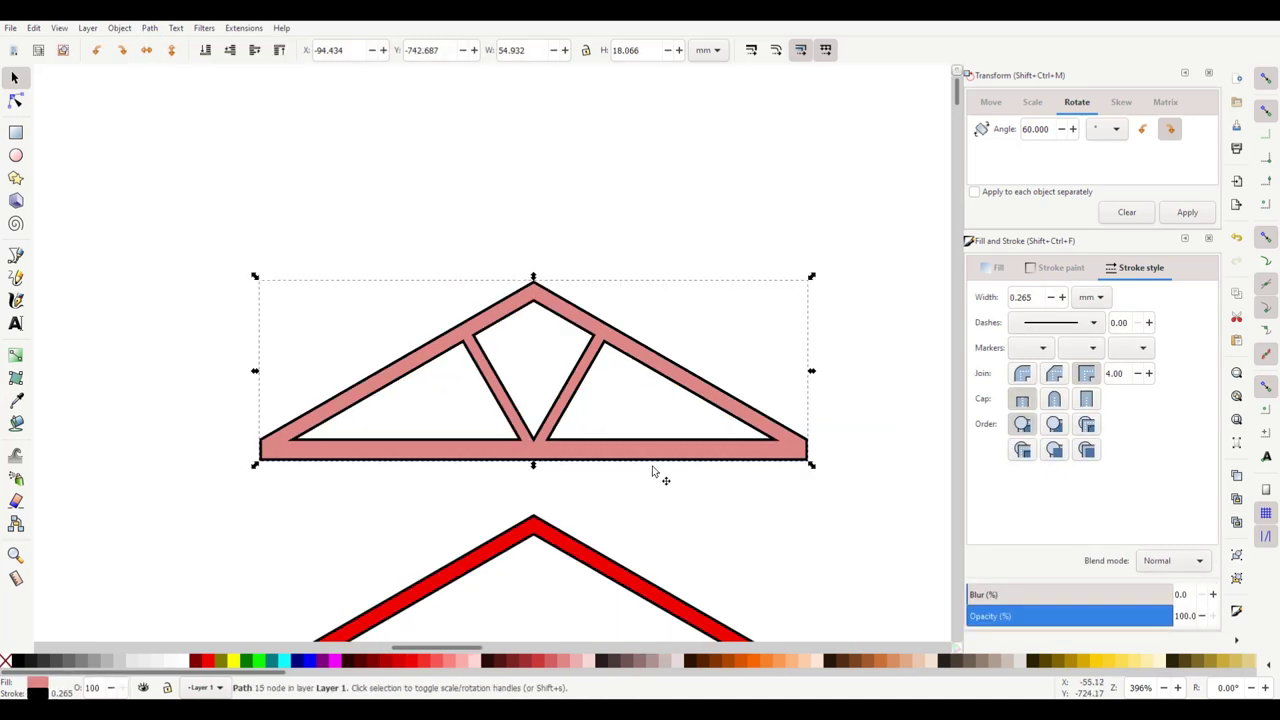
{"action": "scroll", "coordinate": [657, 474], "scroll_direction": "down", "scroll_amount": 3}
{"action": "scroll", "coordinate": [657, 483], "scroll_direction": "down", "scroll_amount": 3}
{"action": "scroll", "coordinate": [660, 291], "scroll_direction": "up", "scroll_amount": 3}
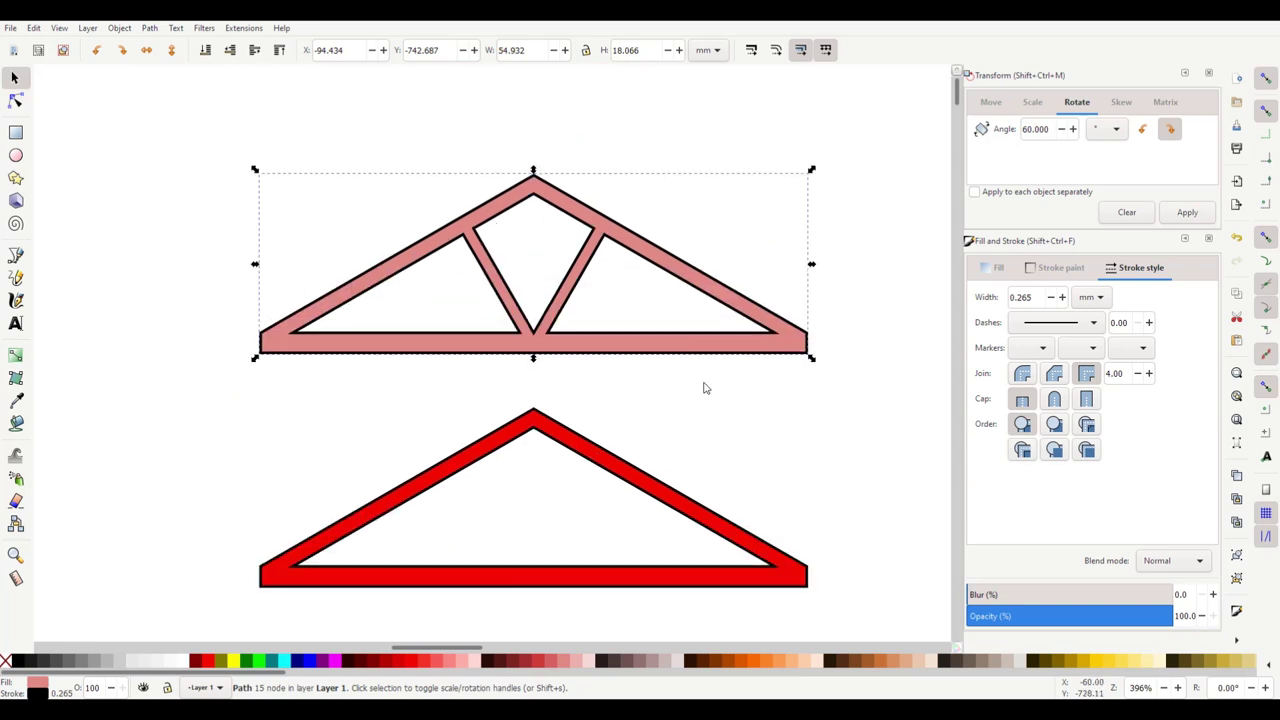
{"action": "left_click", "coordinate": [728, 465]}
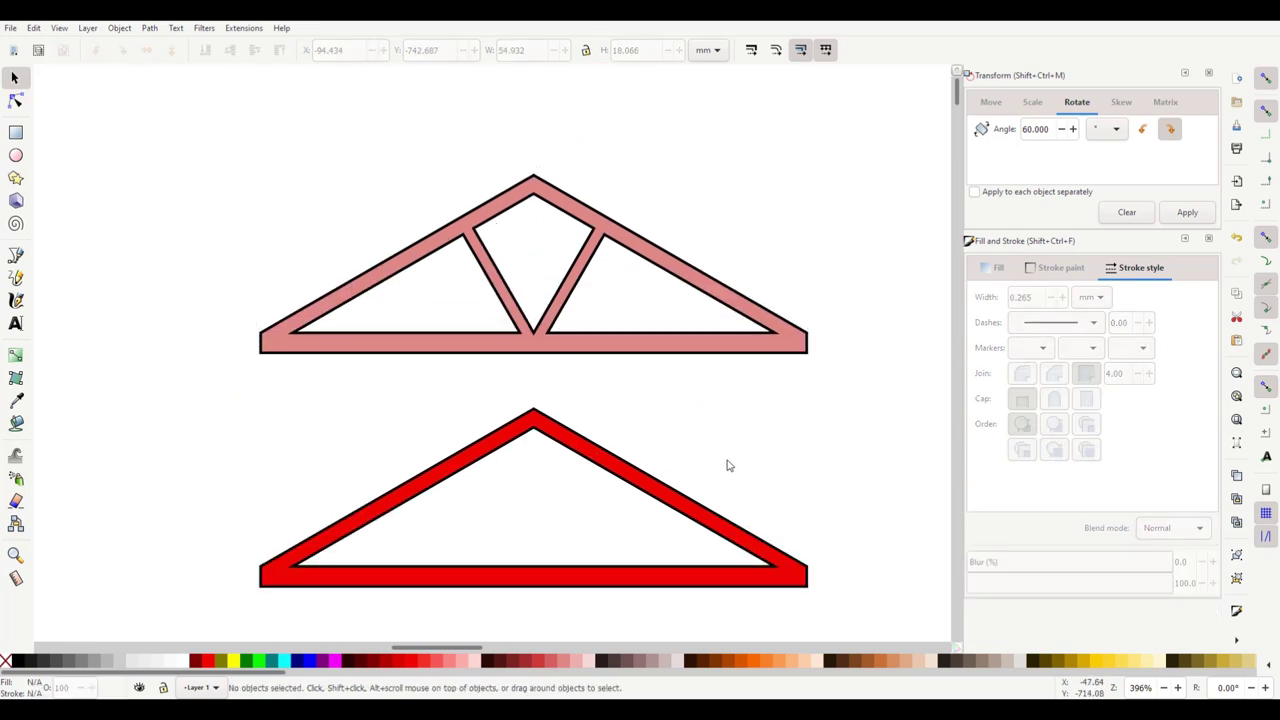
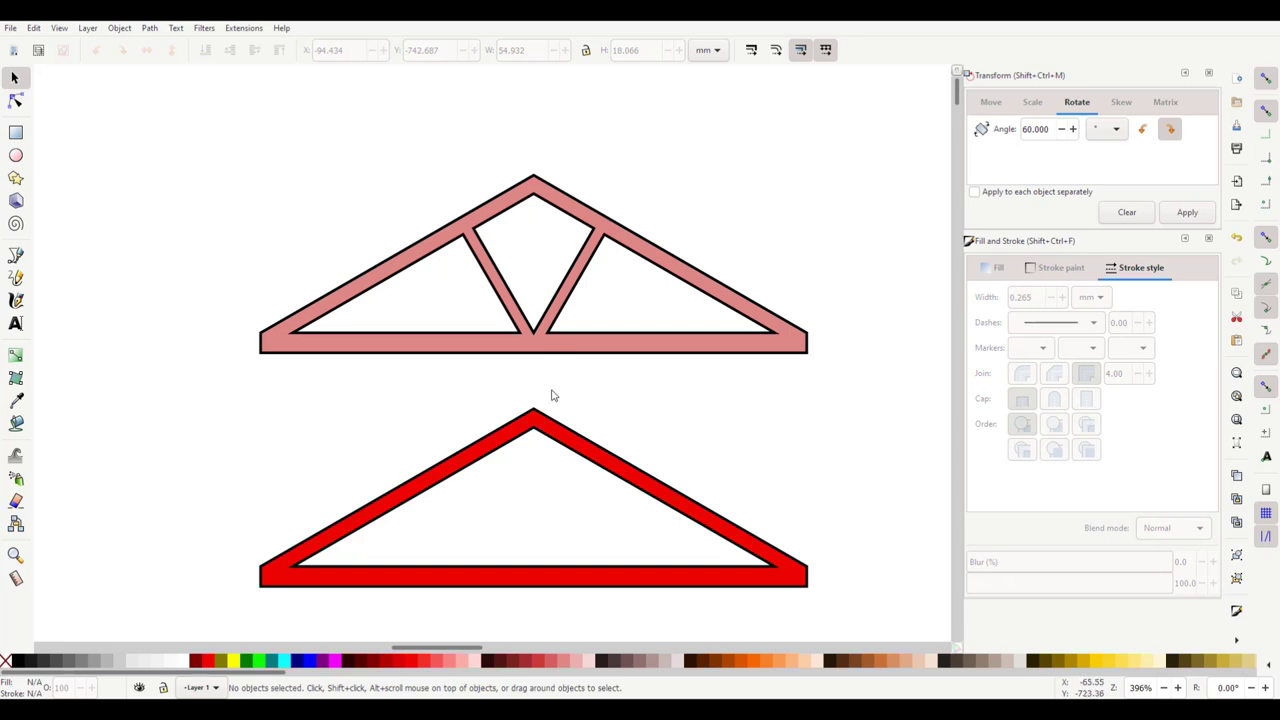
Step: Trial-fit the red triangle over the pink truss, then undo back to the original layout
{"action": "left_click", "coordinate": [530, 345]}
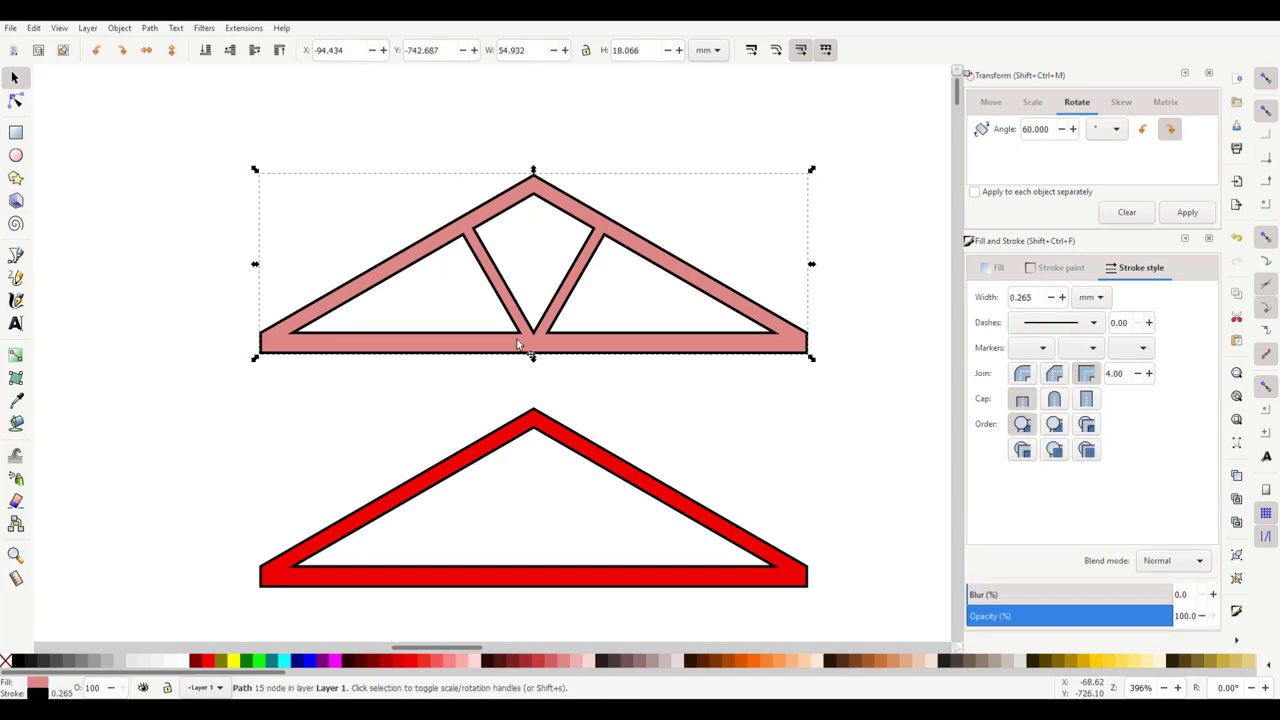
{"action": "left_click_drag", "start_coordinate": [530, 345], "coordinate": [531, 314]}
{"action": "key", "text": "ctrl+z"}
{"action": "left_click", "coordinate": [533, 563]}
{"action": "left_click_drag", "start_coordinate": [571, 591], "coordinate": [562, 288]}
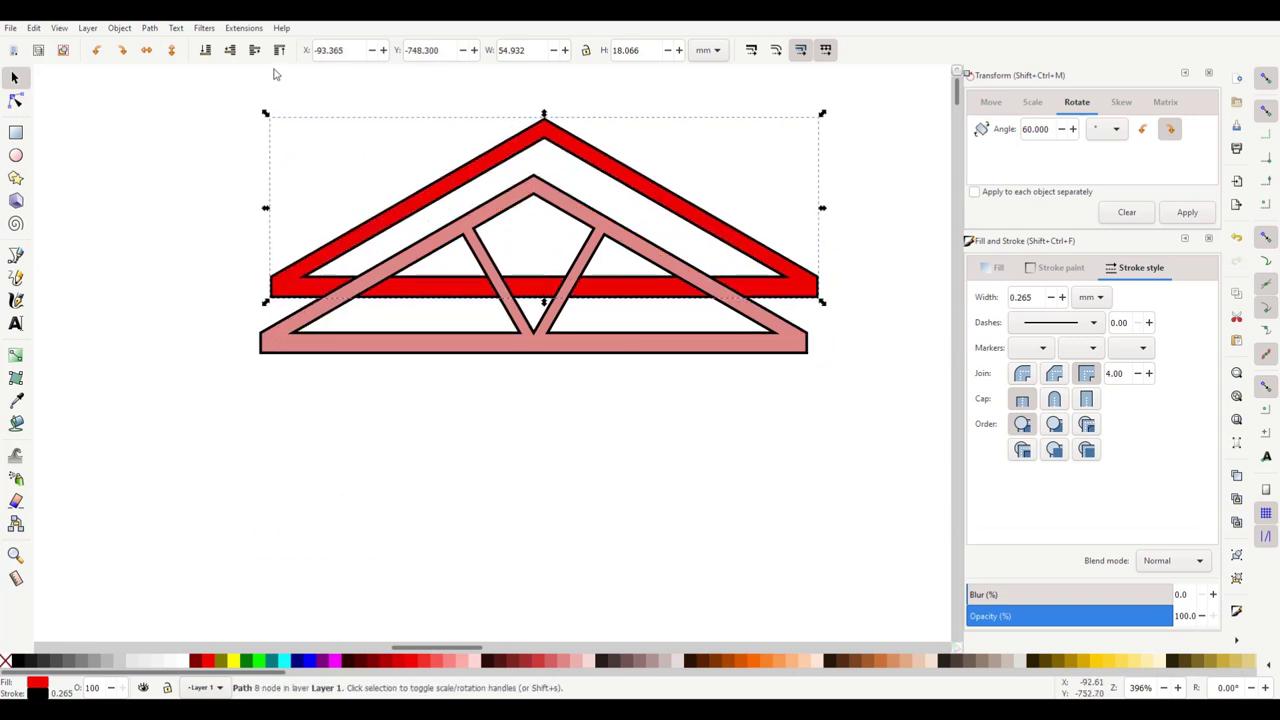
{"action": "left_click", "coordinate": [280, 50]}
{"action": "left_click_drag", "start_coordinate": [590, 155], "coordinate": [580, 210]}
{"action": "left_click", "coordinate": [602, 412]}
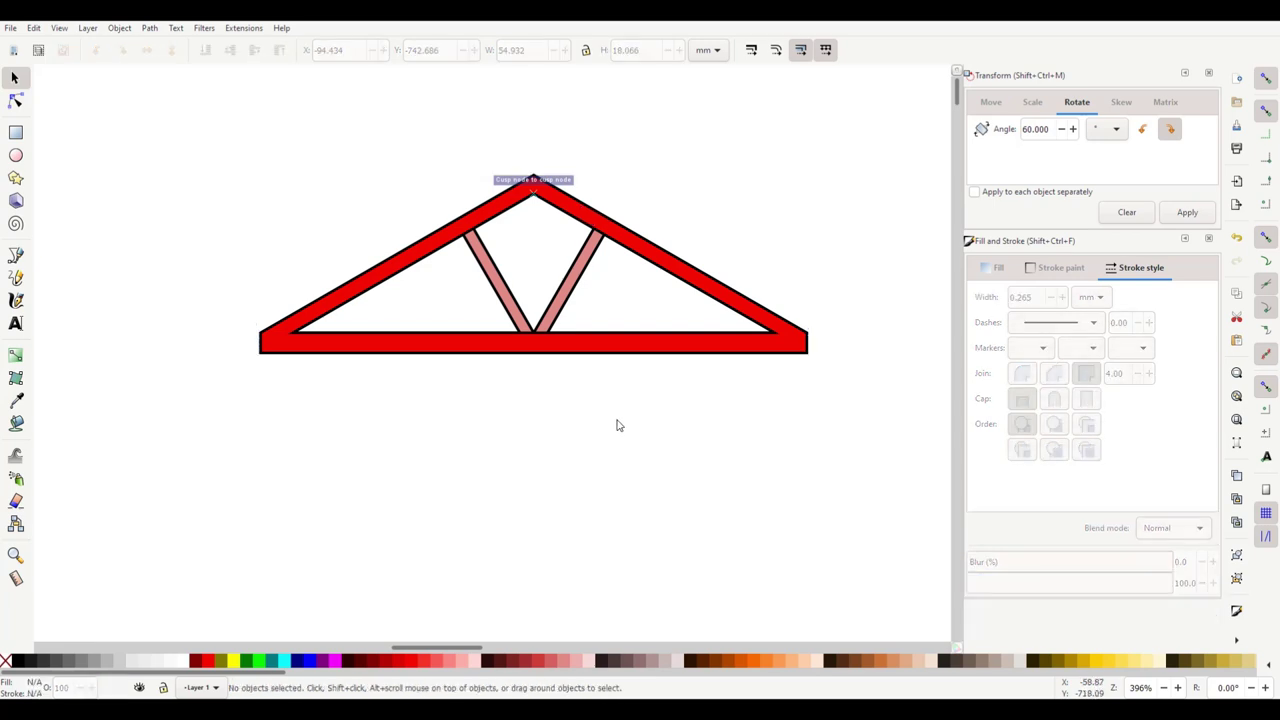
{"action": "key", "text": "ctrl+z"}
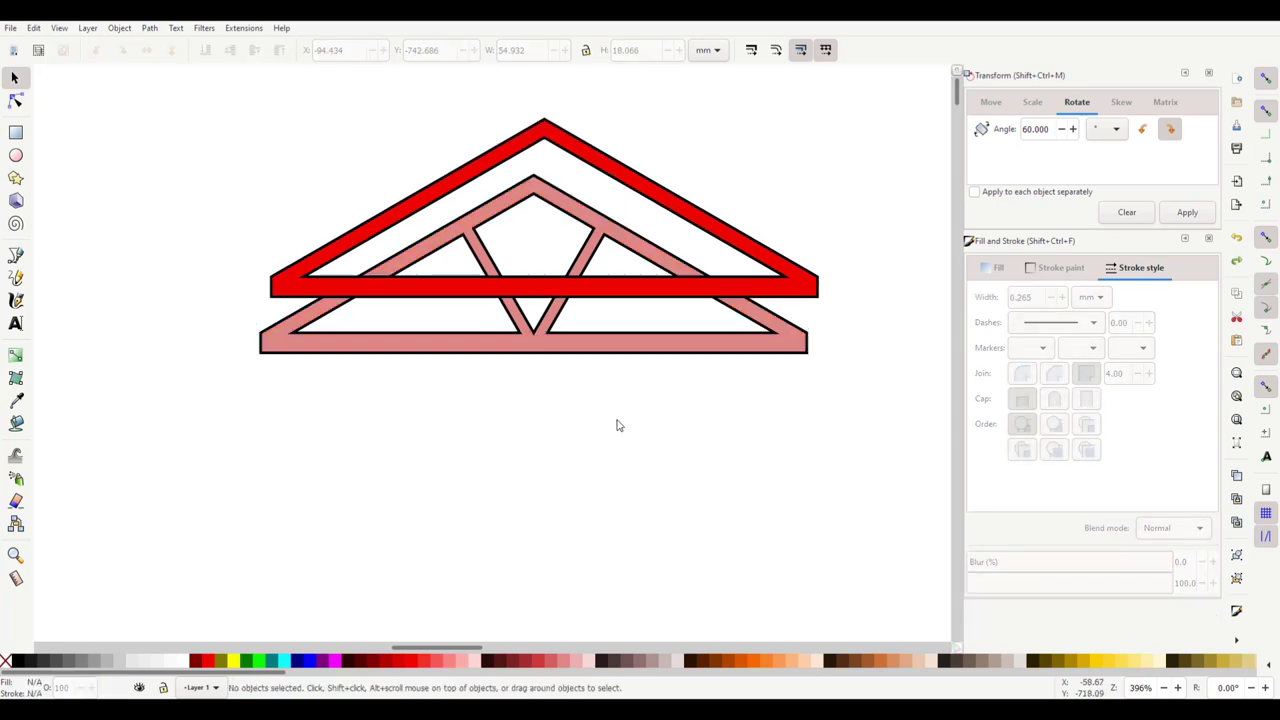
{"action": "key", "text": "ctrl+z"}
Step: Leave a copy of the red triangle to the right of the original
{"action": "scroll", "coordinate": [640, 434], "scroll_direction": "down", "scroll_amount": 1}
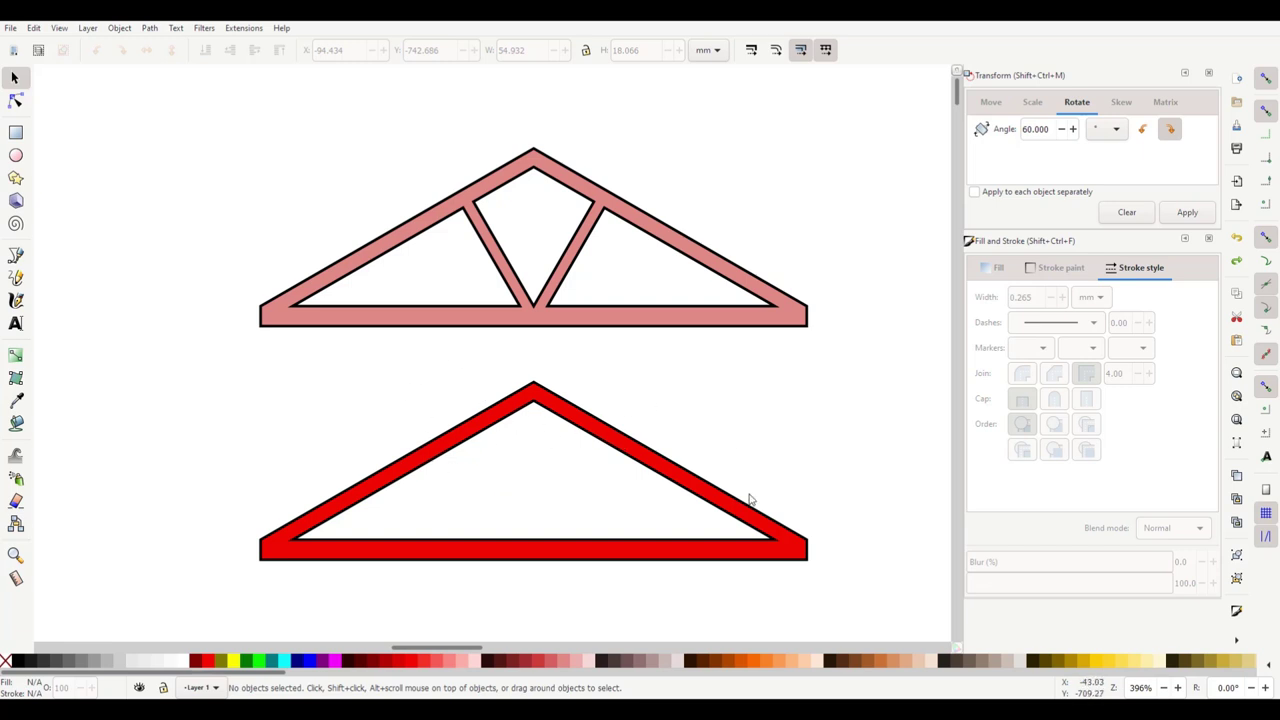
{"action": "scroll", "coordinate": [750, 430], "scroll_direction": "down", "scroll_amount": 2}
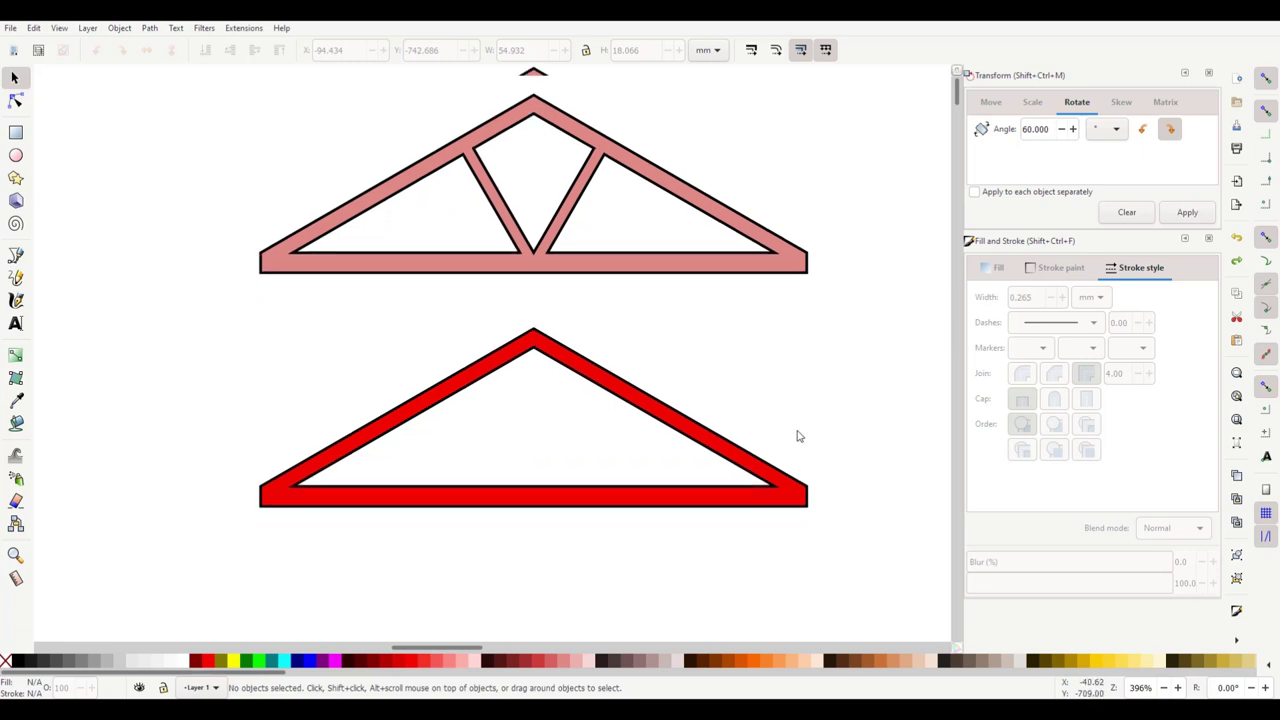
{"action": "scroll", "coordinate": [620, 526], "scroll_direction": "down", "scroll_amount": 1, "text": "ctrl"}
{"action": "left_click_drag", "start_coordinate": [482, 651], "coordinate": [508, 651]}
{"action": "left_click", "coordinate": [665, 462]}
{"action": "left_click_drag", "start_coordinate": [220, 472], "coordinate": [737, 486]}
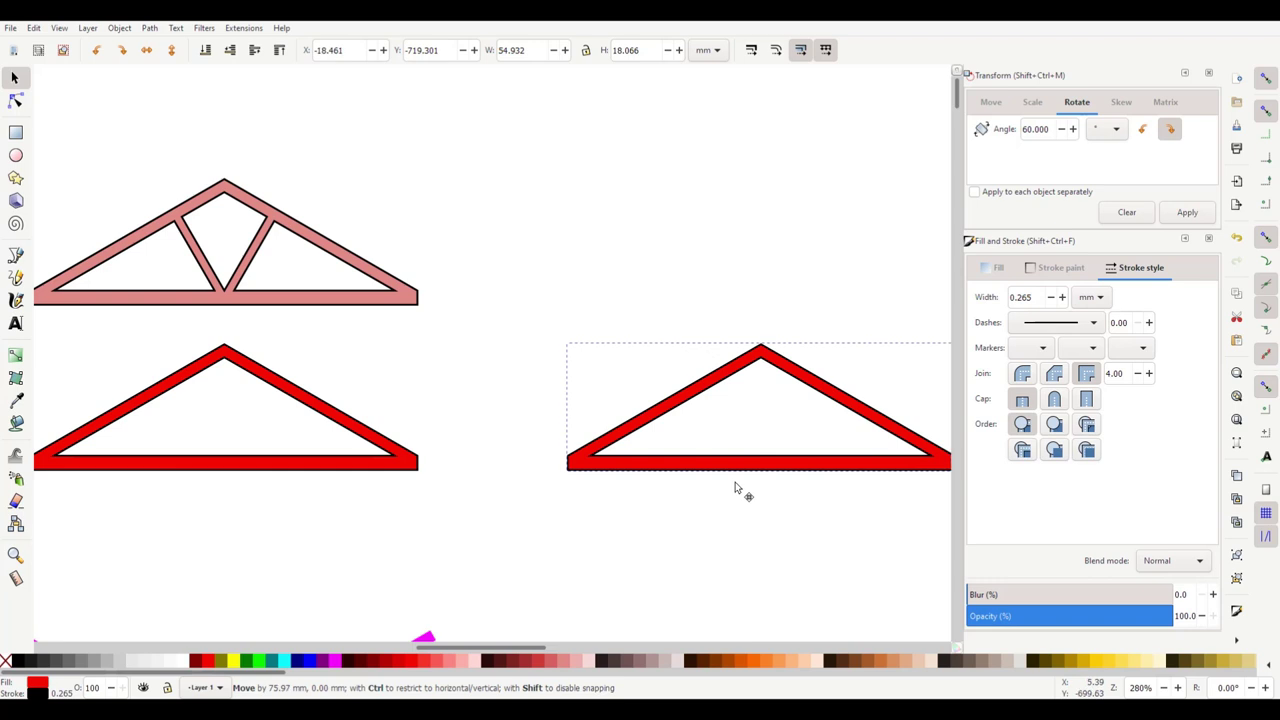
{"action": "left_click_drag", "start_coordinate": [506, 651], "coordinate": [548, 651]}
{"action": "scroll", "coordinate": [709, 554], "scroll_direction": "left", "scroll_amount": 5}
{"action": "scroll", "coordinate": [709, 554], "scroll_direction": "up", "scroll_amount": 1}
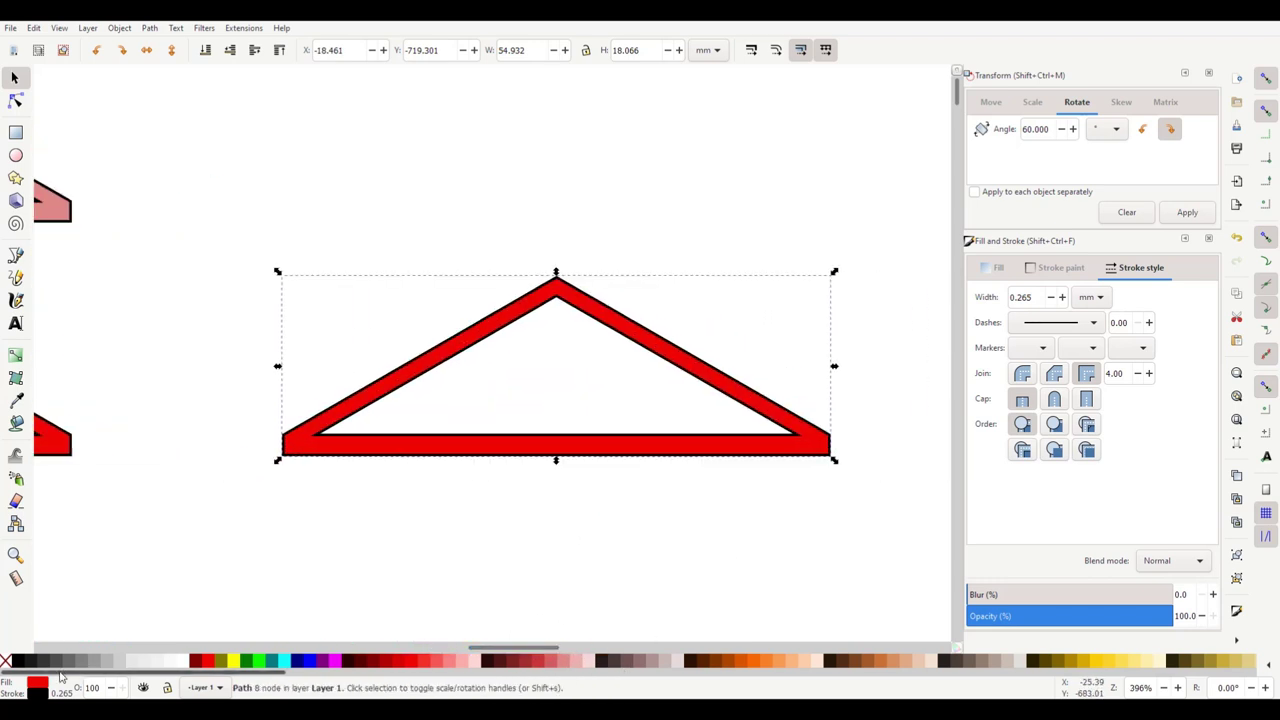
Step: Remove the black outline from the red triangle copy
{"action": "left_click", "coordinate": [10, 662], "text": "shift"}
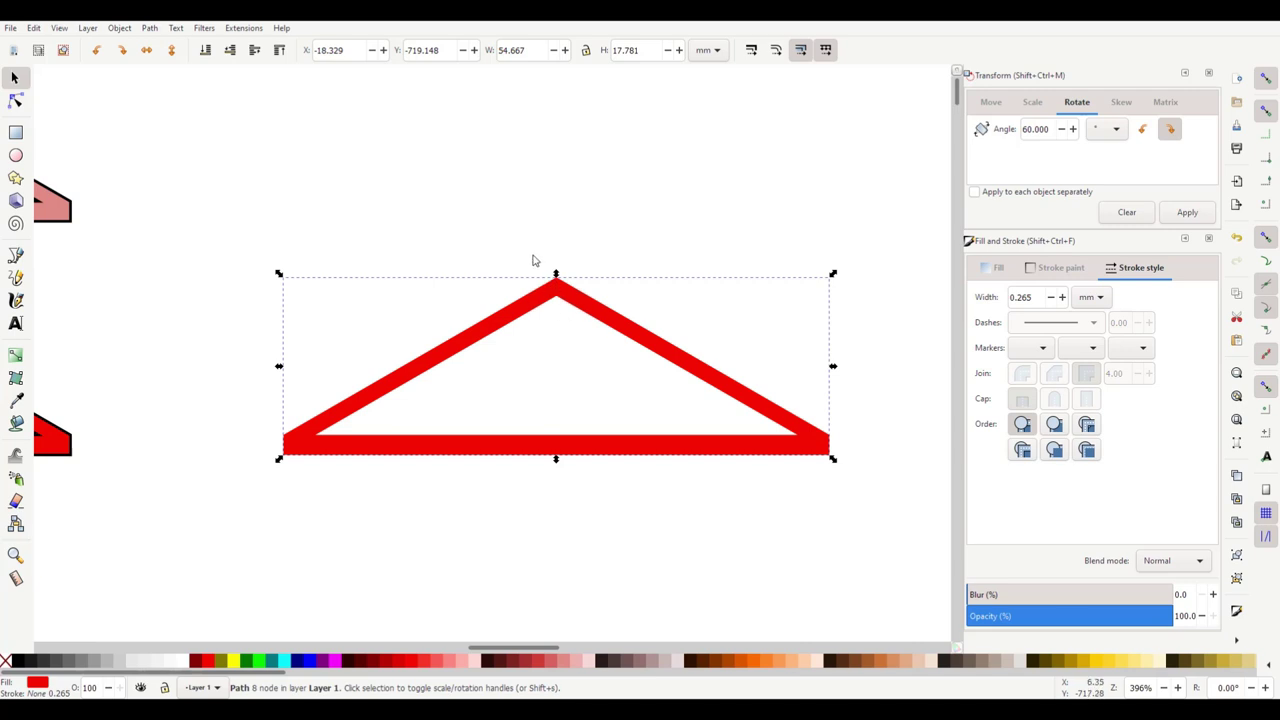
{"action": "key", "text": "Escape"}
{"action": "scroll", "coordinate": [571, 300], "scroll_direction": "up", "scroll_amount": 2, "text": "ctrl"}
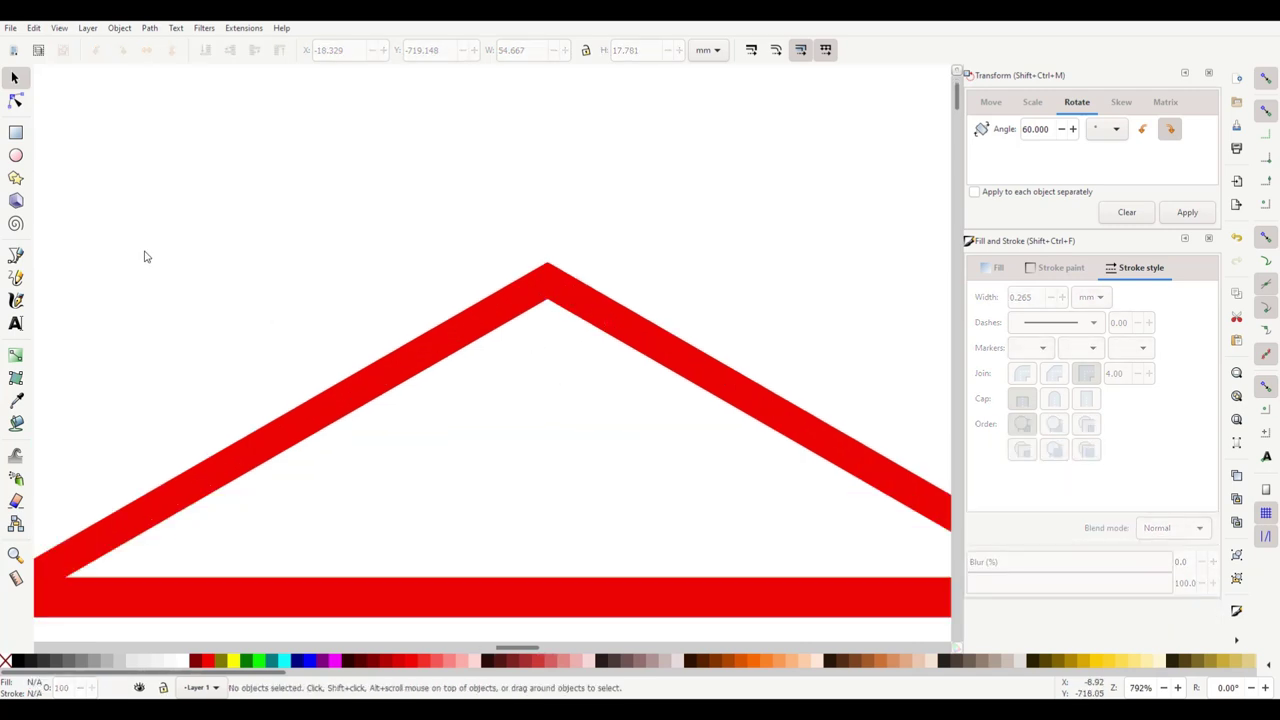
Step: Draw a narrow cyan rectangle and move it onto the triangle copy's apex
{"action": "left_click", "coordinate": [15, 132]}
{"action": "mouse_move", "coordinate": [313, 221]}
{"action": "left_mouse_down"}
{"action": "mouse_move", "coordinate": [337, 287]}
{"action": "mouse_move", "coordinate": [324, 304]}
{"action": "left_mouse_up"}
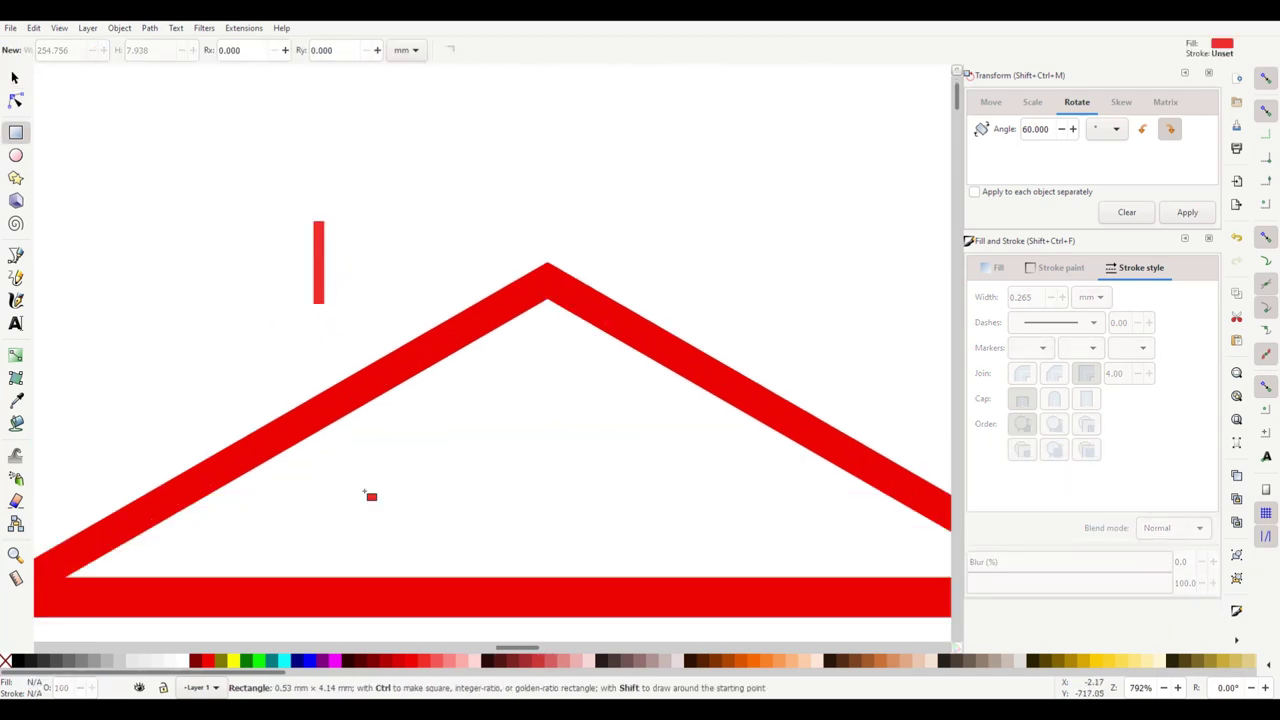
{"action": "left_click", "coordinate": [284, 660]}
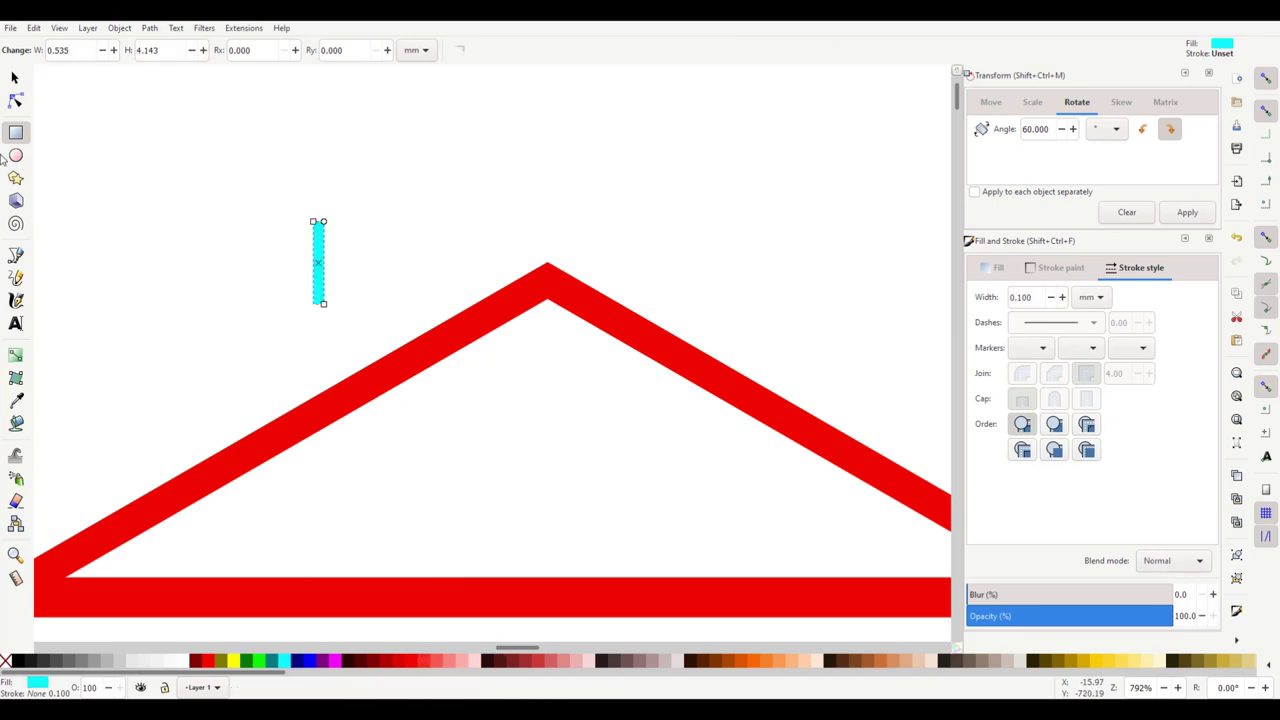
{"action": "left_click", "coordinate": [15, 80]}
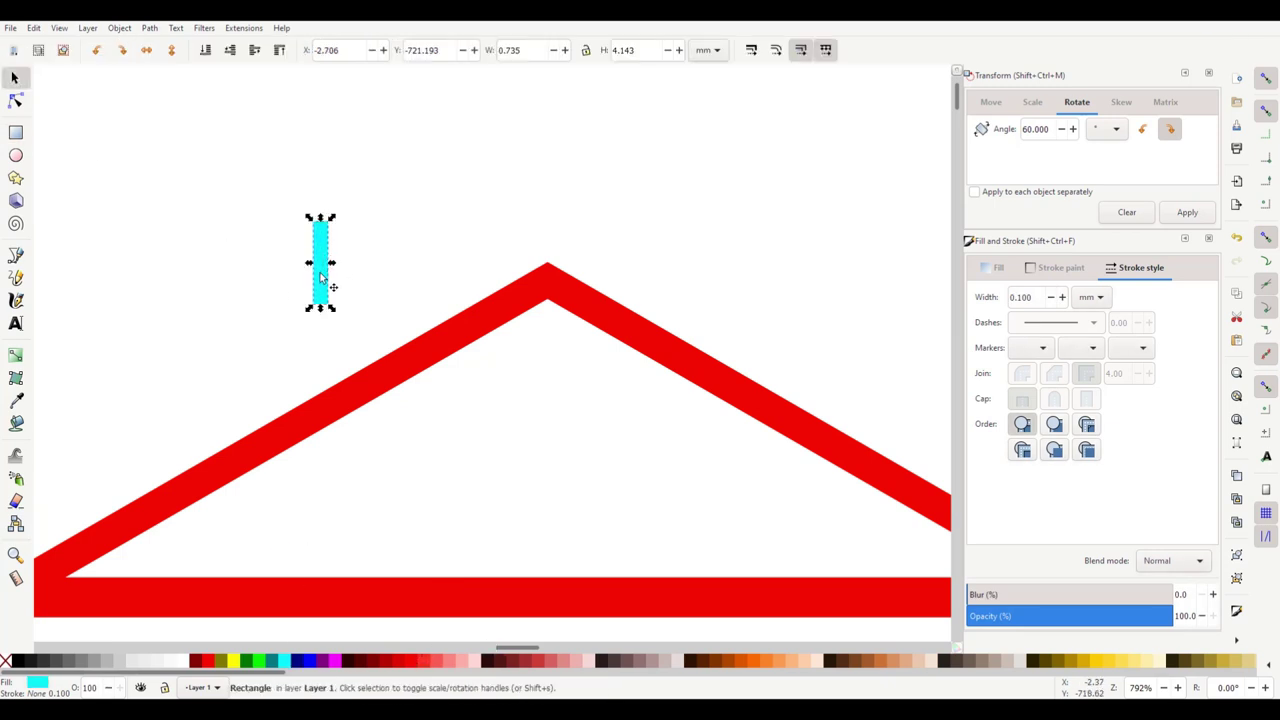
{"action": "left_click_drag", "start_coordinate": [330, 280], "coordinate": [543, 258]}
Step: Snap the cyan post to the apex midpoint and shorten it from the top
{"action": "scroll", "coordinate": [574, 349], "scroll_direction": "up", "scroll_amount": 3}
{"action": "scroll", "coordinate": [514, 335], "scroll_direction": "up", "scroll_amount": 3}
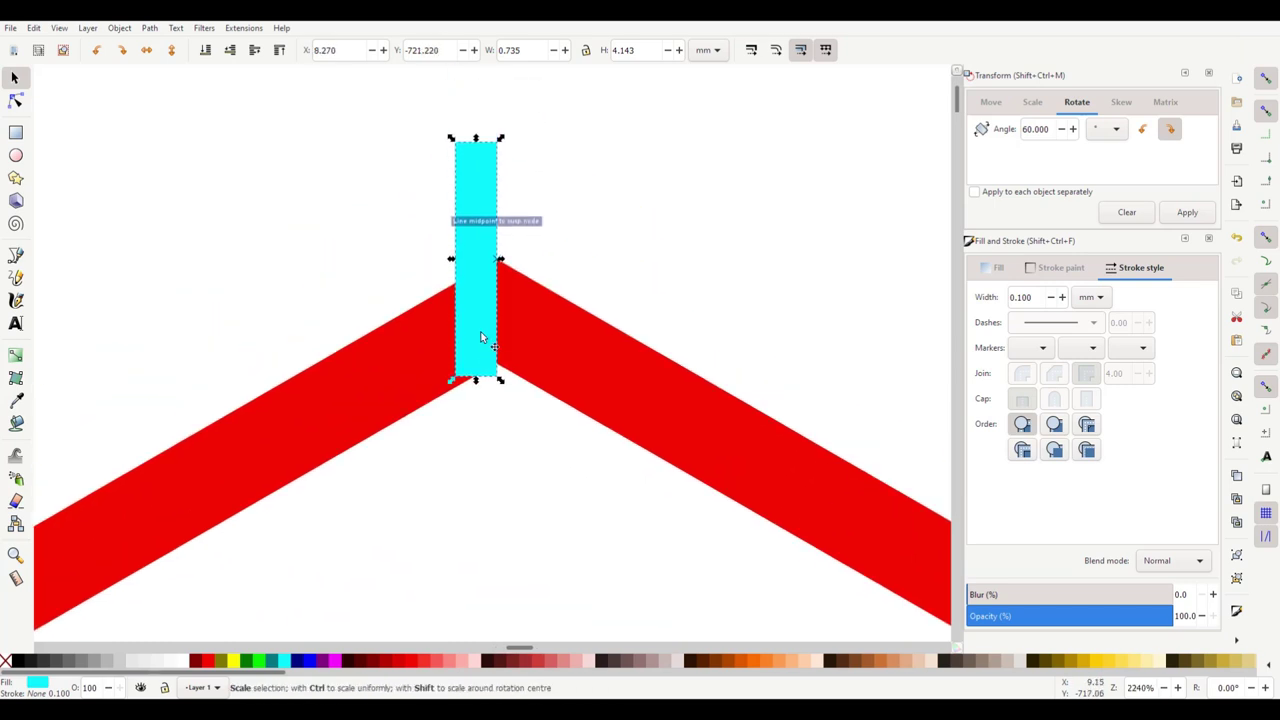
{"action": "mouse_move", "coordinate": [480, 333]}
{"action": "left_mouse_down"}
{"action": "mouse_move", "coordinate": [496, 302]}
{"action": "mouse_move", "coordinate": [486, 354]}
{"action": "left_mouse_up"}
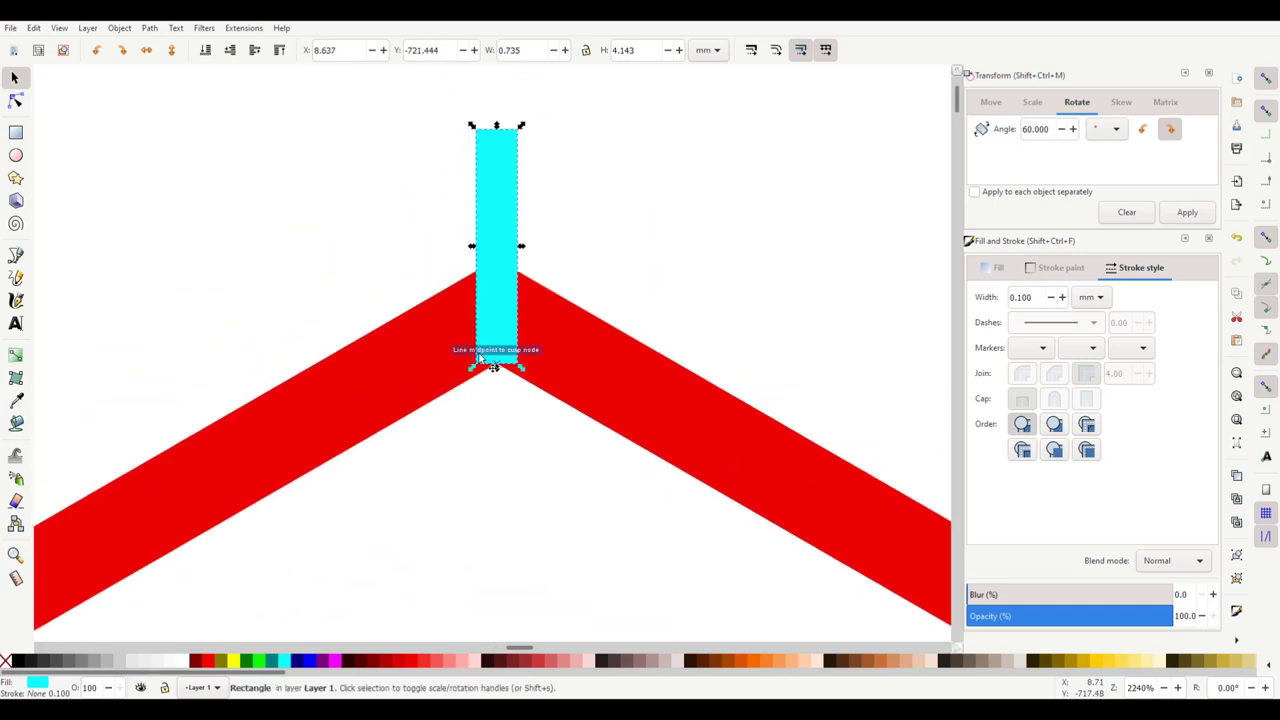
{"action": "left_click", "coordinate": [508, 408]}
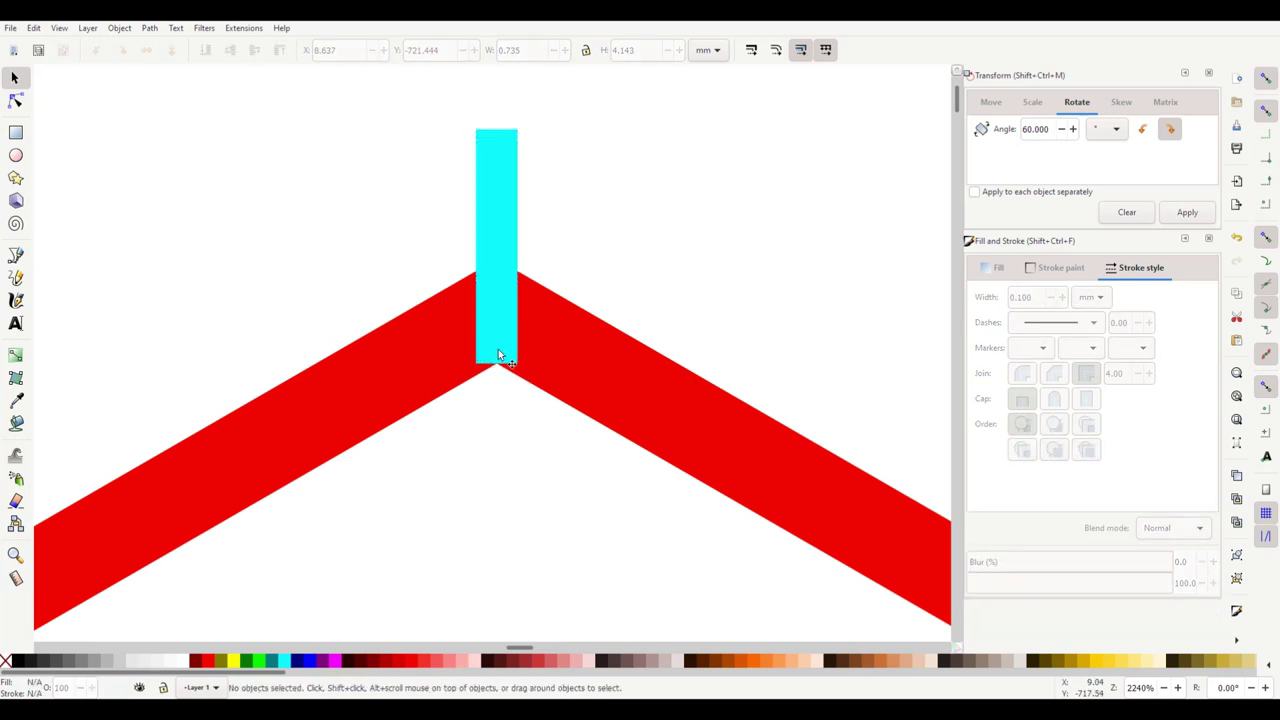
{"action": "left_click", "coordinate": [494, 191]}
{"action": "left_click_drag", "start_coordinate": [496, 128], "coordinate": [488, 215]}
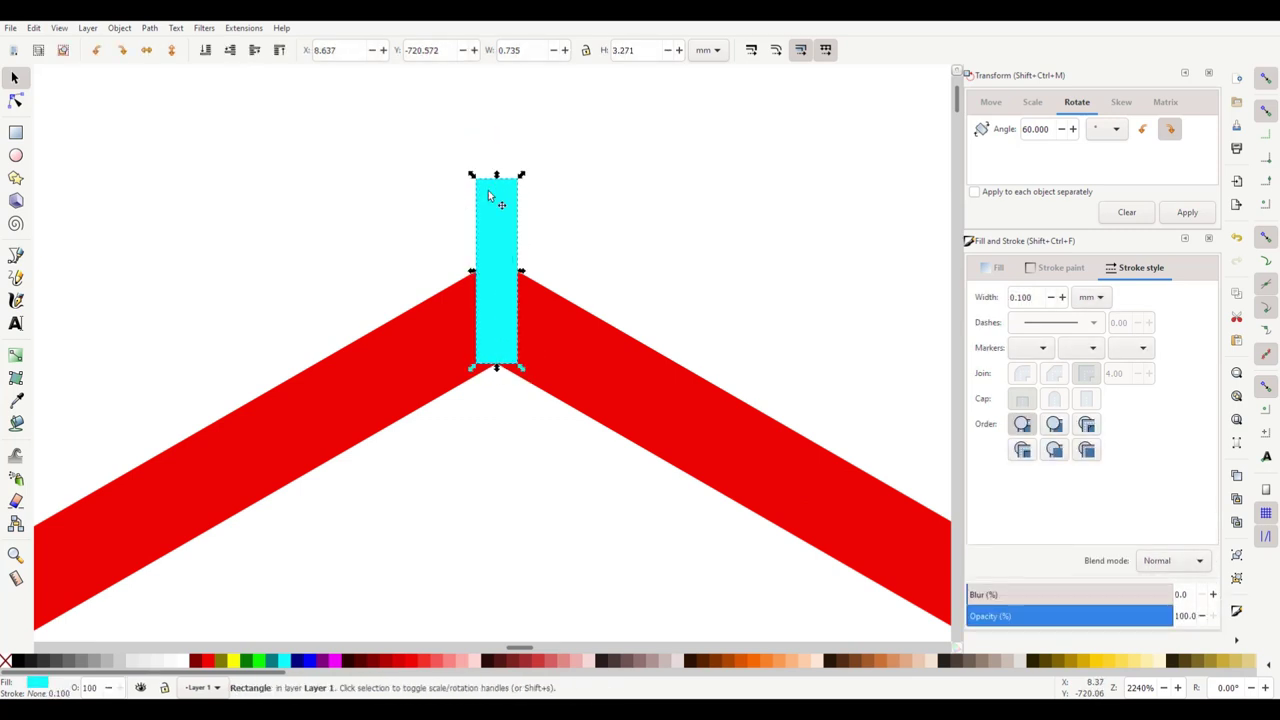
{"action": "key", "text": "grave"}
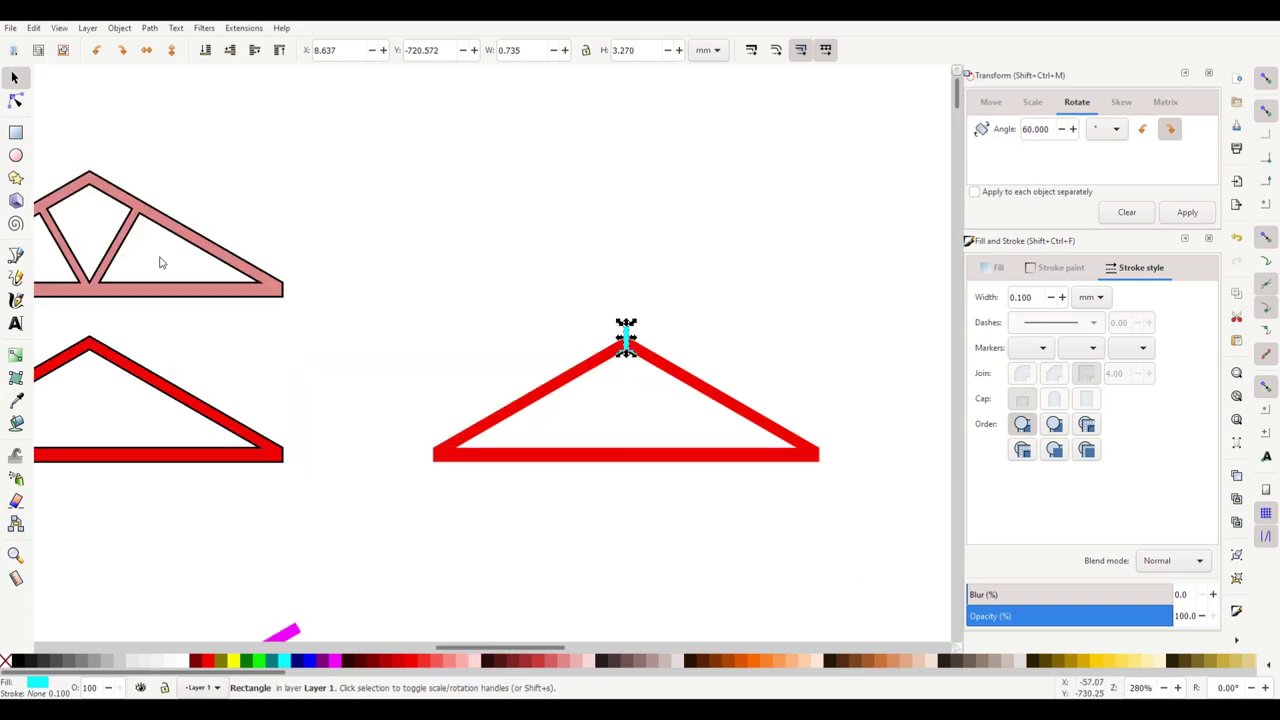
{"action": "left_click", "coordinate": [180, 295]}
Step: Place a copy of the pink truss over the red triangle copy, dark red with no outline
{"action": "key", "text": "ctrl+d"}
{"action": "left_click_drag", "start_coordinate": [148, 291], "coordinate": [675, 490]}
{"action": "left_click_drag", "start_coordinate": [670, 473], "coordinate": [670, 475]}
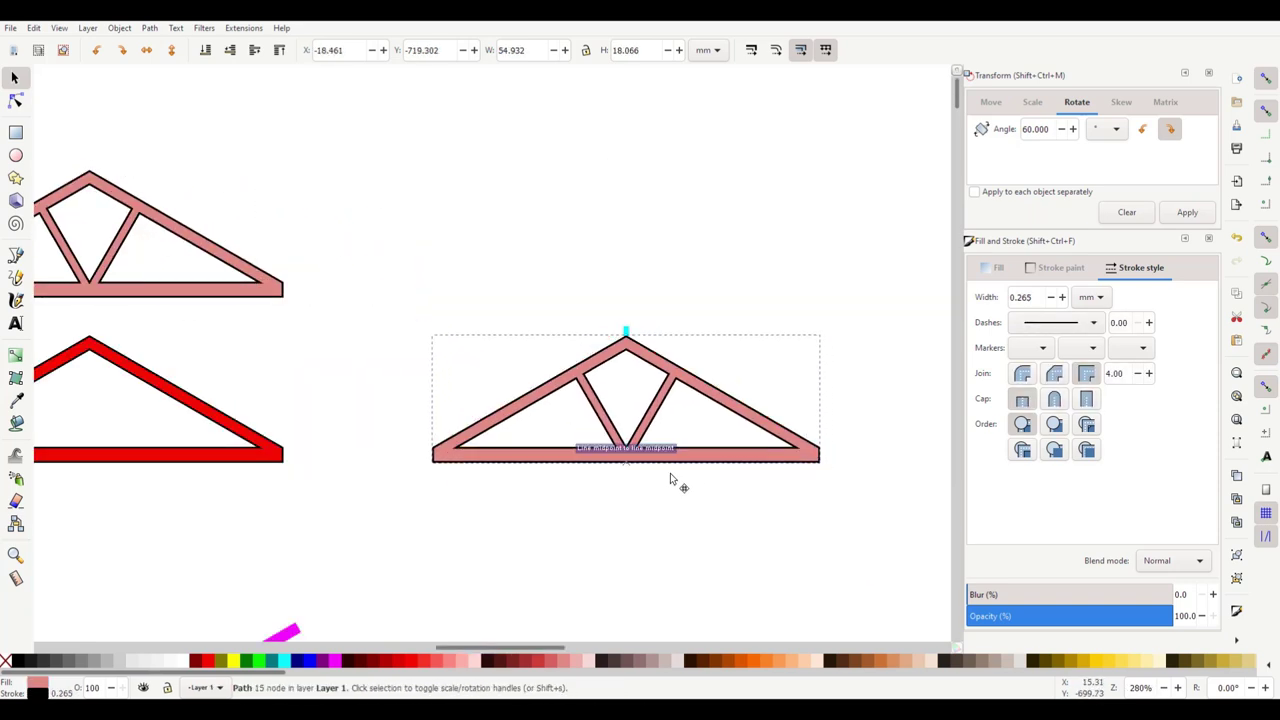
{"action": "left_click", "coordinate": [375, 661]}
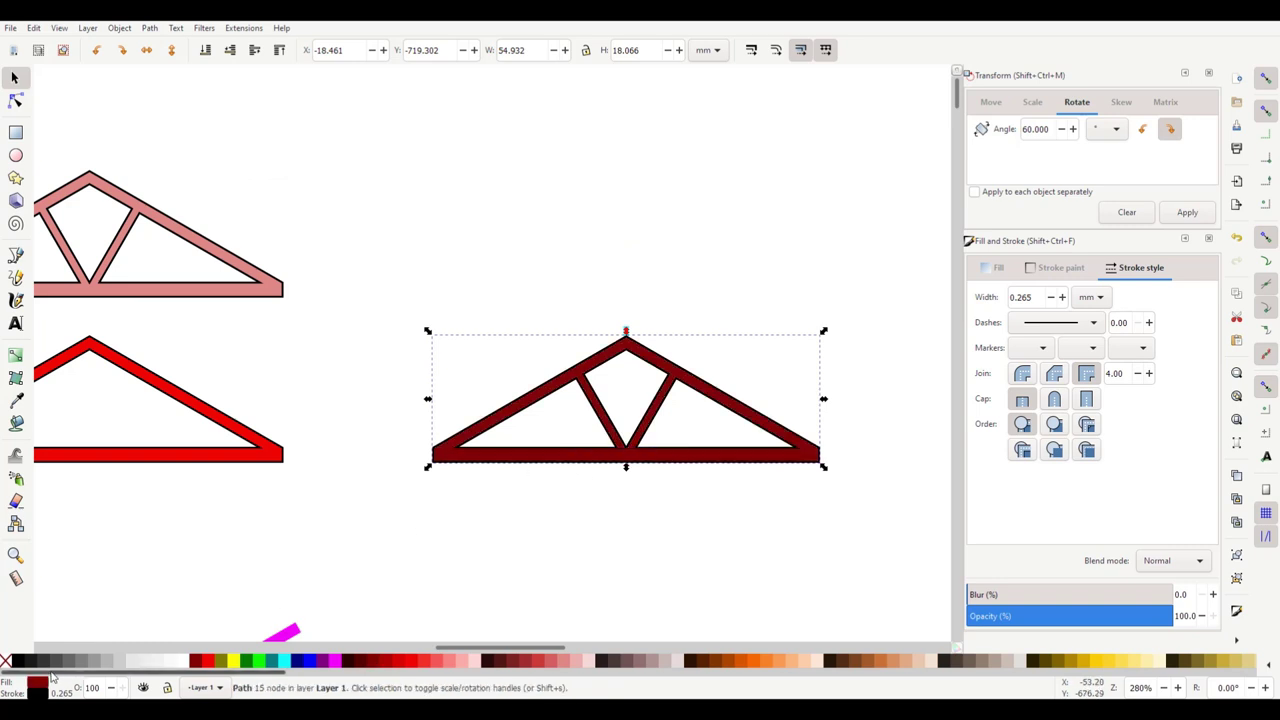
{"action": "left_click", "coordinate": [6, 661], "text": "shift"}
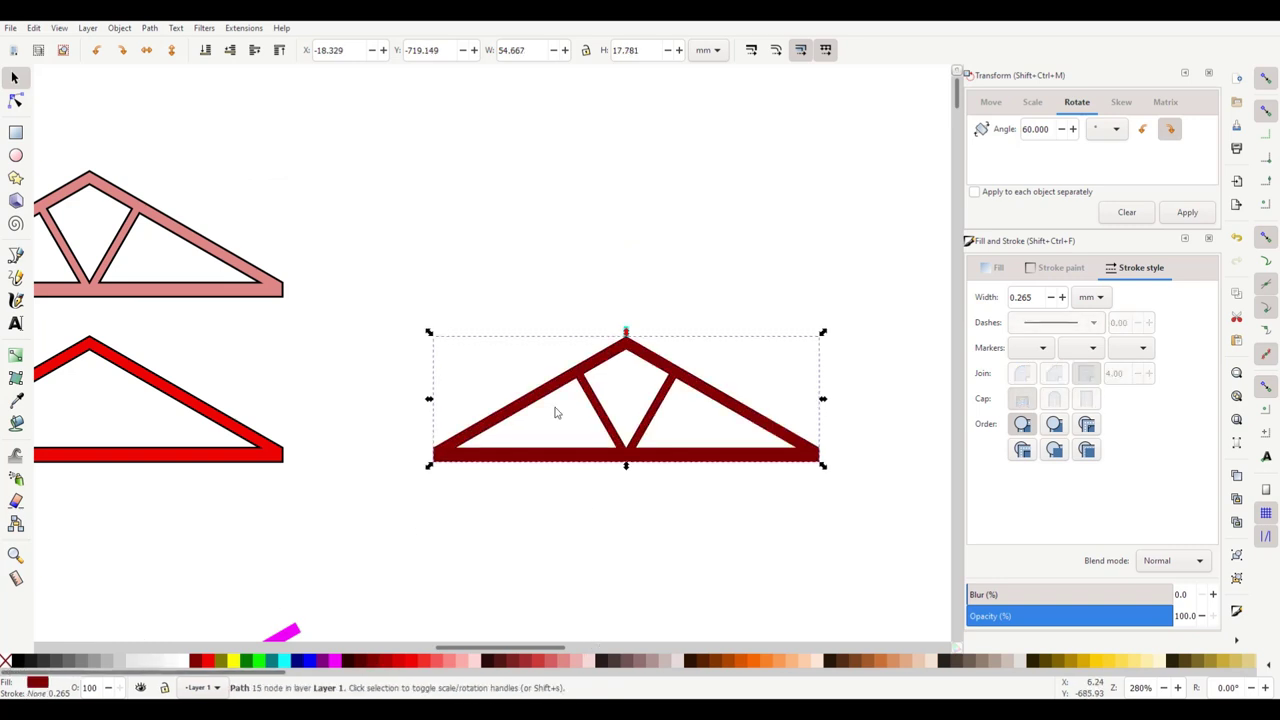
Step: Lower the dark red truss to the bottom and delete the red triangle copy
{"action": "left_click", "coordinate": [204, 52]}
{"action": "left_click", "coordinate": [486, 468]}
{"action": "left_click", "coordinate": [471, 459]}
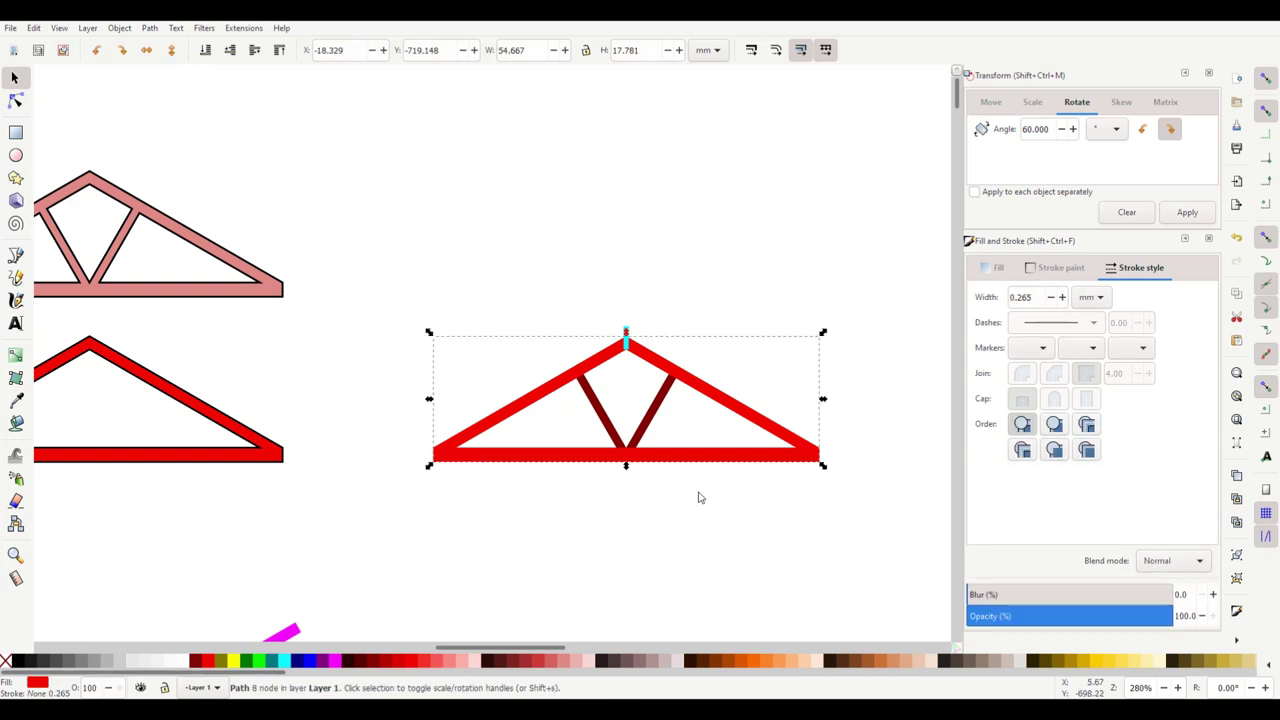
{"action": "key", "text": "Delete"}
{"action": "scroll", "coordinate": [720, 390], "scroll_direction": "up", "scroll_amount": 3, "text": "ctrl"}
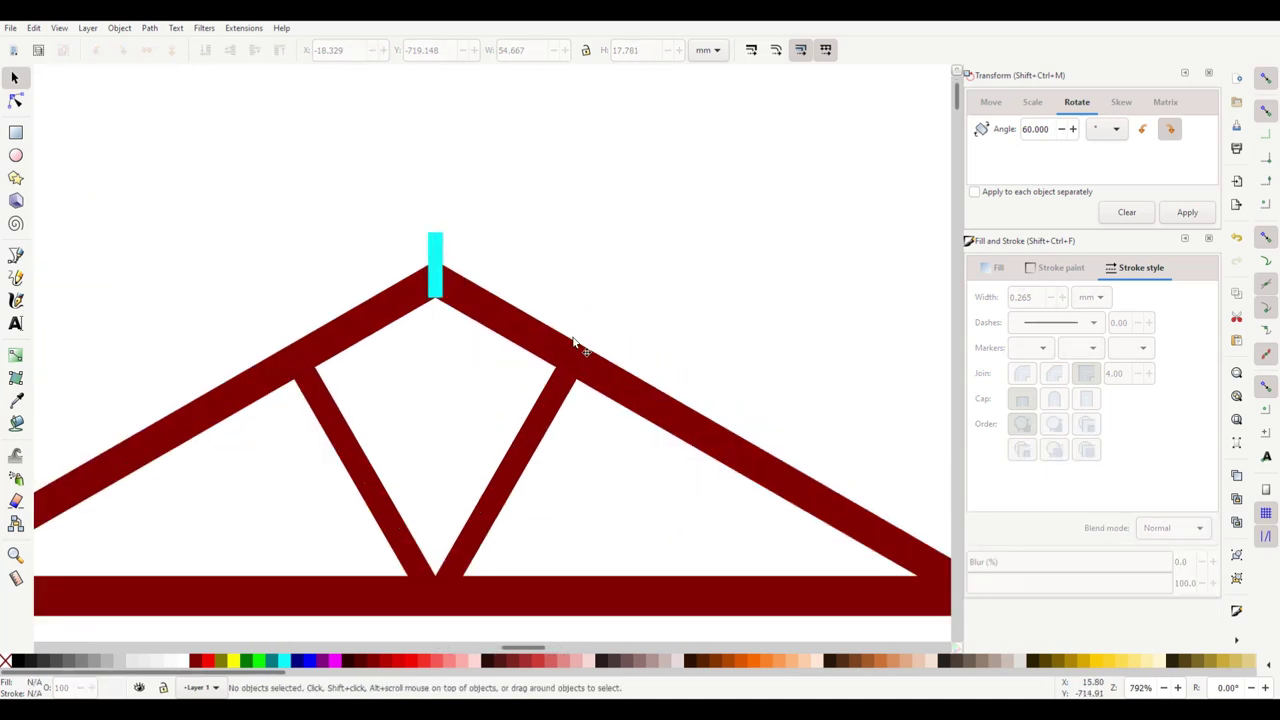
Step: Draw a thin black line from the bottom centre joint along the left web past the top chord
{"action": "left_click", "coordinate": [16, 255]}
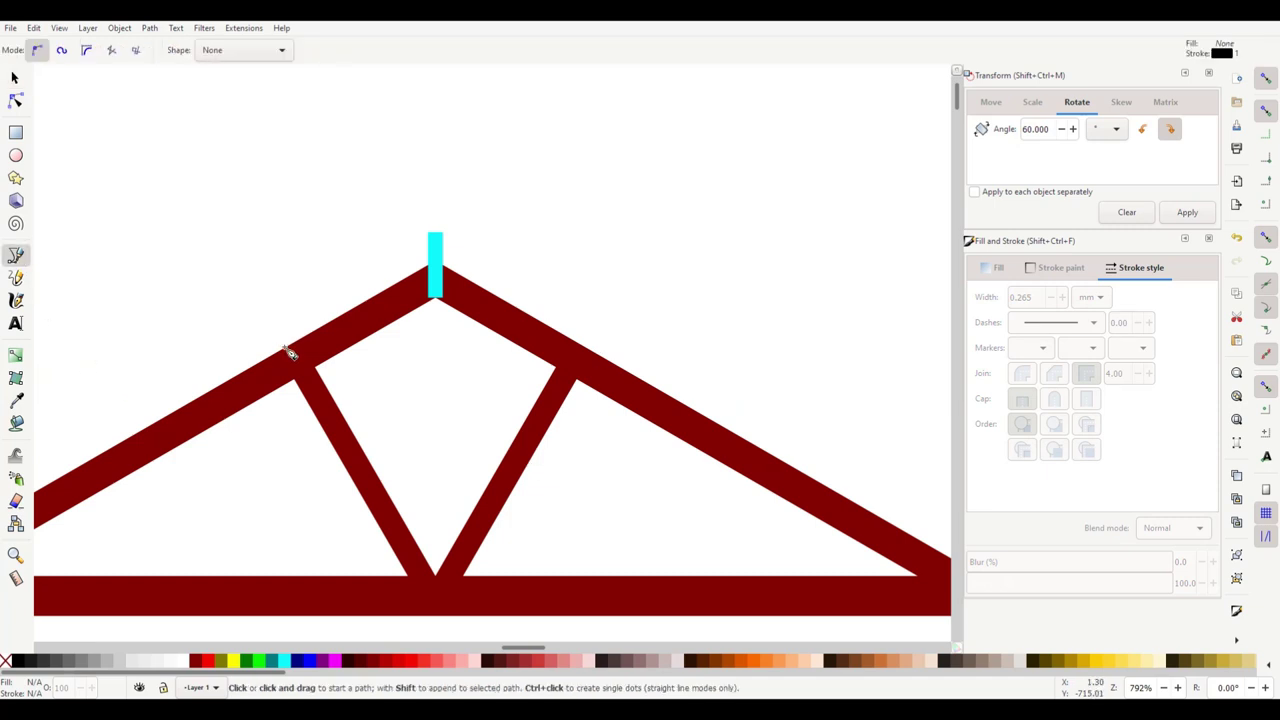
{"action": "left_click", "coordinate": [436, 573]}
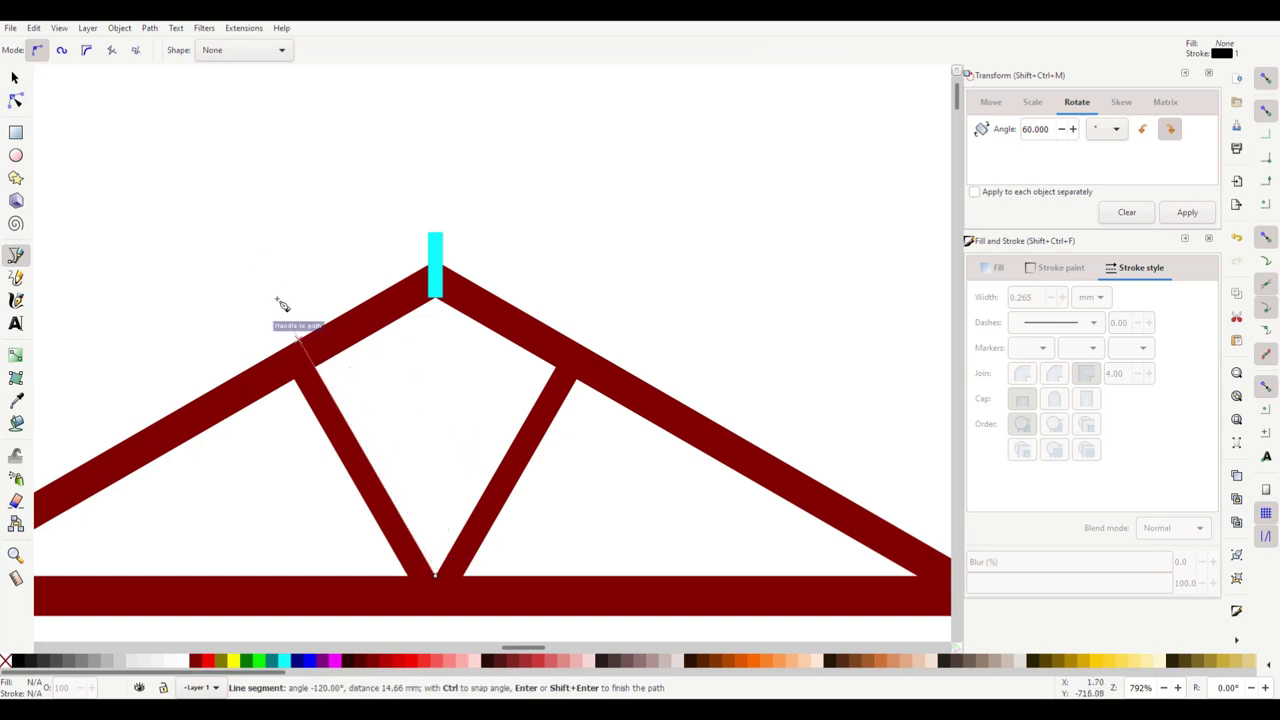
{"action": "double_click", "coordinate": [221, 201]}
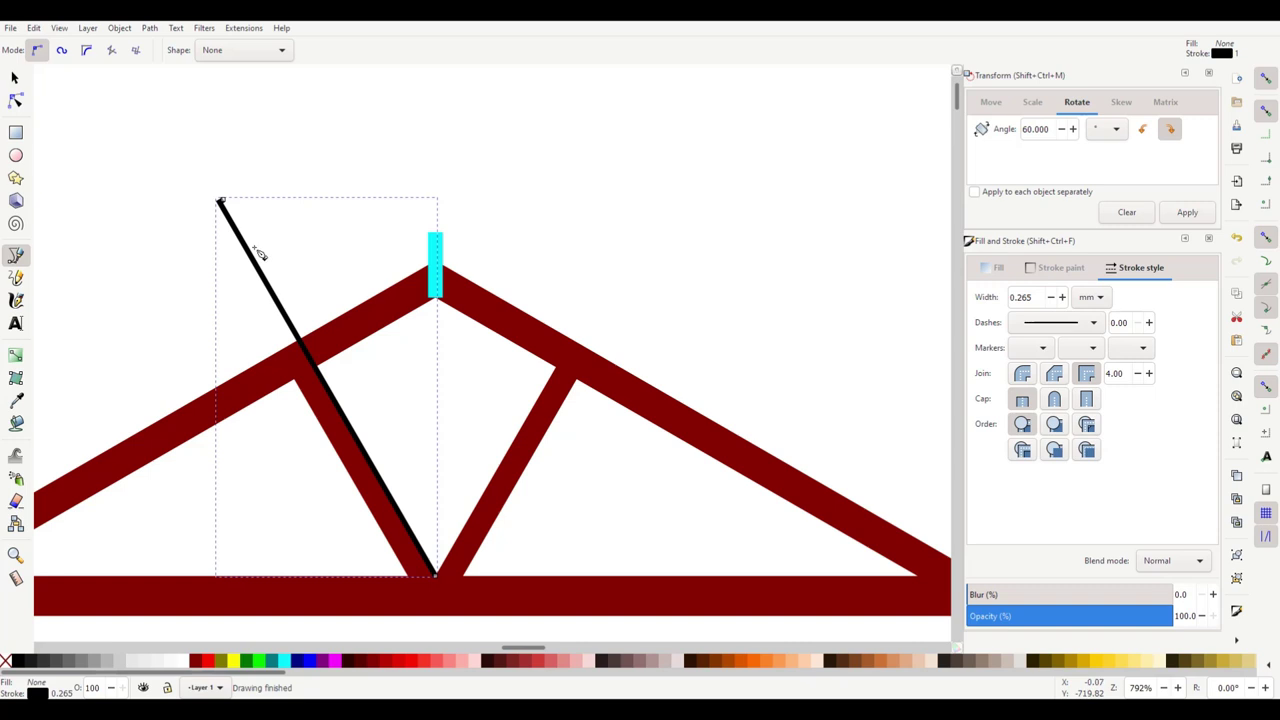
{"action": "left_click", "coordinate": [15, 77]}
{"action": "left_click", "coordinate": [277, 285]}
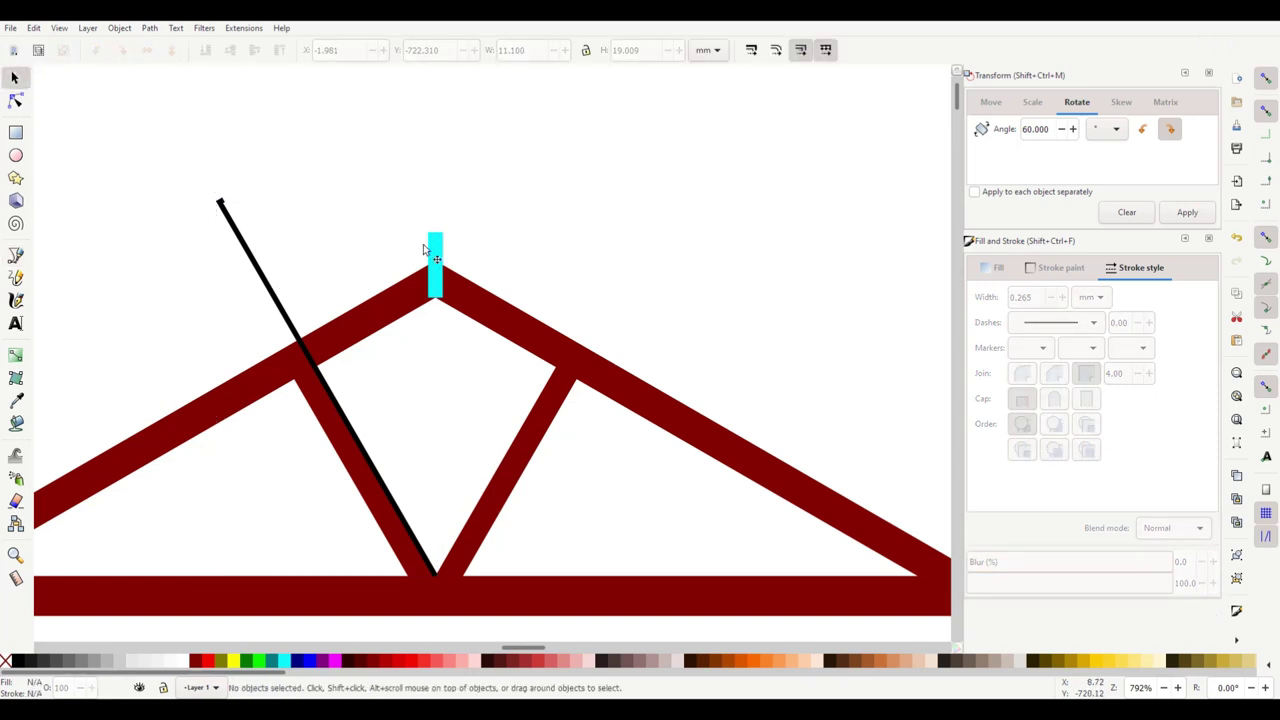
{"action": "left_click", "coordinate": [15, 255]}
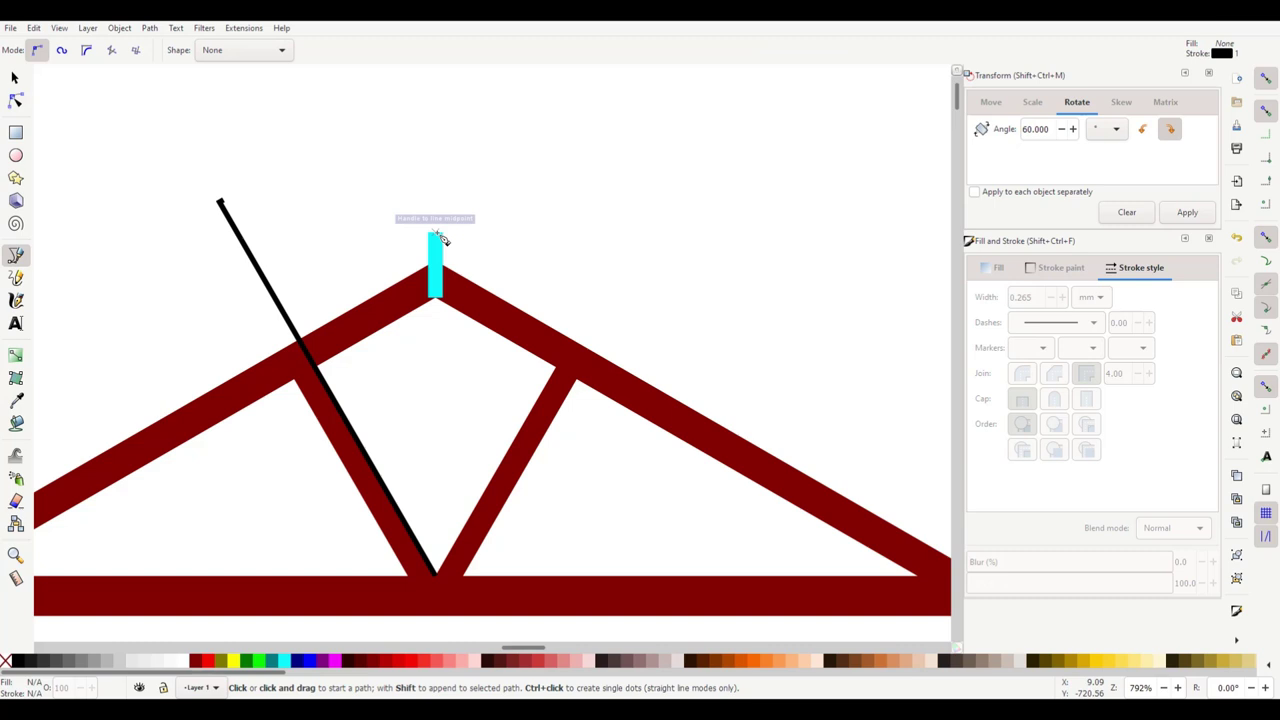
{"action": "left_click", "coordinate": [435, 233]}
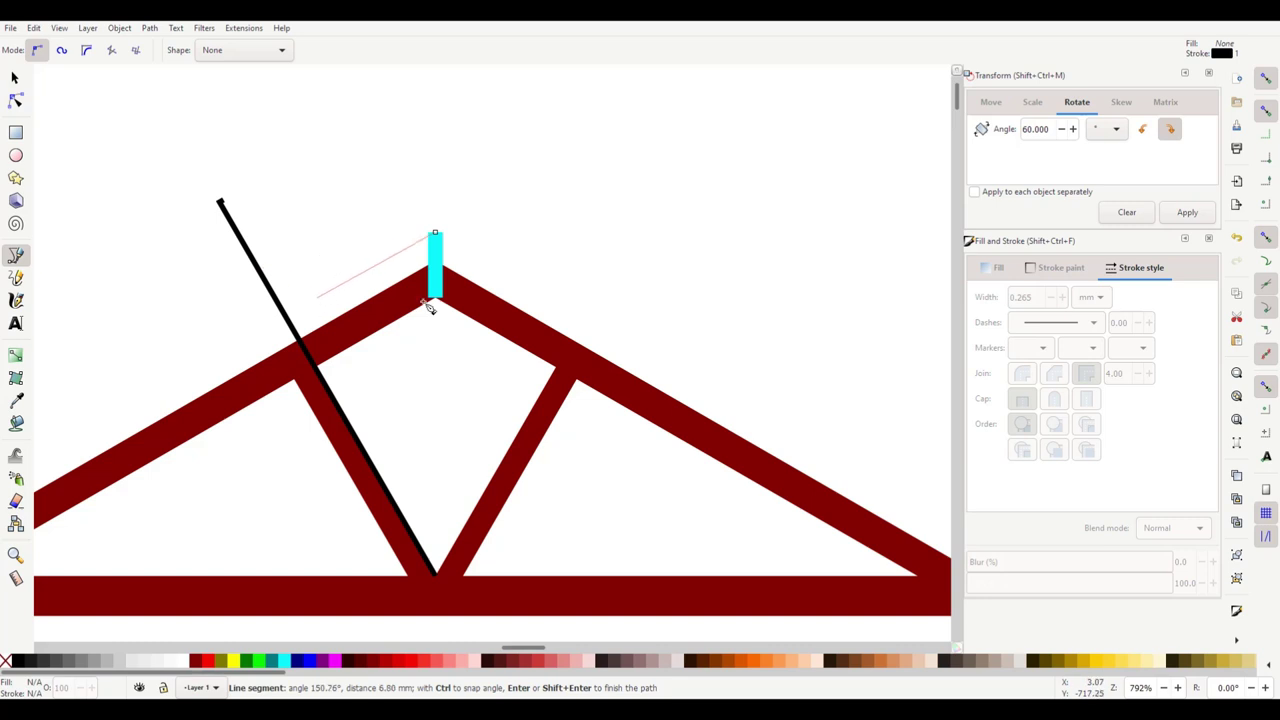
{"action": "key", "text": "Escape"}
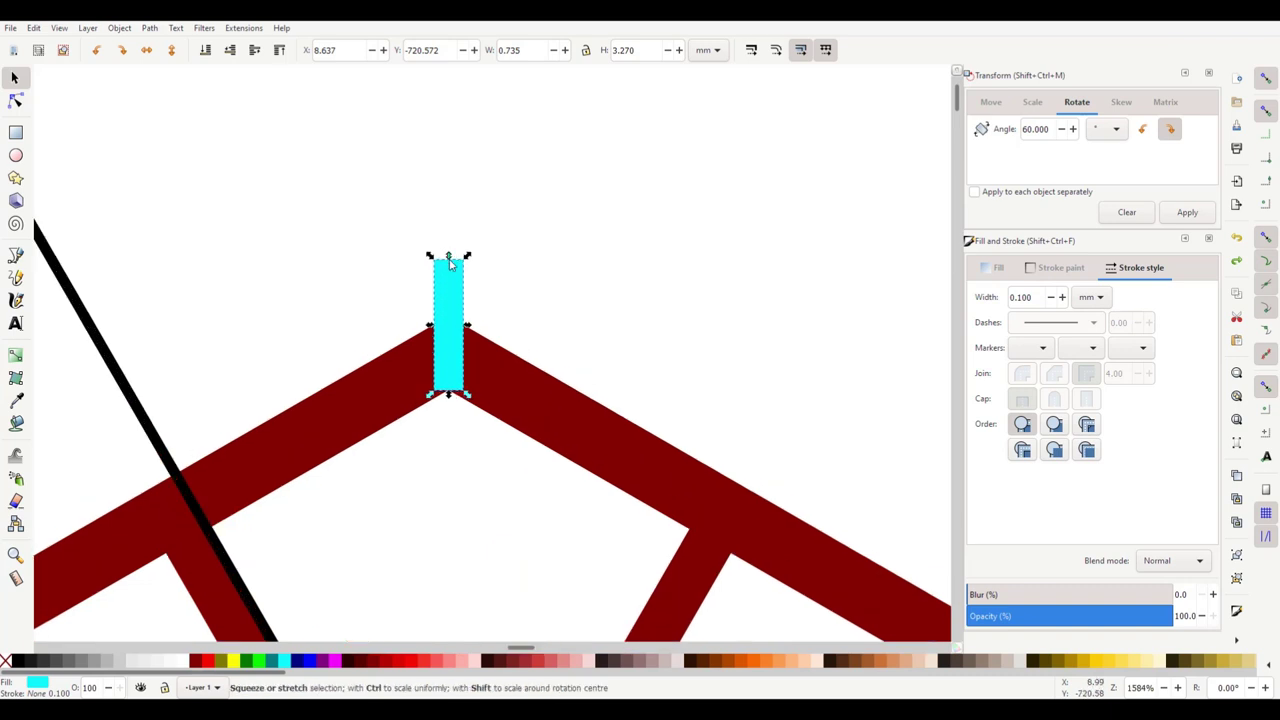
Step: Shorten the cyan marker and draw a closed four-node wedge from its top along the left rafter
{"action": "left_click_drag", "start_coordinate": [450, 253], "coordinate": [455, 290]}
{"action": "left_click", "coordinate": [471, 449]}
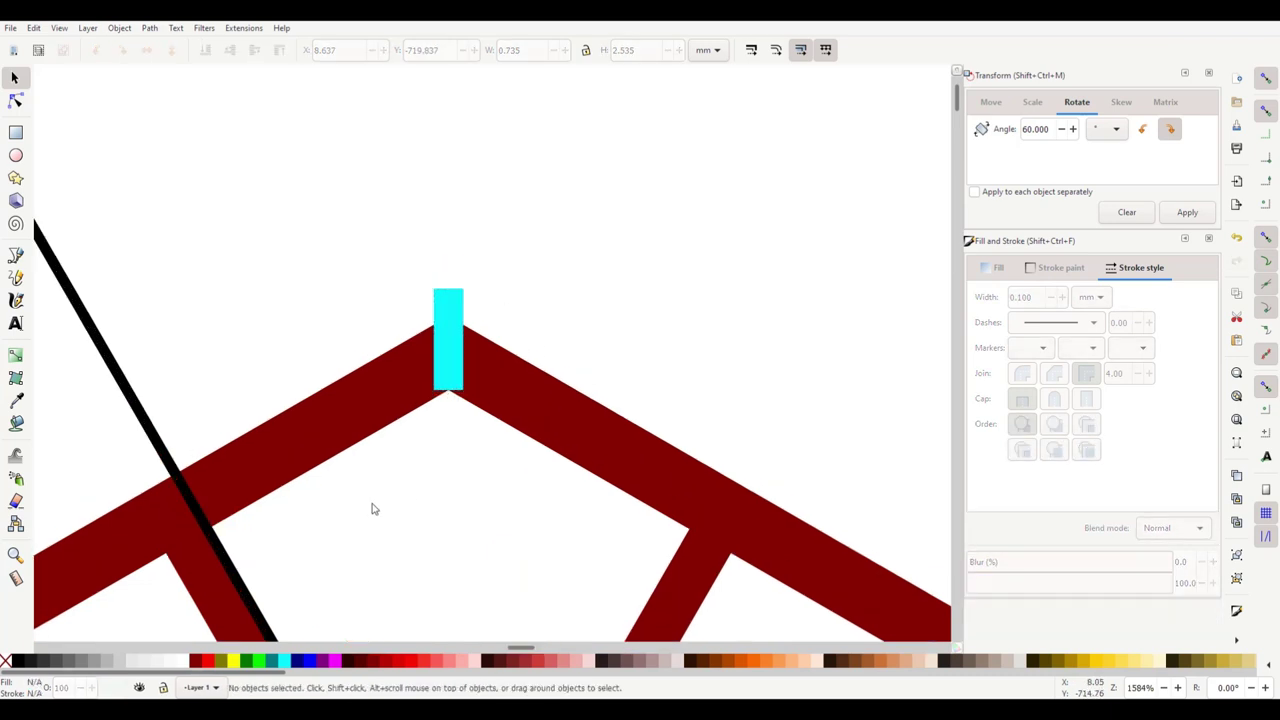
{"action": "scroll", "coordinate": [537, 647], "scroll_direction": "left", "scroll_amount": 3}
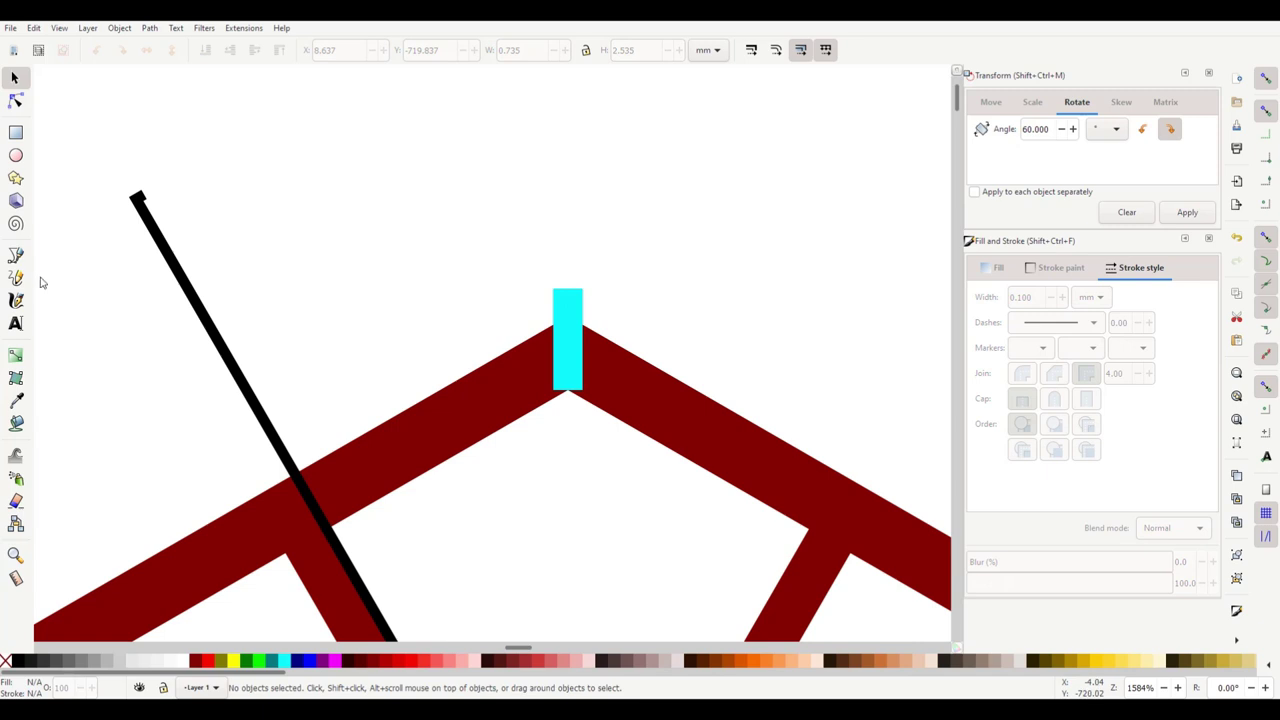
{"action": "left_click", "coordinate": [15, 255]}
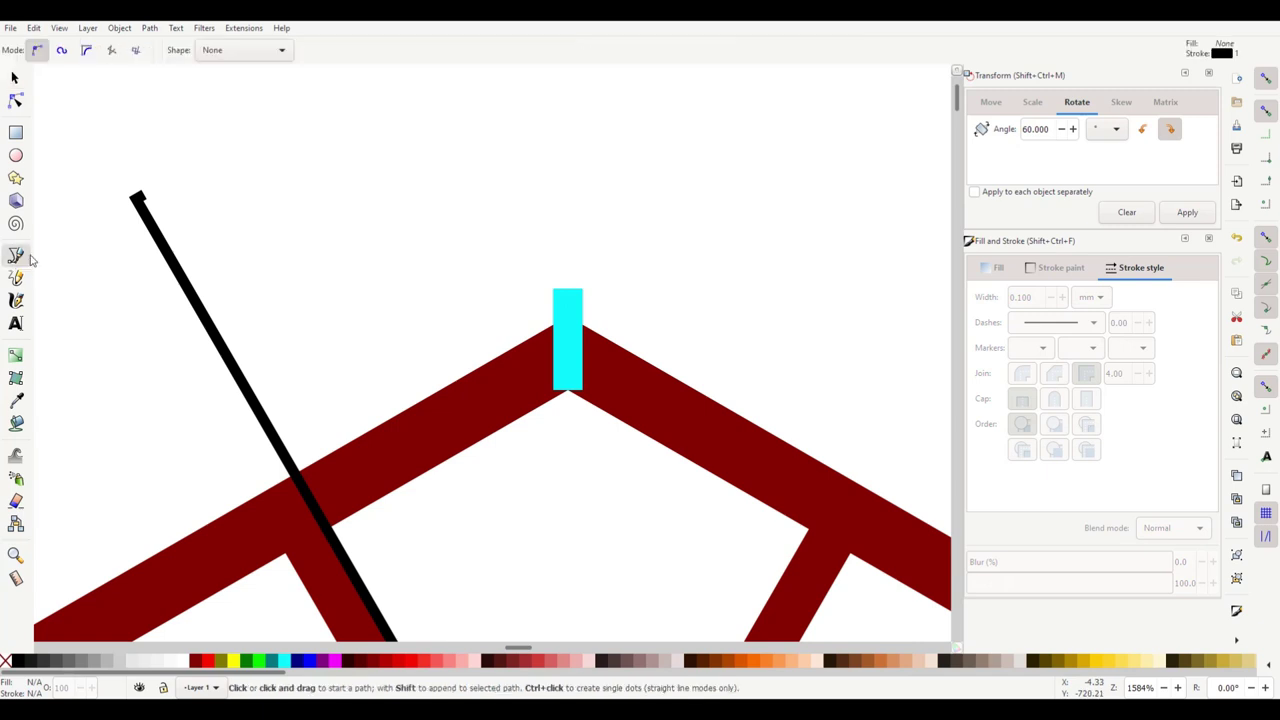
{"action": "left_click", "coordinate": [567, 290]}
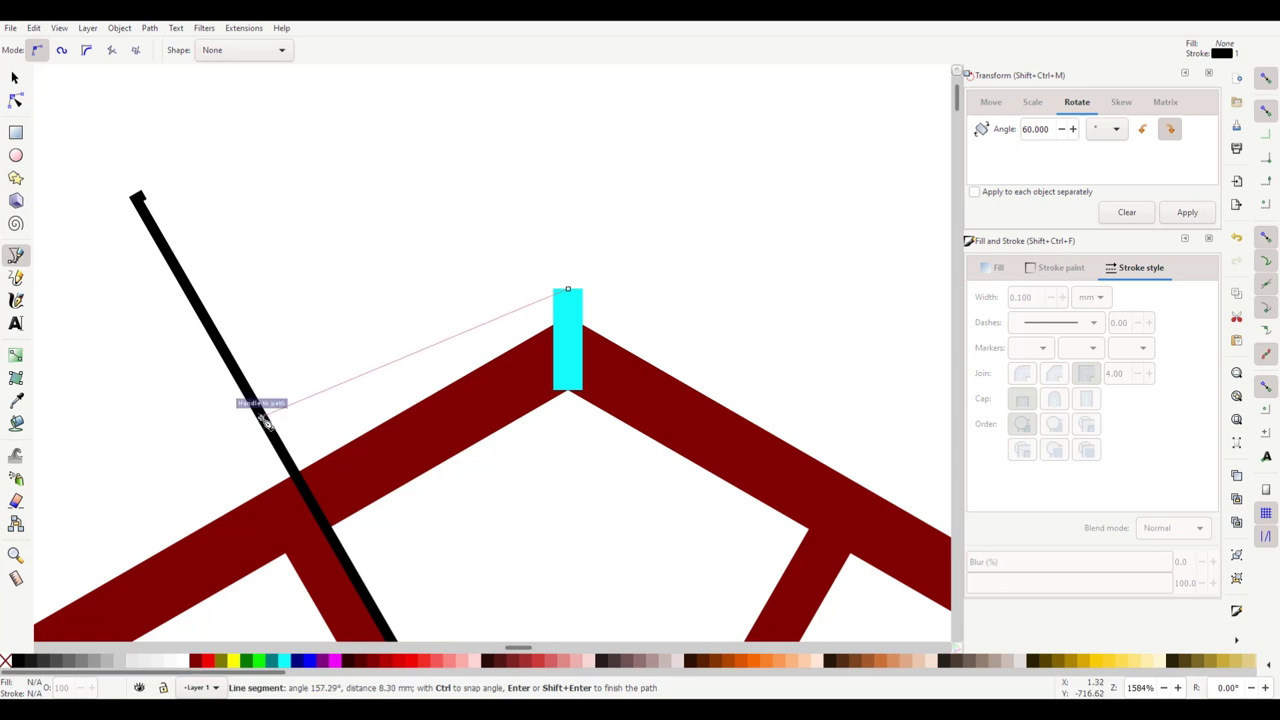
{"action": "left_click", "coordinate": [263, 416]}
{"action": "left_click", "coordinate": [293, 470]}
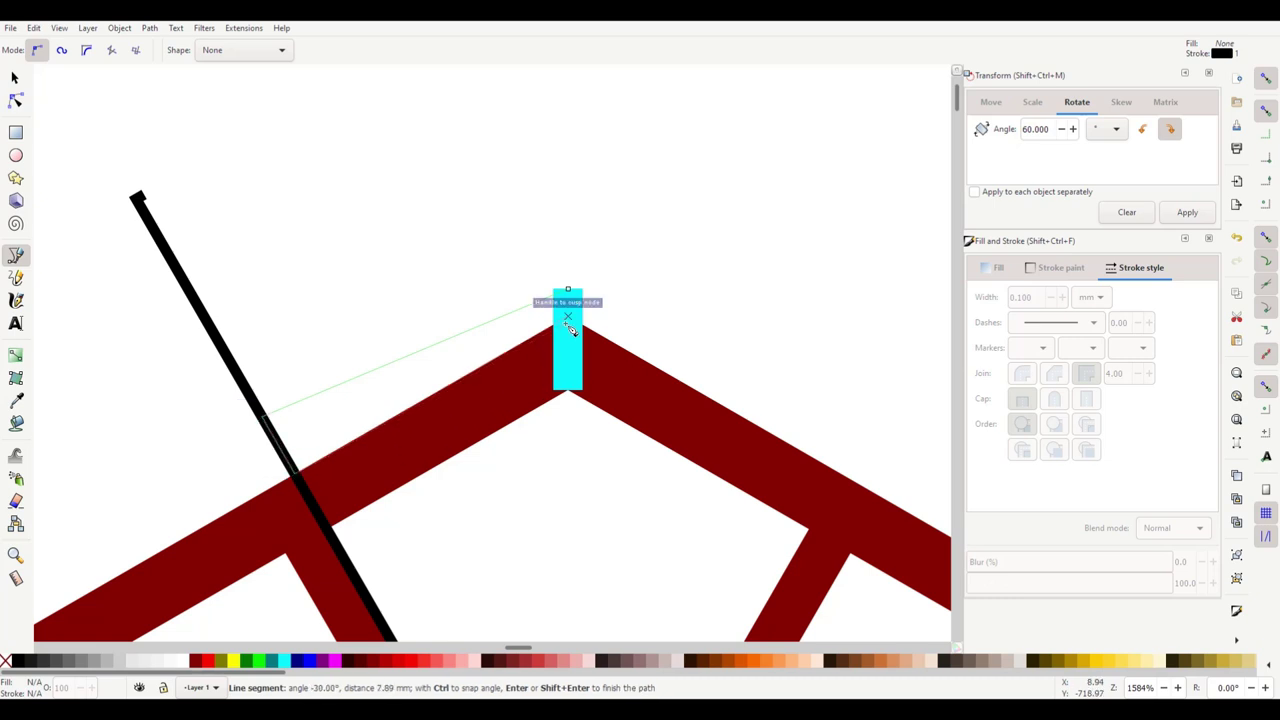
{"action": "left_click", "coordinate": [568, 292]}
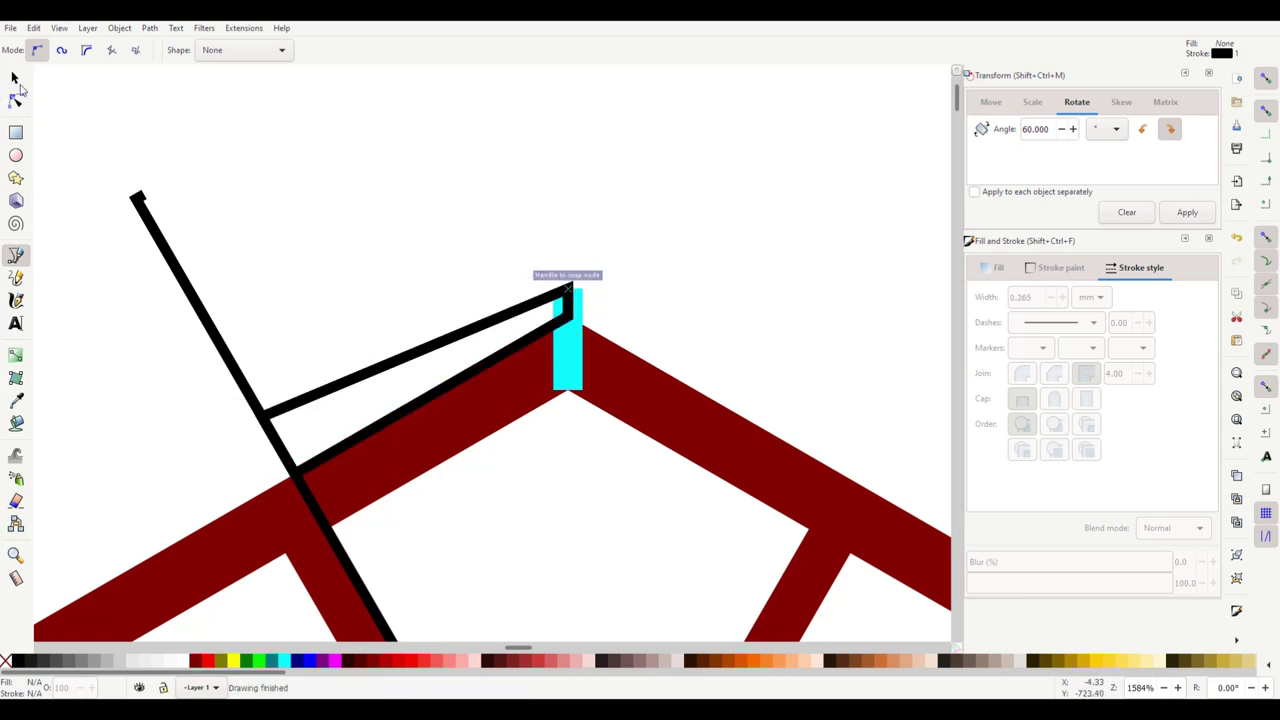
Step: Delete the black helper line and the cyan marker
{"action": "left_click", "coordinate": [15, 79]}
{"action": "left_click", "coordinate": [170, 250]}
{"action": "key", "text": "Delete"}
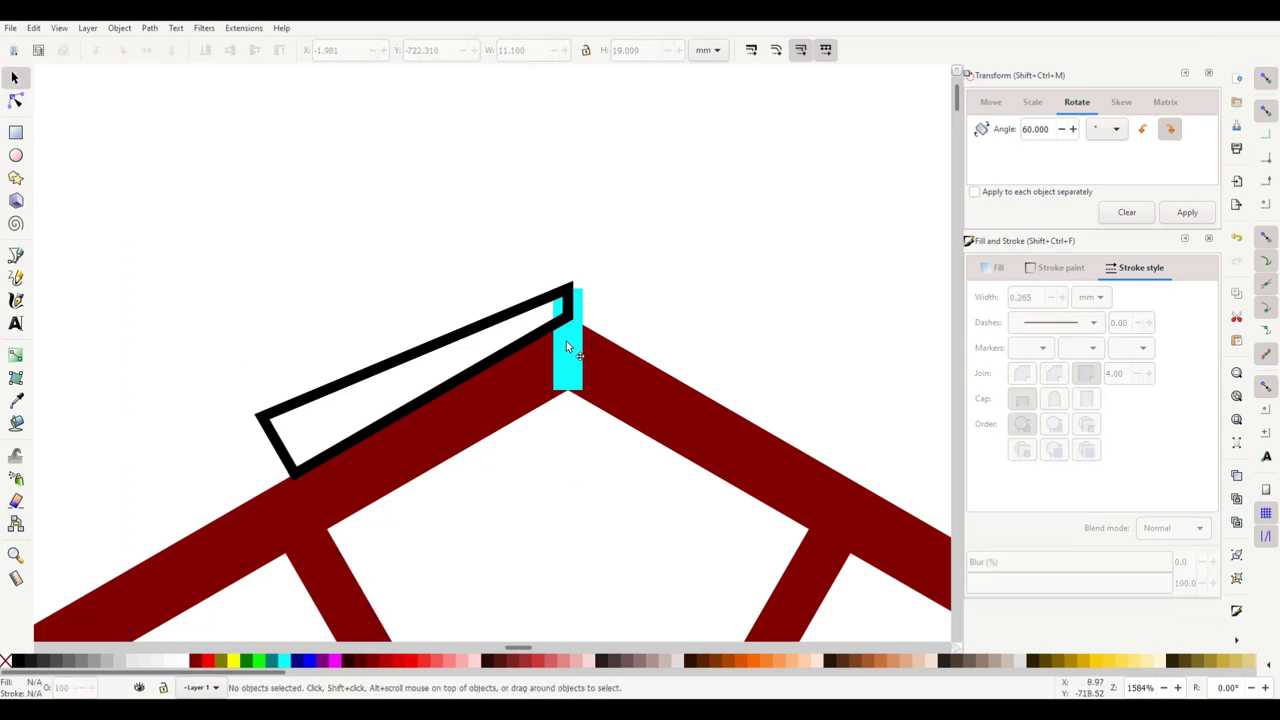
{"action": "left_click", "coordinate": [566, 343]}
{"action": "key", "text": "Delete"}
Step: Fill the wedge pink with no outline and duplicate it
{"action": "key", "text": "Tab"}
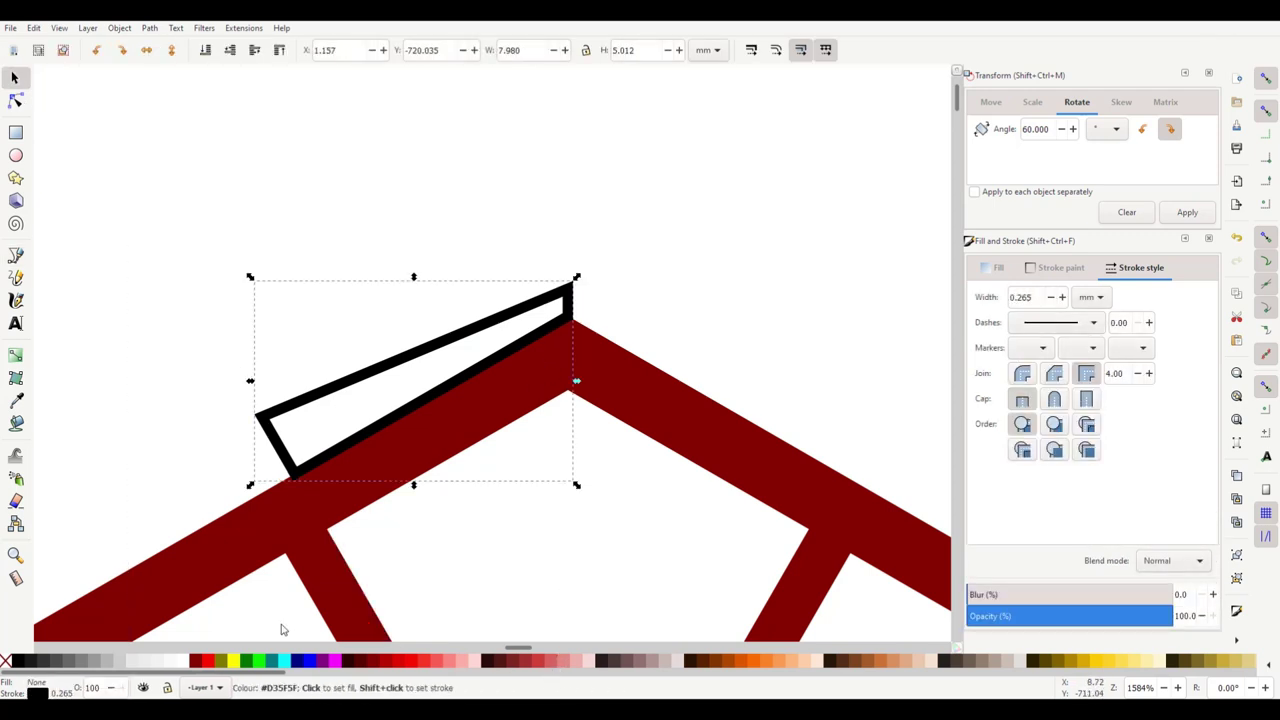
{"action": "key", "text": "ctrl+shift+v"}
{"action": "left_click", "coordinate": [7, 661], "text": "shift"}
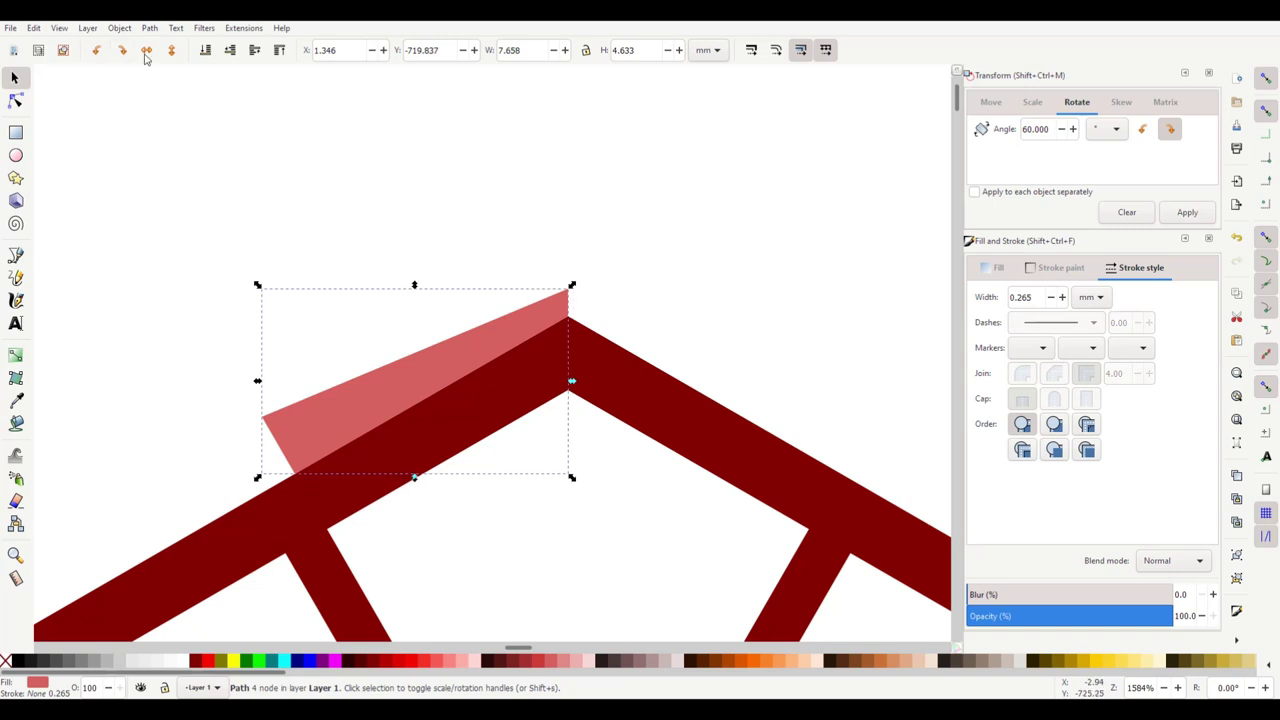
{"action": "key", "text": "ctrl+d"}
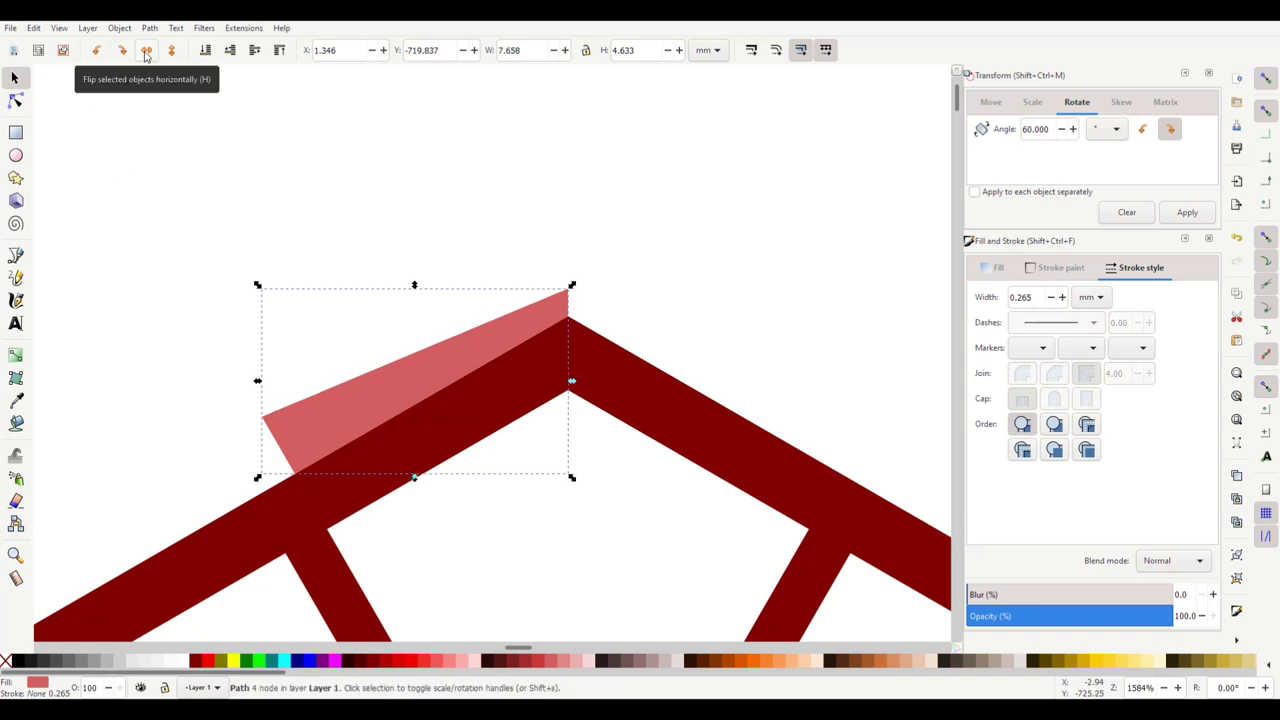
Step: Mirror the wedge copy onto the apex's right side and union both wedges into one cap
{"action": "left_click", "coordinate": [146, 50]}
{"action": "left_click_drag", "start_coordinate": [333, 321], "coordinate": [621, 321]}
{"action": "scroll", "coordinate": [757, 363], "scroll_direction": "down", "scroll_amount": 3, "text": "ctrl"}
{"action": "scroll", "coordinate": [757, 363], "scroll_direction": "down", "scroll_amount": 1, "text": "ctrl"}
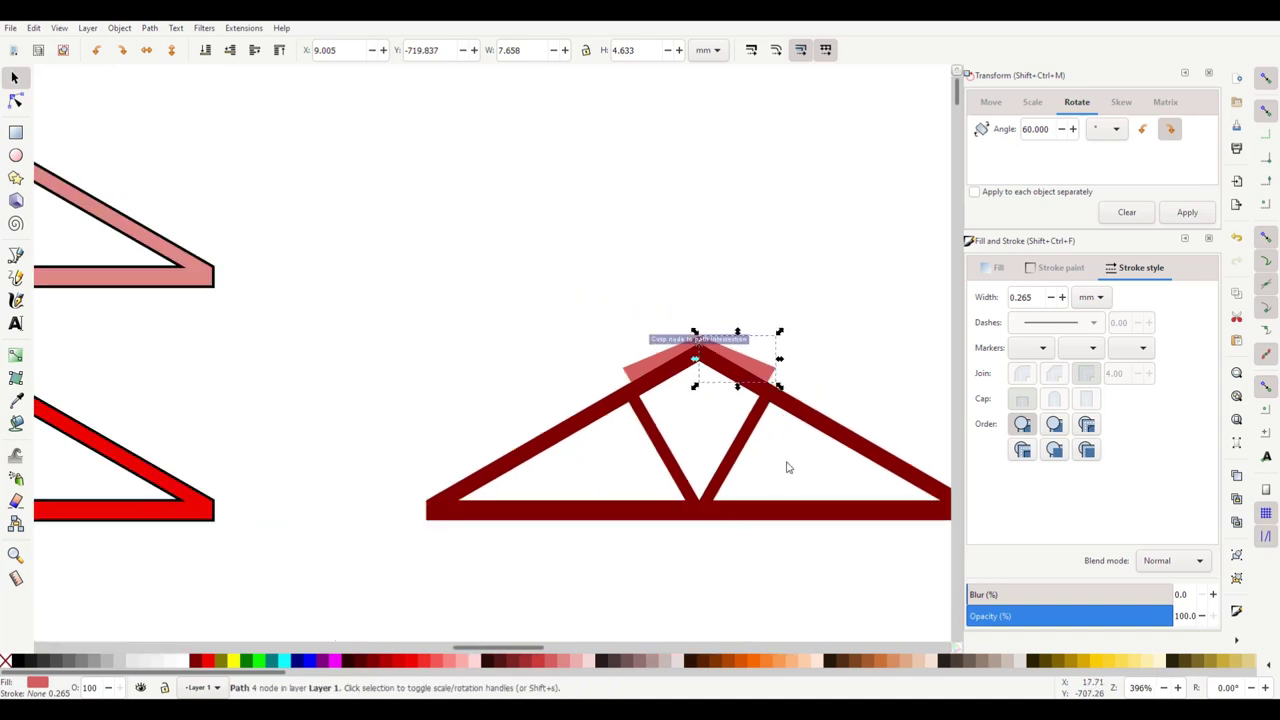
{"action": "left_click", "coordinate": [737, 483]}
{"action": "scroll", "coordinate": [737, 483], "scroll_direction": "right", "scroll_amount": 4}
{"action": "left_click_drag", "start_coordinate": [446, 294], "coordinate": [681, 430]}
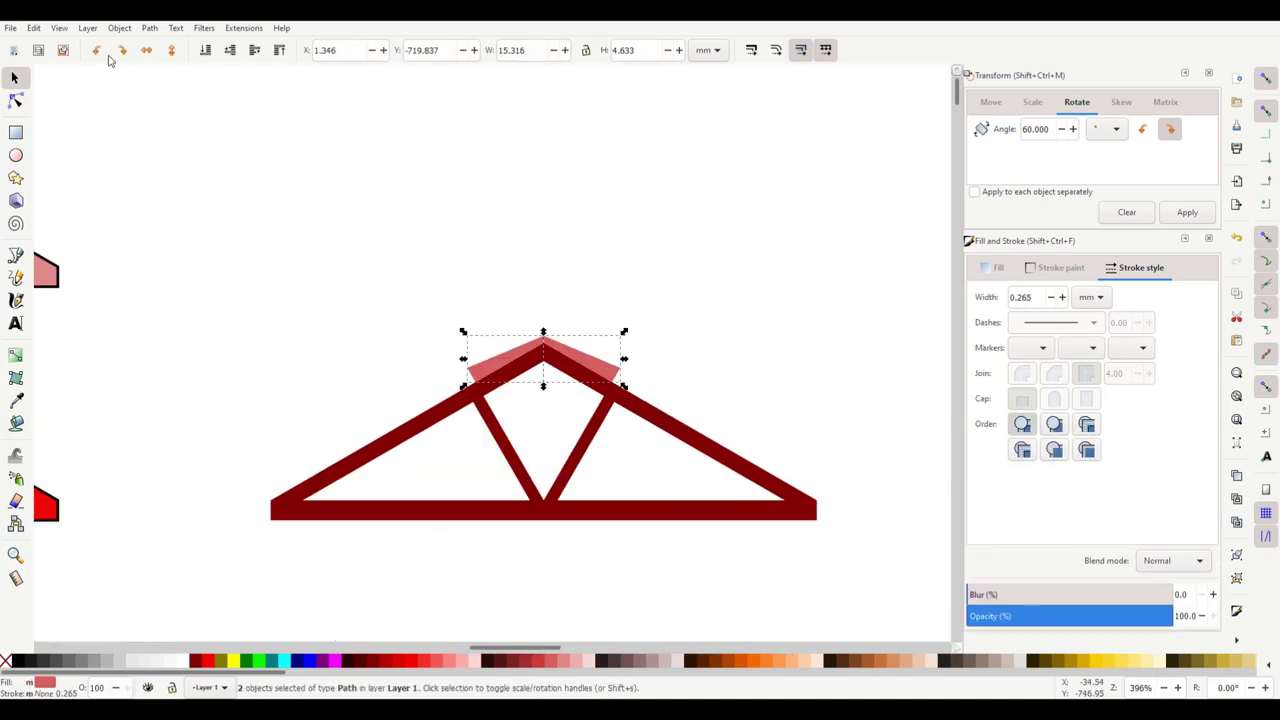
{"action": "left_click", "coordinate": [149, 27]}
{"action": "left_click", "coordinate": [172, 93]}
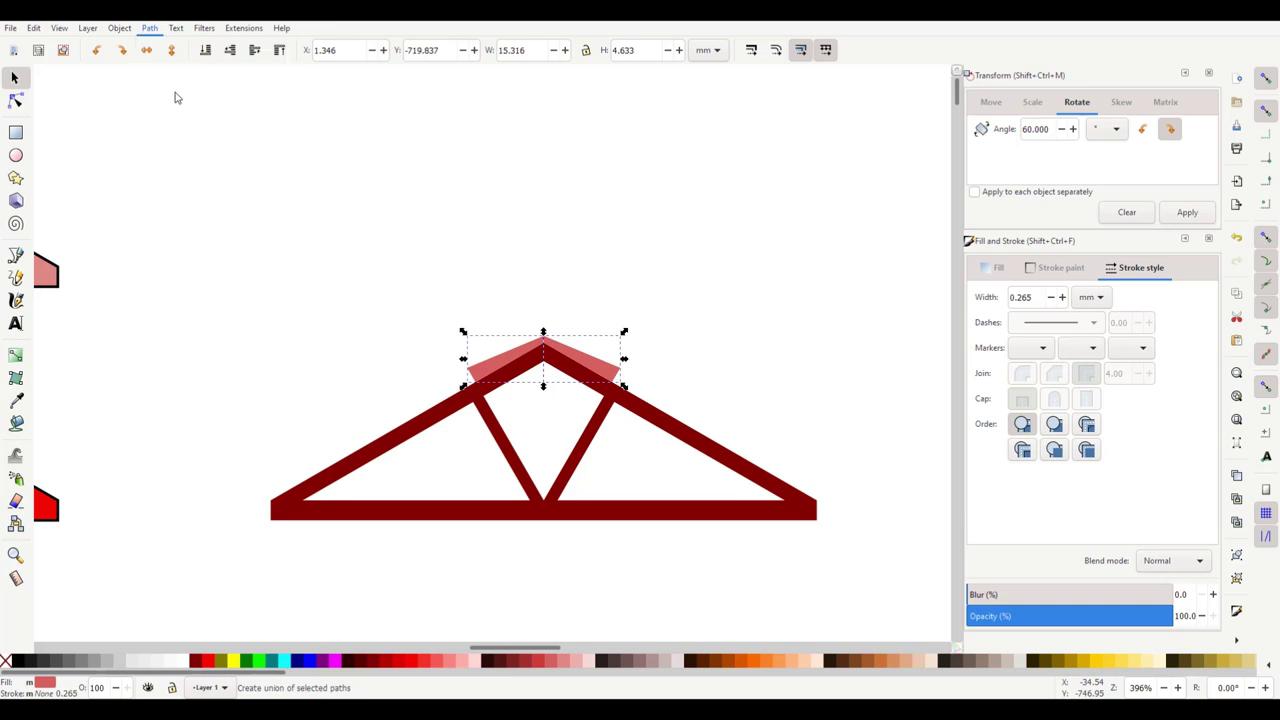
Step: Move the whole dark-red truss up level with the pink truss
{"action": "left_click", "coordinate": [358, 348]}
{"action": "scroll", "coordinate": [434, 598], "scroll_direction": "down", "scroll_amount": 2, "text": "ctrl"}
{"action": "left_click_drag", "start_coordinate": [391, 417], "coordinate": [700, 570]}
{"action": "left_click_drag", "start_coordinate": [560, 520], "coordinate": [563, 394]}
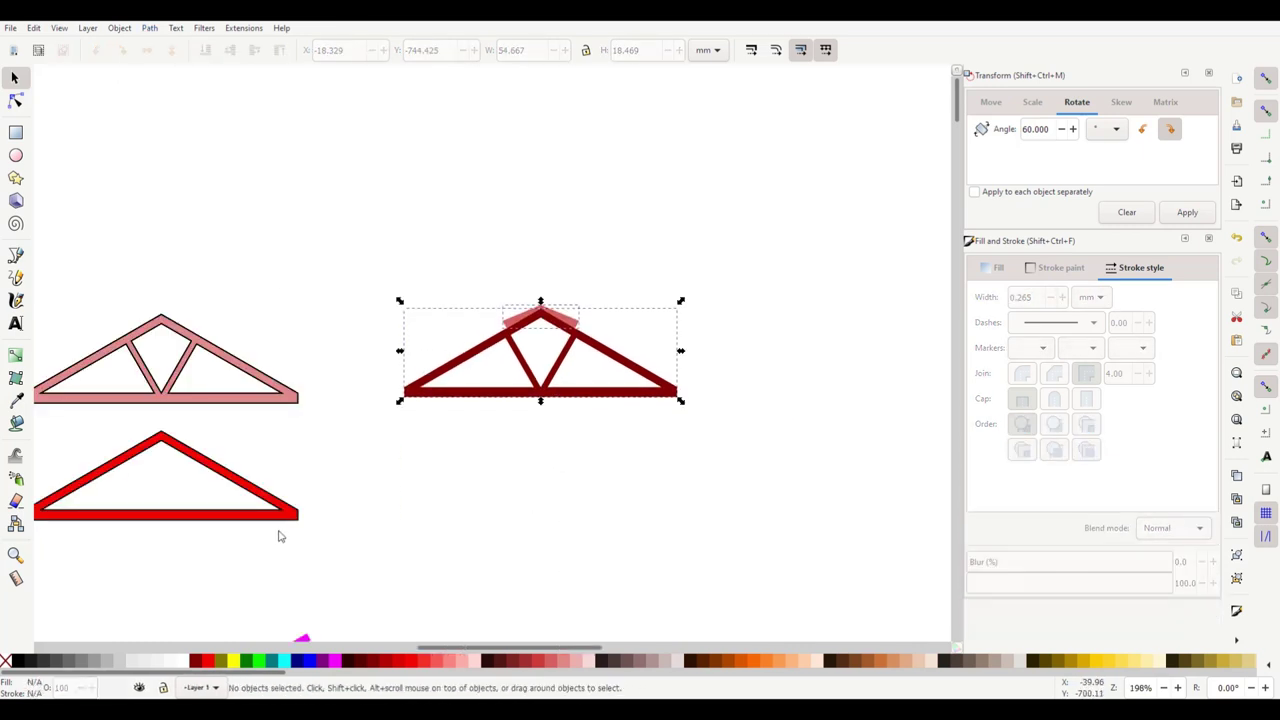
Step: Duplicate the lower red truss and move the copy to the right
{"action": "left_click", "coordinate": [271, 523]}
{"action": "key", "text": "ctrl+d"}
{"action": "left_click_drag", "start_coordinate": [214, 520], "coordinate": [606, 543]}
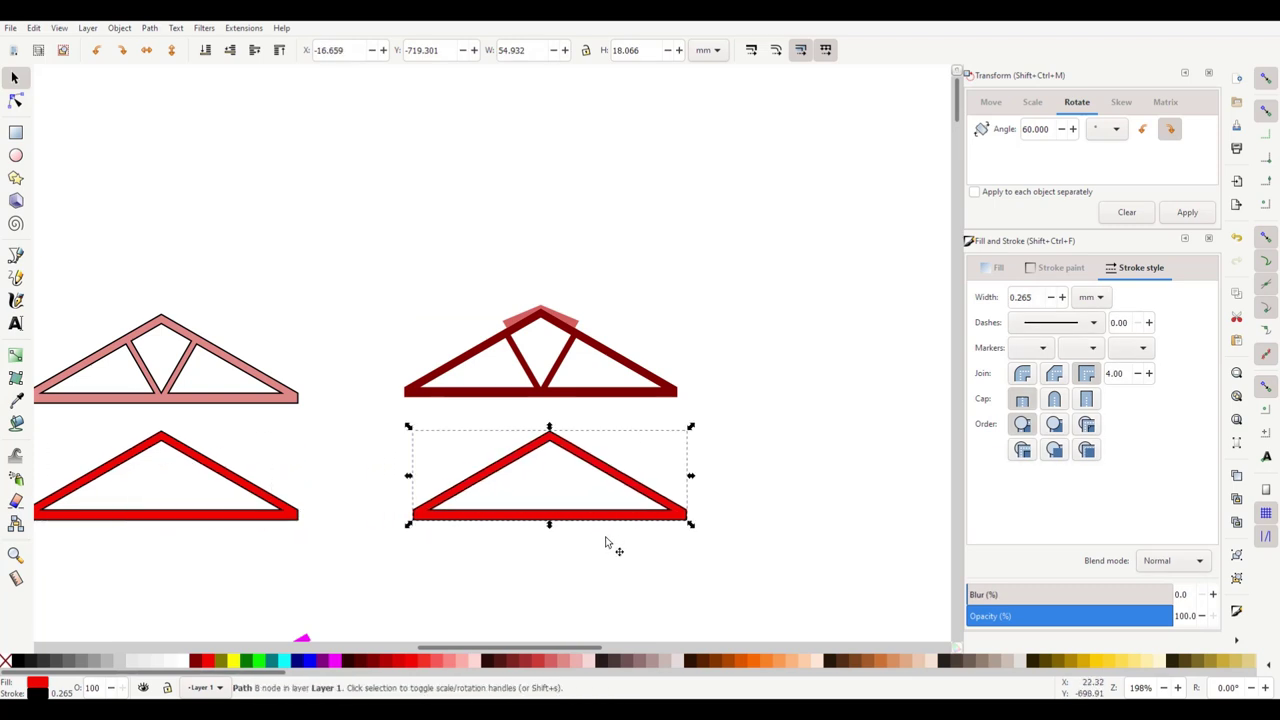
{"action": "left_click", "coordinate": [600, 540]}
Step: Duplicate the pink apex cap and place the copy on the red truss copy's apex
{"action": "left_click", "coordinate": [530, 338]}
{"action": "left_click", "coordinate": [538, 320]}
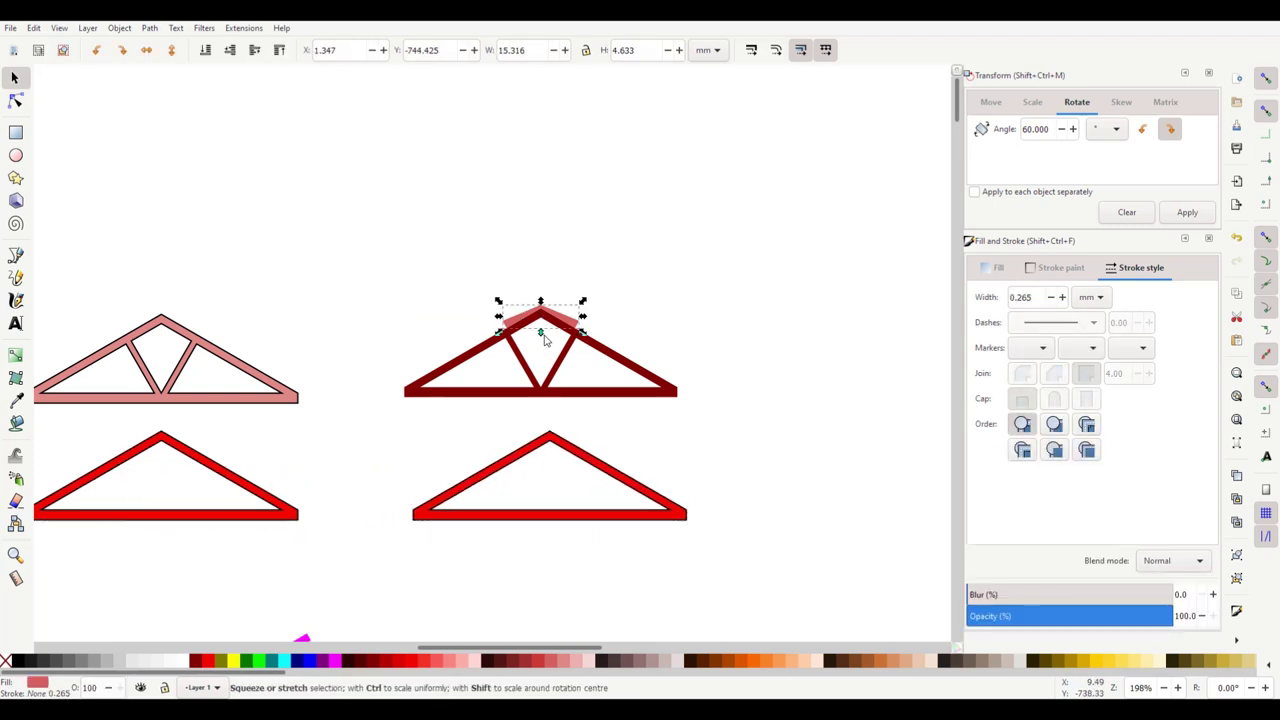
{"action": "scroll", "coordinate": [570, 312], "scroll_direction": "up", "scroll_amount": 3, "text": "ctrl"}
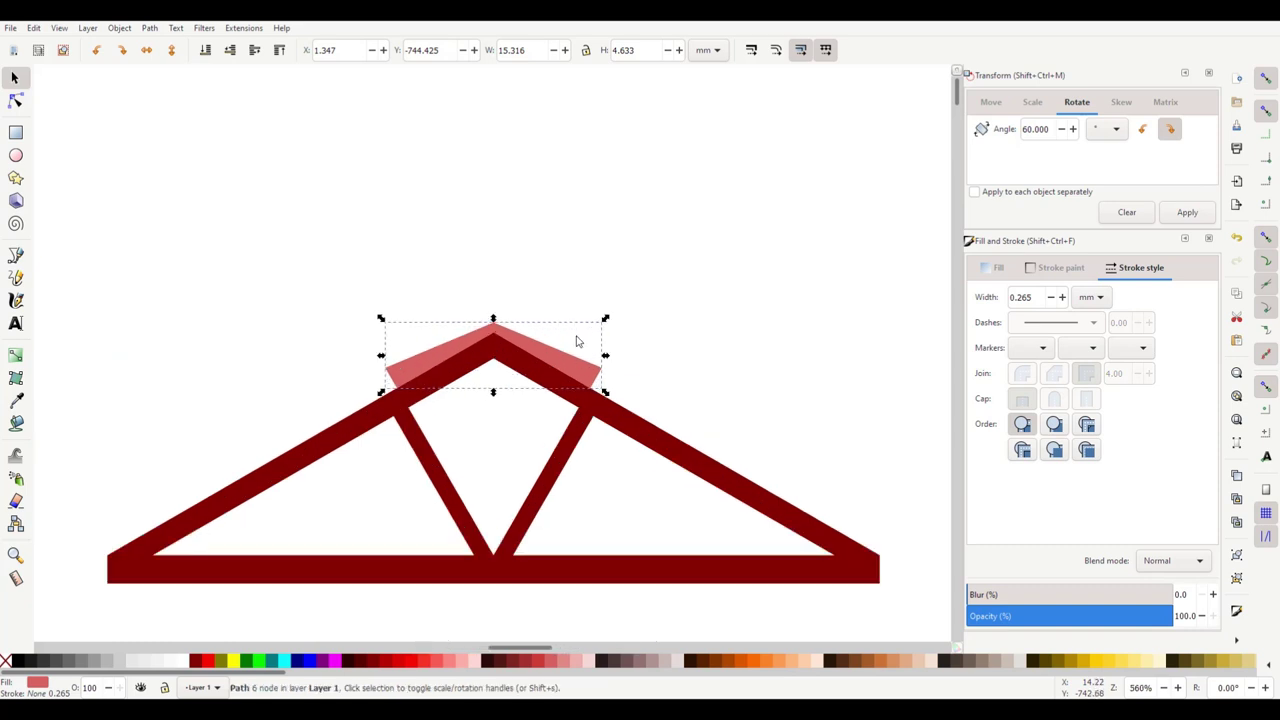
{"action": "scroll", "coordinate": [567, 450], "scroll_direction": "down", "scroll_amount": 3}
{"action": "key", "text": "ctrl+d"}
{"action": "left_click_drag", "start_coordinate": [538, 175], "coordinate": [569, 509]}
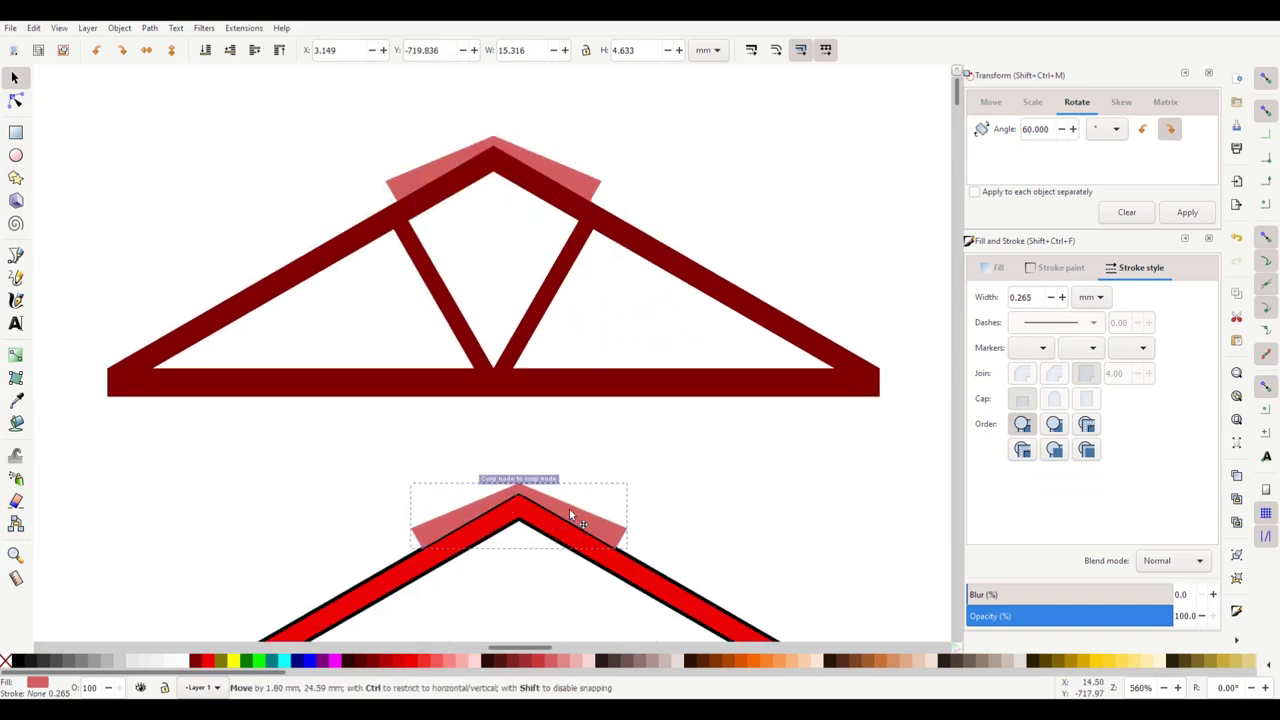
{"action": "scroll", "coordinate": [722, 468], "scroll_direction": "down", "scroll_amount": 2}
{"action": "scroll", "coordinate": [722, 468], "scroll_direction": "down", "scroll_amount": 1}
{"action": "left_click", "coordinate": [691, 463]}
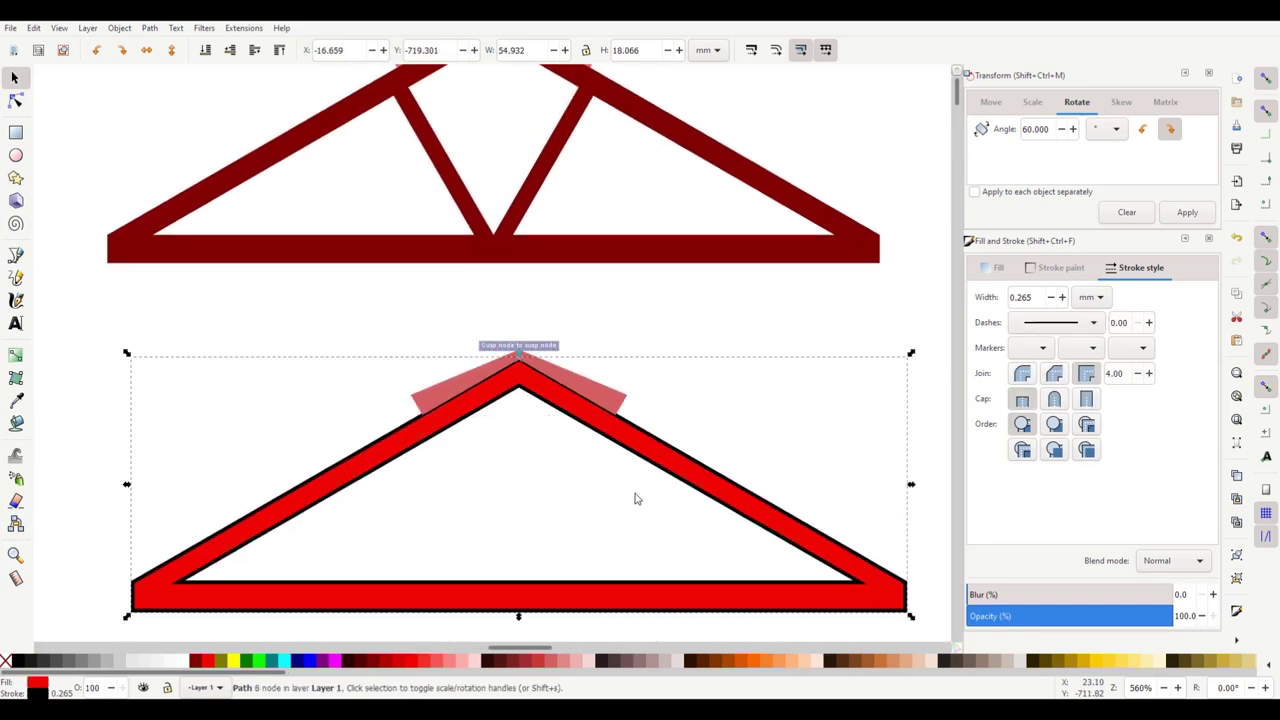
{"action": "left_click", "coordinate": [531, 526]}
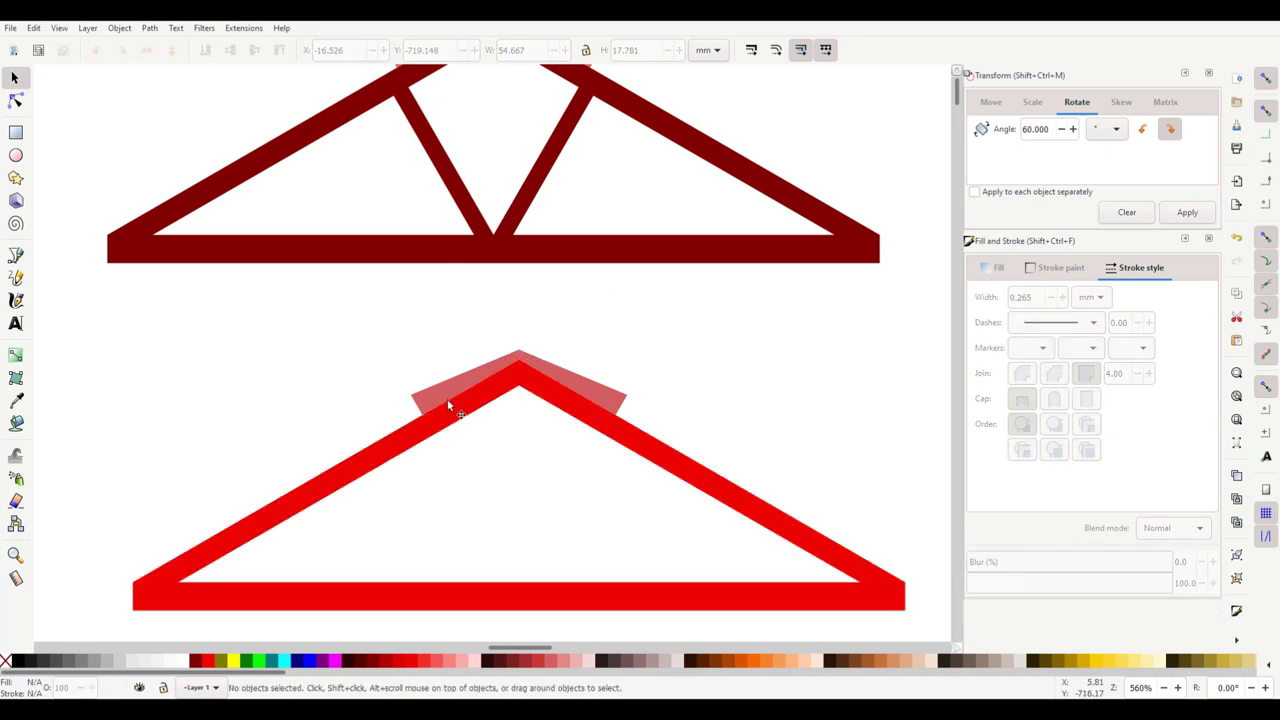
{"action": "left_click", "coordinate": [452, 404]}
{"action": "scroll", "coordinate": [588, 456], "scroll_direction": "down", "scroll_amount": 3}
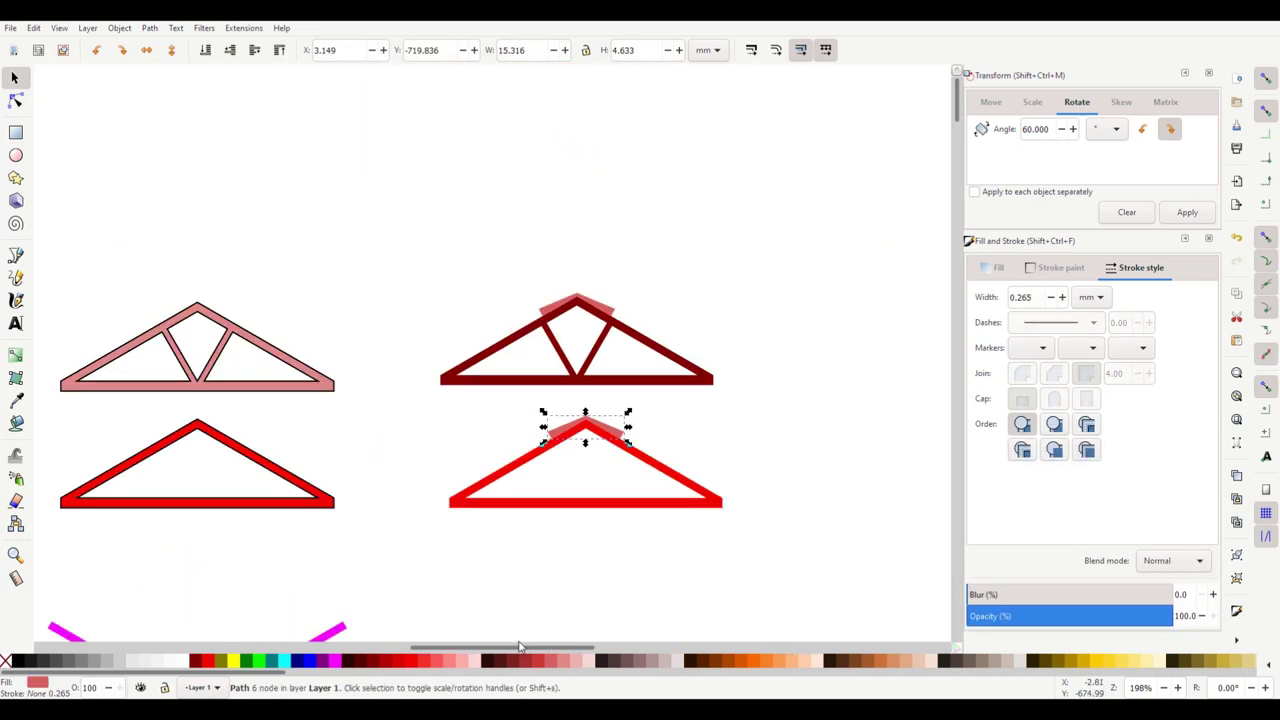
{"action": "scroll", "coordinate": [610, 510], "scroll_direction": "left", "scroll_amount": 2}
{"action": "left_click", "coordinate": [627, 565]}
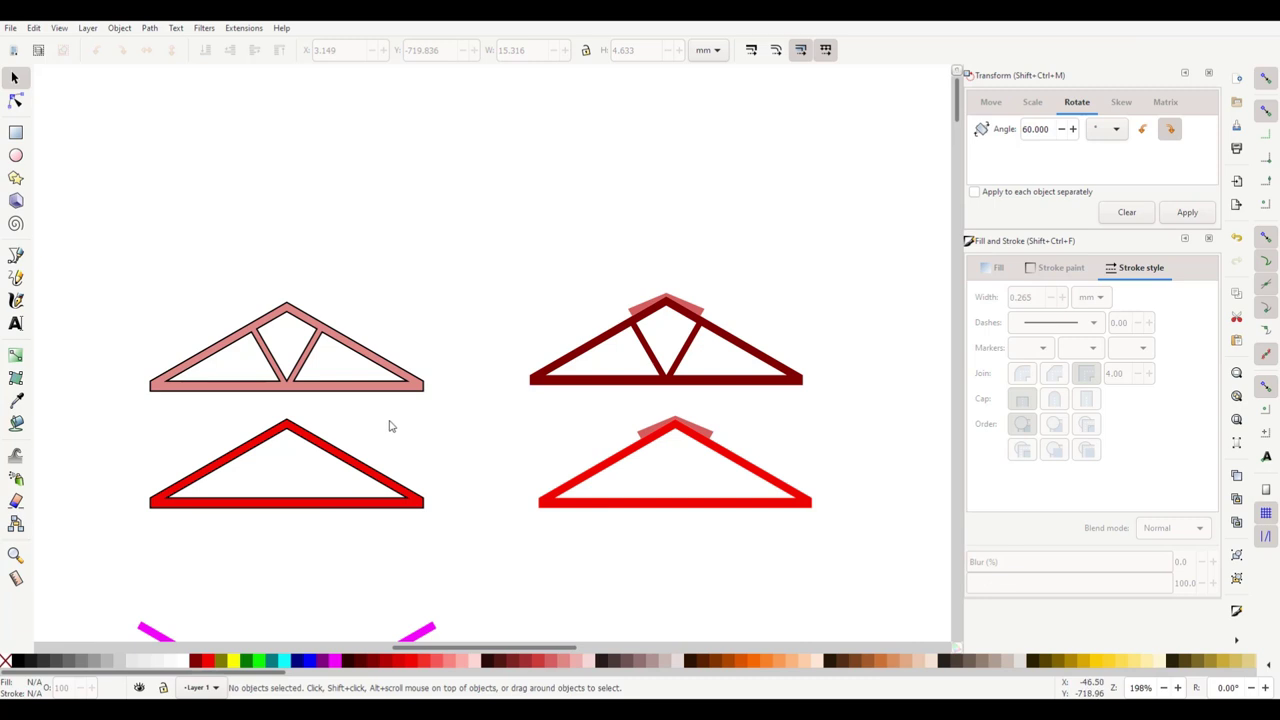
Step: Duplicate the dark-red truss with its cap and move the copy to the right
{"action": "left_click", "coordinate": [283, 323]}
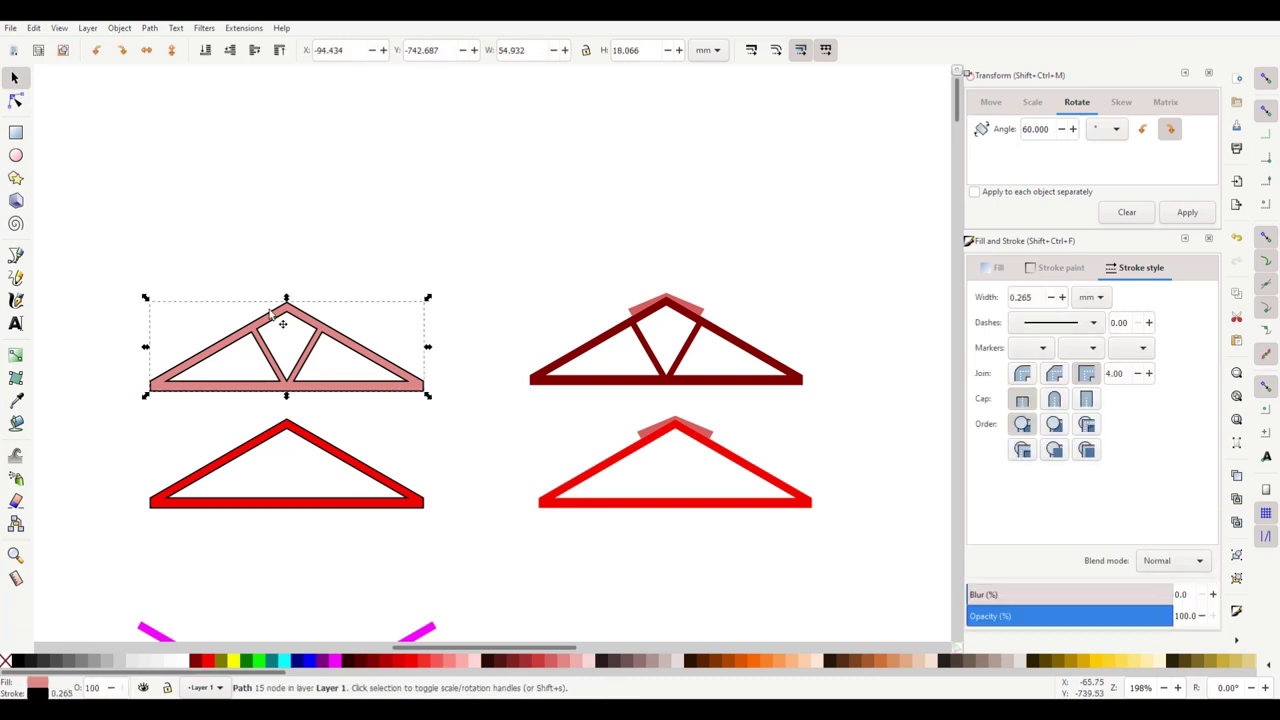
{"action": "scroll", "coordinate": [488, 414], "scroll_direction": "up", "scroll_amount": 1}
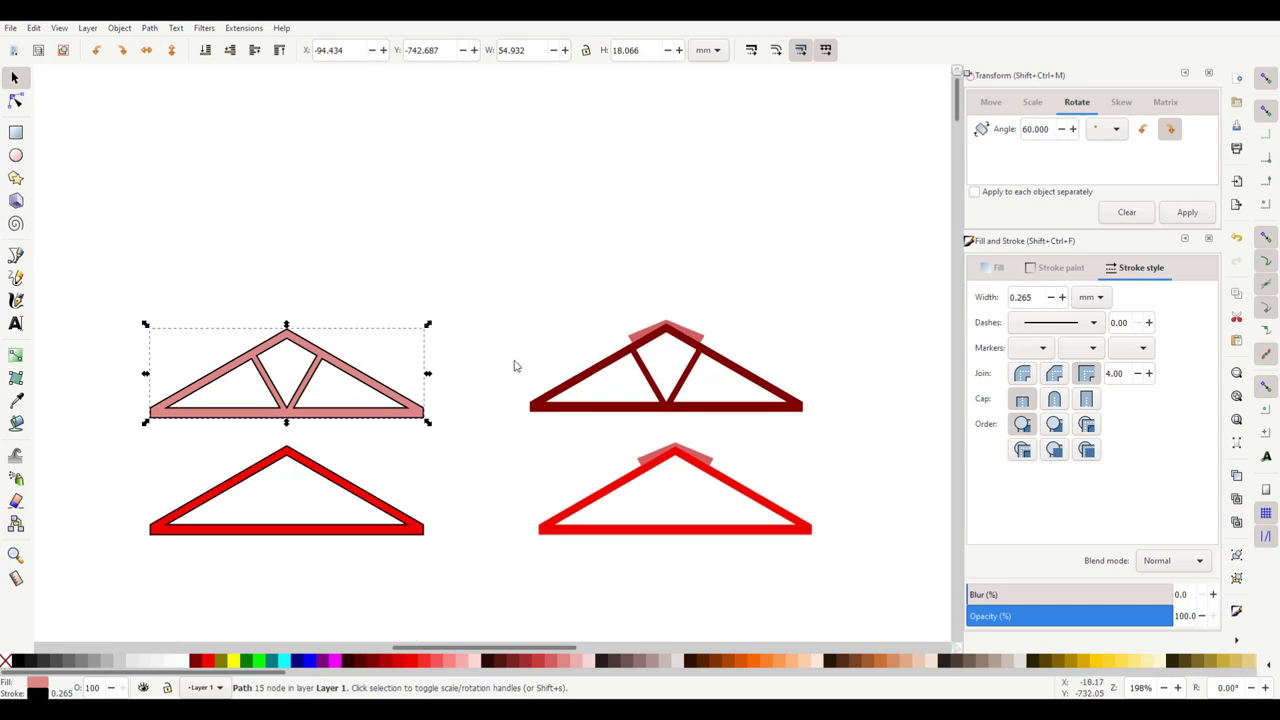
{"action": "left_click_drag", "start_coordinate": [486, 296], "coordinate": [850, 436]}
{"action": "scroll", "coordinate": [450, 420], "scroll_direction": "right", "scroll_amount": 5}
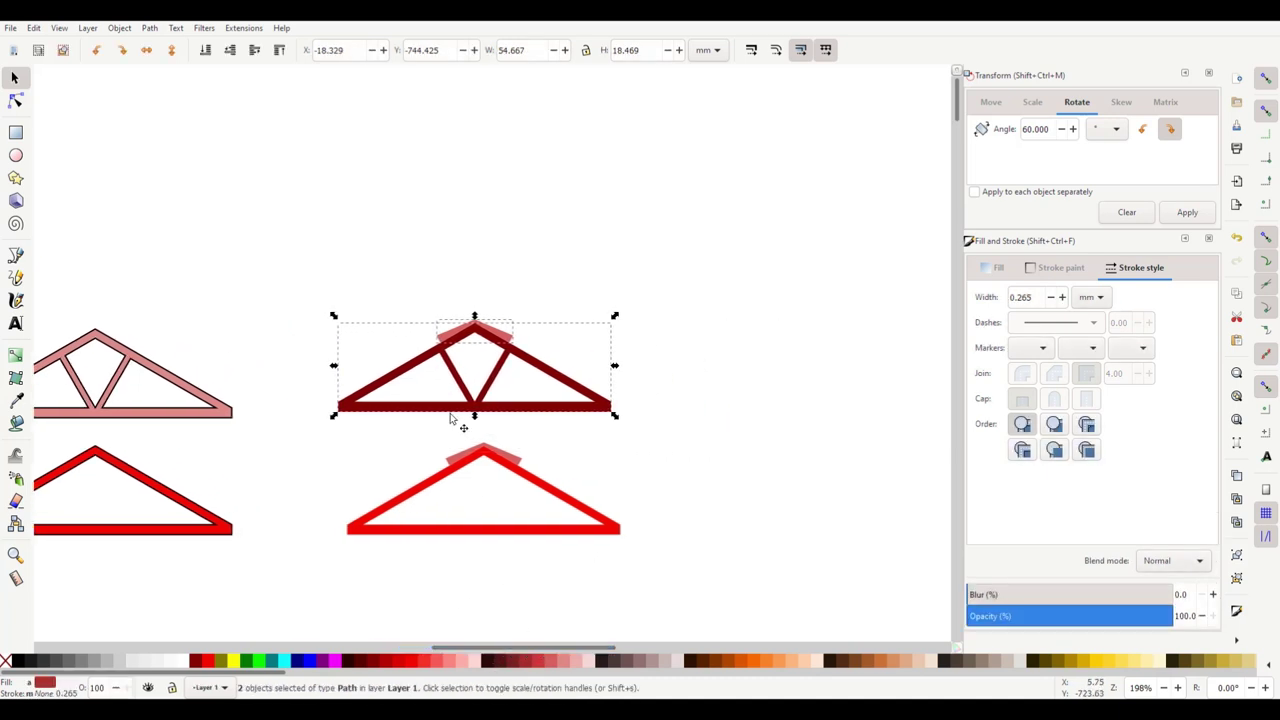
{"action": "key", "text": "ctrl+d"}
{"action": "left_click_drag", "start_coordinate": [450, 418], "coordinate": [815, 422]}
{"action": "left_click_drag", "start_coordinate": [509, 650], "coordinate": [545, 650]}
{"action": "left_click", "coordinate": [743, 476]}
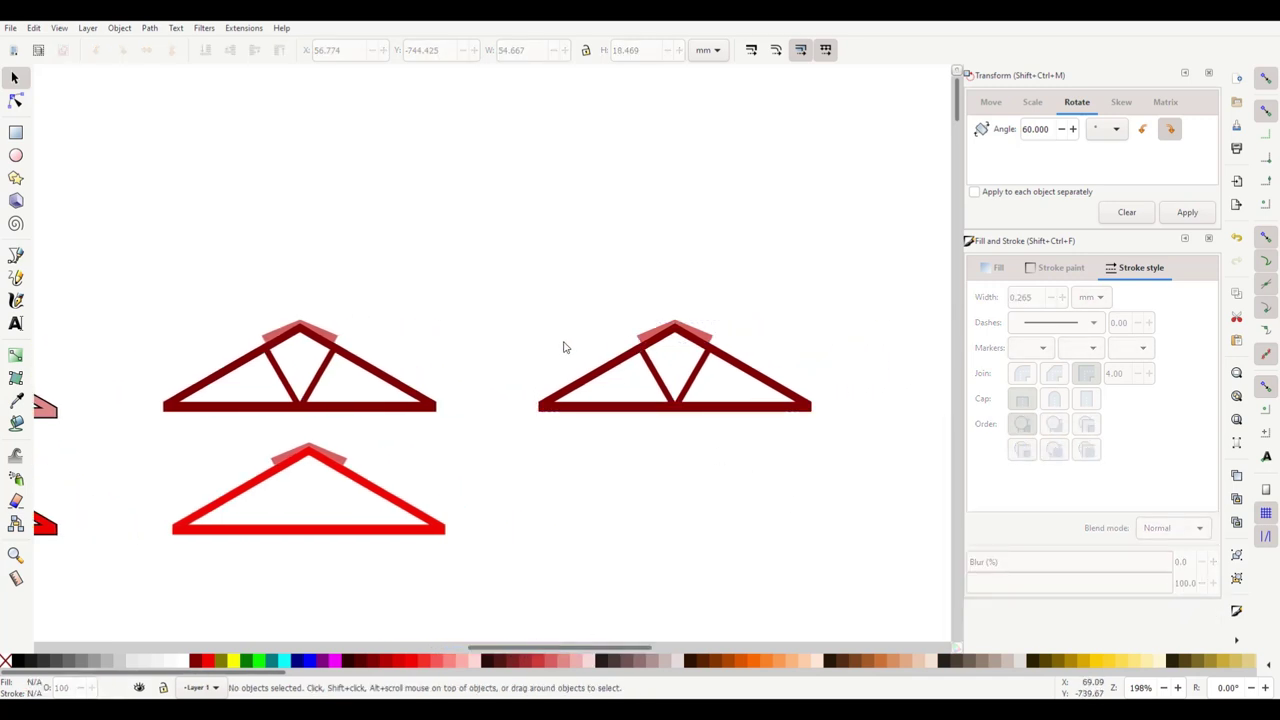
Step: Union the right truss and its cap into one dark-red path
{"action": "left_click_drag", "start_coordinate": [492, 333], "coordinate": [880, 466]}
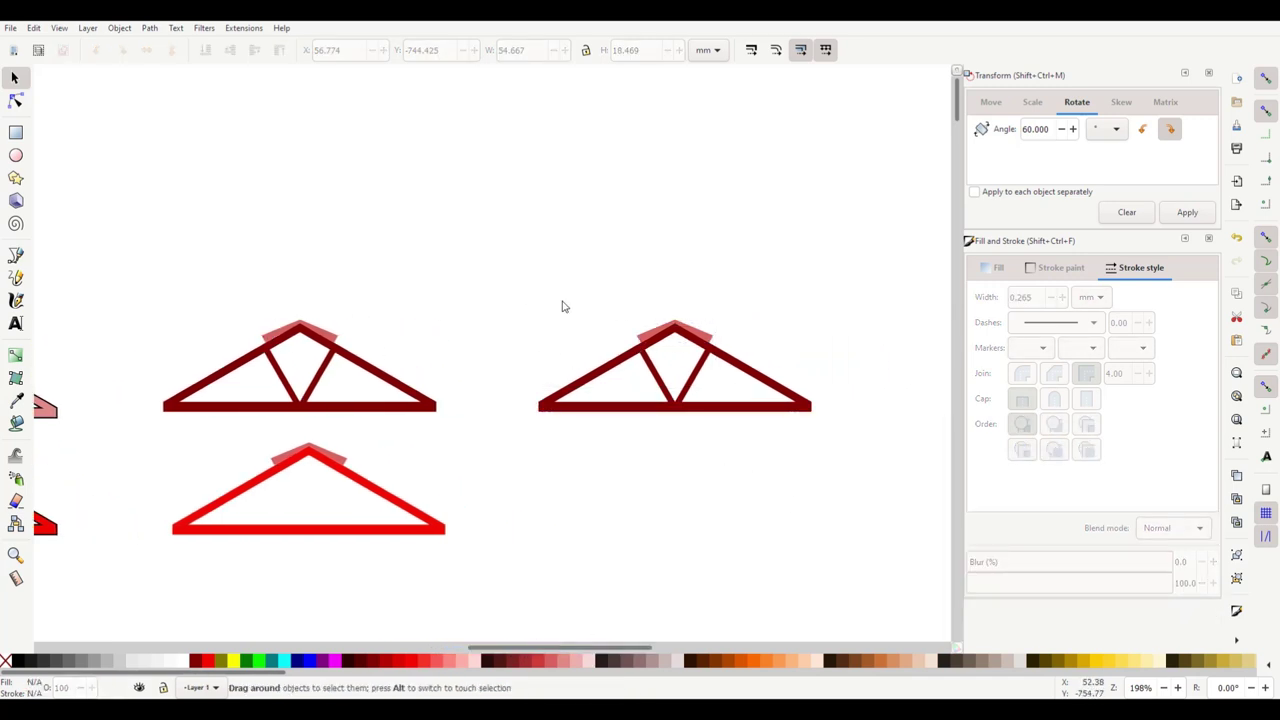
{"action": "left_click_drag", "start_coordinate": [563, 306], "coordinate": [874, 470]}
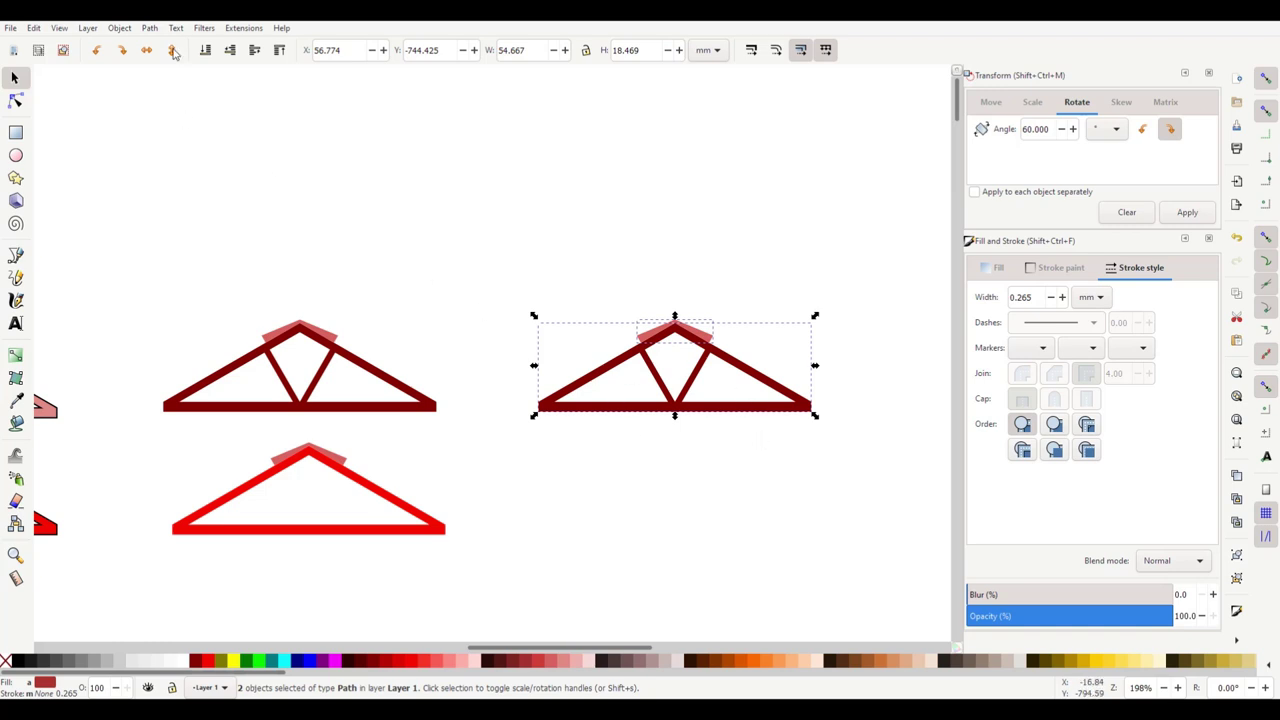
{"action": "left_click", "coordinate": [150, 28]}
{"action": "left_click", "coordinate": [168, 84]}
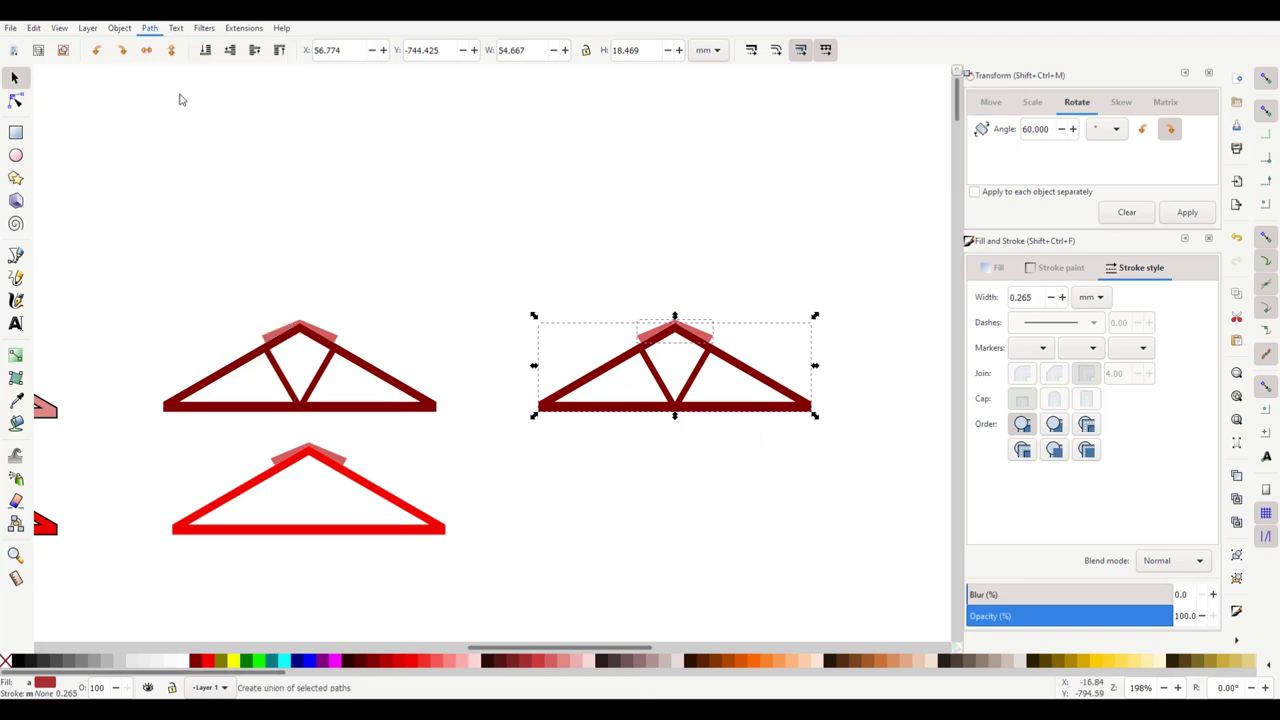
{"action": "left_click", "coordinate": [741, 482]}
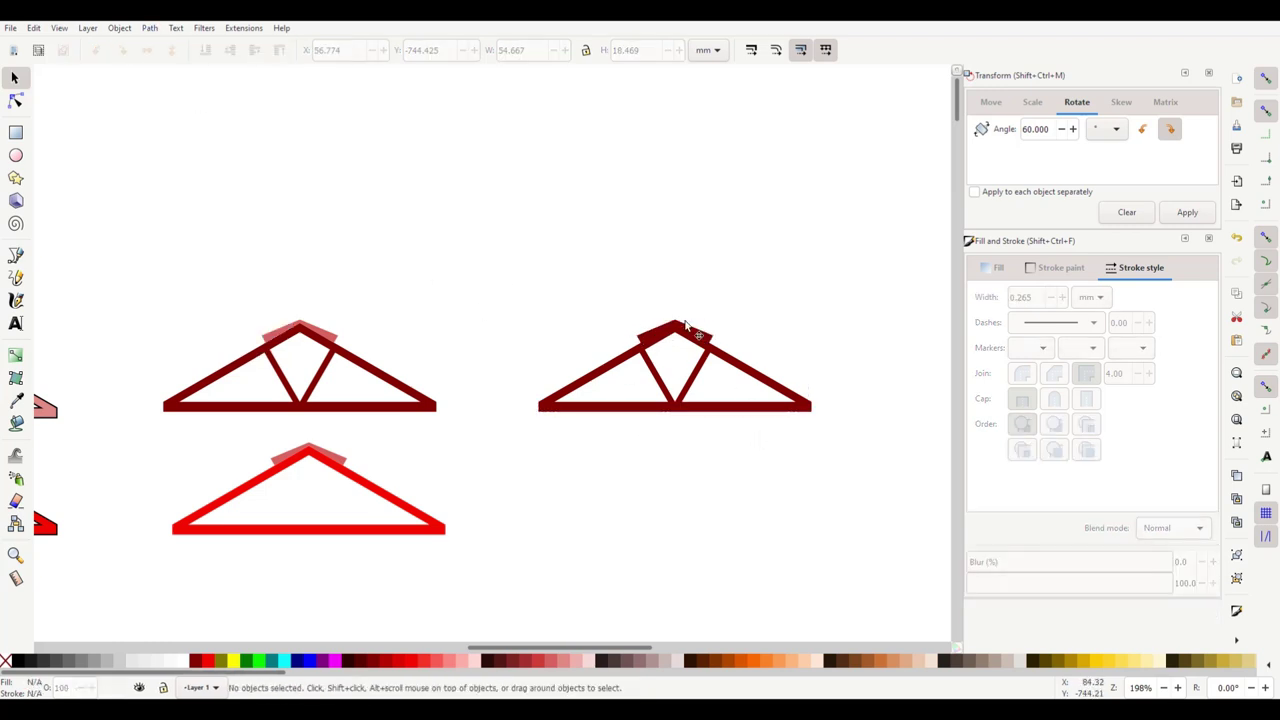
Step: Duplicate the merged truss and place the copy above it
{"action": "left_click", "coordinate": [661, 418]}
{"action": "scroll", "coordinate": [854, 477], "scroll_direction": "up", "scroll_amount": 3}
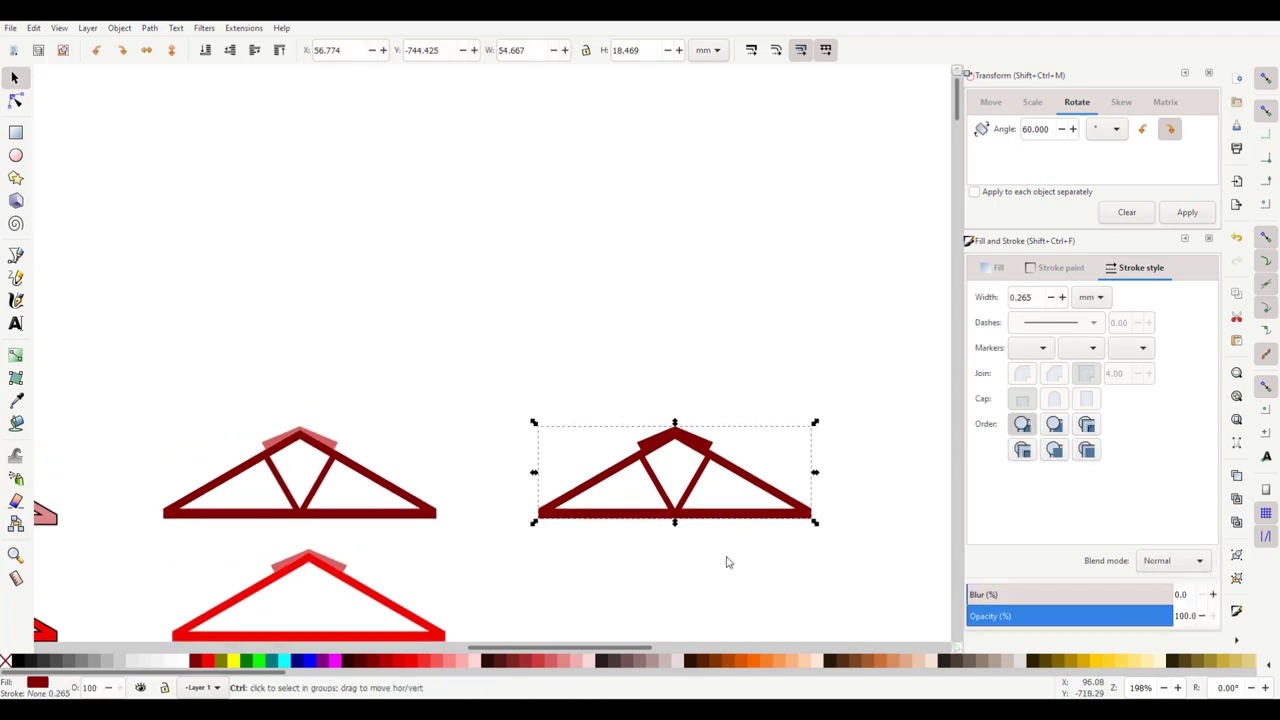
{"action": "key", "text": "ctrl+d"}
{"action": "left_click_drag", "start_coordinate": [707, 521], "coordinate": [707, 191]}
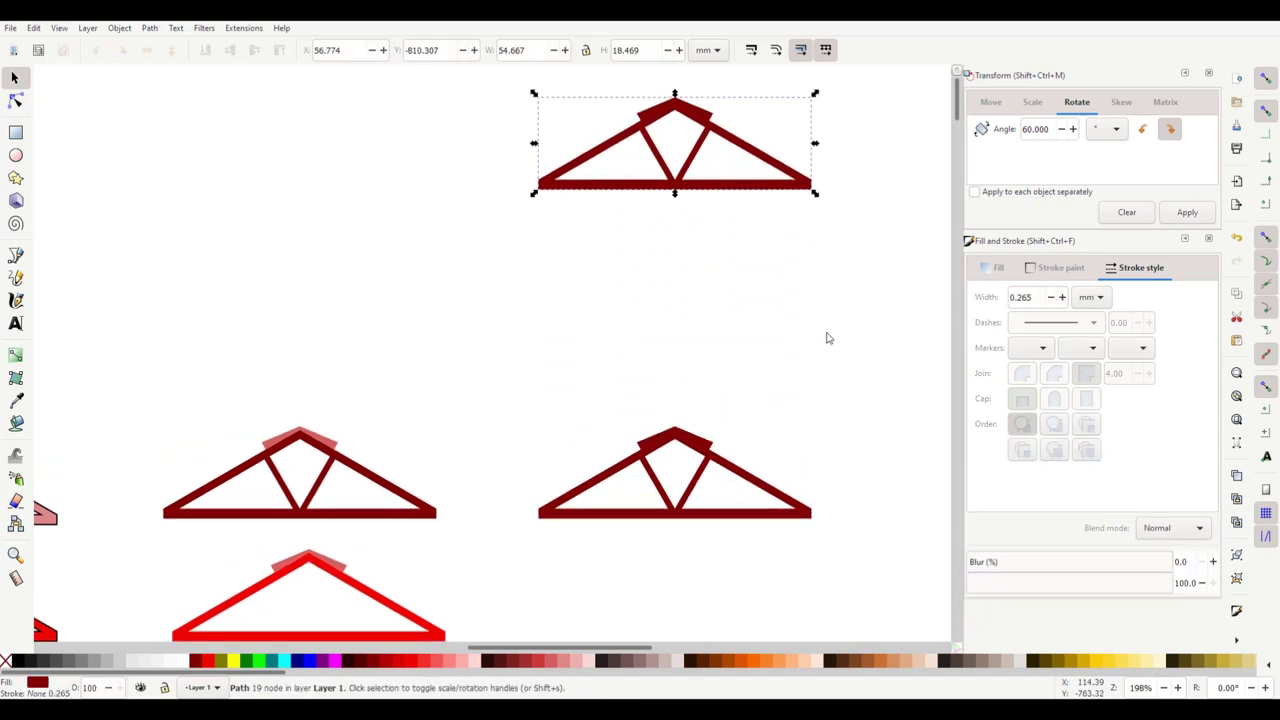
{"action": "left_click", "coordinate": [826, 338]}
{"action": "scroll", "coordinate": [736, 572], "scroll_direction": "up", "scroll_amount": 3}
{"action": "scroll", "coordinate": [478, 336], "scroll_direction": "right", "scroll_amount": 5}
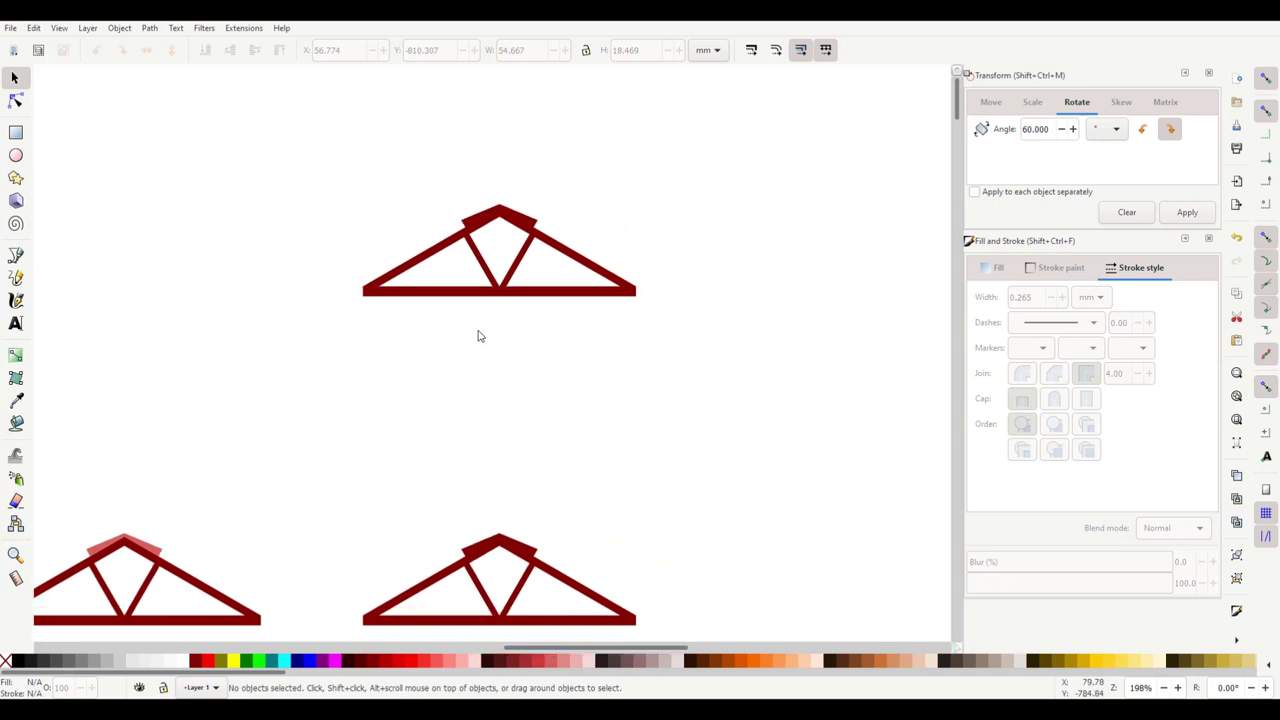
Step: Raise the top truss and snap a copy of it to its end
{"action": "mouse_move", "coordinate": [481, 291]}
{"action": "left_mouse_down"}
{"action": "mouse_move", "coordinate": [190, 250]}
{"action": "mouse_move", "coordinate": [523, 306]}
{"action": "mouse_move", "coordinate": [474, 340]}
{"action": "mouse_move", "coordinate": [481, 245]}
{"action": "left_mouse_up"}
{"action": "key", "text": "ctrl+d"}
{"action": "scroll", "coordinate": [300, 252], "scroll_direction": "up", "scroll_amount": 3}
{"action": "left_click_drag", "start_coordinate": [706, 233], "coordinate": [466, 246]}
{"action": "scroll", "coordinate": [537, 340], "scroll_direction": "down", "scroll_amount": 3}
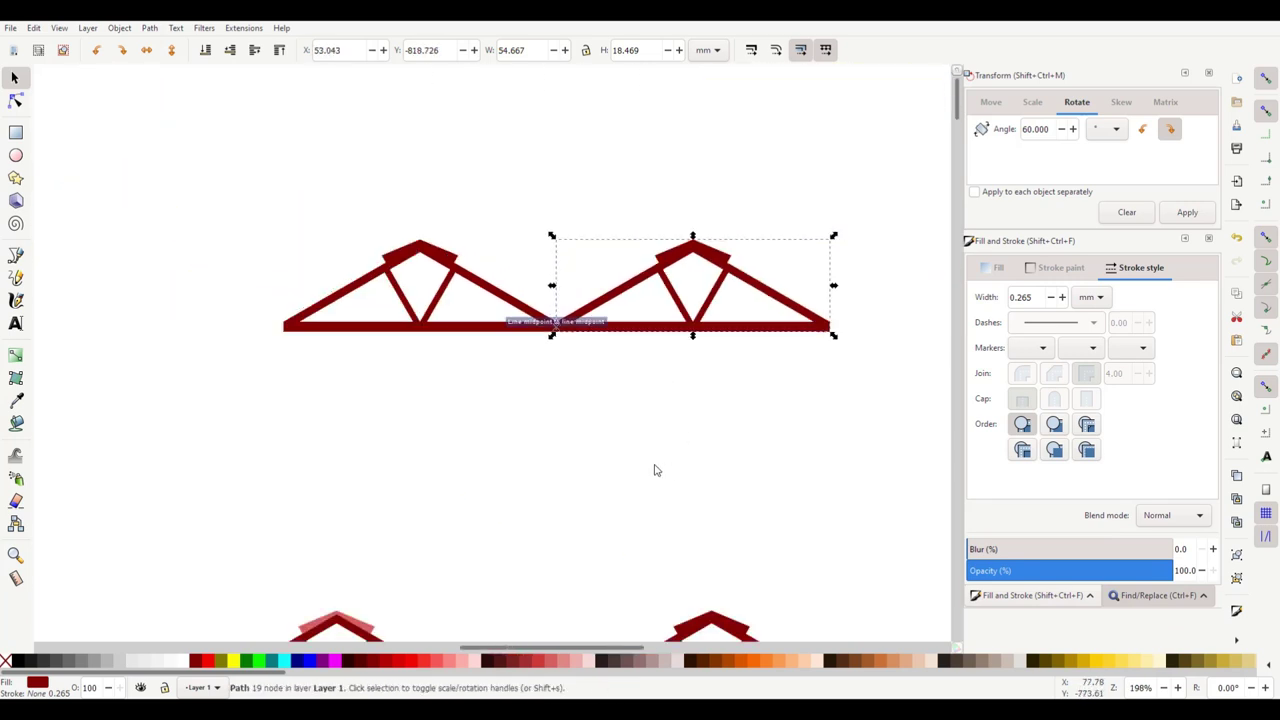
{"action": "left_click", "coordinate": [211, 243]}
Step: Duplicate both trusses and attach the pair at the left end, making four in a row
{"action": "left_click_drag", "start_coordinate": [219, 219], "coordinate": [876, 376]}
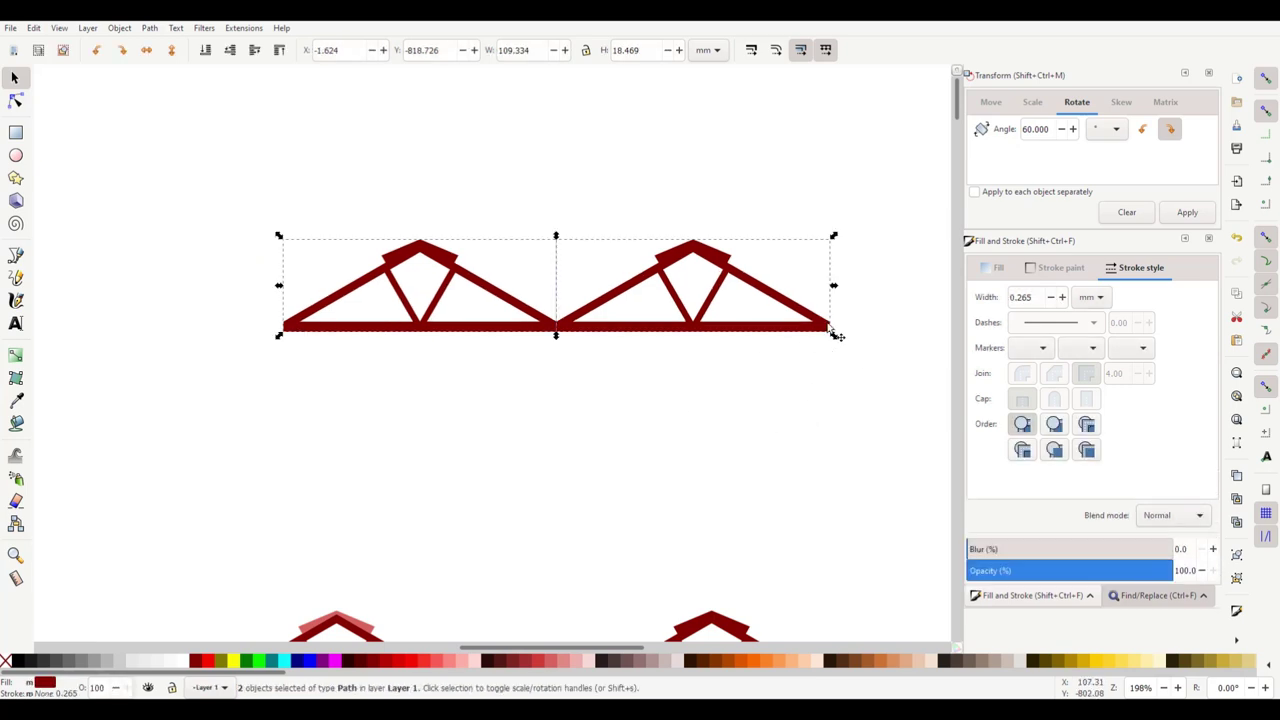
{"action": "key", "text": "ctrl+d"}
{"action": "left_click_drag", "start_coordinate": [836, 336], "coordinate": [287, 335]}
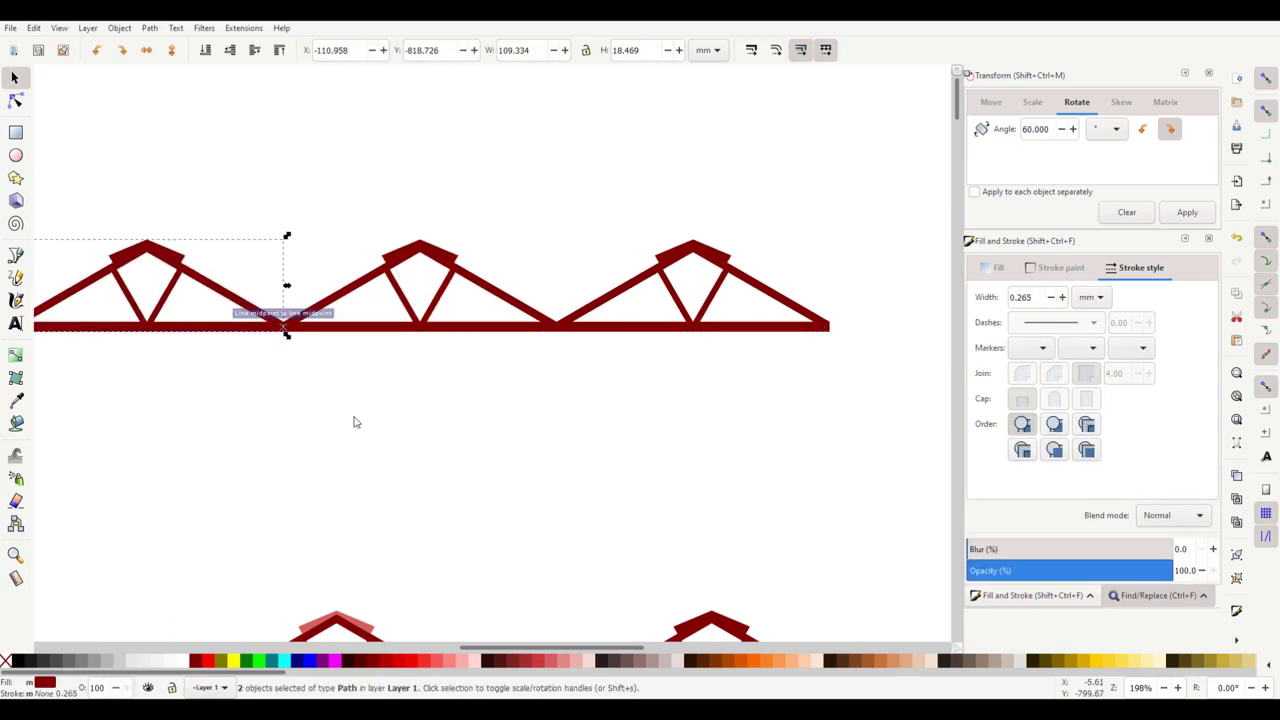
{"action": "left_click", "coordinate": [353, 422]}
Step: Move the four-truss row higher, above the other truss drawings
{"action": "scroll", "coordinate": [371, 423], "scroll_direction": "down", "scroll_amount": 1}
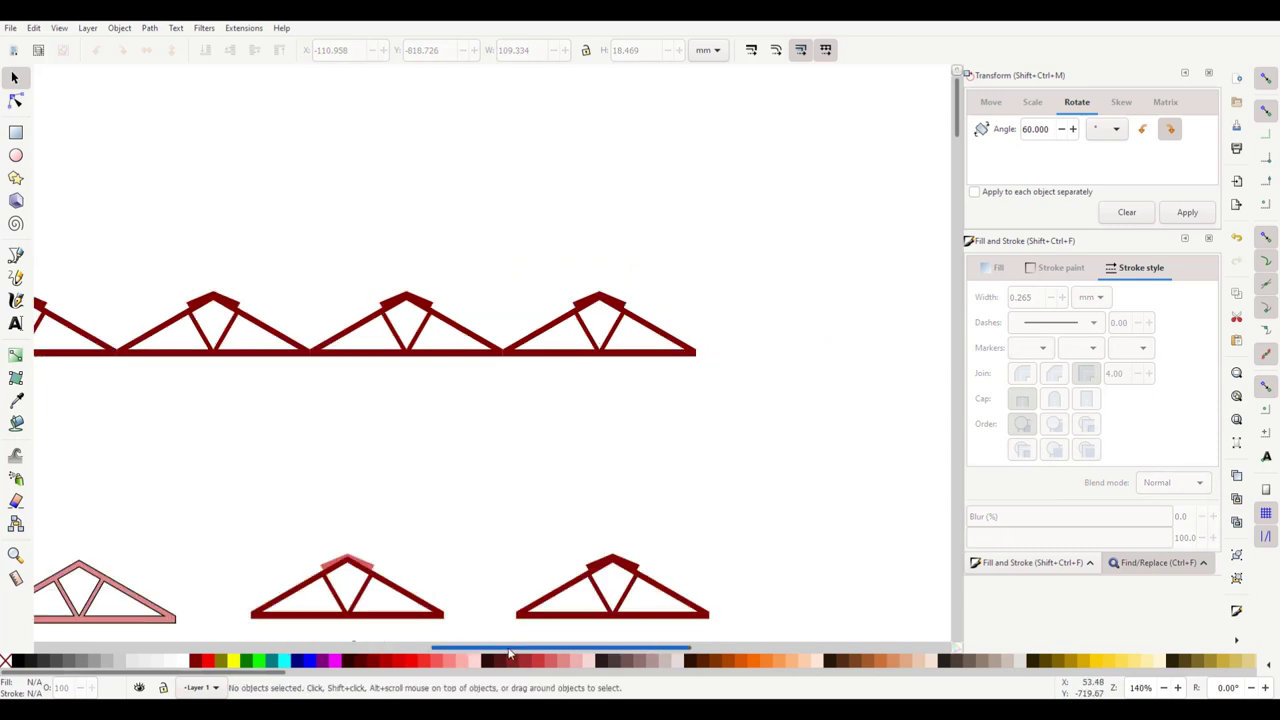
{"action": "scroll", "coordinate": [509, 653], "scroll_direction": "left", "scroll_amount": 5}
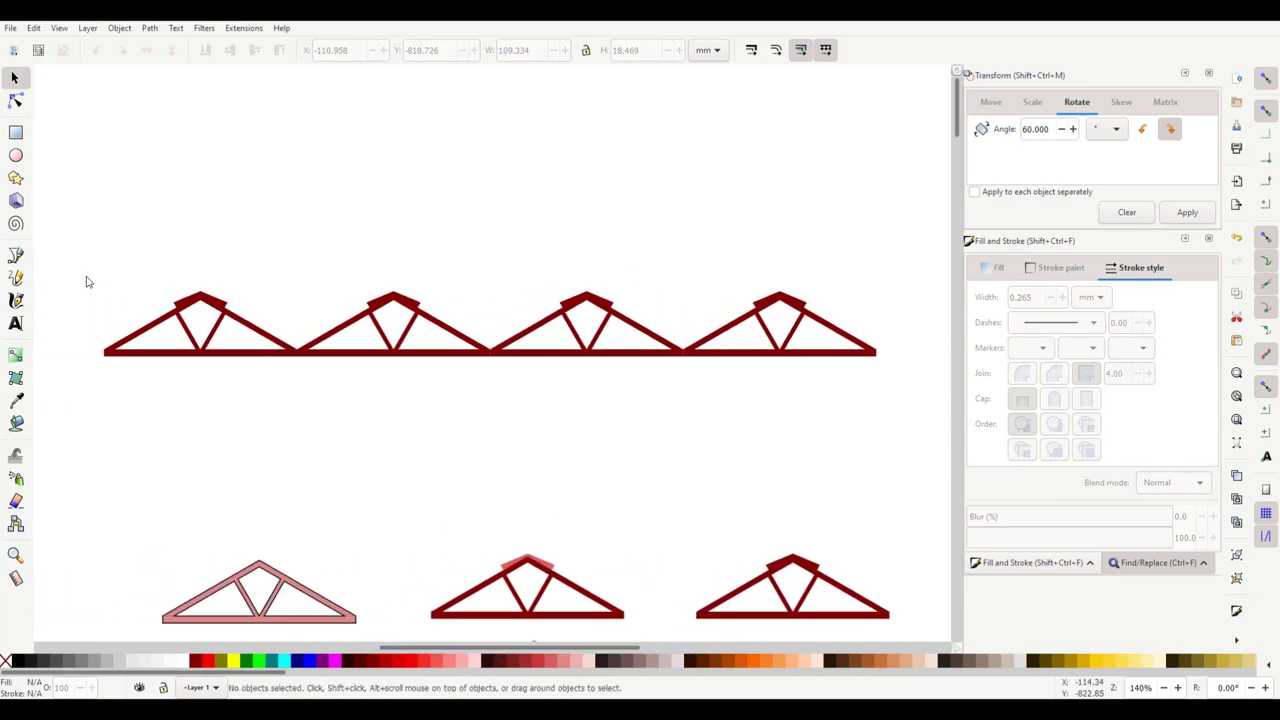
{"action": "left_click_drag", "start_coordinate": [74, 276], "coordinate": [925, 387]}
{"action": "left_click_drag", "start_coordinate": [492, 358], "coordinate": [478, 188]}
{"action": "left_click", "coordinate": [522, 324]}
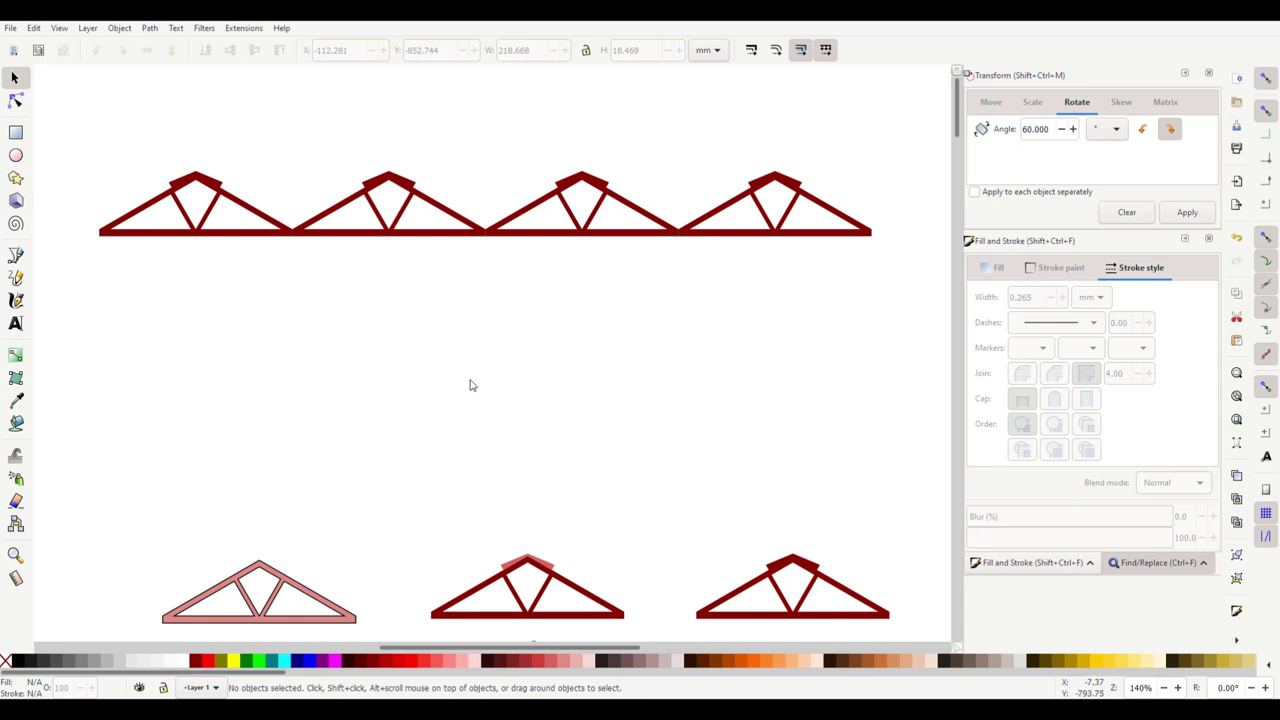
{"action": "scroll", "coordinate": [470, 385], "scroll_direction": "down", "scroll_amount": 4}
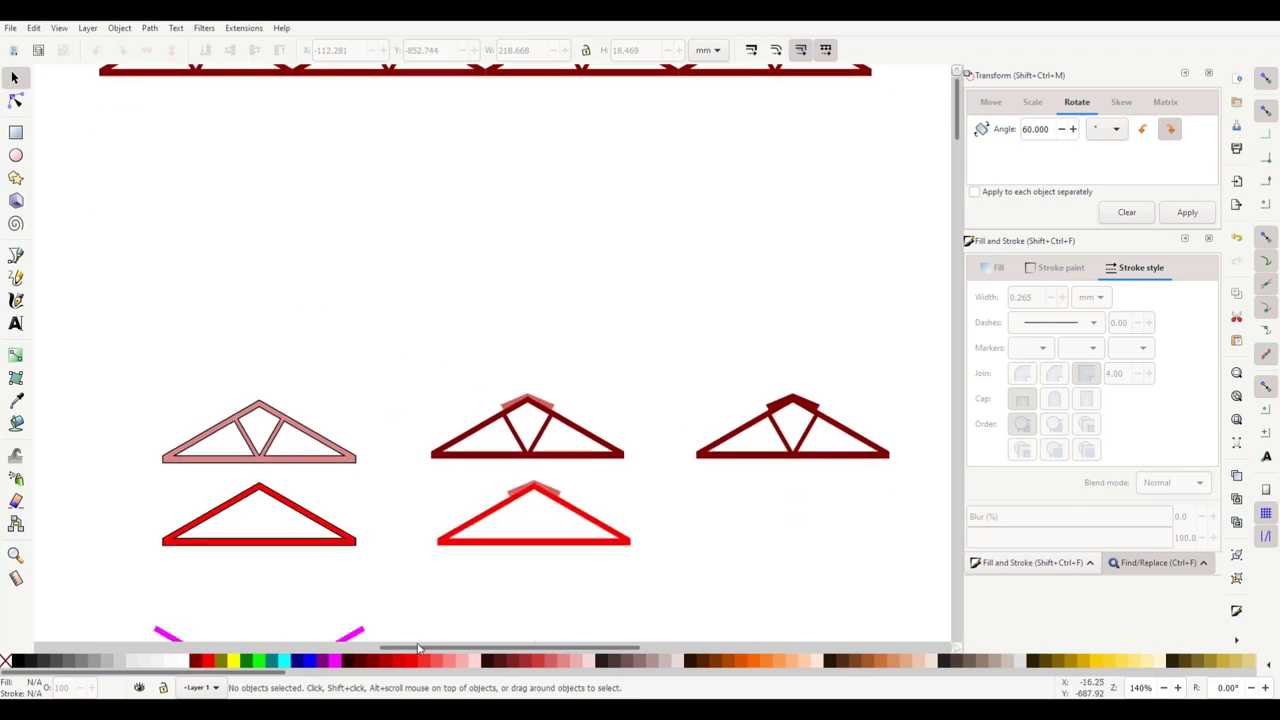
Step: Duplicate the left red triangle, remove the copy's stroke and place a second triangle beside it
{"action": "left_click", "coordinate": [352, 546]}
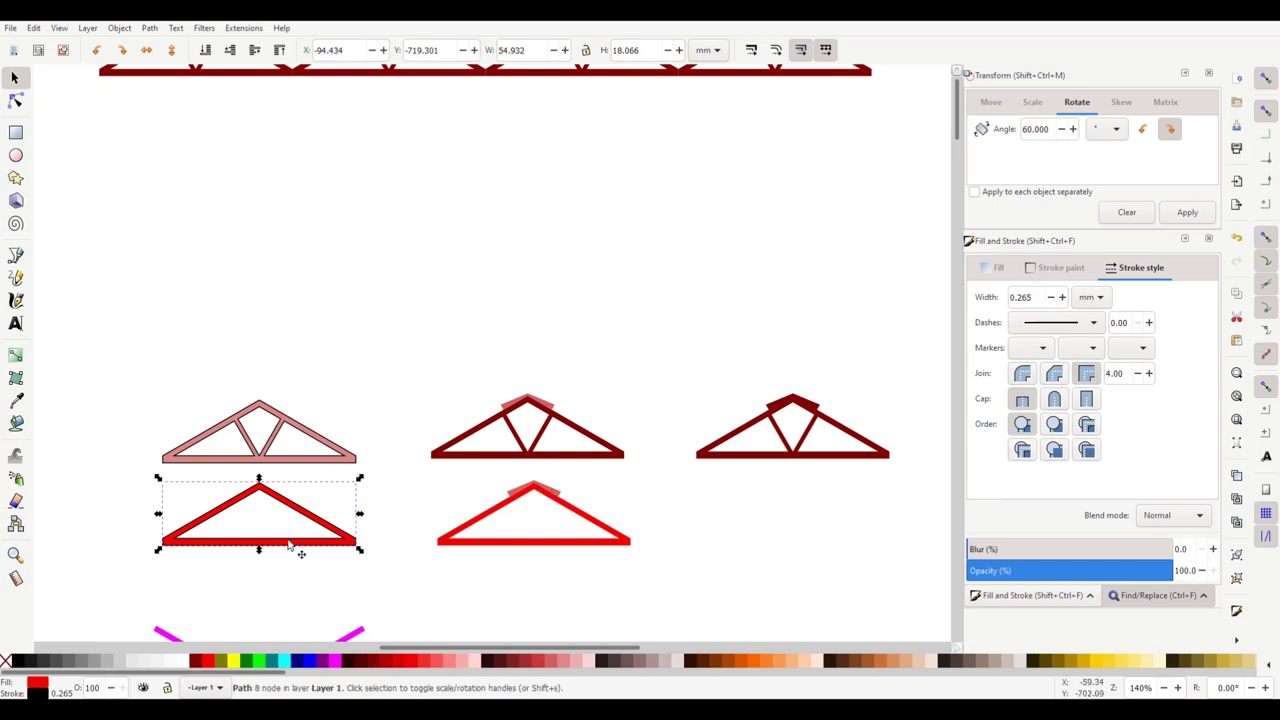
{"action": "key", "text": "ctrl+d"}
{"action": "left_click_drag", "start_coordinate": [289, 528], "coordinate": [289, 200]}
{"action": "left_click", "coordinate": [6, 660], "text": "shift"}
{"action": "scroll", "coordinate": [220, 240], "scroll_direction": "up", "scroll_amount": 2}
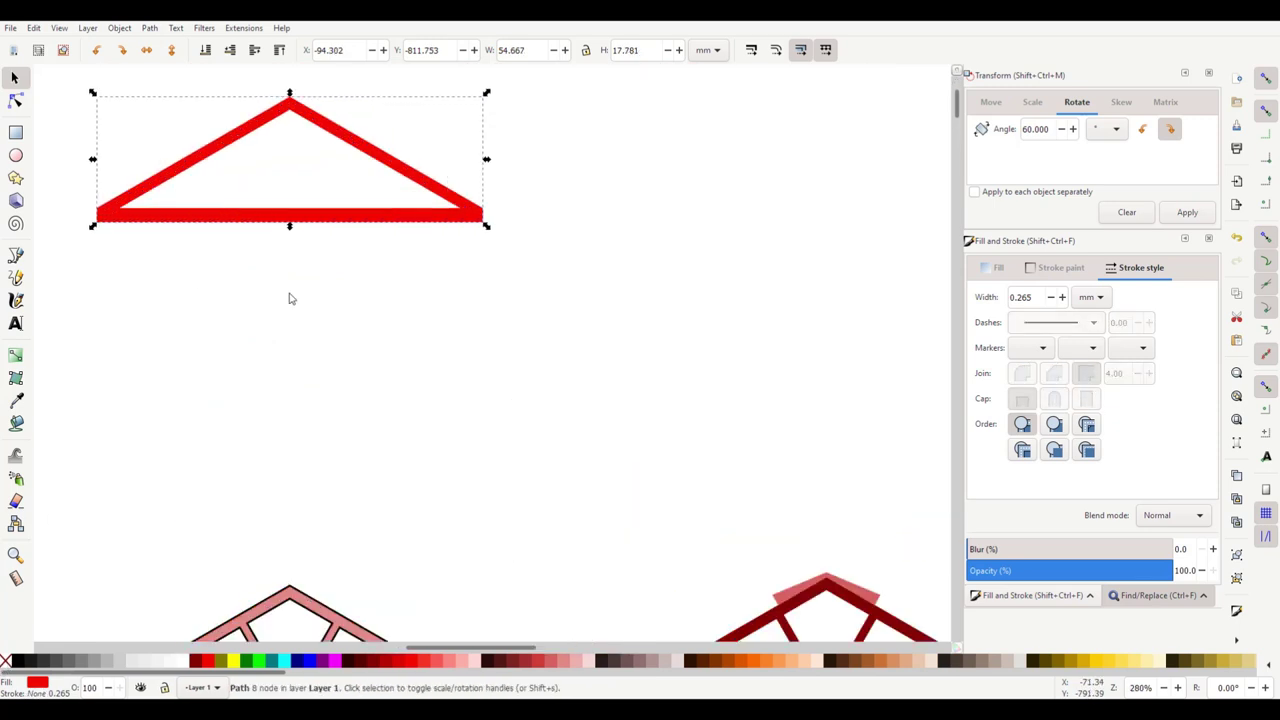
{"action": "left_click_drag", "start_coordinate": [120, 297], "coordinate": [515, 298]}
{"action": "left_click", "coordinate": [409, 314]}
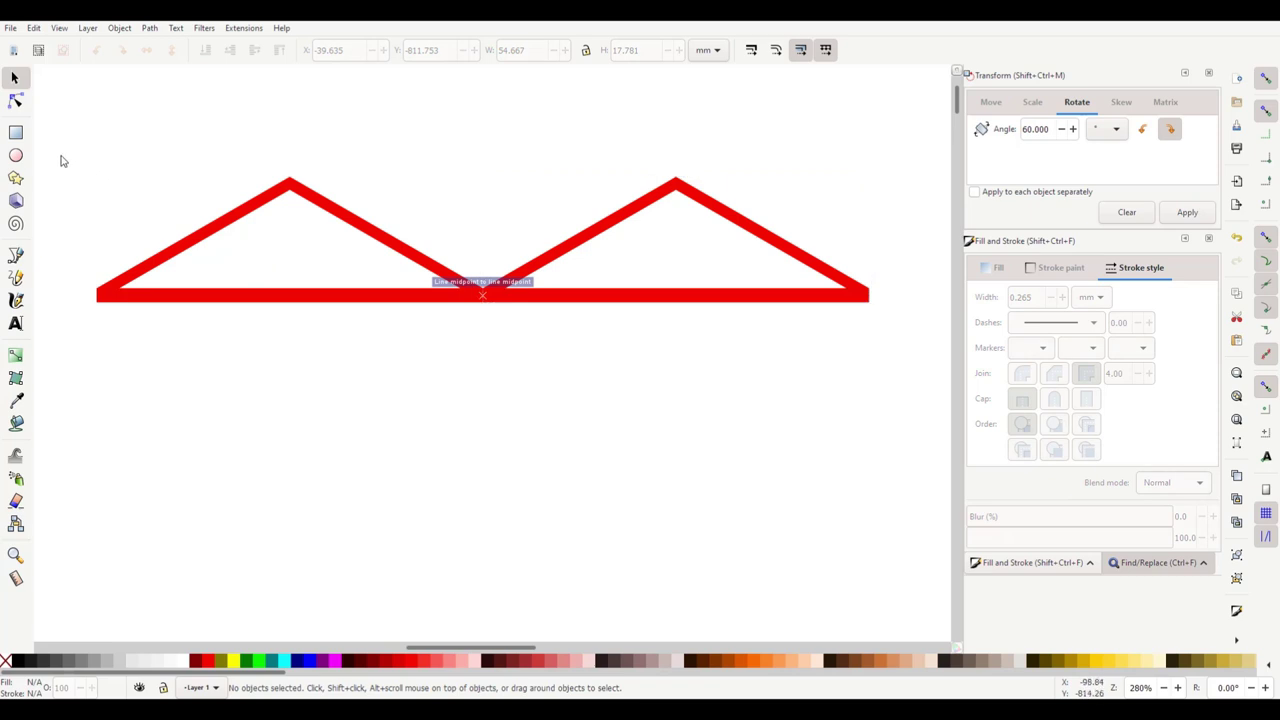
Step: Duplicate the triangle pair into a row of four and lay it over the dark trusses
{"action": "left_click_drag", "start_coordinate": [63, 160], "coordinate": [921, 335]}
{"action": "key", "text": "ctrl+d"}
{"action": "left_click_drag", "start_coordinate": [118, 297], "coordinate": [863, 323]}
{"action": "scroll", "coordinate": [863, 323], "scroll_direction": "down", "scroll_amount": 3, "text": "ctrl"}
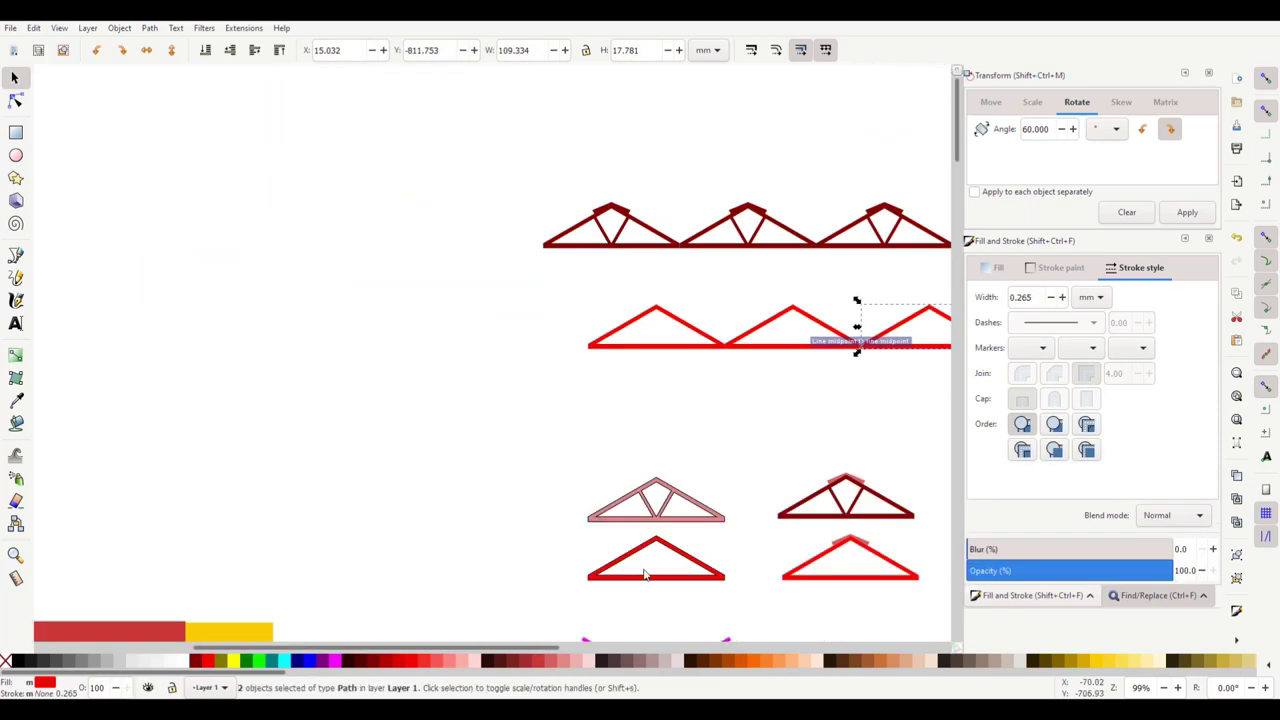
{"action": "left_click_drag", "start_coordinate": [463, 654], "coordinate": [553, 654]}
{"action": "left_click", "coordinate": [700, 428]}
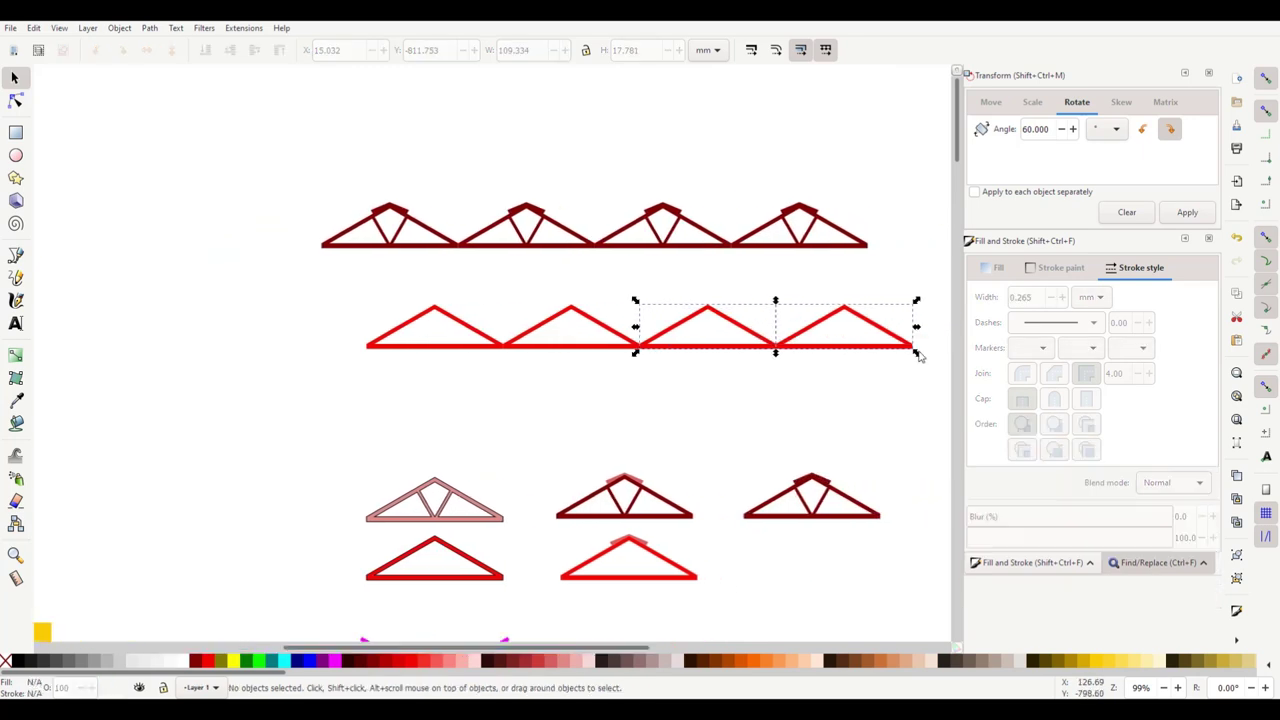
{"action": "left_click_drag", "start_coordinate": [936, 376], "coordinate": [304, 289]}
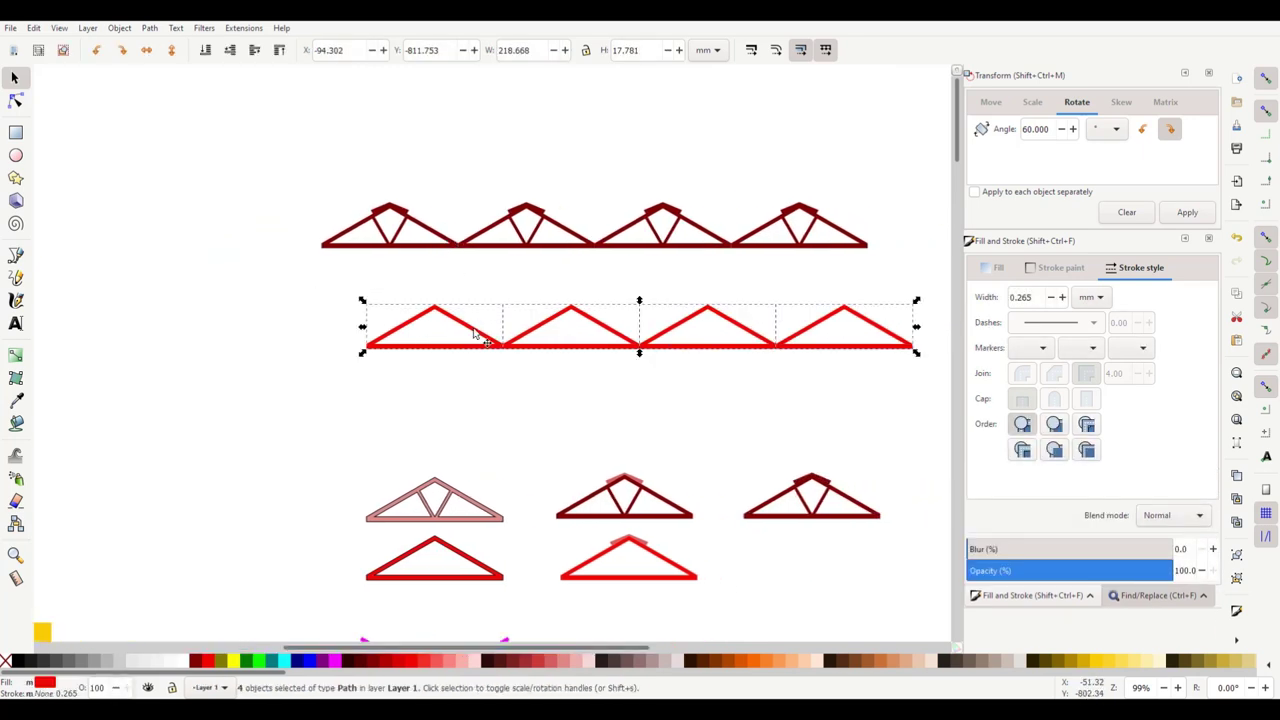
{"action": "left_click_drag", "start_coordinate": [476, 334], "coordinate": [326, 244]}
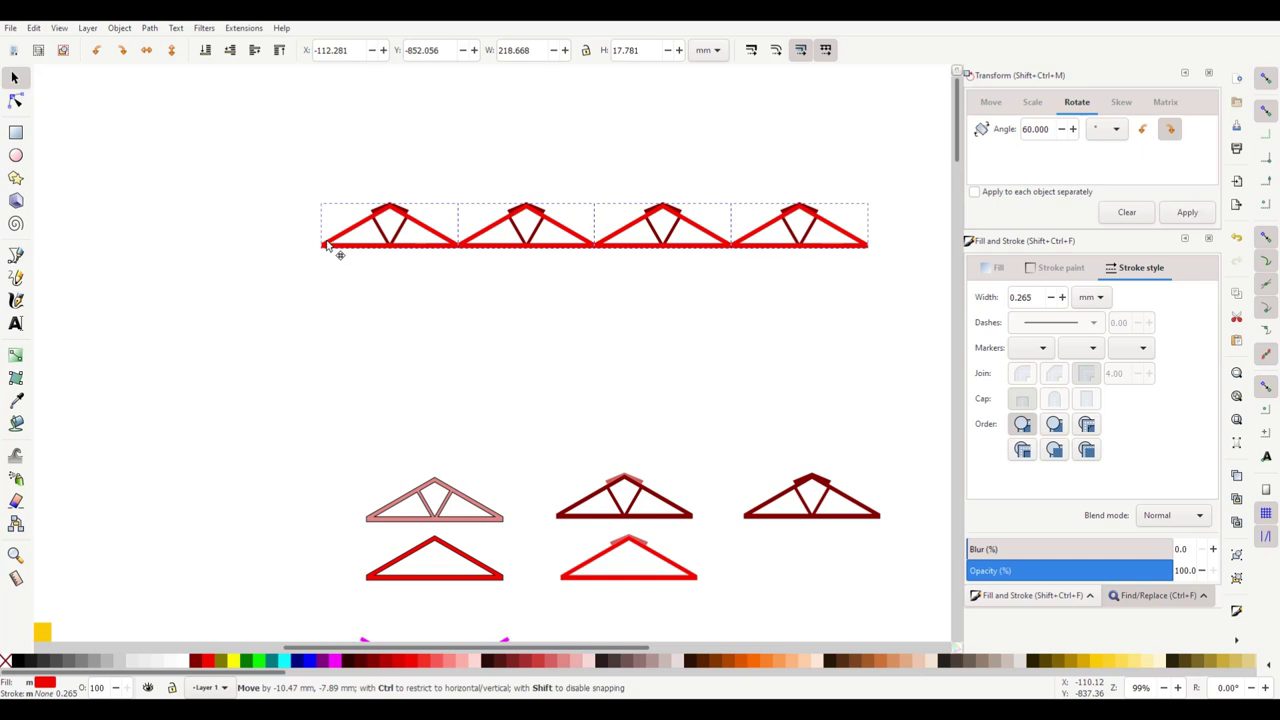
Step: Move the red outlines into their own row and union the four dark trusses into one path
{"action": "left_click_drag", "start_coordinate": [327, 246], "coordinate": [322, 318]}
{"action": "key", "text": "Escape"}
{"action": "left_click_drag", "start_coordinate": [513, 230], "coordinate": [905, 268]}
{"action": "left_click", "coordinate": [150, 28]}
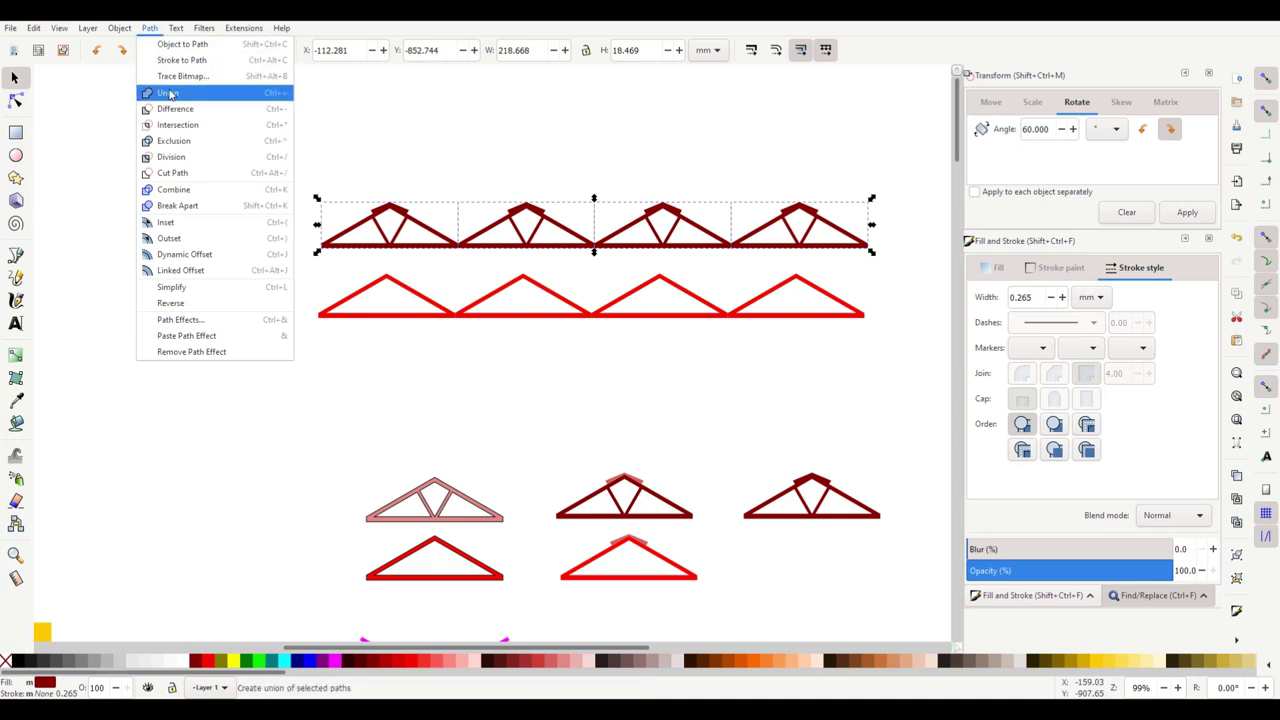
{"action": "left_click", "coordinate": [188, 92]}
{"action": "left_click_drag", "start_coordinate": [420, 249], "coordinate": [384, 207]}
Step: Union the four red outlines into one path and place it under the trusses
{"action": "left_click_drag", "start_coordinate": [297, 248], "coordinate": [872, 340]}
{"action": "left_click", "coordinate": [150, 28]}
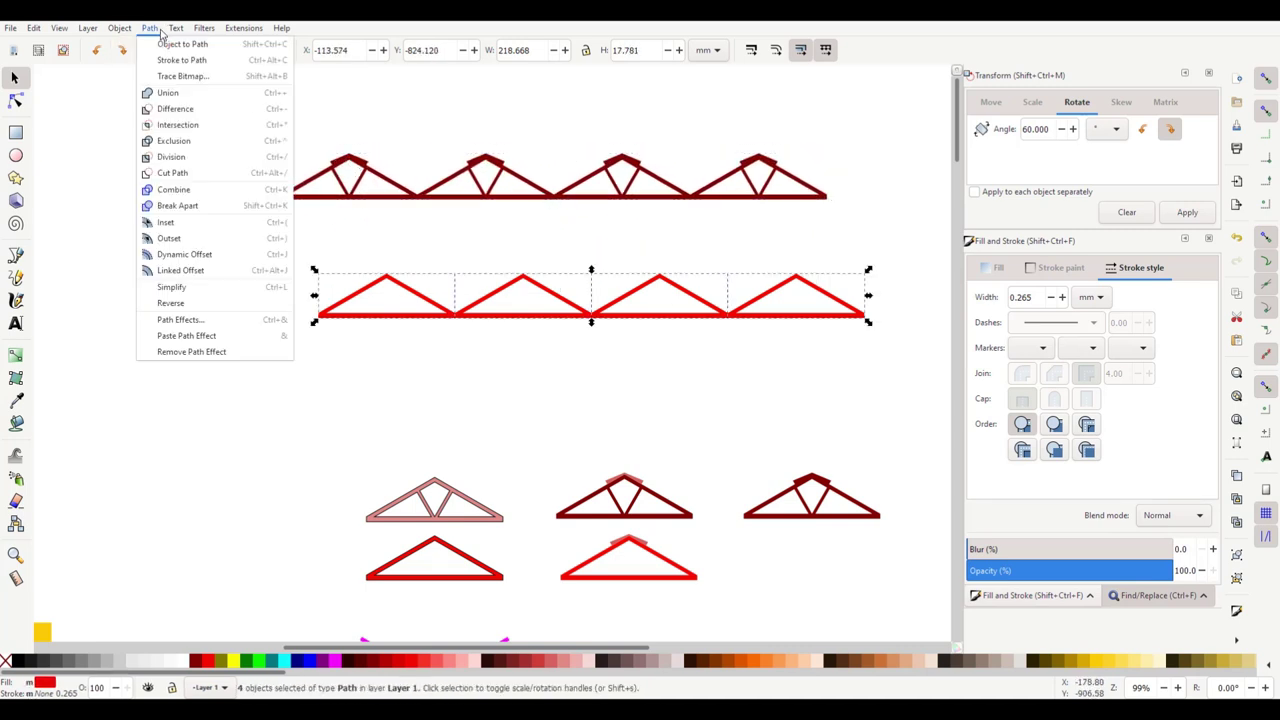
{"action": "left_click", "coordinate": [180, 92]}
{"action": "left_click_drag", "start_coordinate": [431, 327], "coordinate": [397, 277]}
Step: Lower the red outline row and draw two vertical bars plus a thin bar off the row's right end
{"action": "left_click", "coordinate": [534, 385]}
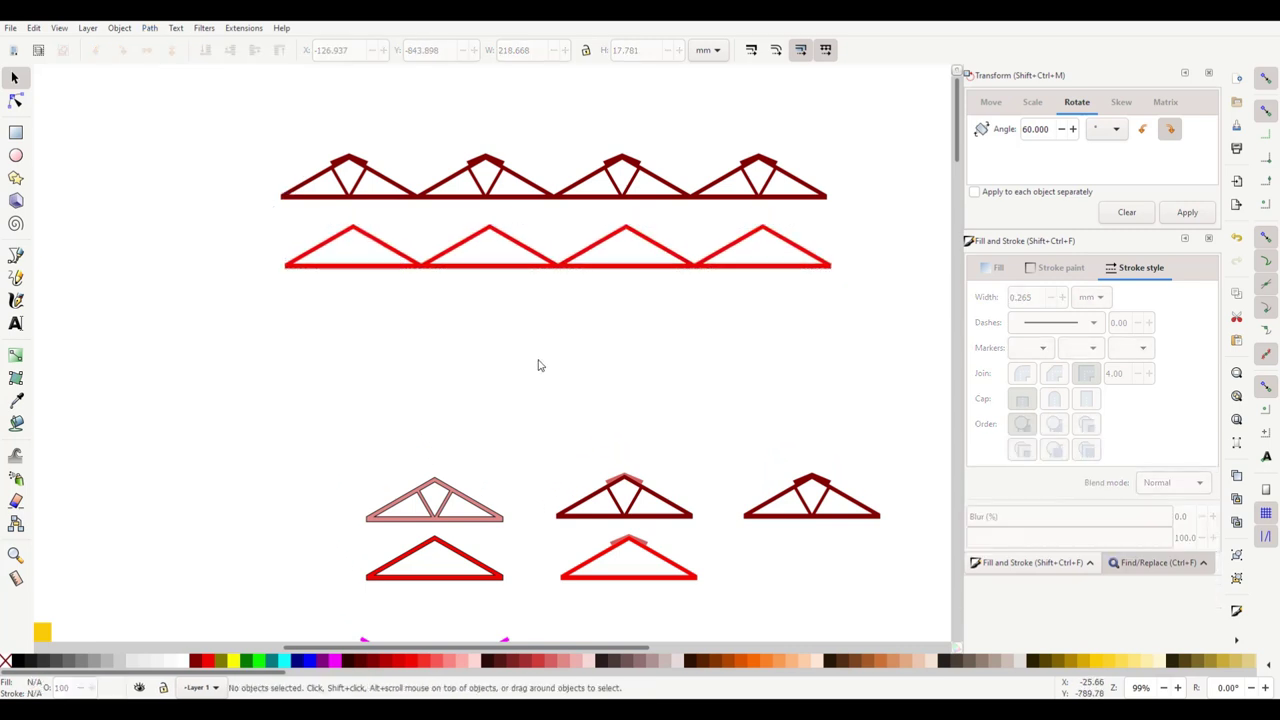
{"action": "left_click_drag", "start_coordinate": [508, 272], "coordinate": [495, 405]}
{"action": "key", "text": "r"}
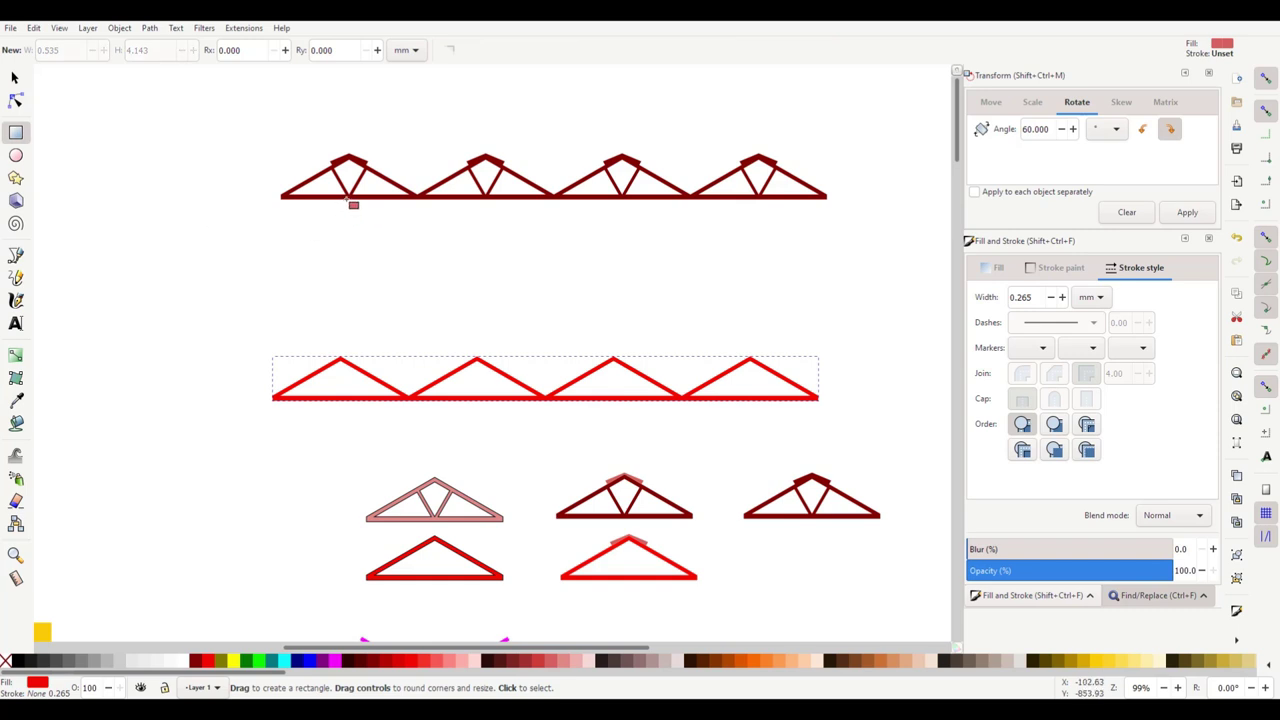
{"action": "left_click_drag", "start_coordinate": [349, 198], "coordinate": [353, 300]}
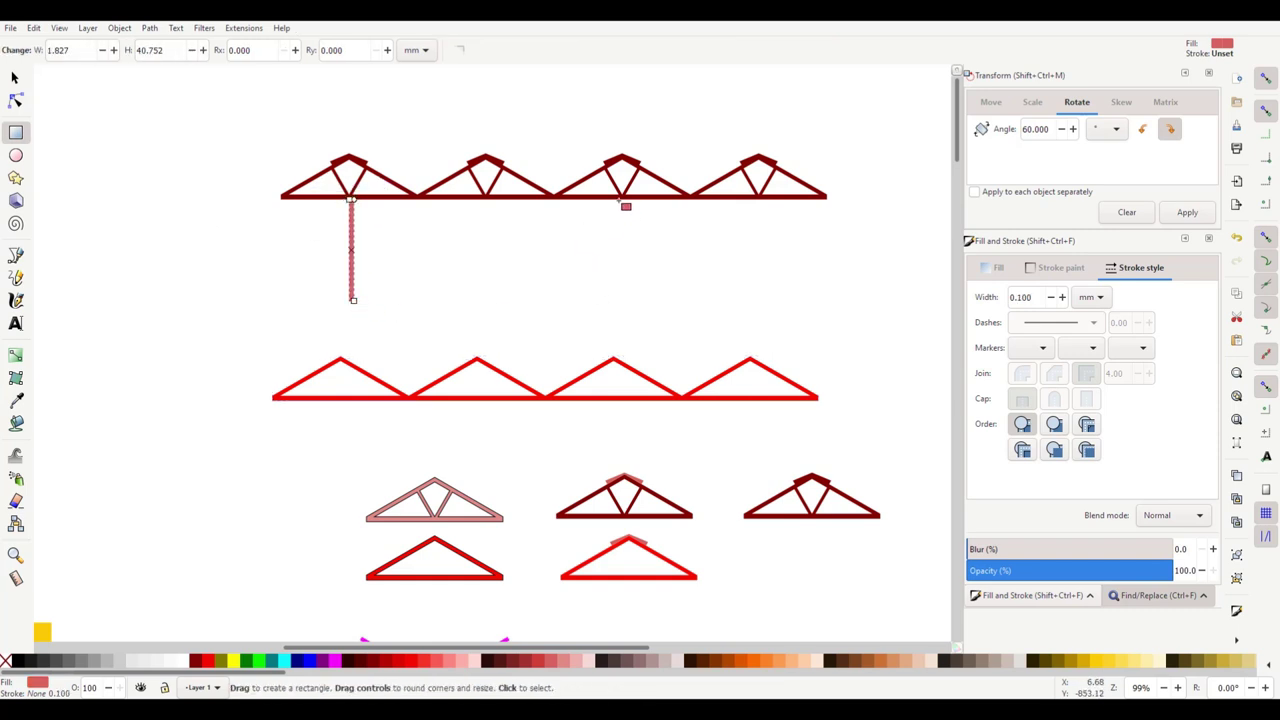
{"action": "mouse_move", "coordinate": [619, 196]}
{"action": "left_mouse_down"}
{"action": "mouse_move", "coordinate": [645, 318]}
{"action": "mouse_move", "coordinate": [627, 312]}
{"action": "left_mouse_up"}
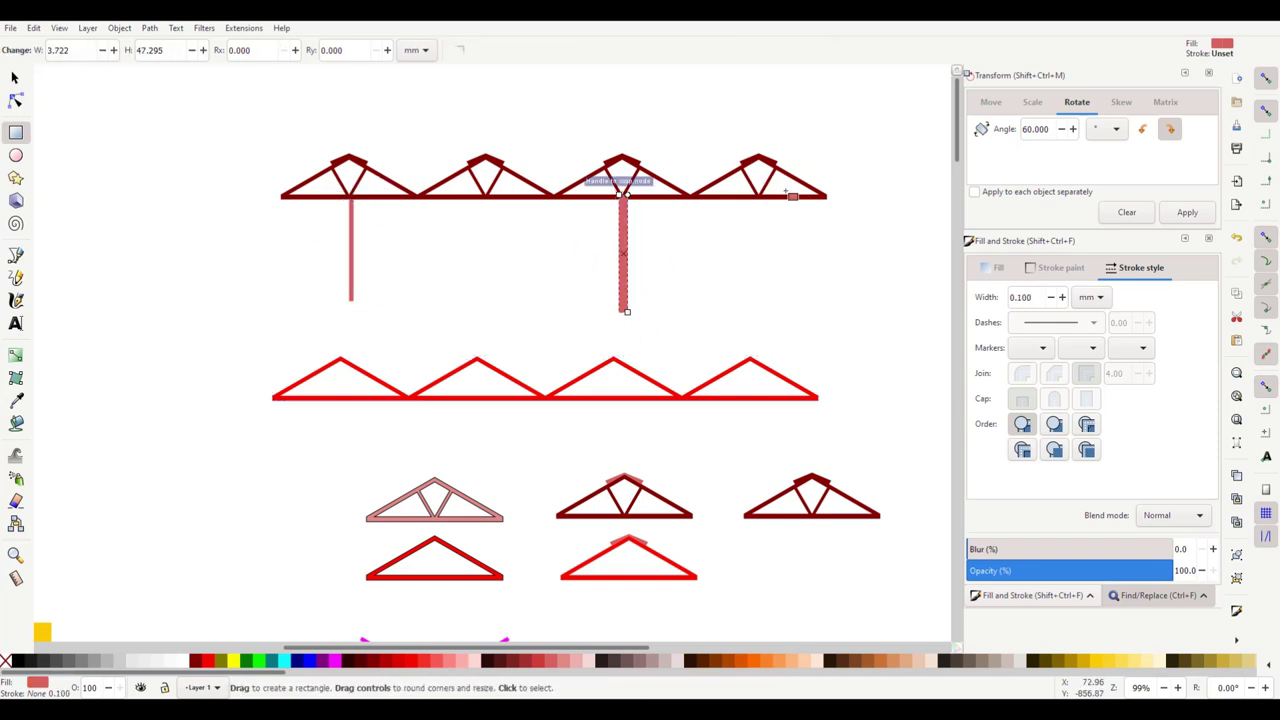
{"action": "left_click_drag", "start_coordinate": [818, 196], "coordinate": [898, 198]}
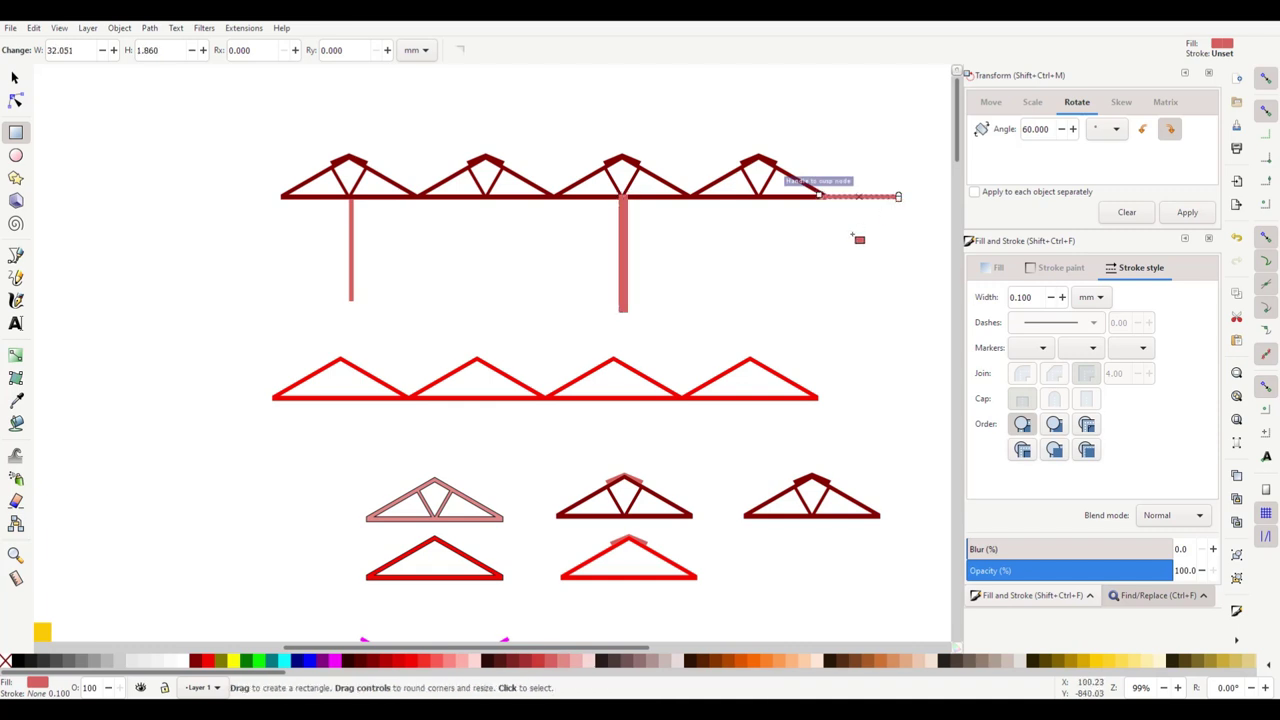
Step: Delete the two vertical bars, keeping only the right-end extension
{"action": "left_click", "coordinate": [15, 77]}
{"action": "key", "text": "Escape"}
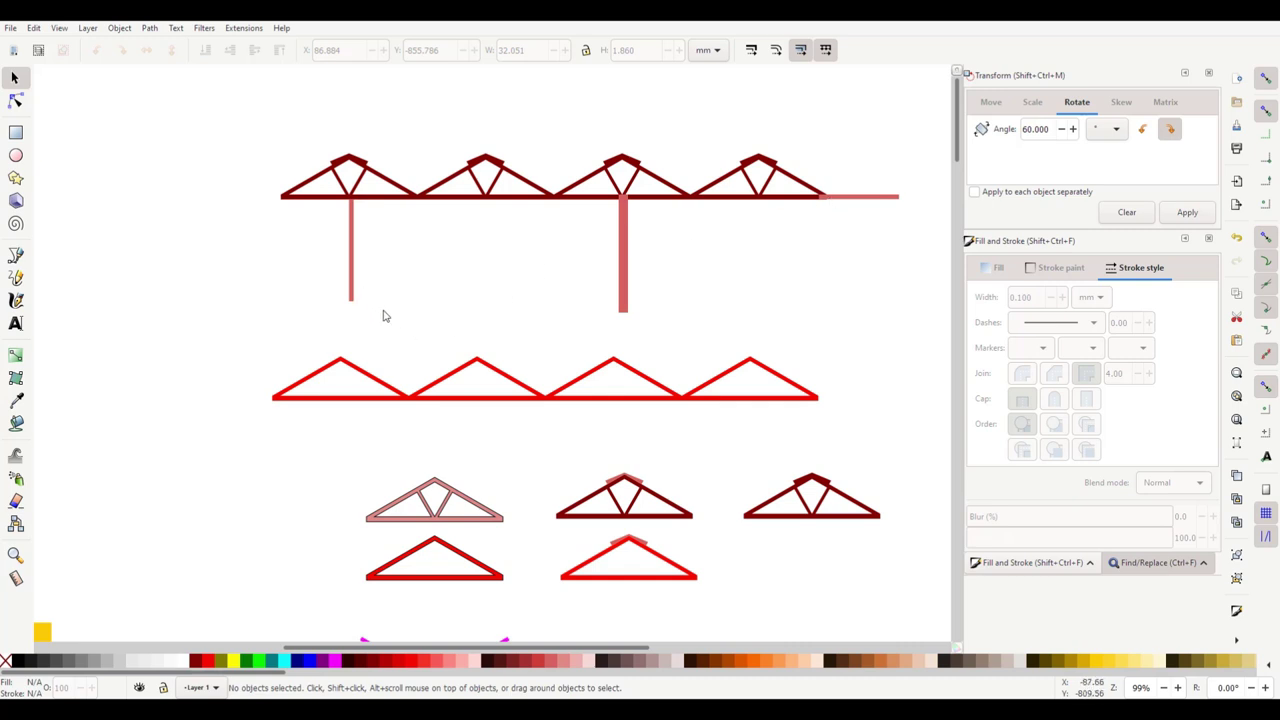
{"action": "left_click_drag", "start_coordinate": [691, 338], "coordinate": [294, 196]}
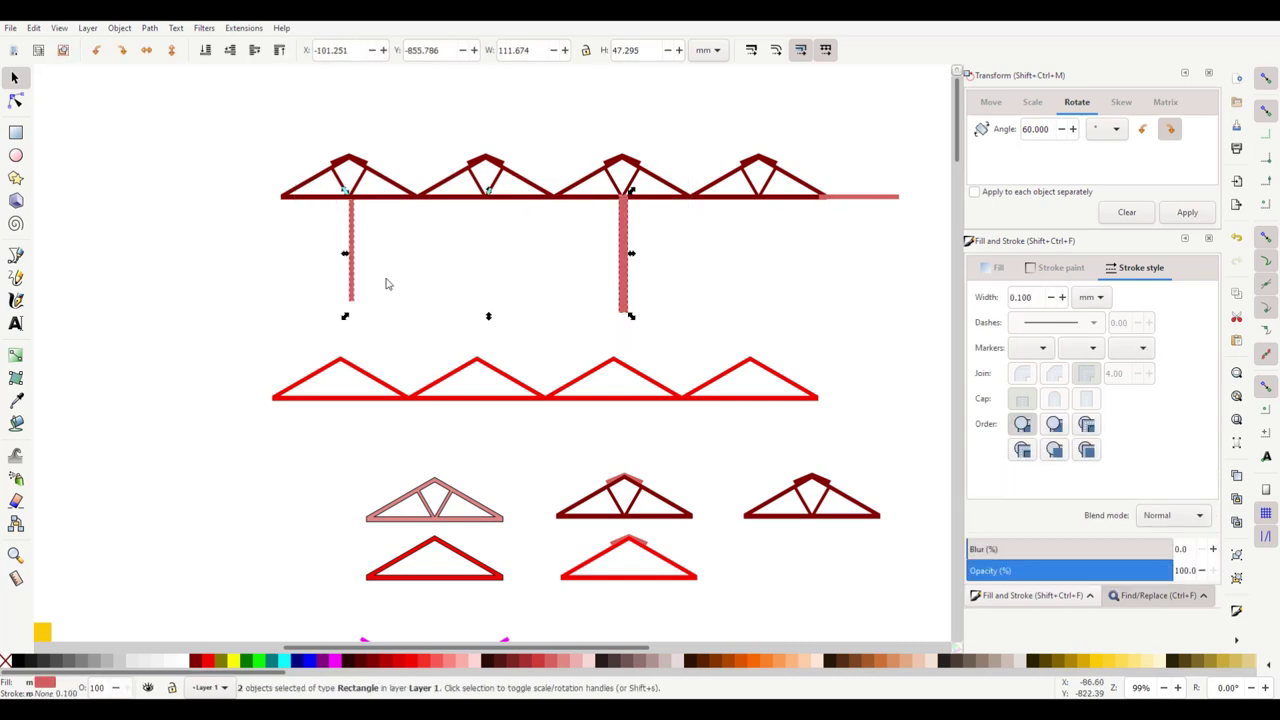
{"action": "key", "text": "Delete"}
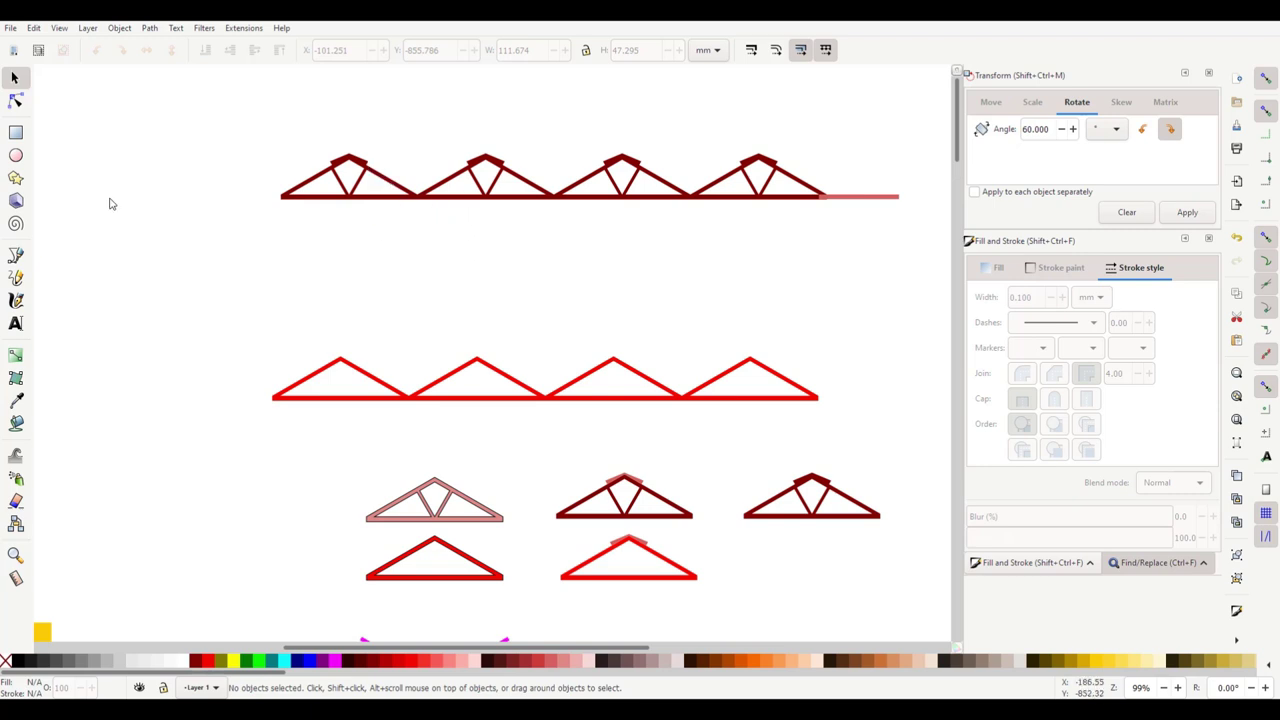
Step: Draw a very thin rectangle along the tops of the four dark trusses
{"action": "left_click", "coordinate": [15, 133]}
{"action": "left_click_drag", "start_coordinate": [366, 168], "coordinate": [827, 173]}
{"action": "left_click", "coordinate": [15, 77]}
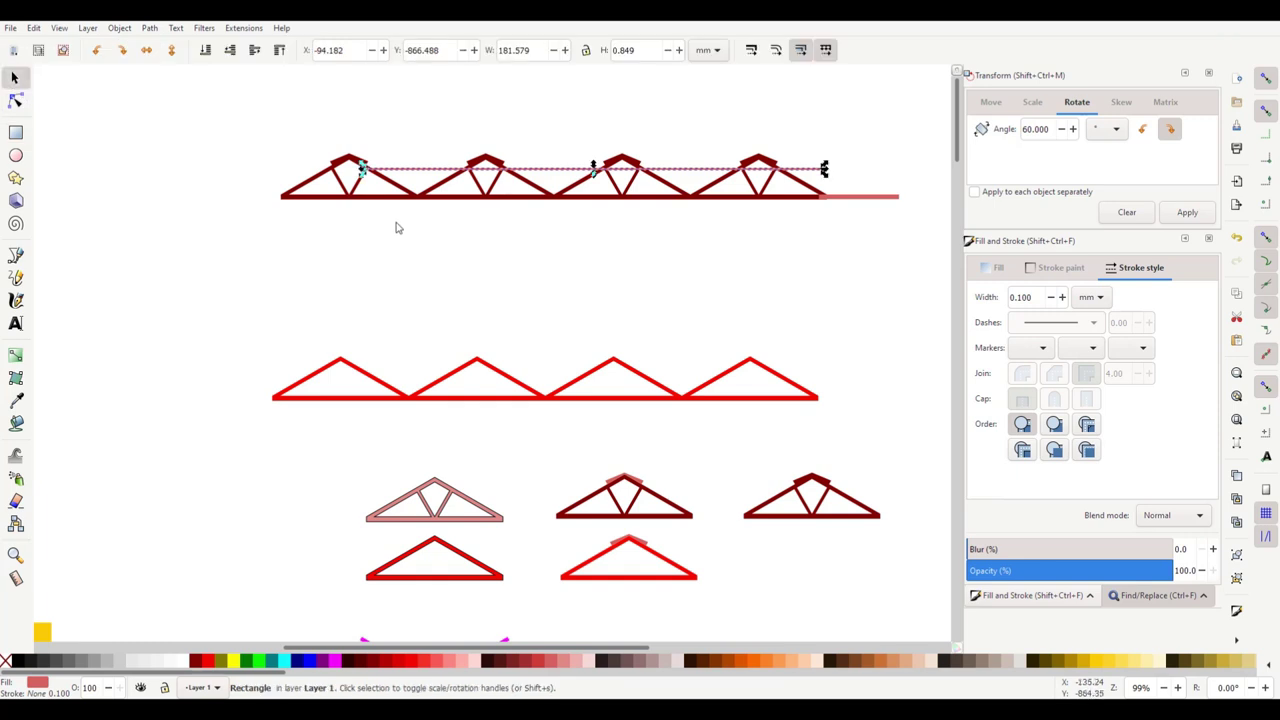
{"action": "left_click", "coordinate": [397, 226]}
{"action": "left_click", "coordinate": [425, 170]}
{"action": "left_click", "coordinate": [436, 213]}
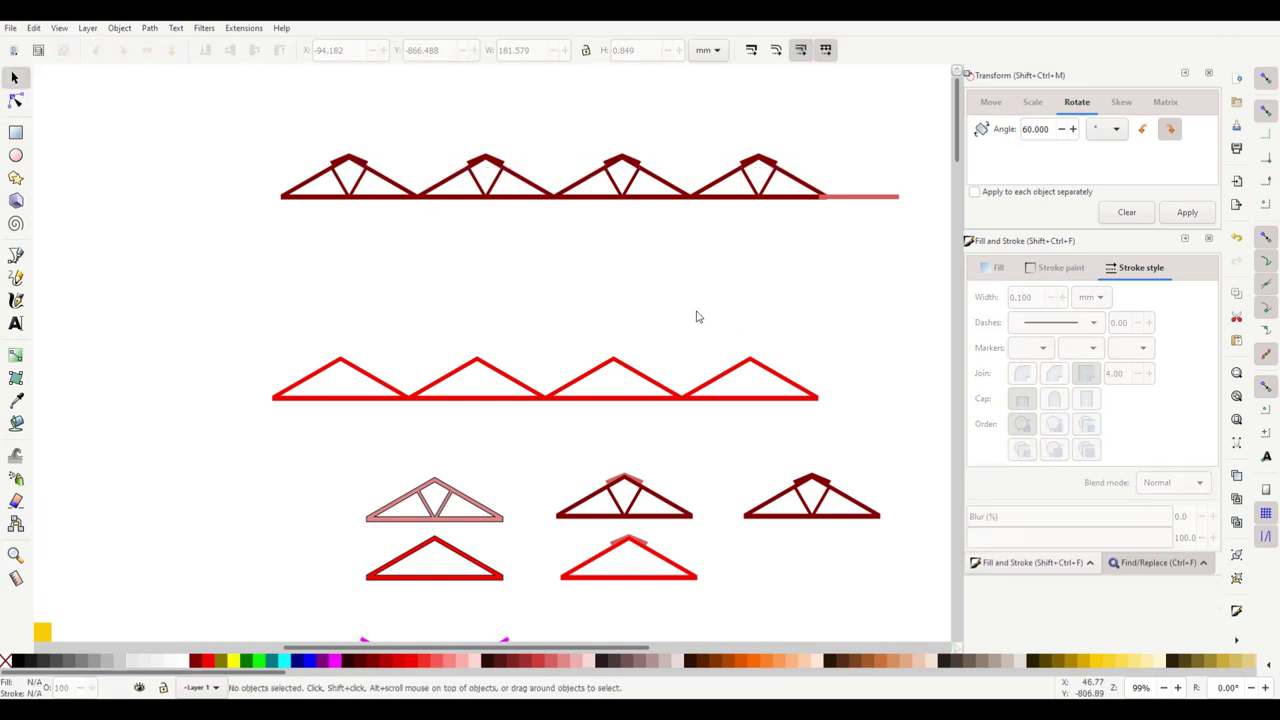
Step: Zoom to the coloured yellow, magenta and cyan bars and select the yellow one
{"action": "scroll", "coordinate": [670, 318], "scroll_direction": "down", "scroll_amount": 1}
{"action": "scroll", "coordinate": [675, 322], "scroll_direction": "down", "scroll_amount": 4}
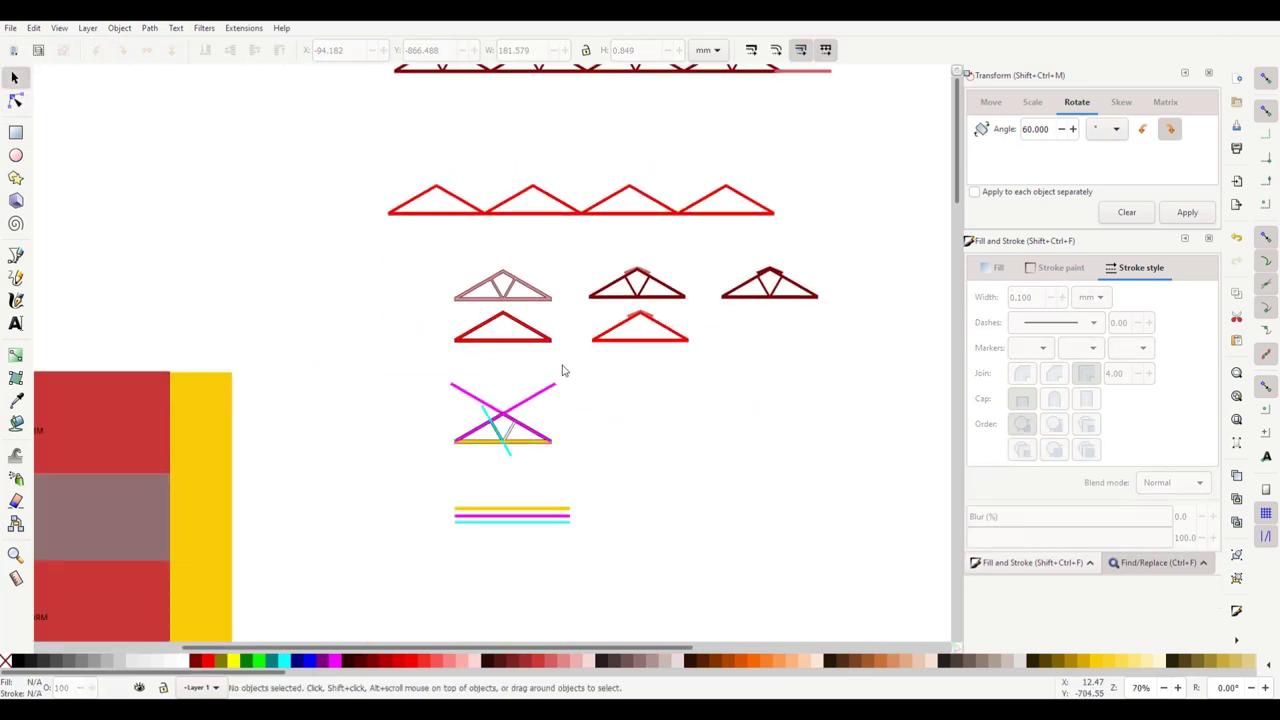
{"action": "scroll", "coordinate": [575, 350], "scroll_direction": "up", "scroll_amount": 1}
{"action": "scroll", "coordinate": [525, 450], "scroll_direction": "down", "scroll_amount": 5}
{"action": "scroll", "coordinate": [516, 393], "scroll_direction": "up", "scroll_amount": 5, "text": "ctrl"}
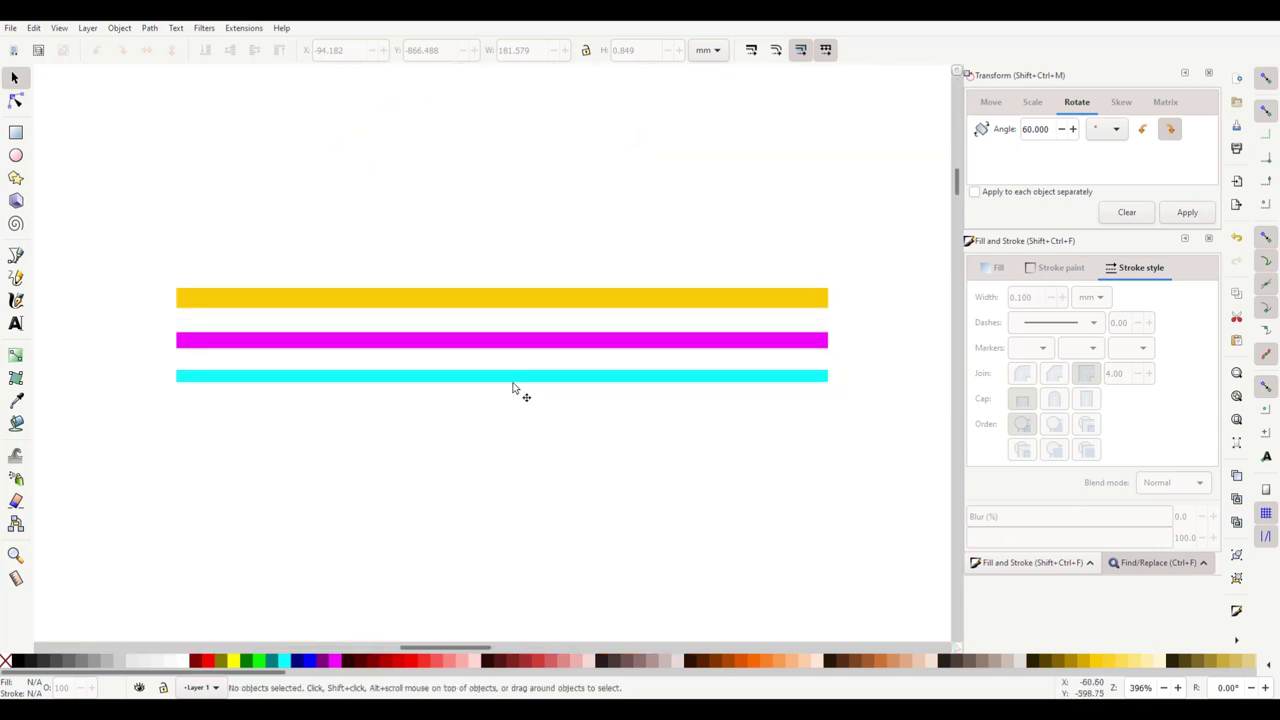
{"action": "left_click", "coordinate": [454, 297]}
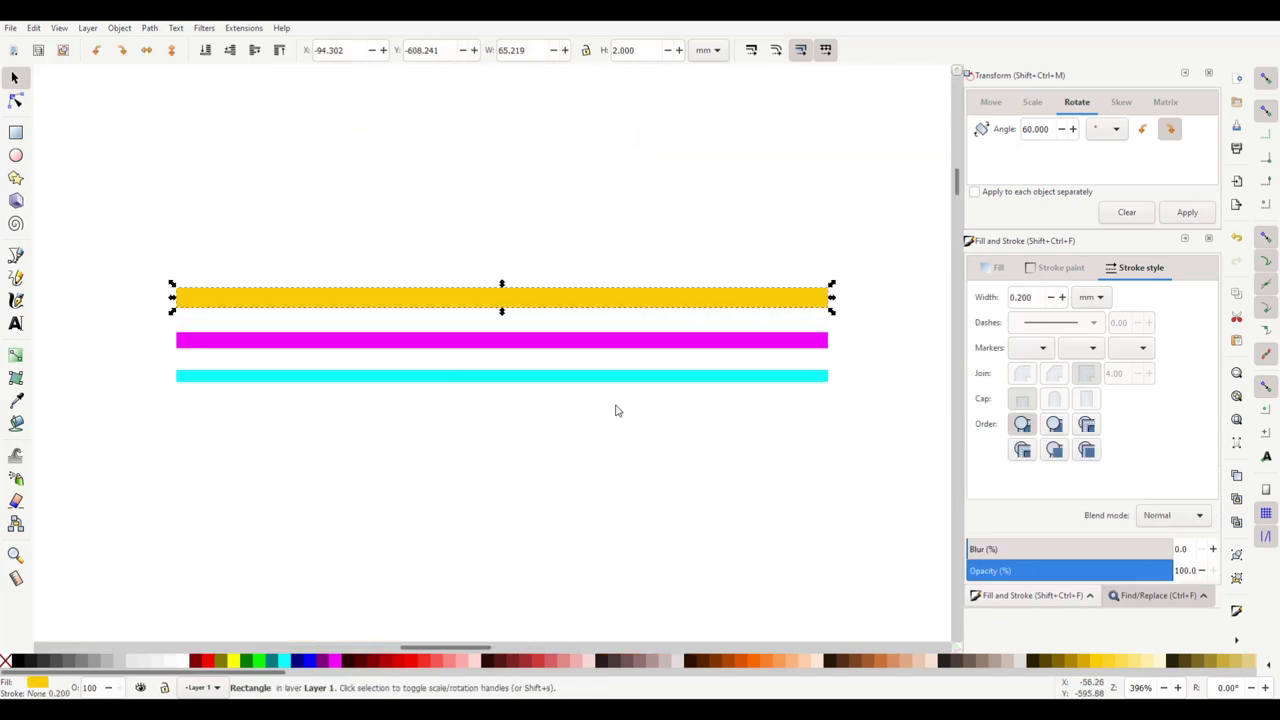
{"action": "scroll", "coordinate": [650, 403], "scroll_direction": "down", "scroll_amount": 1, "text": "ctrl"}
{"action": "scroll", "coordinate": [660, 410], "scroll_direction": "down", "scroll_amount": 3, "text": "ctrl"}
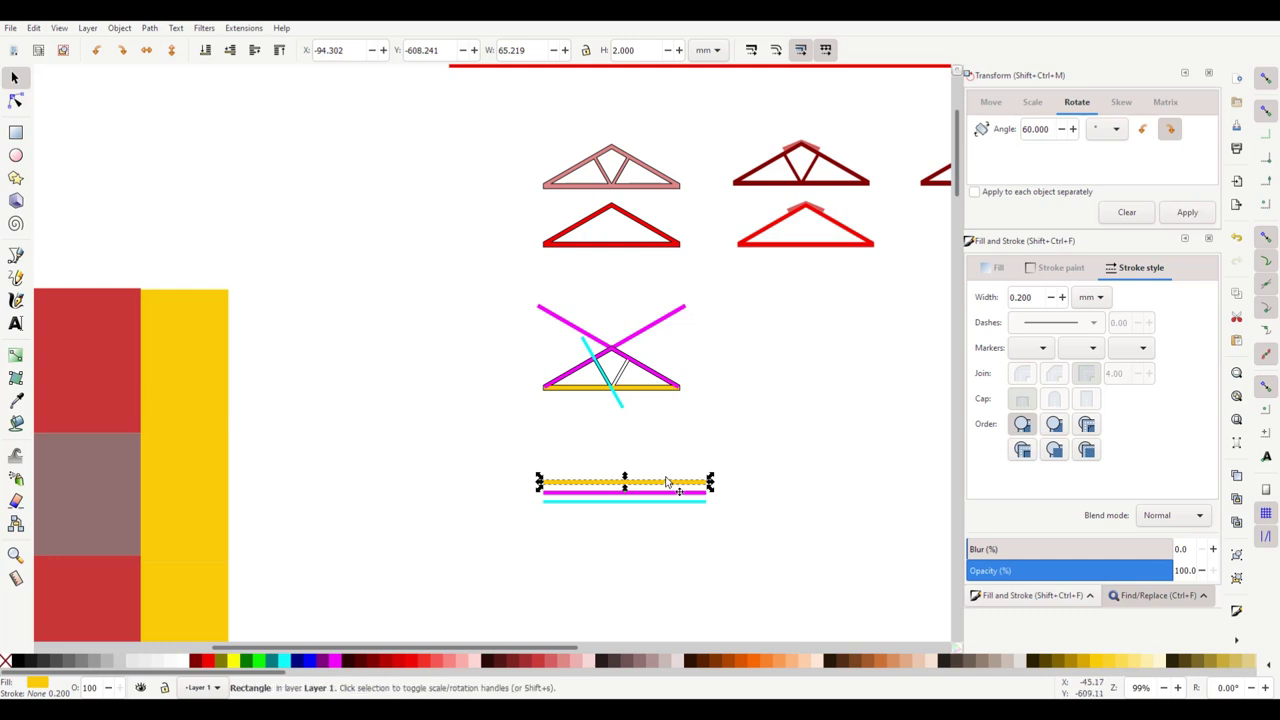
Step: Bring the yellow bar up and snap it onto the truss top chord corner
{"action": "left_click_drag", "start_coordinate": [650, 483], "coordinate": [630, 75]}
{"action": "scroll", "coordinate": [734, 331], "scroll_direction": "up", "scroll_amount": 6}
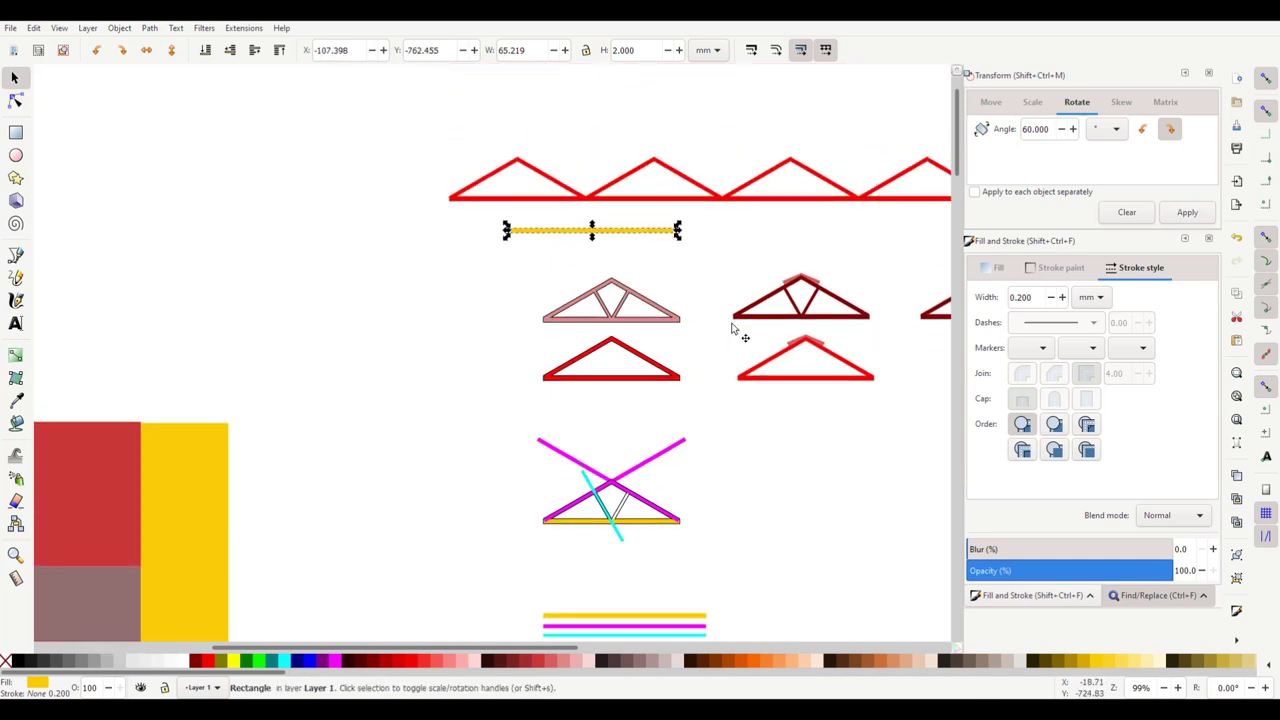
{"action": "left_click_drag", "start_coordinate": [614, 425], "coordinate": [620, 222]}
{"action": "scroll", "coordinate": [674, 403], "scroll_direction": "up", "scroll_amount": 3}
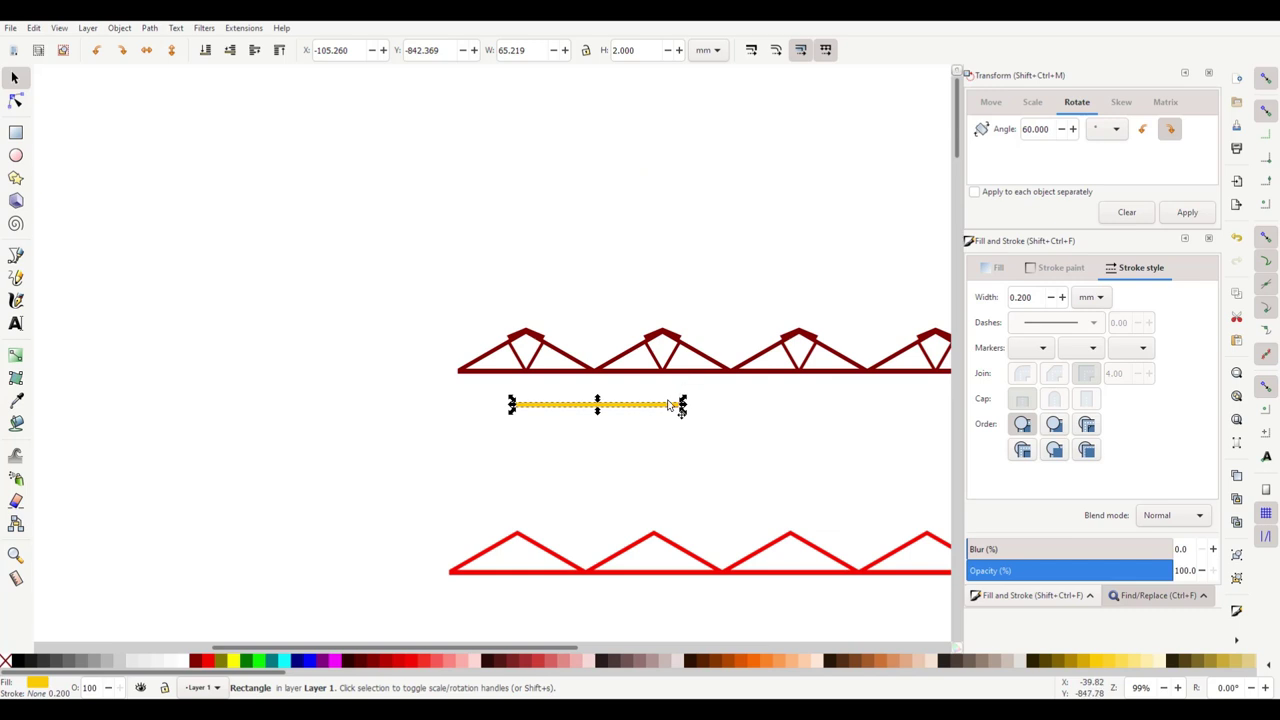
{"action": "scroll", "coordinate": [640, 398], "scroll_direction": "up", "scroll_amount": 1}
{"action": "scroll", "coordinate": [640, 398], "scroll_direction": "up", "scroll_amount": 2}
{"action": "left_click_drag", "start_coordinate": [363, 480], "coordinate": [423, 309]}
{"action": "scroll", "coordinate": [405, 325], "scroll_direction": "up", "scroll_amount": 3}
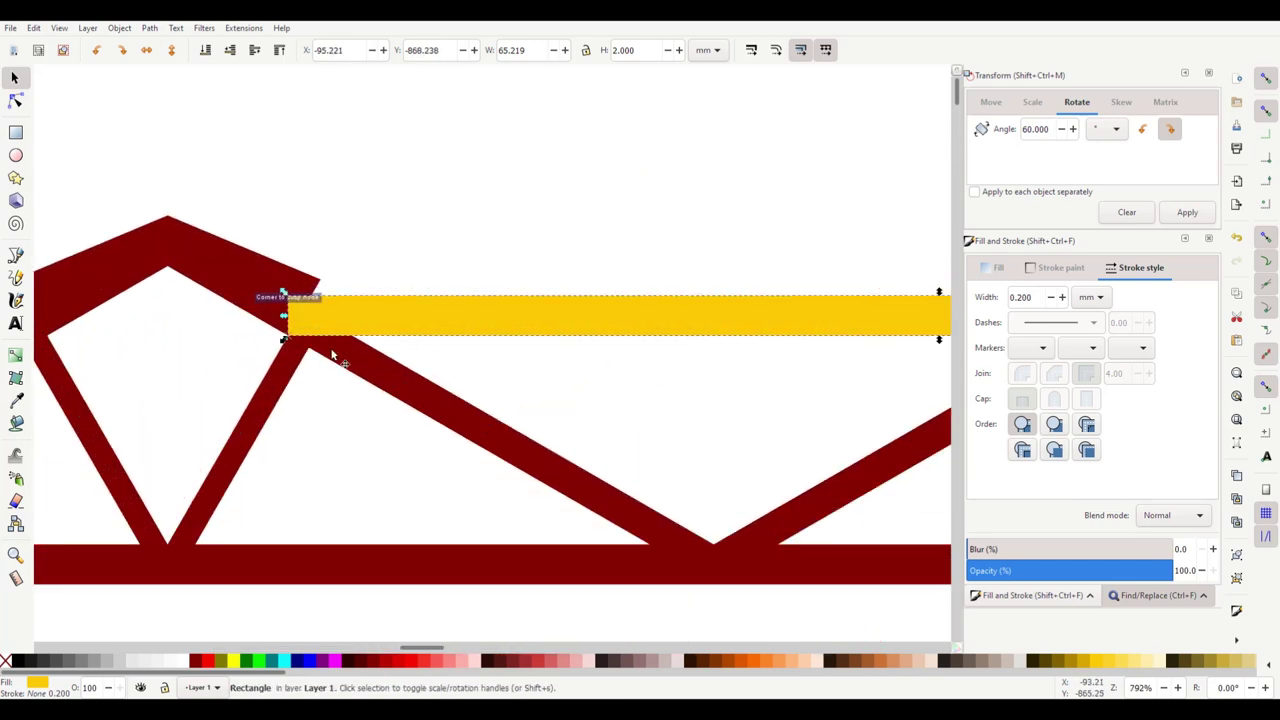
{"action": "mouse_move", "coordinate": [328, 328]}
{"action": "left_mouse_down"}
{"action": "mouse_move", "coordinate": [316, 286]}
{"action": "mouse_move", "coordinate": [312, 316]}
{"action": "left_mouse_up"}
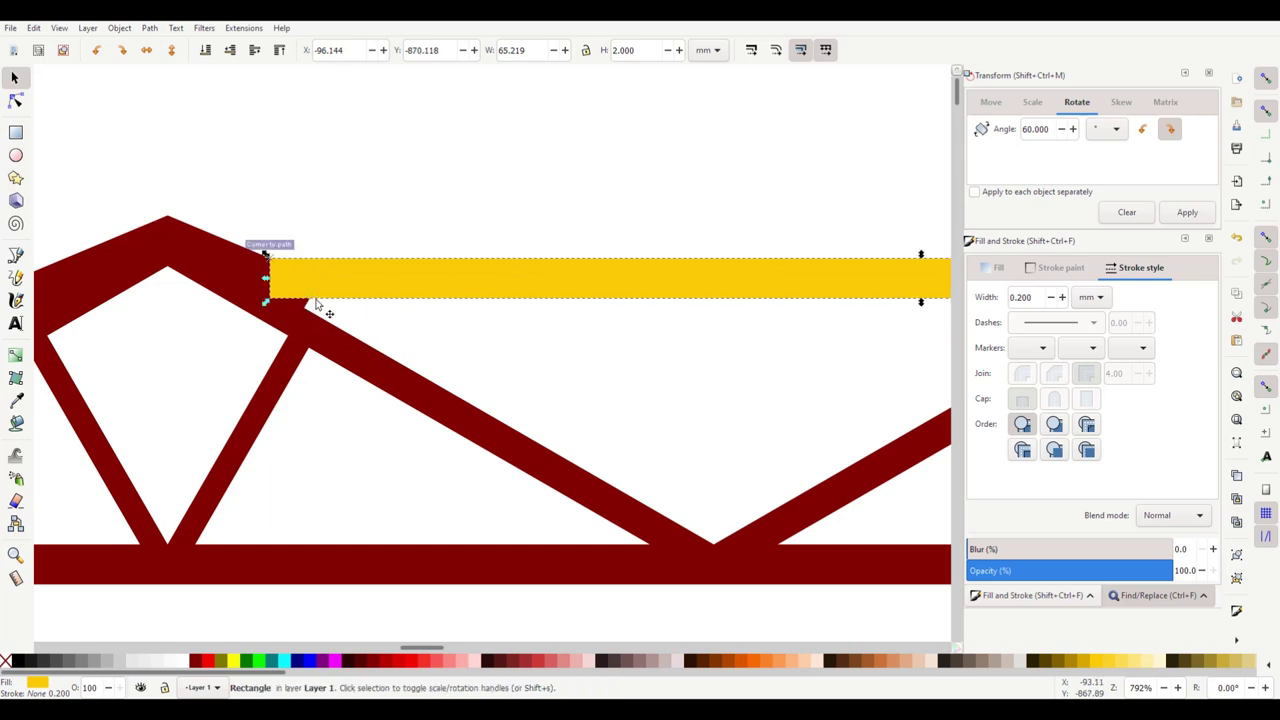
{"action": "left_click_drag", "start_coordinate": [389, 283], "coordinate": [411, 307]}
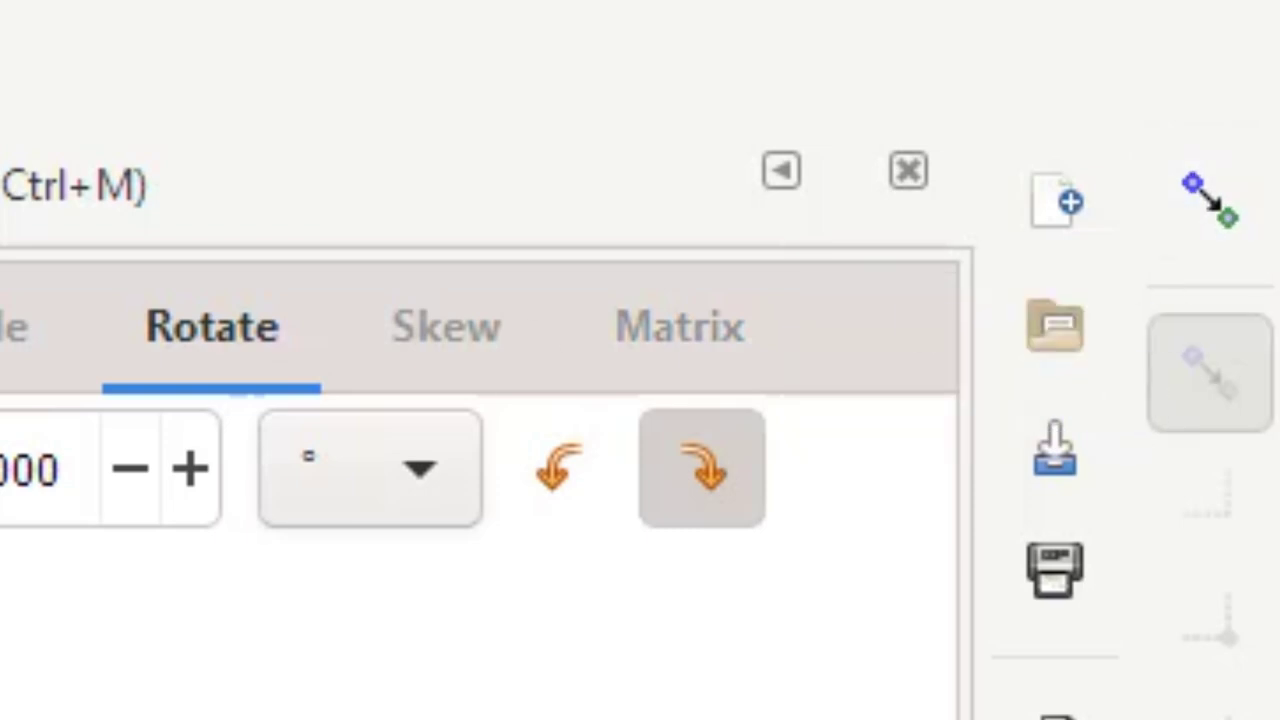
{"action": "left_click_drag", "start_coordinate": [302, 396], "coordinate": [295, 396]}
Step: Shorten the yellow bar so it ends at the next truss peak
{"action": "scroll", "coordinate": [430, 652], "scroll_direction": "right", "scroll_amount": 1}
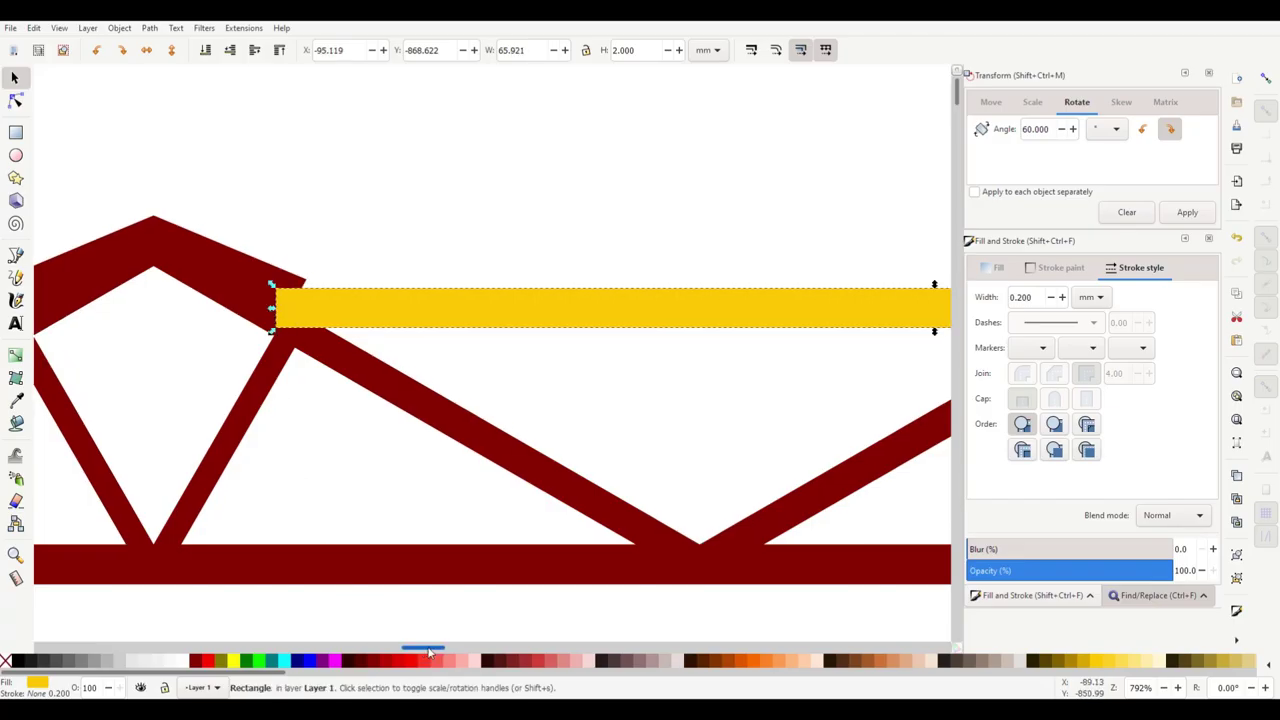
{"action": "scroll", "coordinate": [430, 652], "scroll_direction": "right", "scroll_amount": 3}
{"action": "scroll", "coordinate": [614, 449], "scroll_direction": "down", "scroll_amount": 3}
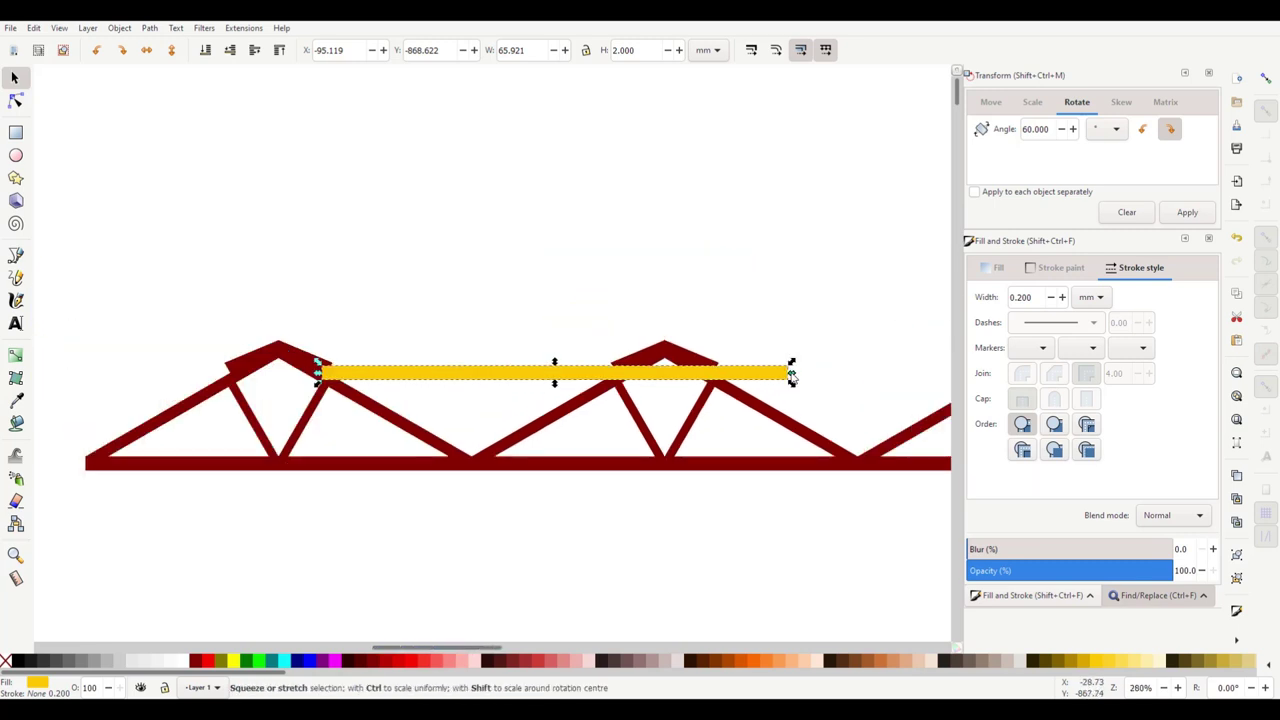
{"action": "left_click_drag", "start_coordinate": [791, 375], "coordinate": [623, 397]}
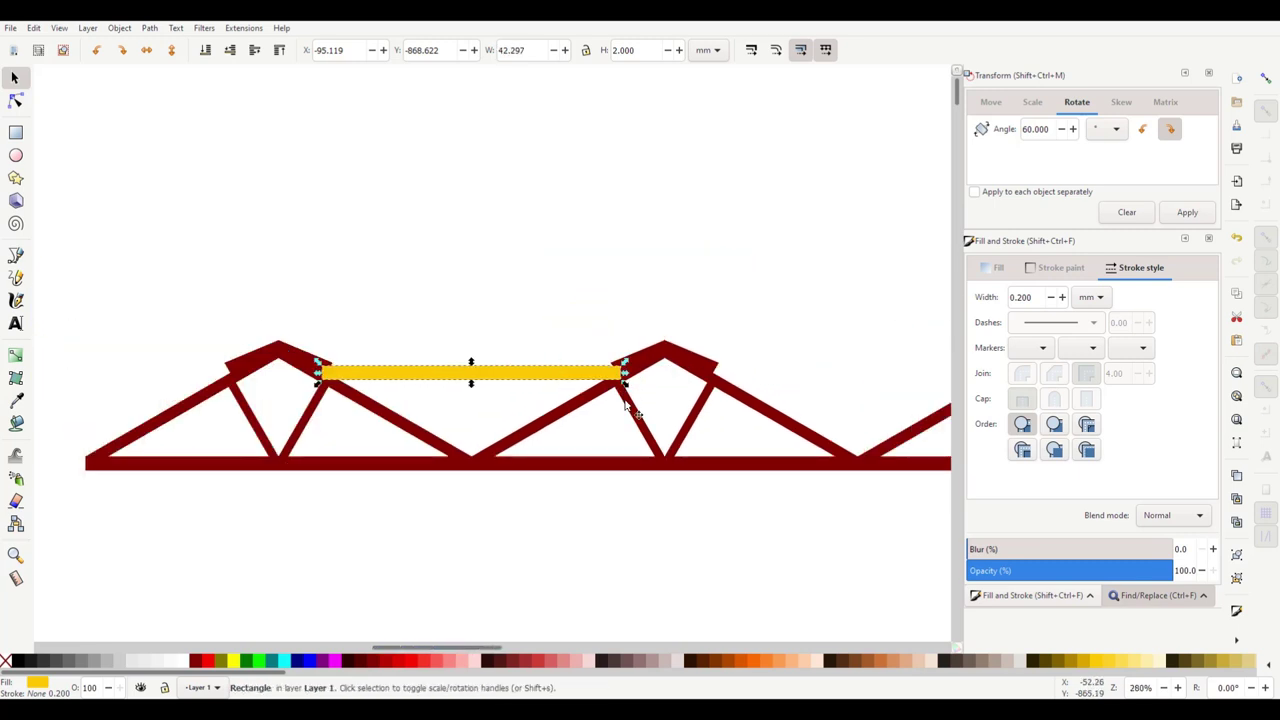
{"action": "left_click", "coordinate": [511, 391]}
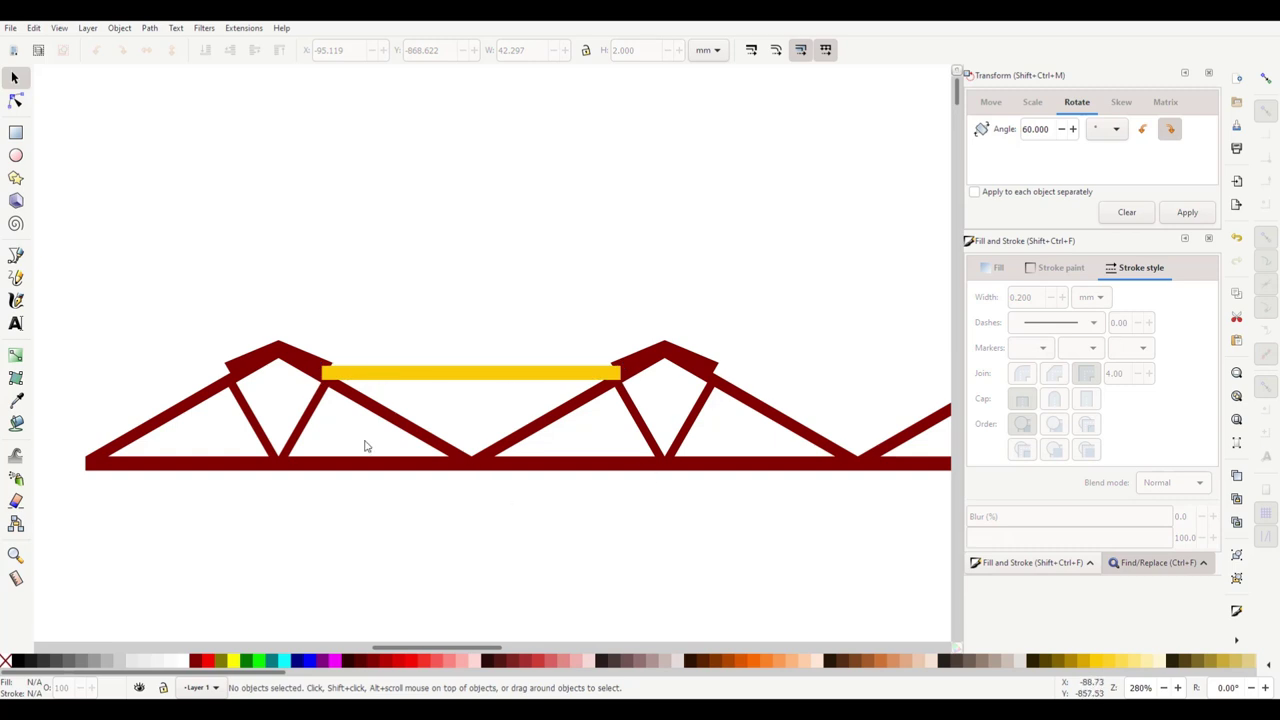
{"action": "left_click", "coordinate": [407, 380]}
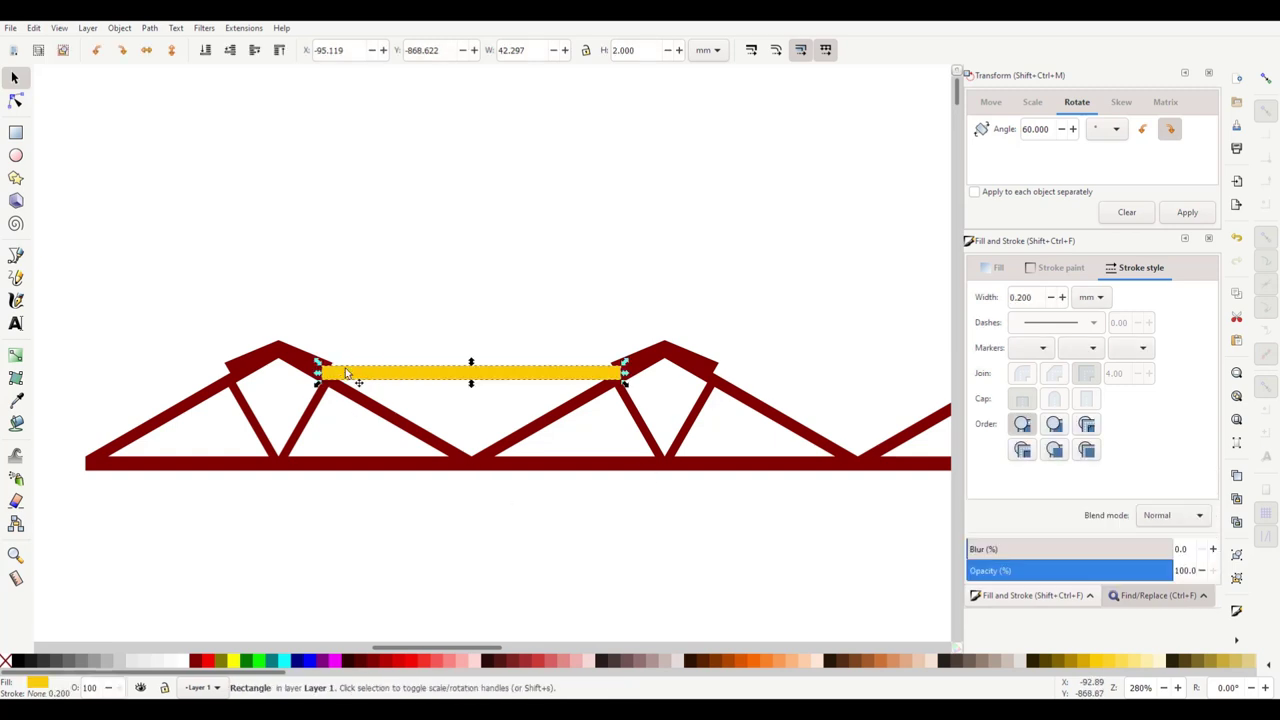
Step: Place yellow bar copies in the next gaps, giving three 42.297 mm bars
{"action": "left_click_drag", "start_coordinate": [344, 378], "coordinate": [738, 381]}
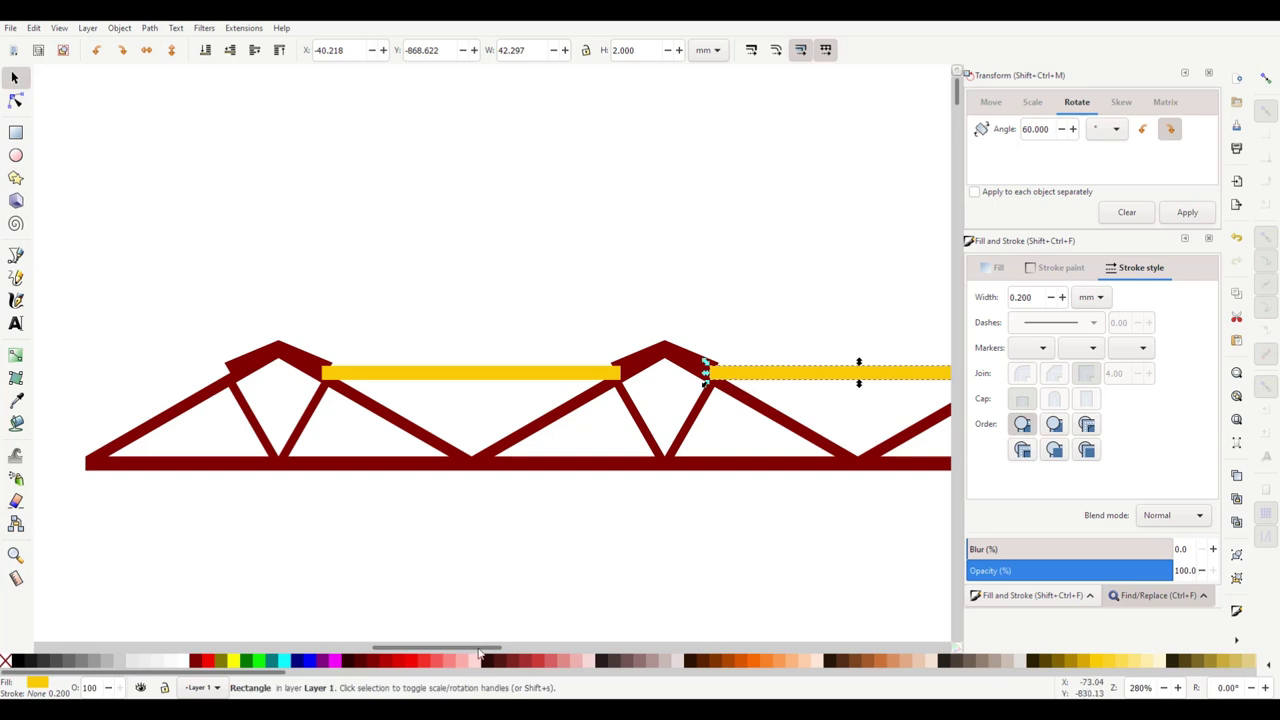
{"action": "left_click_drag", "start_coordinate": [478, 652], "coordinate": [574, 652]}
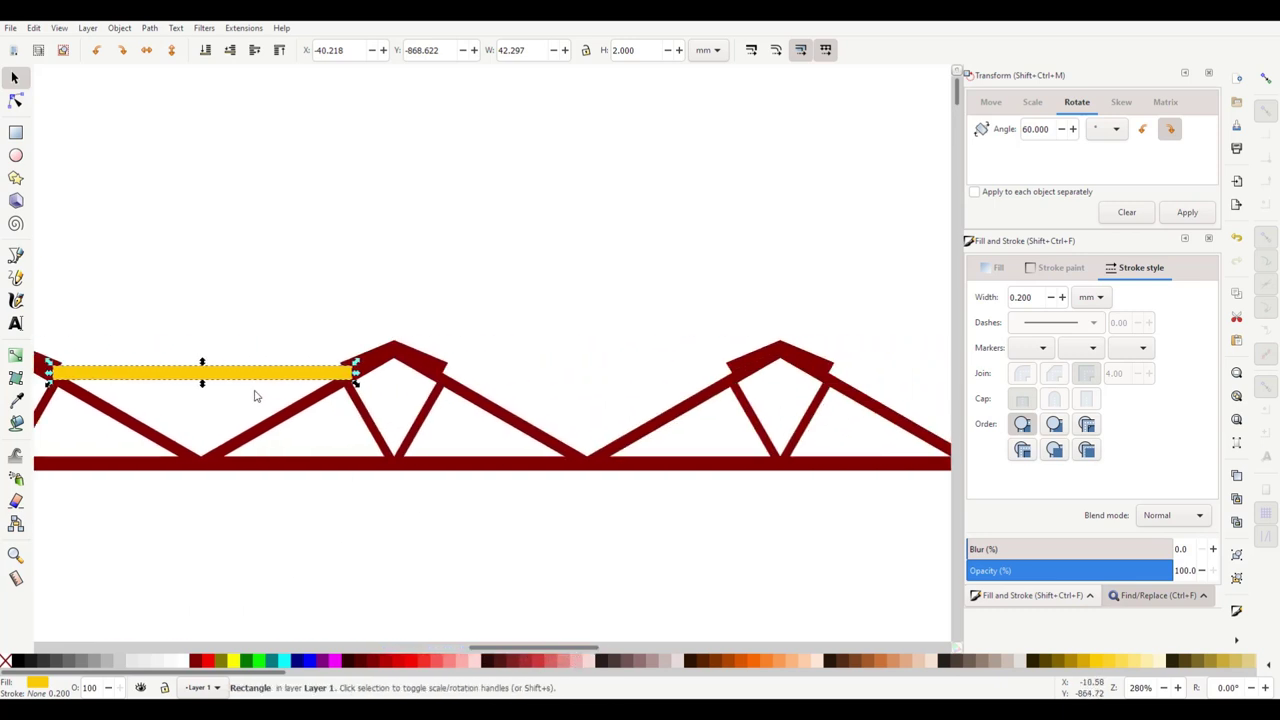
{"action": "left_click_drag", "start_coordinate": [246, 380], "coordinate": [640, 389]}
{"action": "scroll", "coordinate": [614, 451], "scroll_direction": "down", "scroll_amount": 2}
{"action": "left_click", "coordinate": [462, 628]}
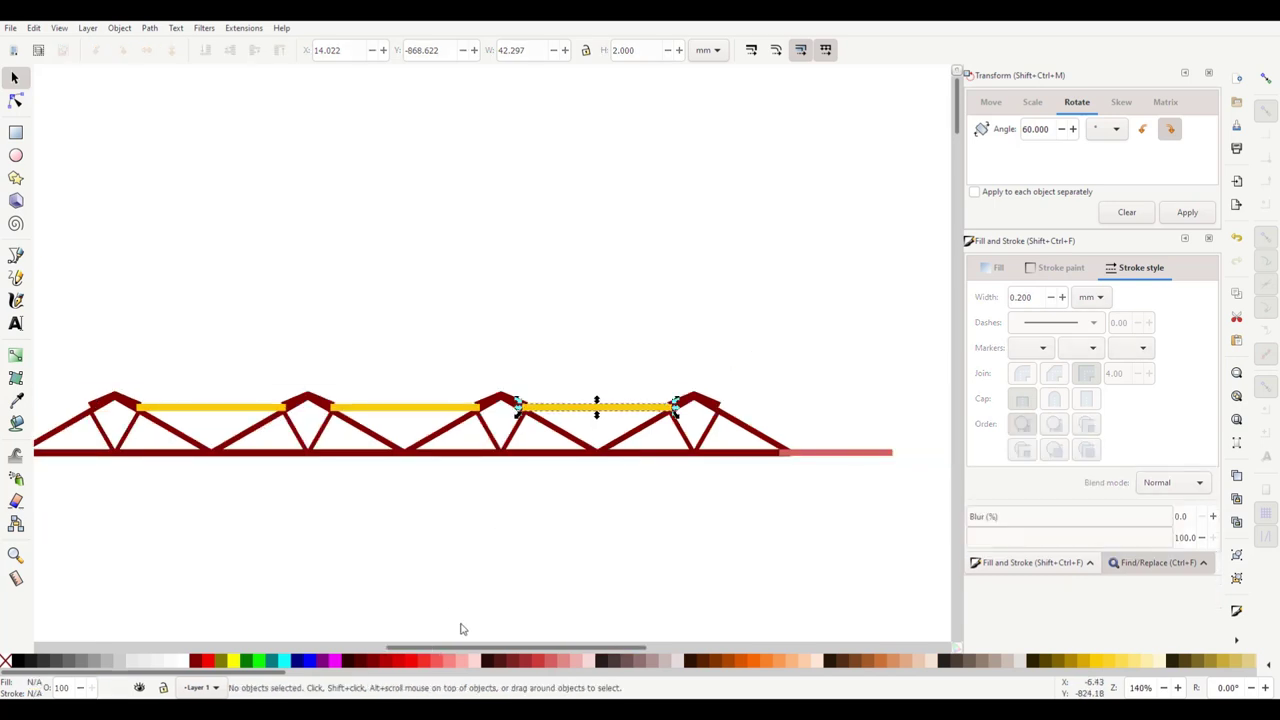
{"action": "scroll", "coordinate": [493, 652], "scroll_direction": "left", "scroll_amount": 1}
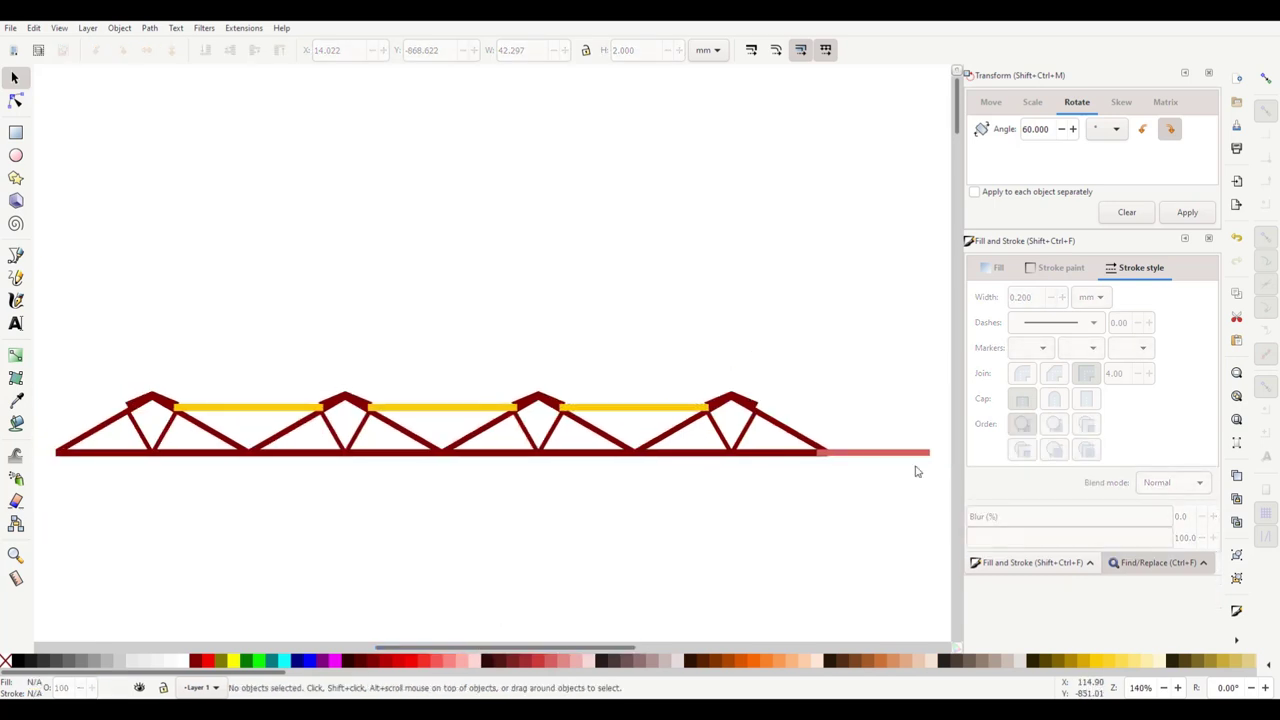
Step: Delete the pink chord extension, duplicate the truss upward and remove the lower copy's yellow bars
{"action": "left_click", "coordinate": [876, 456]}
{"action": "key", "text": "Delete"}
{"action": "left_click_drag", "start_coordinate": [42, 364], "coordinate": [914, 514]}
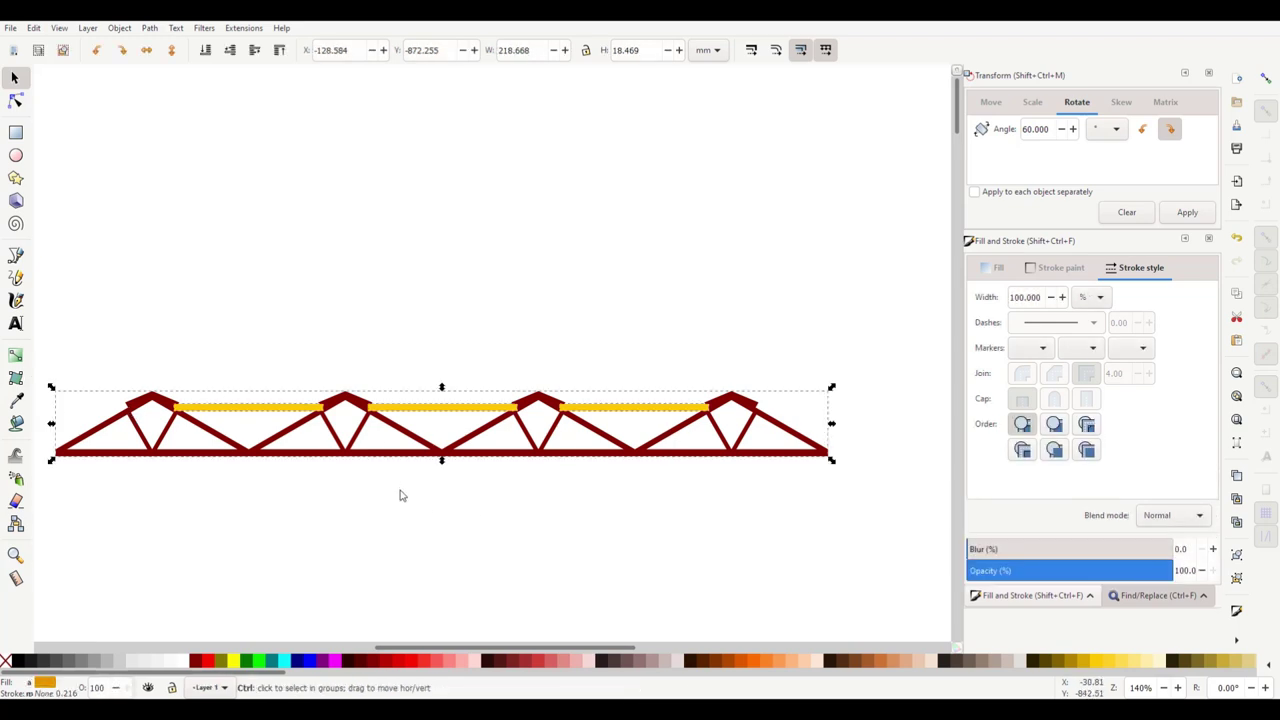
{"action": "key", "text": "ctrl+d"}
{"action": "left_click_drag", "start_coordinate": [371, 460], "coordinate": [391, 294]}
{"action": "left_click_drag", "start_coordinate": [117, 354], "coordinate": [735, 461]}
{"action": "key", "text": "Delete"}
{"action": "left_click", "coordinate": [520, 455]}
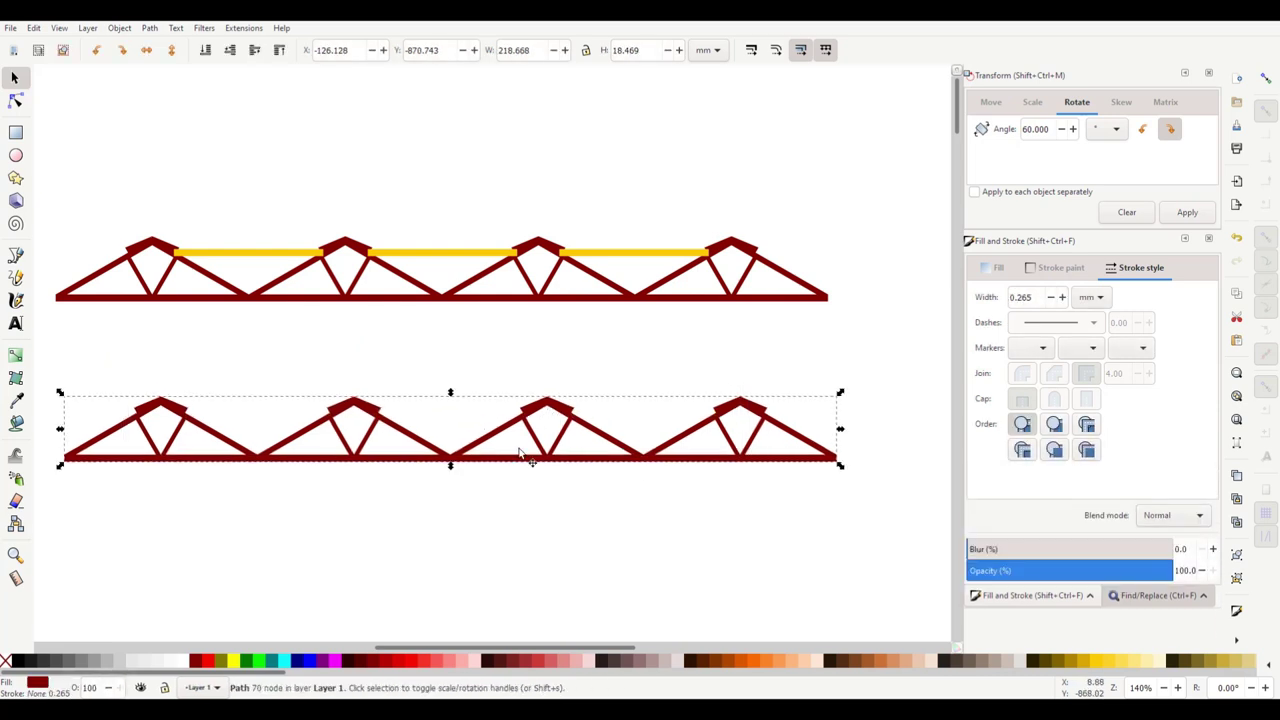
Step: Move the red truss outline up and line it up over the yellow-barred truss
{"action": "scroll", "coordinate": [518, 380], "scroll_direction": "down", "scroll_amount": 2}
{"action": "left_click", "coordinate": [424, 560]}
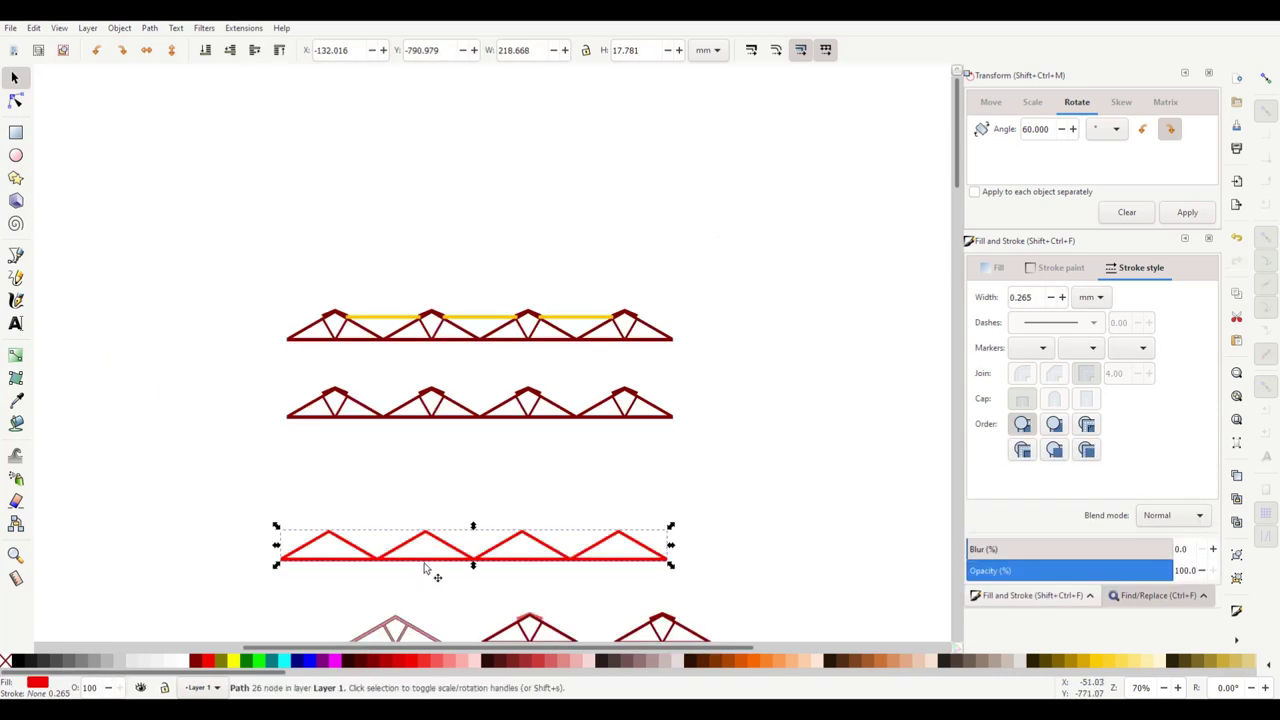
{"action": "left_click_drag", "start_coordinate": [424, 565], "coordinate": [424, 281]}
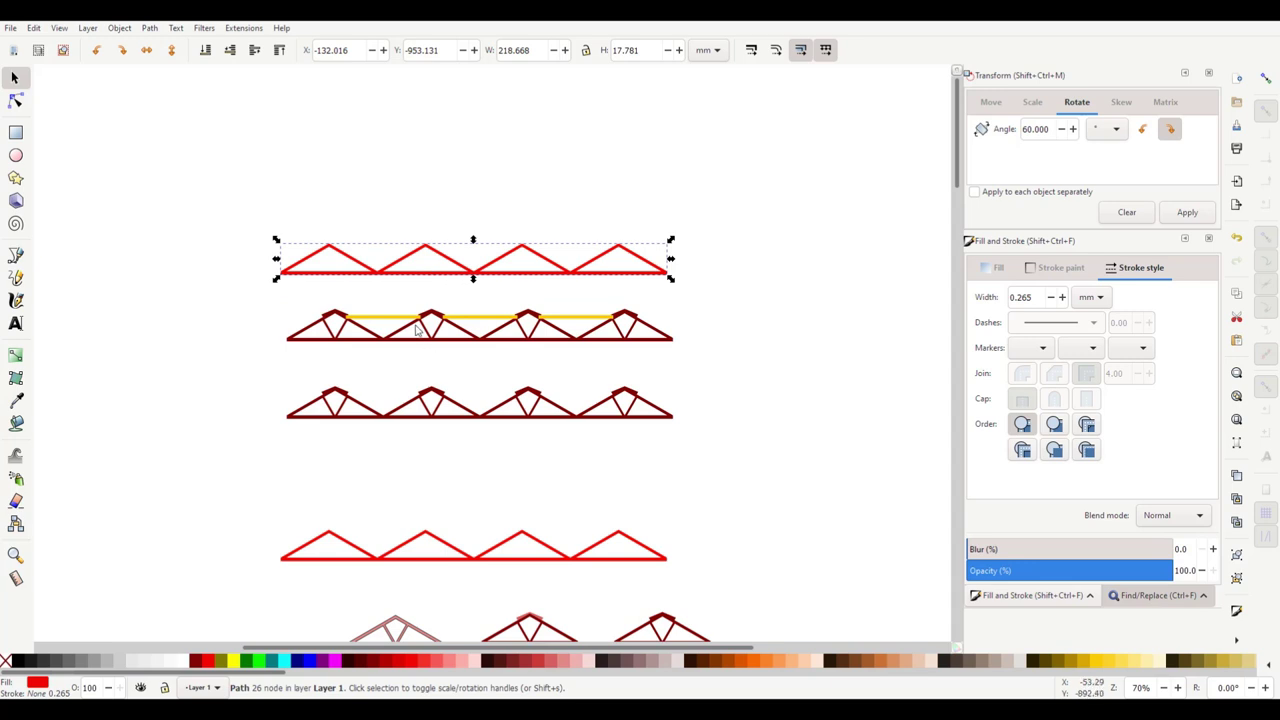
{"action": "scroll", "coordinate": [408, 303], "scroll_direction": "up", "scroll_amount": 2}
{"action": "scroll", "coordinate": [408, 303], "scroll_direction": "up", "scroll_amount": 1}
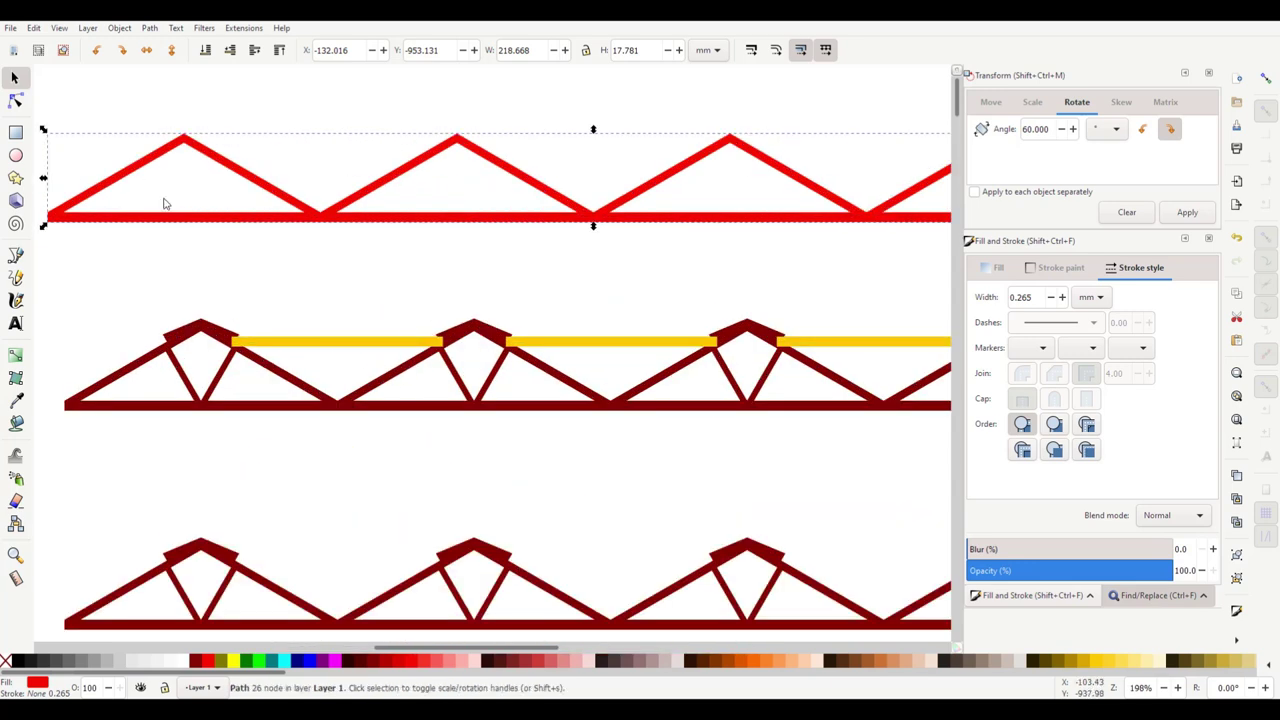
{"action": "left_click_drag", "start_coordinate": [181, 148], "coordinate": [330, 208]}
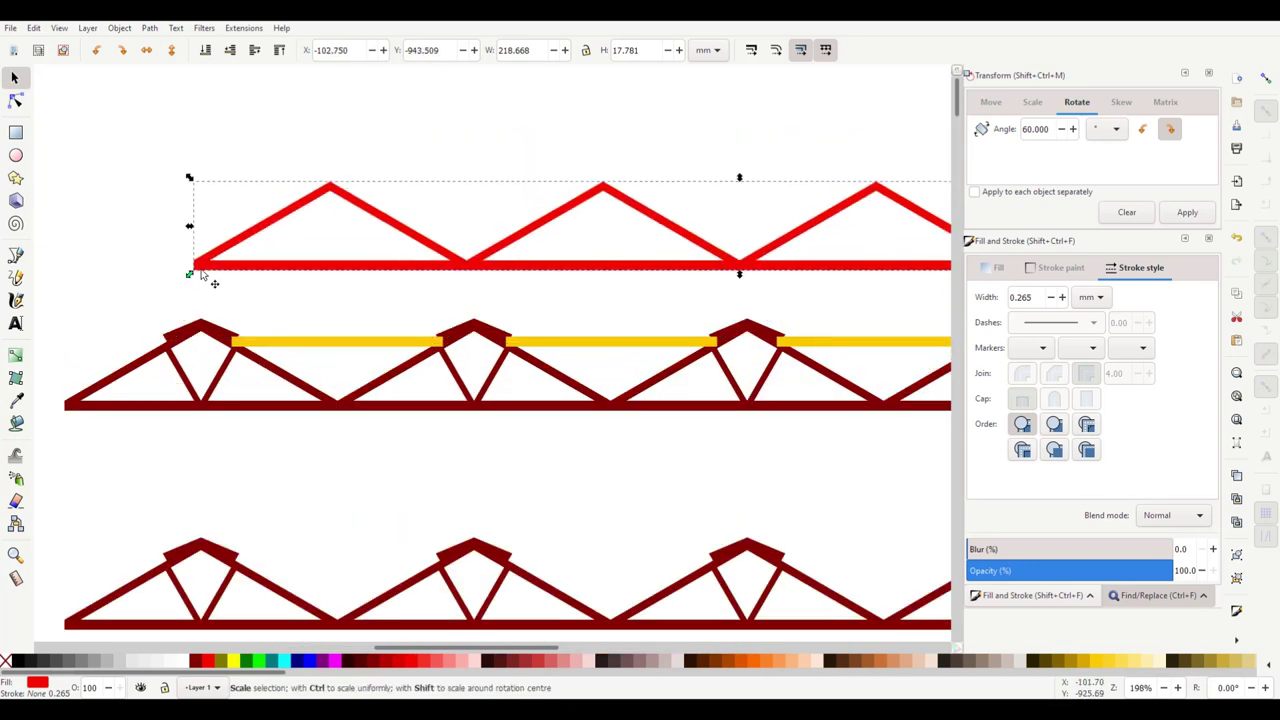
{"action": "left_click_drag", "start_coordinate": [200, 277], "coordinate": [130, 405]}
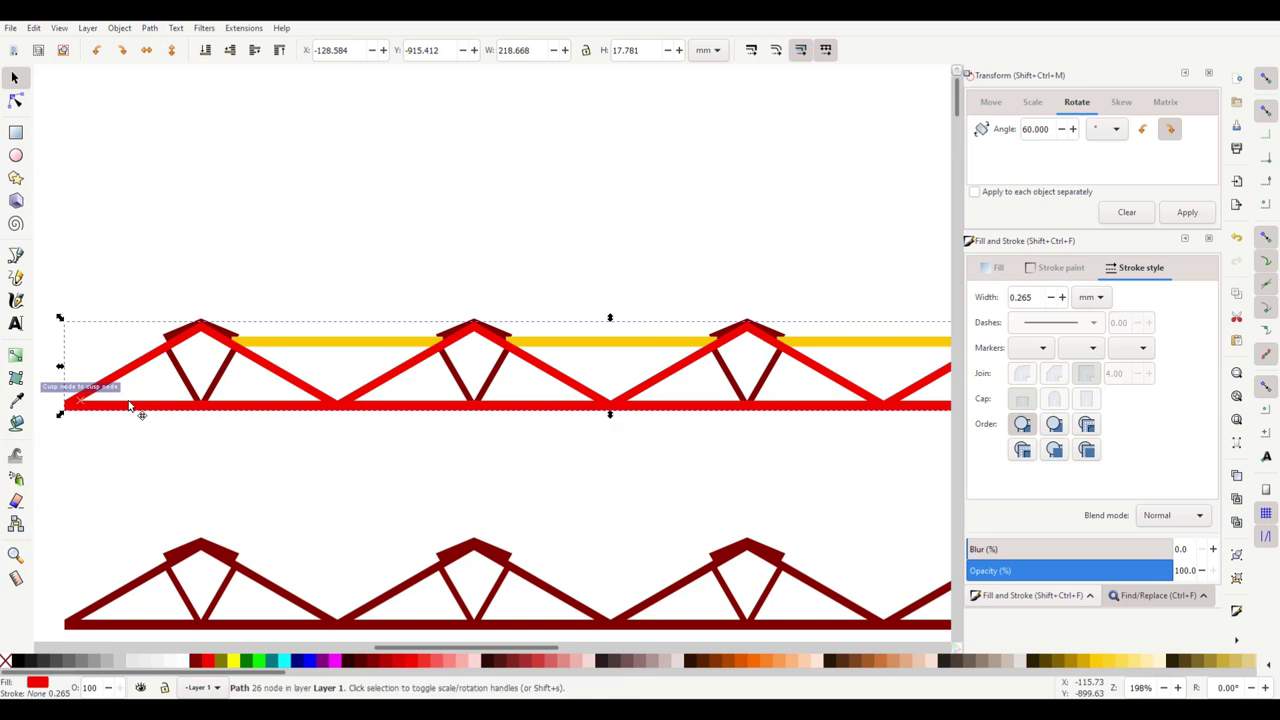
{"action": "key", "text": "Escape"}
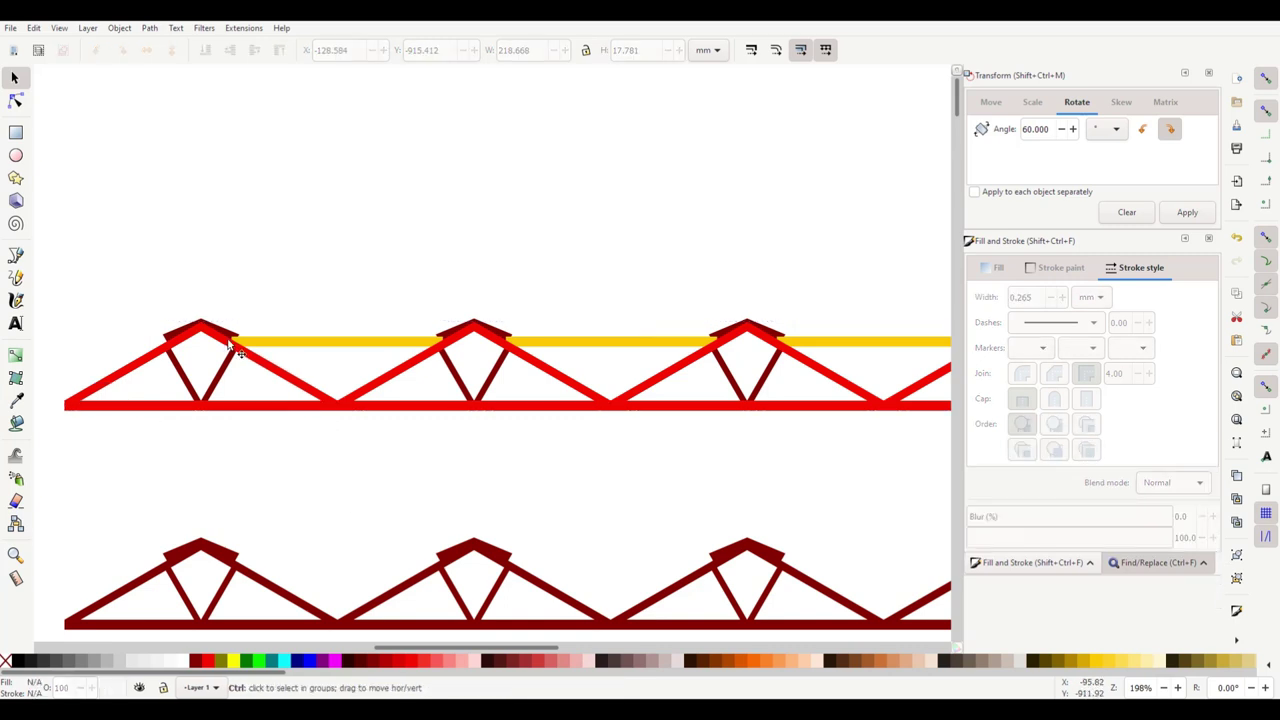
Step: Turn snapping off and widen the first yellow bar to 44.518 mm under the apex caps
{"action": "scroll", "coordinate": [240, 345], "scroll_direction": "up", "scroll_amount": 3, "text": "ctrl"}
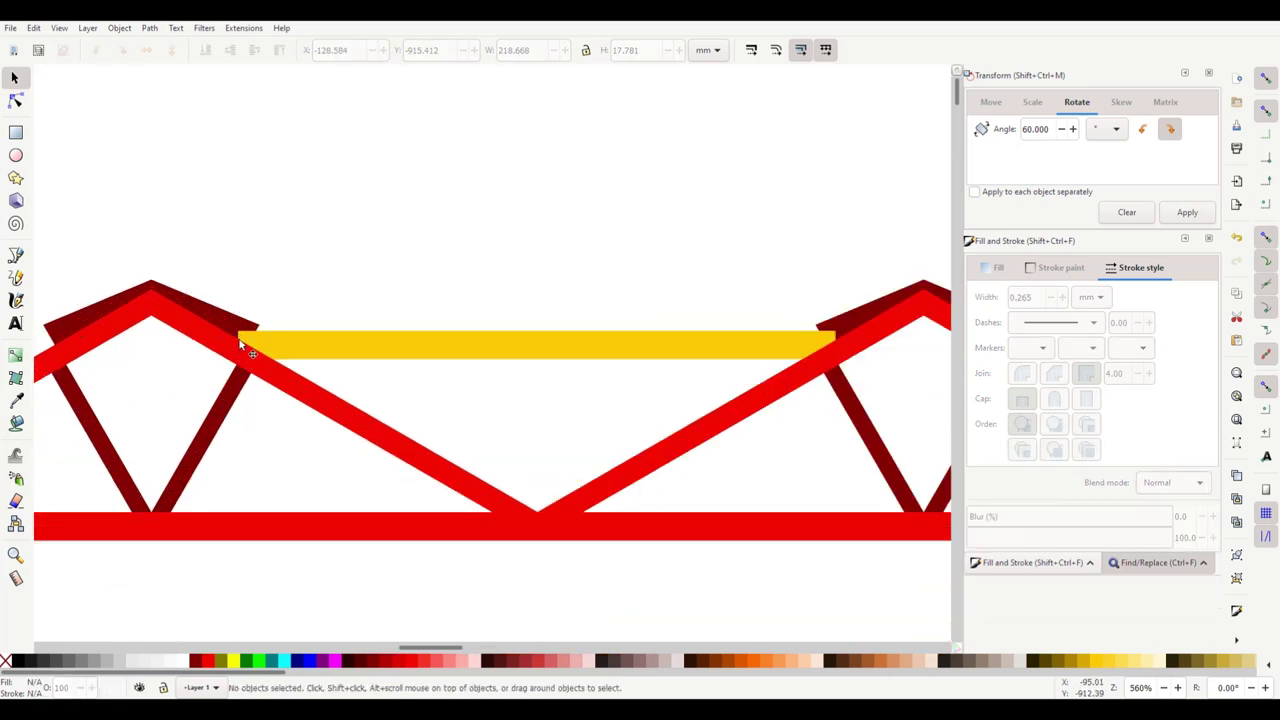
{"action": "left_click", "coordinate": [645, 355]}
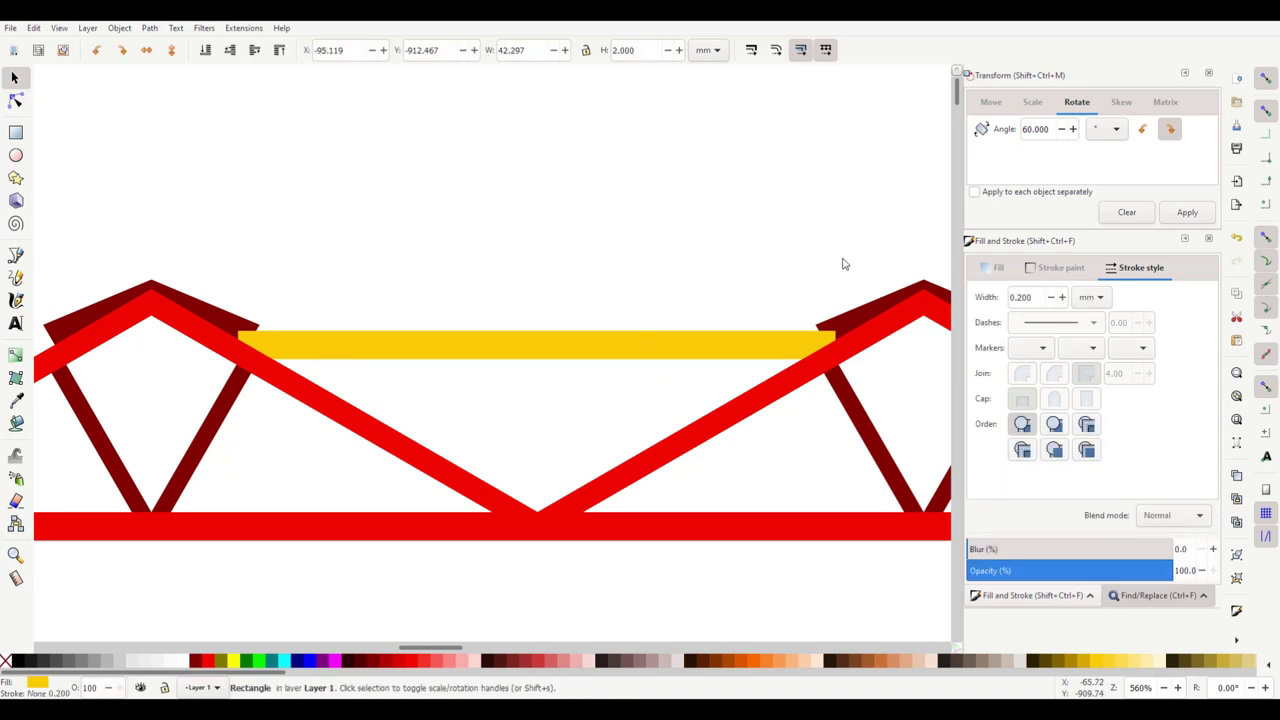
{"action": "left_click", "coordinate": [1258, 80]}
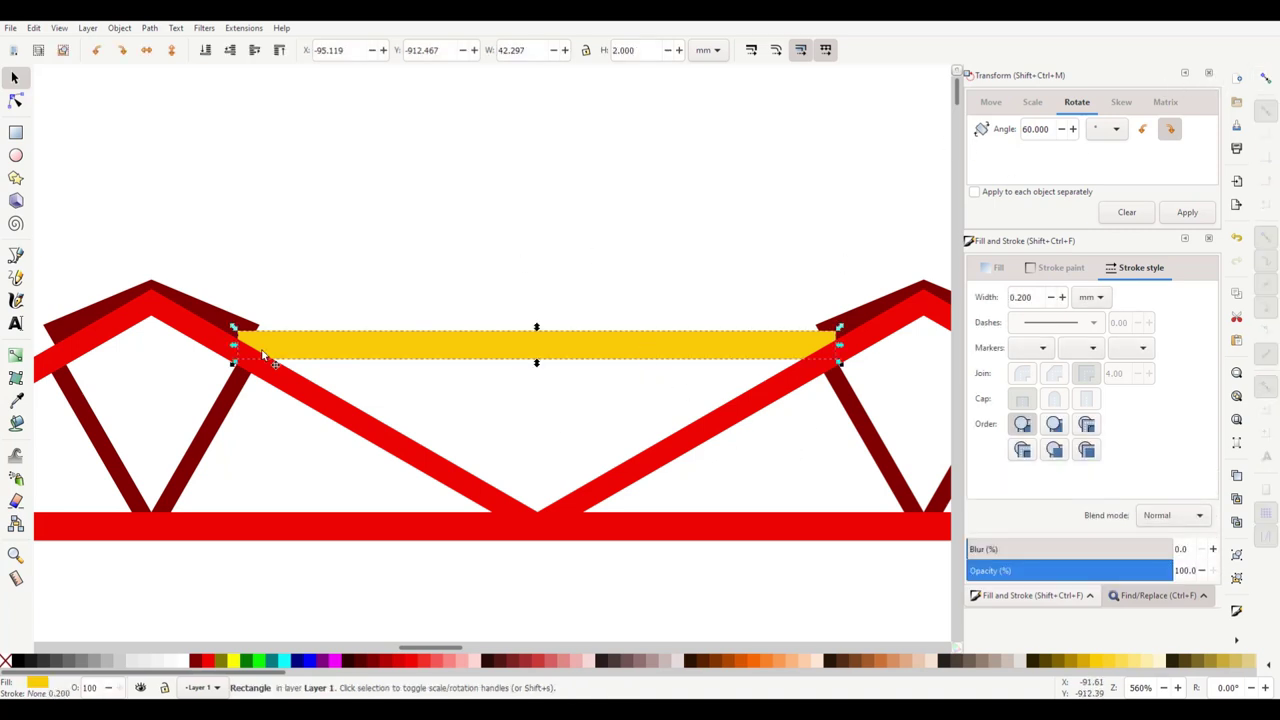
{"action": "mouse_move", "coordinate": [236, 347]}
{"action": "left_mouse_down"}
{"action": "mouse_move", "coordinate": [220, 347]}
{"action": "mouse_move", "coordinate": [429, 346]}
{"action": "mouse_move", "coordinate": [237, 343]}
{"action": "mouse_move", "coordinate": [227, 358]}
{"action": "left_mouse_up"}
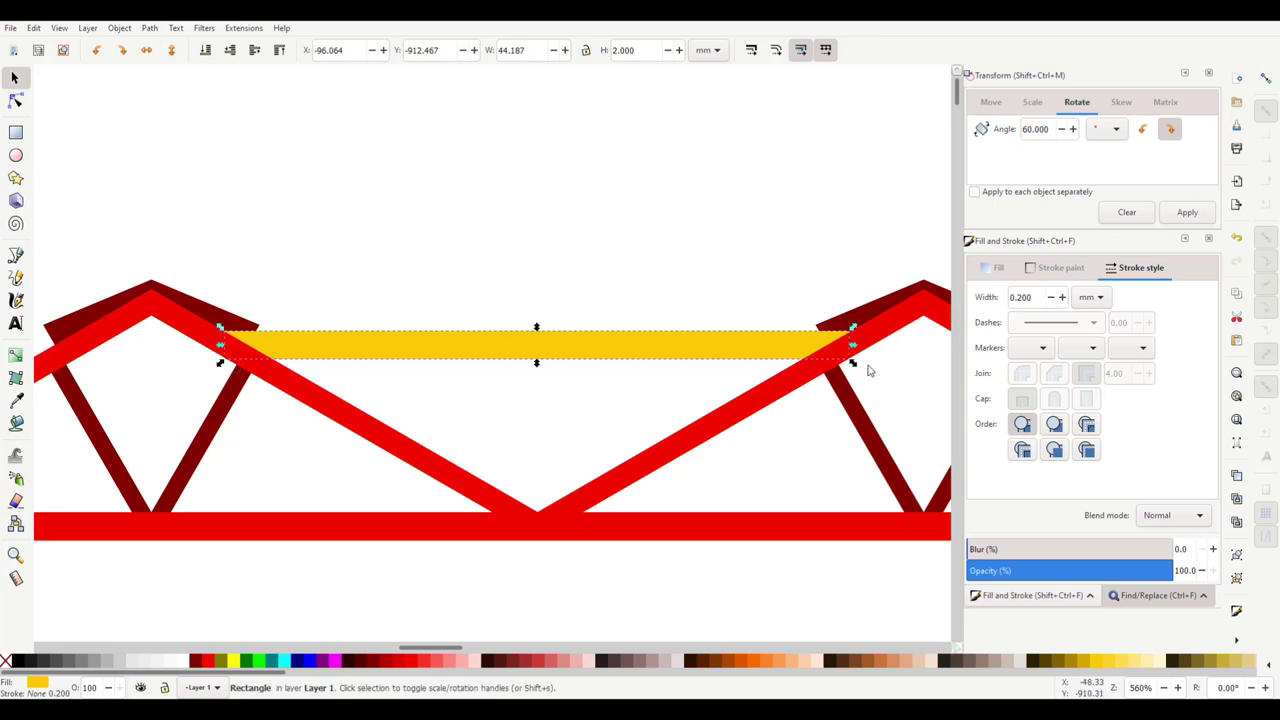
{"action": "left_click_drag", "start_coordinate": [853, 345], "coordinate": [857, 345]}
Step: Widen the first yellow bar slightly and check the other yellow bars
{"action": "left_click_drag", "start_coordinate": [425, 650], "coordinate": [491, 651]}
{"action": "left_click", "coordinate": [140, 348]}
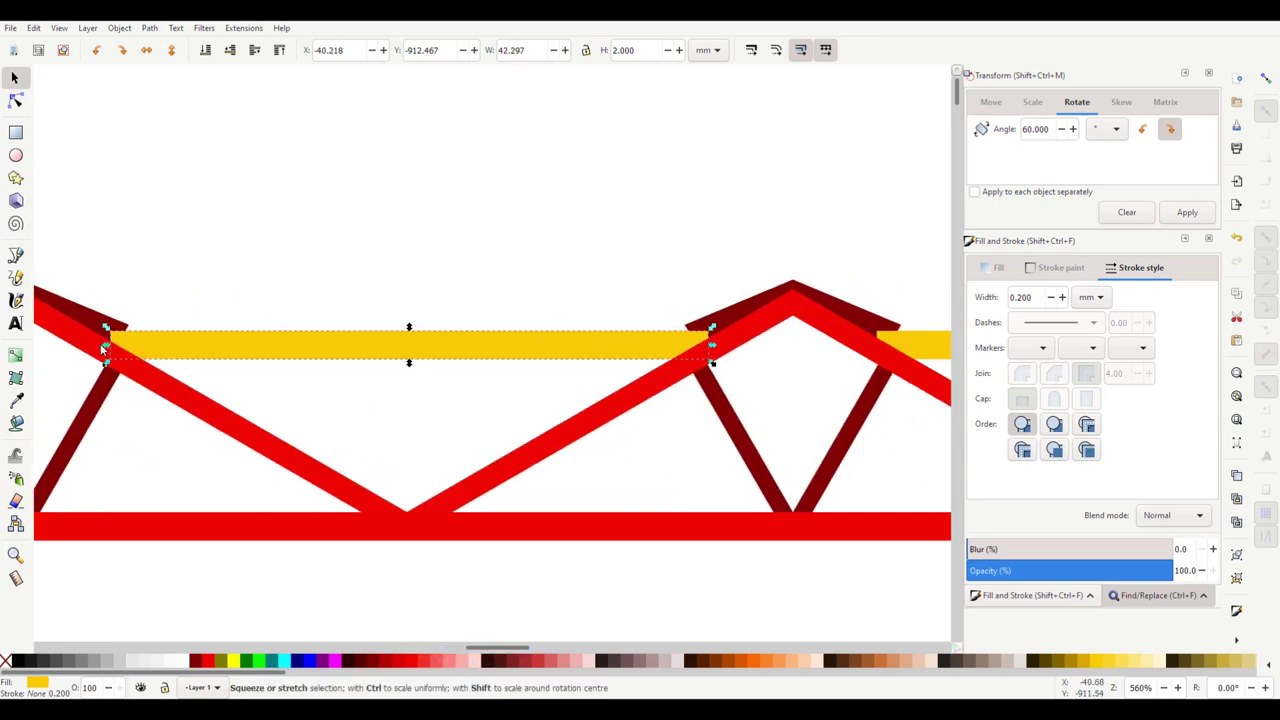
{"action": "key", "text": "Tab"}
{"action": "scroll", "coordinate": [288, 592], "scroll_direction": "down", "scroll_amount": 4}
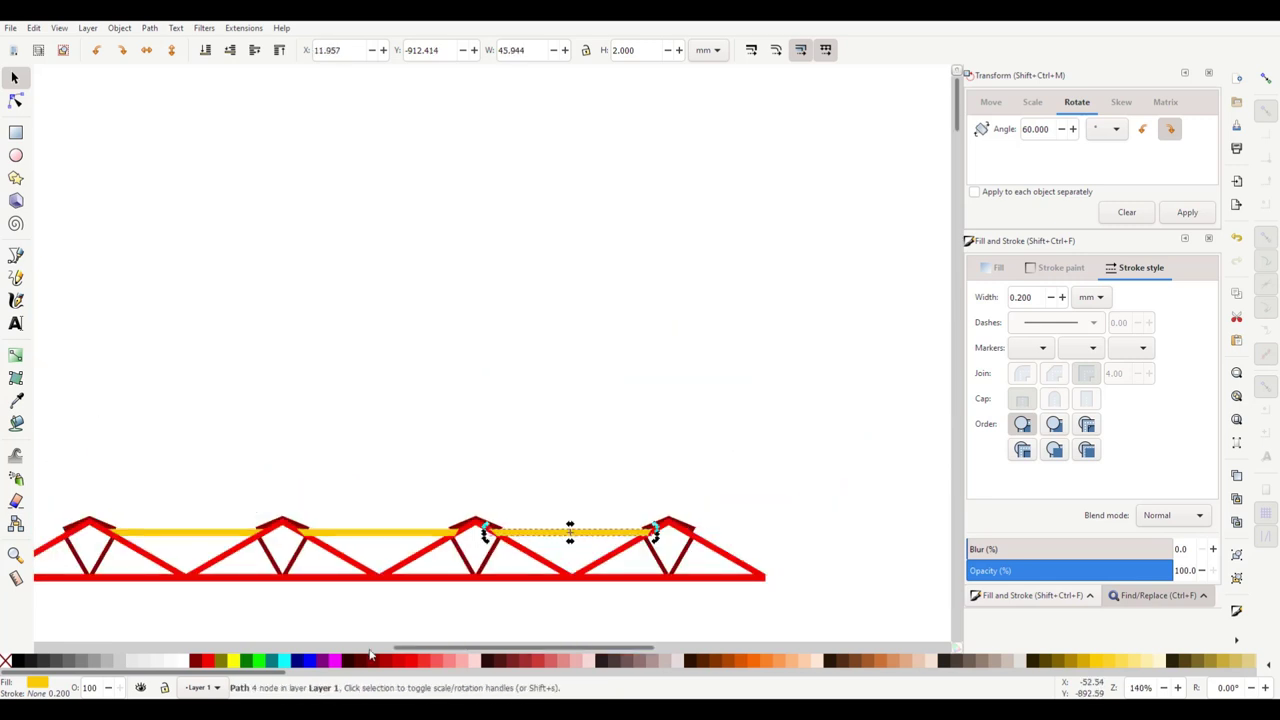
{"action": "key", "text": "Escape"}
{"action": "left_click_drag", "start_coordinate": [463, 651], "coordinate": [437, 651]}
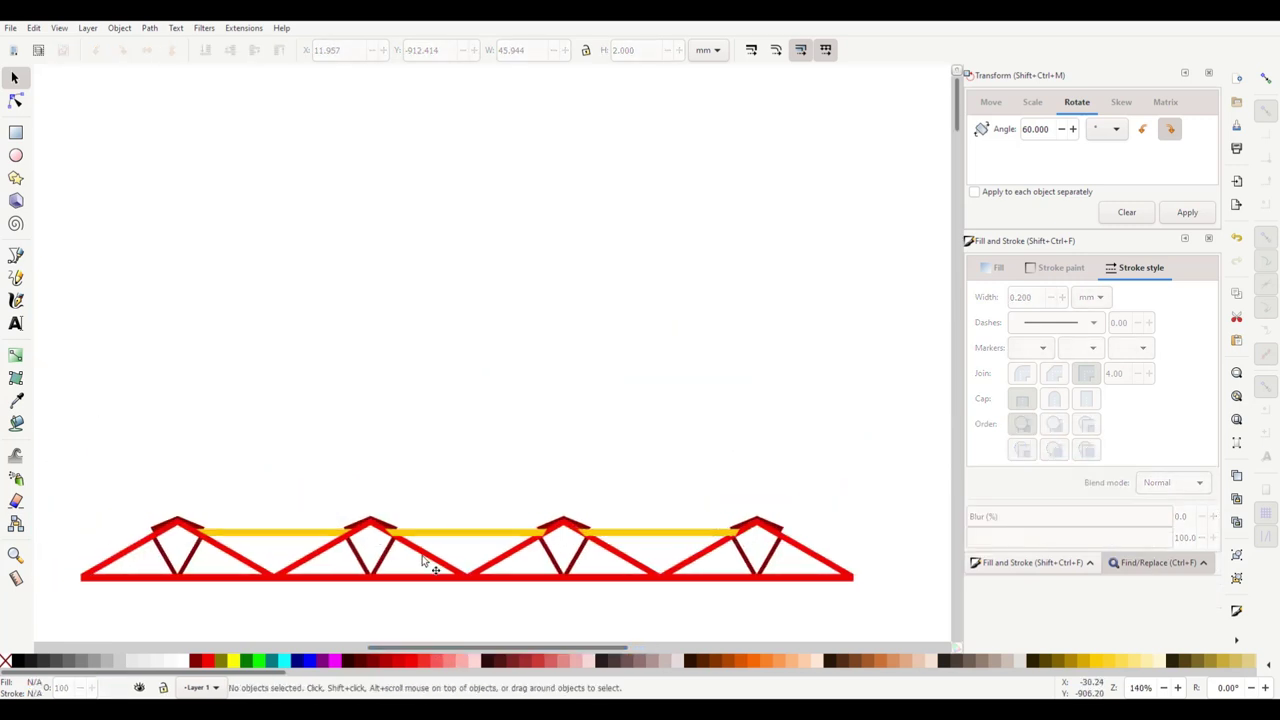
{"action": "scroll", "coordinate": [484, 580], "scroll_direction": "down", "scroll_amount": 2}
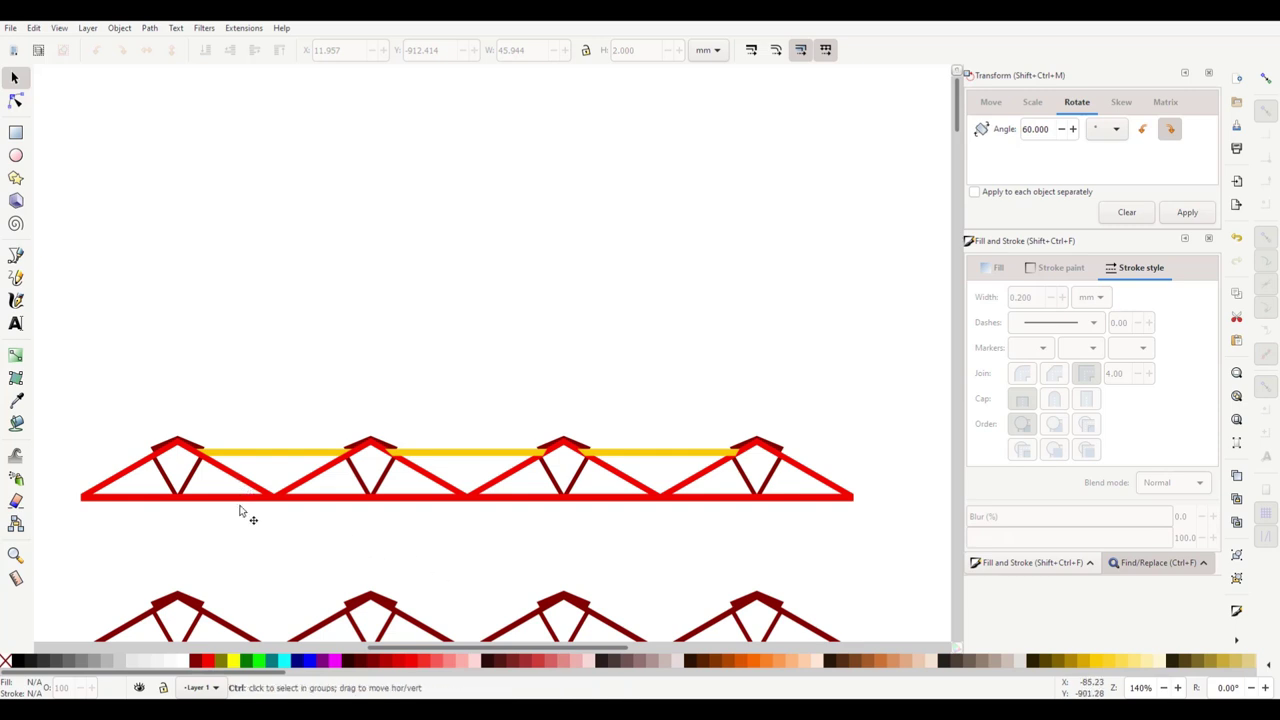
Step: Select the three yellow top bars together with the red truss
{"action": "left_click", "coordinate": [271, 455]}
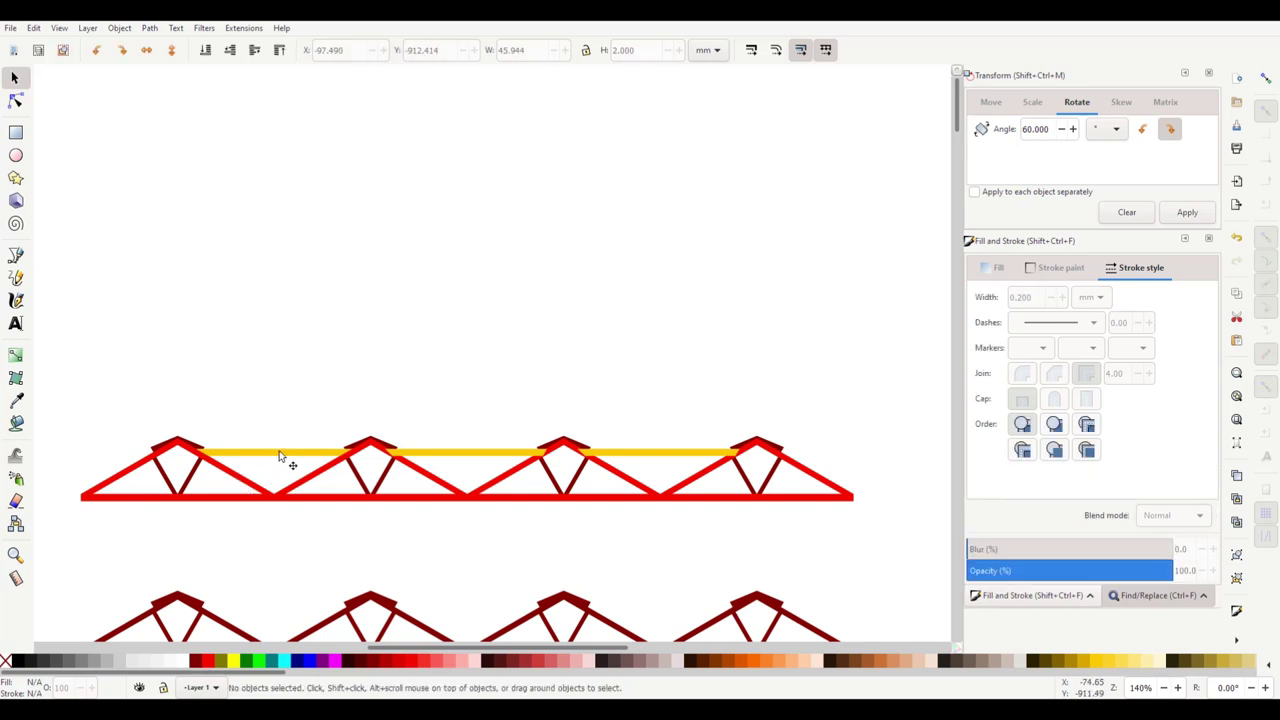
{"action": "left_click", "coordinate": [480, 455], "text": "shift"}
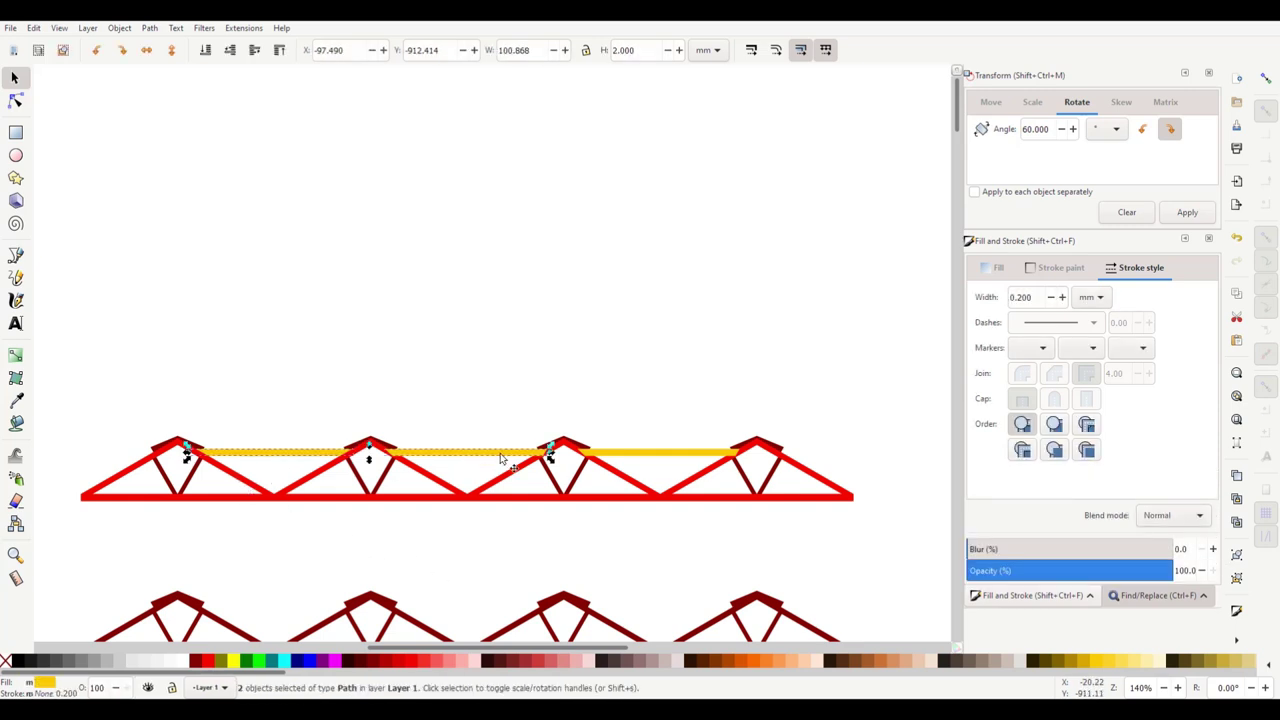
{"action": "left_click", "coordinate": [640, 455], "text": "shift"}
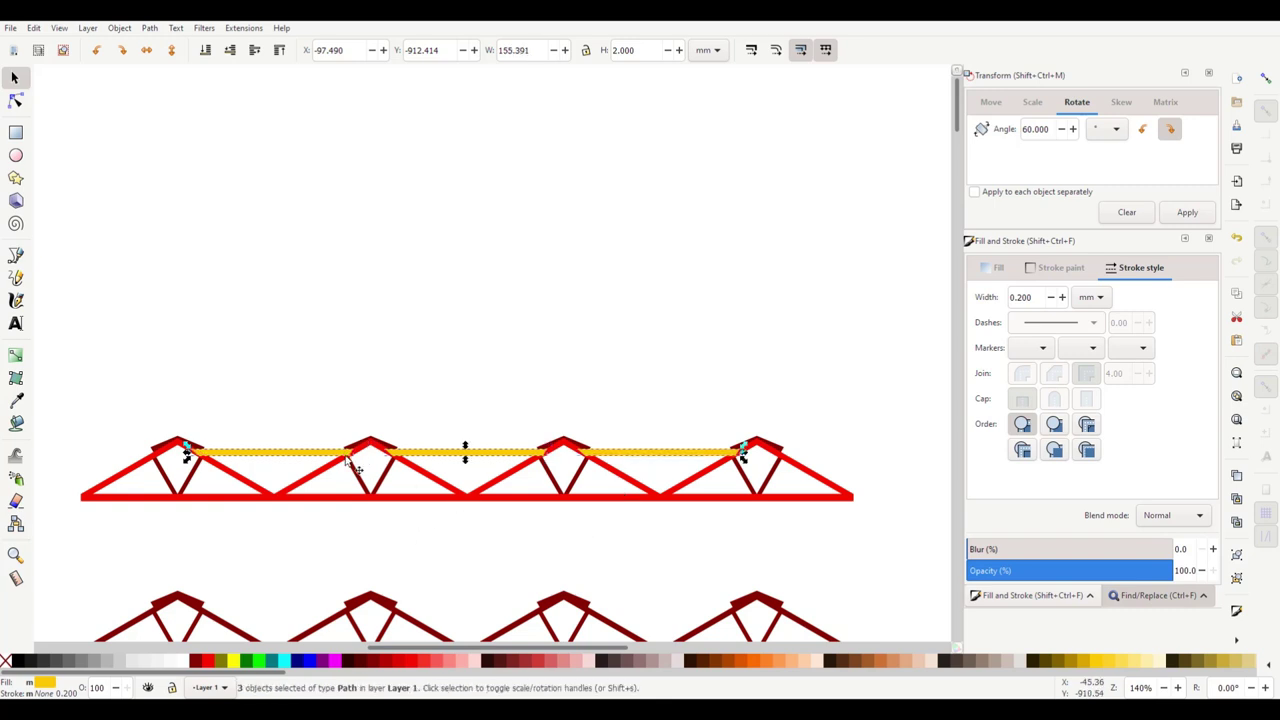
{"action": "key", "text": "shift"}
{"action": "left_click", "coordinate": [474, 500], "text": "shift"}
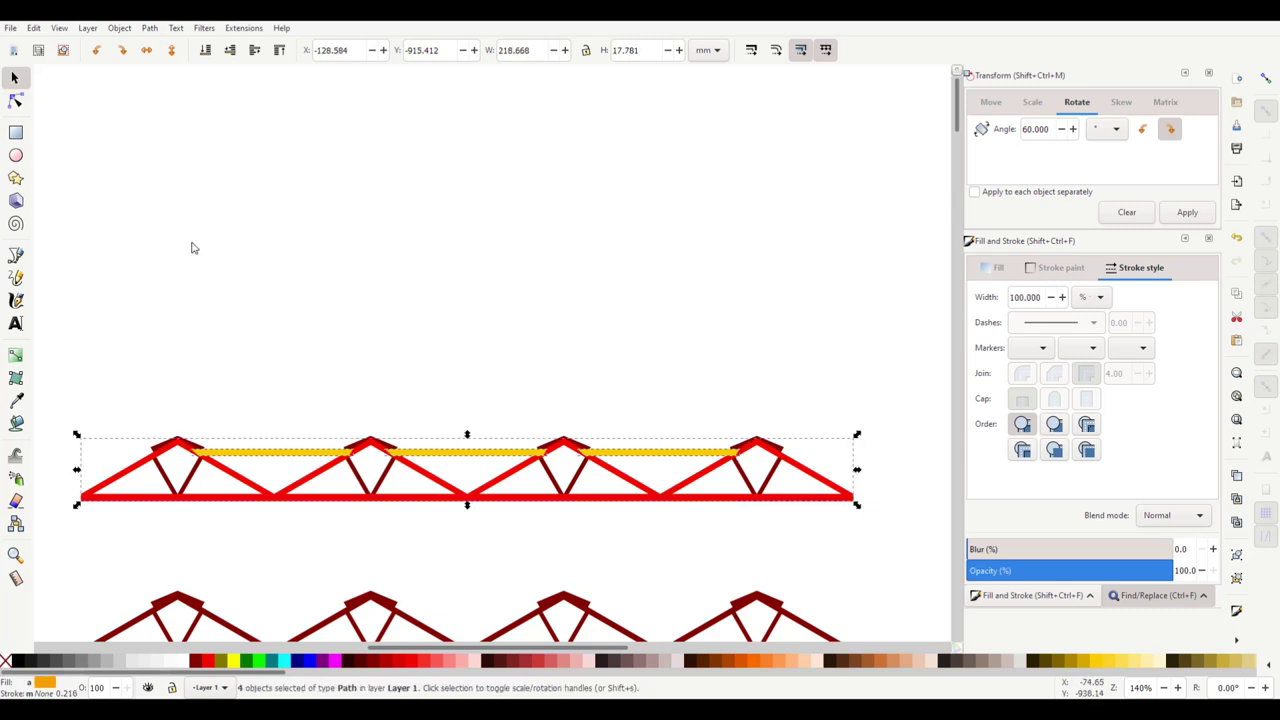
Step: Convert the red truss's strokes to a path and move it straight up
{"action": "left_click", "coordinate": [150, 28]}
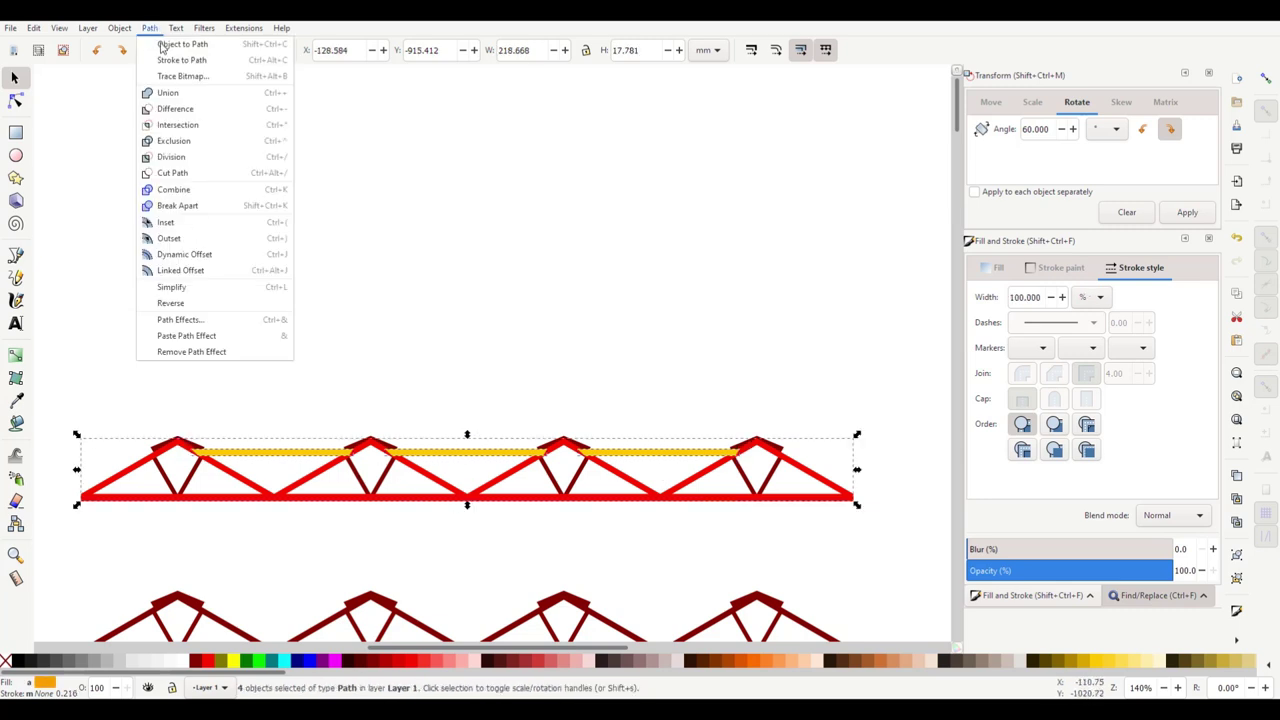
{"action": "left_click", "coordinate": [181, 60]}
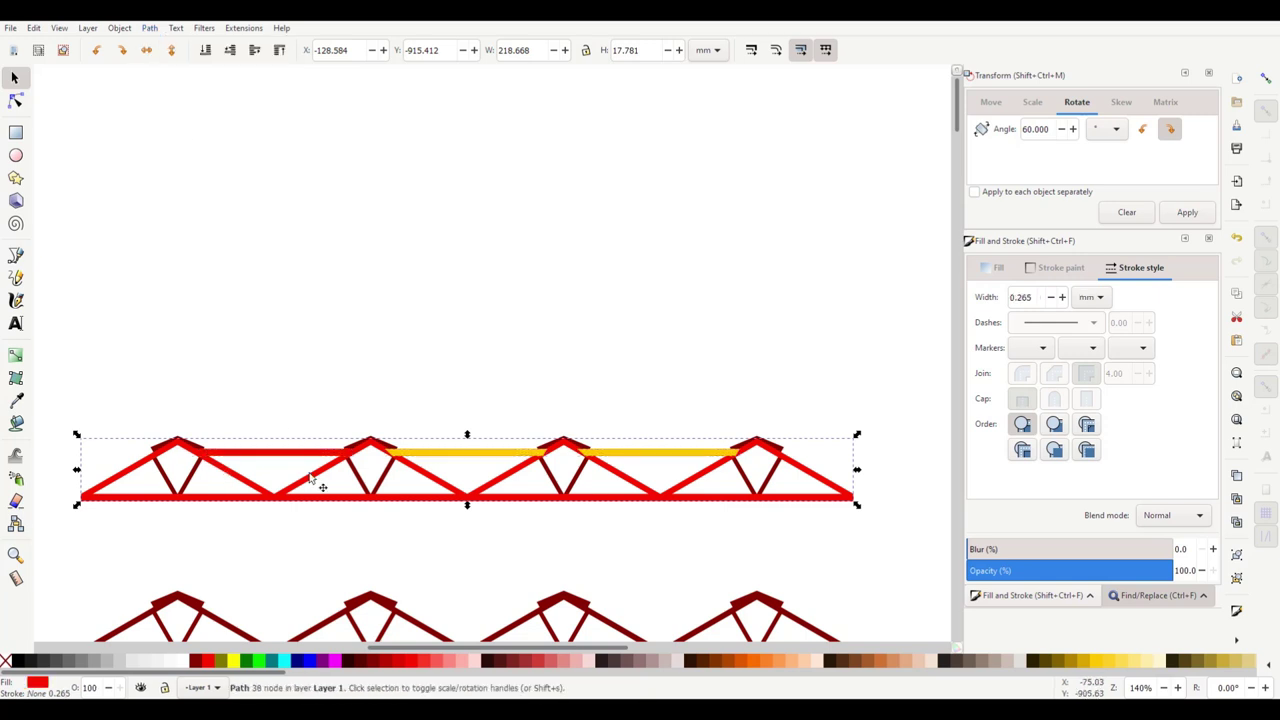
{"action": "key", "text": "ctrl"}
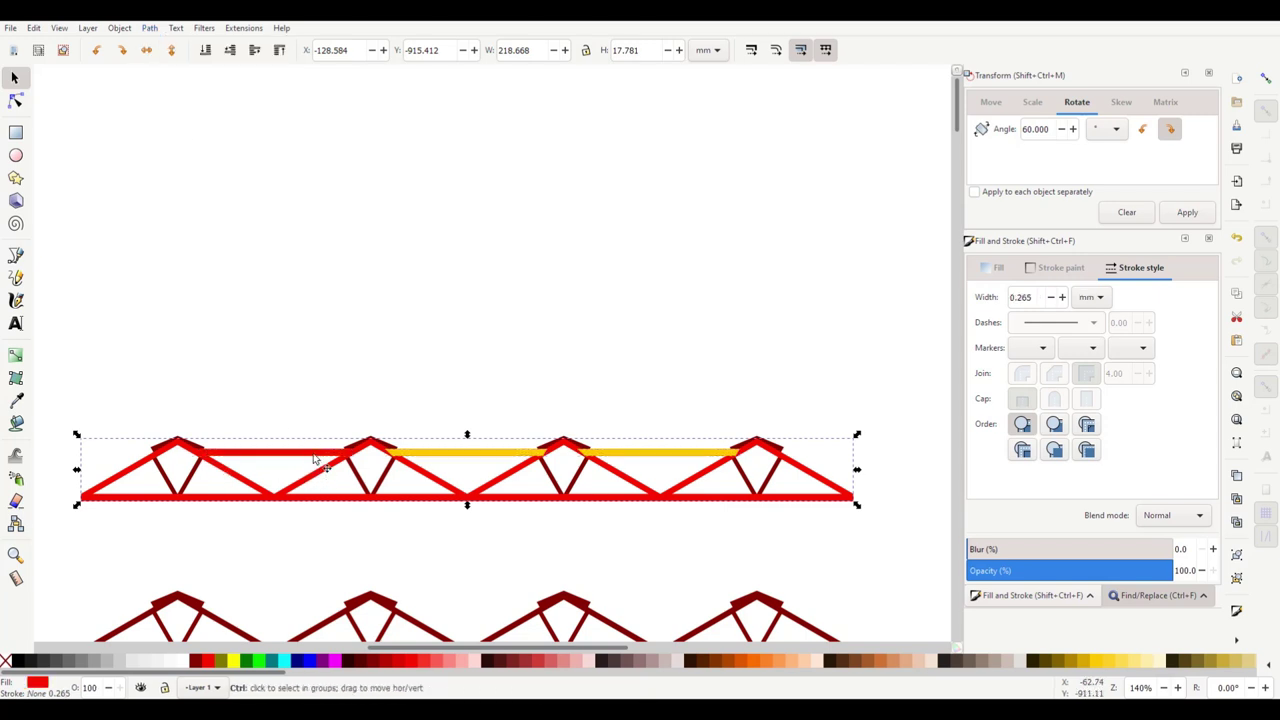
{"action": "left_click_drag", "start_coordinate": [318, 458], "coordinate": [338, 165]}
{"action": "left_click", "coordinate": [397, 334]}
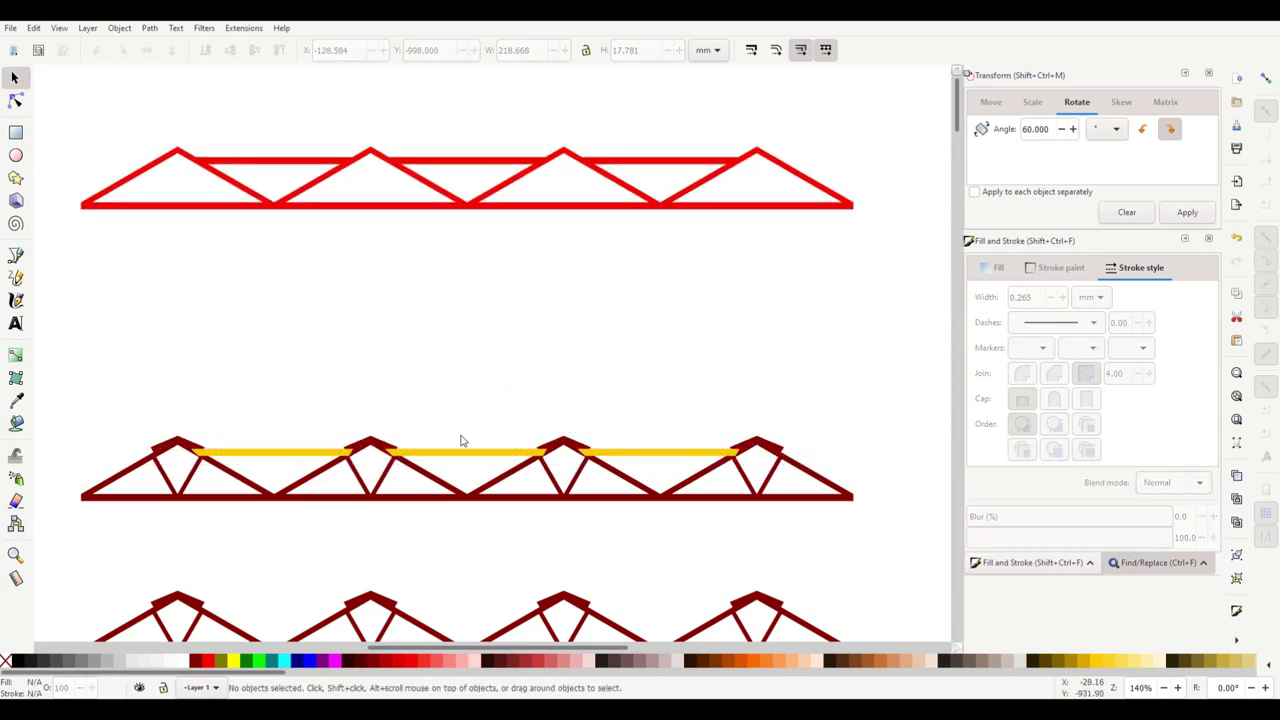
Step: Duplicate the dark-red truss about 40 mm up and union its four parts into one path
{"action": "left_click_drag", "start_coordinate": [66, 434], "coordinate": [870, 535]}
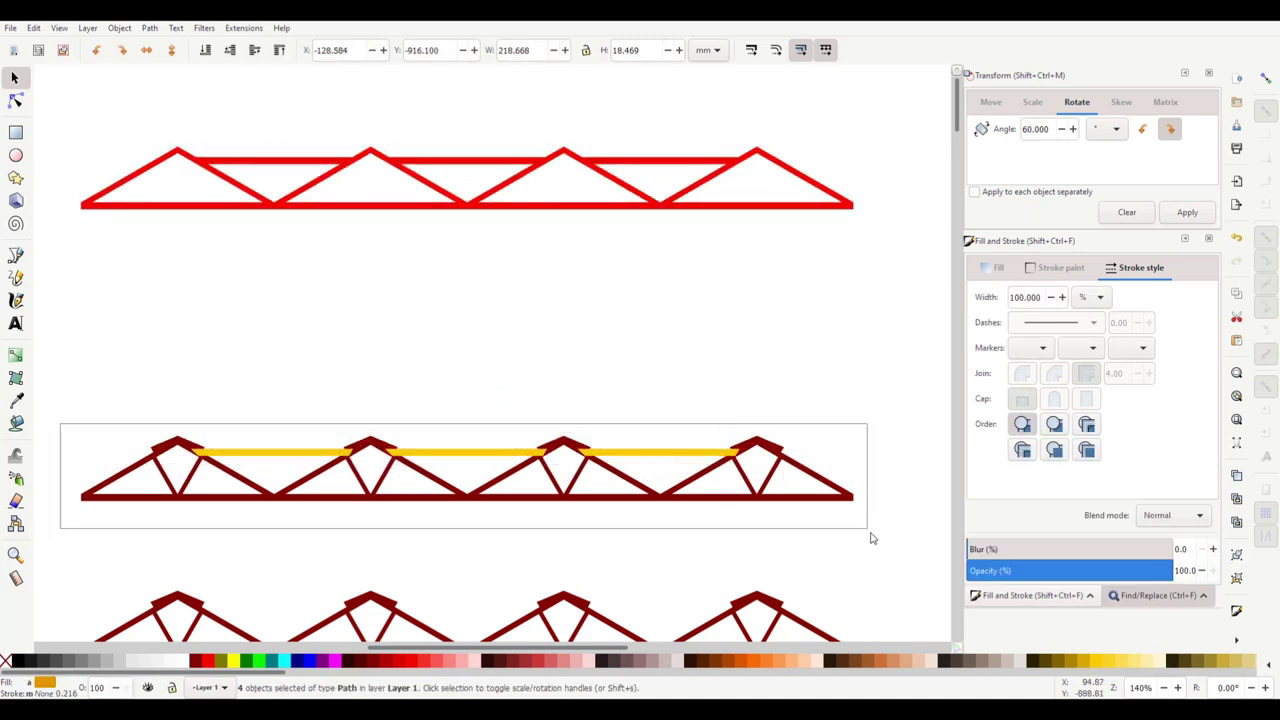
{"action": "key", "text": "ctrl+d"}
{"action": "left_click_drag", "start_coordinate": [366, 486], "coordinate": [365, 352]}
{"action": "left_click", "coordinate": [384, 406]}
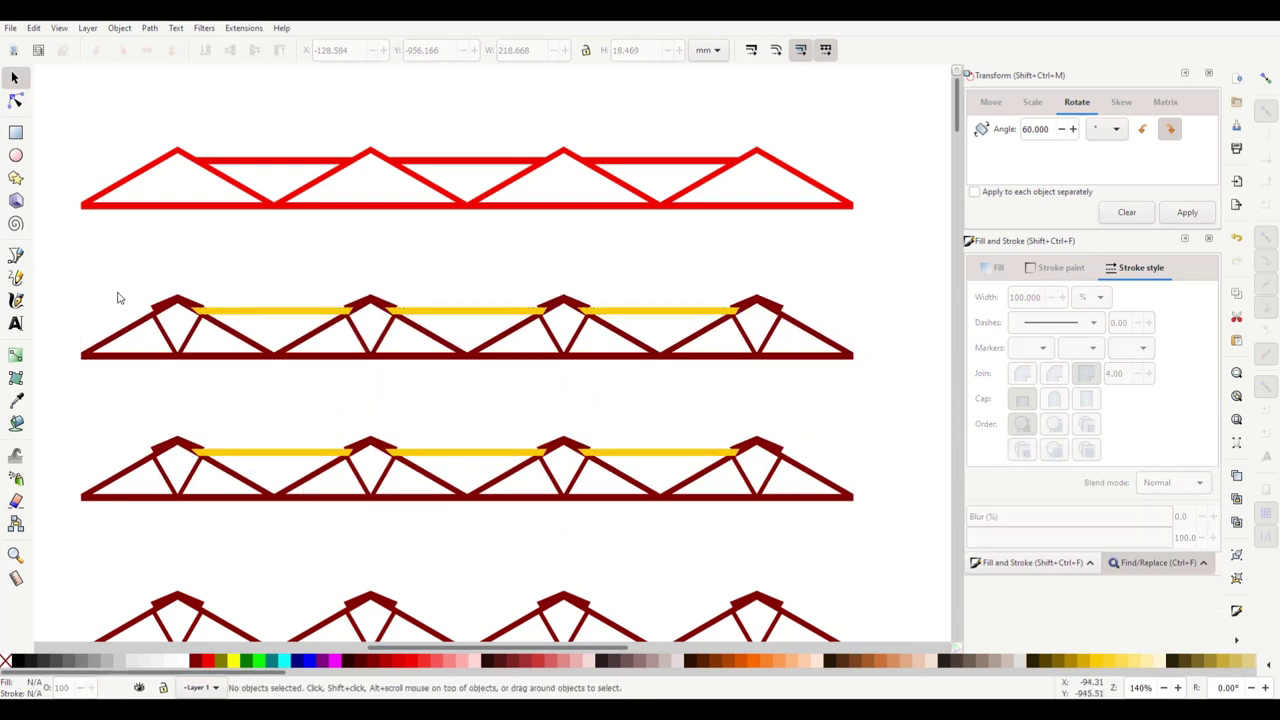
{"action": "mouse_move", "coordinate": [82, 272]}
{"action": "left_mouse_down"}
{"action": "mouse_move", "coordinate": [777, 400]}
{"action": "mouse_move", "coordinate": [878, 397]}
{"action": "left_mouse_up"}
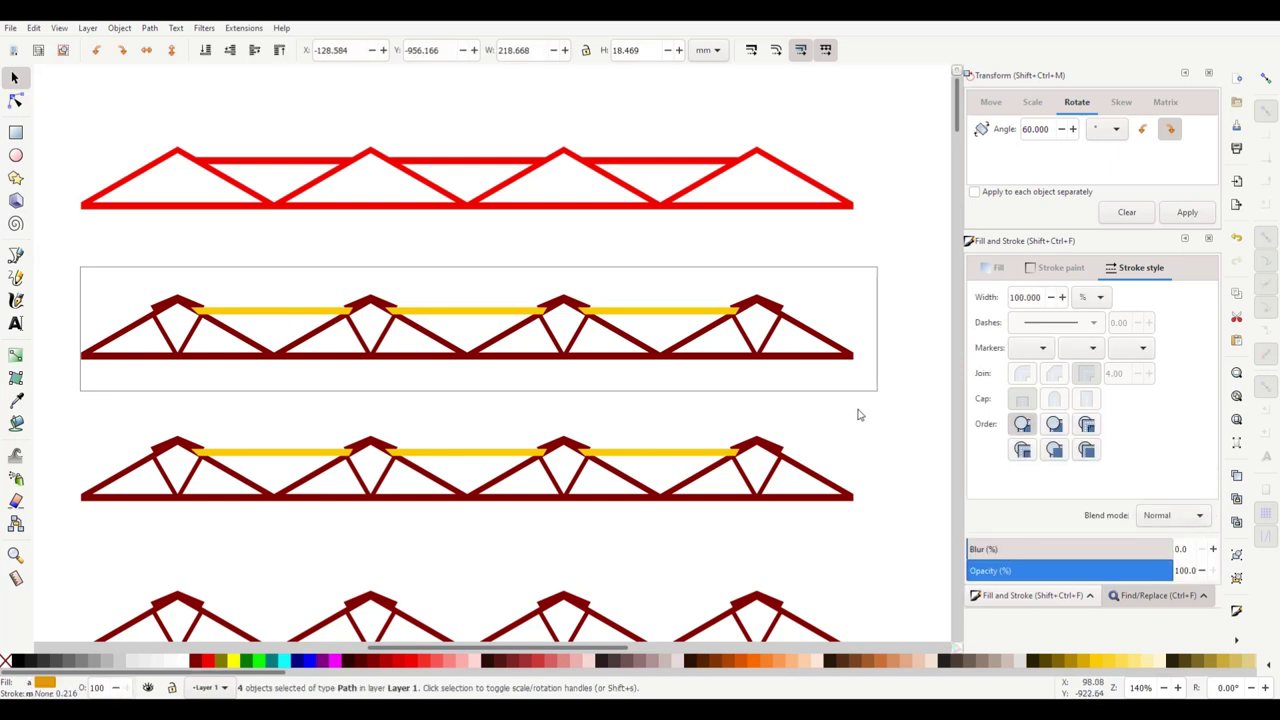
{"action": "left_click", "coordinate": [149, 27]}
{"action": "left_click", "coordinate": [170, 91]}
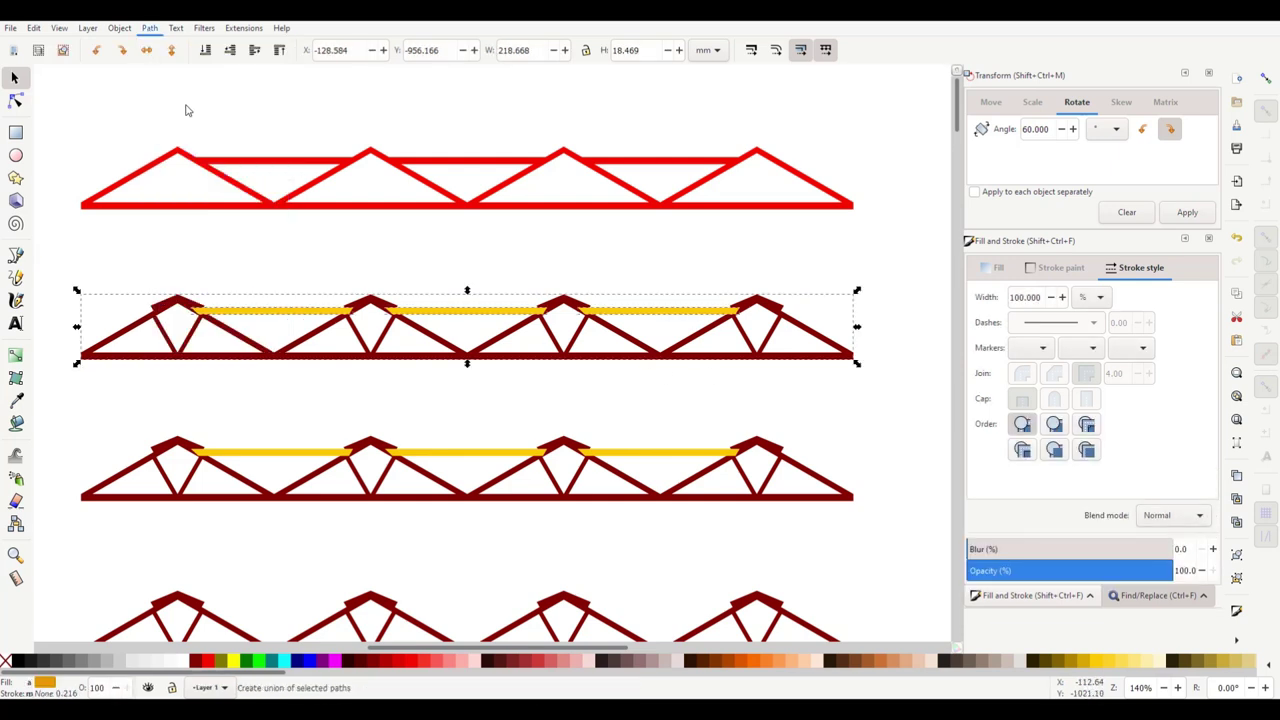
{"action": "left_click", "coordinate": [472, 417]}
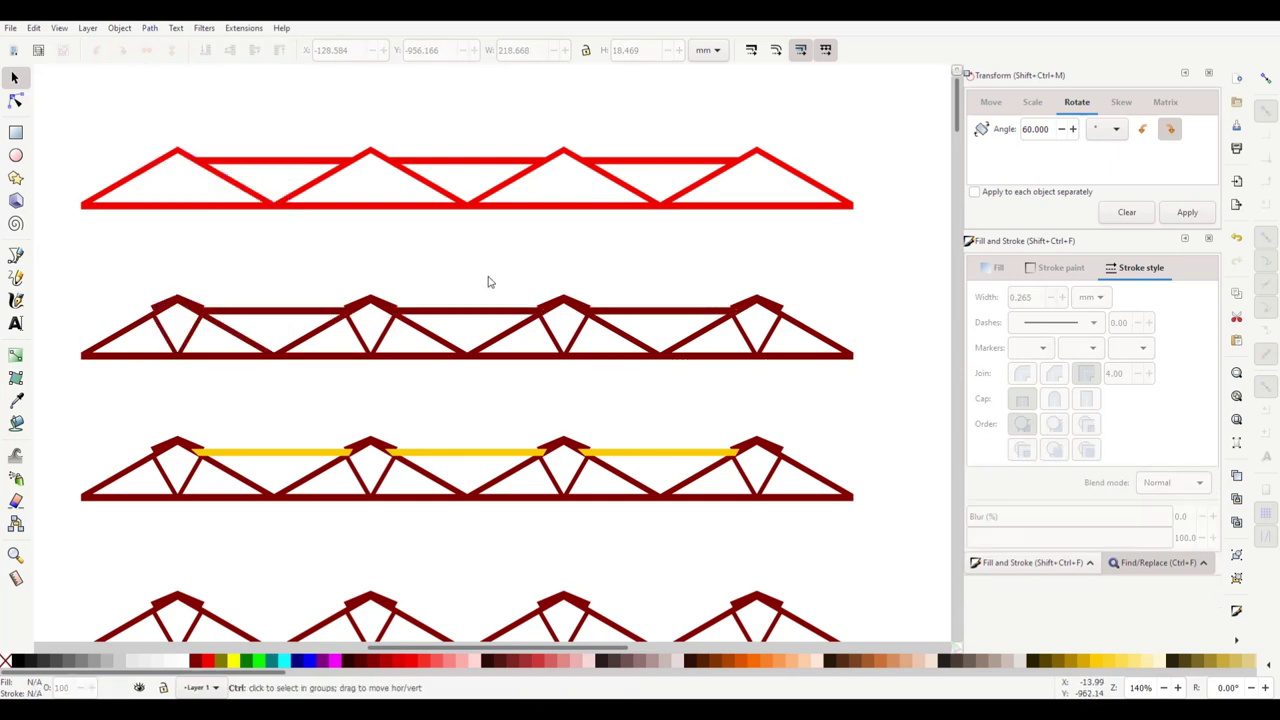
Step: Stack the merged dark truss under the red truss and place a red truss copy below it
{"action": "scroll", "coordinate": [488, 276], "scroll_direction": "down", "scroll_amount": 1}
{"action": "left_click_drag", "start_coordinate": [460, 228], "coordinate": [451, 163]}
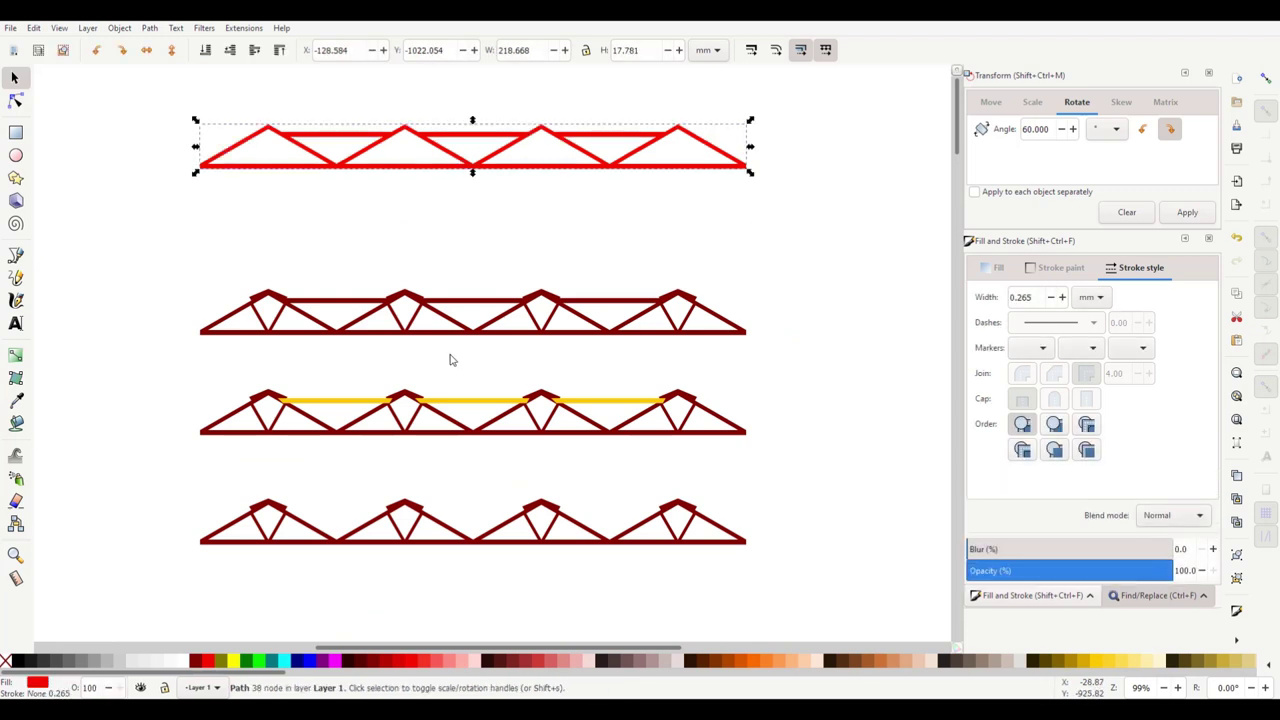
{"action": "left_click_drag", "start_coordinate": [460, 332], "coordinate": [458, 222]}
{"action": "left_click", "coordinate": [476, 288]}
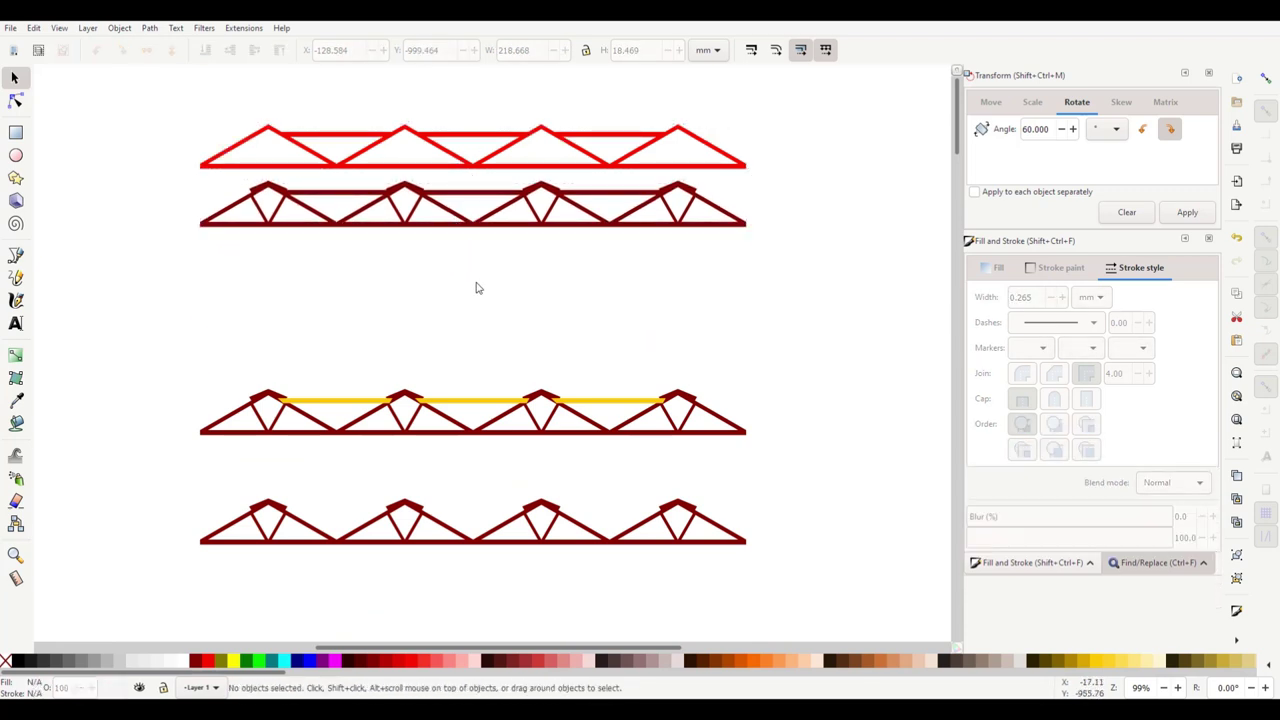
{"action": "left_click", "coordinate": [440, 166]}
{"action": "key", "text": "ctrl+d"}
{"action": "left_click_drag", "start_coordinate": [471, 171], "coordinate": [468, 292]}
{"action": "left_click", "coordinate": [543, 271]}
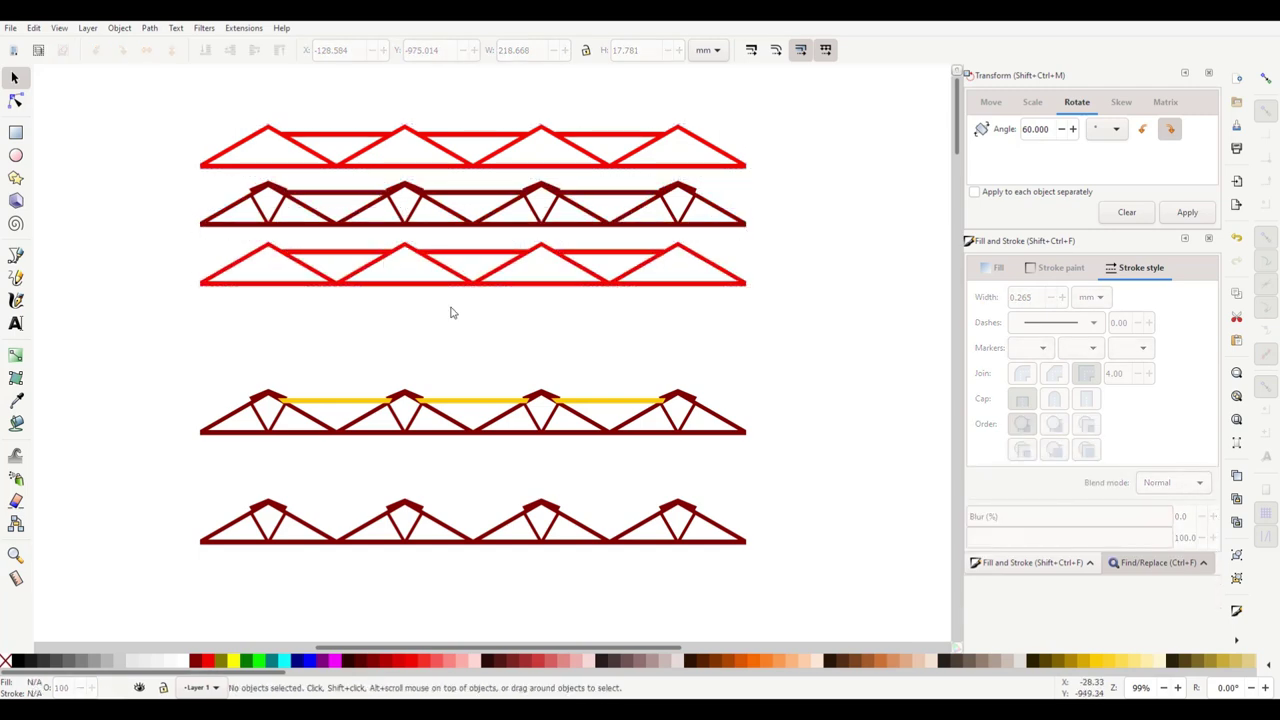
Step: Push the three trusses together into a tight vertical stack
{"action": "scroll", "coordinate": [285, 213], "scroll_direction": "up", "scroll_amount": 4}
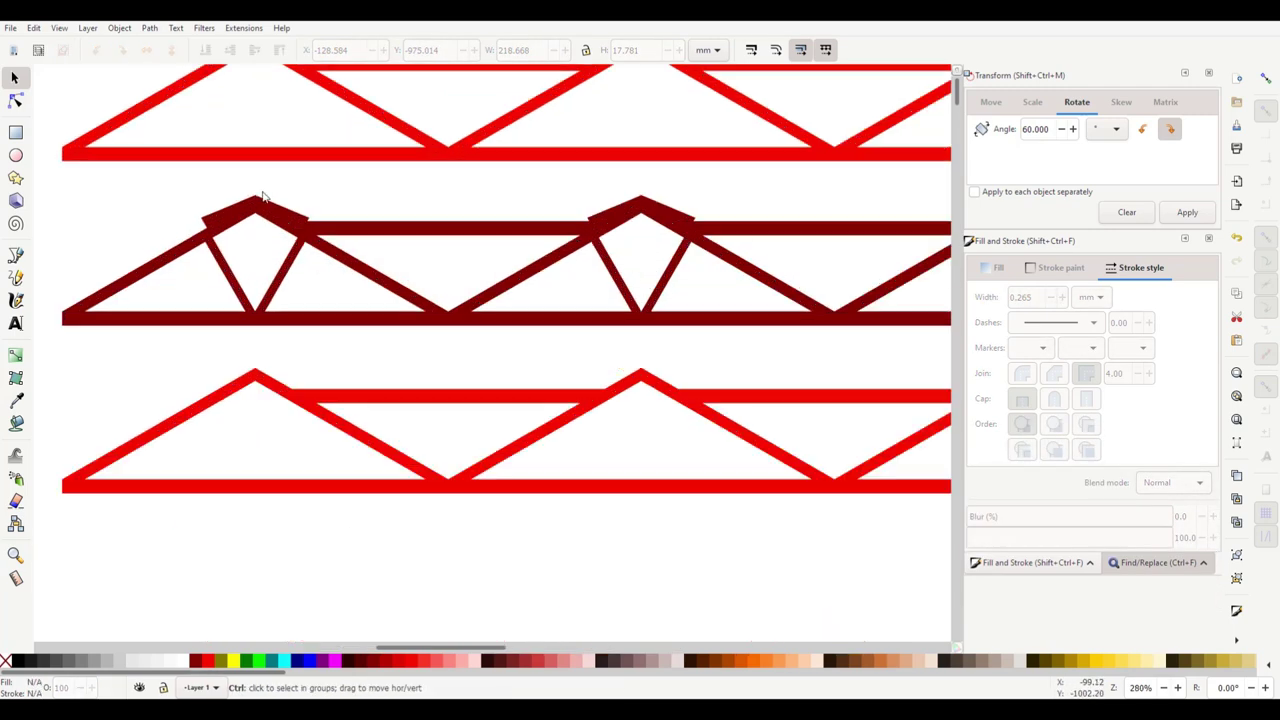
{"action": "left_click_drag", "start_coordinate": [286, 220], "coordinate": [281, 187]}
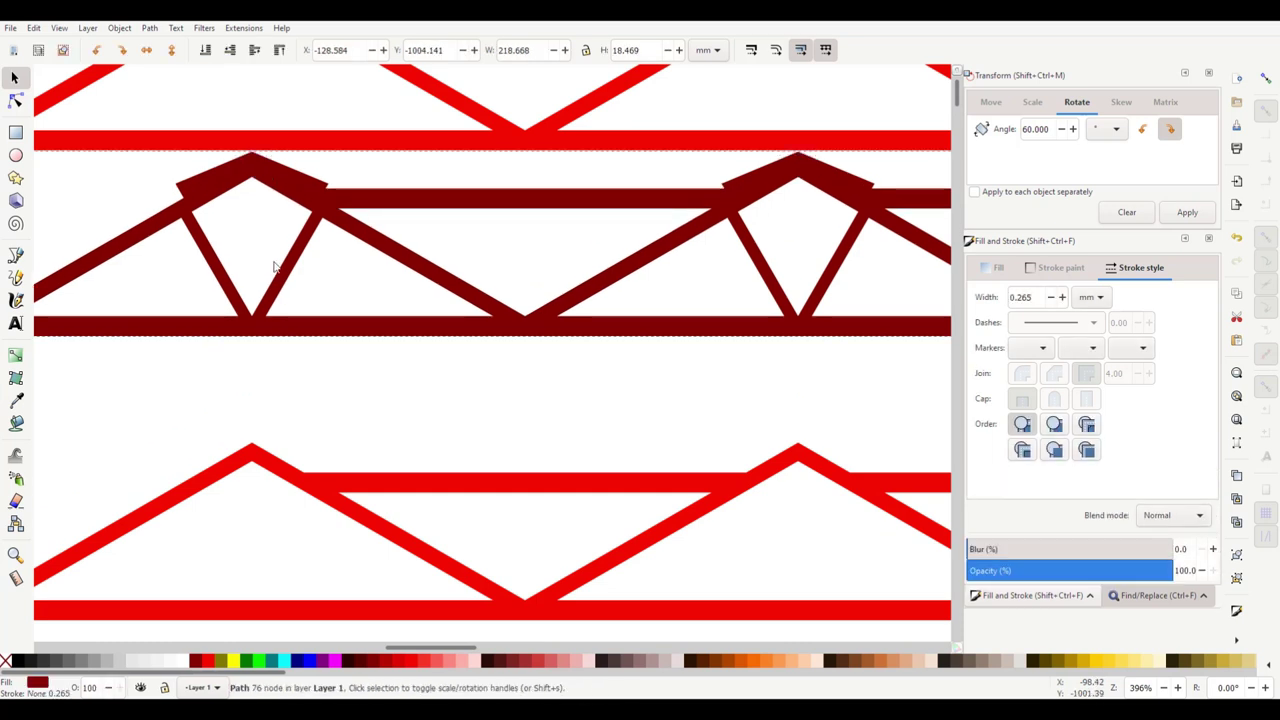
{"action": "left_click_drag", "start_coordinate": [256, 460], "coordinate": [258, 350]}
{"action": "scroll", "coordinate": [571, 486], "scroll_direction": "down", "scroll_amount": 6}
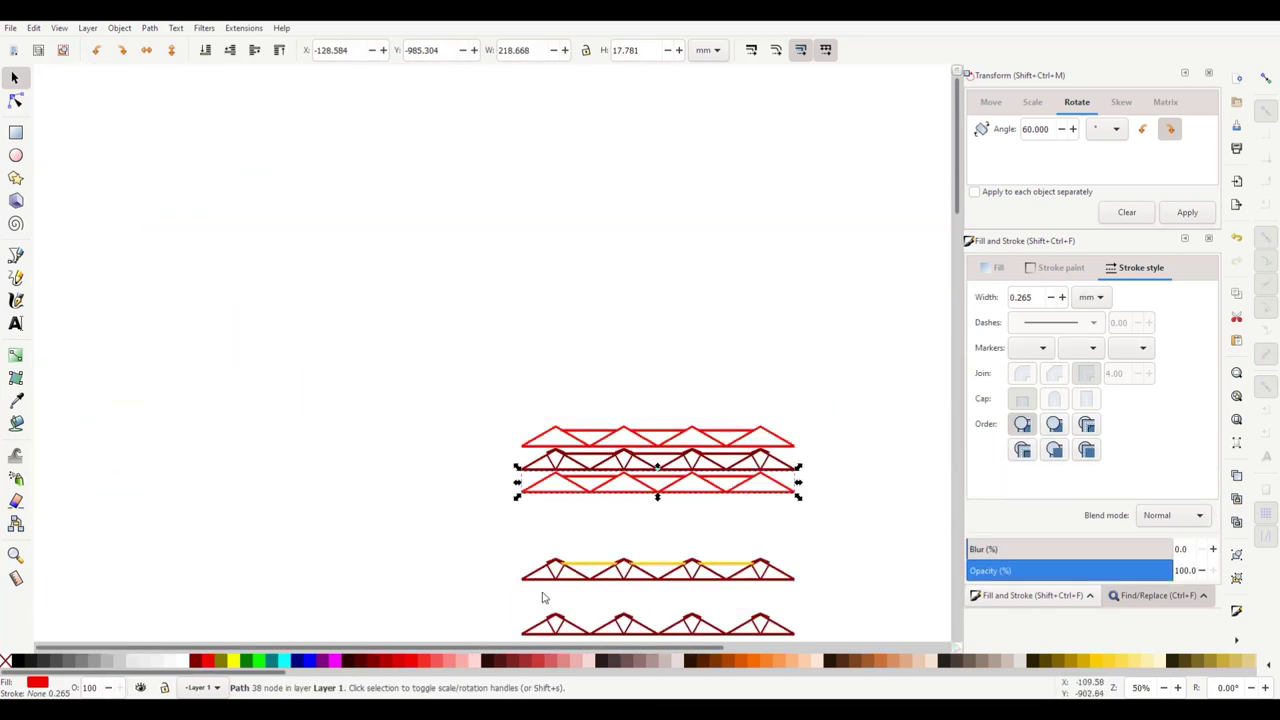
Step: Give all three trusses a white fill and grey 0.2 mm outline
{"action": "left_click_drag", "start_coordinate": [475, 408], "coordinate": [834, 540]}
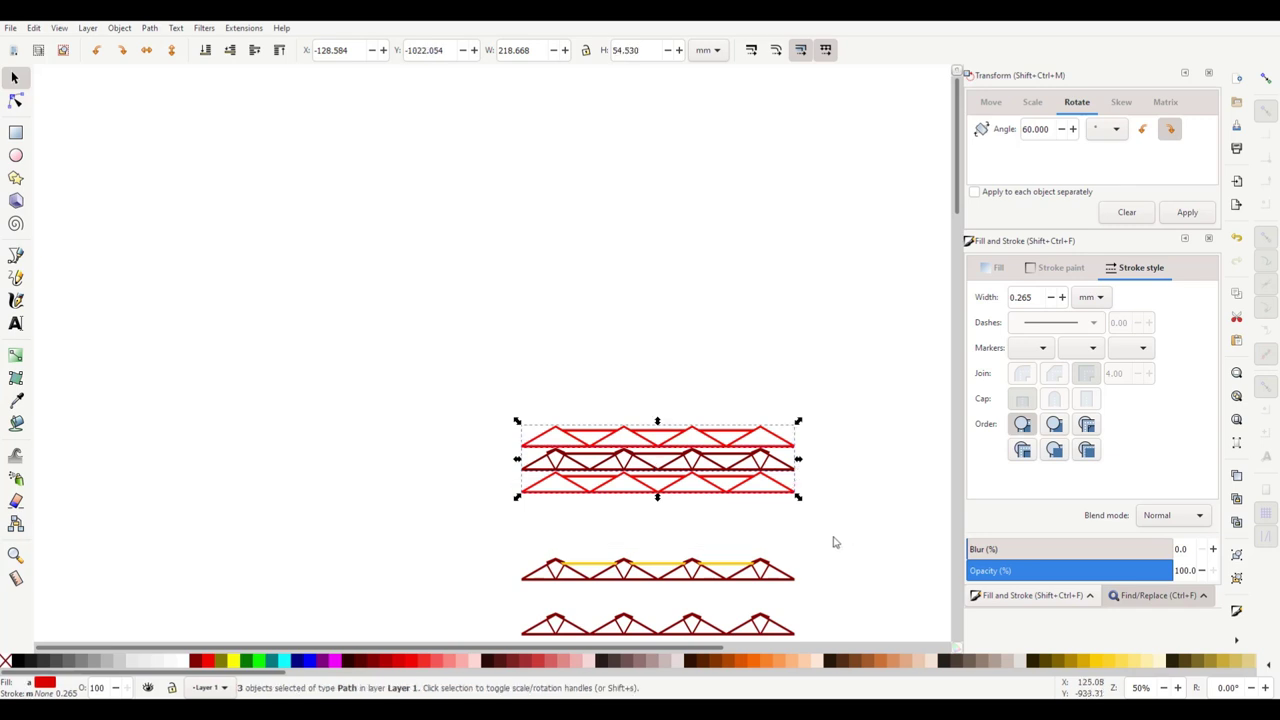
{"action": "scroll", "coordinate": [800, 515], "scroll_direction": "down", "scroll_amount": 1}
{"action": "scroll", "coordinate": [766, 489], "scroll_direction": "up", "scroll_amount": 2, "text": "ctrl"}
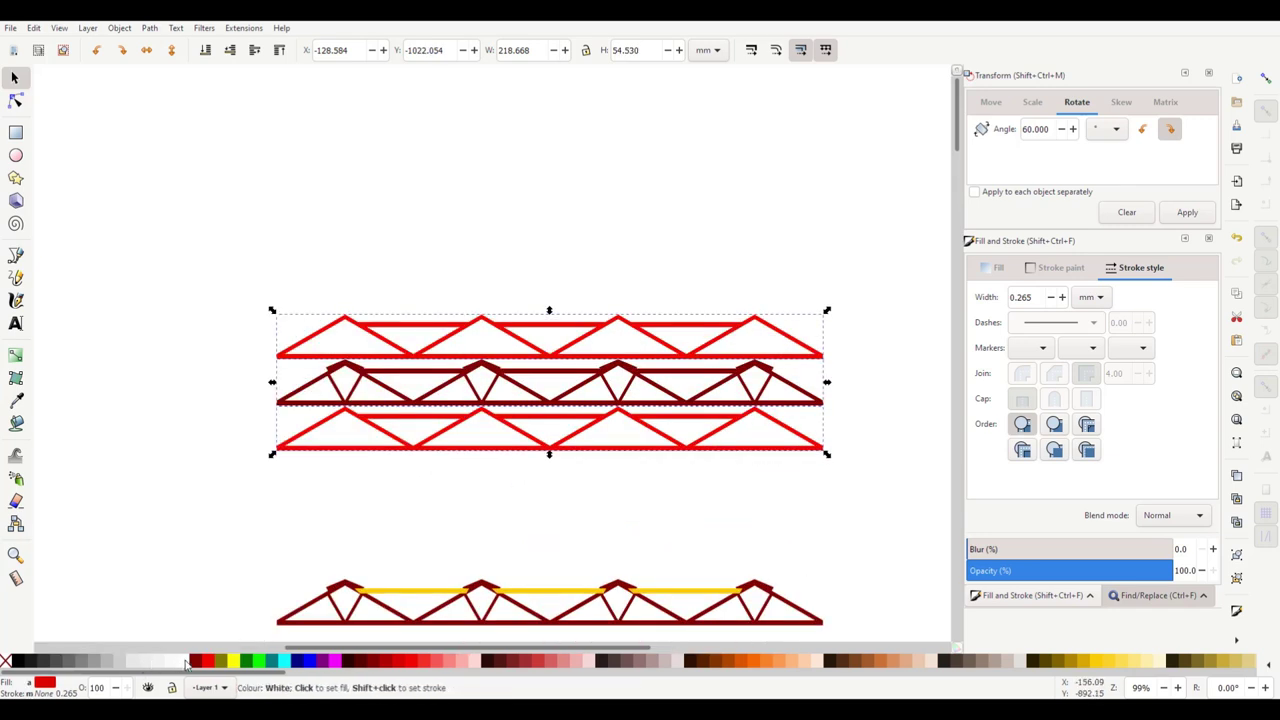
{"action": "left_click", "coordinate": [186, 665]}
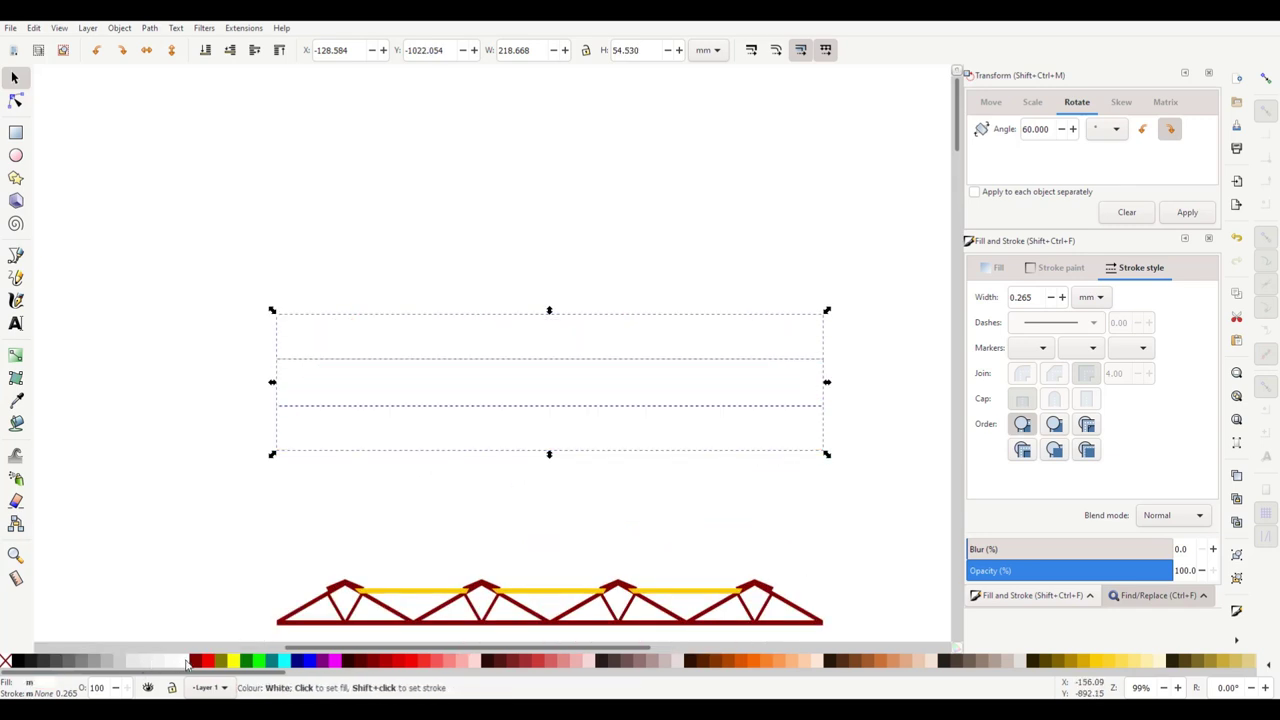
{"action": "left_click", "coordinate": [80, 662], "text": "shift"}
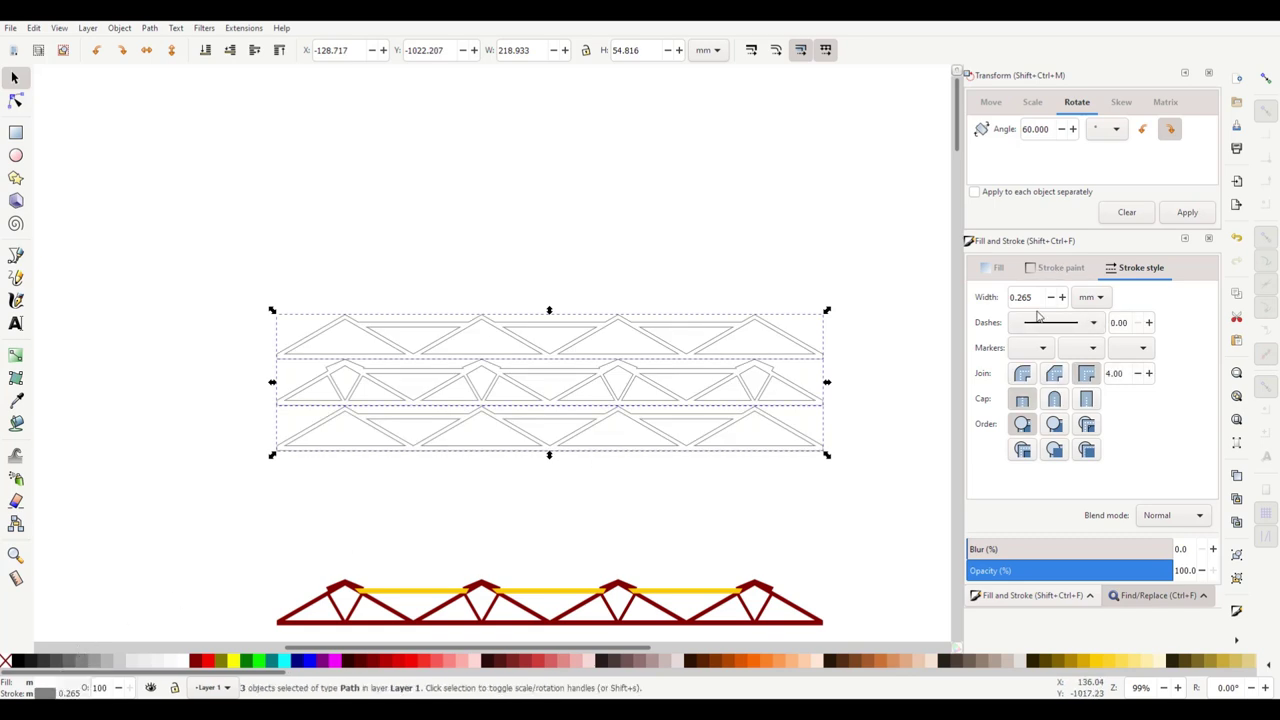
{"action": "left_click_drag", "start_coordinate": [1022, 297], "coordinate": [1058, 305]}
{"action": "key", "text": "Return"}
{"action": "left_click", "coordinate": [697, 449]}
{"action": "scroll", "coordinate": [697, 449], "scroll_direction": "up", "scroll_amount": 1}
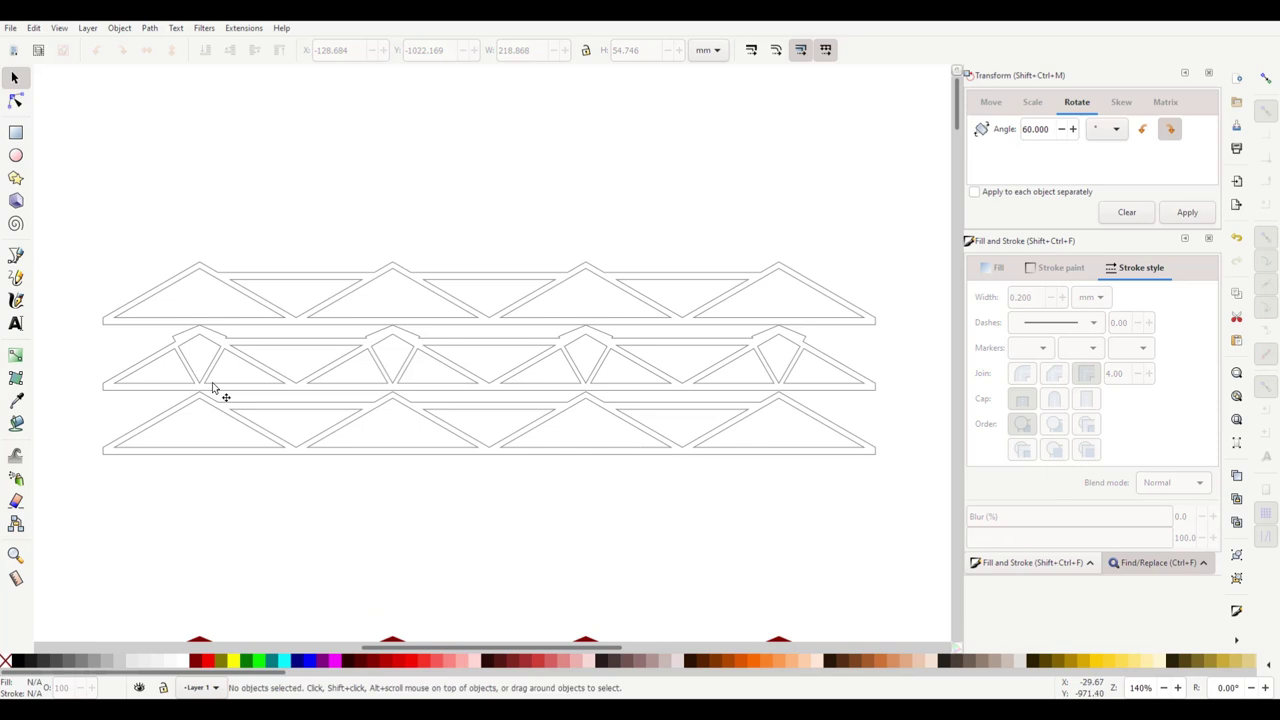
{"action": "mouse_move", "coordinate": [76, 232]}
{"action": "left_mouse_down"}
{"action": "mouse_move", "coordinate": [863, 480]}
{"action": "mouse_move", "coordinate": [914, 609]}
{"action": "mouse_move", "coordinate": [900, 593]}
{"action": "left_mouse_up"}
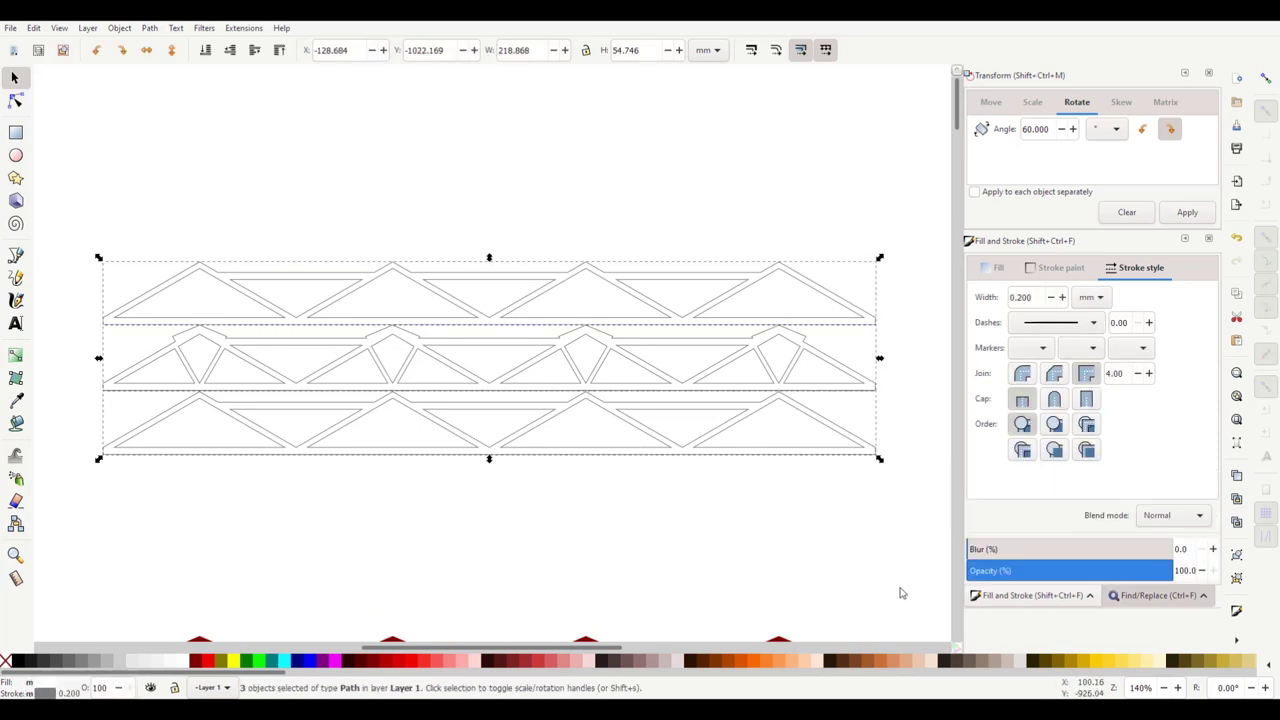
Step: Paste the three trusses onto the page, group them, and place the group near the top
{"action": "scroll", "coordinate": [689, 484], "scroll_direction": "down", "scroll_amount": 6}
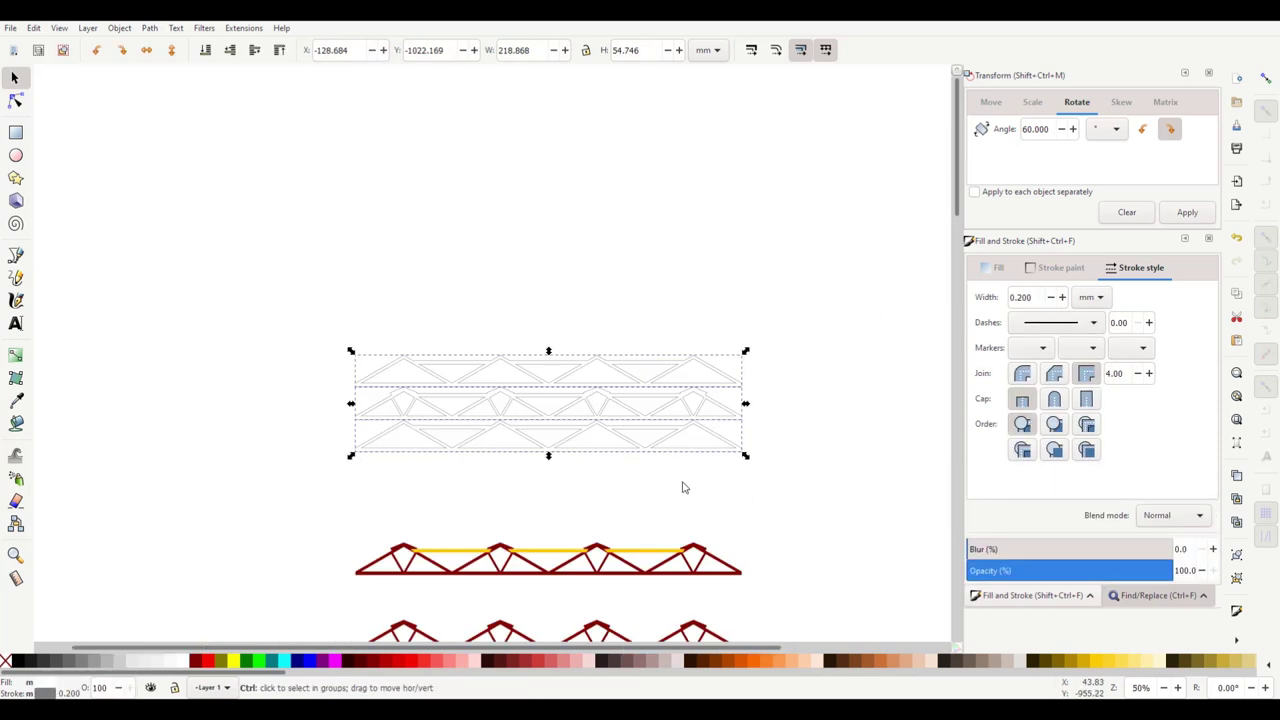
{"action": "scroll", "coordinate": [698, 492], "scroll_direction": "down", "scroll_amount": 5}
{"action": "scroll", "coordinate": [749, 357], "scroll_direction": "up", "scroll_amount": 5}
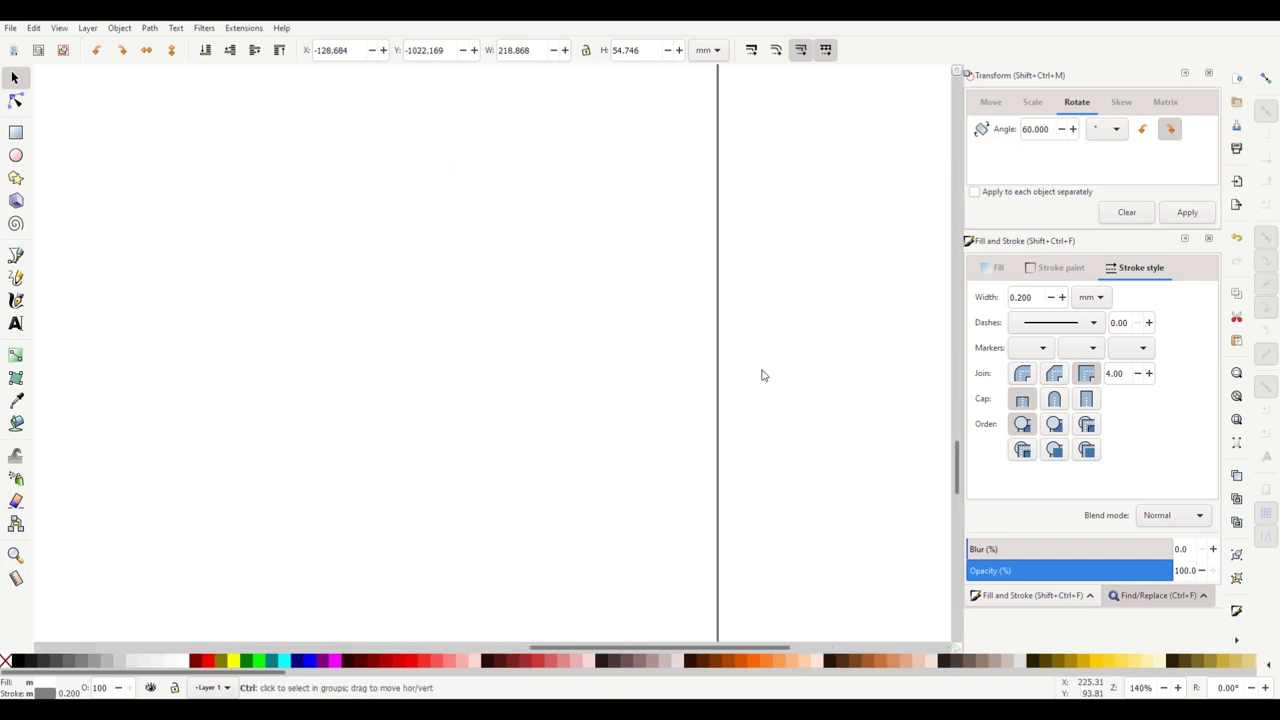
{"action": "scroll", "coordinate": [391, 397], "scroll_direction": "down", "scroll_amount": 2}
{"action": "key", "text": "ctrl+v"}
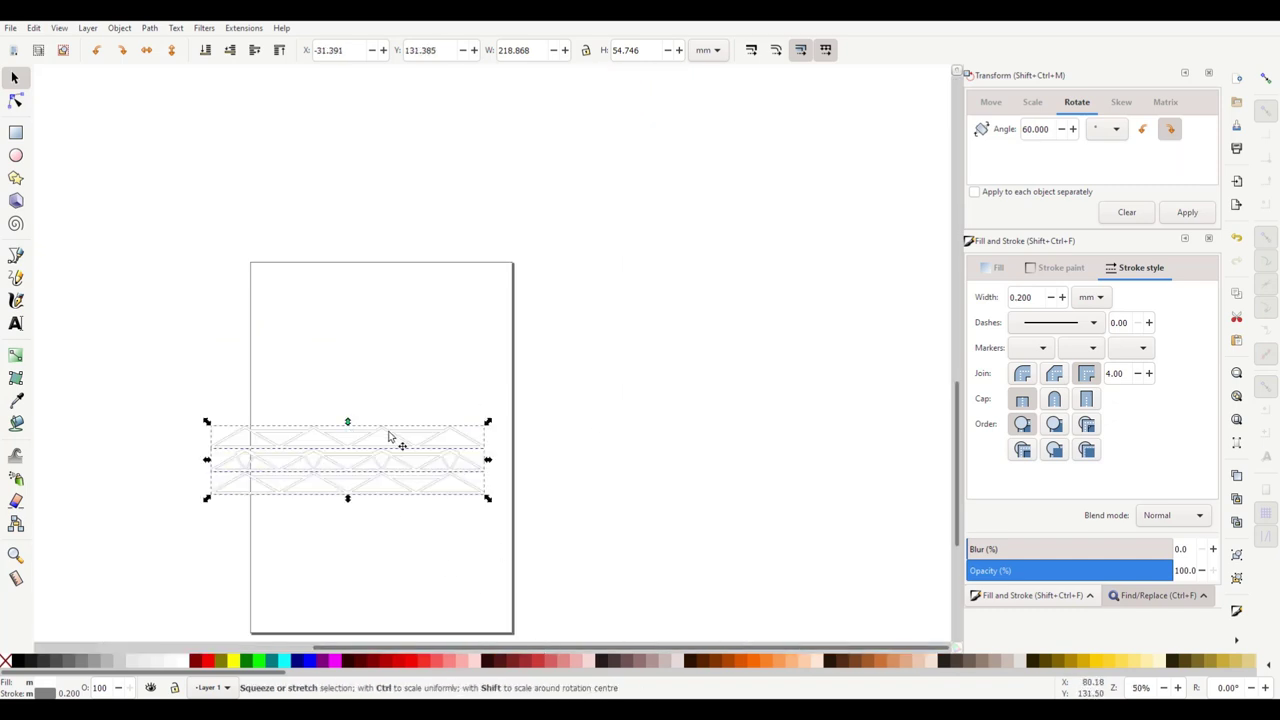
{"action": "left_click_drag", "start_coordinate": [410, 452], "coordinate": [458, 311]}
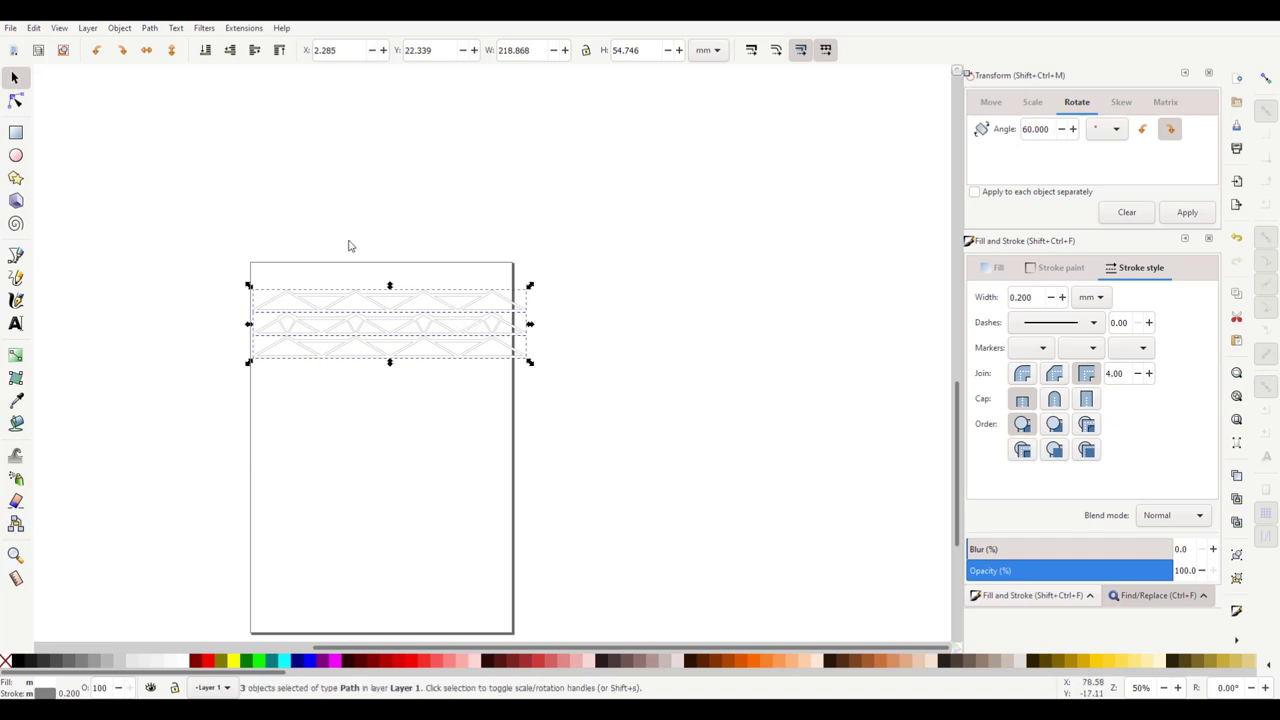
{"action": "key", "text": "ctrl+g"}
{"action": "mouse_move", "coordinate": [443, 337]}
{"action": "left_mouse_down"}
{"action": "mouse_move", "coordinate": [463, 290]}
{"action": "mouse_move", "coordinate": [452, 332]}
{"action": "left_mouse_up"}
Step: Rotate the truss group 90° to vertical and move it to the page's left side
{"action": "left_click", "coordinate": [343, 354]}
{"action": "key", "text": "ctrl+a"}
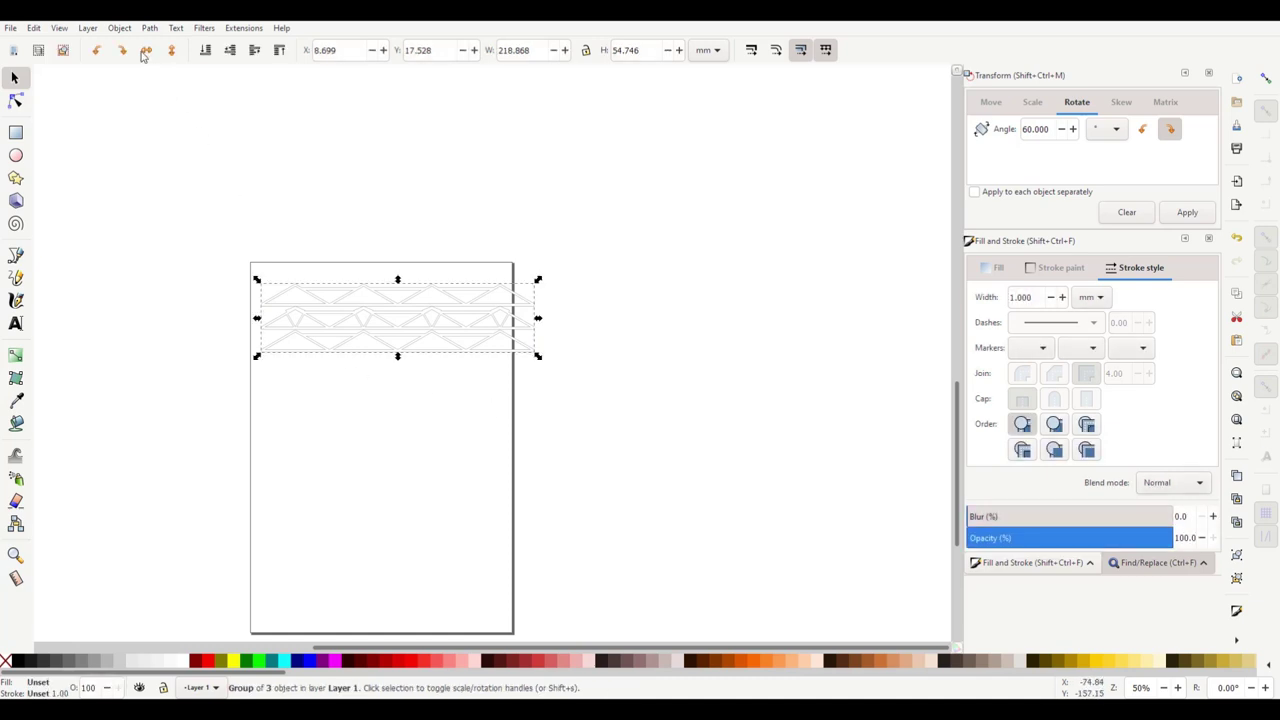
{"action": "left_click", "coordinate": [97, 50]}
{"action": "left_click_drag", "start_coordinate": [423, 317], "coordinate": [314, 394]}
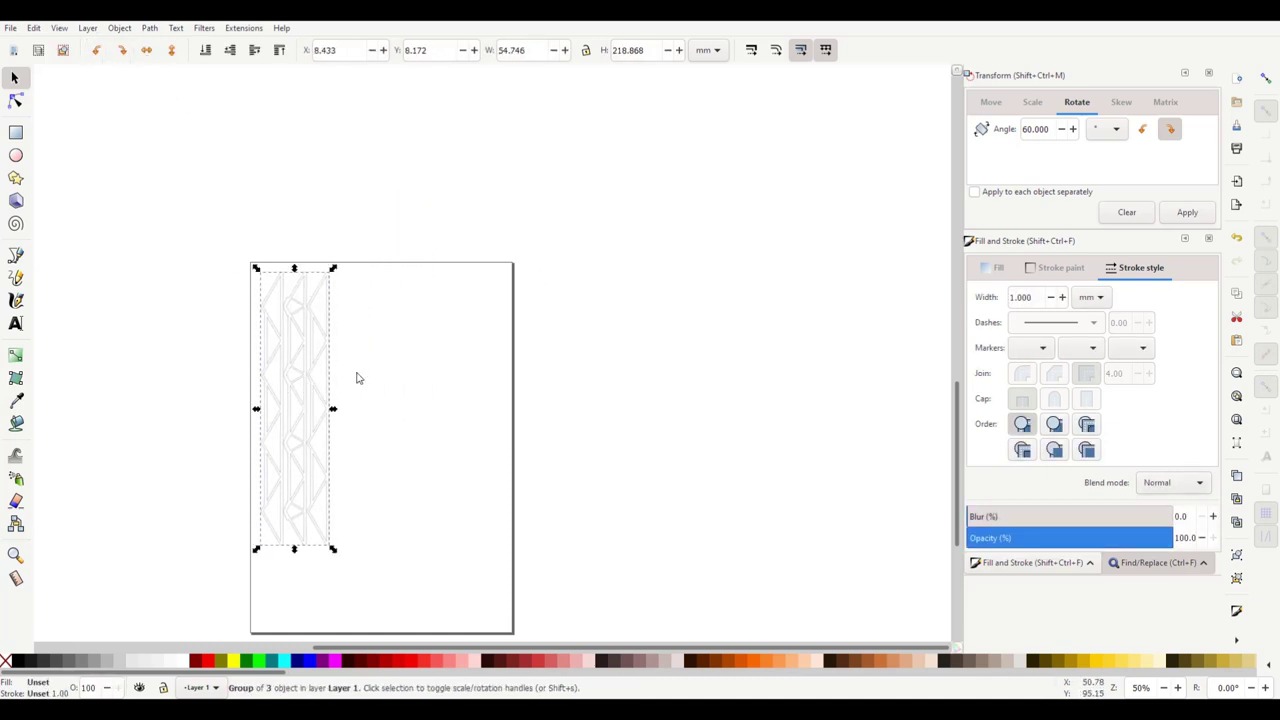
Step: Duplicate the vertical truss group twice, spacing the copies as three columns across the page
{"action": "key", "text": "ctrl+d"}
{"action": "left_click_drag", "start_coordinate": [283, 351], "coordinate": [440, 363]}
{"action": "key", "text": "ctrl+d"}
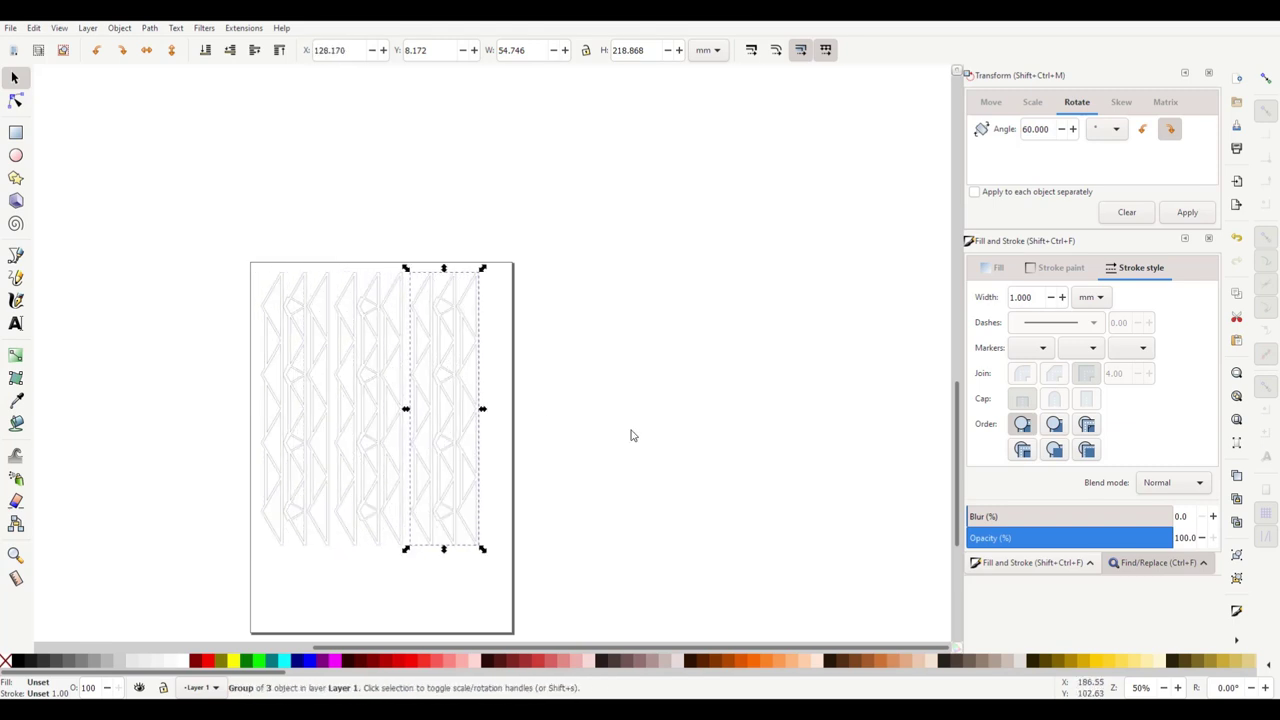
{"action": "left_click", "coordinate": [631, 434]}
{"action": "scroll", "coordinate": [310, 402], "scroll_direction": "up", "scroll_amount": 1}
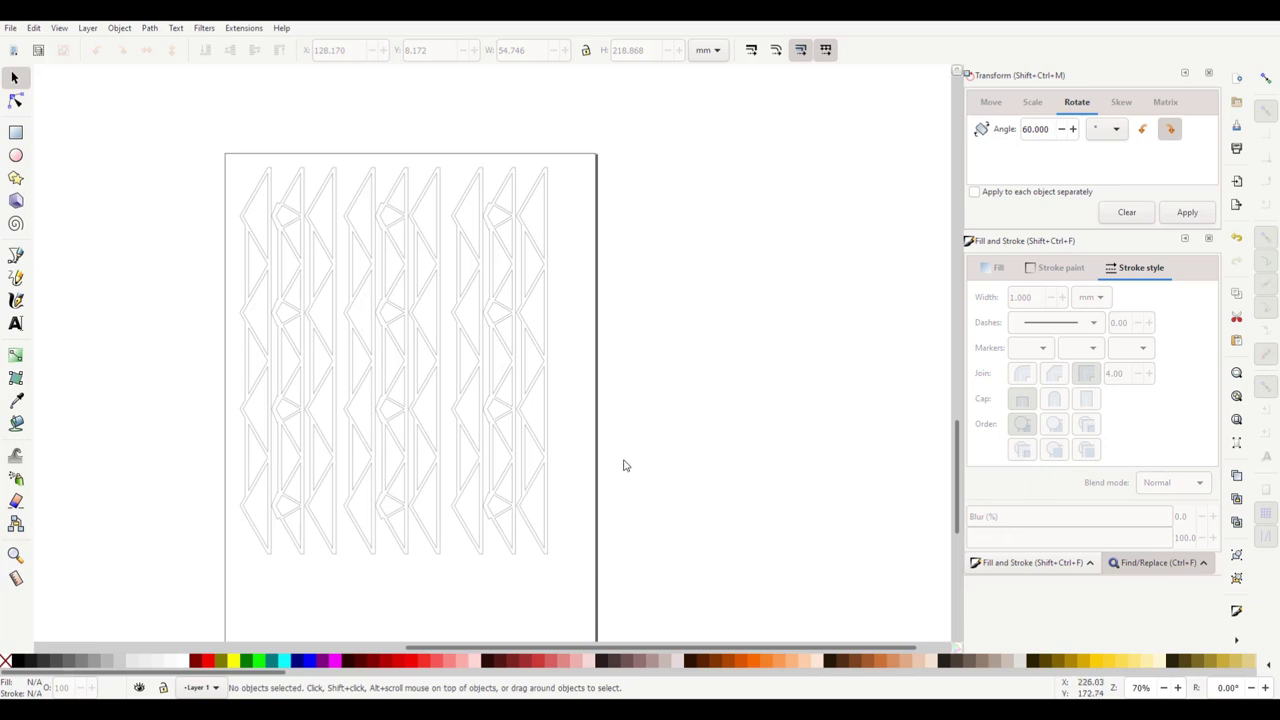
{"action": "scroll", "coordinate": [605, 472], "scroll_direction": "down", "scroll_amount": 1}
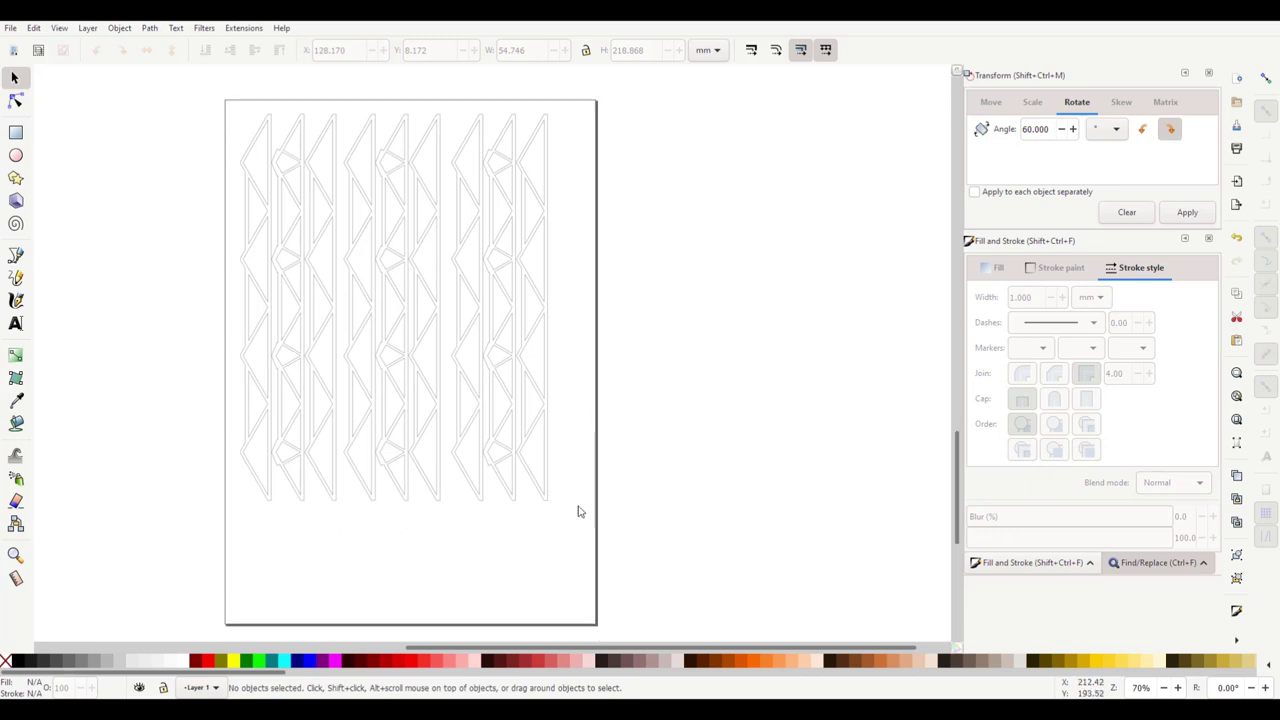